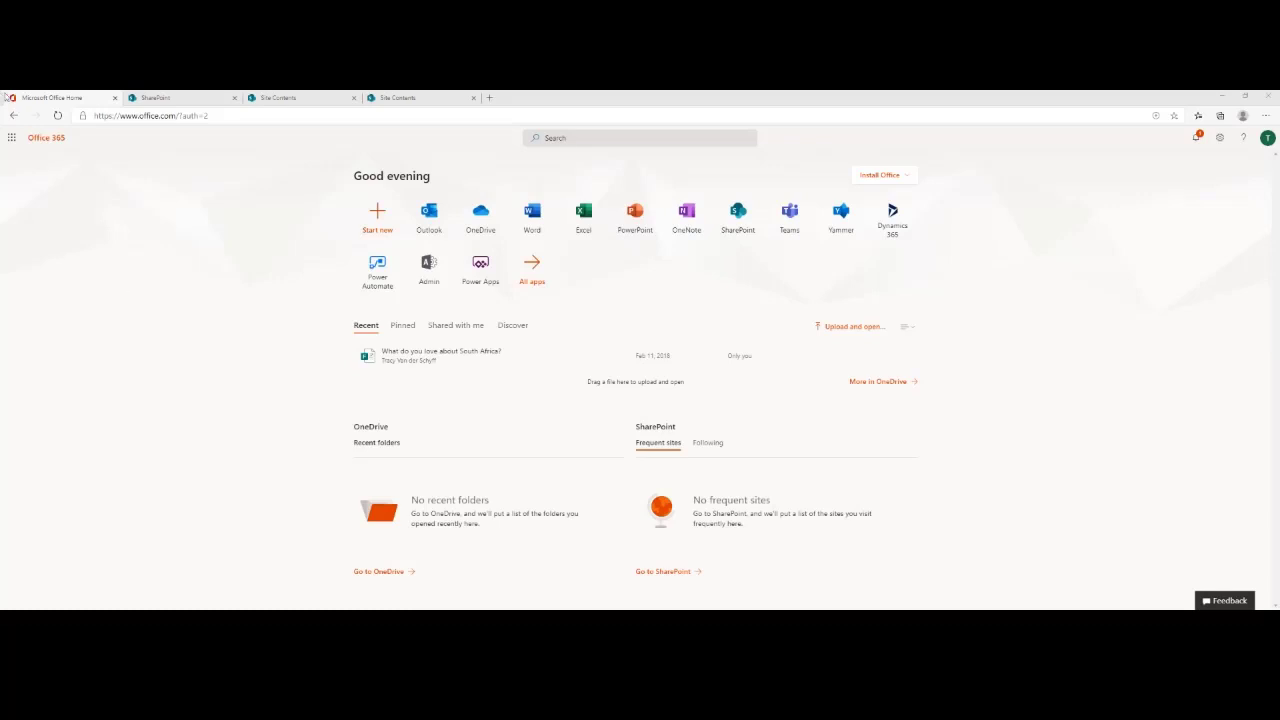
# - Open SharePoint from the Office 365 home page and go to the Power Platform site
pyautogui.click(738, 215)
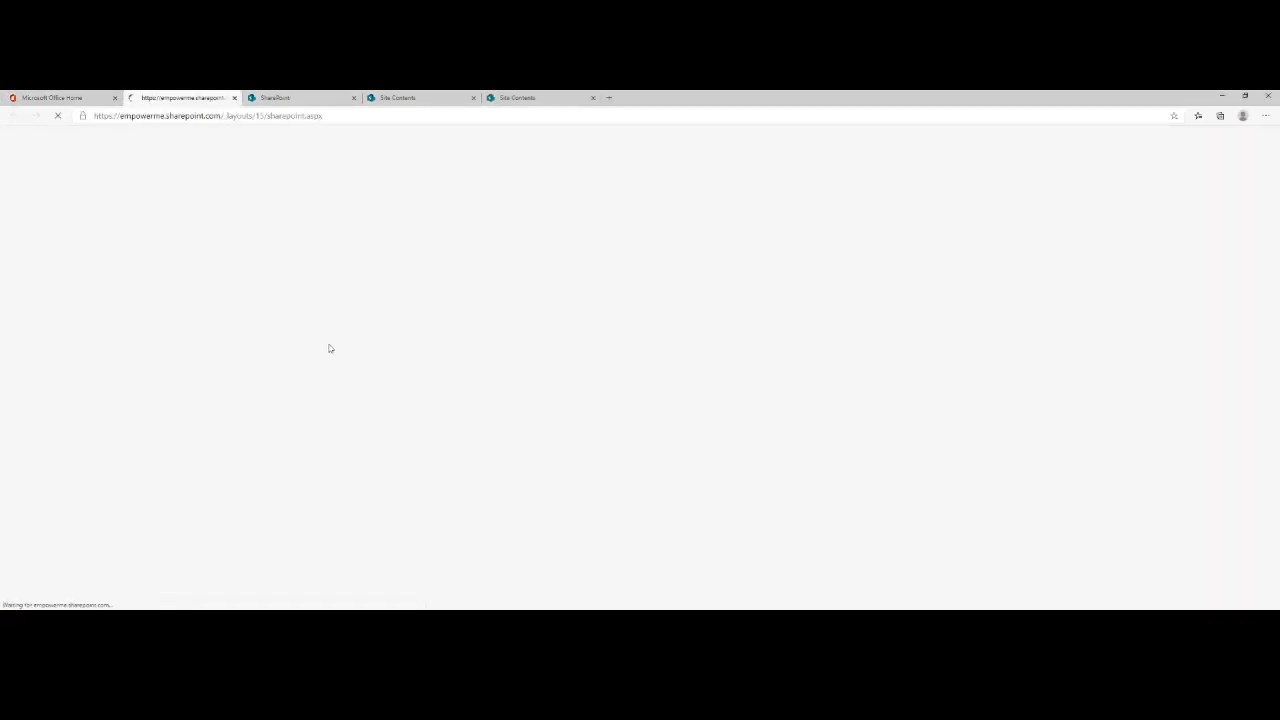
pyautogui.click(302, 97)
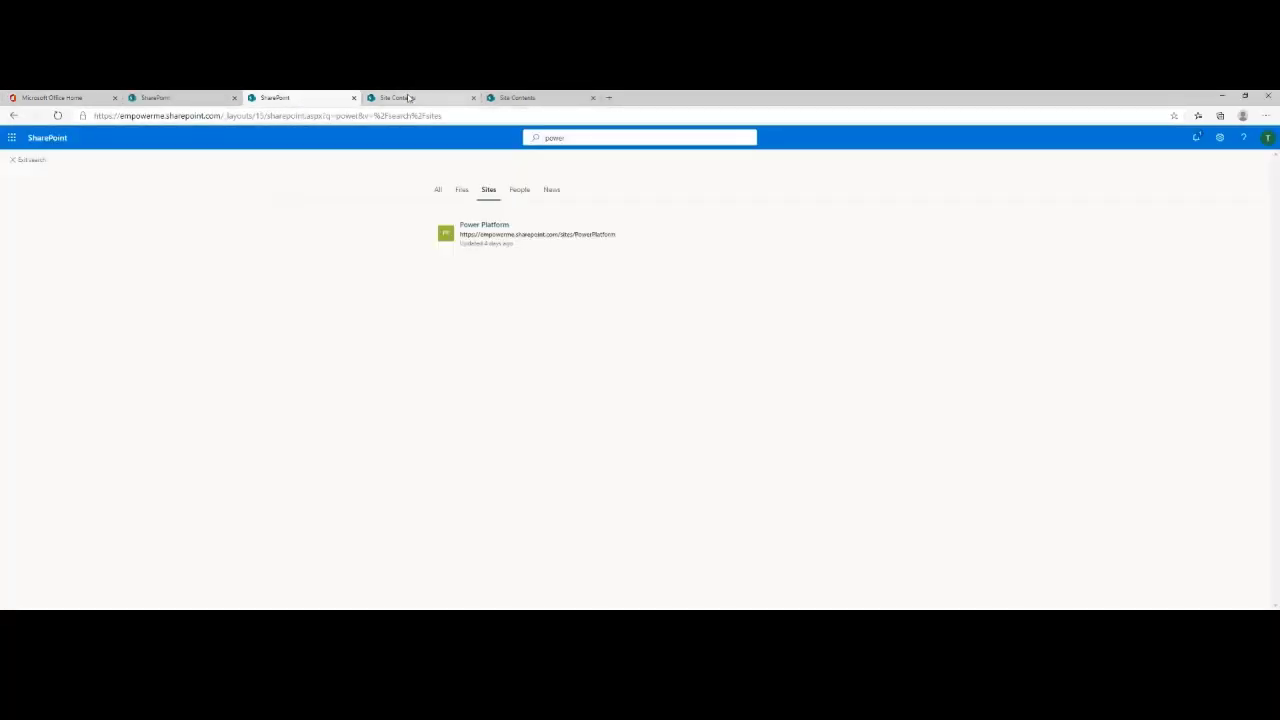
pyautogui.click(484, 226)
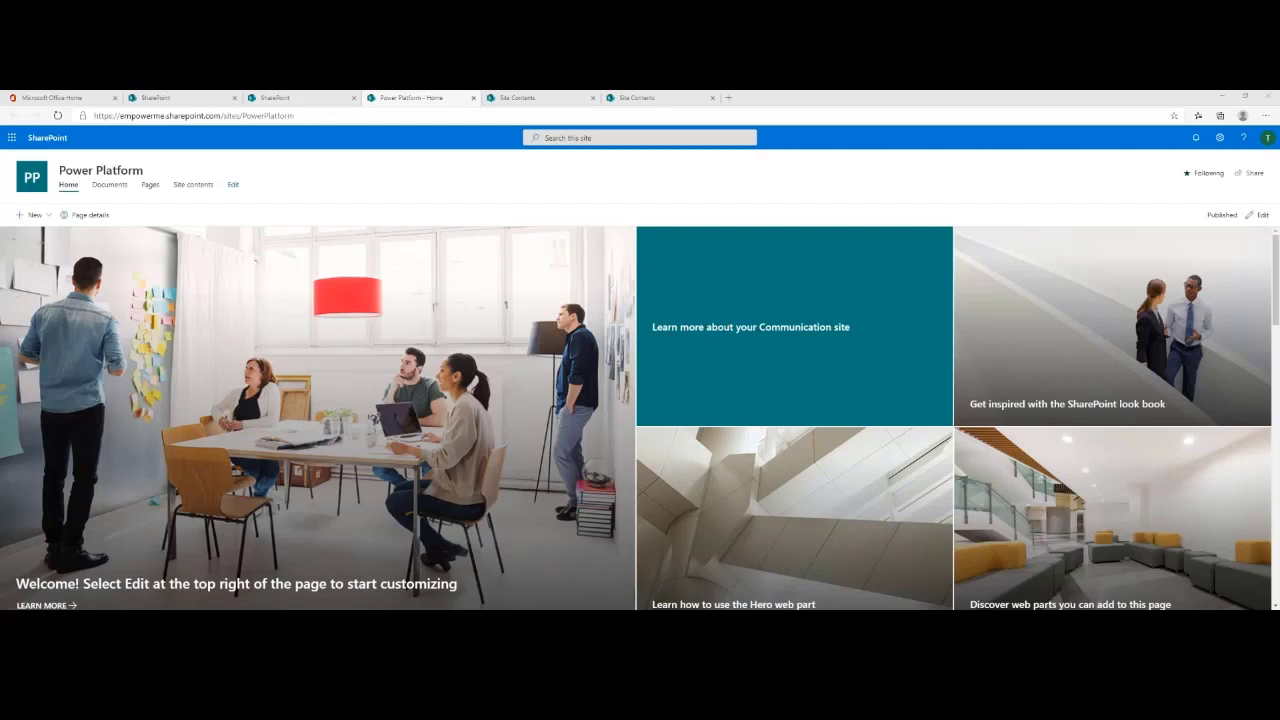
# - Add a Custom List app named ICM to the Power Platform site
pyautogui.click(1219, 138)
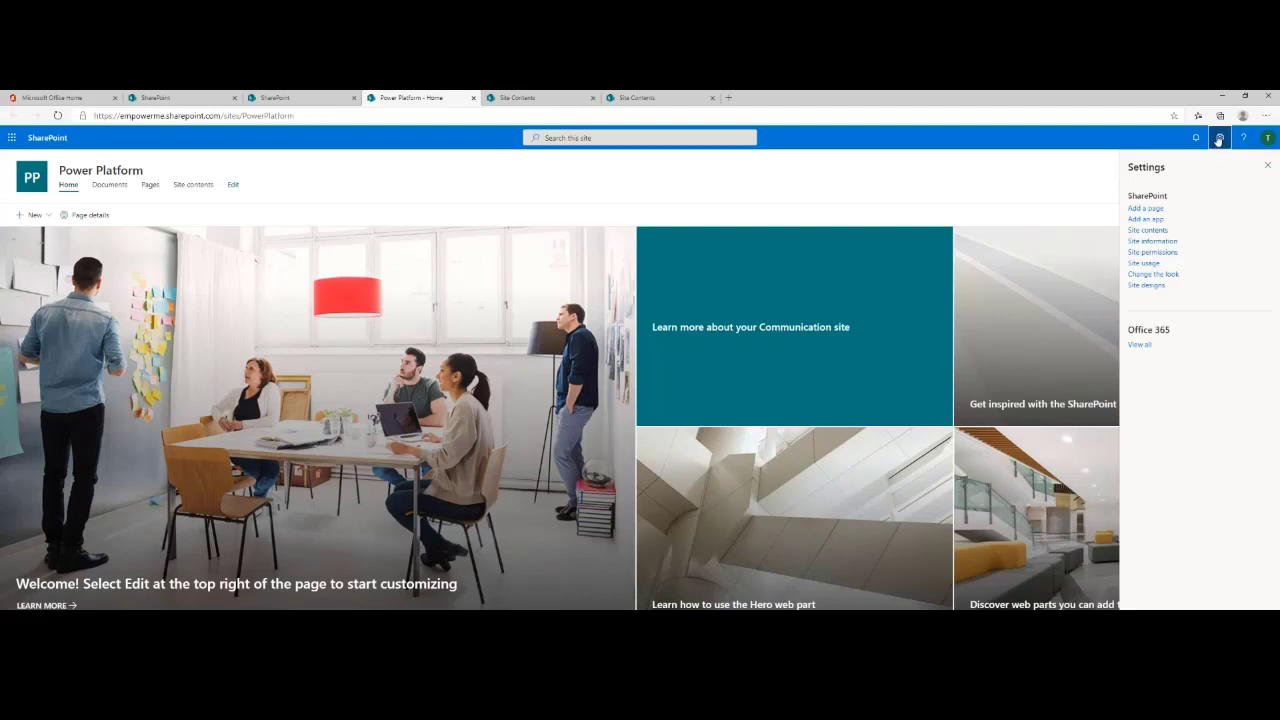
pyautogui.click(1155, 220)
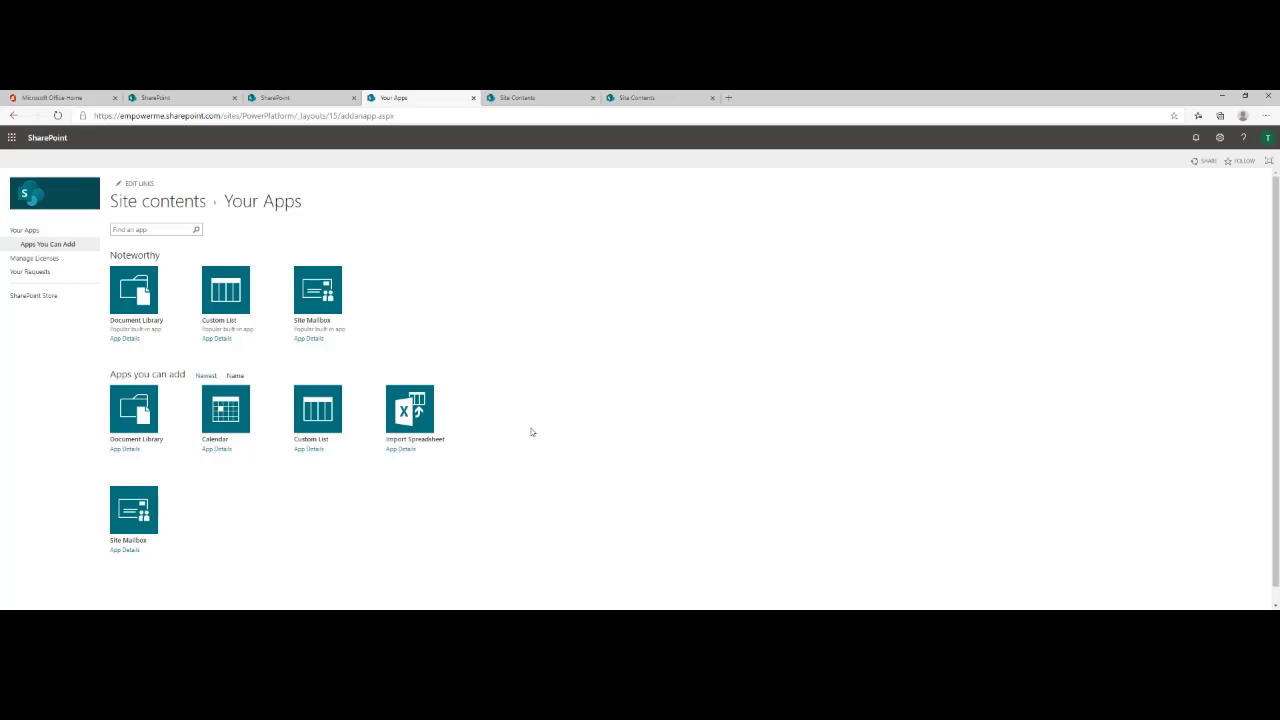
pyautogui.click(230, 284)
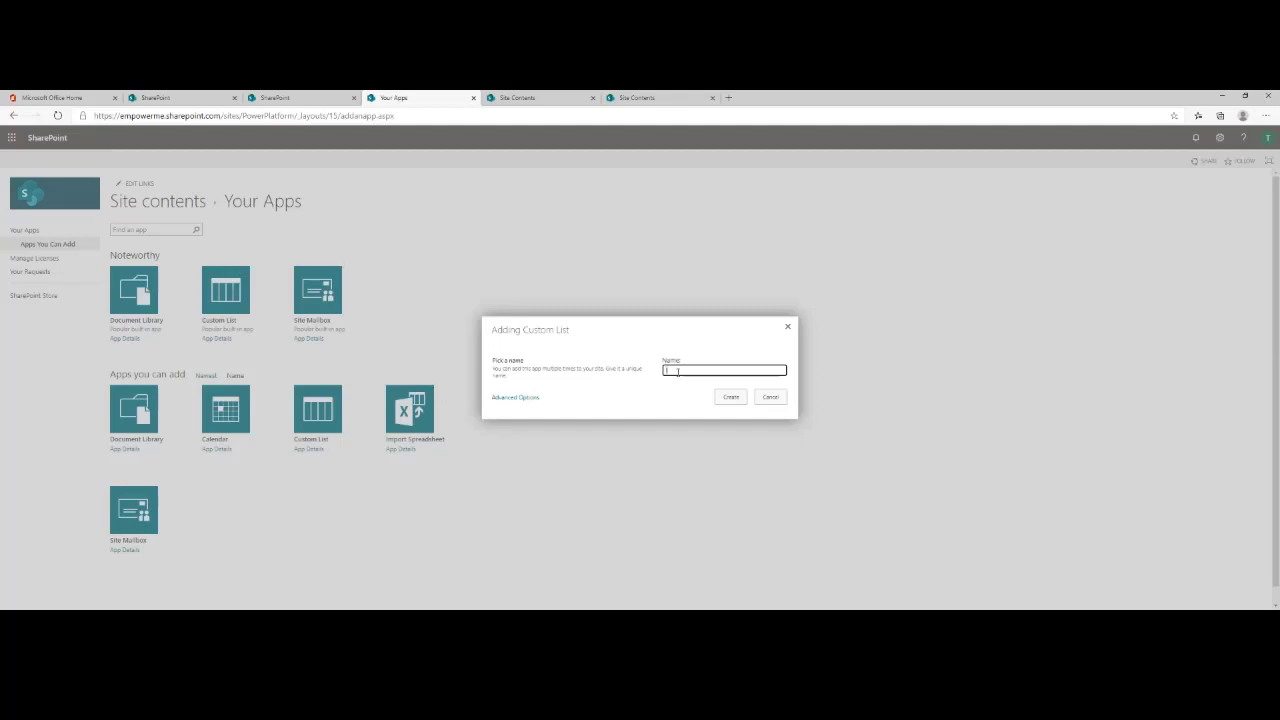
pyautogui.write('ICM')
pyautogui.click(731, 398)
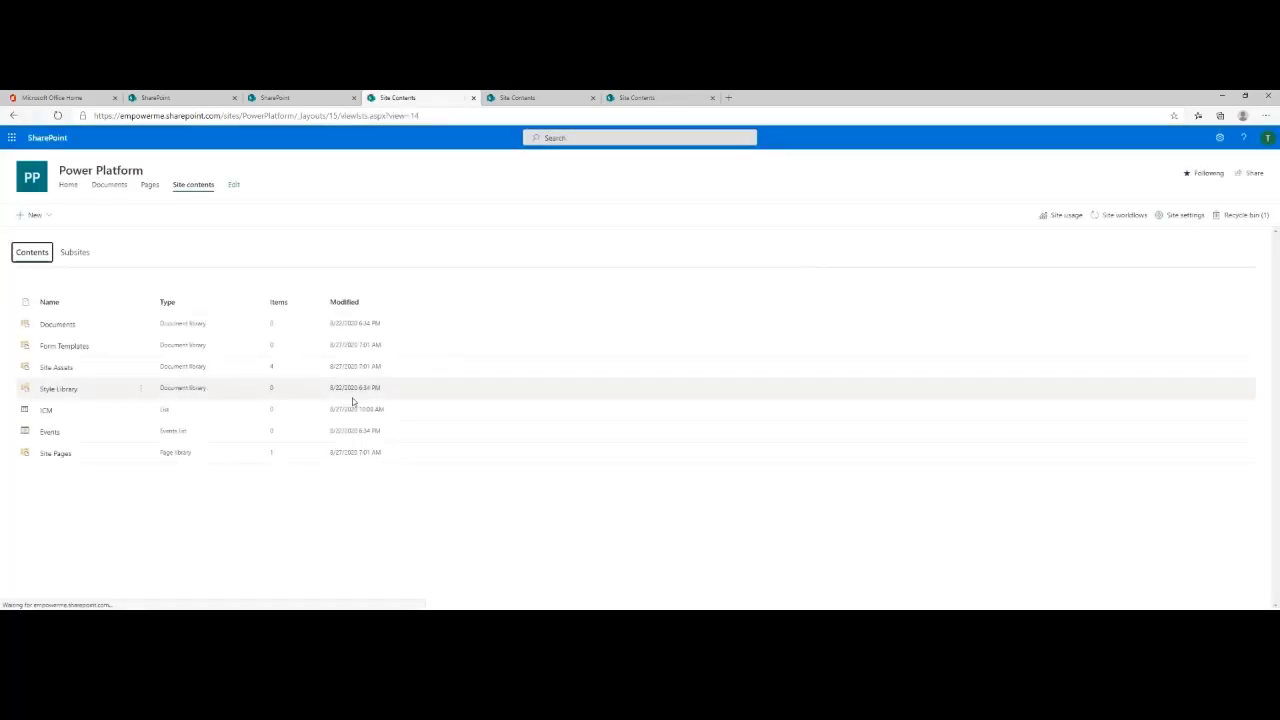
pyautogui.click(143, 411)
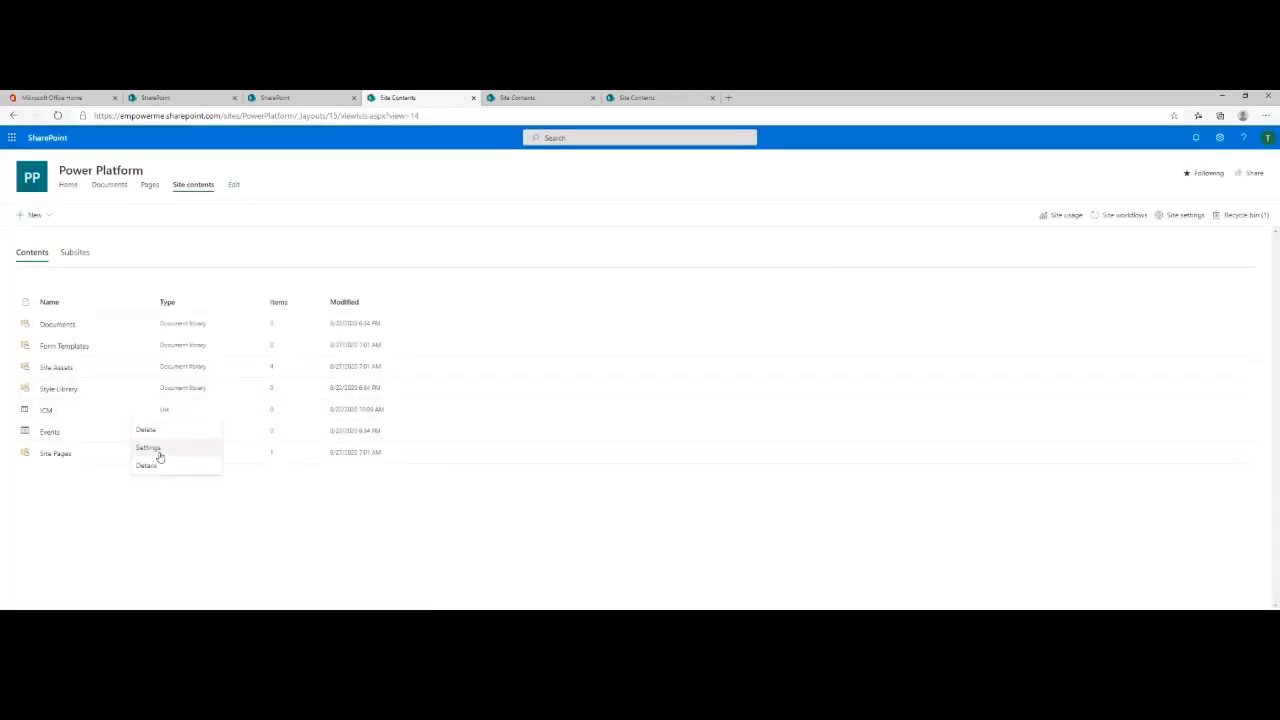
pyautogui.click(150, 449)
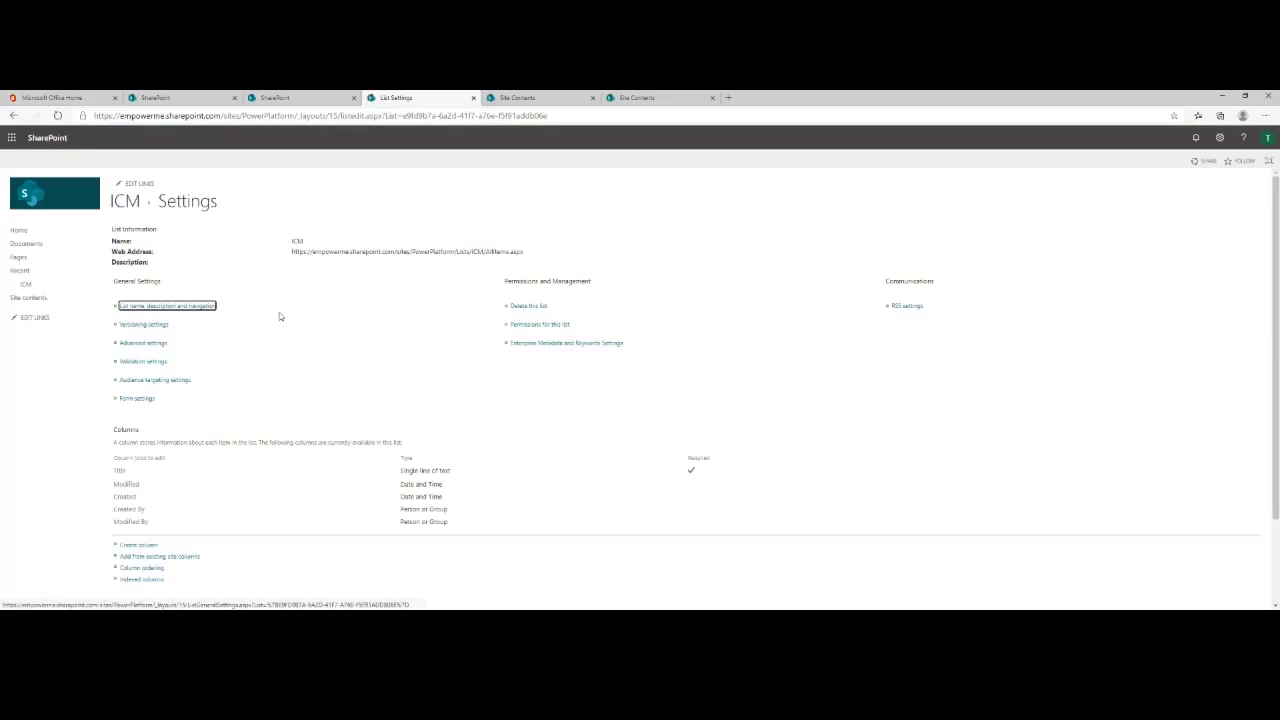
pyautogui.click(14, 115)
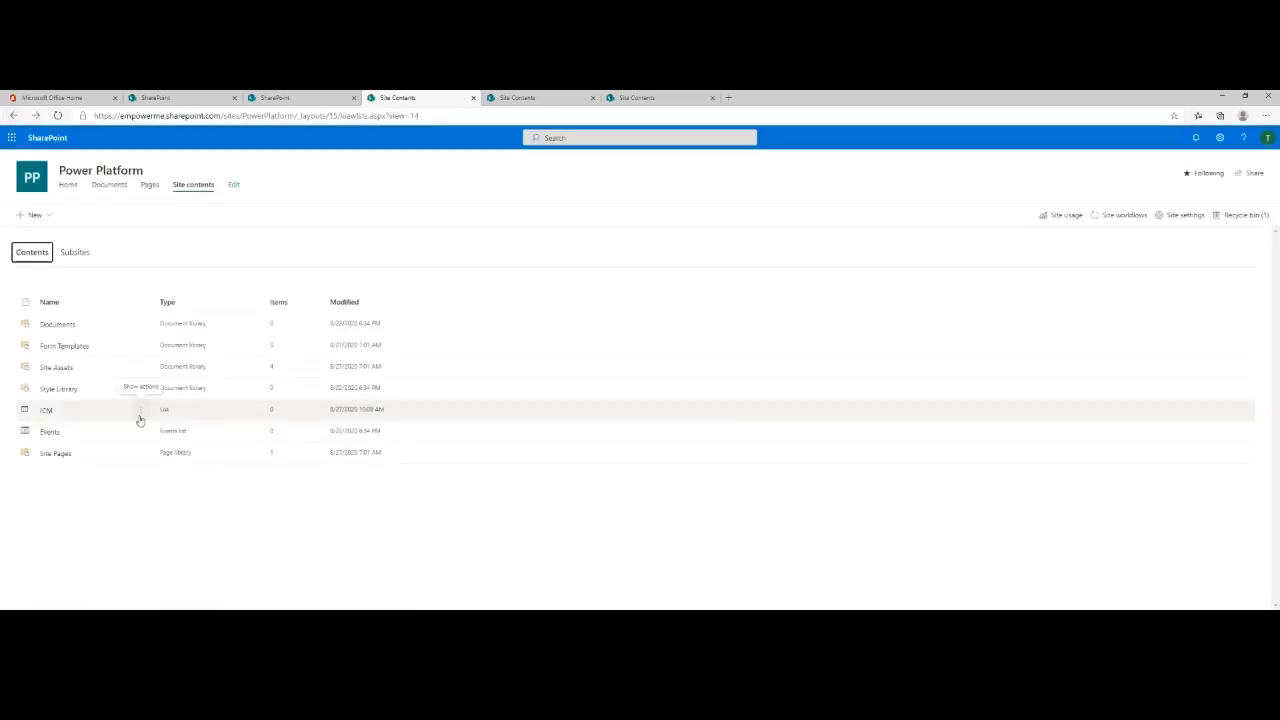
# - Rename the ICM list Incident Management, describe it as "This app will be transformed into a PowerApp", and display it on the Quick Launch
pyautogui.click(140, 412)
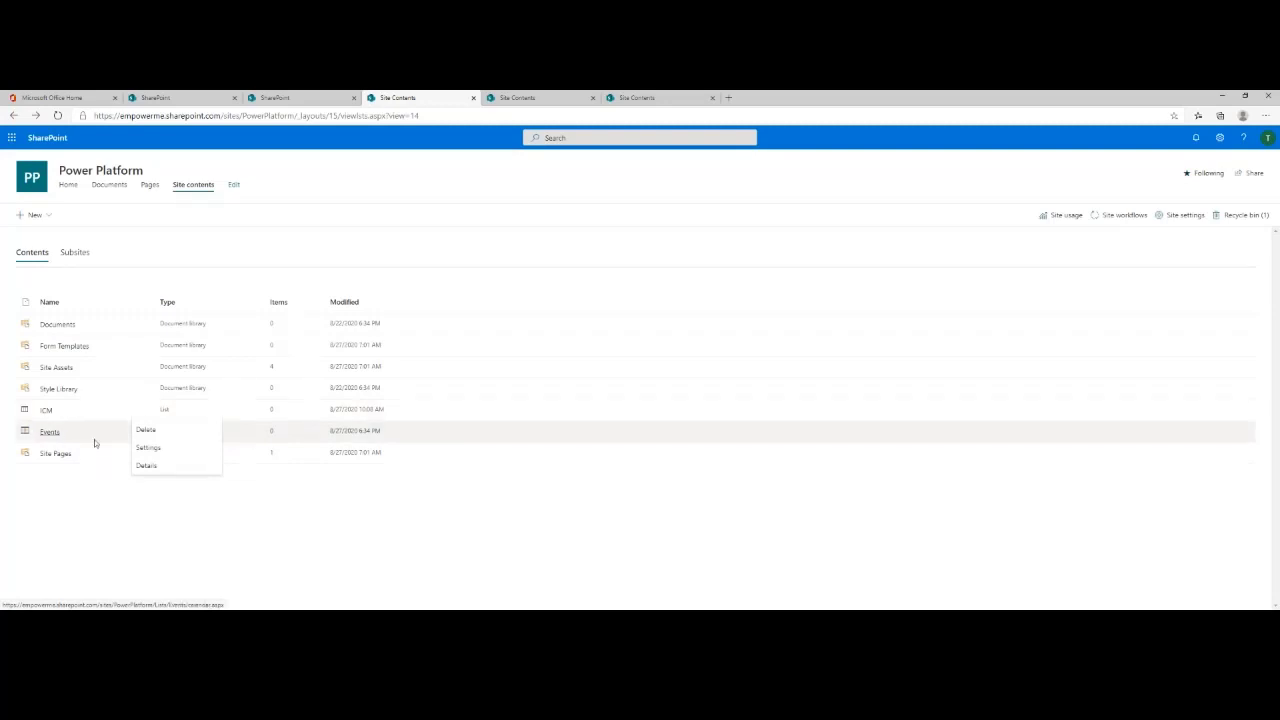
pyautogui.click(146, 447)
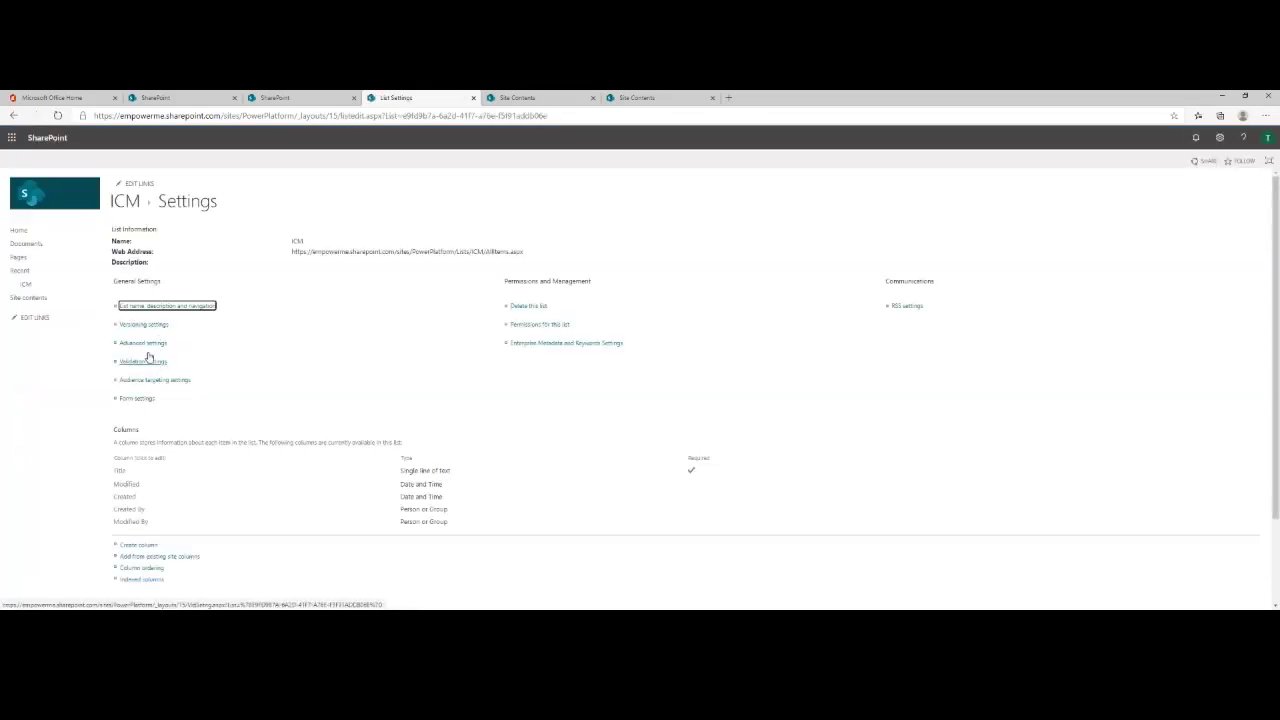
pyautogui.click(167, 308)
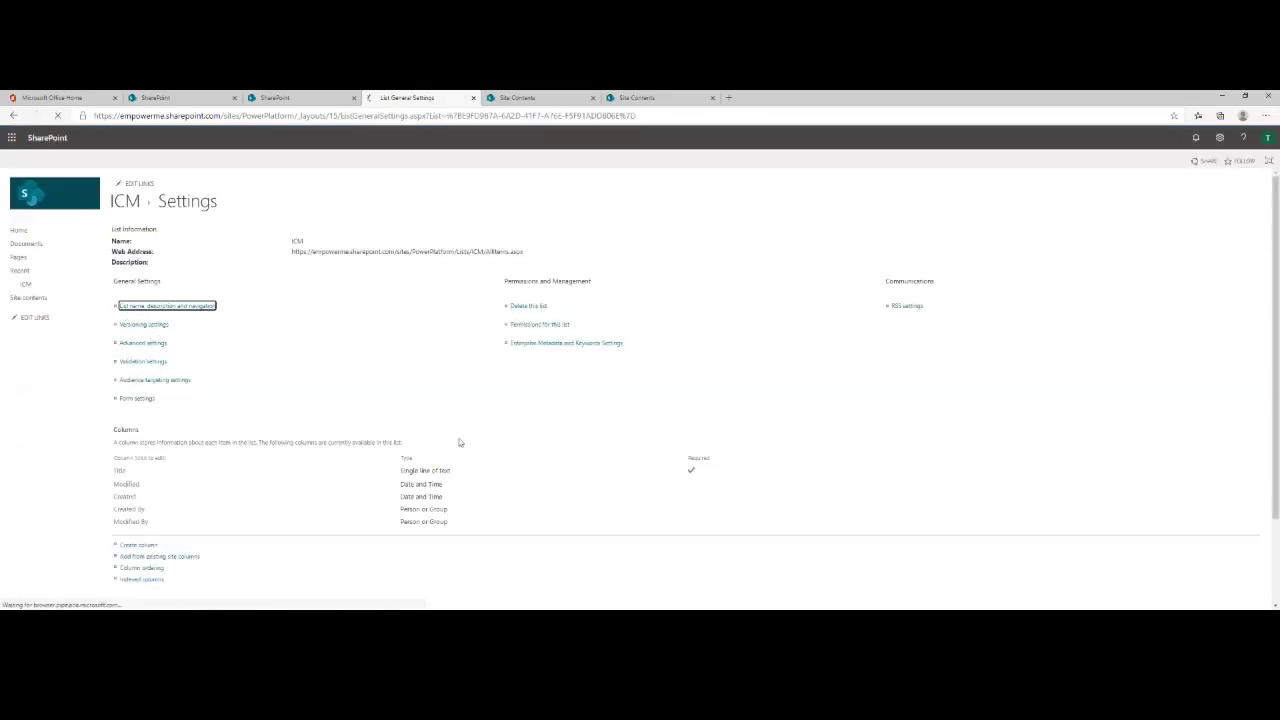
pyautogui.press('BackSpace')
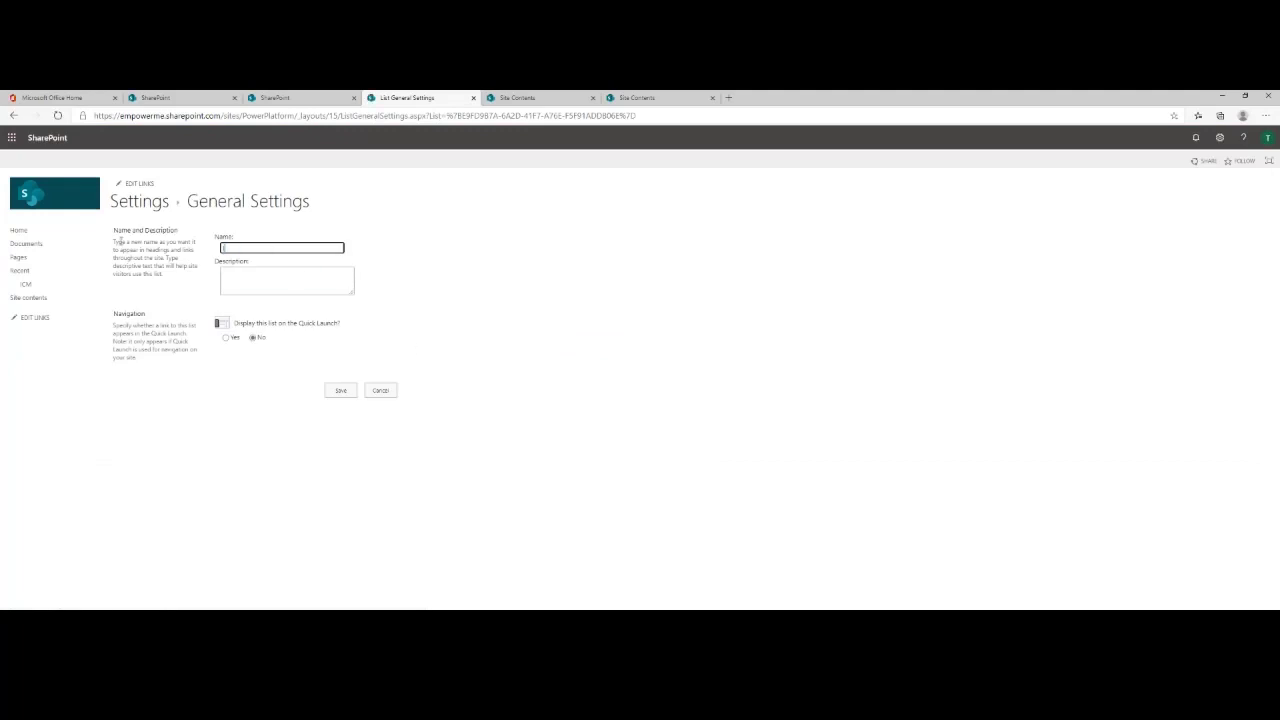
pyautogui.write('Incident Management')
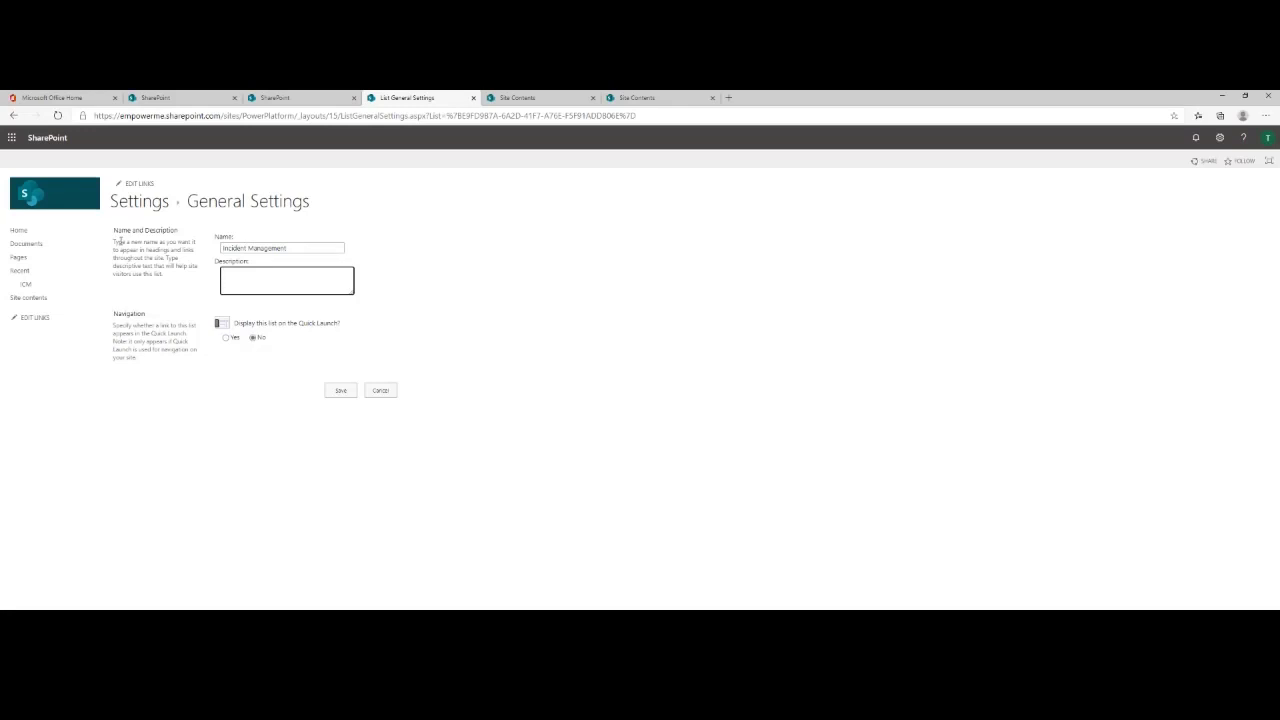
pyautogui.write('This app will be transformed into a PowerApp')
pyautogui.click(226, 338)
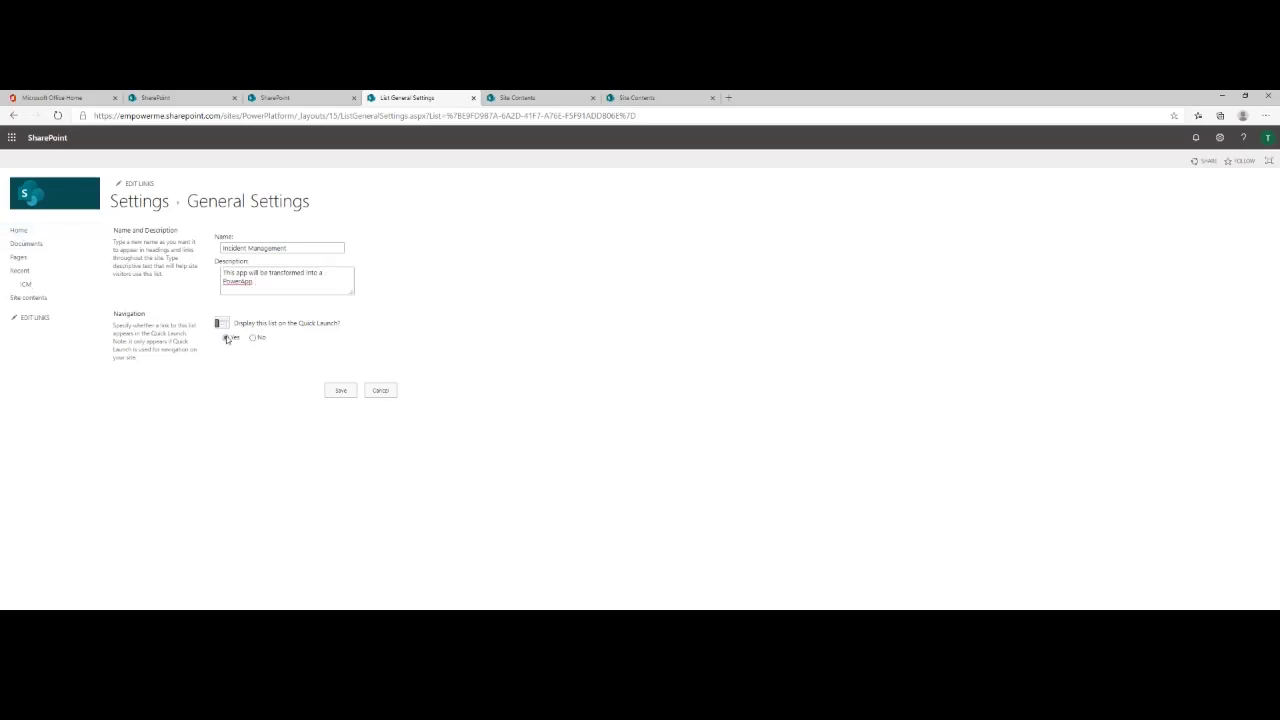
pyautogui.click(339, 390)
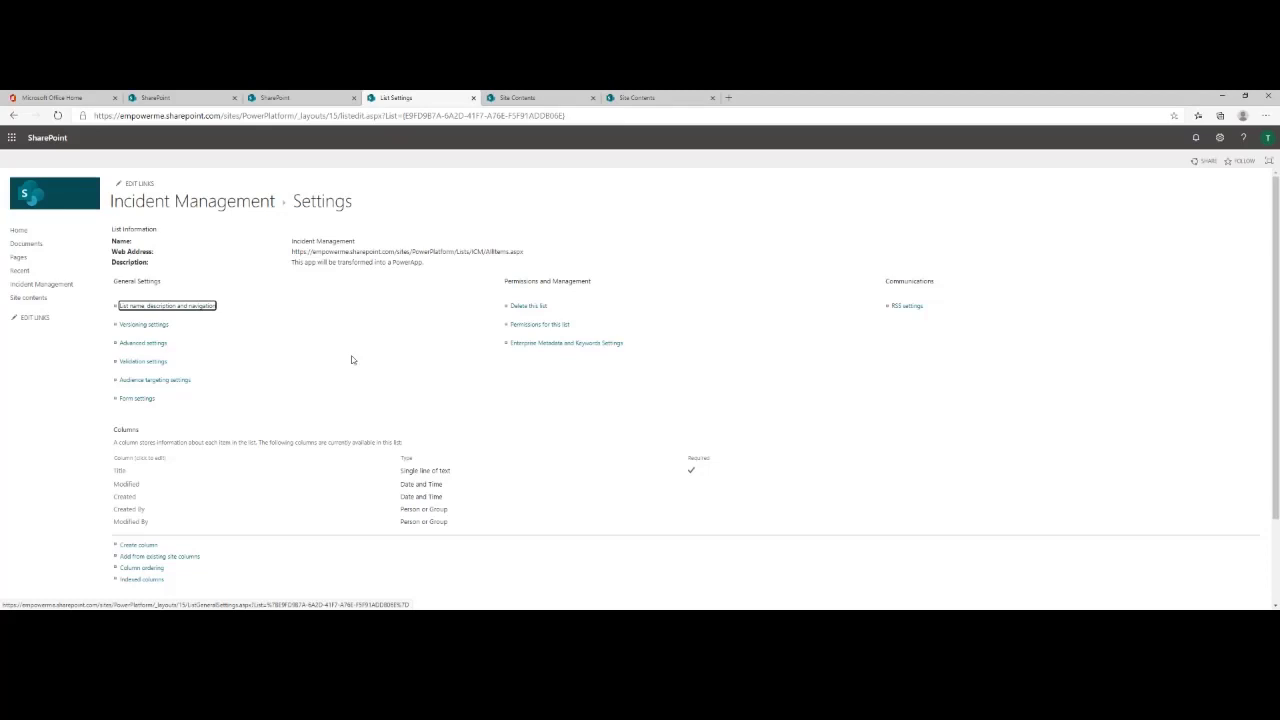
# - Enable creating a version each time an Incident Management list item is edited and set the number of versions to keep
pyautogui.click(148, 326)
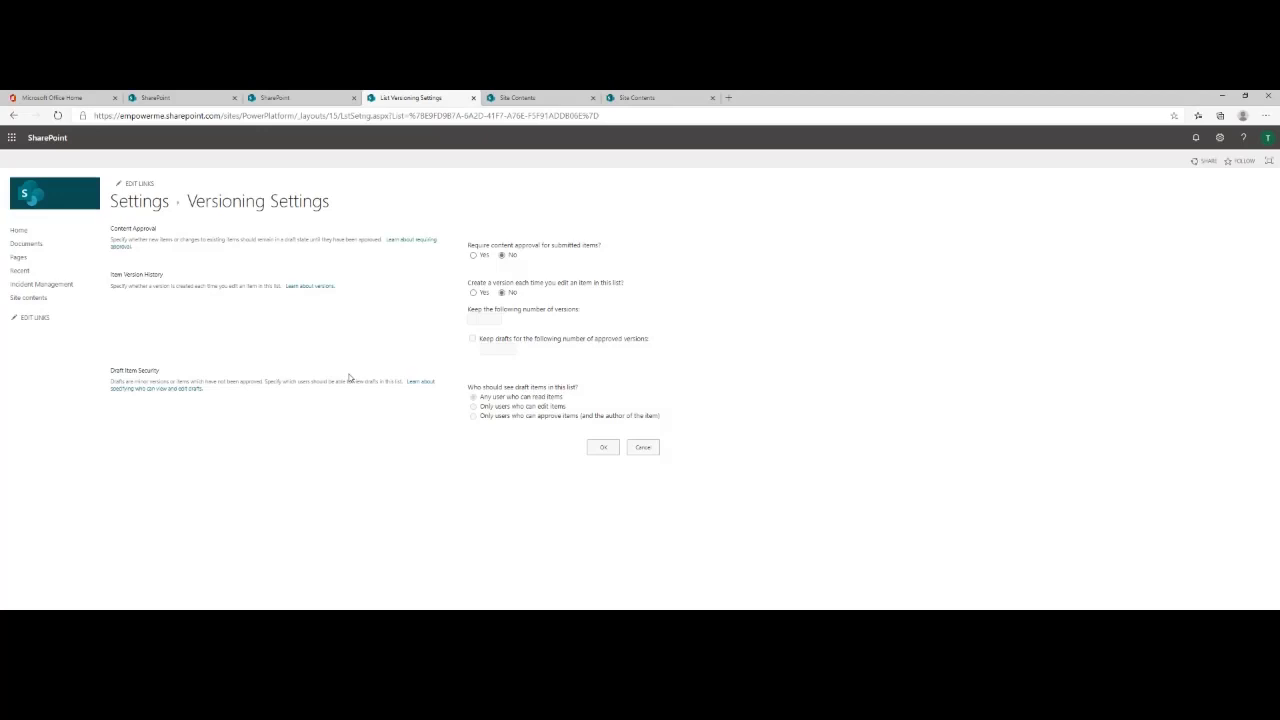
pyautogui.click(473, 292)
pyautogui.click(484, 318)
pyautogui.write('0000')
pyautogui.click(604, 448)
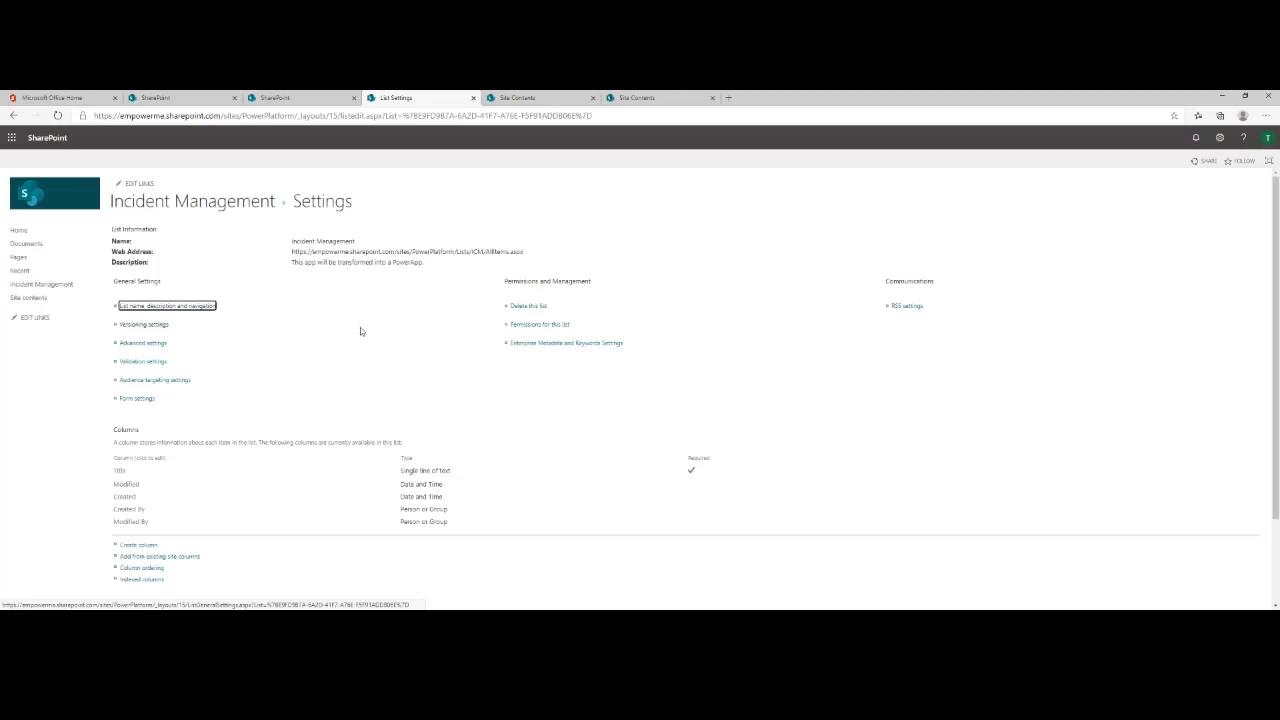
pyautogui.scroll(-1, 312, 345)
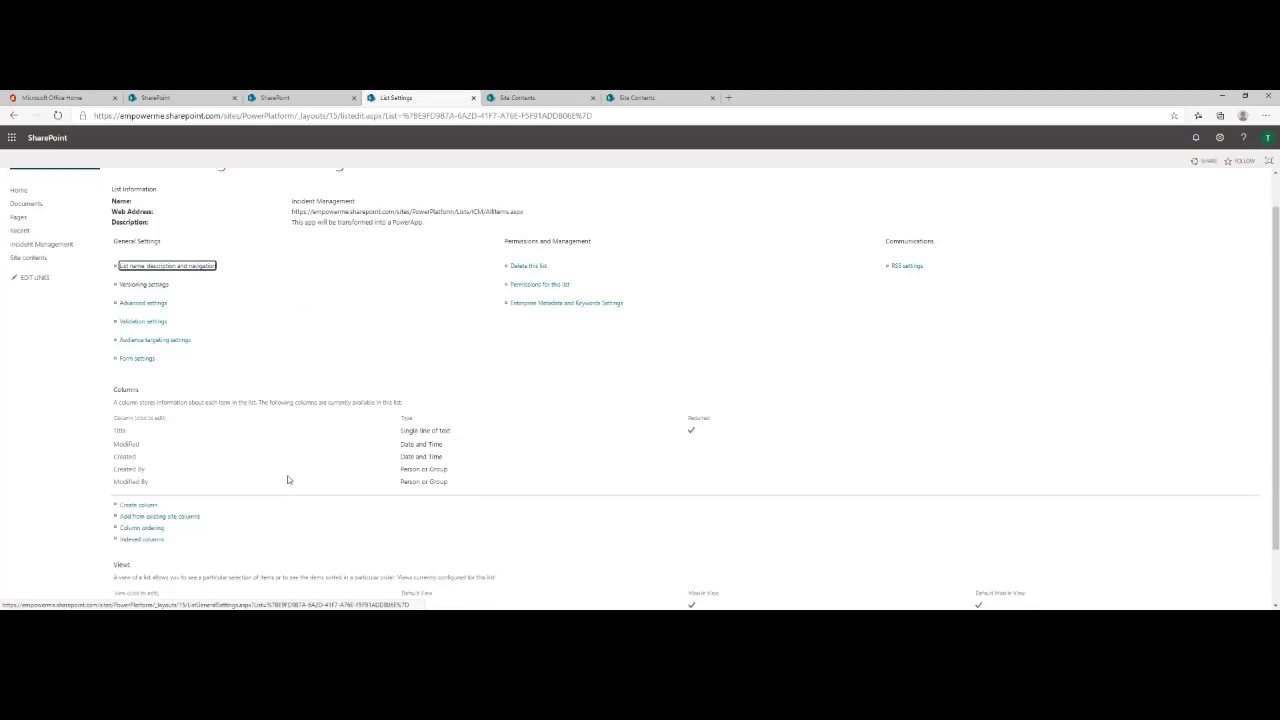
pyautogui.scroll(-2, 203, 497)
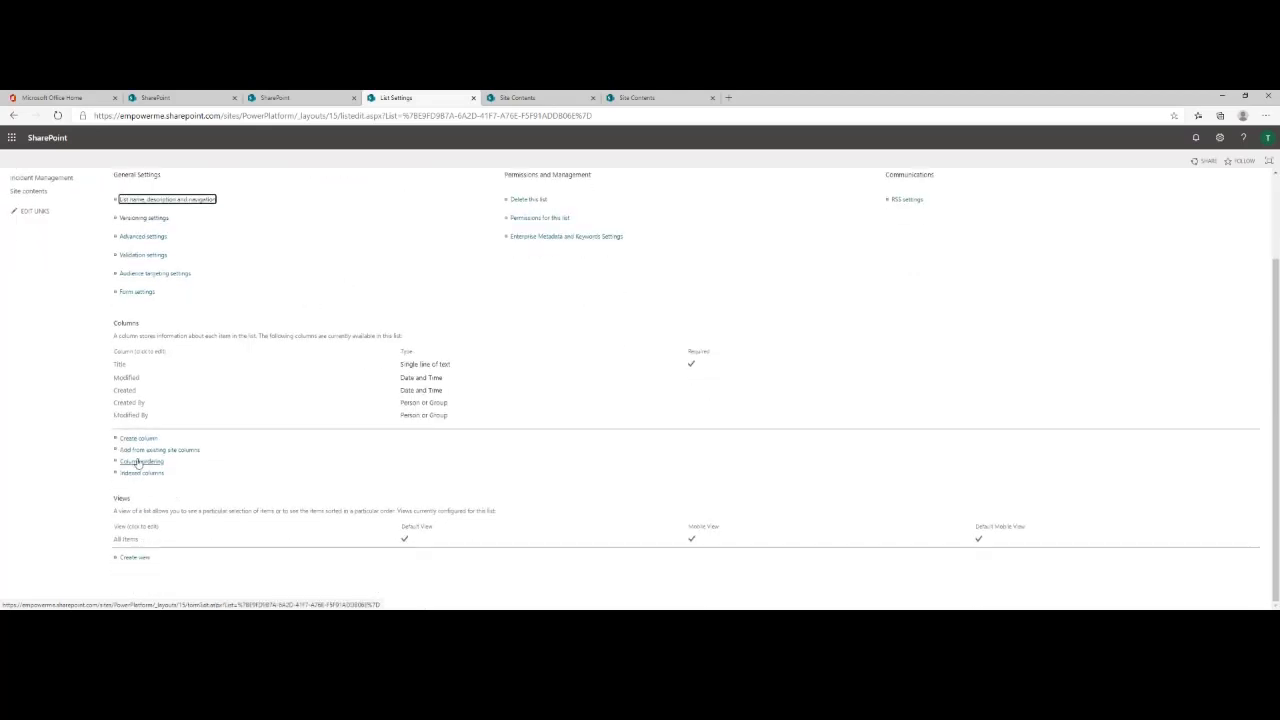
pyautogui.scroll(1, 146, 440)
pyautogui.scroll(-1, 147, 440)
pyautogui.scroll(1, 146, 440)
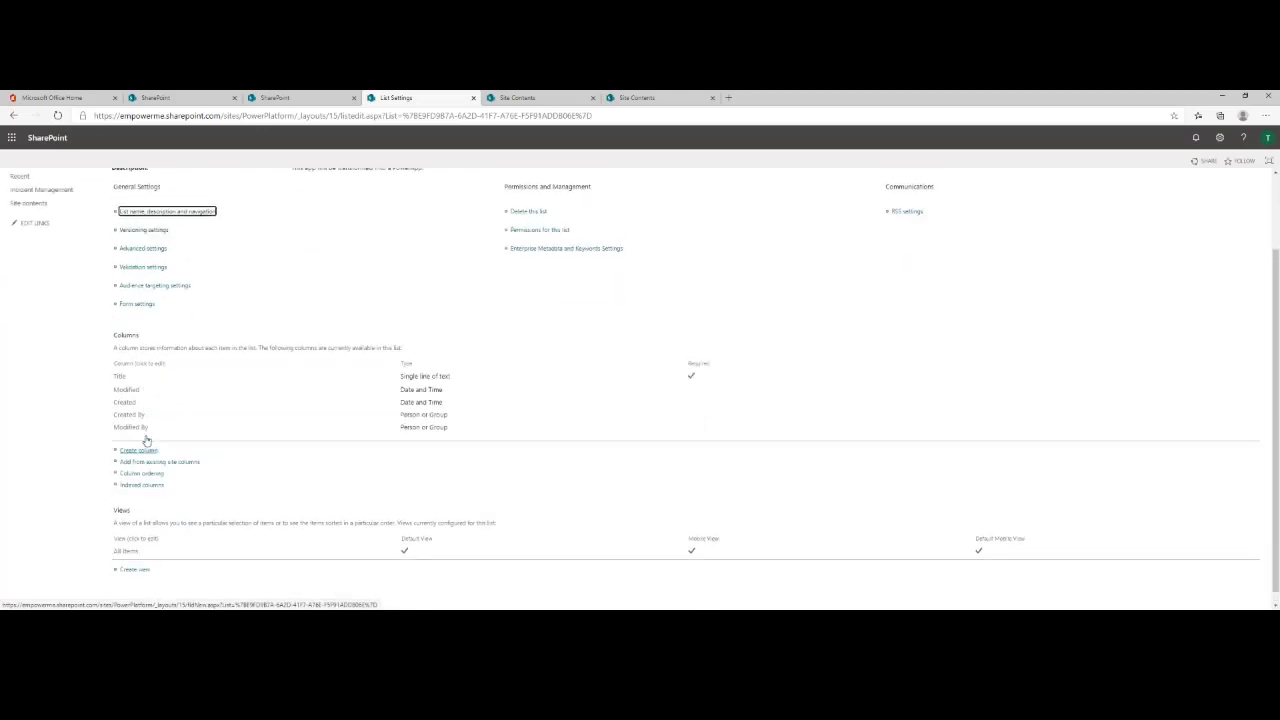
pyautogui.scroll(-1, 146, 440)
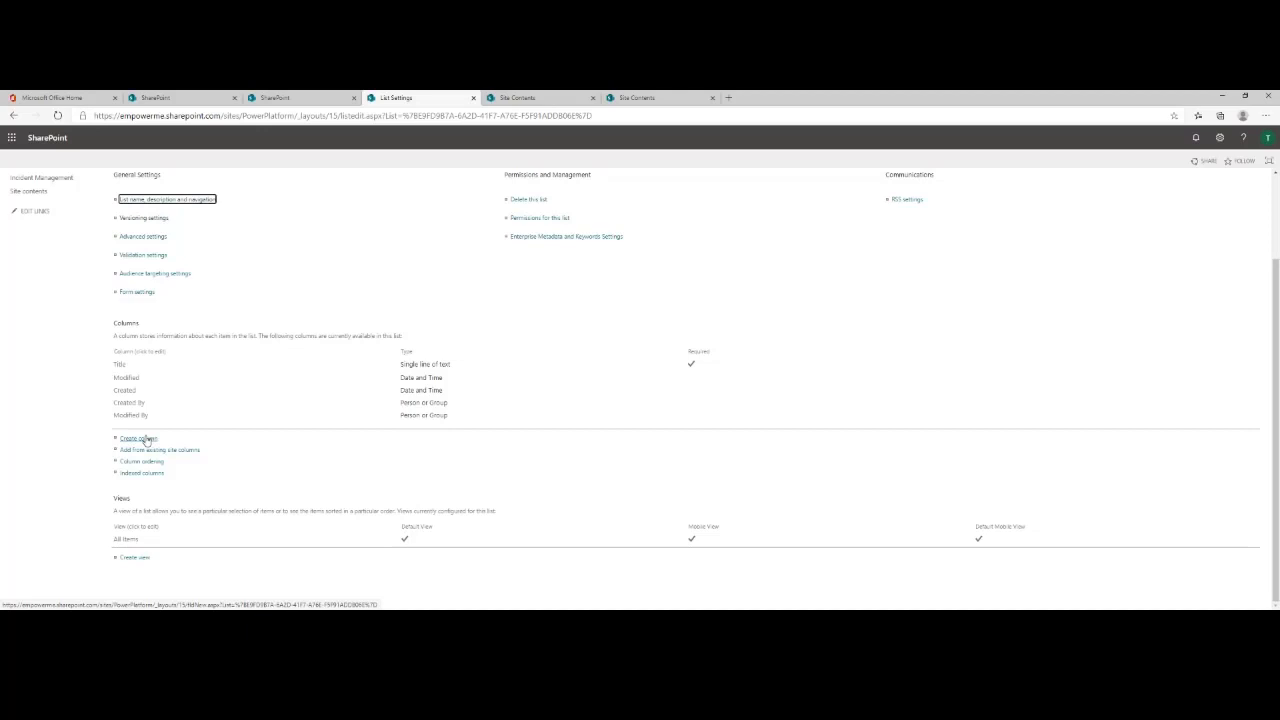
# - Switch to Excel with a new blank workbook and maximize its window
pyautogui.press('super')
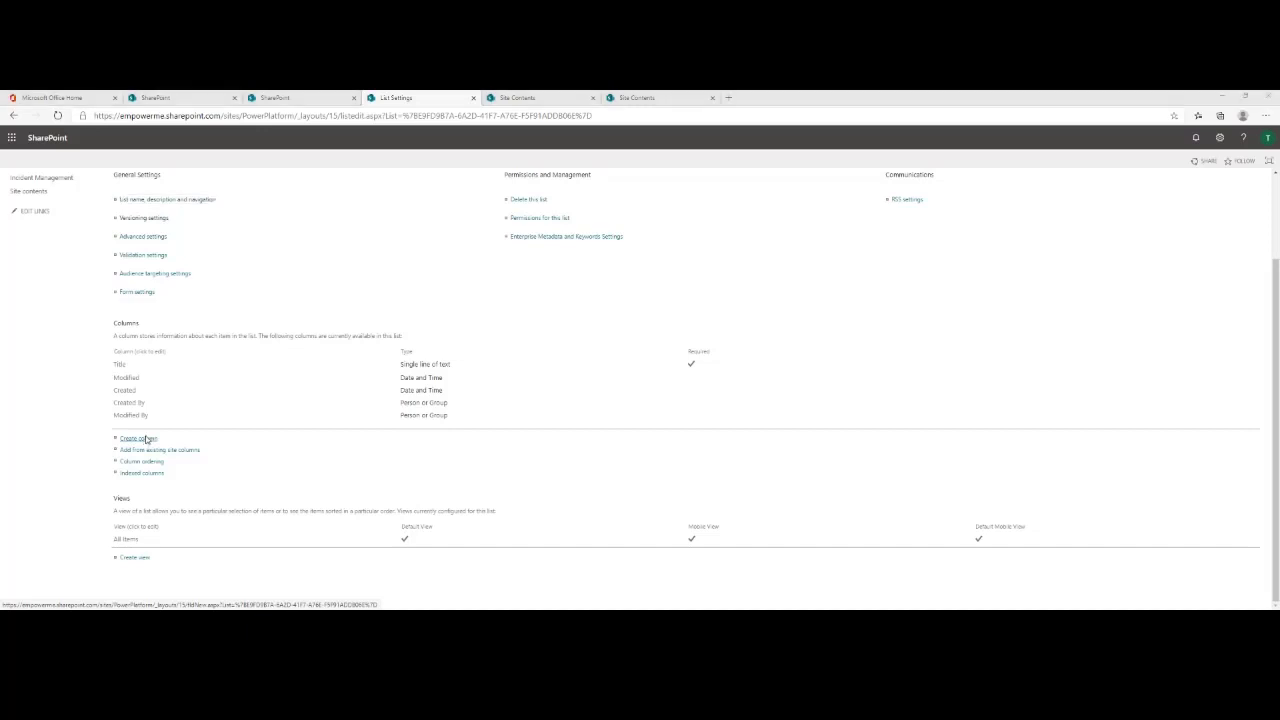
pyautogui.write('excel')
pyautogui.press('Escape')
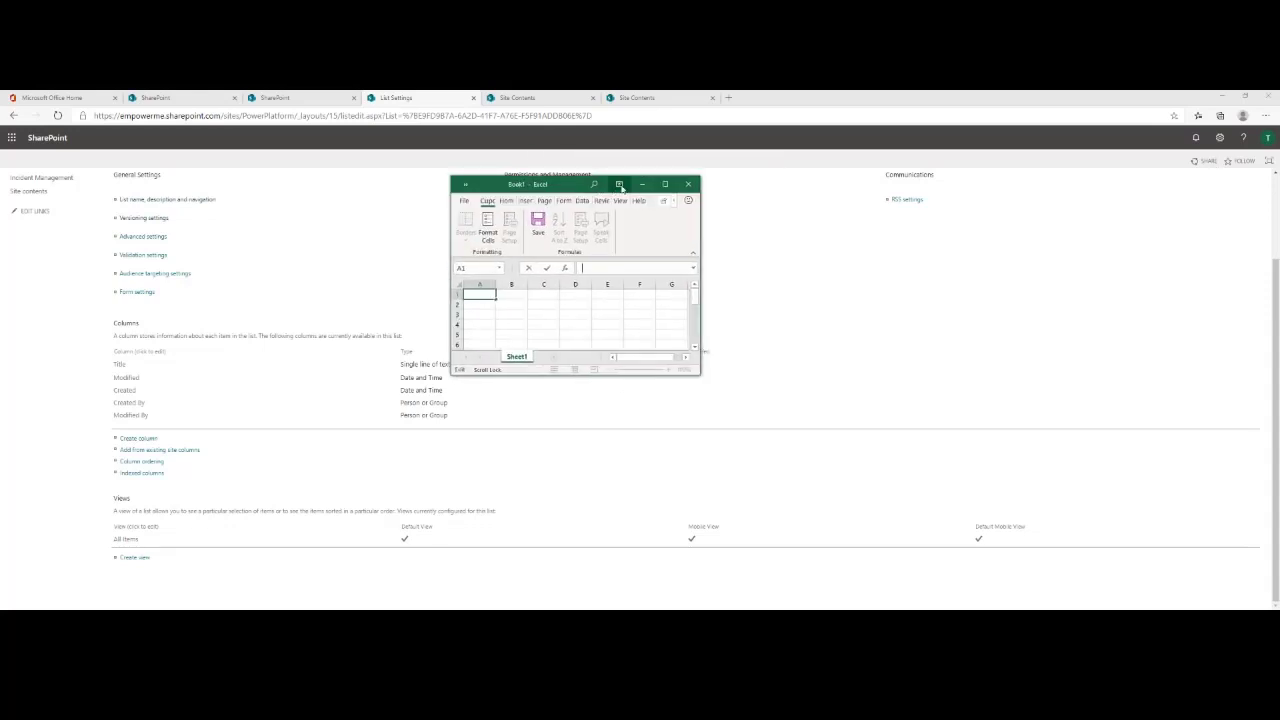
pyautogui.click(664, 187)
pyautogui.click(409, 318)
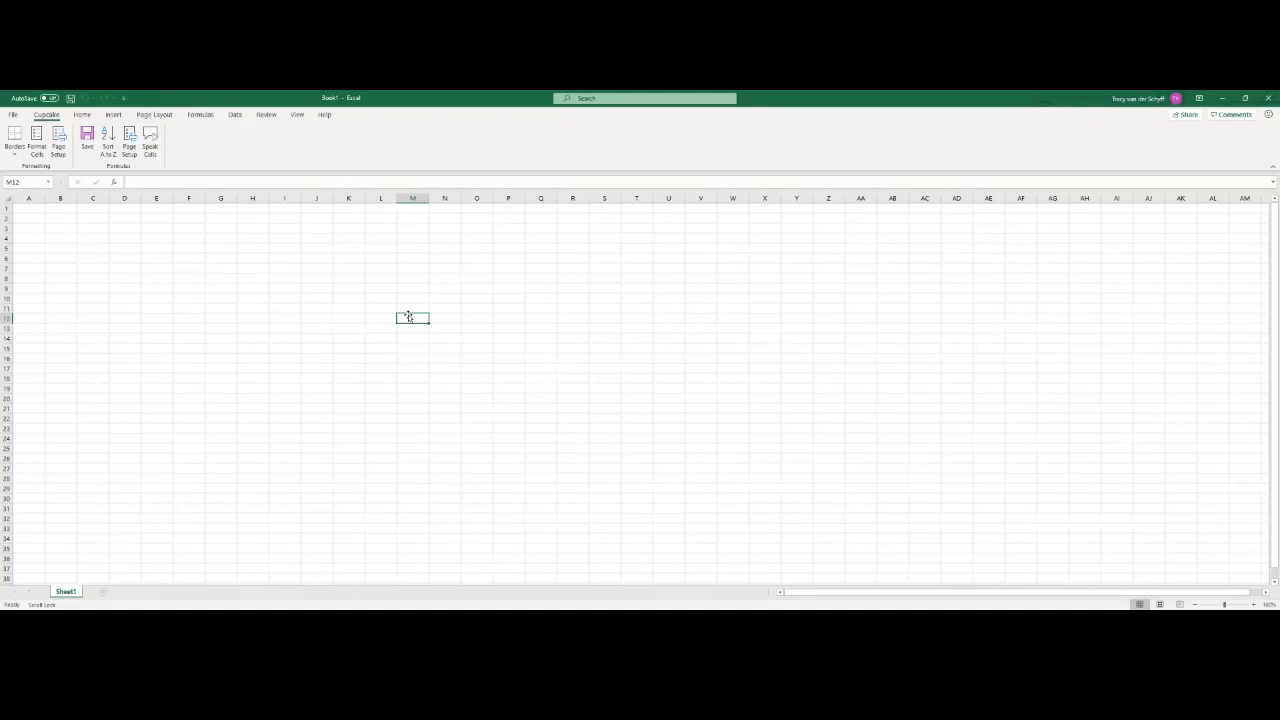
pyautogui.click(388, 288)
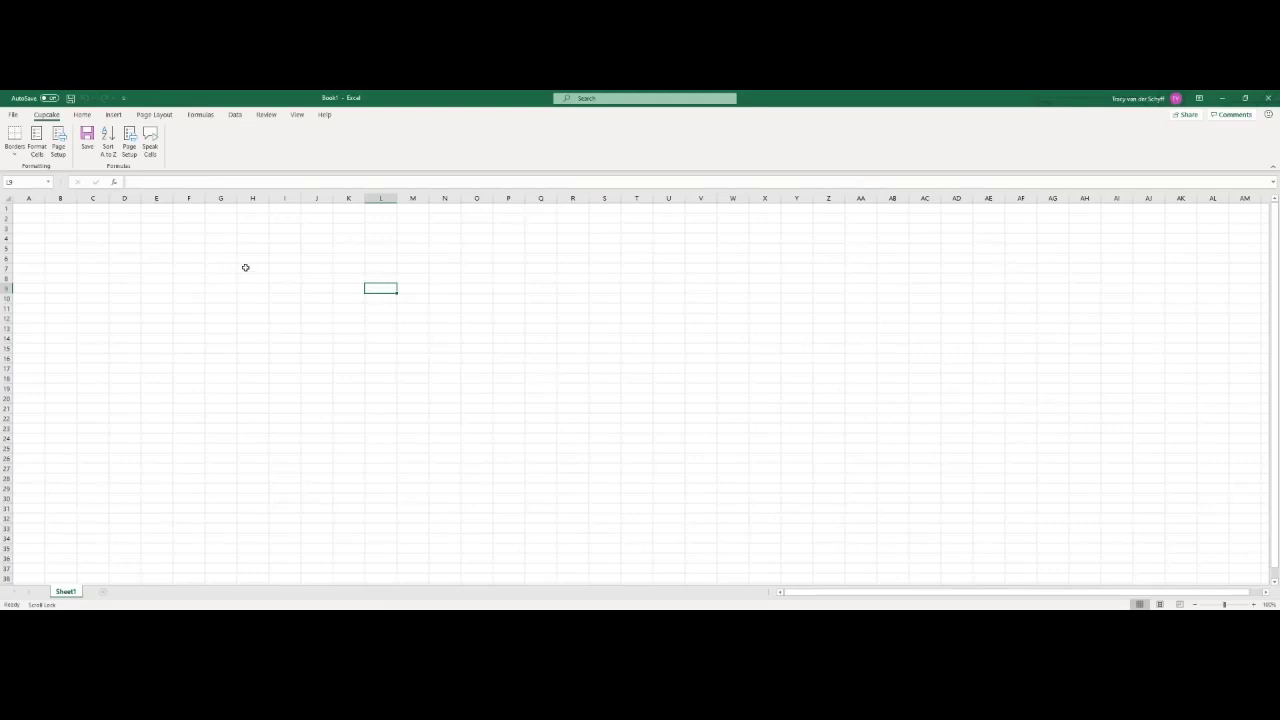
# - Enter the column headings Title in cell K6 and Date in cell L6
pyautogui.click(358, 261)
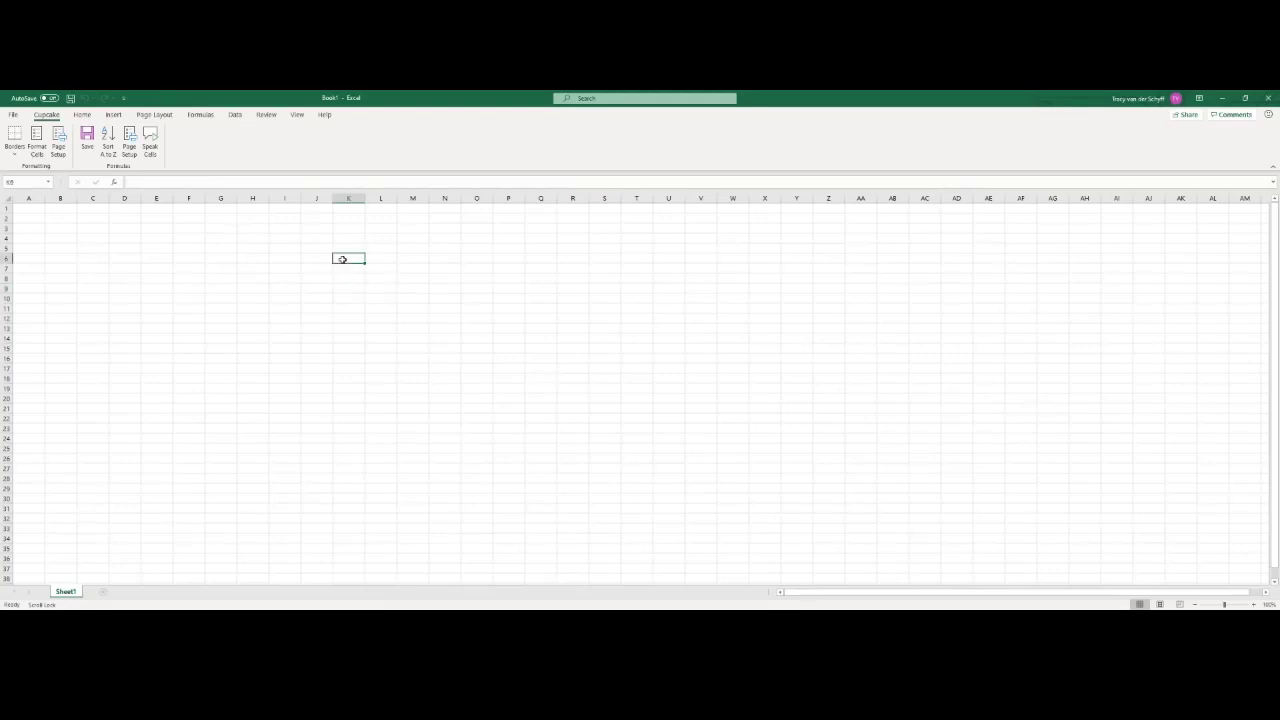
pyautogui.write('TTI')
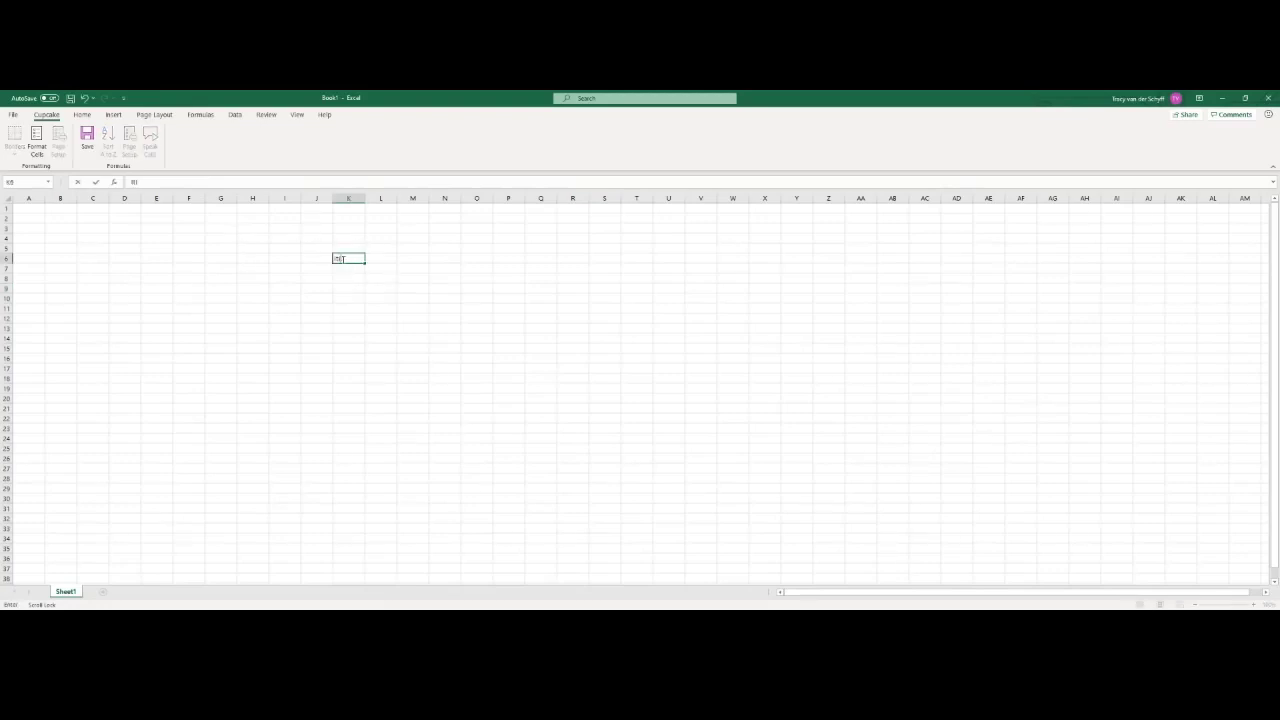
pyautogui.press('Tab')
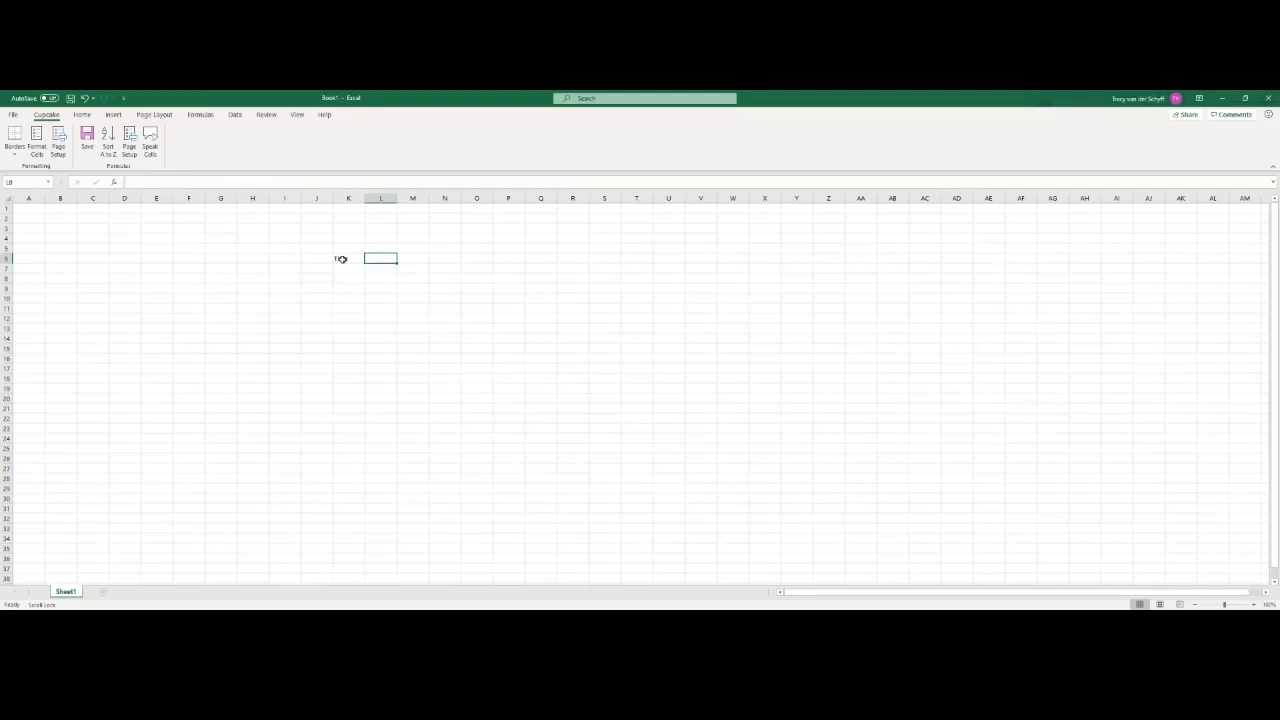
pyautogui.write('Date')
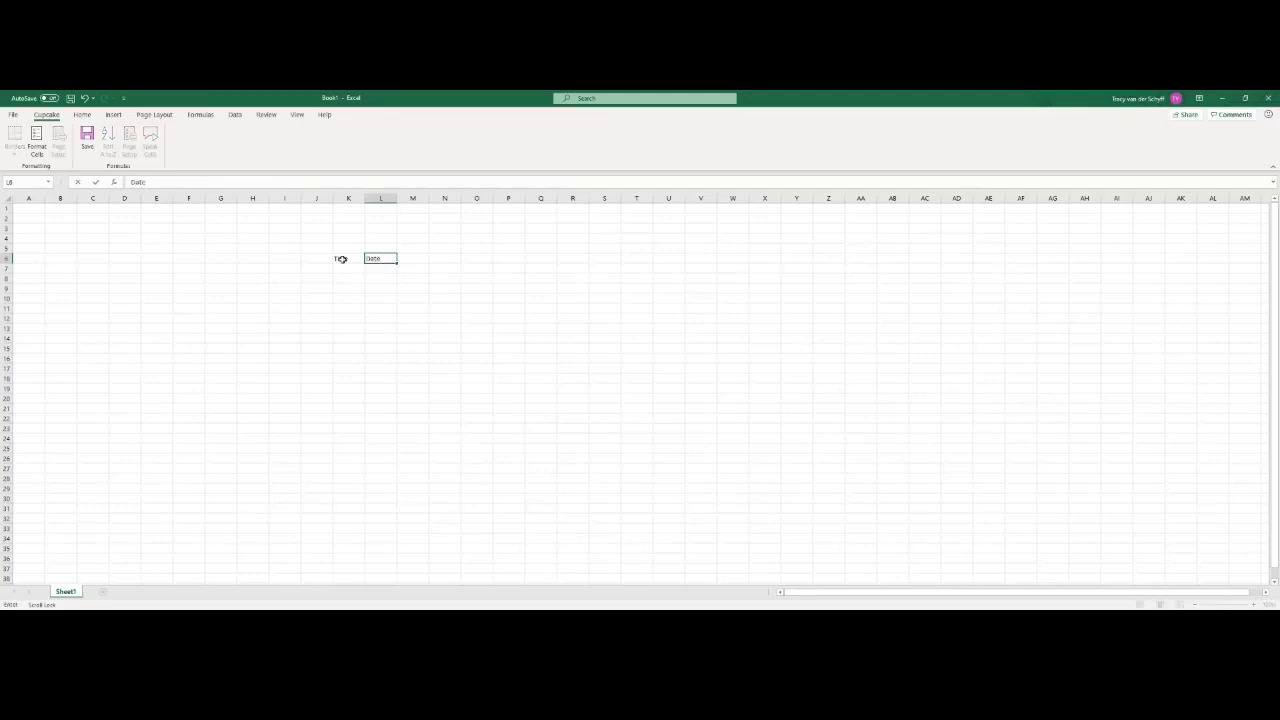
pyautogui.click(283, 355)
# - Enter the column heading Type of Incident in cell M6 and fit column M's width to its content
pyautogui.keyDown('ctrl'); pyautogui.scroll(4, 283, 357); pyautogui.keyUp('ctrl')
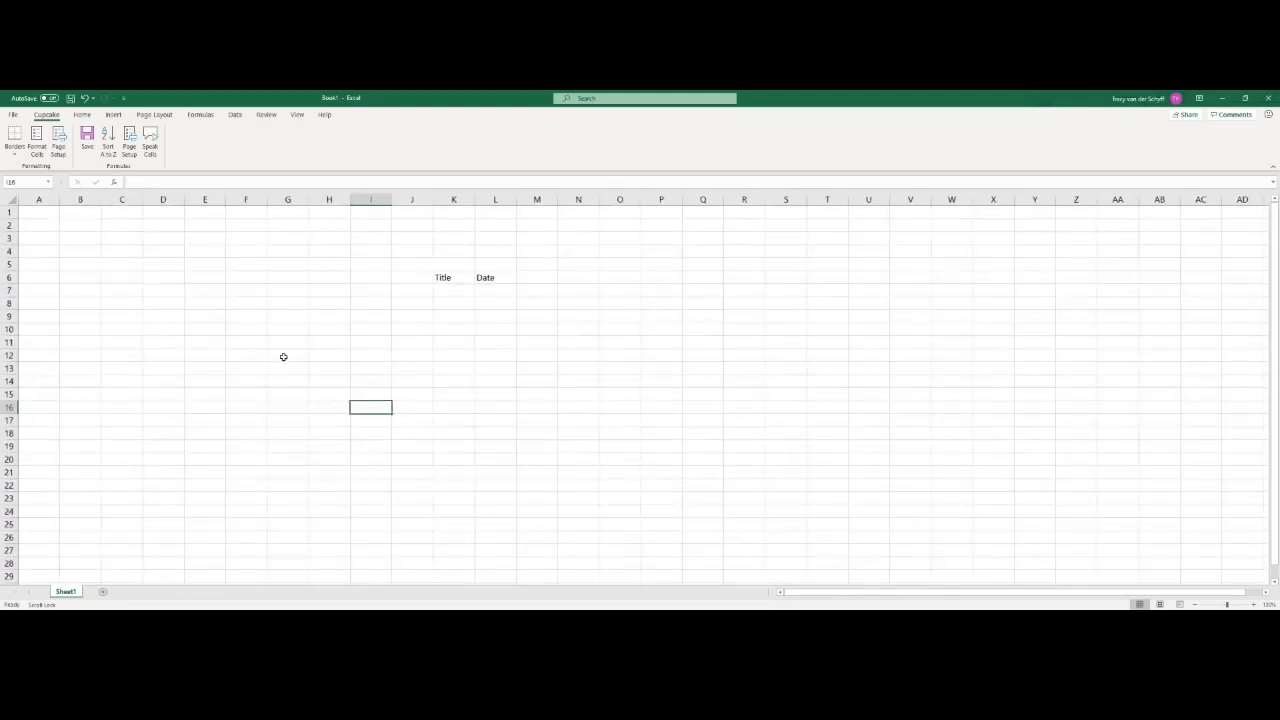
pyautogui.moveTo(823, 600); pyautogui.dragTo(886, 600)
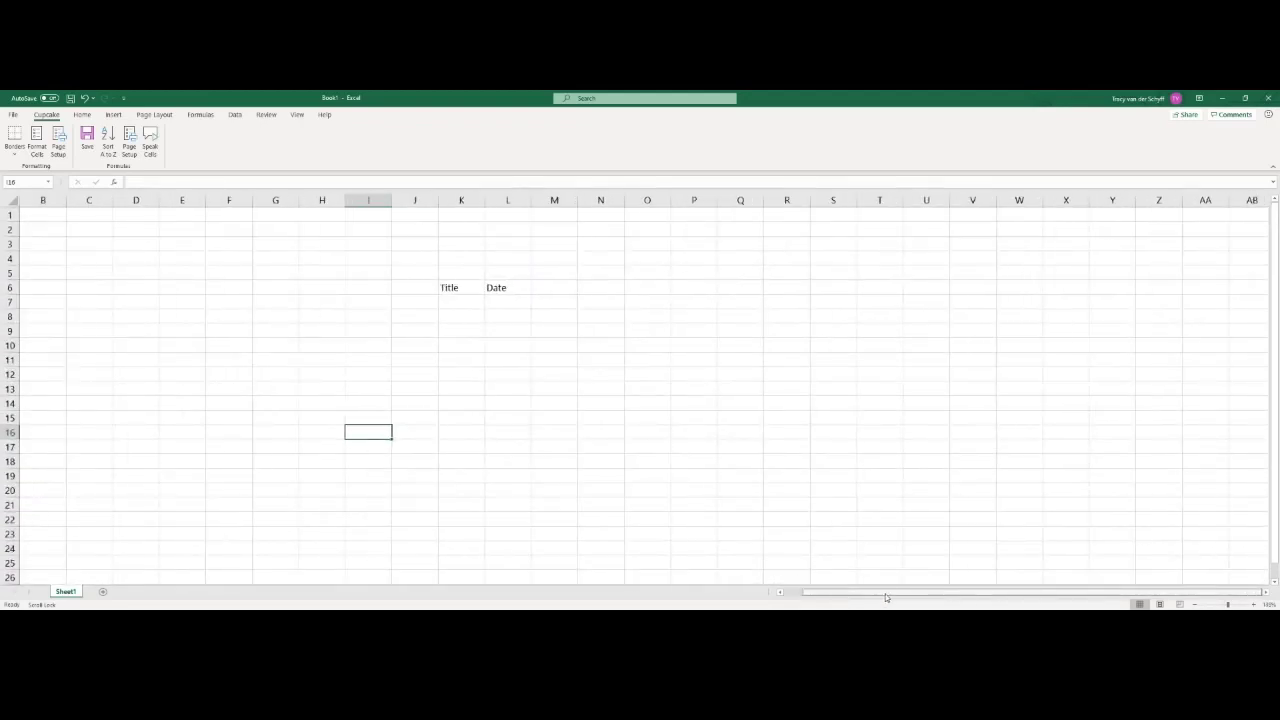
pyautogui.click(536, 295)
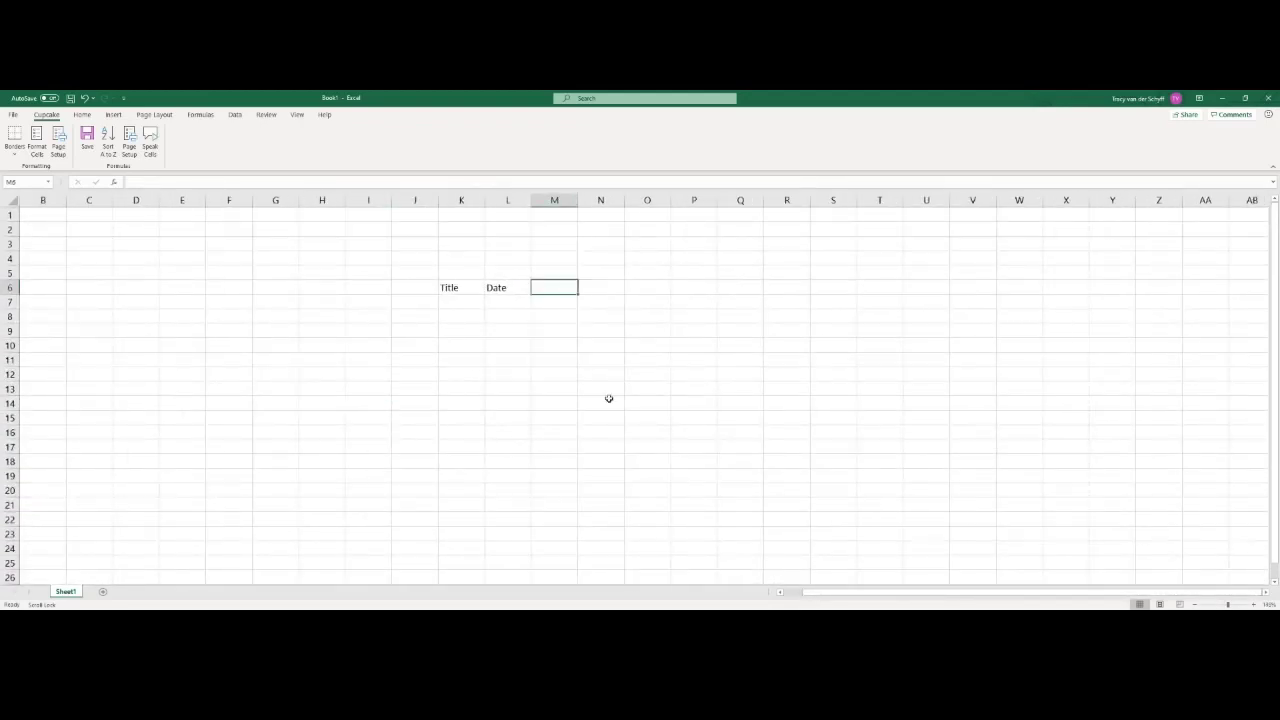
pyautogui.write('Type of I')
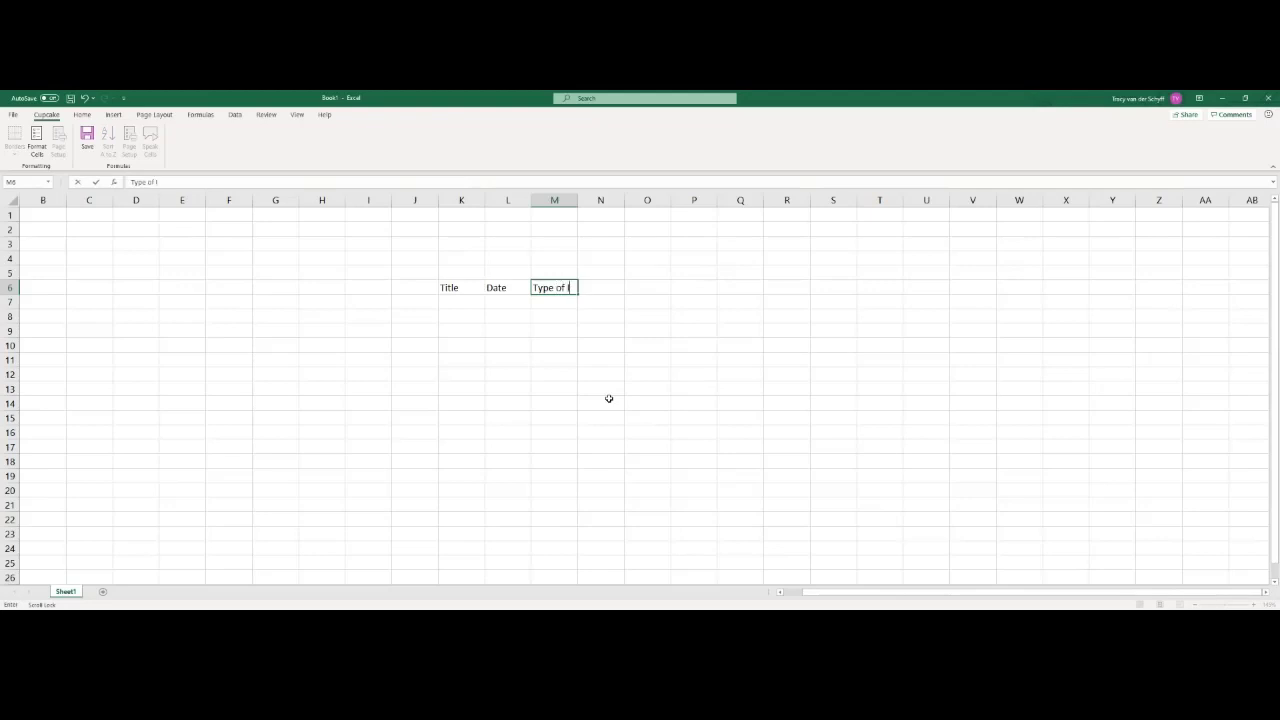
pyautogui.write('ncident')
pyautogui.press('Return')
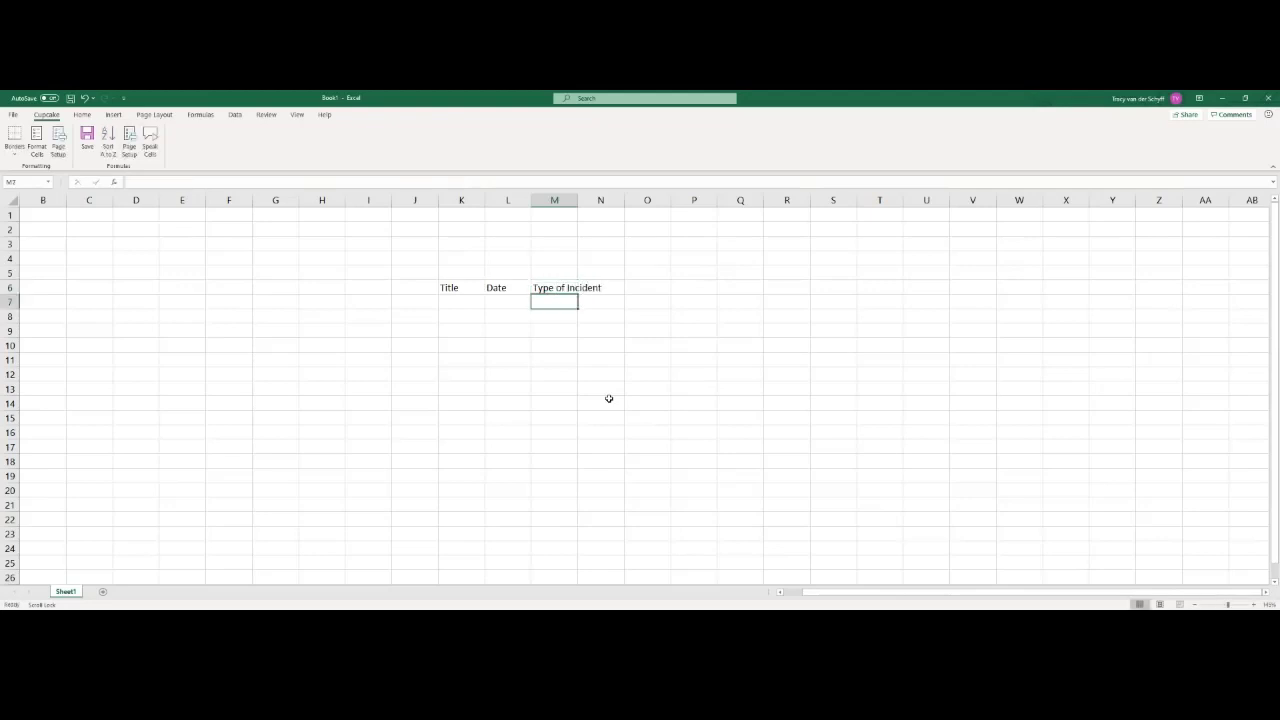
pyautogui.doubleClick(577, 200)
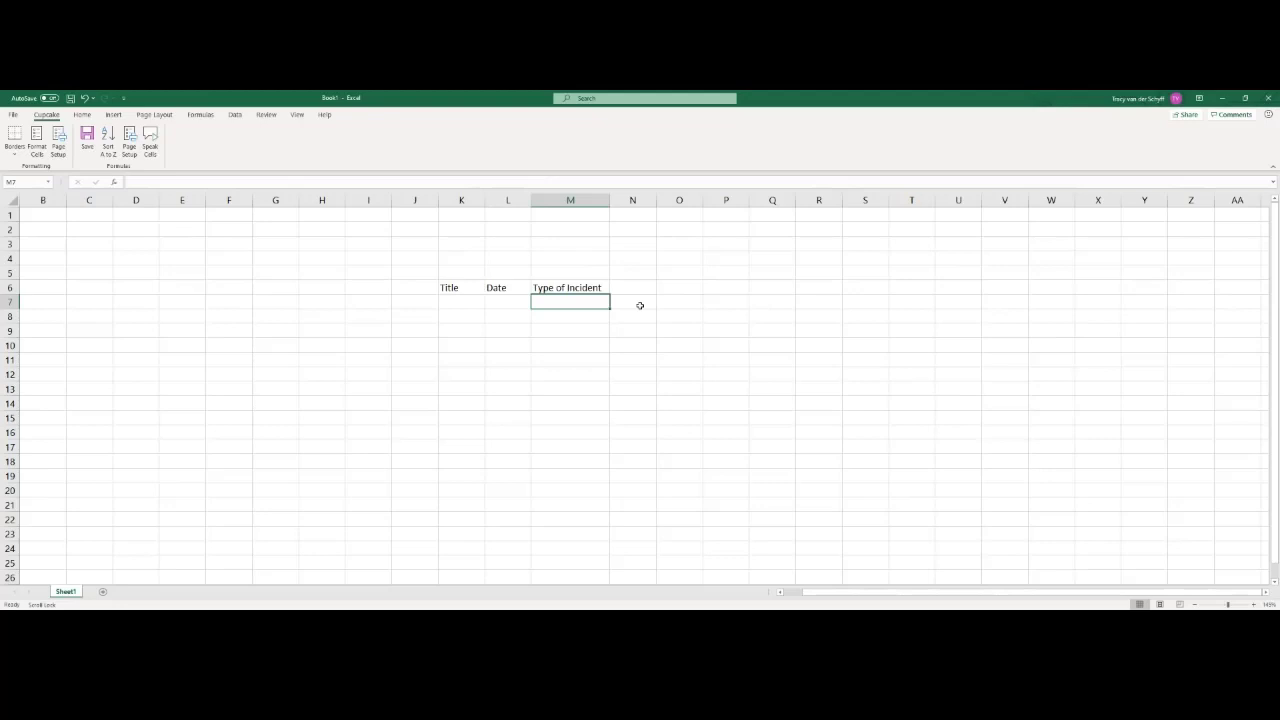
pyautogui.click(570, 315)
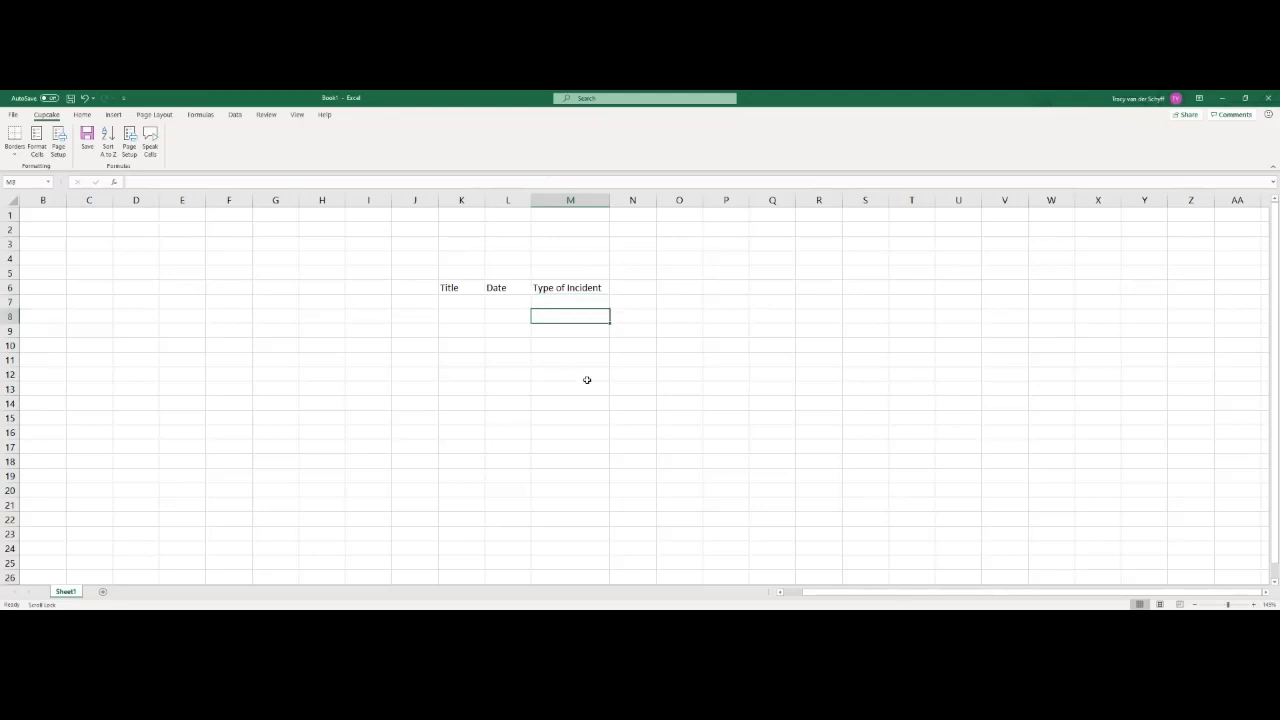
# - Change the heading in cell L6 to Date of Incident and fit column L's width to its content
pyautogui.click(507, 291)
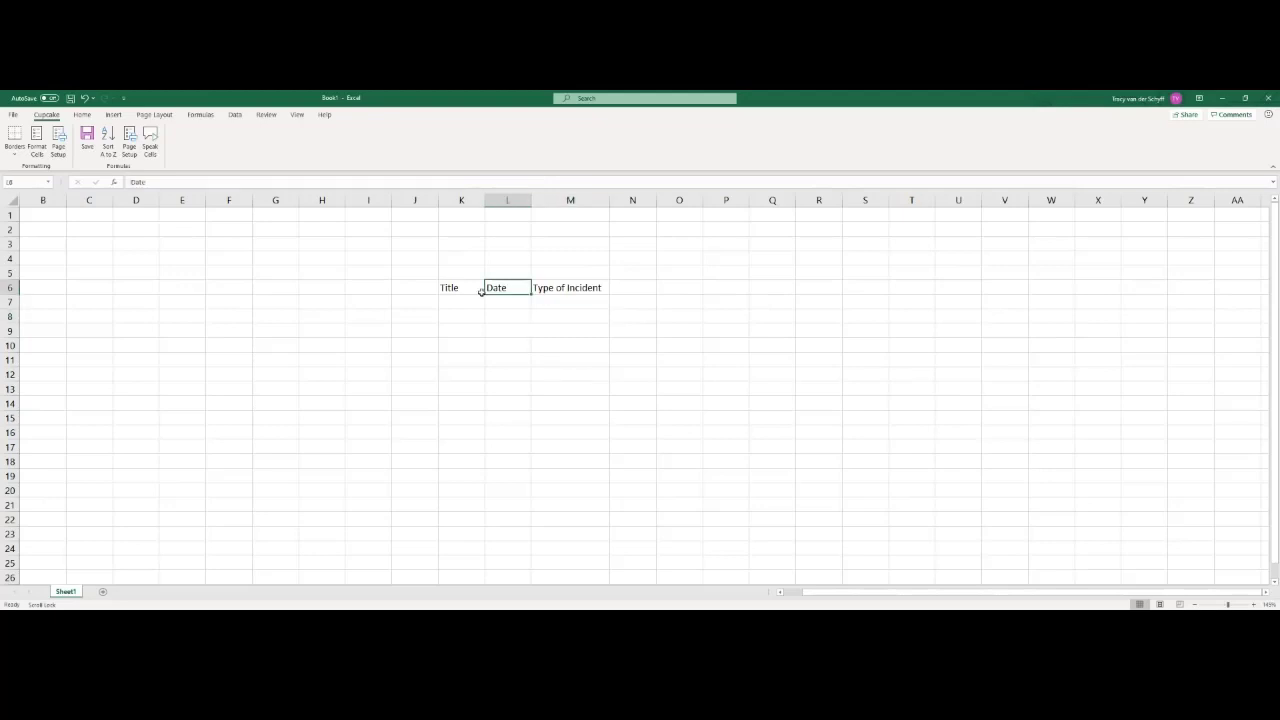
pyautogui.click(197, 181)
pyautogui.write('Incident')
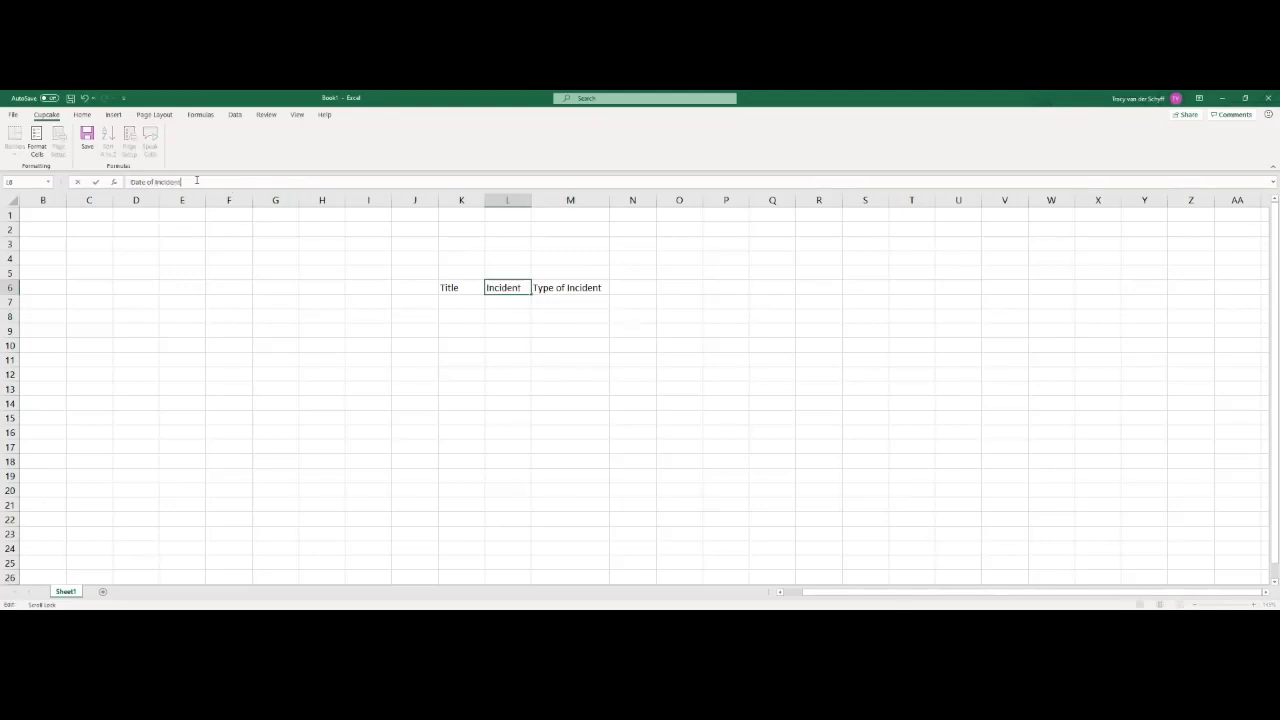
pyautogui.press('Return')
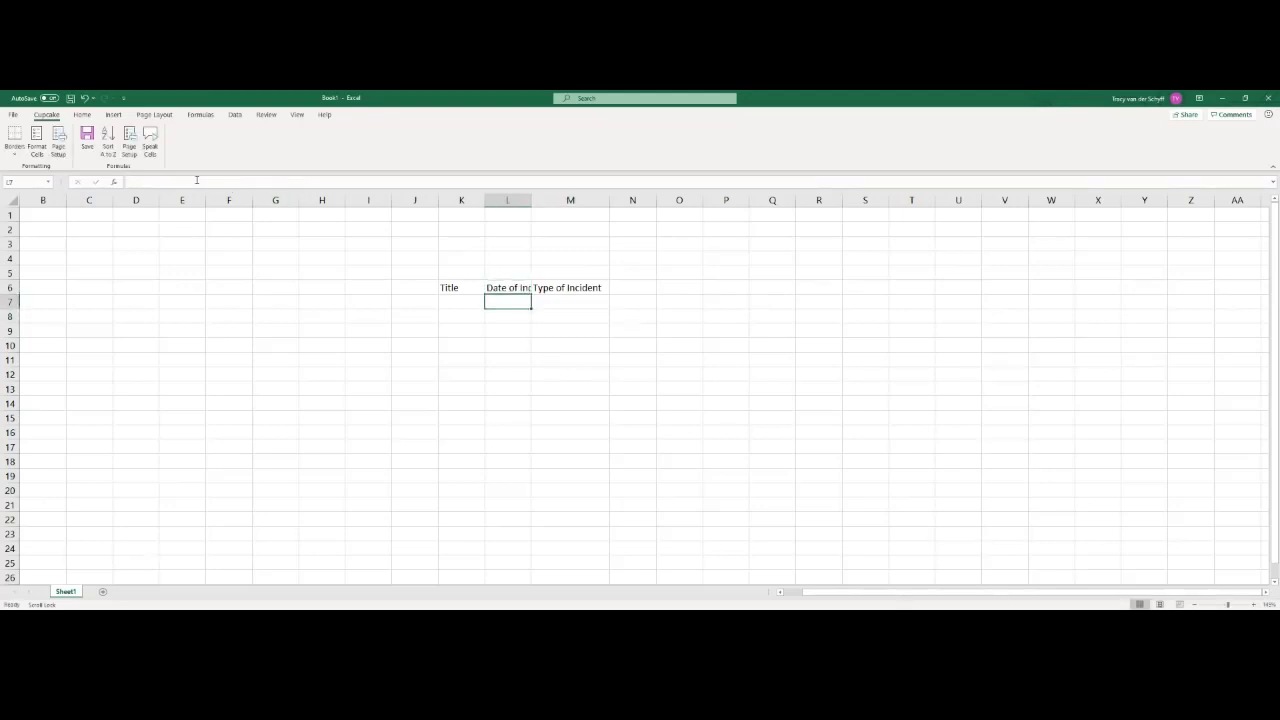
pyautogui.doubleClick(531, 198)
# - Fill the Title heading cell with yellow
pyautogui.click(450, 287)
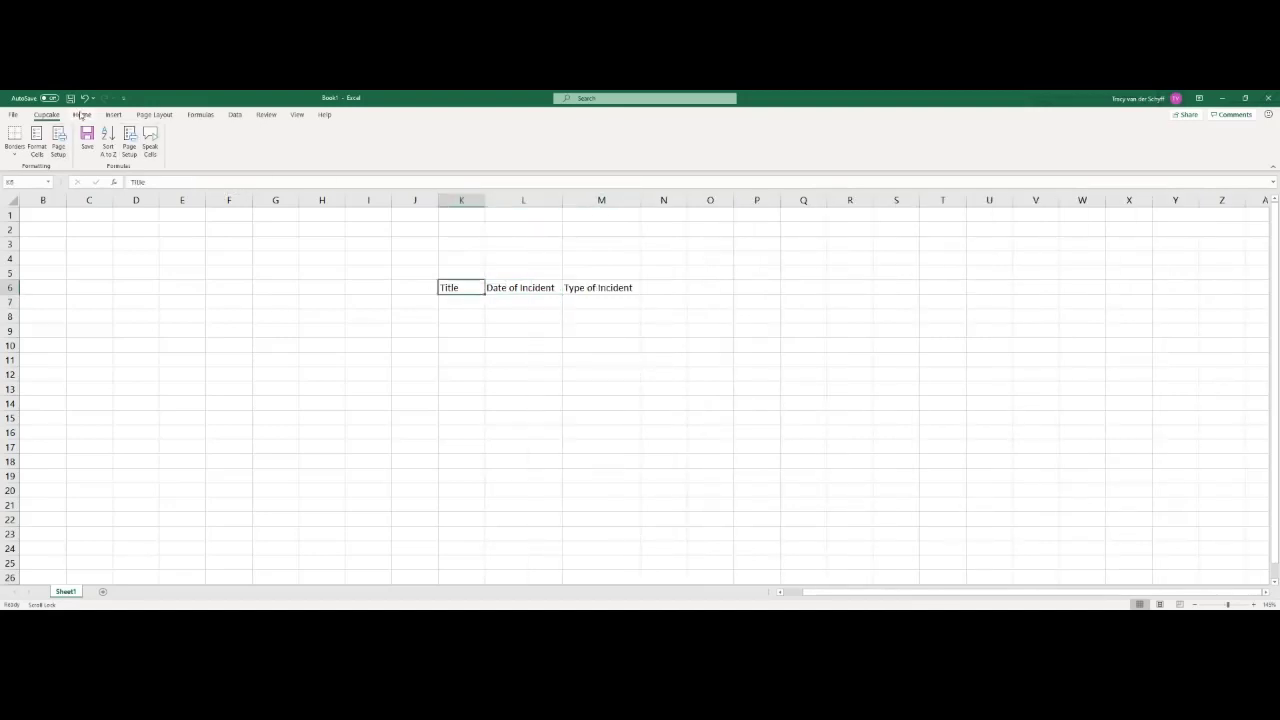
pyautogui.click(82, 114)
pyautogui.click(189, 149)
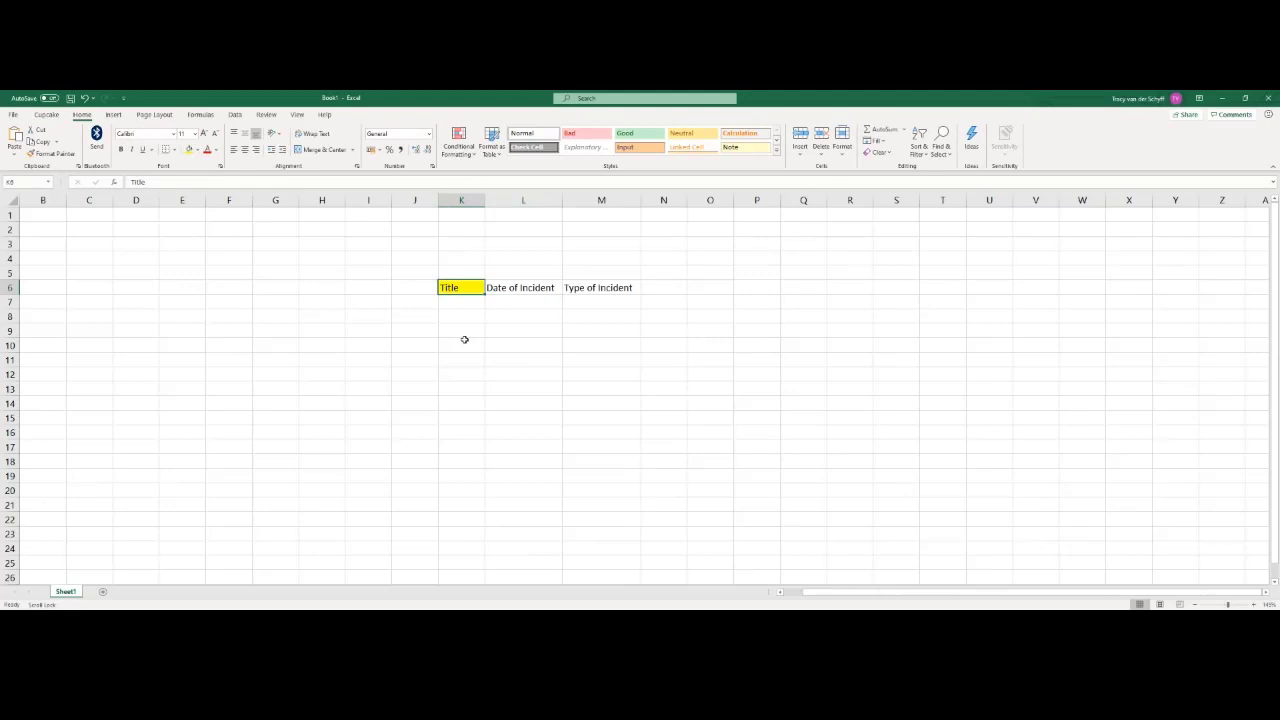
pyautogui.click(498, 289)
pyautogui.click(577, 289)
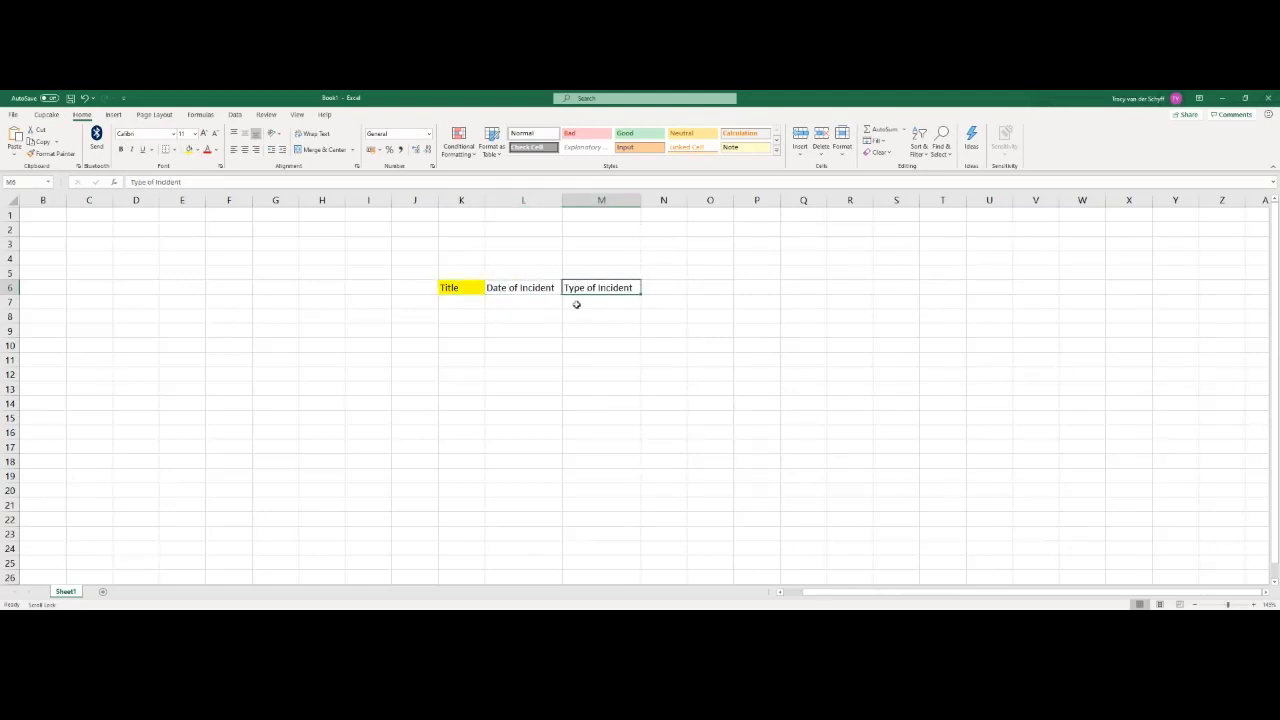
# - Widen column N and delete the empty columns A through I
pyautogui.click(660, 289)
pyautogui.moveTo(687, 200); pyautogui.dragTo(750, 200)
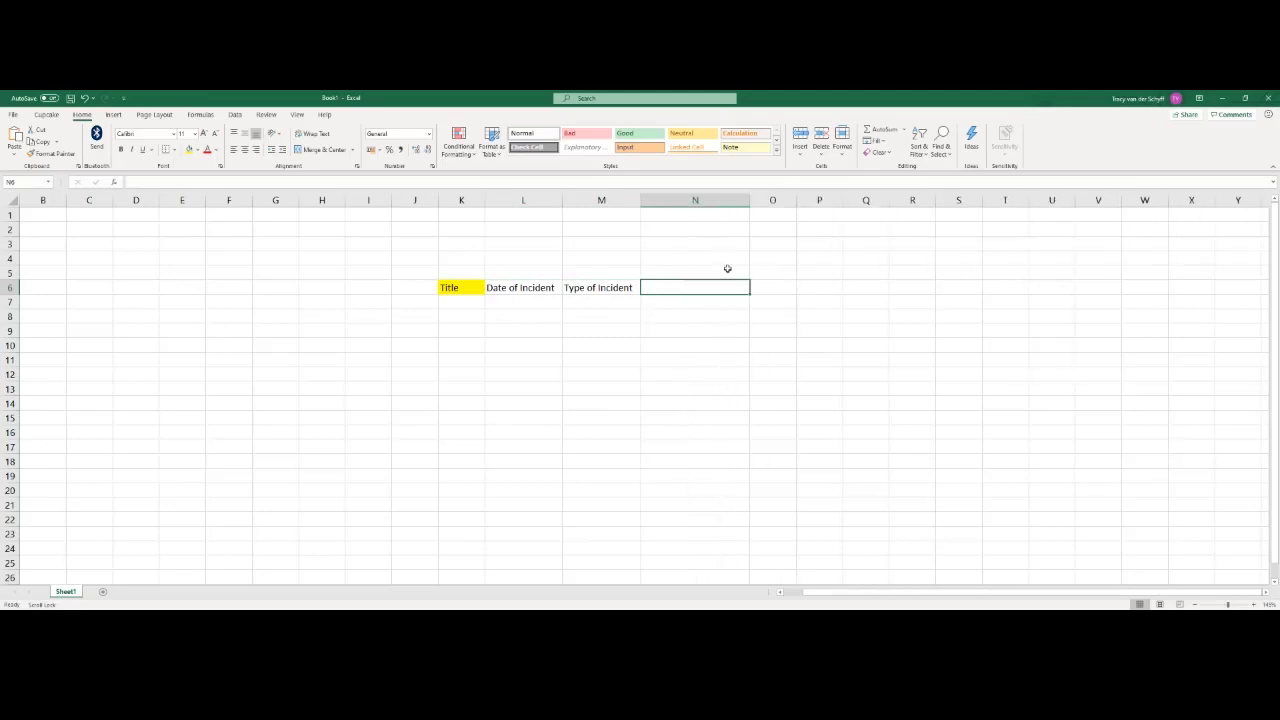
pyautogui.moveTo(388, 200); pyautogui.dragTo(12, 326)
pyautogui.rightClick(156, 326)
pyautogui.click(185, 426)
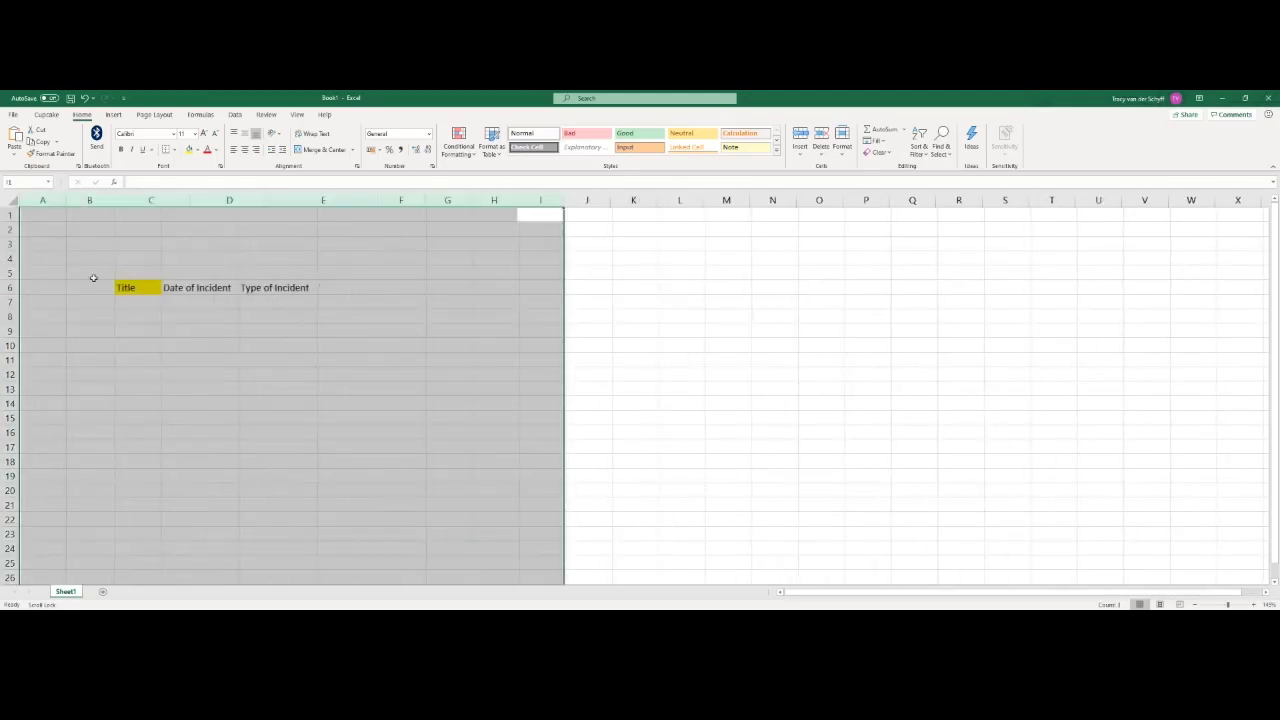
# - Enter Short in cell E6, beside the Type of Incident heading
pyautogui.click(263, 288)
pyautogui.press('Tab')
pyautogui.write('De')
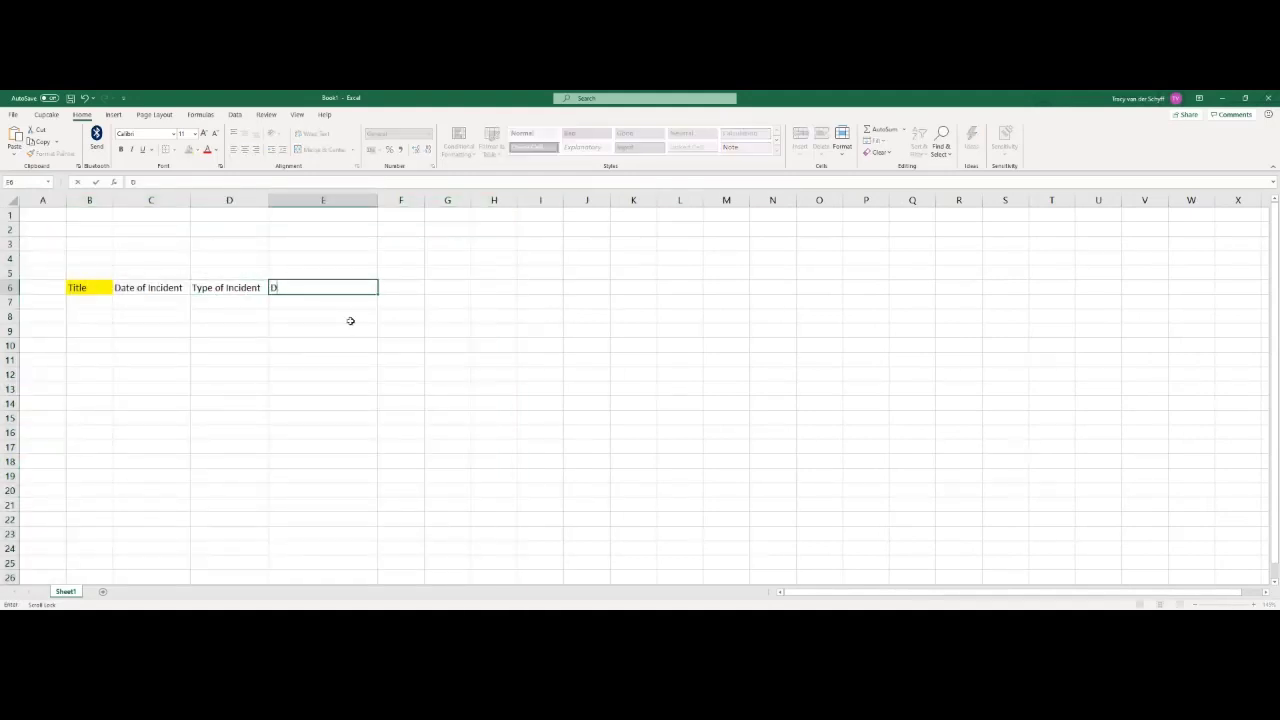
pyautogui.press('BackSpace')
pyautogui.press('BackSpace')
pyautogui.write('Short')
# - Enter the note Short Description in cell B8, below the Title heading
pyautogui.click(96, 288)
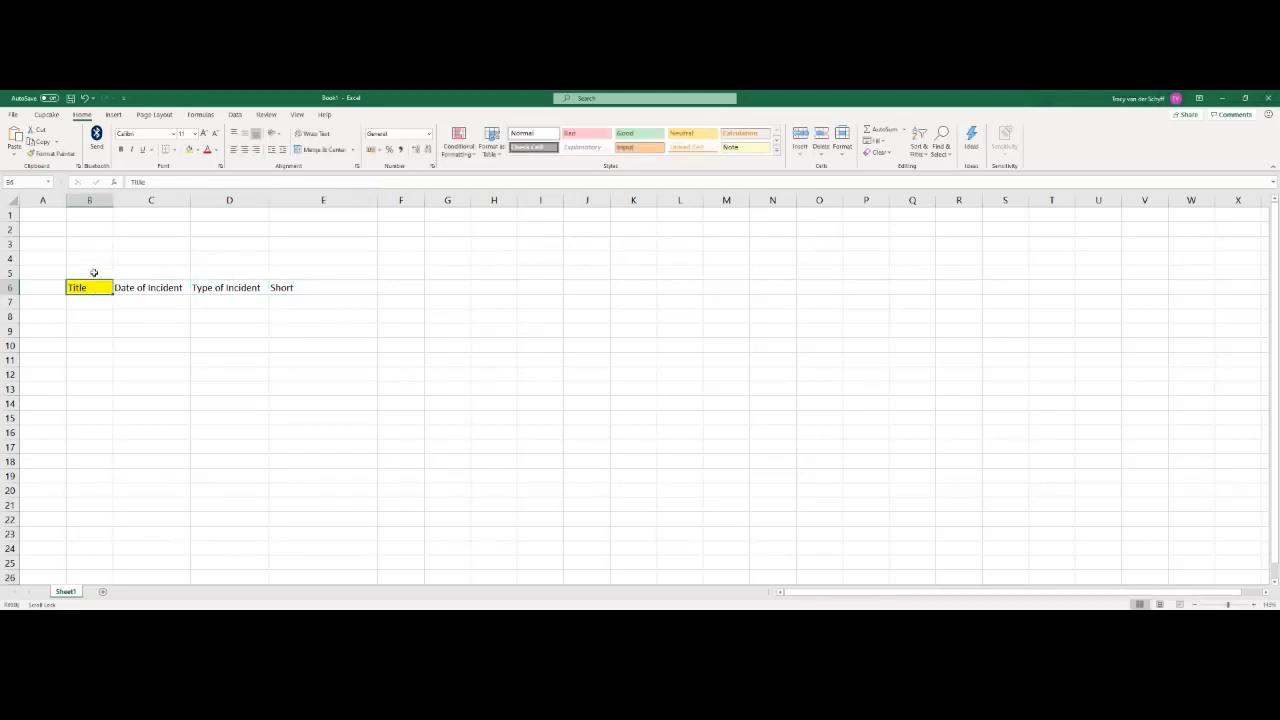
pyautogui.click(89, 316)
pyautogui.write('Shor')
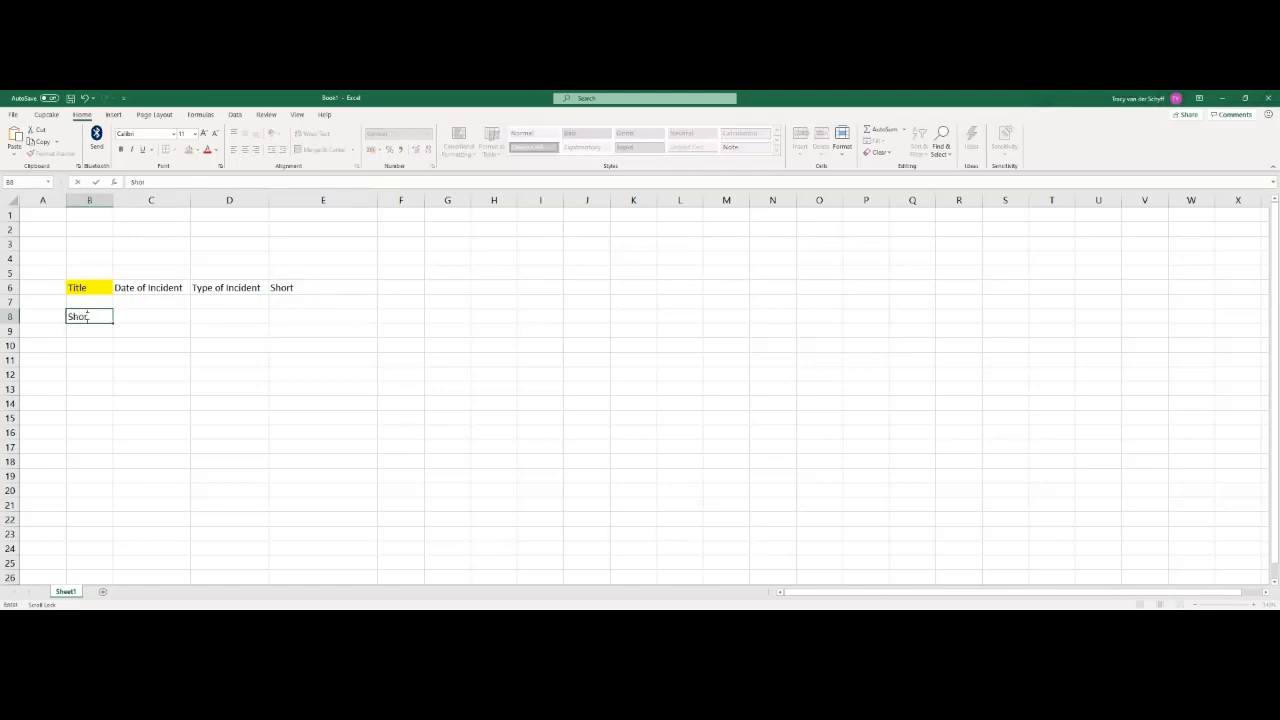
pyautogui.write('t Description')
# - Replace the heading in cell E6 with Full Description and widen column B to fit the Short Description note
pyautogui.click(297, 288)
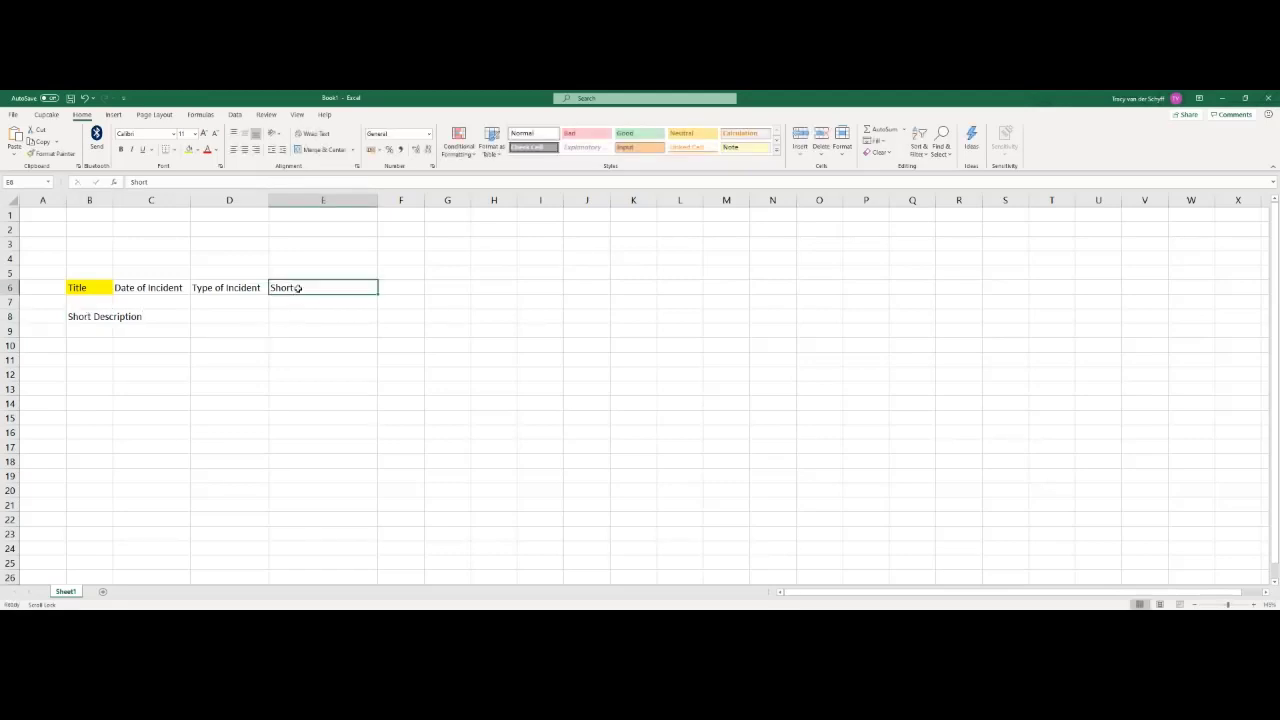
pyautogui.write('Fu')
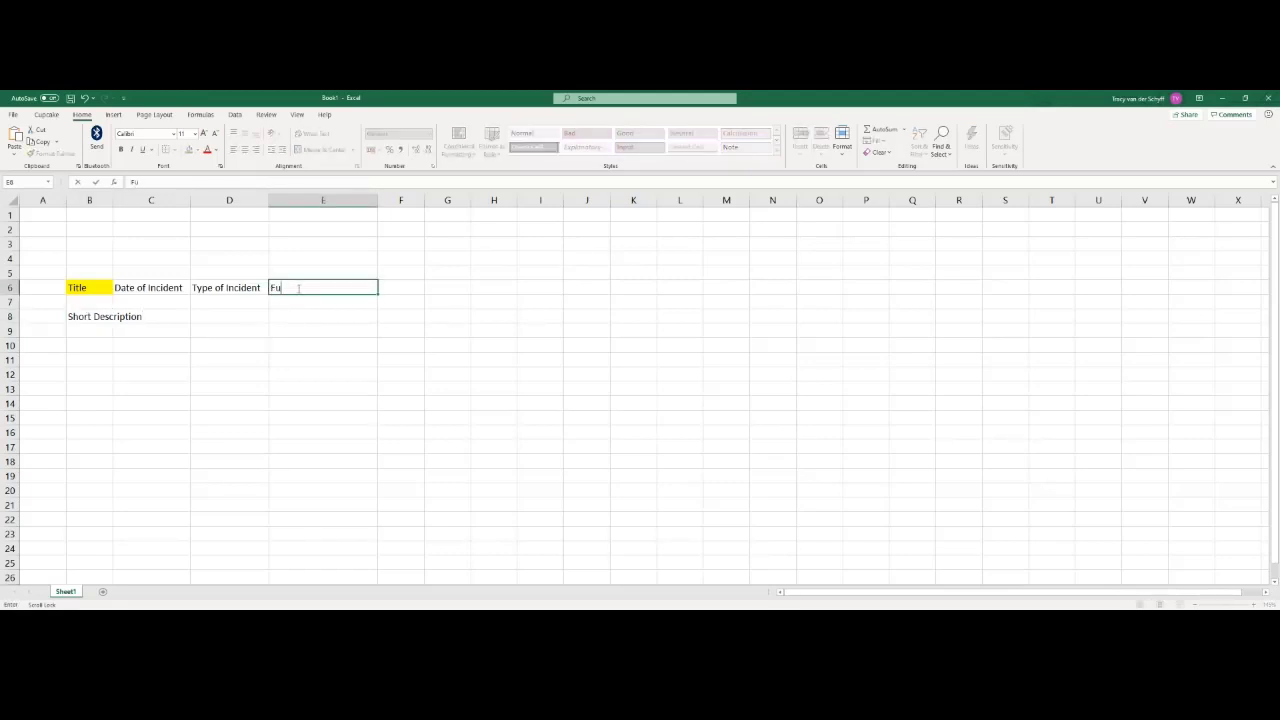
pyautogui.write('ll Description')
pyautogui.press('Return')
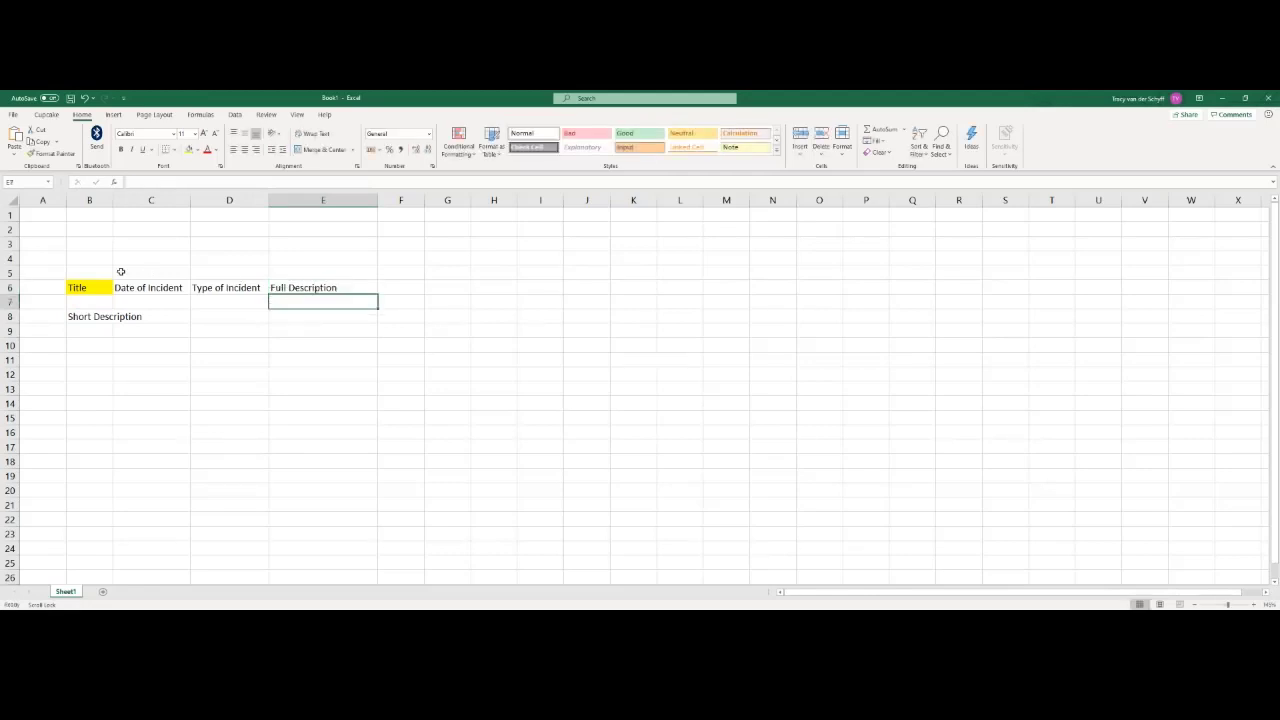
pyautogui.click(95, 287)
pyautogui.moveTo(113, 200); pyautogui.dragTo(175, 200)
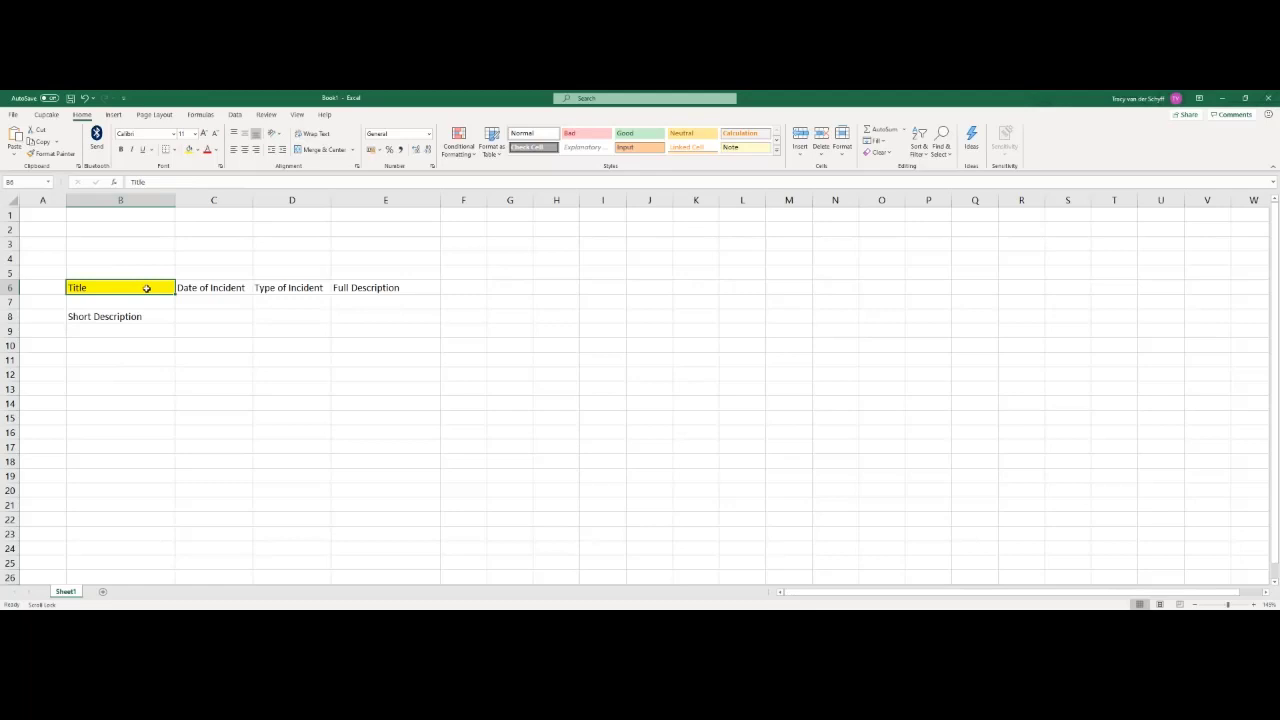
# - Enter the column heading Inc. ID in cell A6, before the Title heading
pyautogui.click(47, 285)
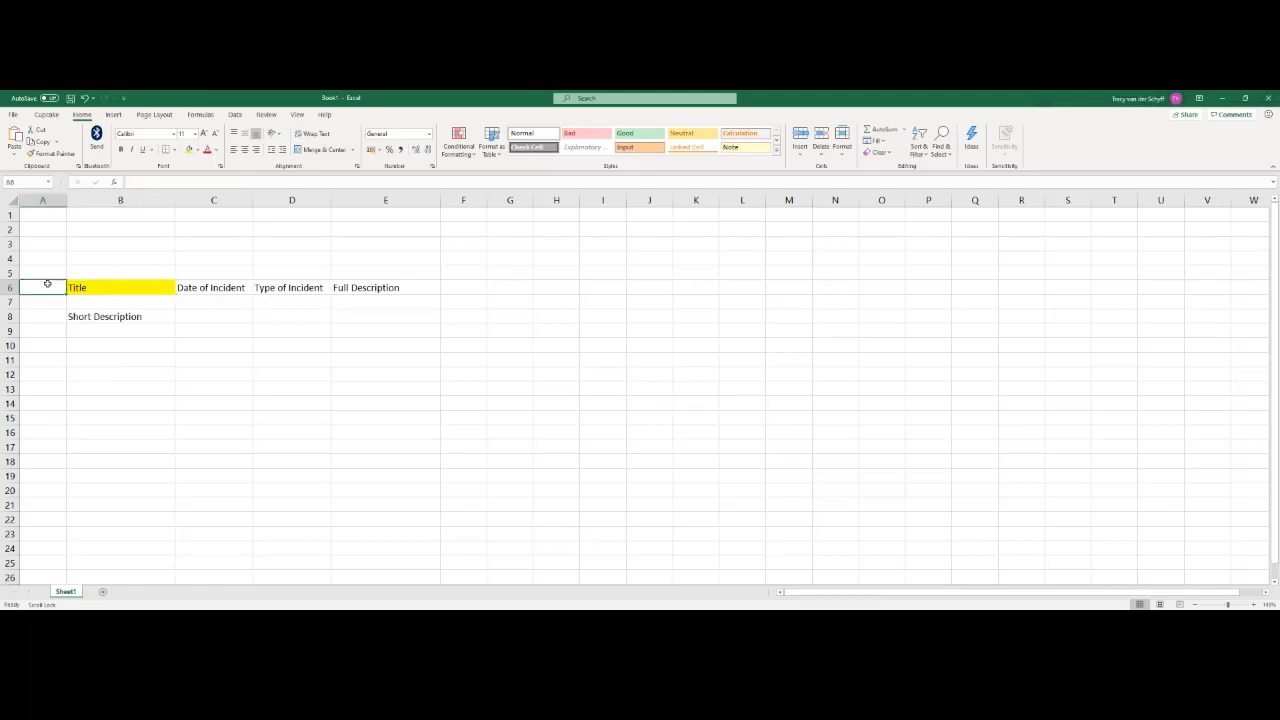
pyautogui.write('ID')
pyautogui.click(108, 319)
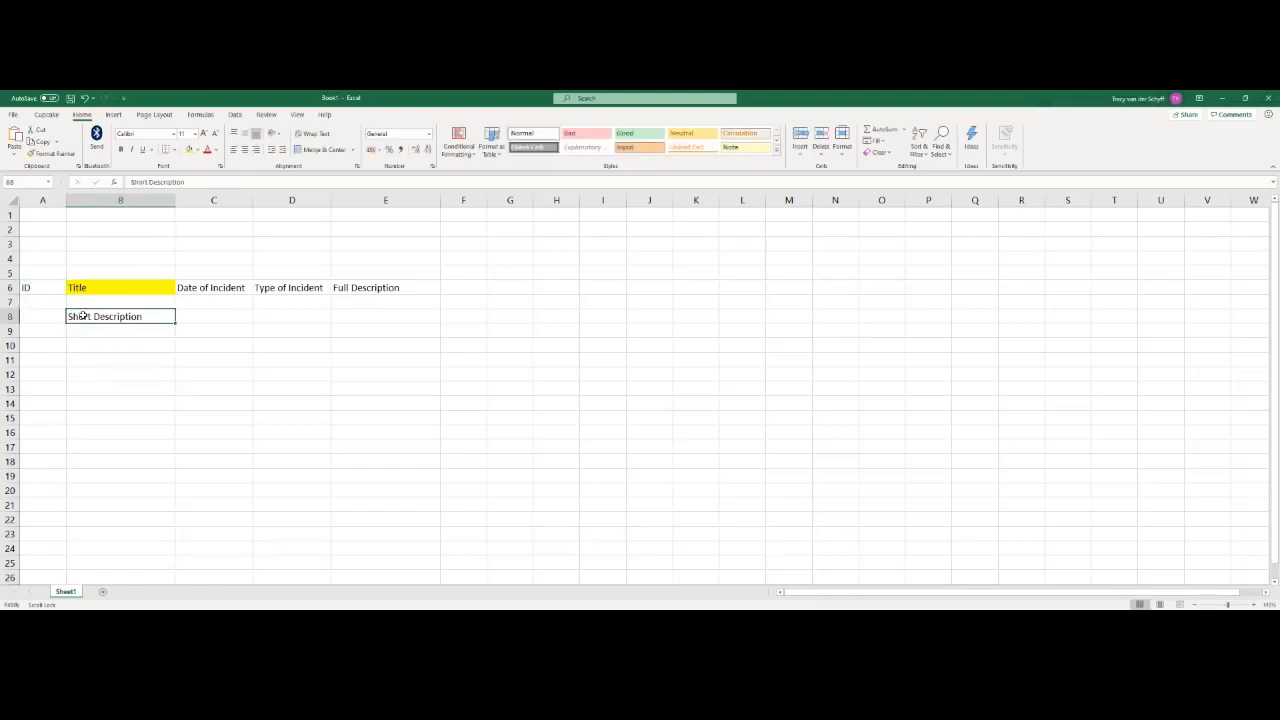
pyautogui.moveTo(42, 275); pyautogui.dragTo(40, 373)
pyautogui.click(35, 288)
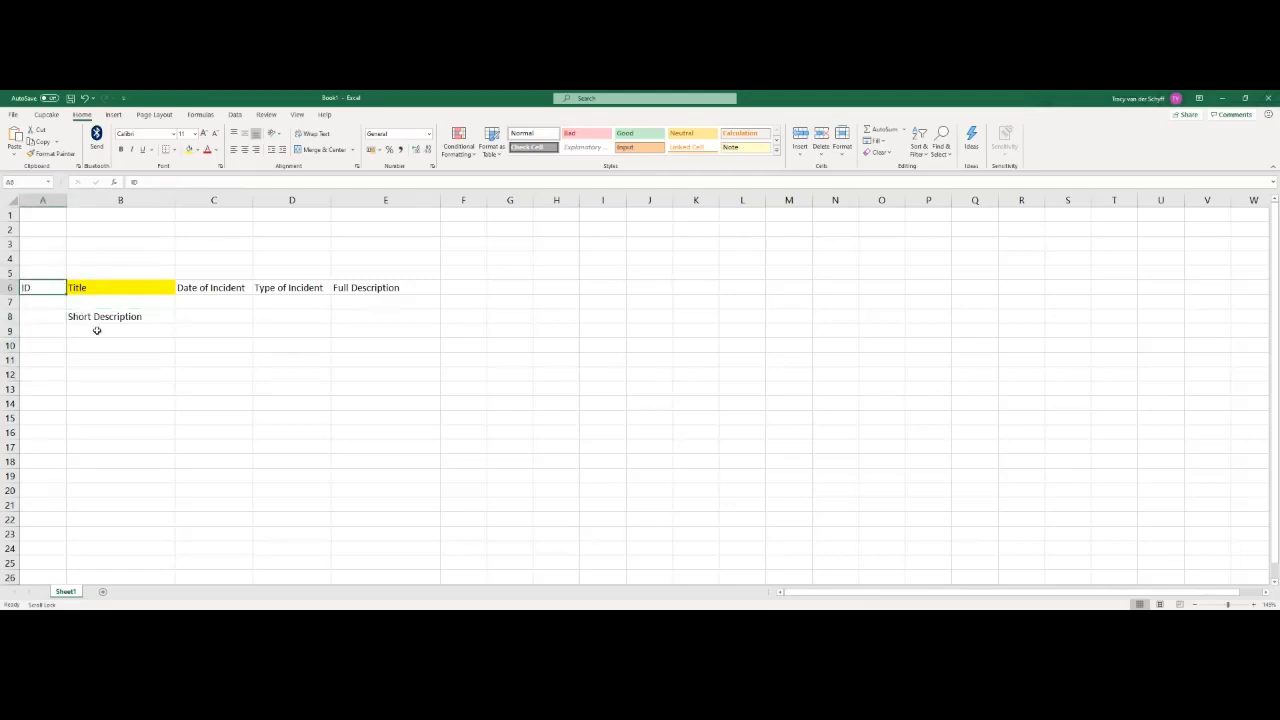
pyautogui.click(131, 181)
pyautogui.write('Inc.')
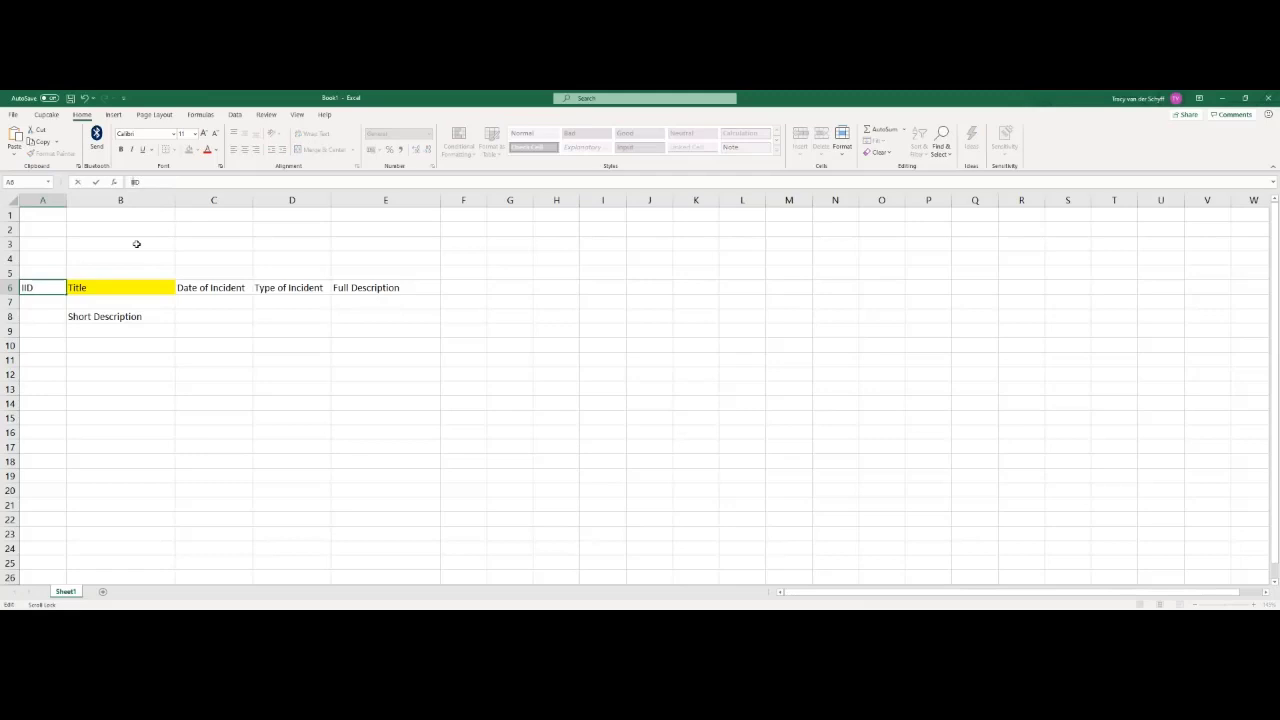
pyautogui.press('Return')
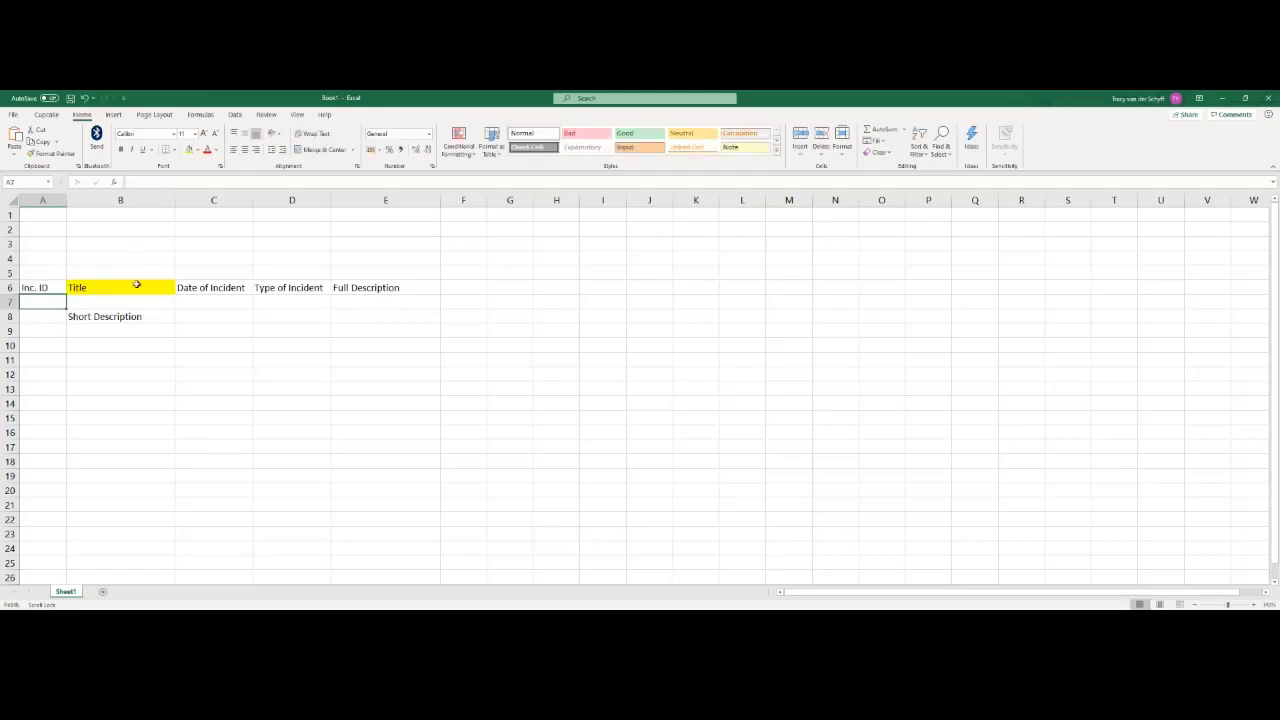
# - Fill the Inc. ID heading cell with yellow
pyautogui.click(136, 286)
pyautogui.click(63, 287)
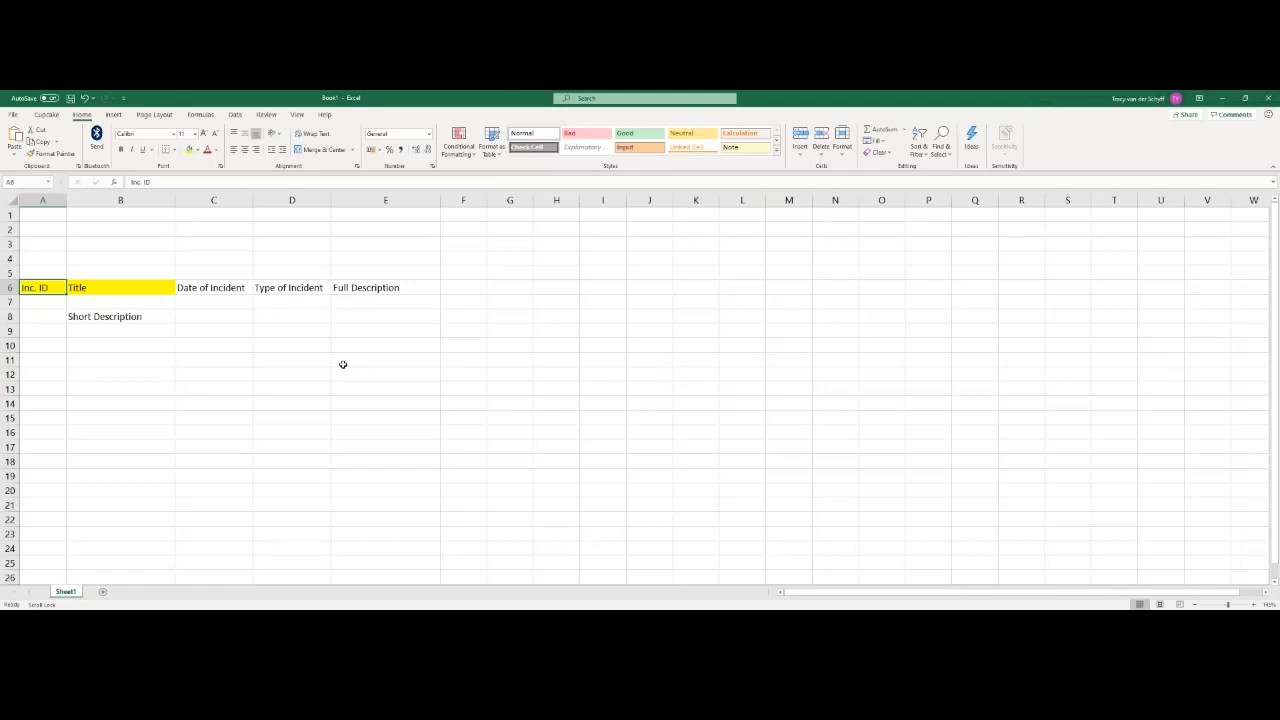
pyautogui.click(222, 290)
pyautogui.click(122, 290)
pyautogui.click(112, 318)
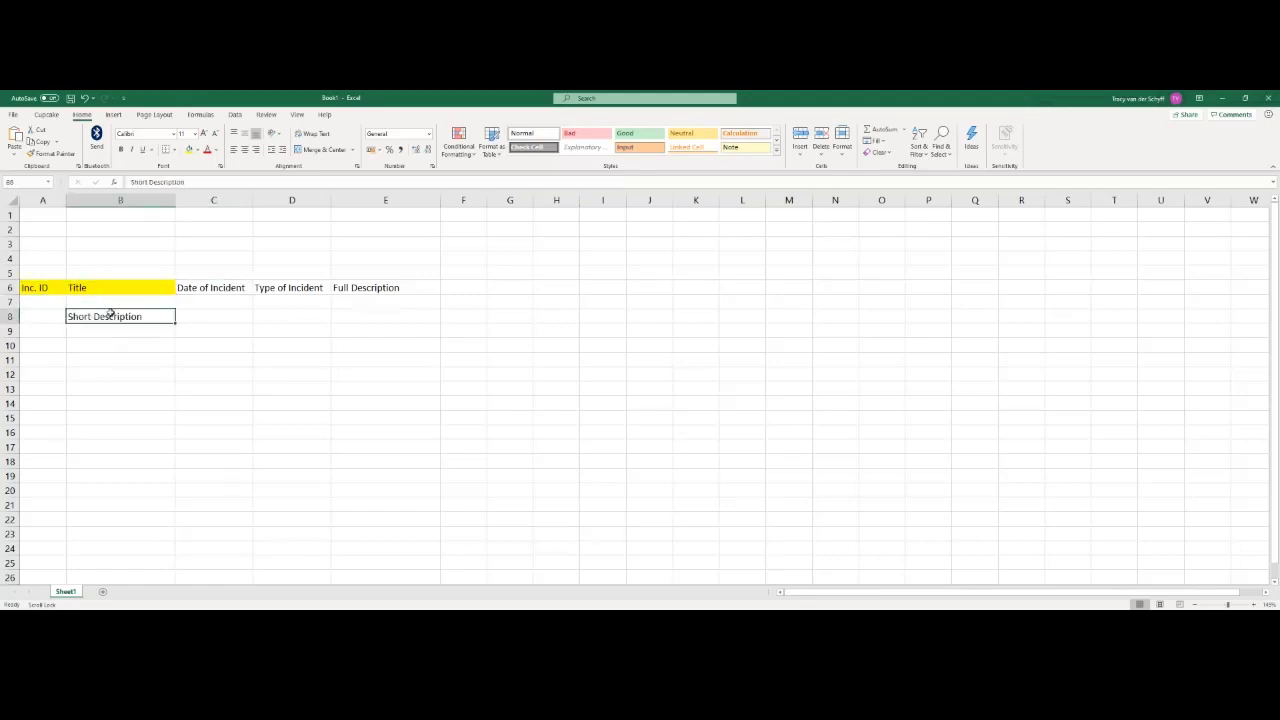
pyautogui.click(206, 288)
pyautogui.click(266, 292)
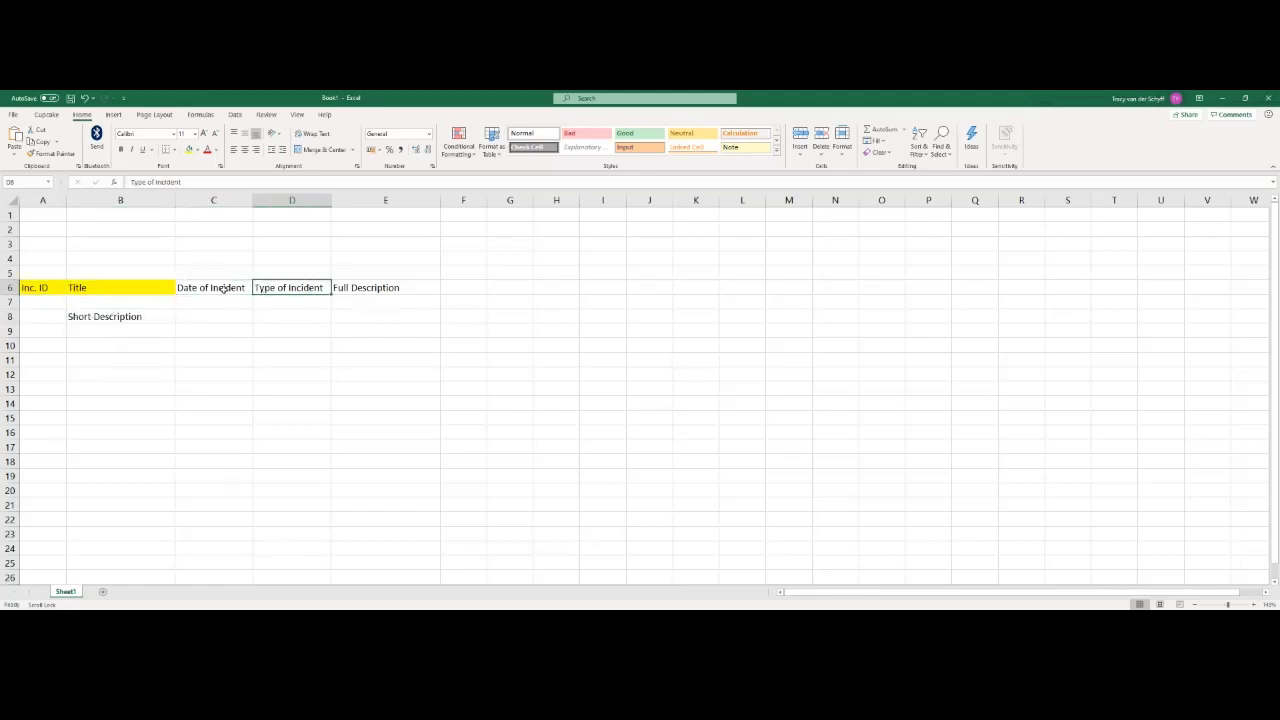
pyautogui.click(143, 316)
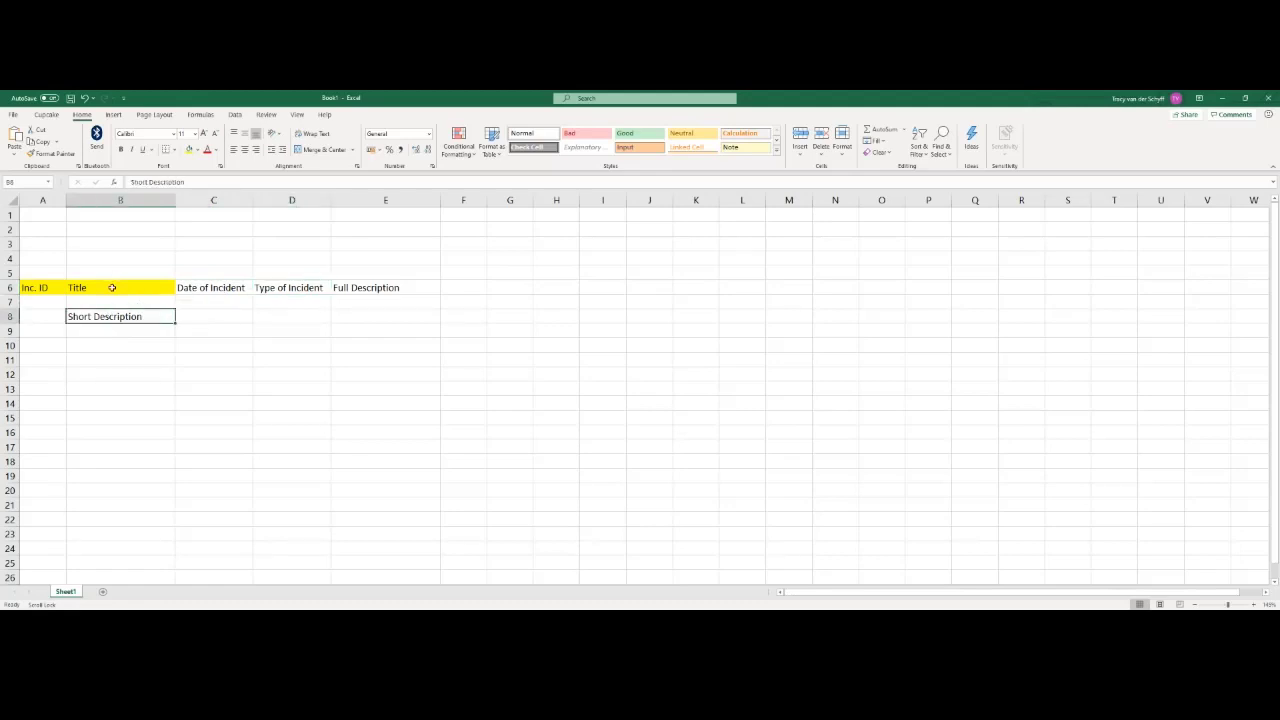
pyautogui.click(111, 288)
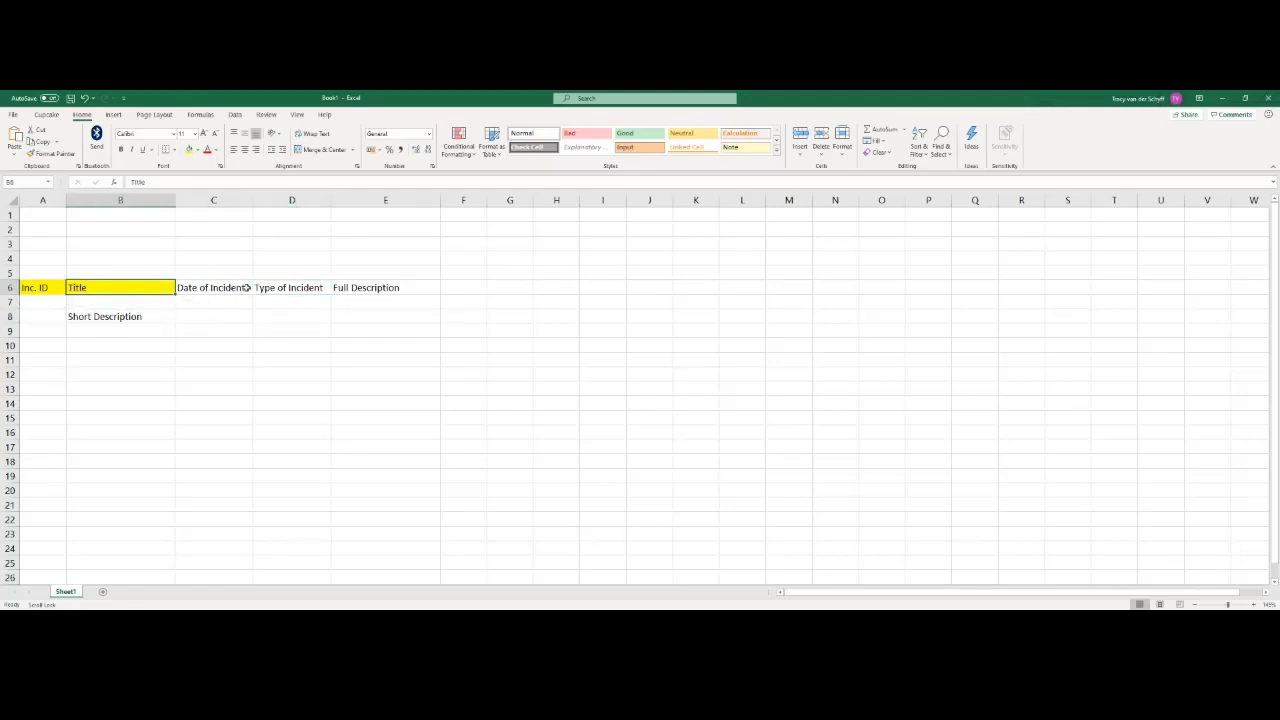
# - Move column B, with the Title heading and its Short Description note, to column F after Full Description
pyautogui.click(137, 200)
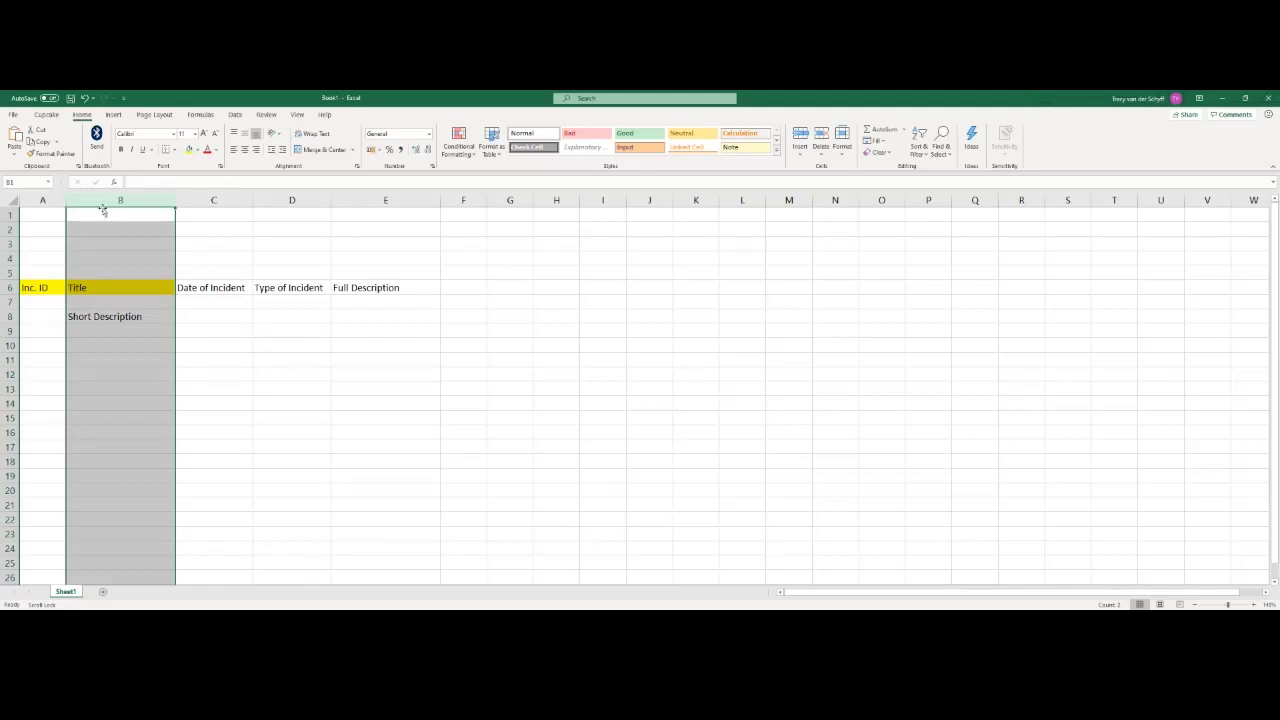
pyautogui.hotkey('ctrl', 'c')
pyautogui.click(390, 201)
pyautogui.click(463, 200)
pyautogui.hotkey('ctrl', 'v')
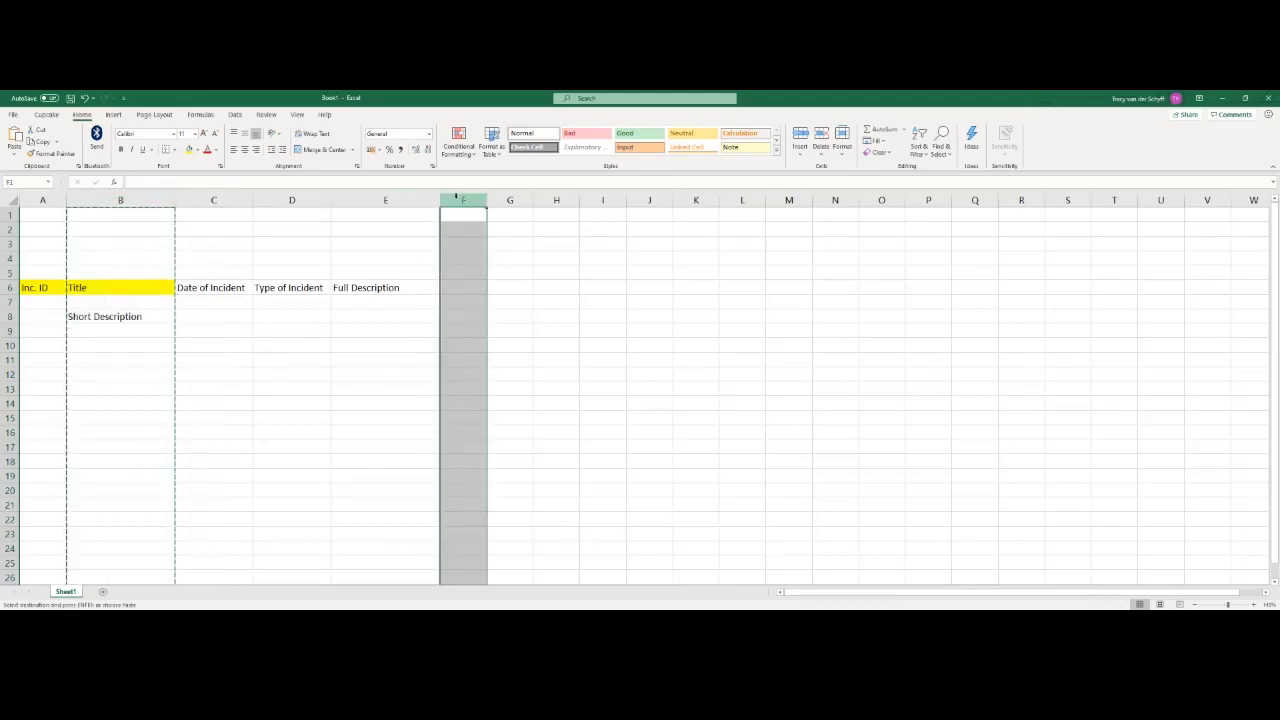
pyautogui.click(179, 286)
pyautogui.click(229, 287)
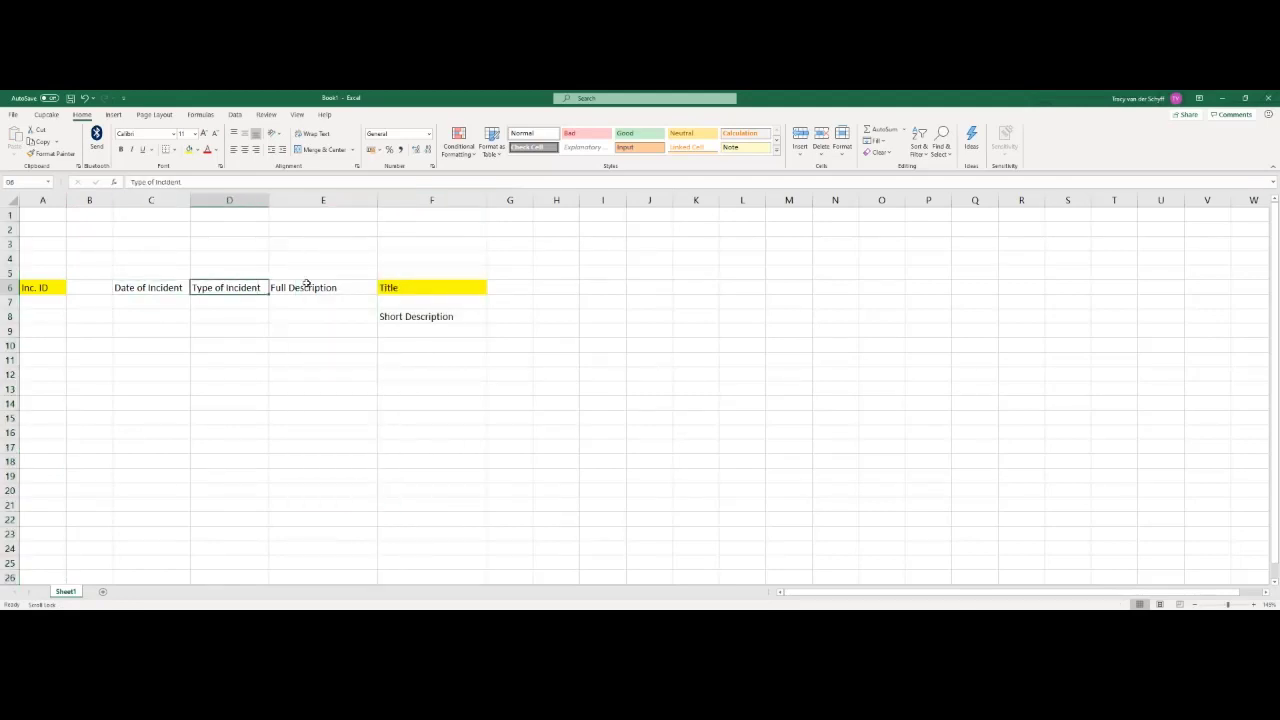
pyautogui.click(303, 287)
pyautogui.click(394, 287)
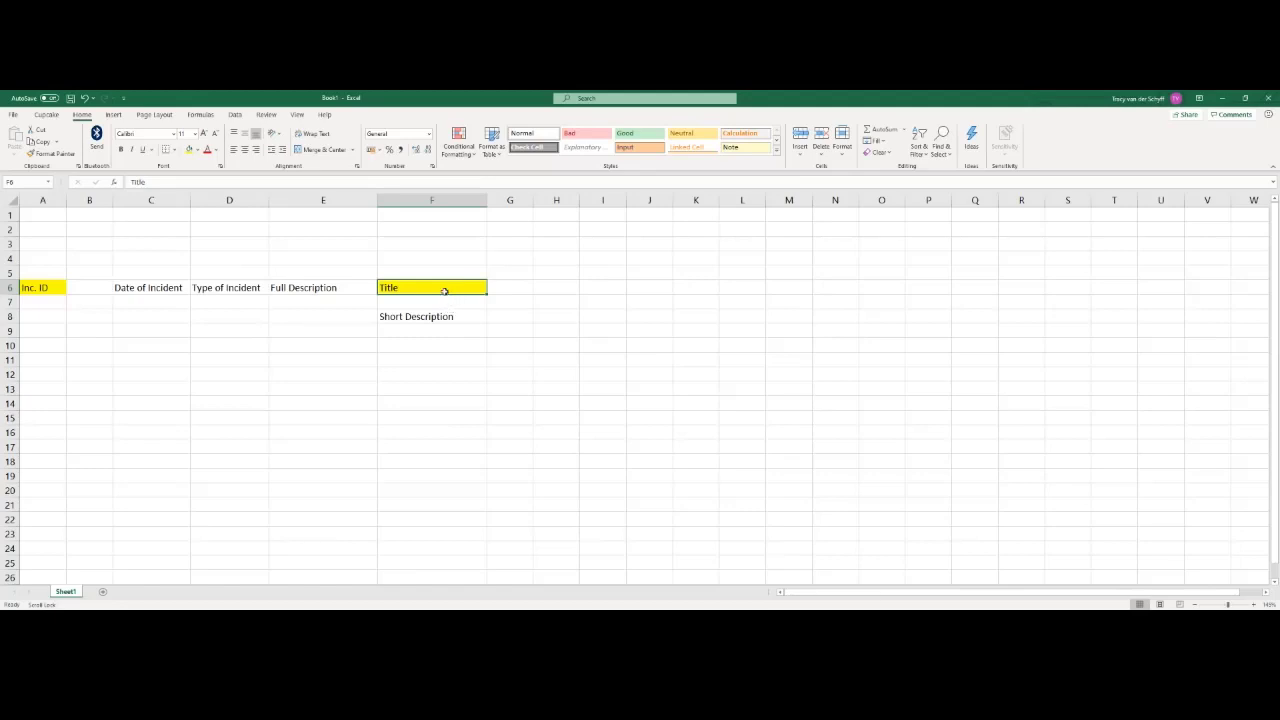
pyautogui.click(230, 287)
pyautogui.click(165, 287)
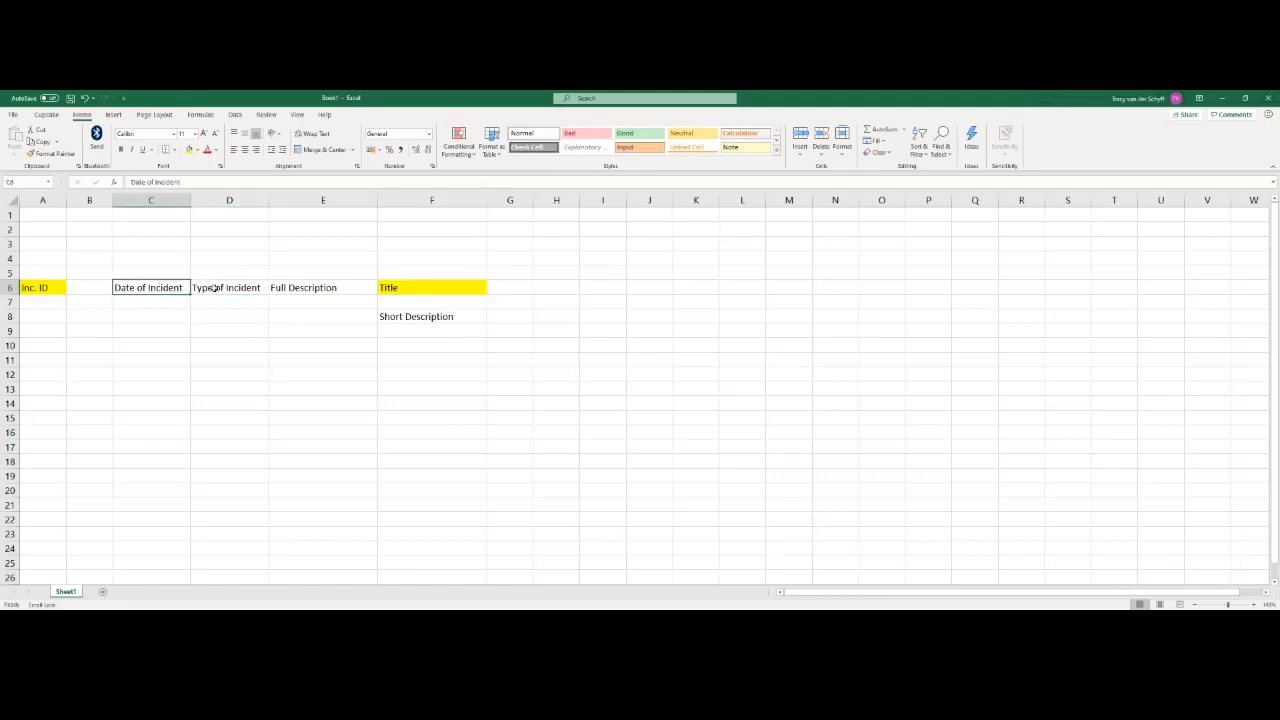
pyautogui.click(215, 287)
pyautogui.moveTo(214, 310); pyautogui.dragTo(209, 403)
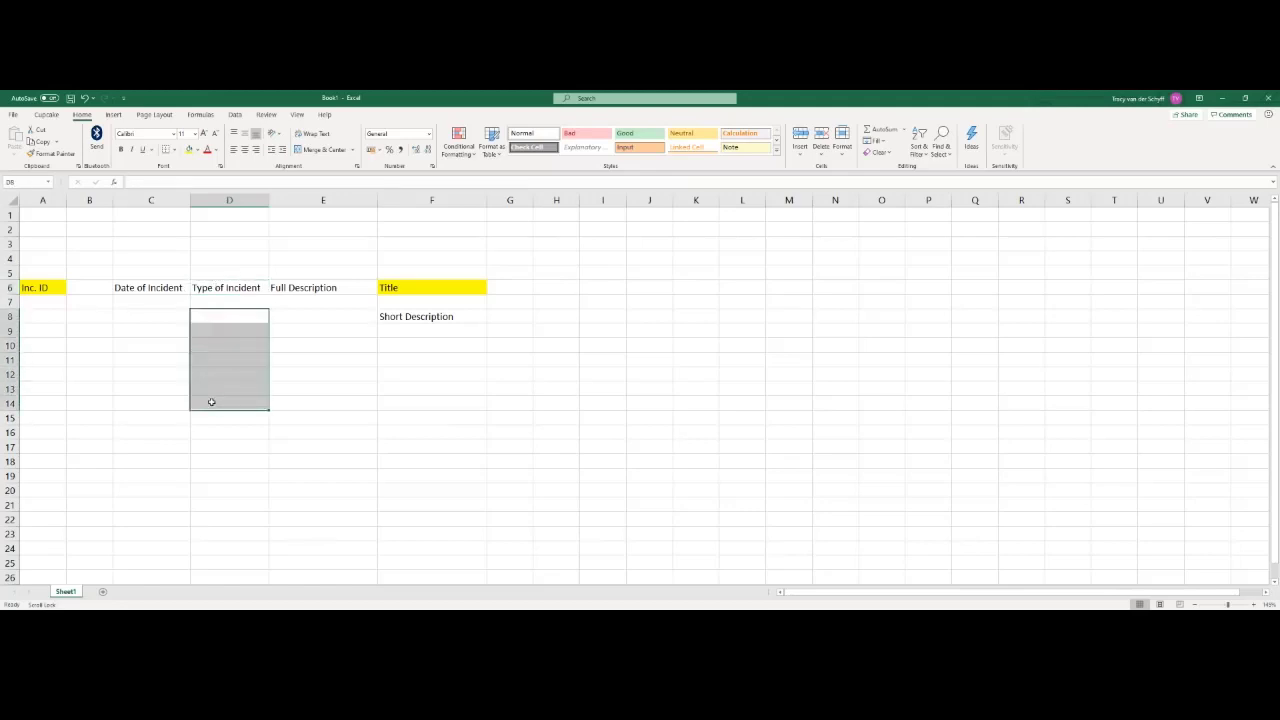
pyautogui.click(293, 316)
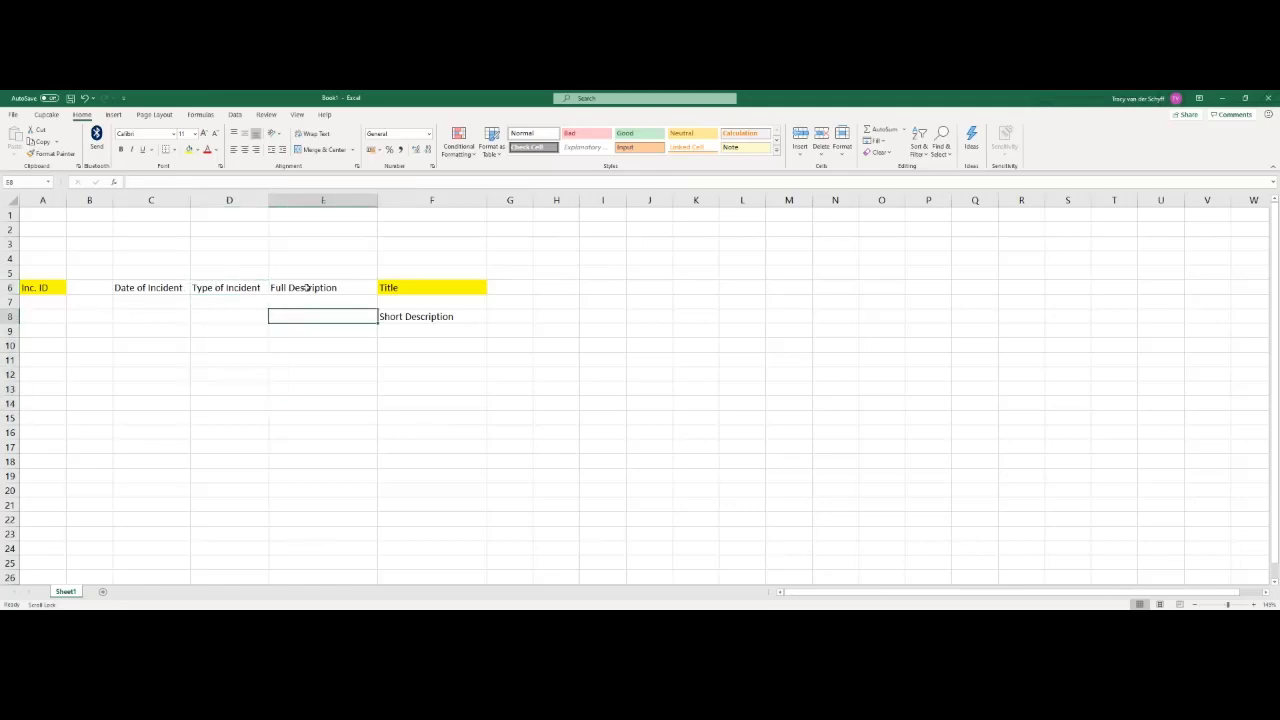
# - Move the Full Description heading to the cell after Title in row 6 and delete the emptied column E
pyautogui.click(302, 287)
pyautogui.moveTo(306, 293); pyautogui.dragTo(511, 295)
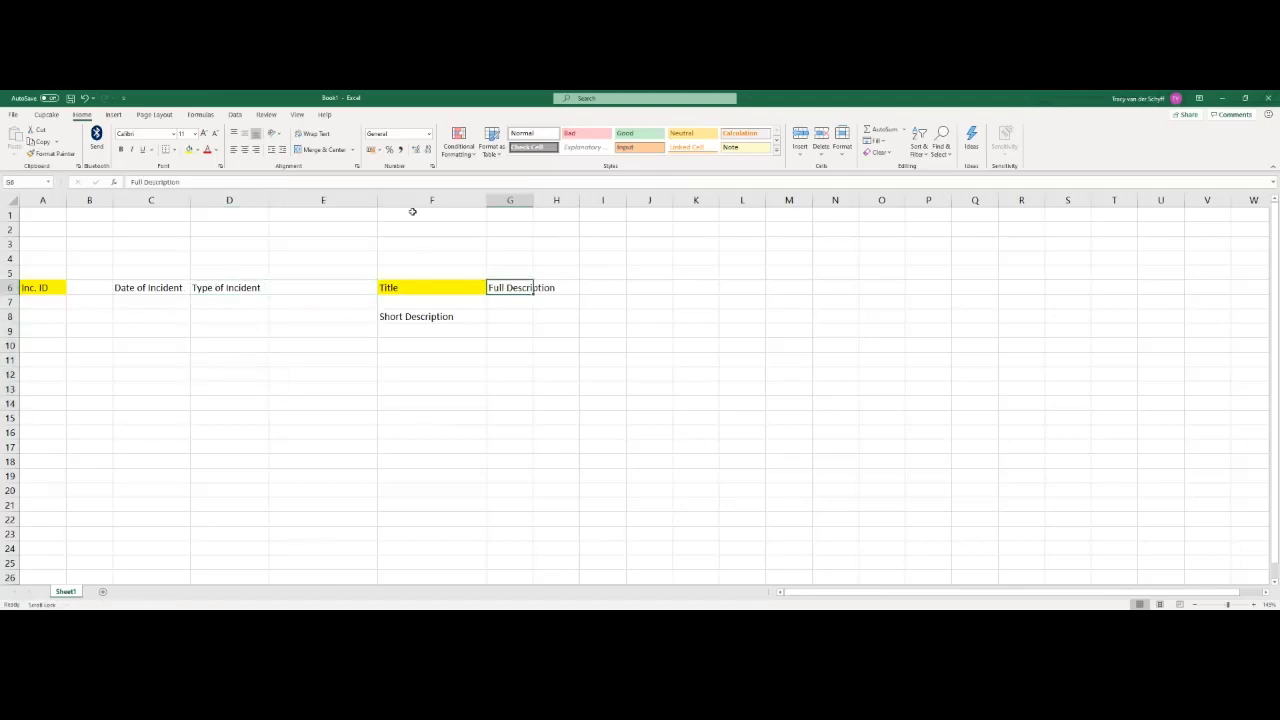
pyautogui.click(351, 200)
pyautogui.rightClick(351, 200)
pyautogui.click(390, 300)
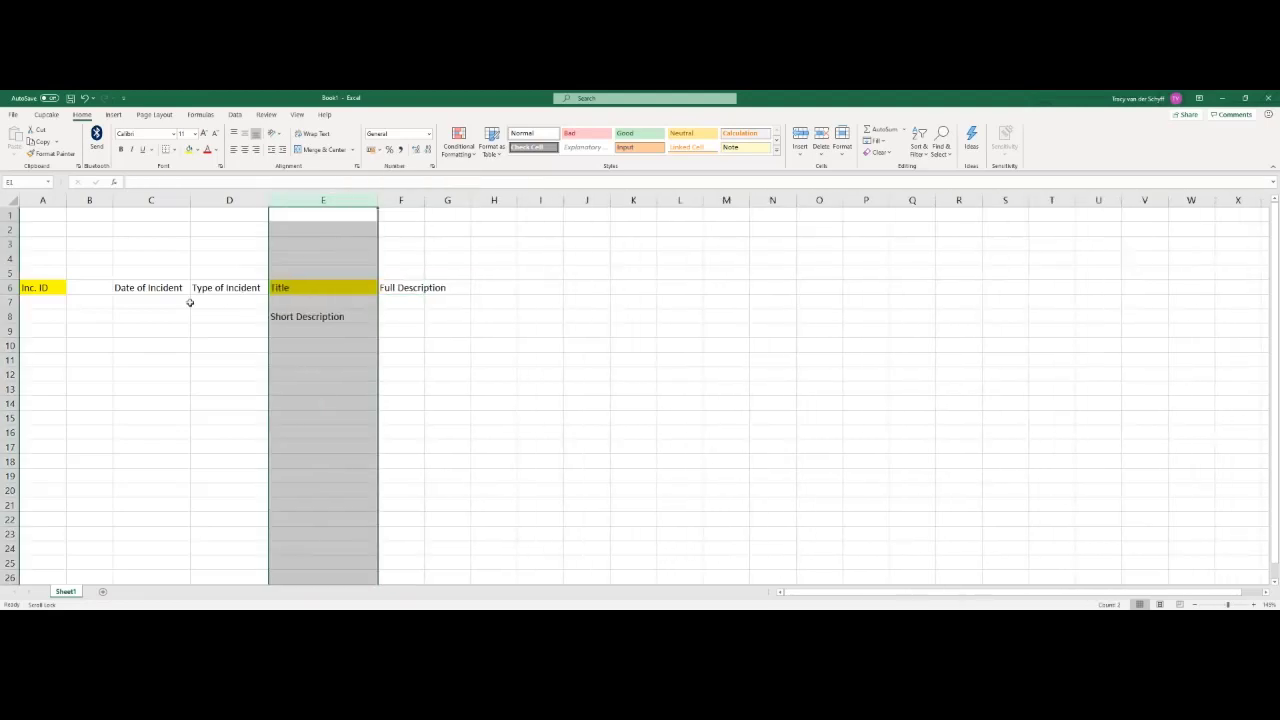
# - Widen column F to fit the Full Description heading
pyautogui.click(160, 288)
pyautogui.press('Right')
pyautogui.press('Right')
pyautogui.press('Right')
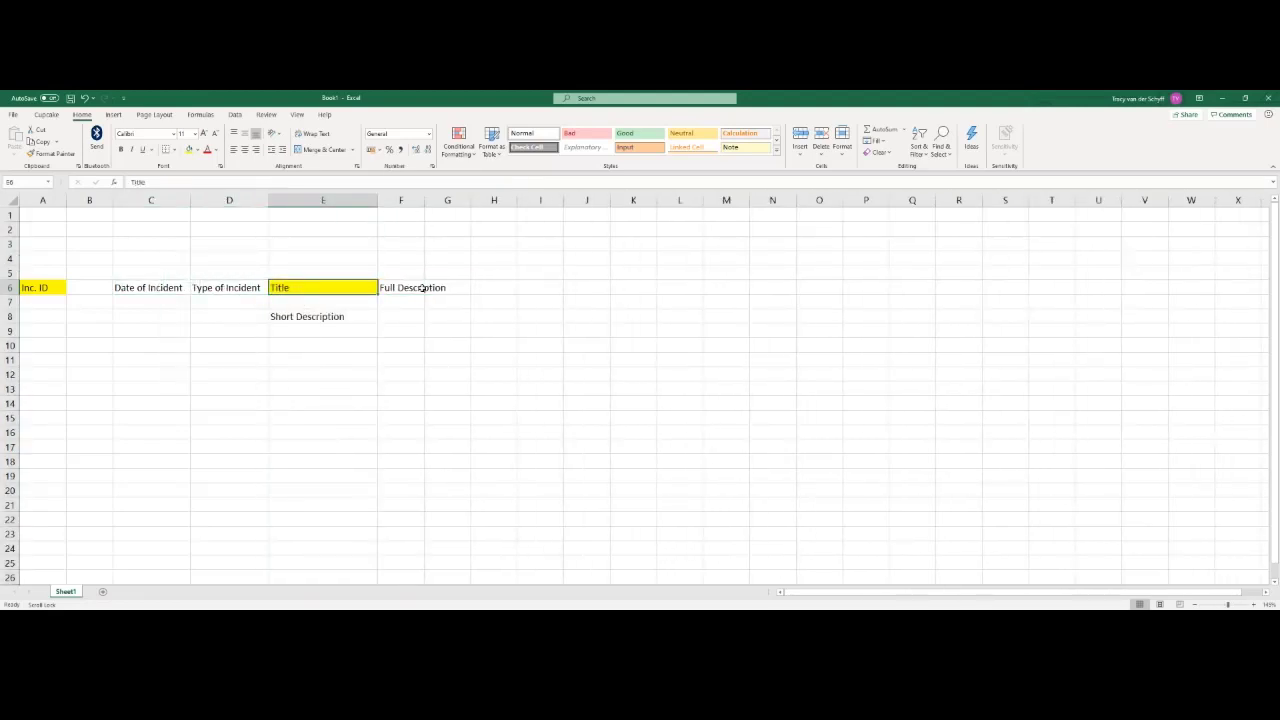
pyautogui.doubleClick(423, 211)
# - Enter the column heading Severity in cell G6, after Full Description
pyautogui.click(470, 288)
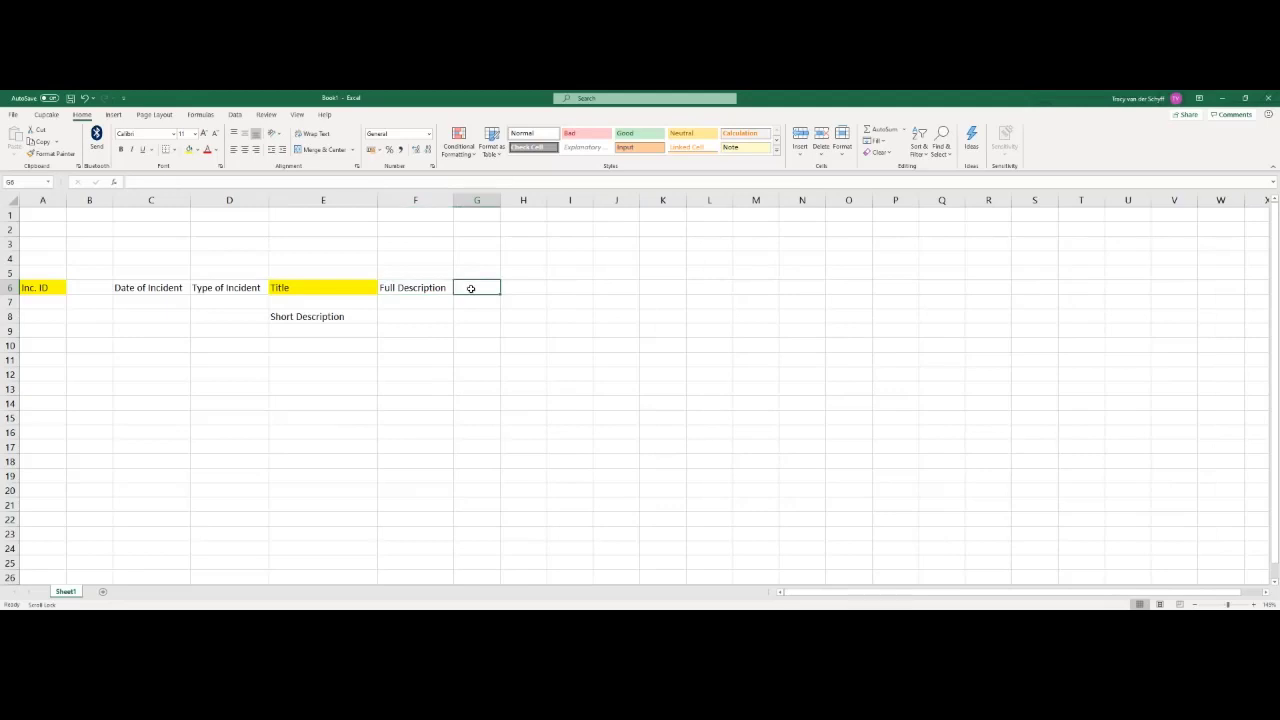
pyautogui.write('Severit')
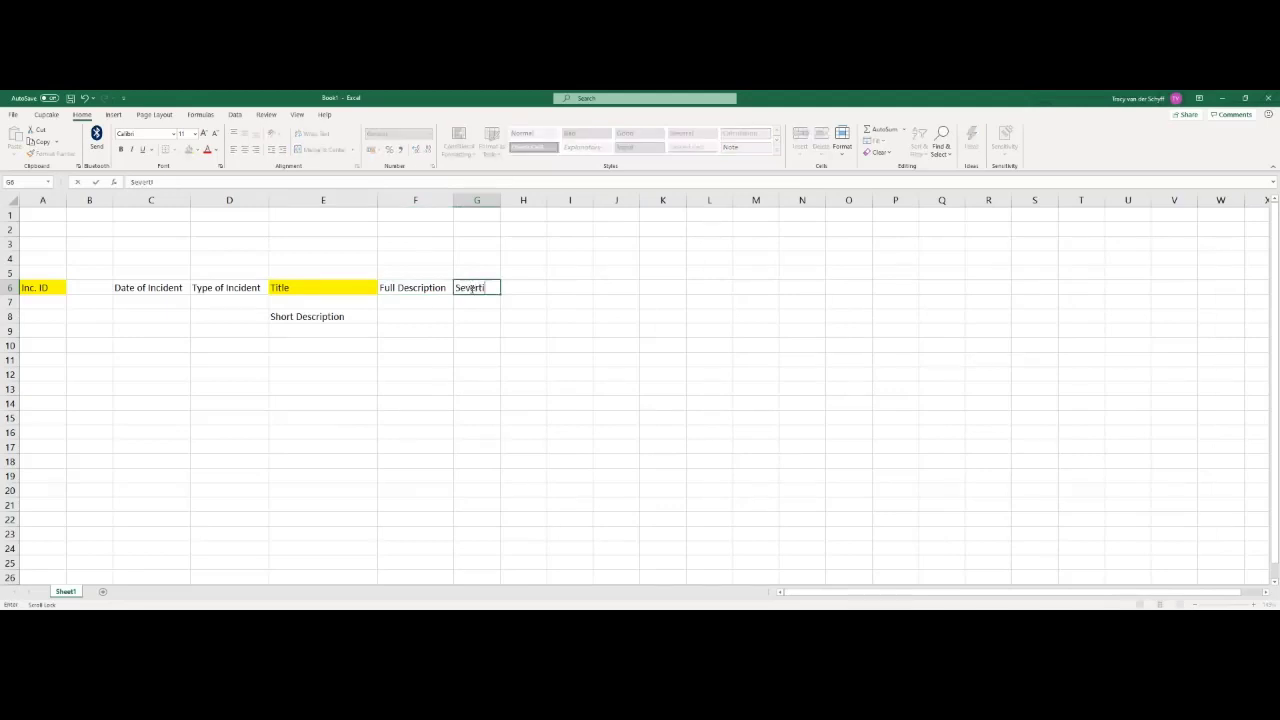
pyautogui.press('BackSpace')
pyautogui.press('BackSpace')
pyautogui.write('ity')
pyautogui.press('Return')
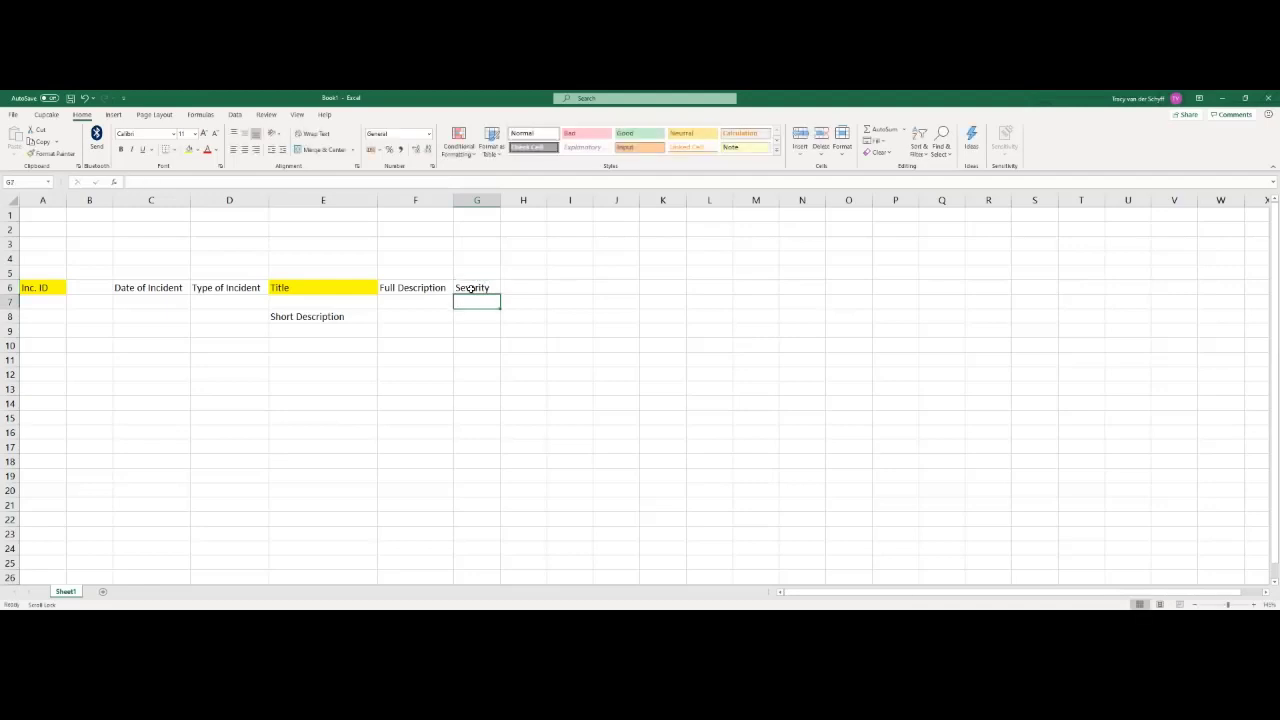
pyautogui.scroll(-1, 471, 288)
pyautogui.scroll(1, 471, 290)
pyautogui.click(465, 316)
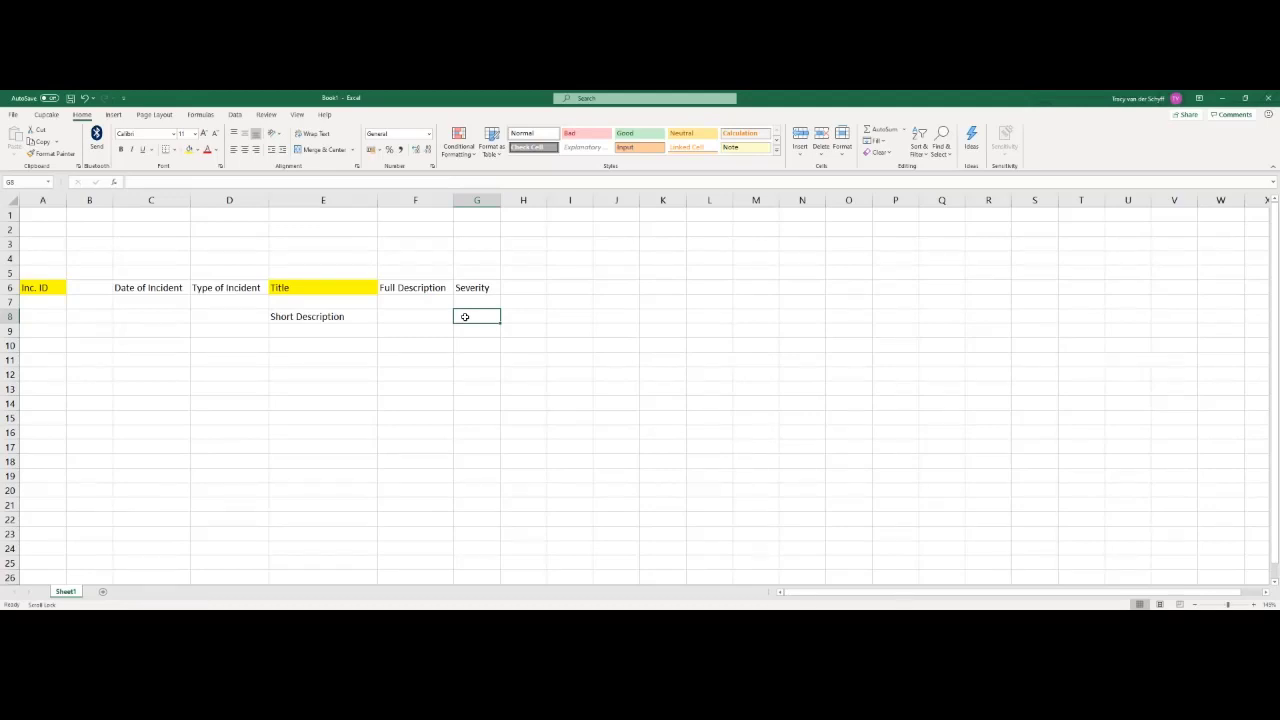
# - Enter the column heading Status in cell H6 and its first option, Initiated, in cell H8
pyautogui.click(511, 287)
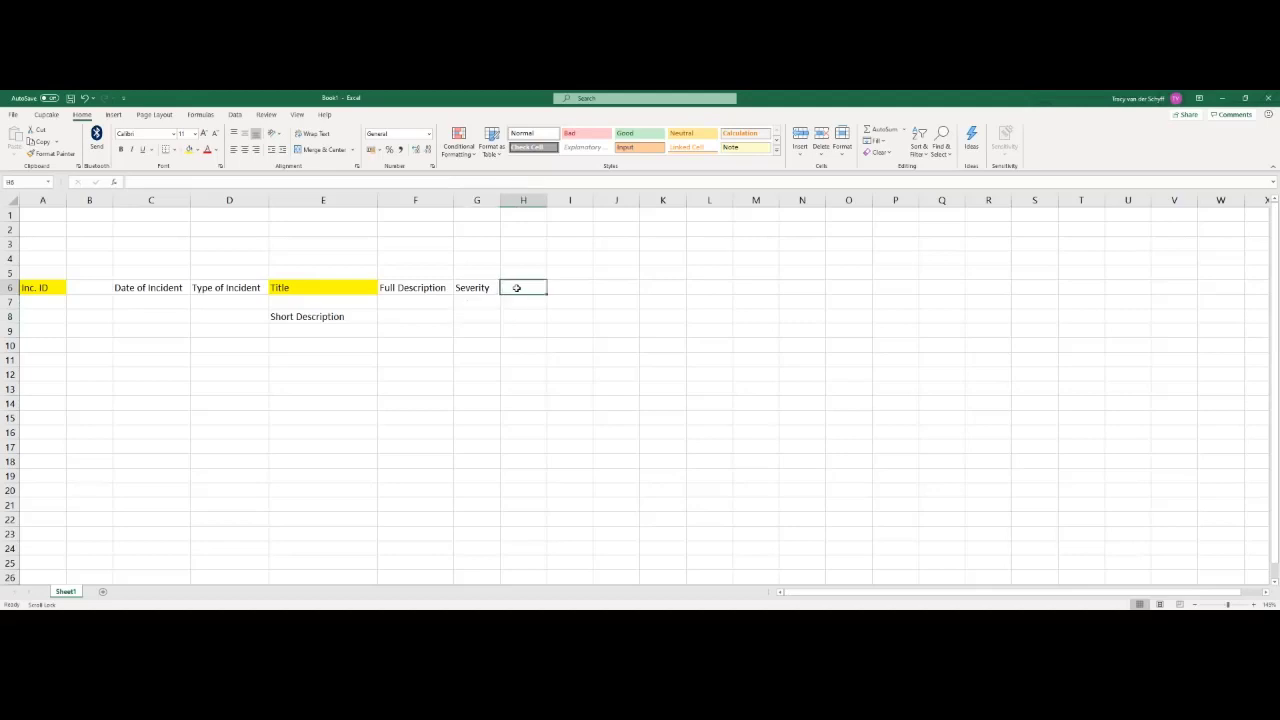
pyautogui.write('Status')
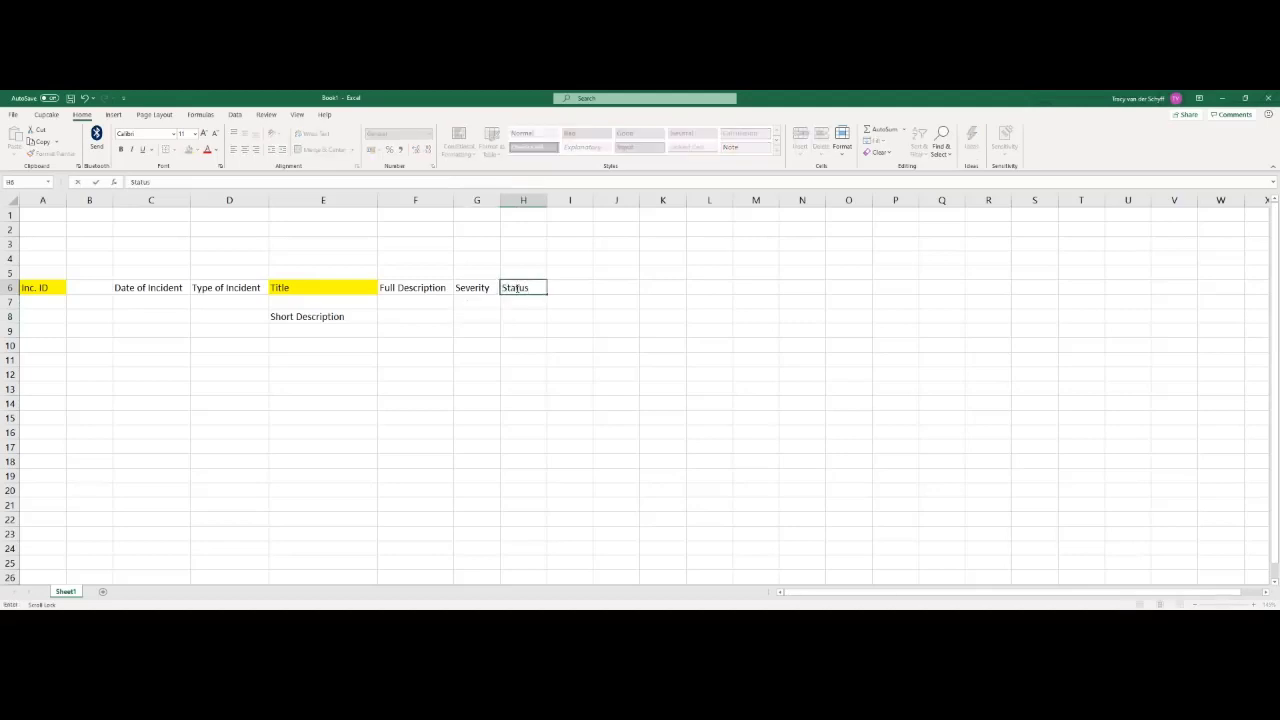
pyautogui.click(516, 317)
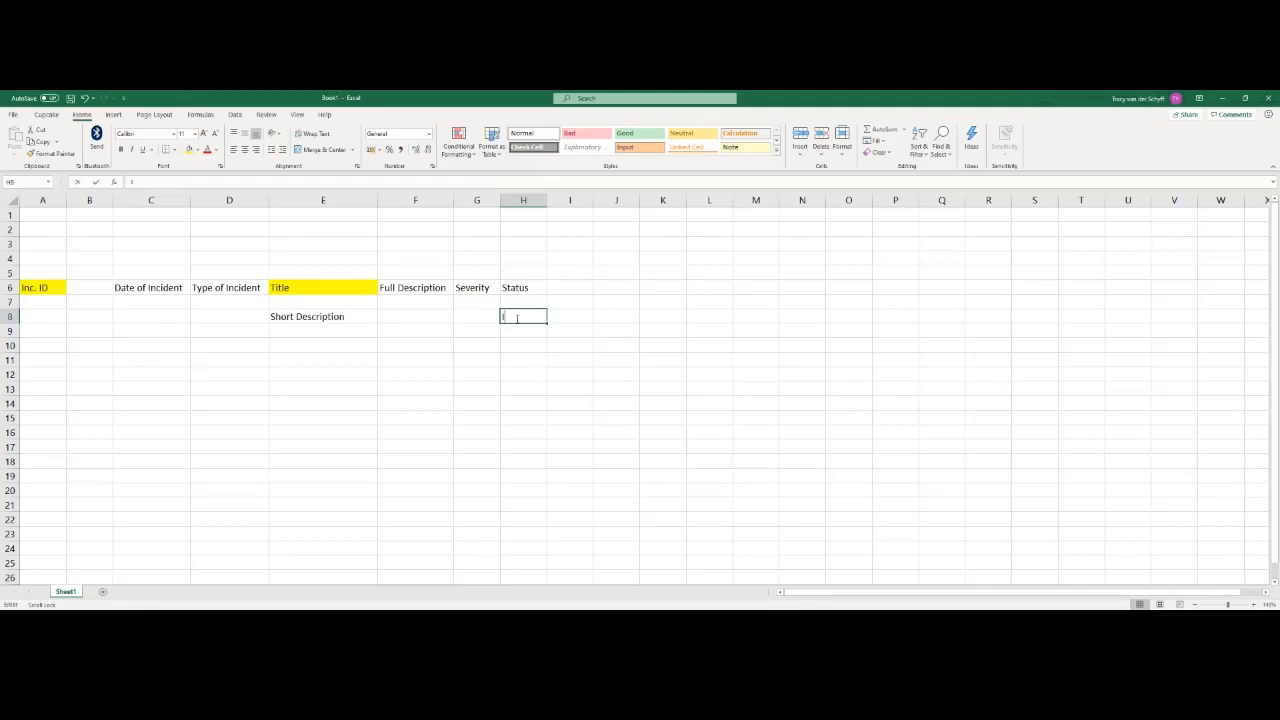
pyautogui.write('Initiated')
pyautogui.press('Return')
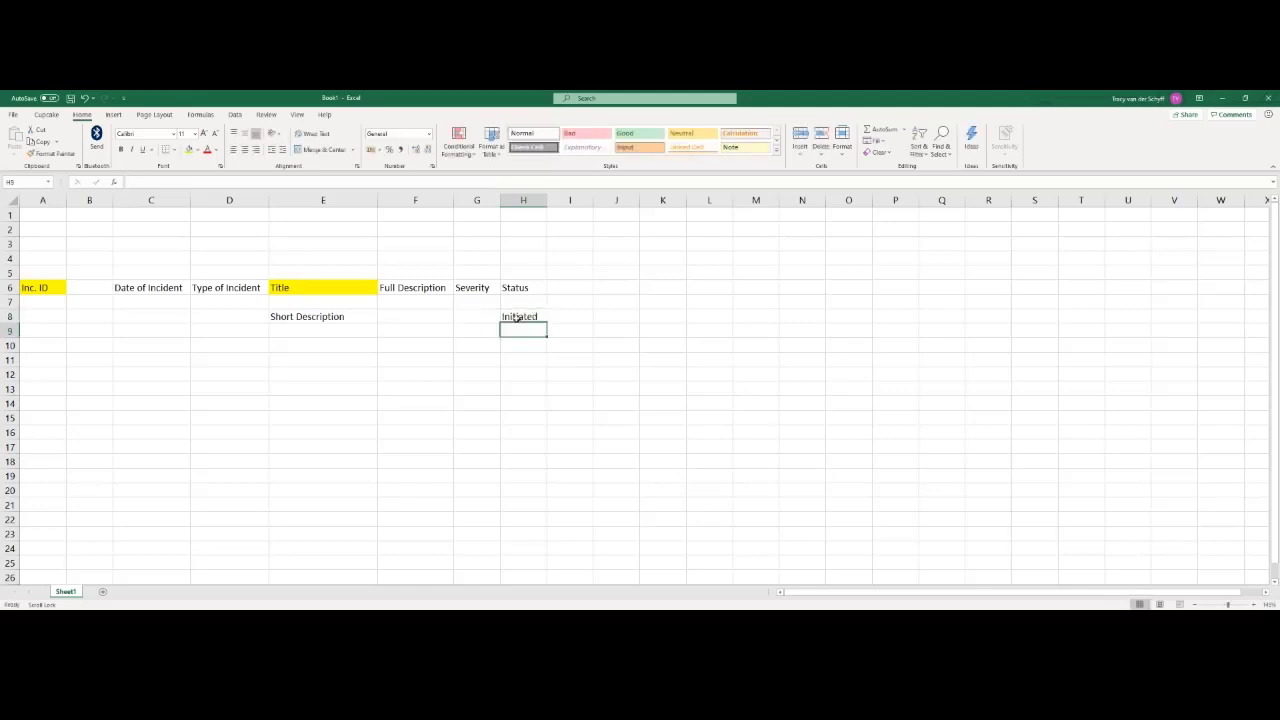
# - Add the status options Under investigation and Closed in cells H9 and H10, below Initiated
pyautogui.write('In')
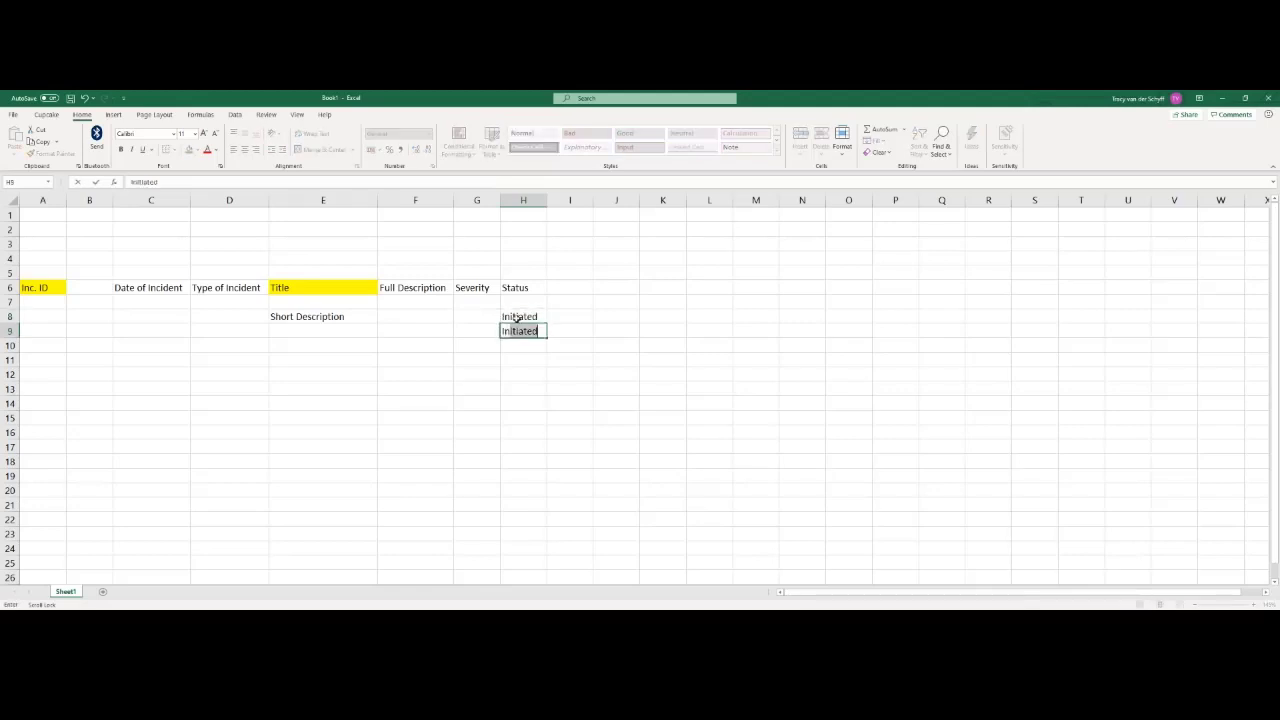
pyautogui.press('BackSpace')
pyautogui.press('BackSpace')
pyautogui.press('BackSpace')
pyautogui.write('Under Investigation')
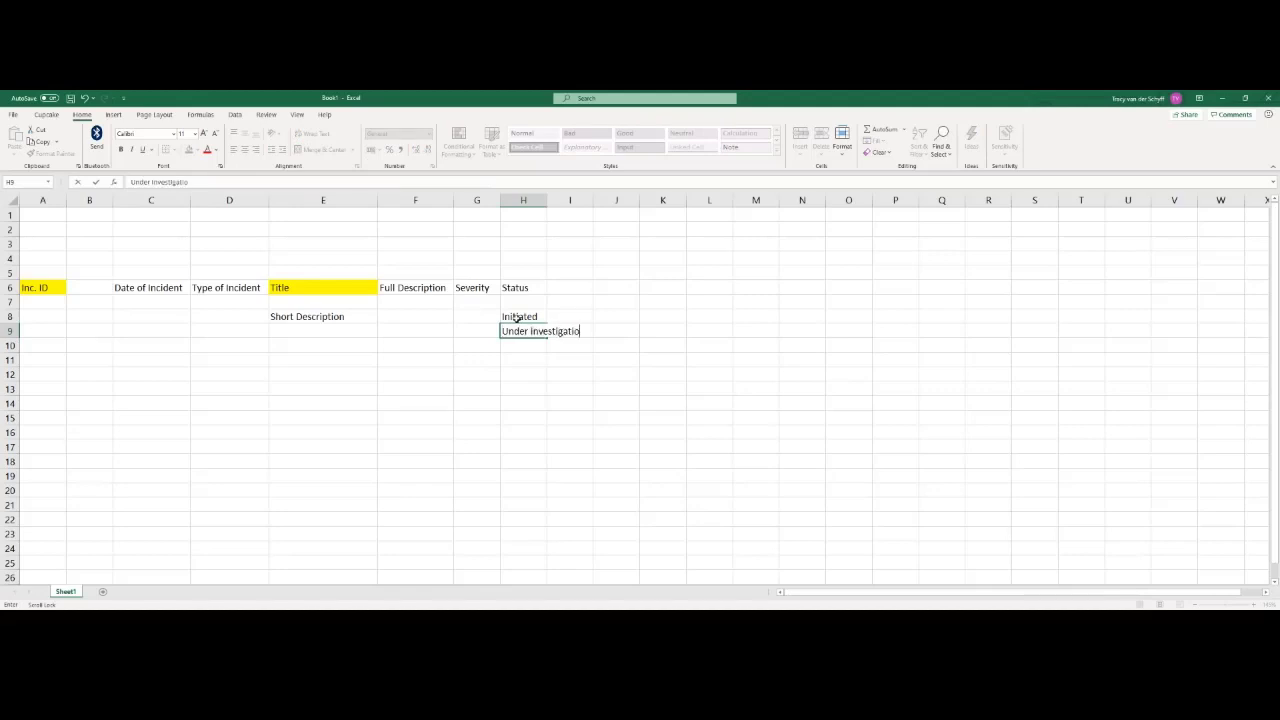
pyautogui.press('Return')
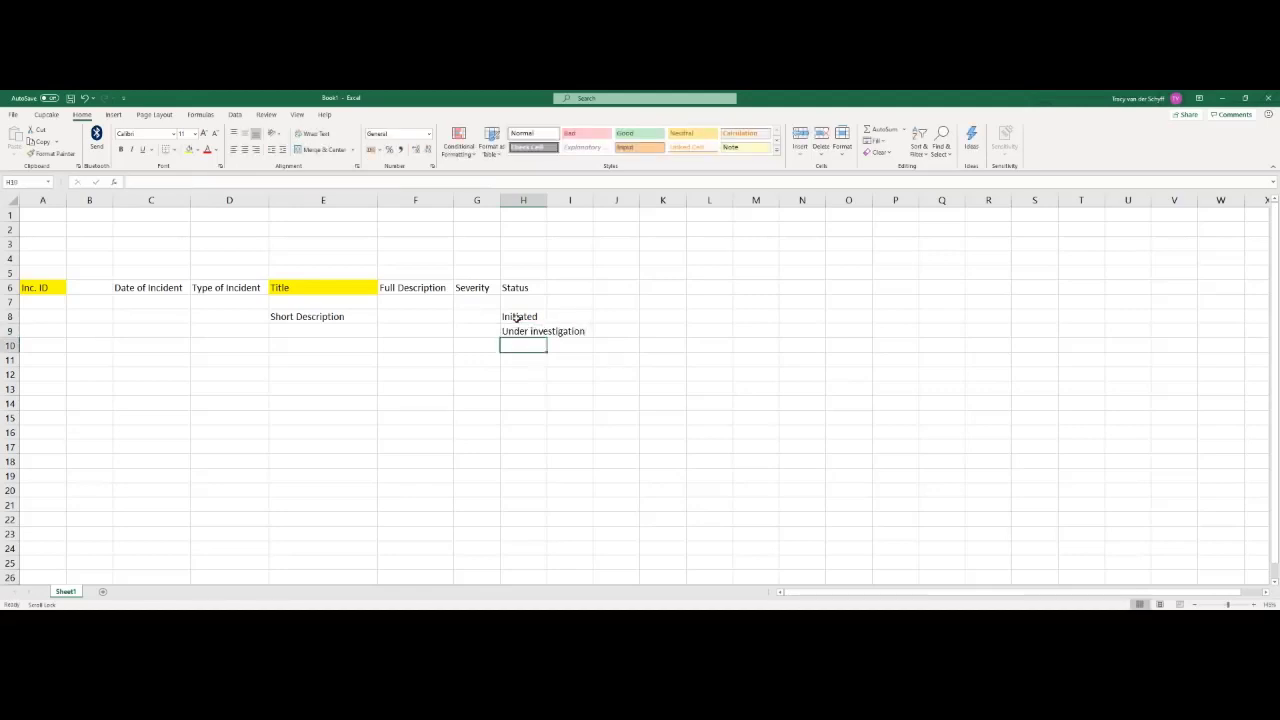
pyautogui.write('Closed')
pyautogui.press('Return')
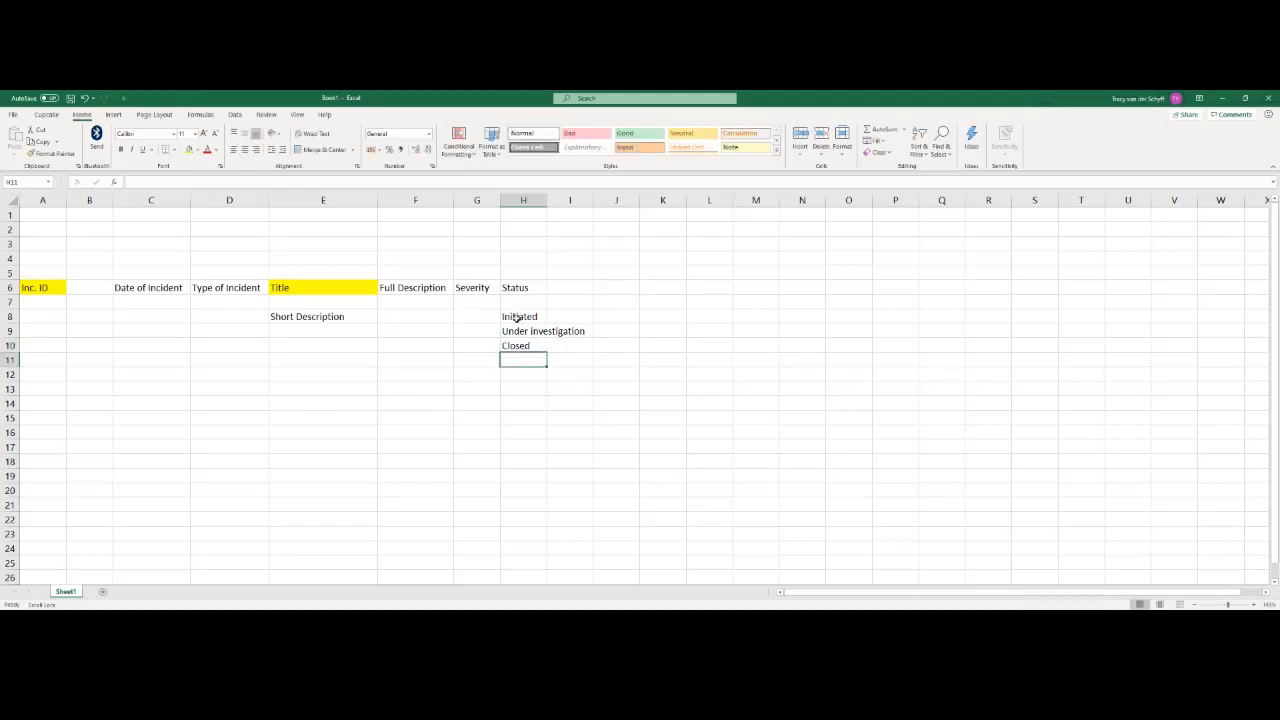
# - Move the Closed option down to cell H11 and enter Who knows in H10
pyautogui.click(538, 347)
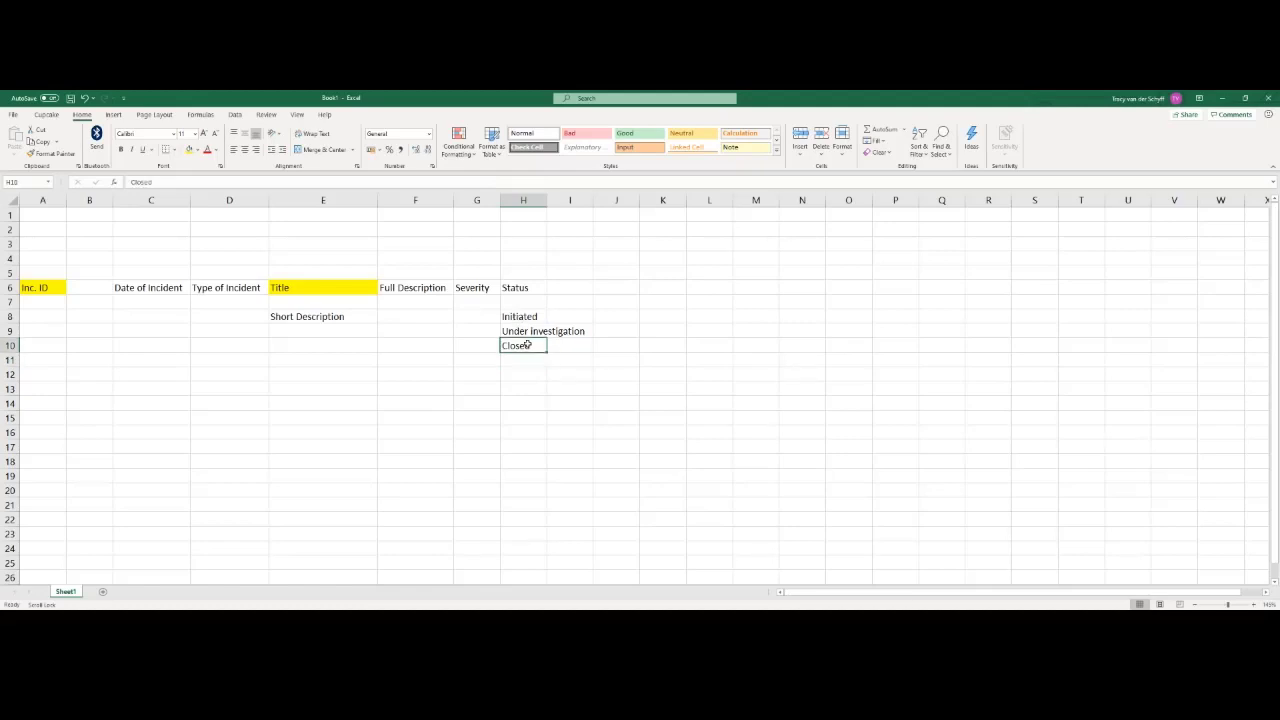
pyautogui.moveTo(527, 353); pyautogui.dragTo(527, 361)
pyautogui.click(522, 345)
pyautogui.write('Worknows')
pyautogui.press('Return')
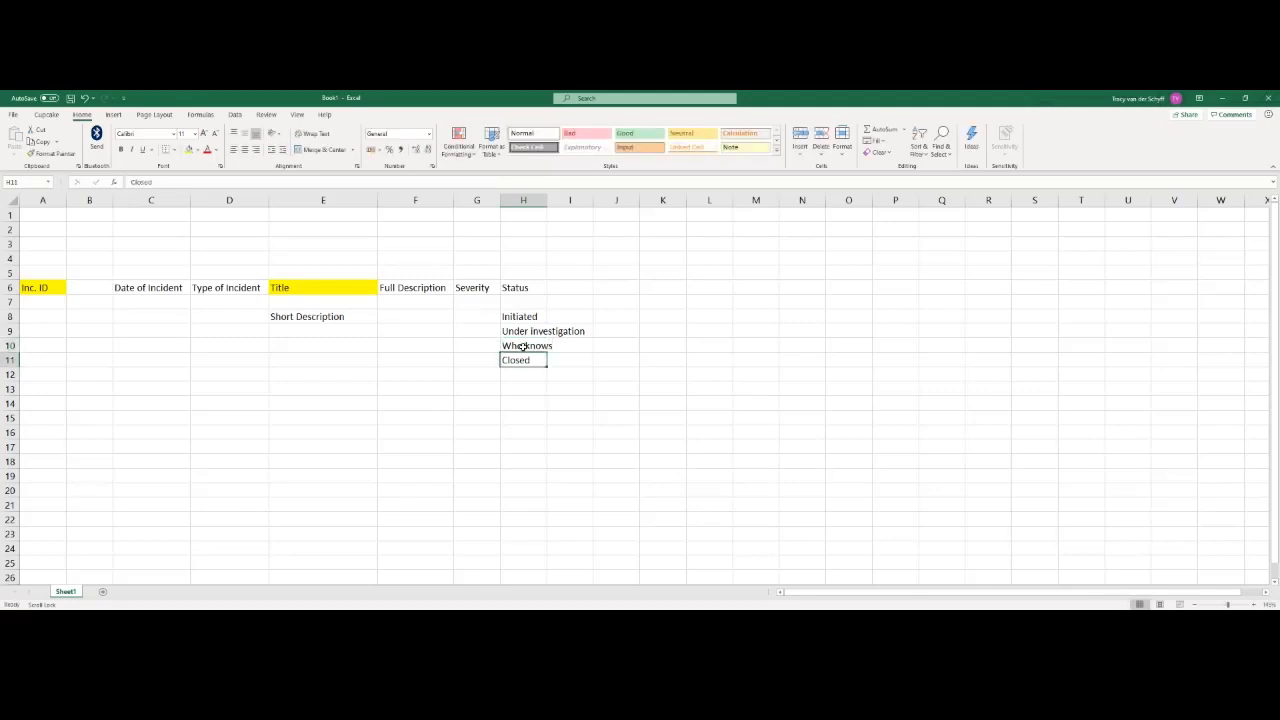
# - Fit column H to the width of its status options and widen the Severity column slightly
pyautogui.doubleClick(547, 205)
pyautogui.click(604, 308)
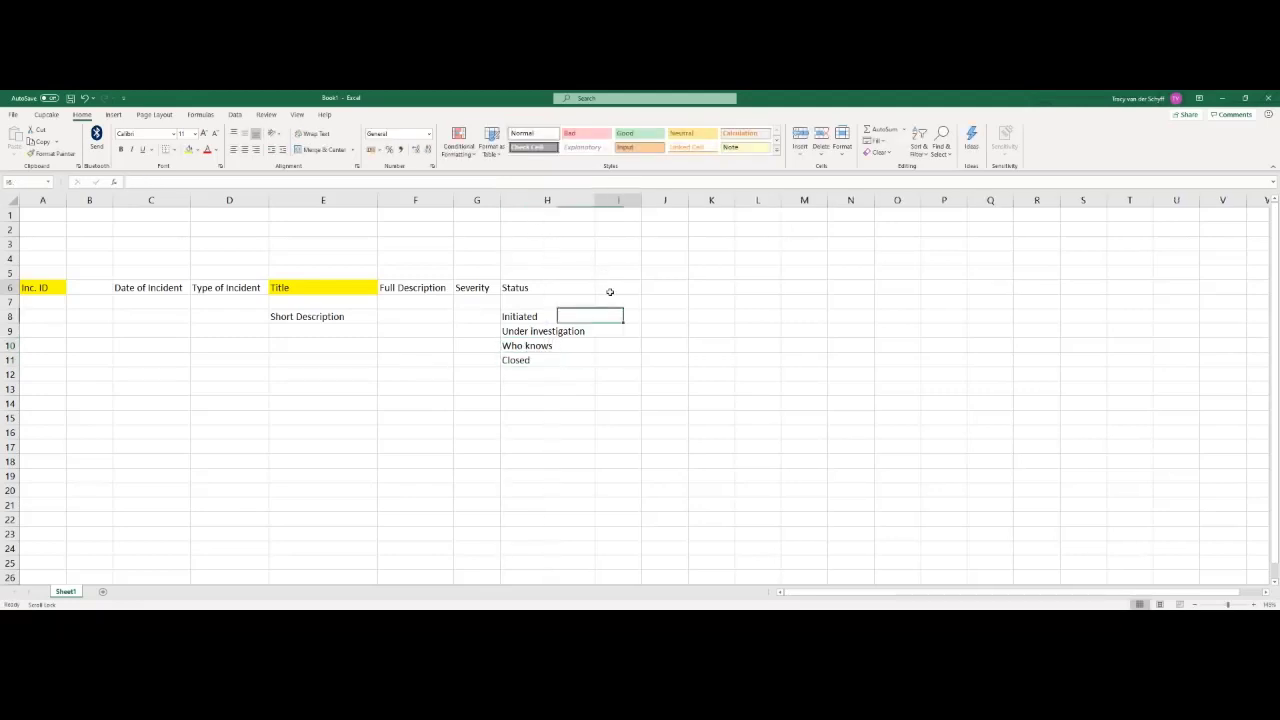
pyautogui.click(491, 289)
pyautogui.moveTo(503, 205); pyautogui.dragTo(520, 205)
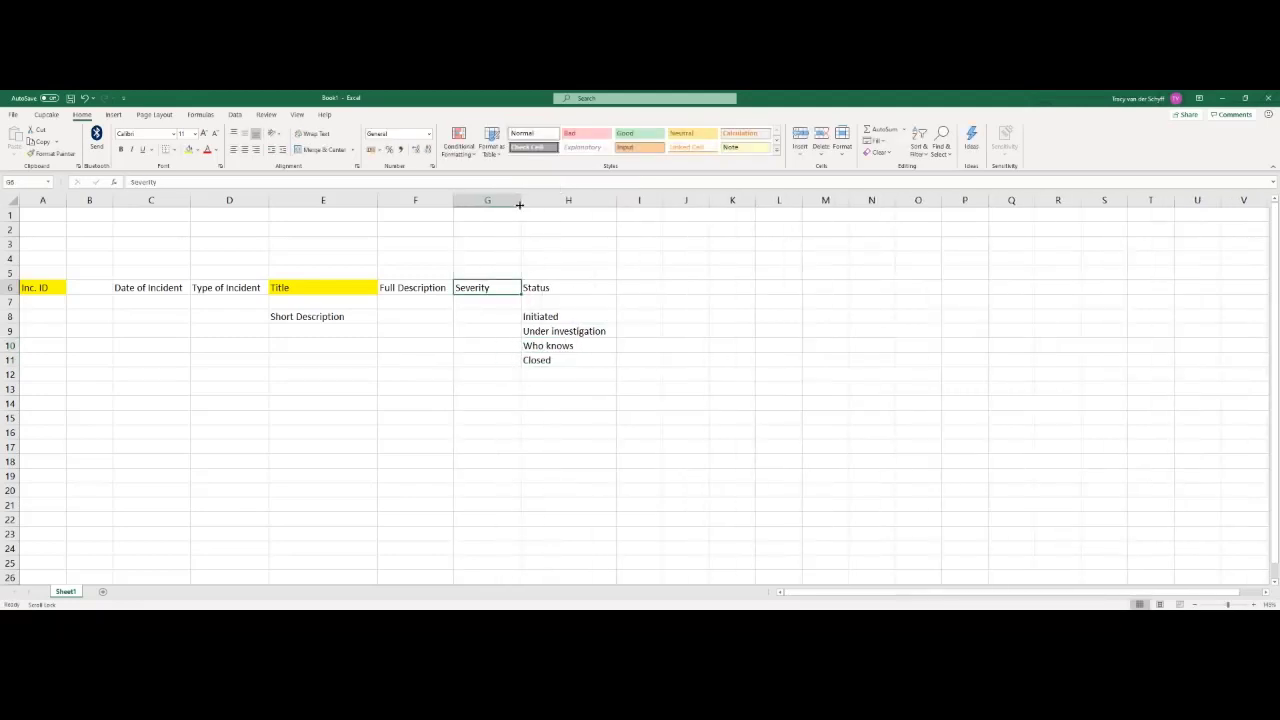
pyautogui.click(583, 346)
# - List the severity options Low, Medium and High in cells G8 to G10
pyautogui.click(494, 317)
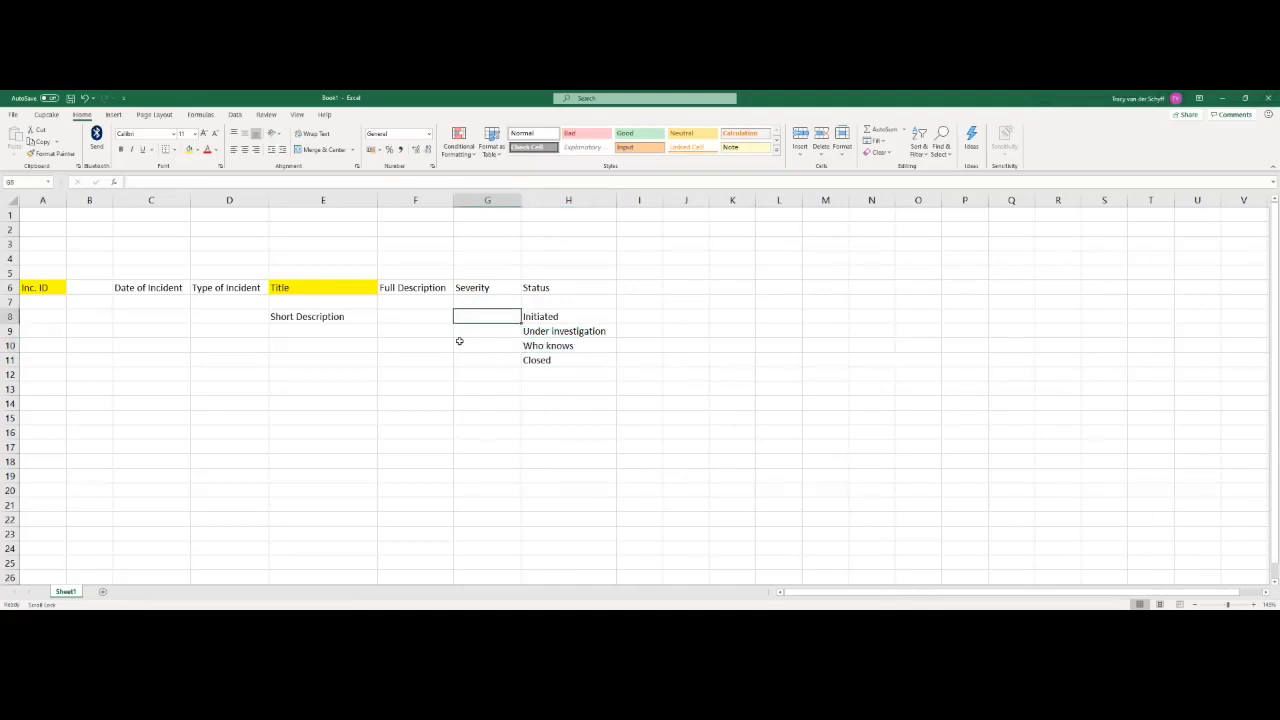
pyautogui.write('Low')
pyautogui.press('Return')
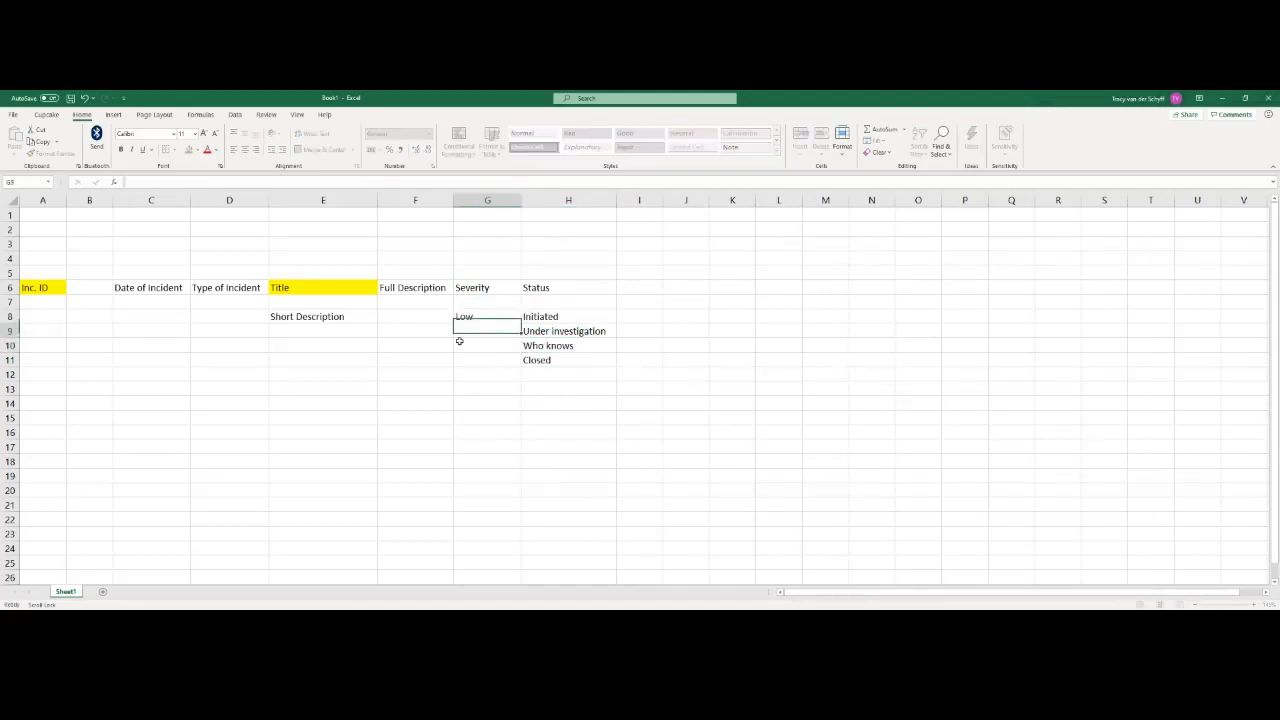
pyautogui.write('Medium')
pyautogui.press('Return')
pyautogui.write('High')
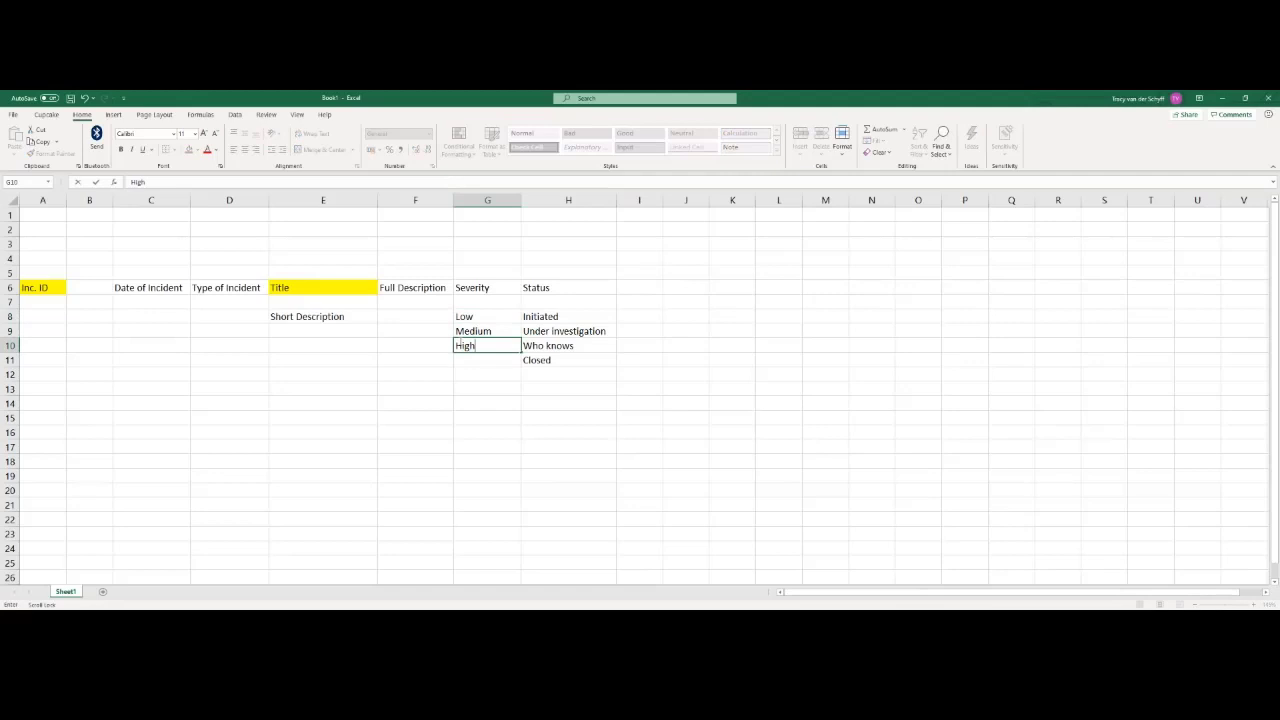
pyautogui.press('Return')
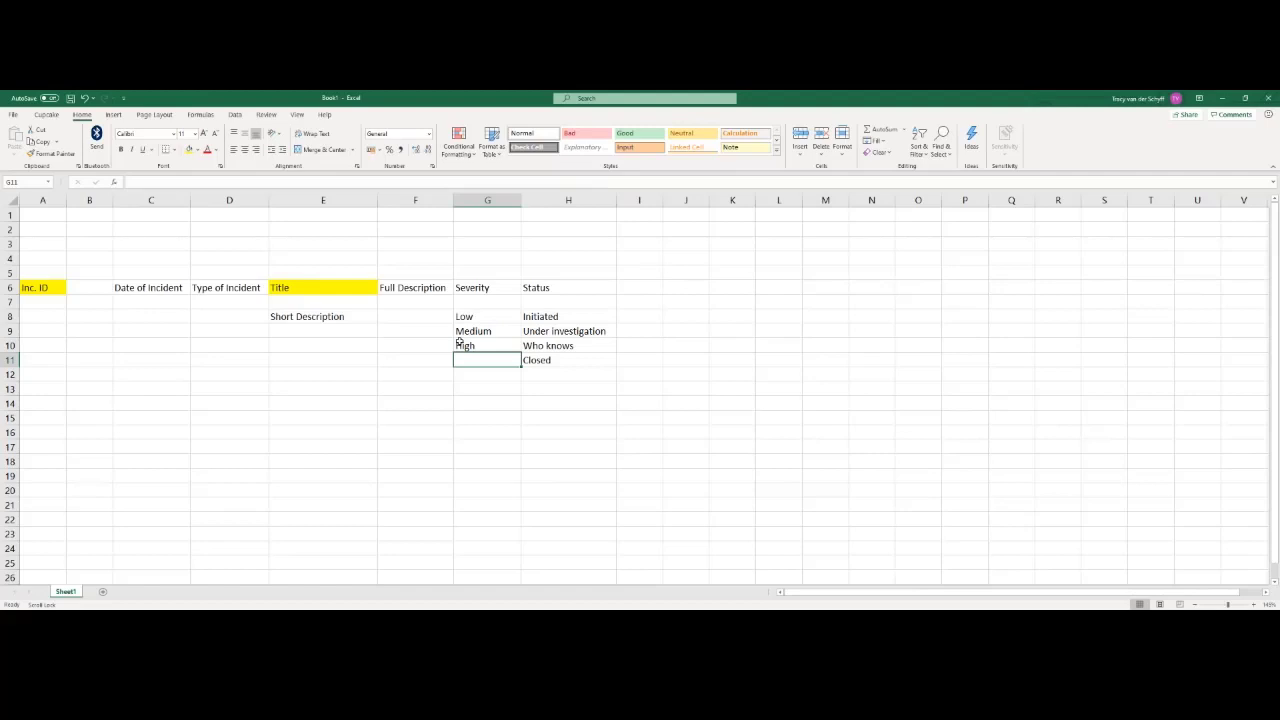
# - Enter the column heading Initiator in I6 with a Created By note in I8, and widen column I to fit
pyautogui.click(641, 288)
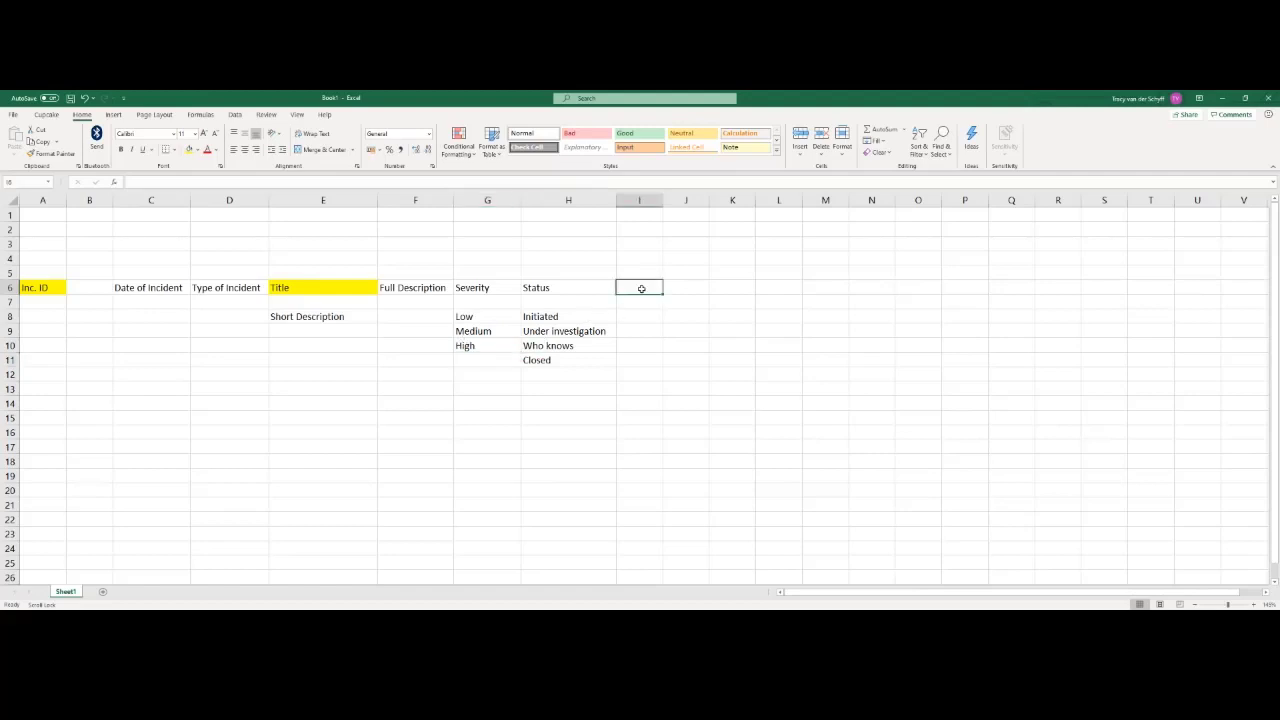
pyautogui.write('Init')
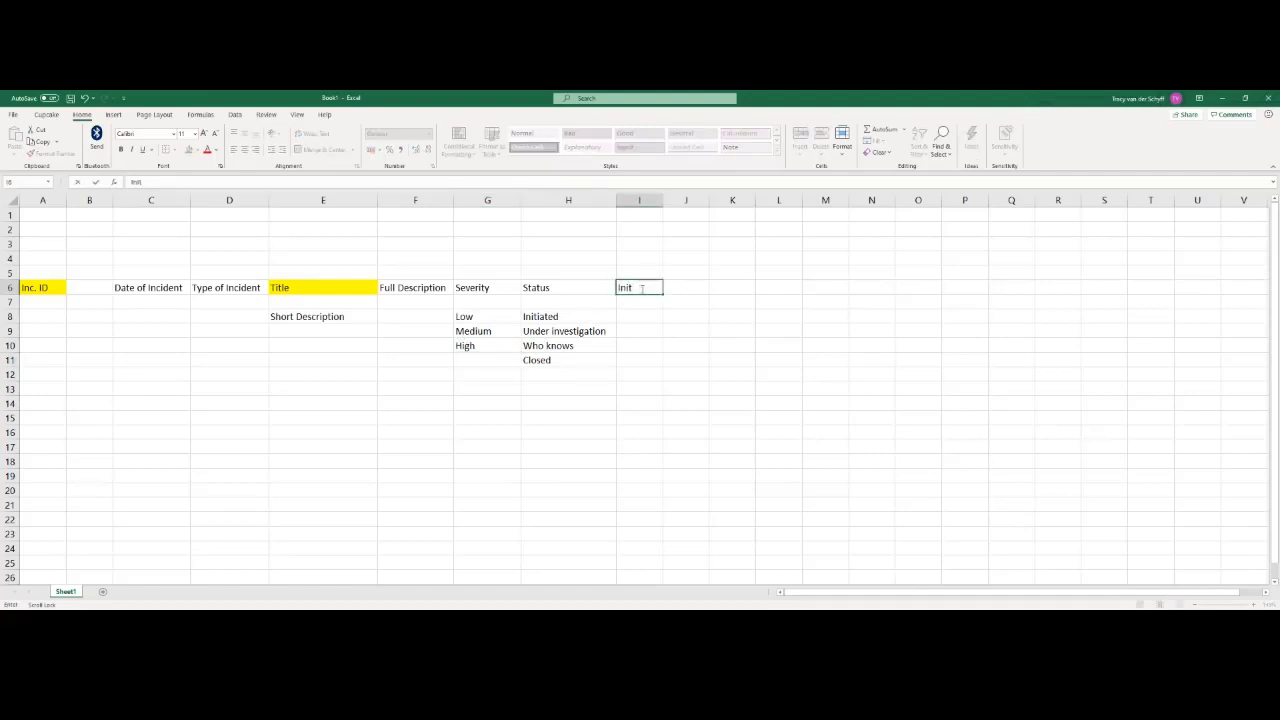
pyautogui.write('iator')
pyautogui.press('Return')
pyautogui.press('Return')
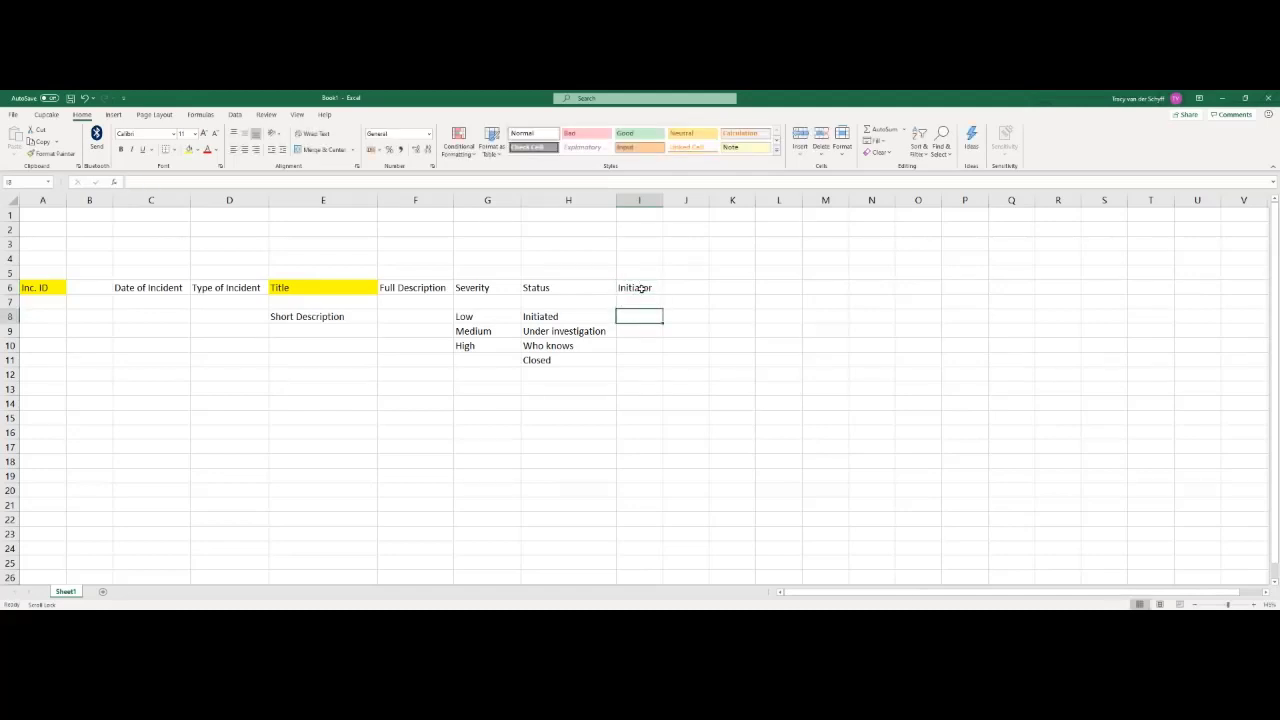
pyautogui.write('Created By')
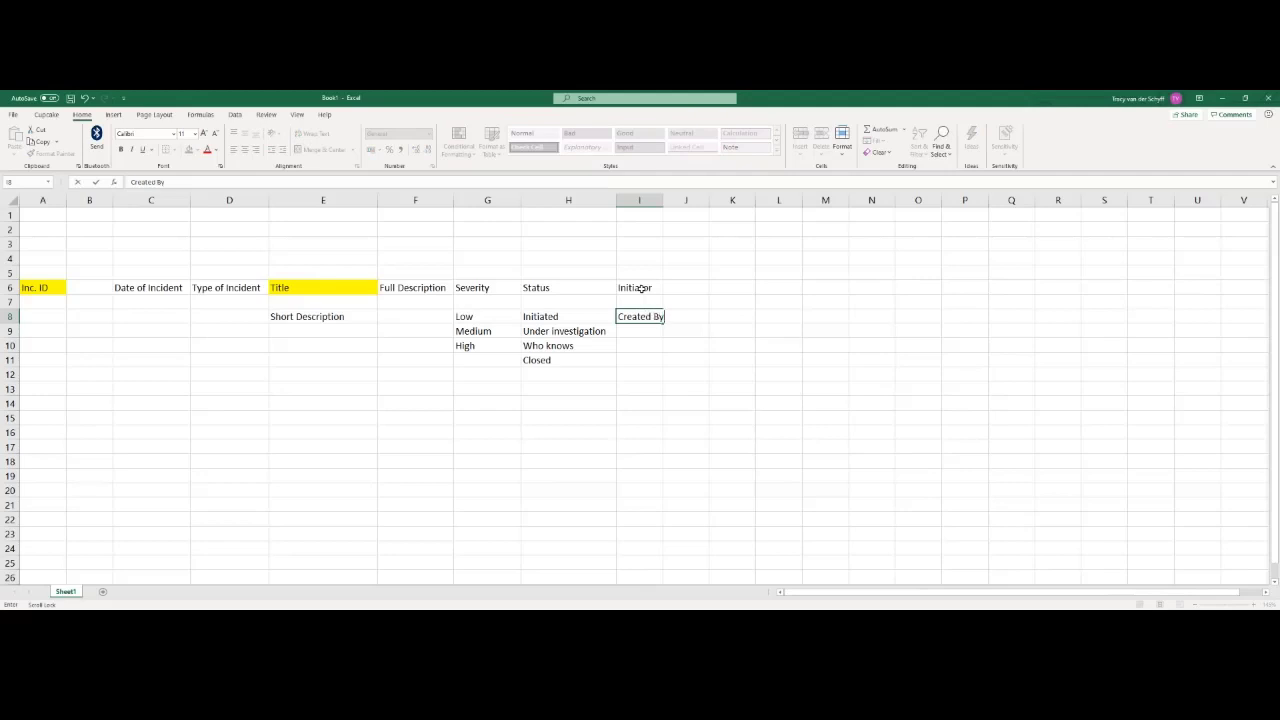
pyautogui.press('Return')
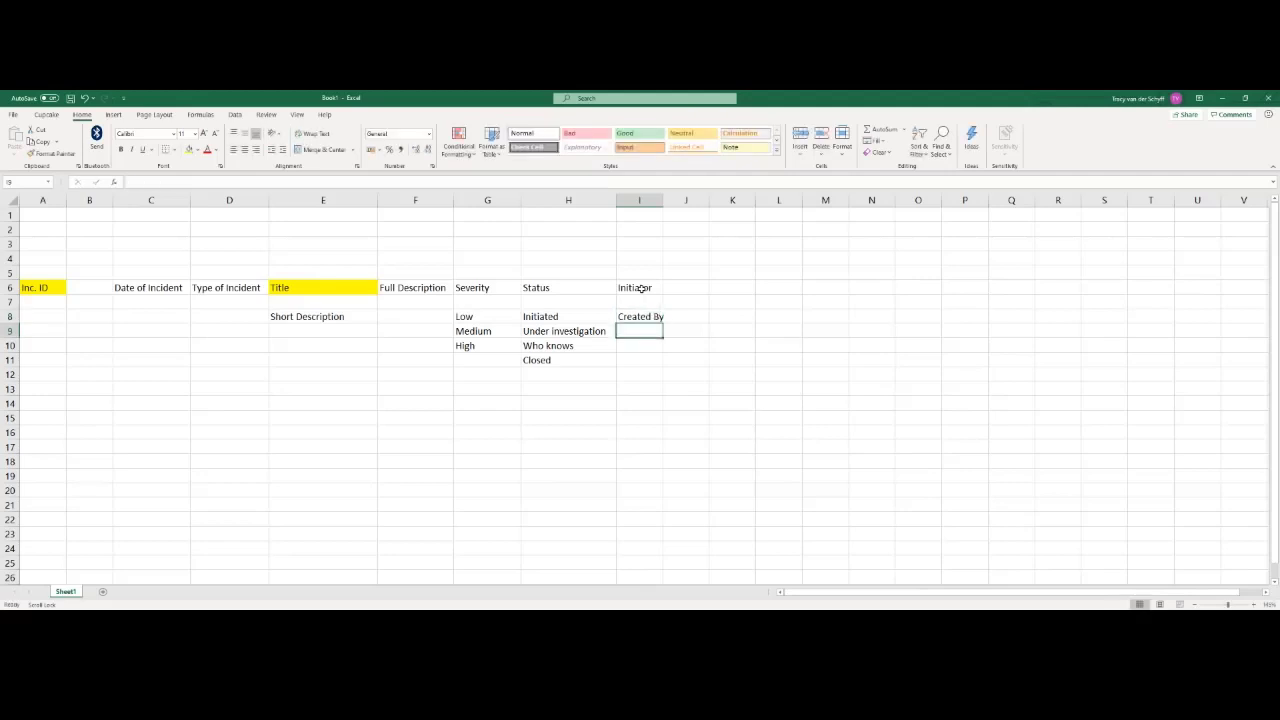
pyautogui.doubleClick(663, 200)
pyautogui.click(640, 287)
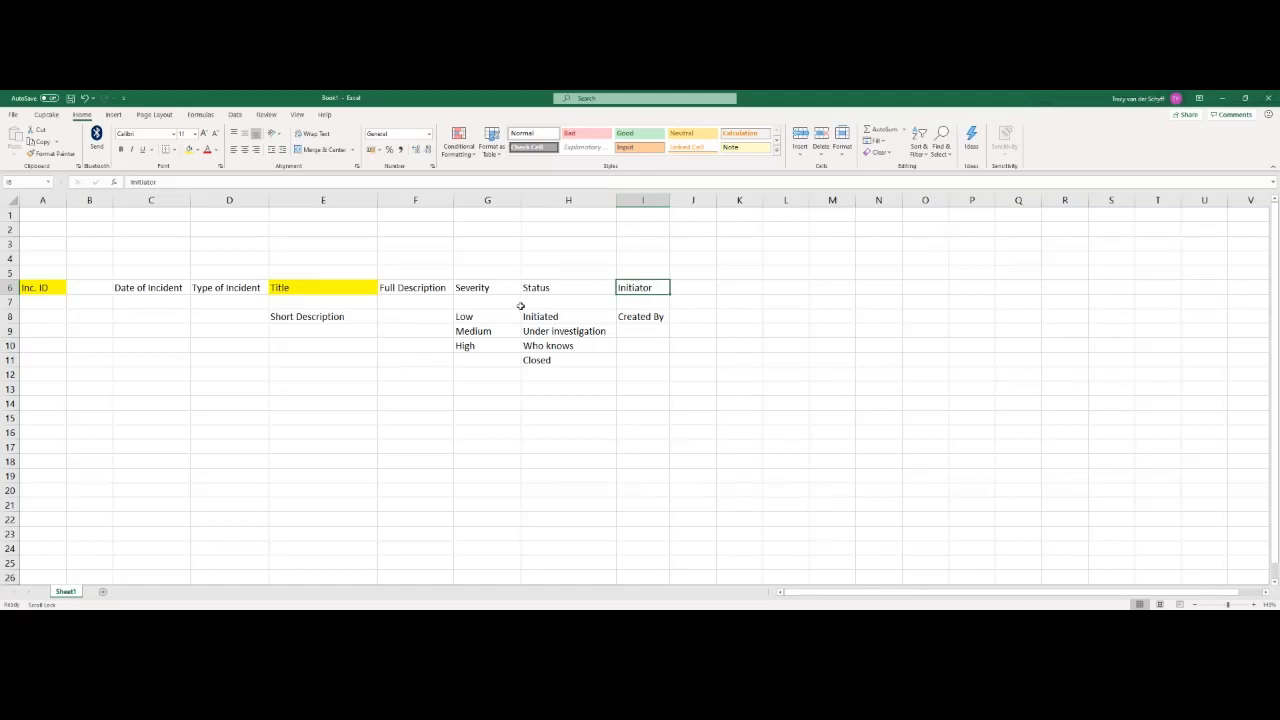
pyautogui.click(558, 283)
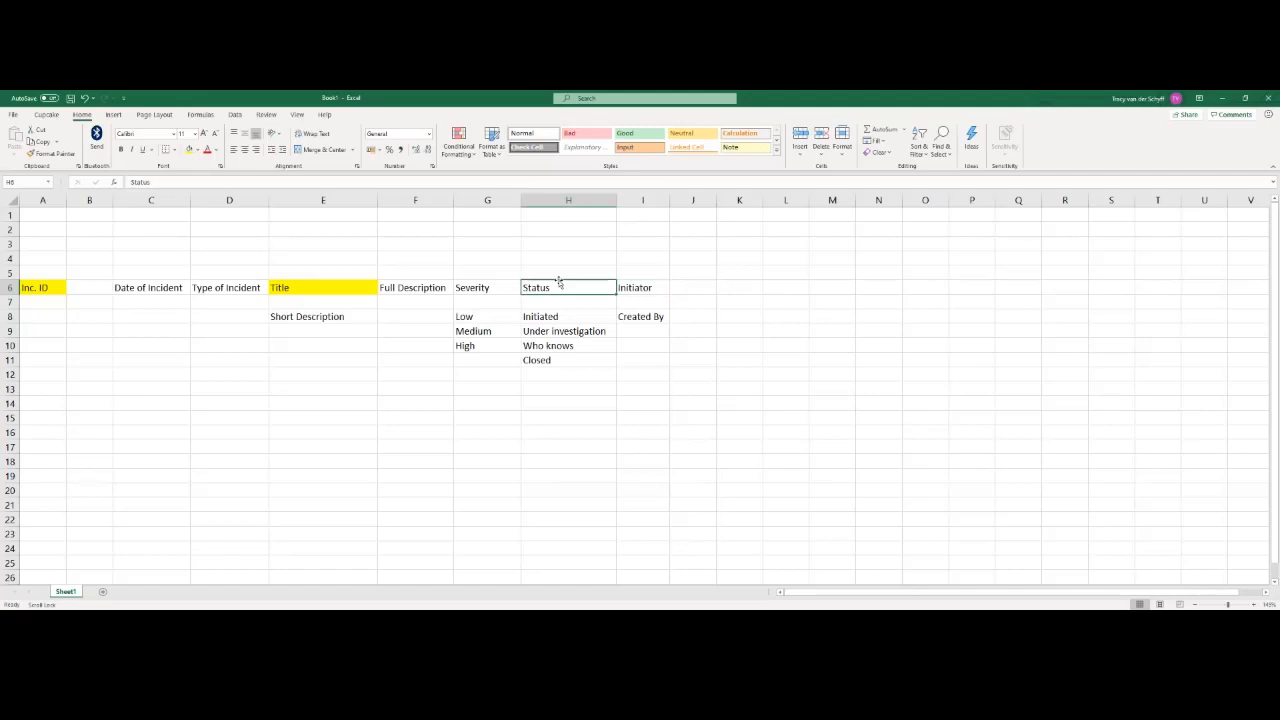
pyautogui.click(404, 287)
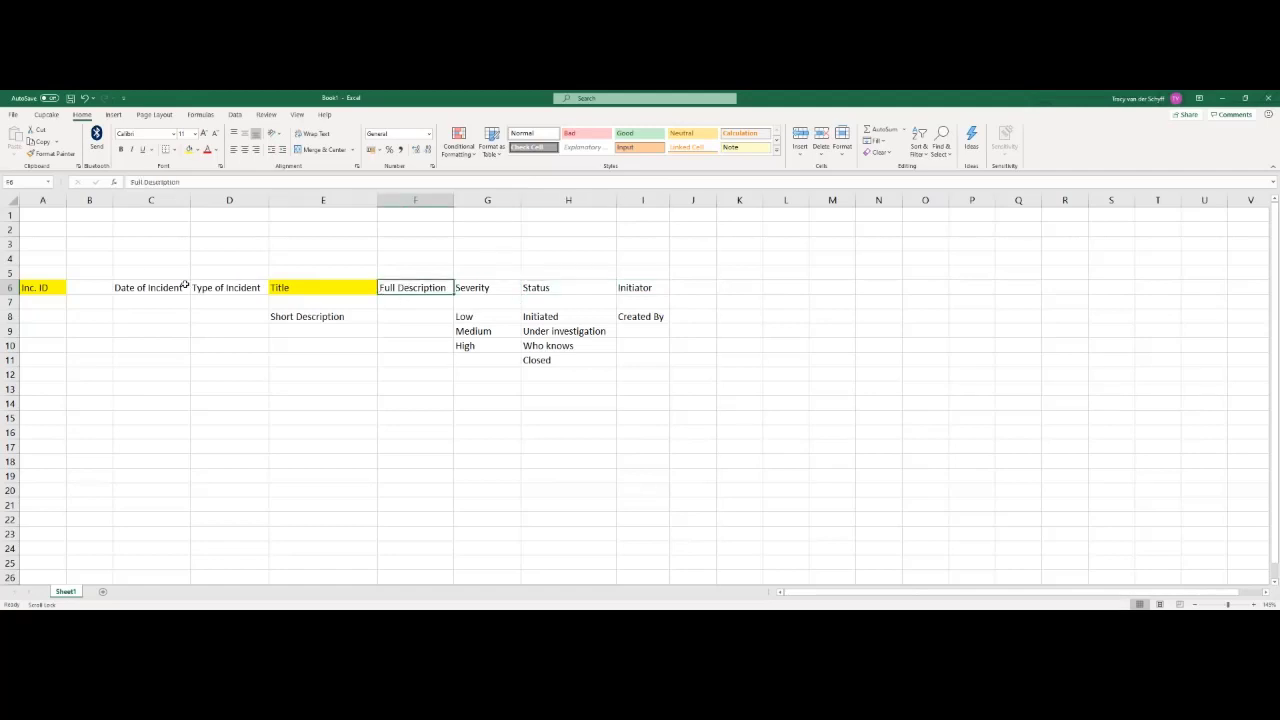
# - Delete the empty column B between the Inc. ID and Date of Incident columns
pyautogui.click(80, 286)
pyautogui.rightClick(99, 204)
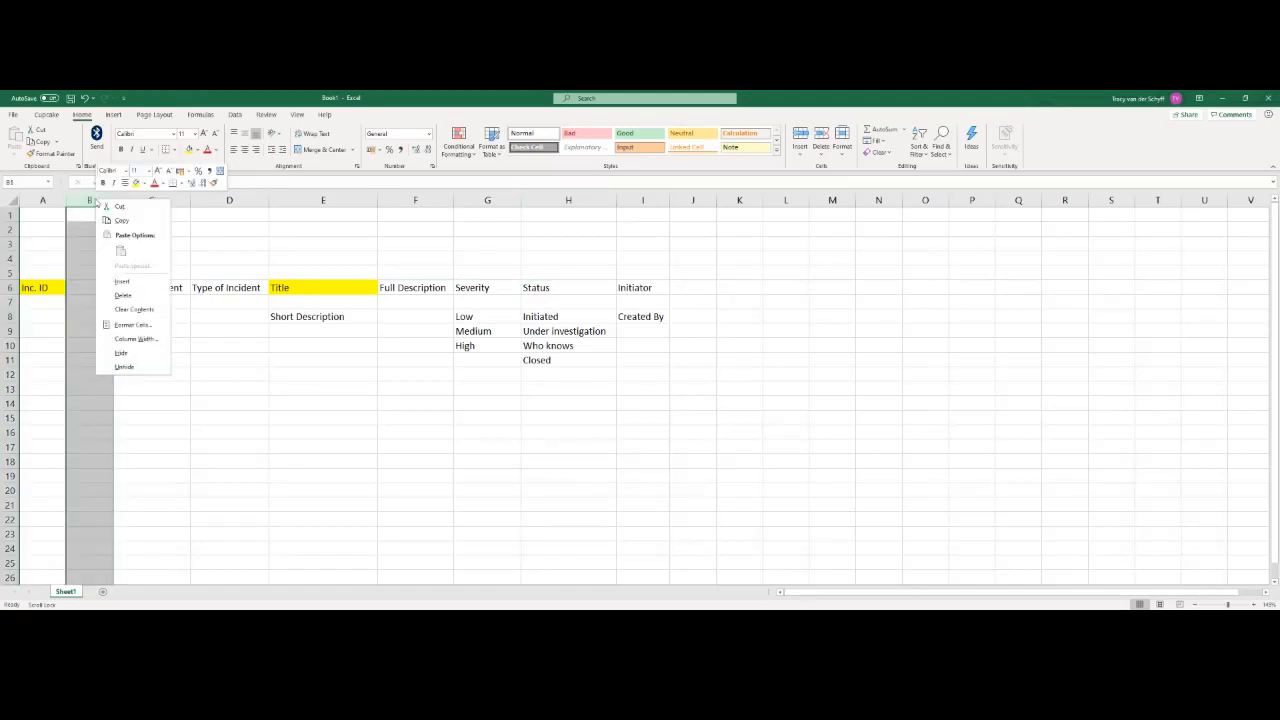
pyautogui.click(124, 295)
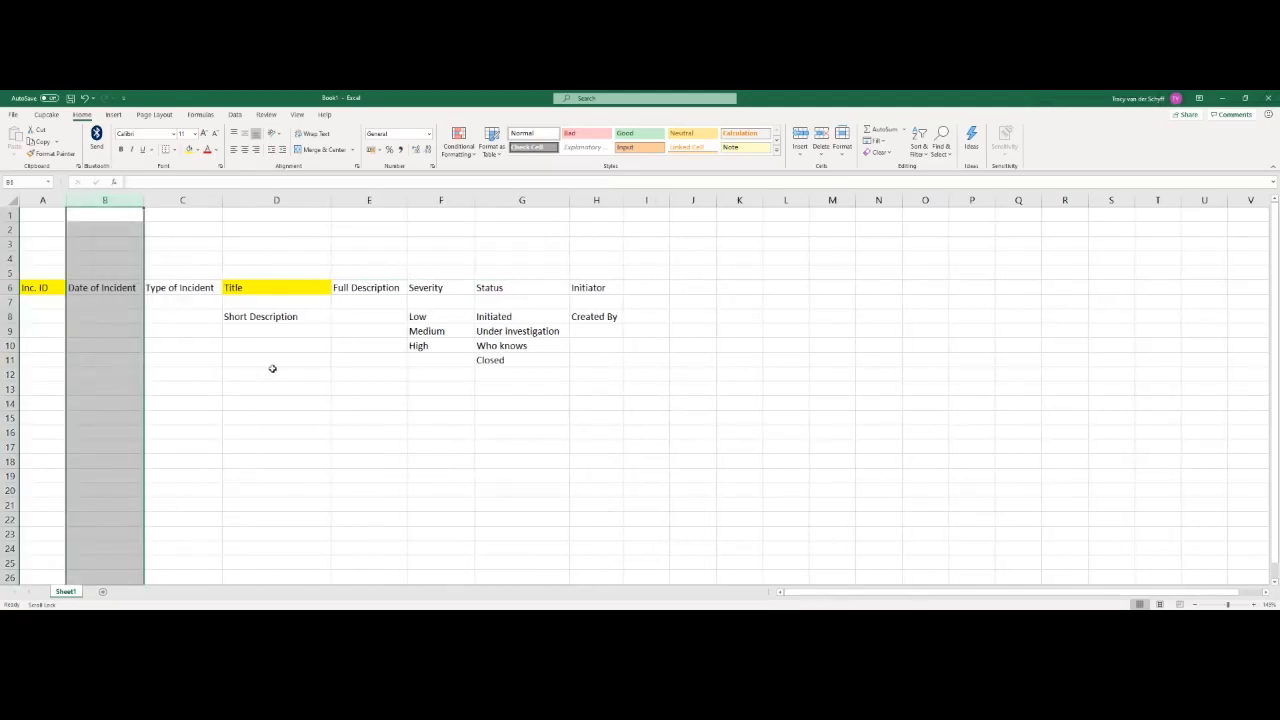
pyautogui.click(263, 349)
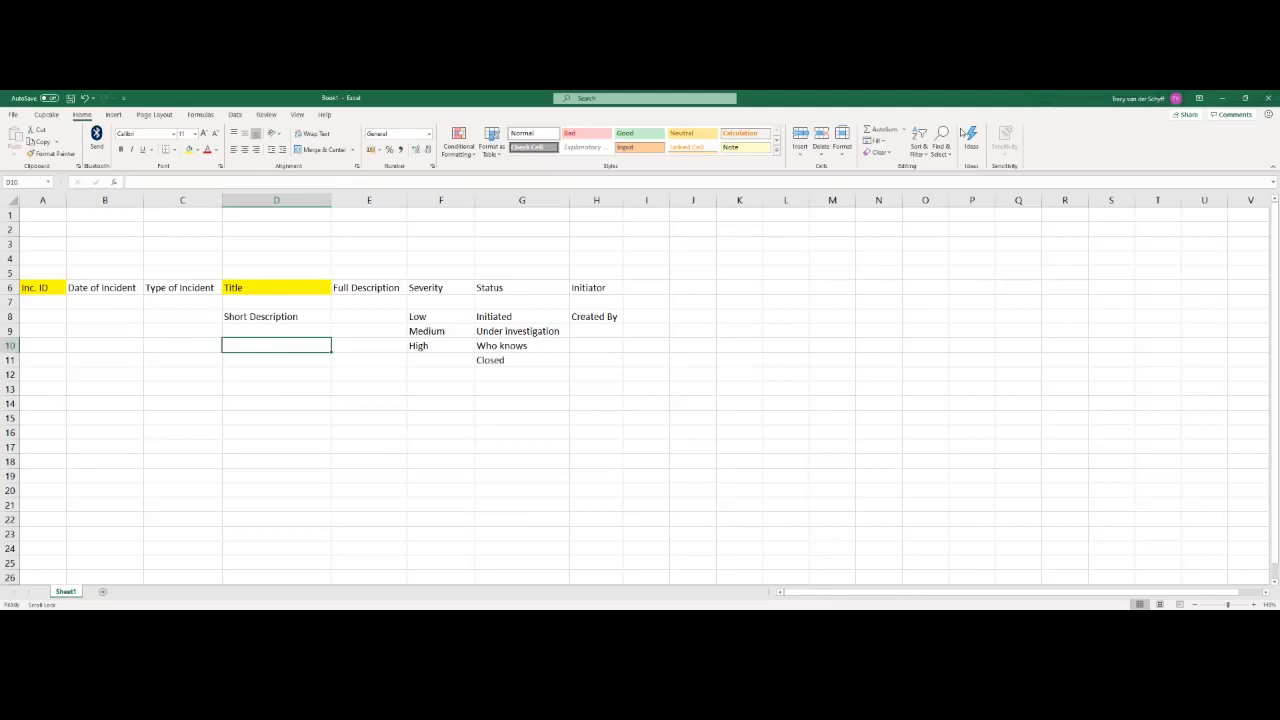
# - Review the planned column headings and notes in the worksheet against the columns in the SharePoint list settings
pyautogui.click(592, 287)
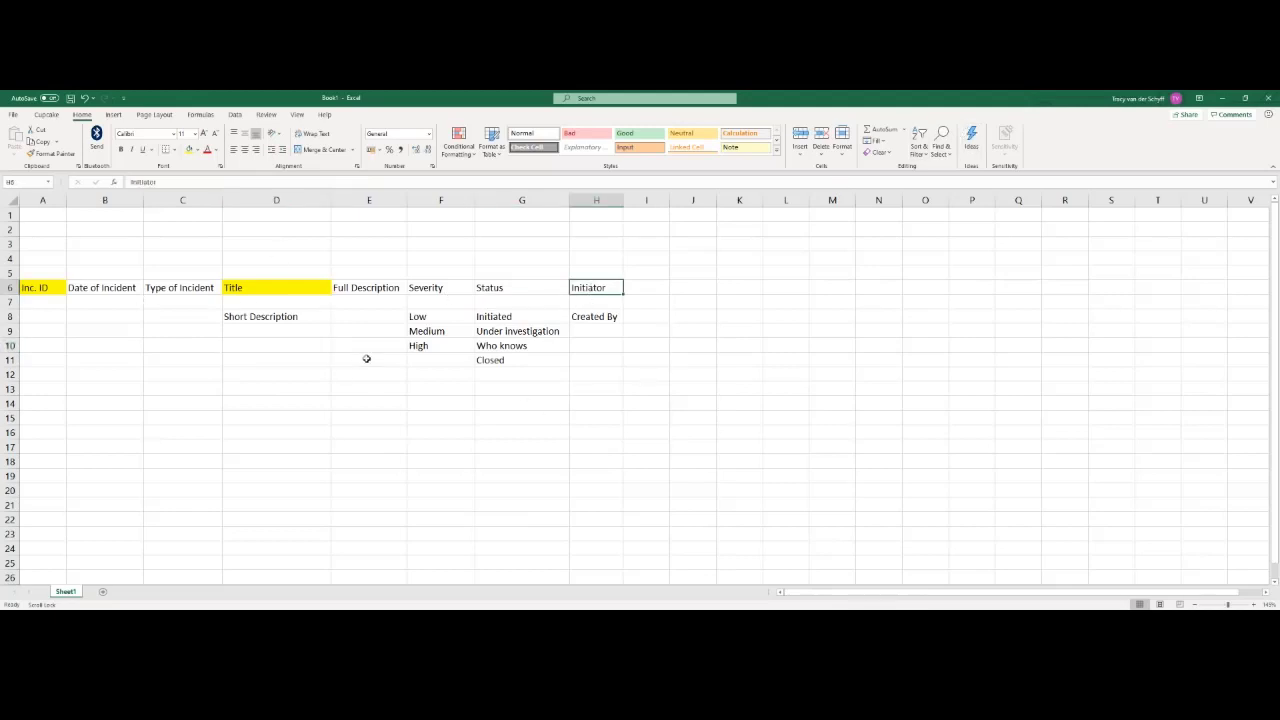
pyautogui.moveTo(362, 318); pyautogui.dragTo(358, 497)
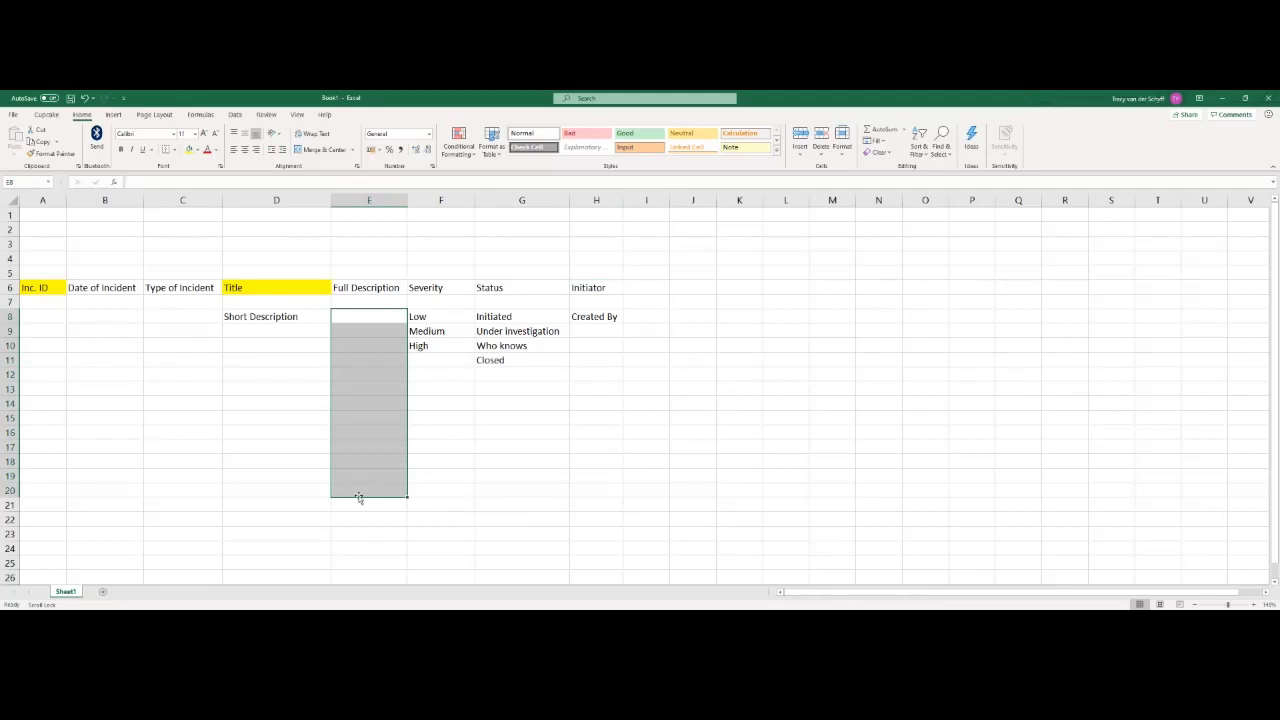
pyautogui.click(638, 303)
pyautogui.click(636, 286)
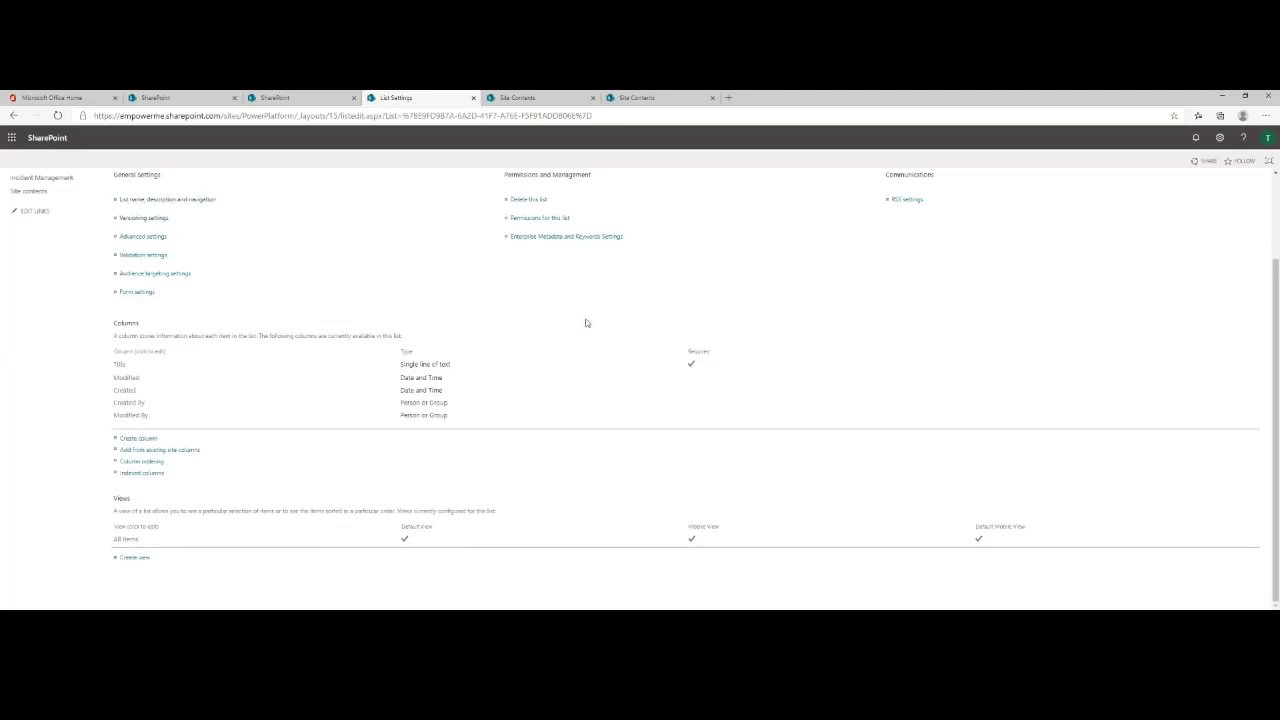
pyautogui.hotkey('alt', 'Tab')
pyautogui.hotkey('alt', 'Tab')
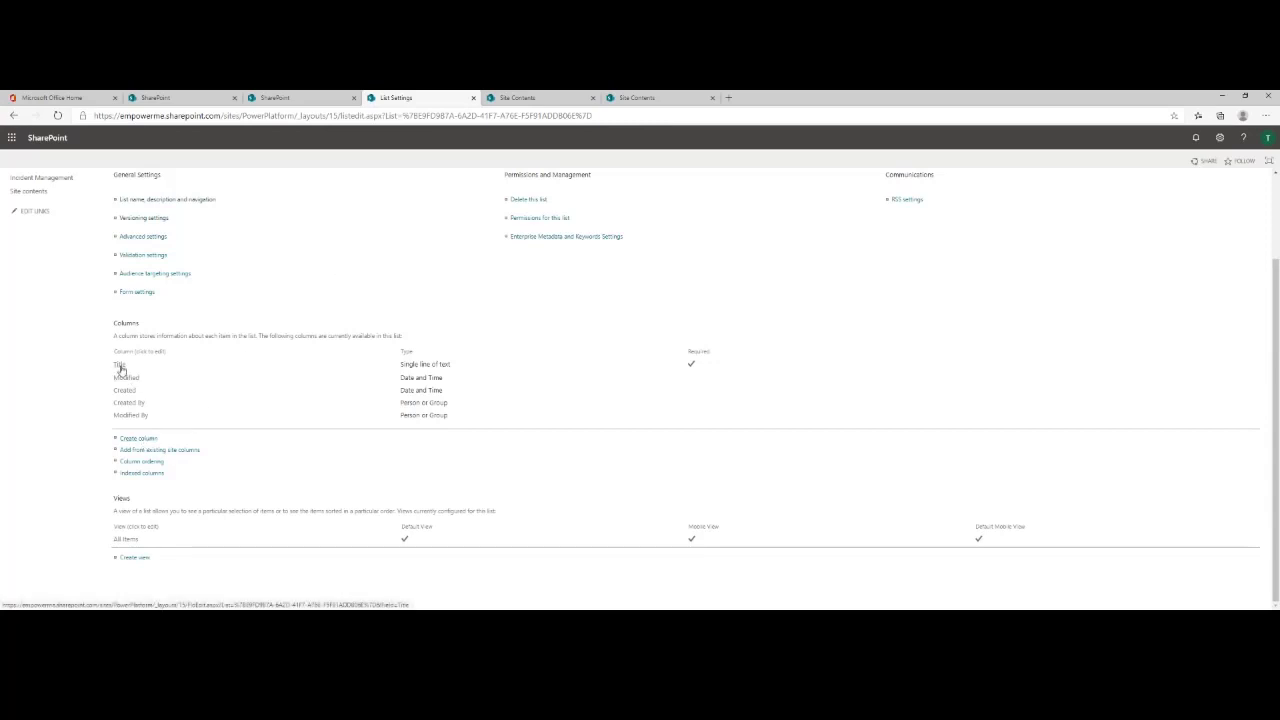
pyautogui.hotkey('alt', 'Tab')
pyautogui.moveTo(286, 294); pyautogui.dragTo(266, 331)
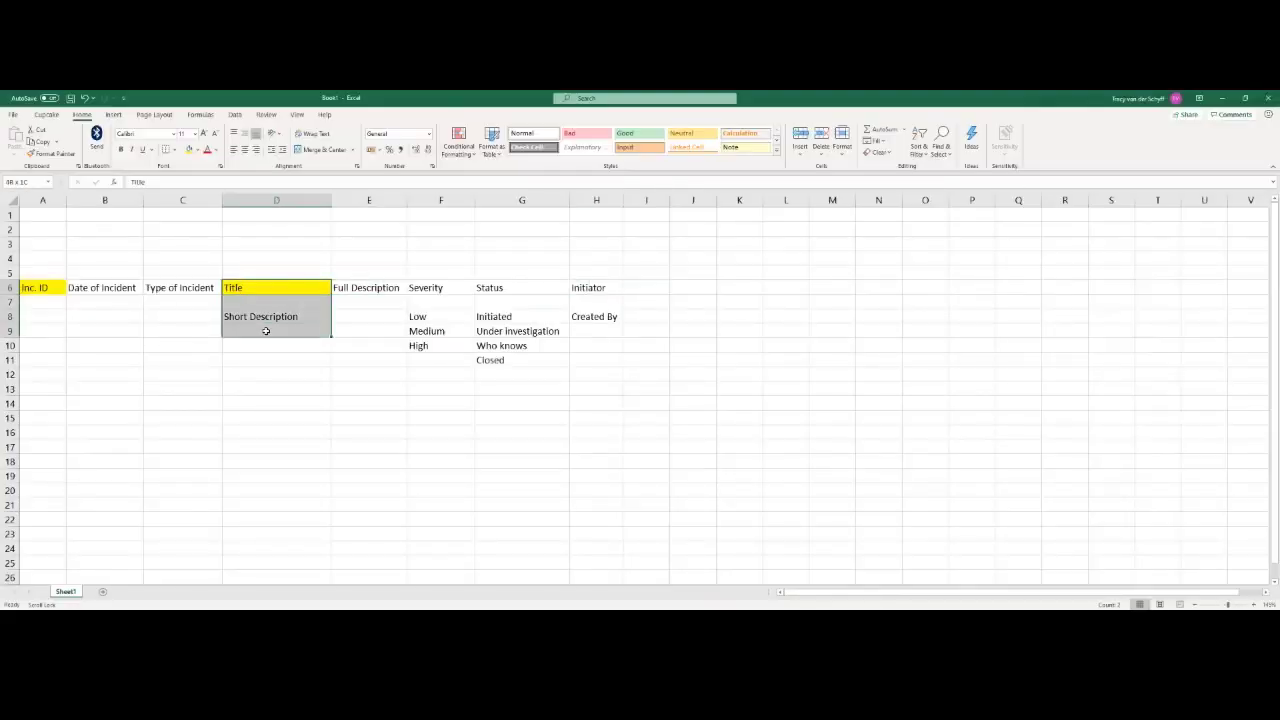
pyautogui.click(265, 317)
pyautogui.hotkey('alt', 'Tab')
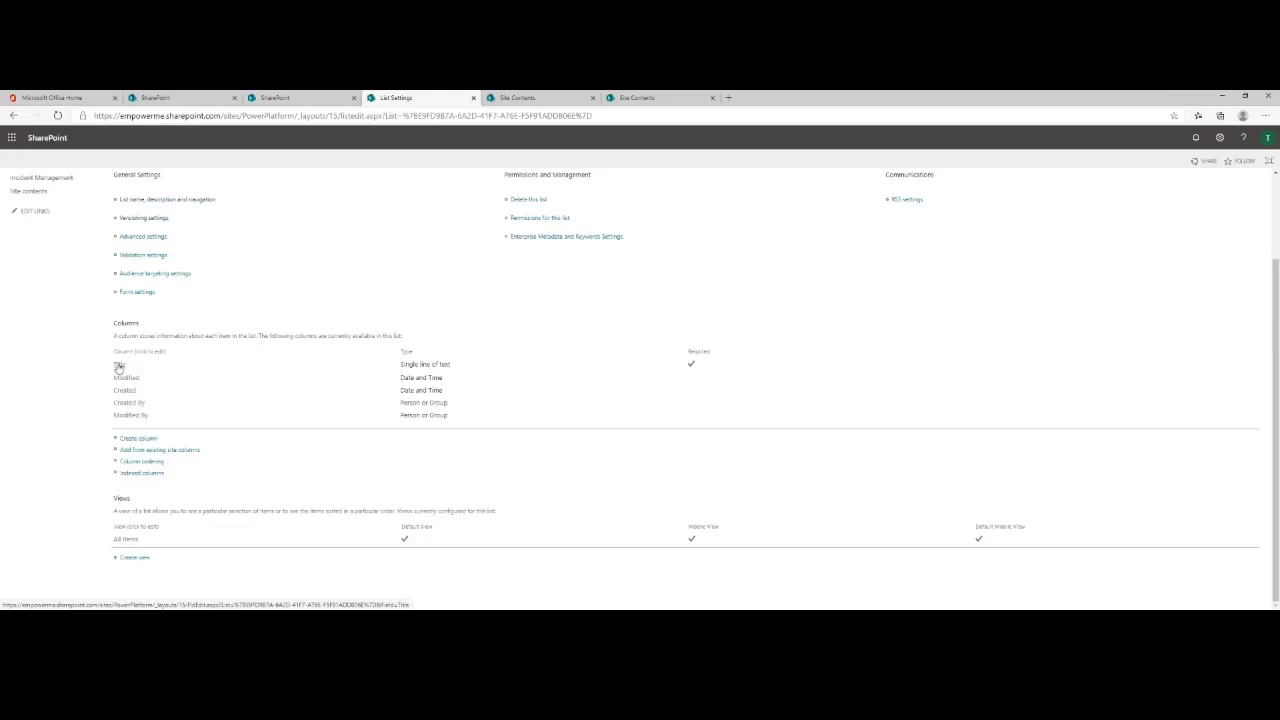
pyautogui.hotkey('alt', 'Tab')
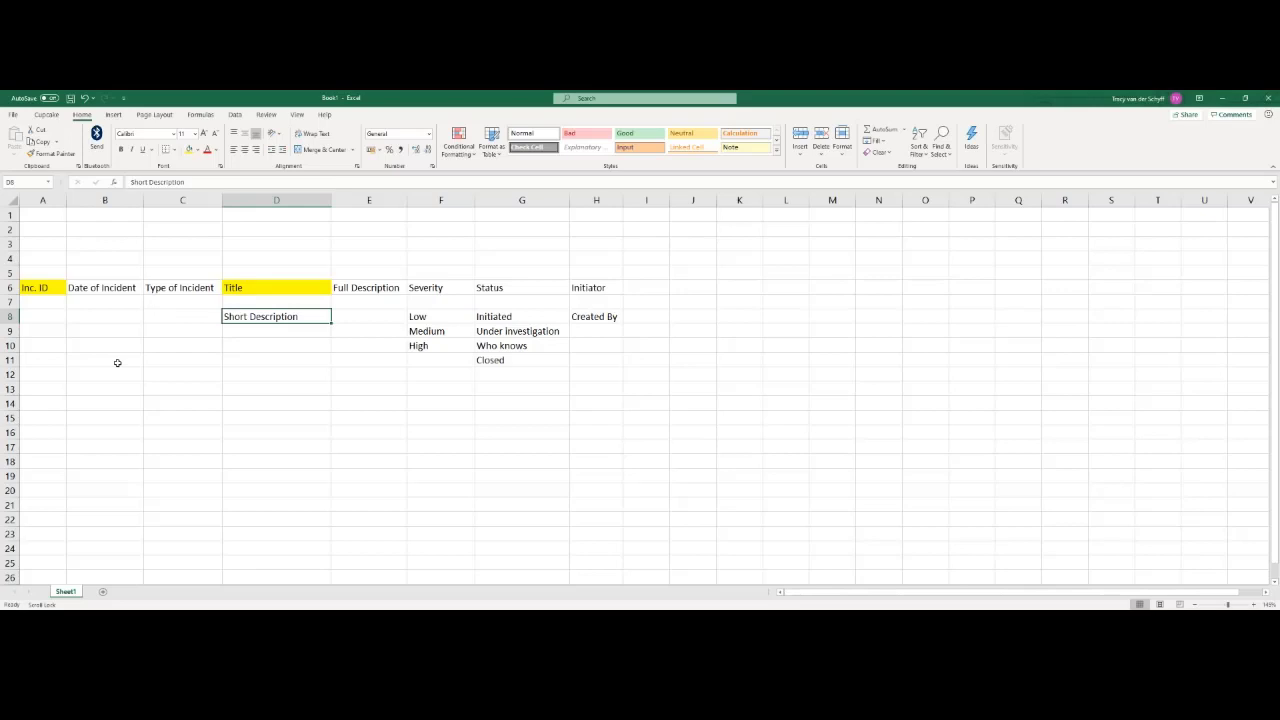
pyautogui.hotkey('alt', 'Tab')
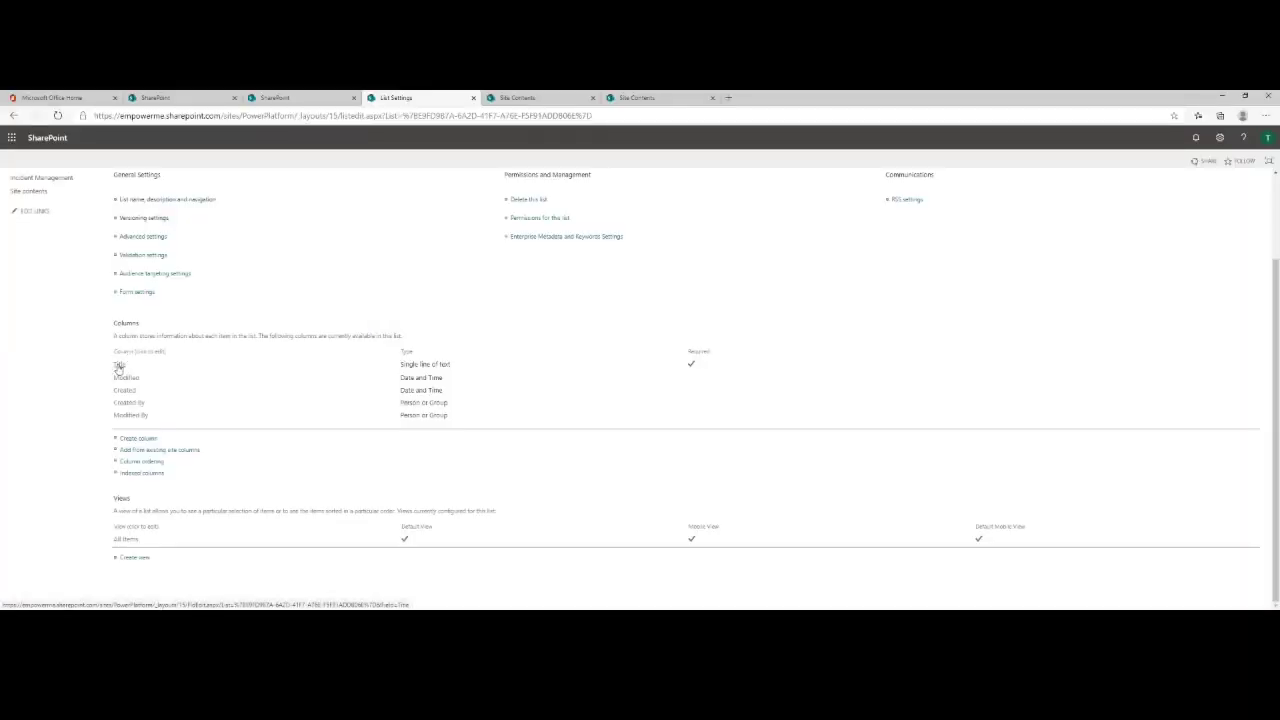
# - Start a new column in the SharePoint list and name it Full Description, copying the name from cell E6 of the Excel plan
pyautogui.click(138, 438)
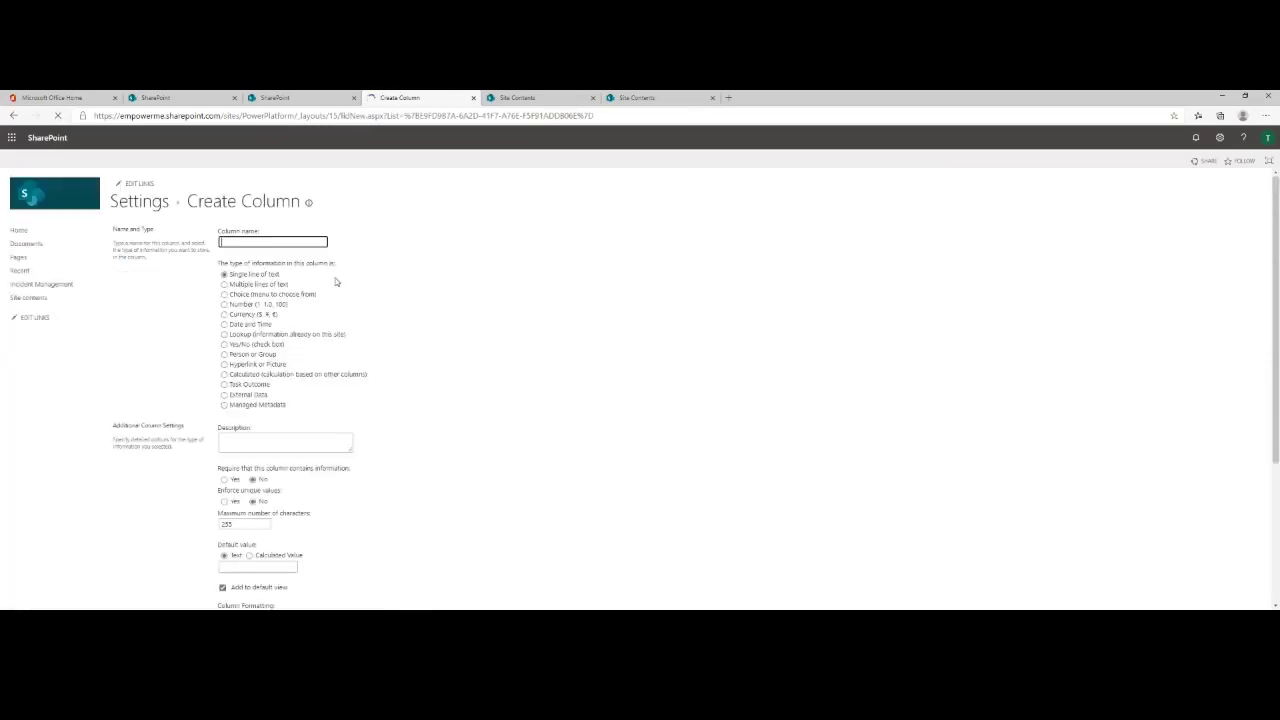
pyautogui.hotkey('alt', 'Tab')
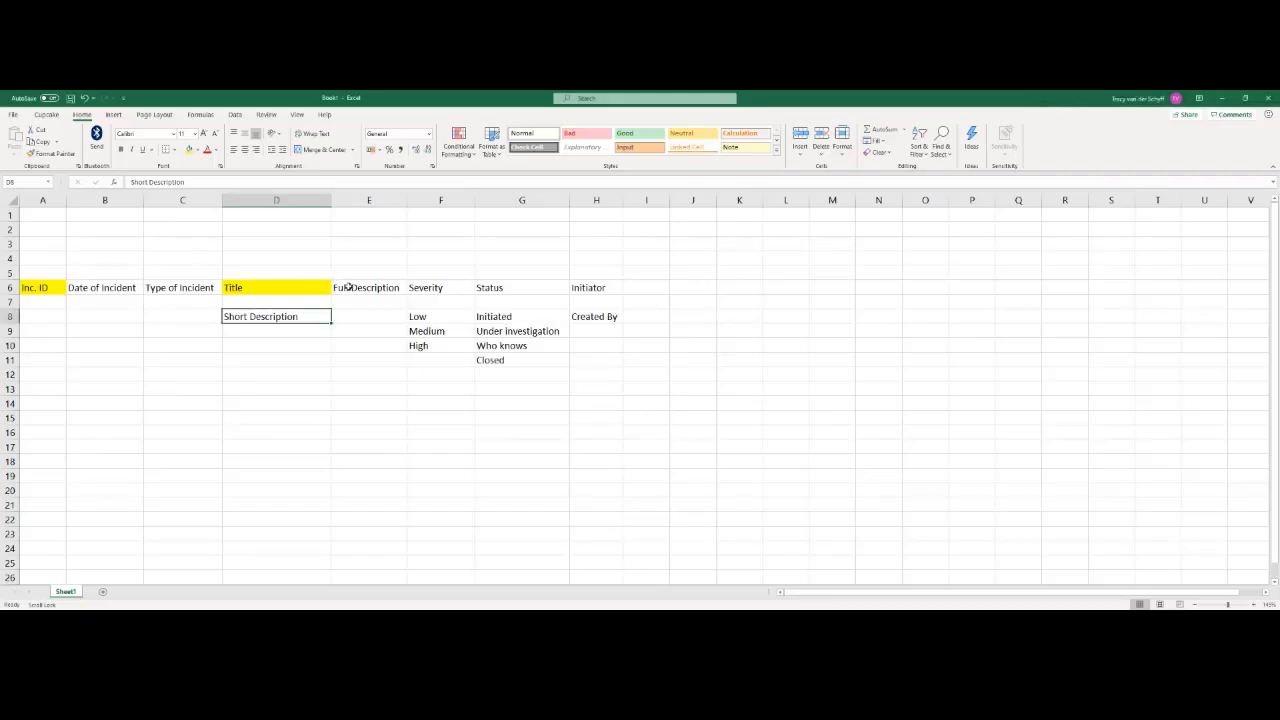
pyautogui.click(347, 287)
pyautogui.hotkey('ctrl', 'c')
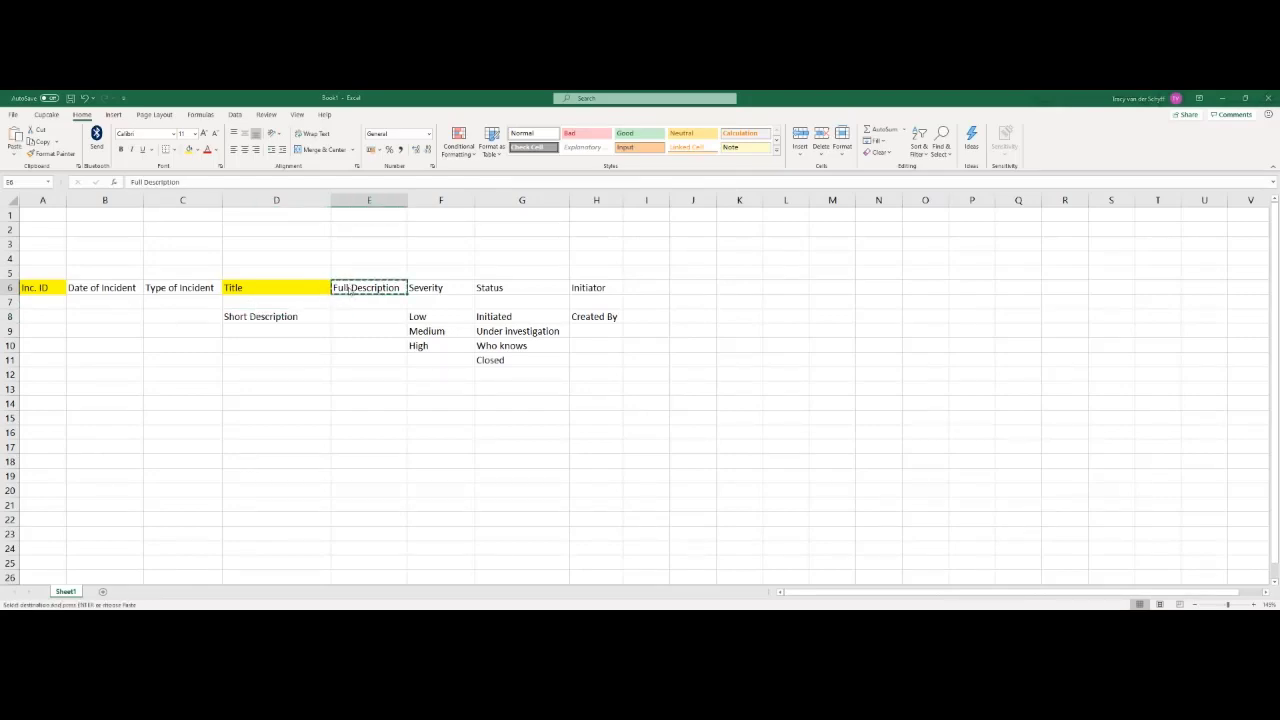
pyautogui.hotkey('alt', 'Tab')
pyautogui.click(252, 243)
pyautogui.hotkey('ctrl', 'v')
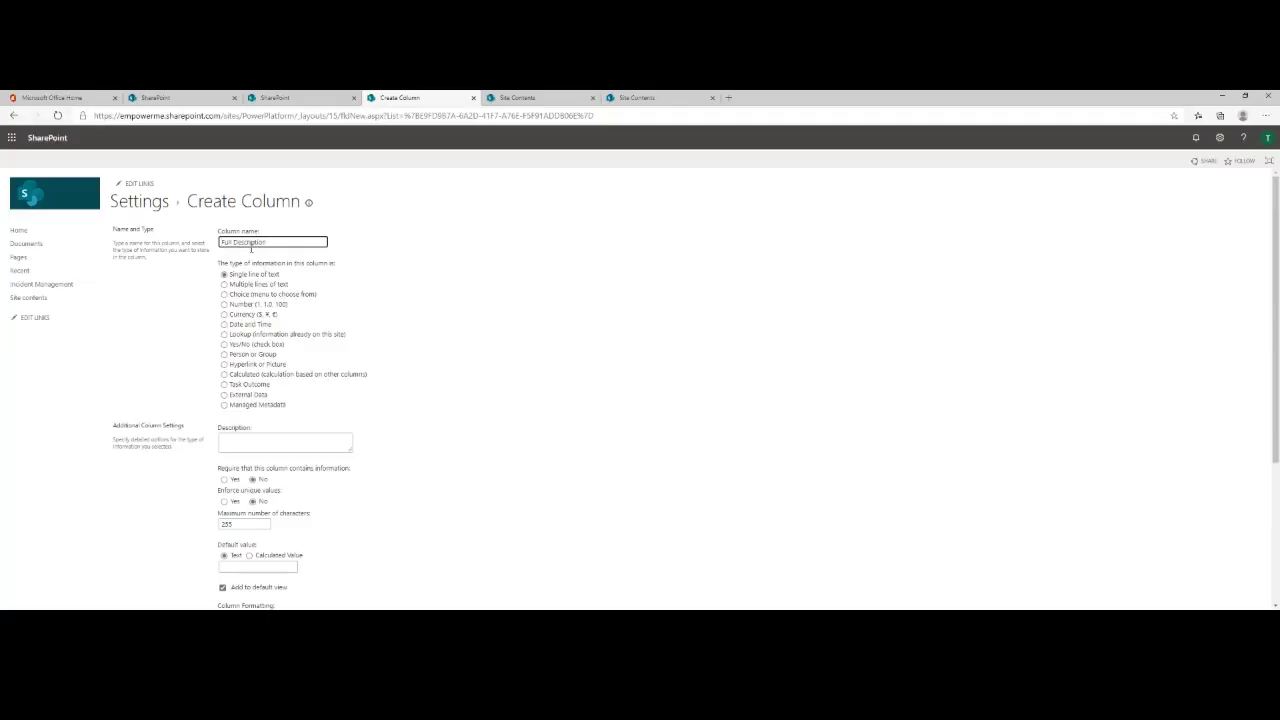
# - Set the Full Description column's type to Multiple lines of text and save the column
pyautogui.click(225, 285)
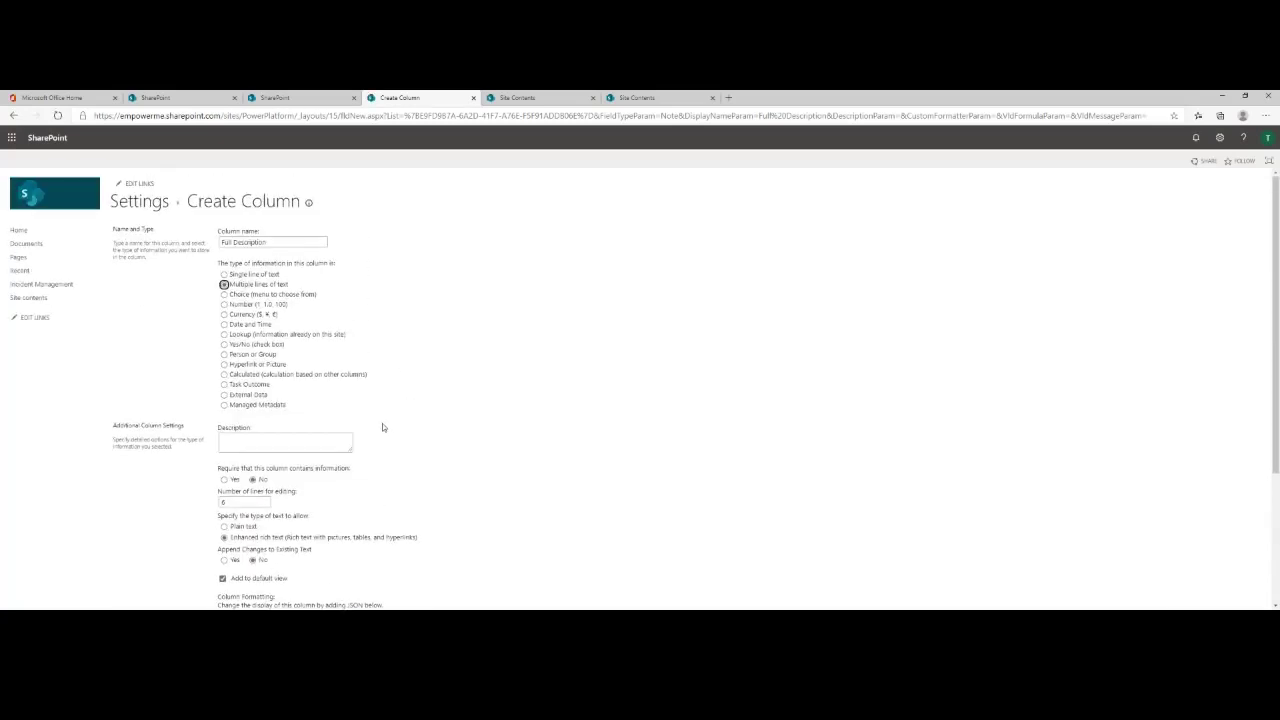
pyautogui.scroll(-2, 382, 427)
pyautogui.click(1199, 555)
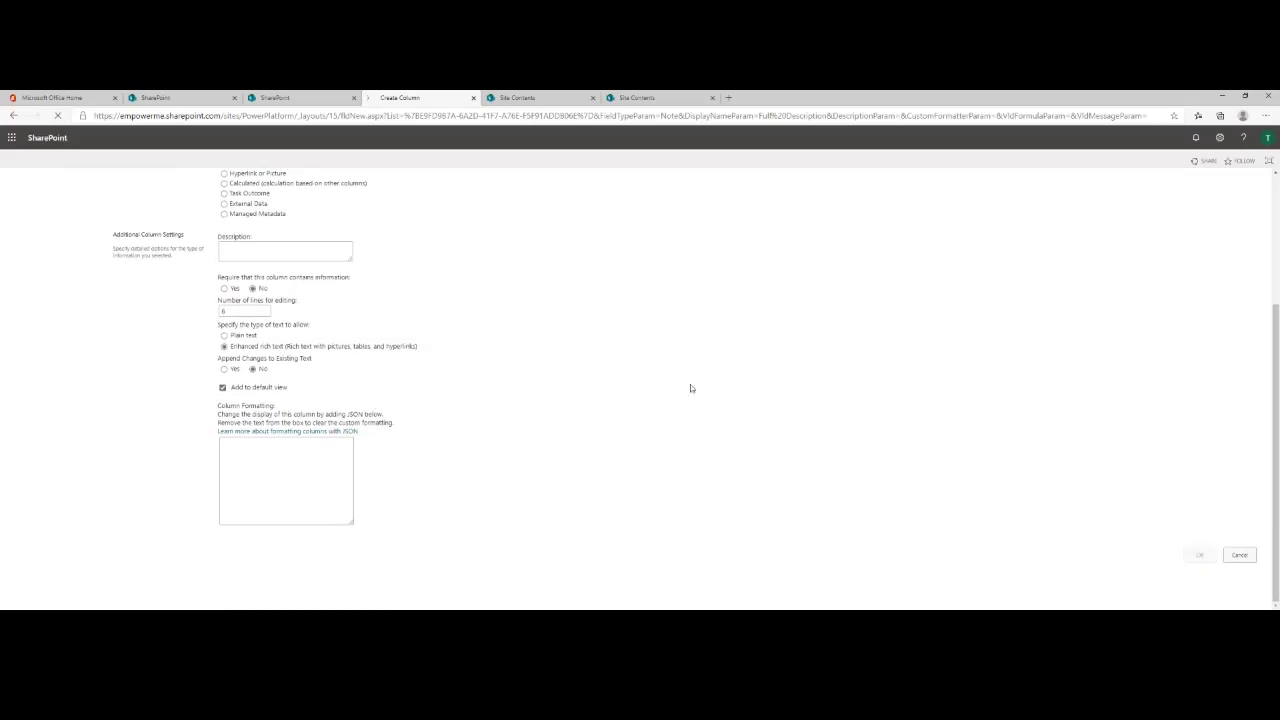
# - Start another list column named Severity, copied from cell F6 of the Excel plan, and make it a Choice column
pyautogui.hotkey('alt', 'Tab')
pyautogui.click(440, 288)
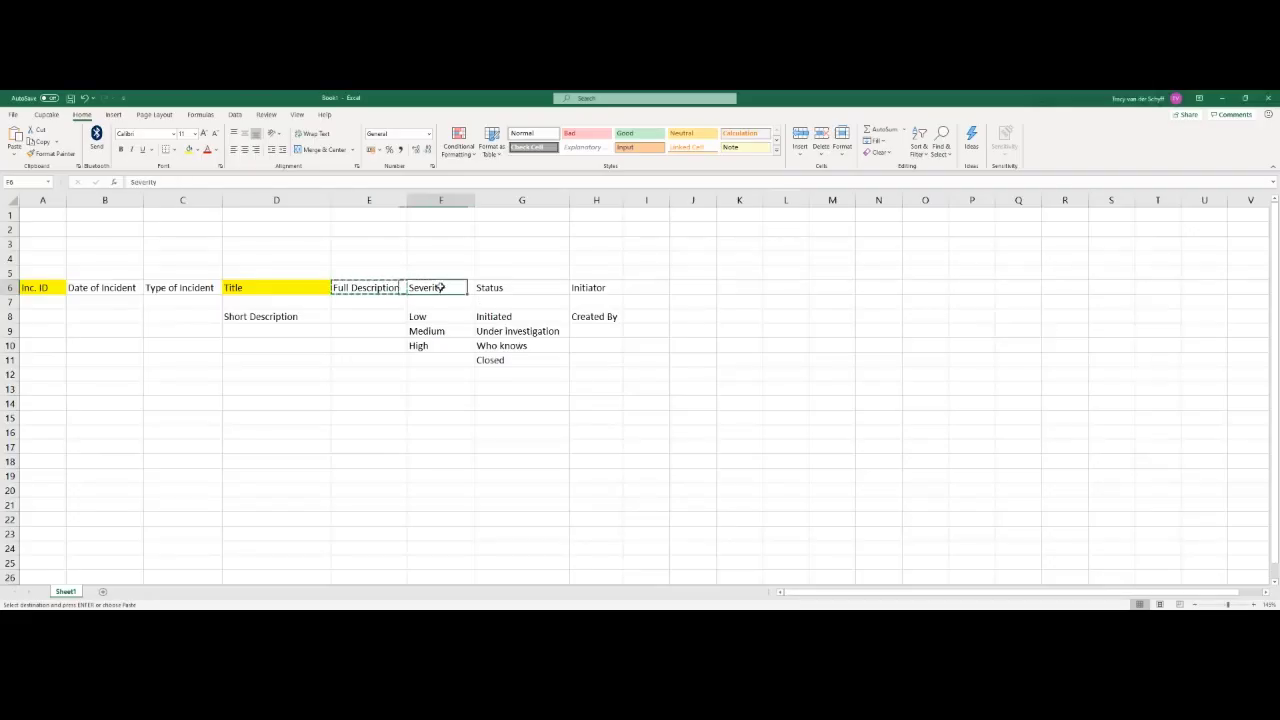
pyautogui.hotkey('alt', 'Tab')
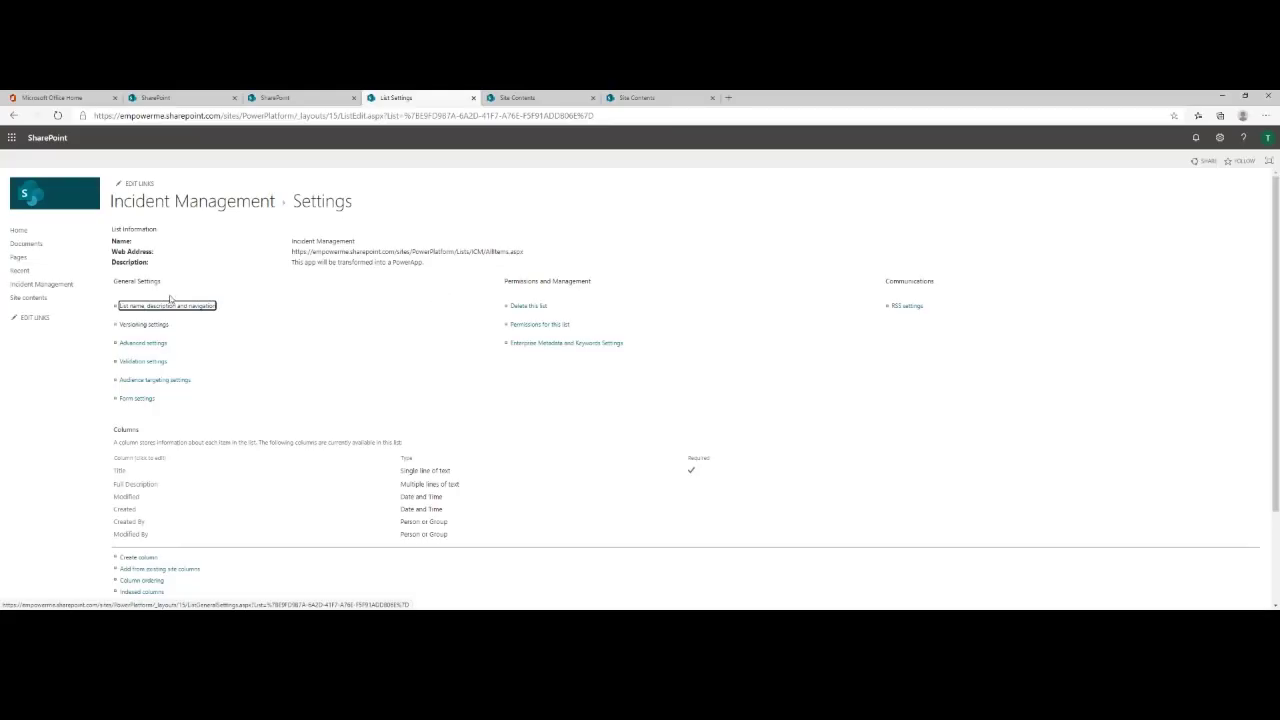
pyautogui.click(126, 558)
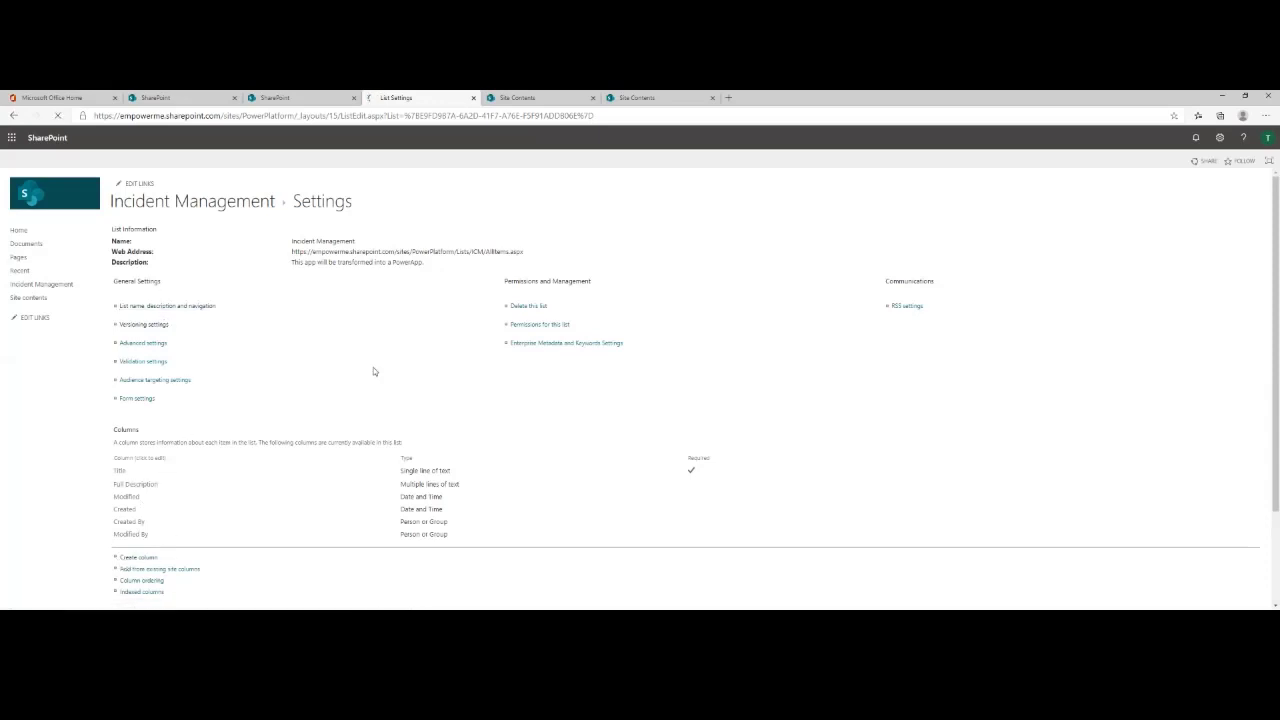
pyautogui.click(269, 242)
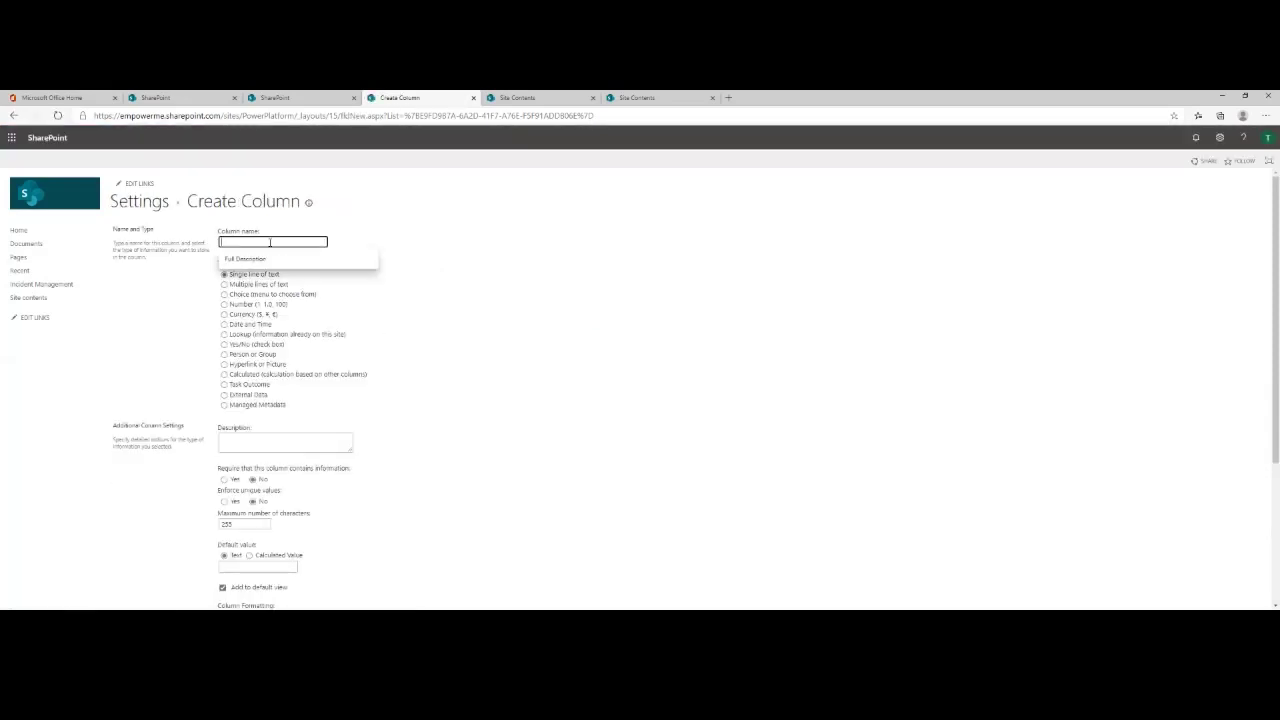
pyautogui.hotkey('ctrl', 'v')
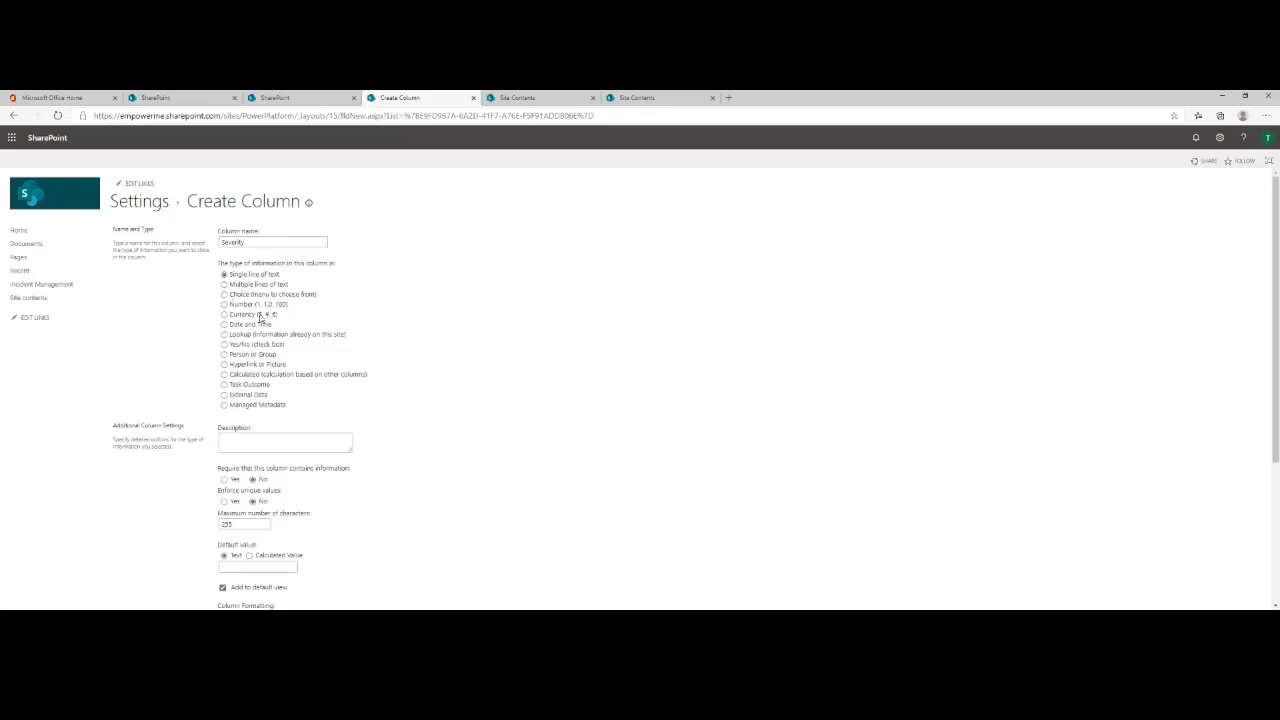
pyautogui.click(226, 295)
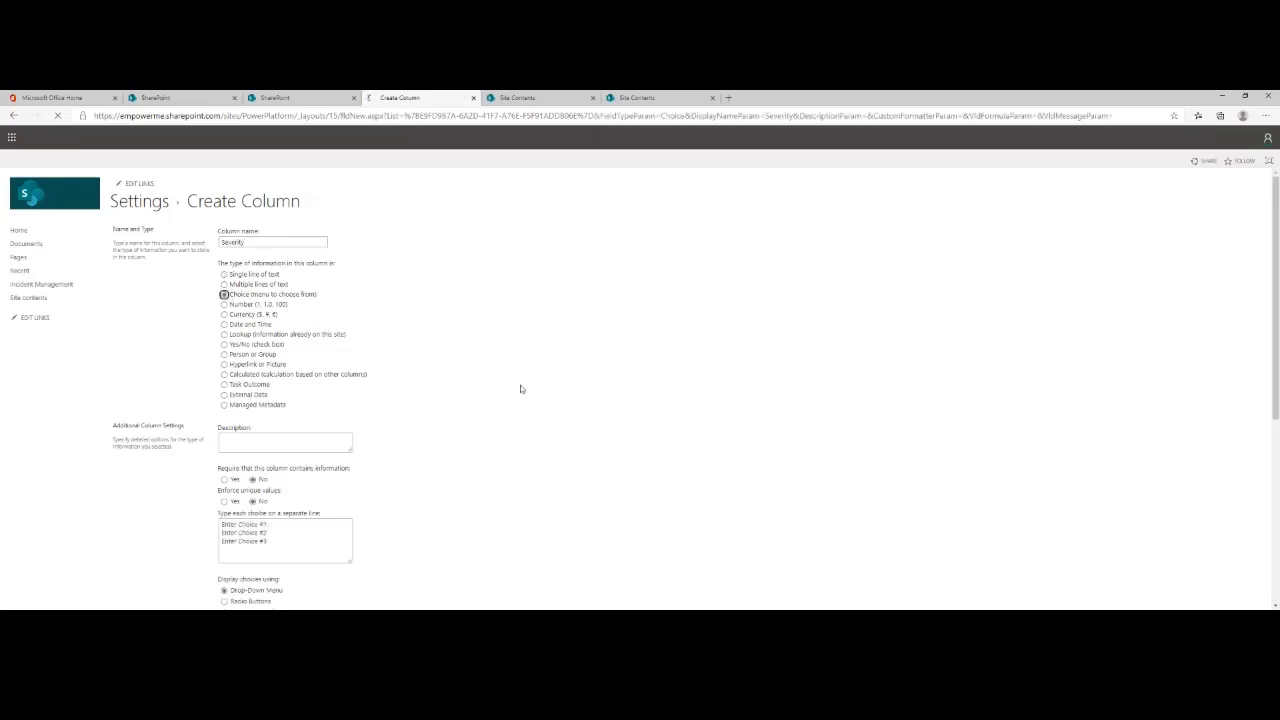
pyautogui.hotkey('alt', 'Tab')
pyautogui.click(417, 368)
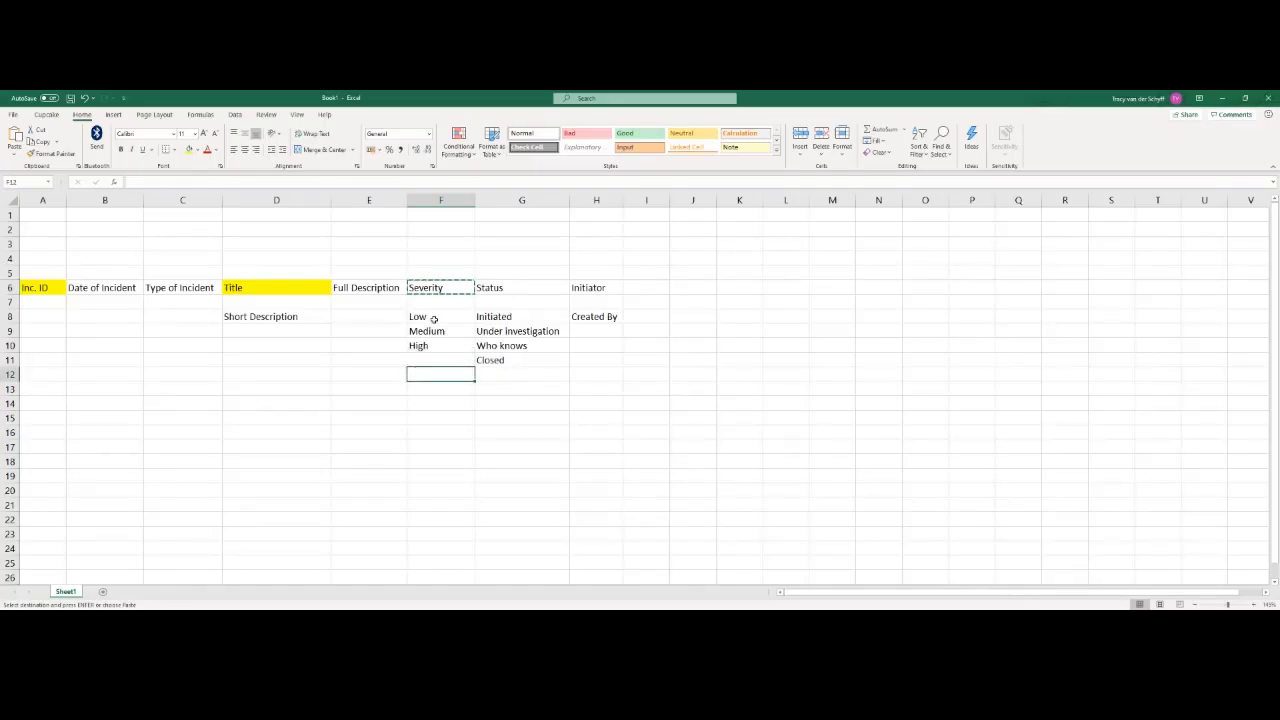
pyautogui.moveTo(433, 318); pyautogui.dragTo(432, 346)
pyautogui.click(482, 360)
pyautogui.click(372, 285)
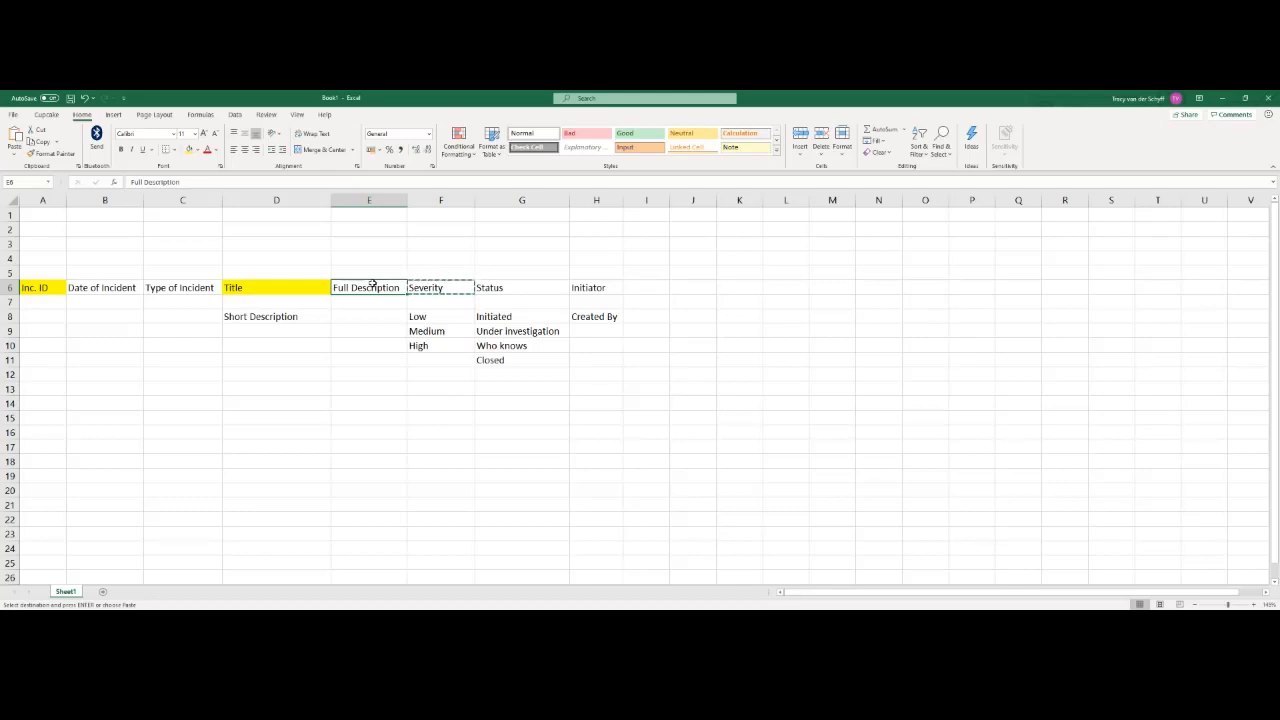
pyautogui.hotkey('alt', 'Tab')
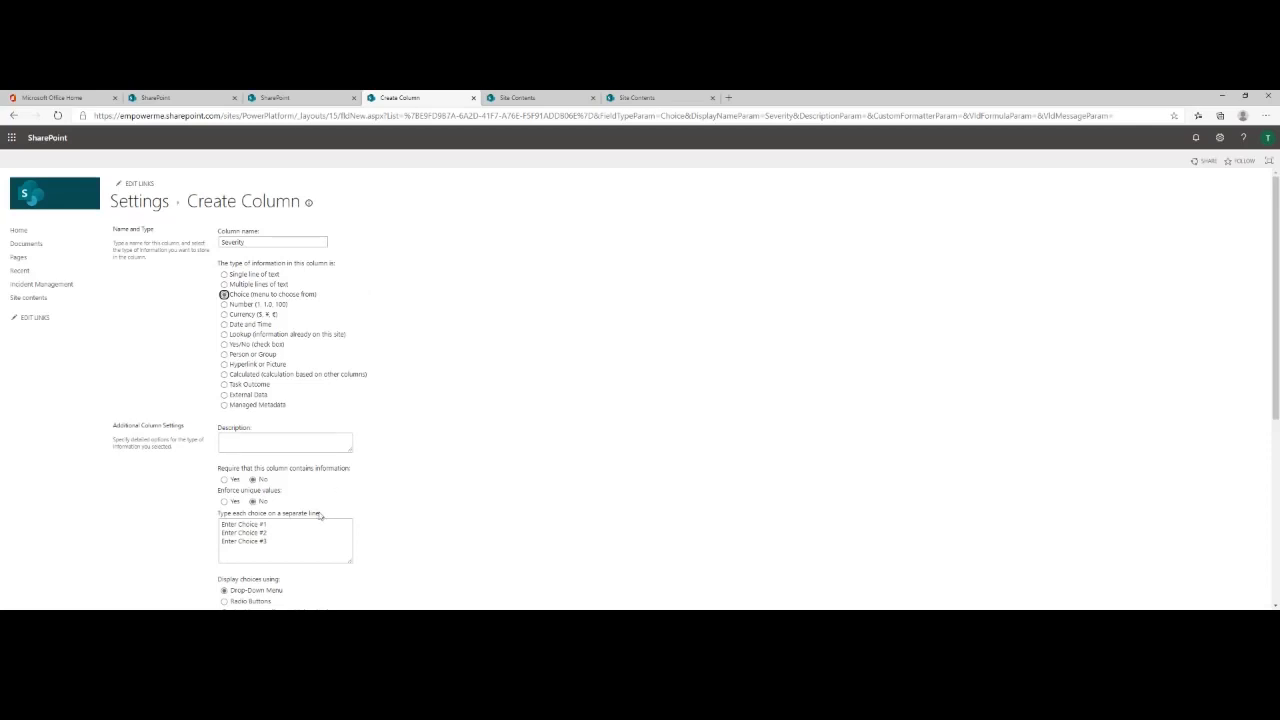
# - Replace the Severity column's placeholder choices with Low, Medium and High, copied from cells F8 to F10 of the Excel plan
pyautogui.click(283, 534)
pyautogui.hotkey('ctrl', 'a')
pyautogui.hotkey('alt', 'Tab')
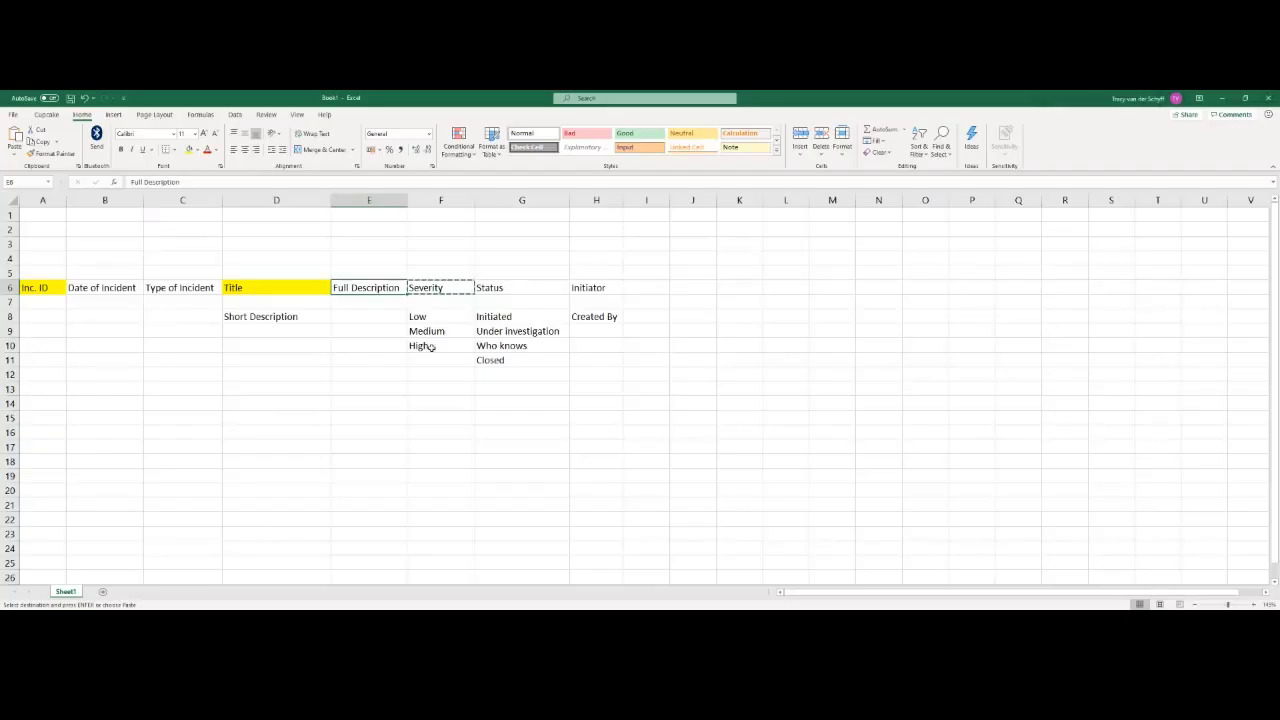
pyautogui.moveTo(423, 317); pyautogui.dragTo(427, 348)
pyautogui.hotkey('ctrl', 'c')
pyautogui.hotkey('alt', 'Tab')
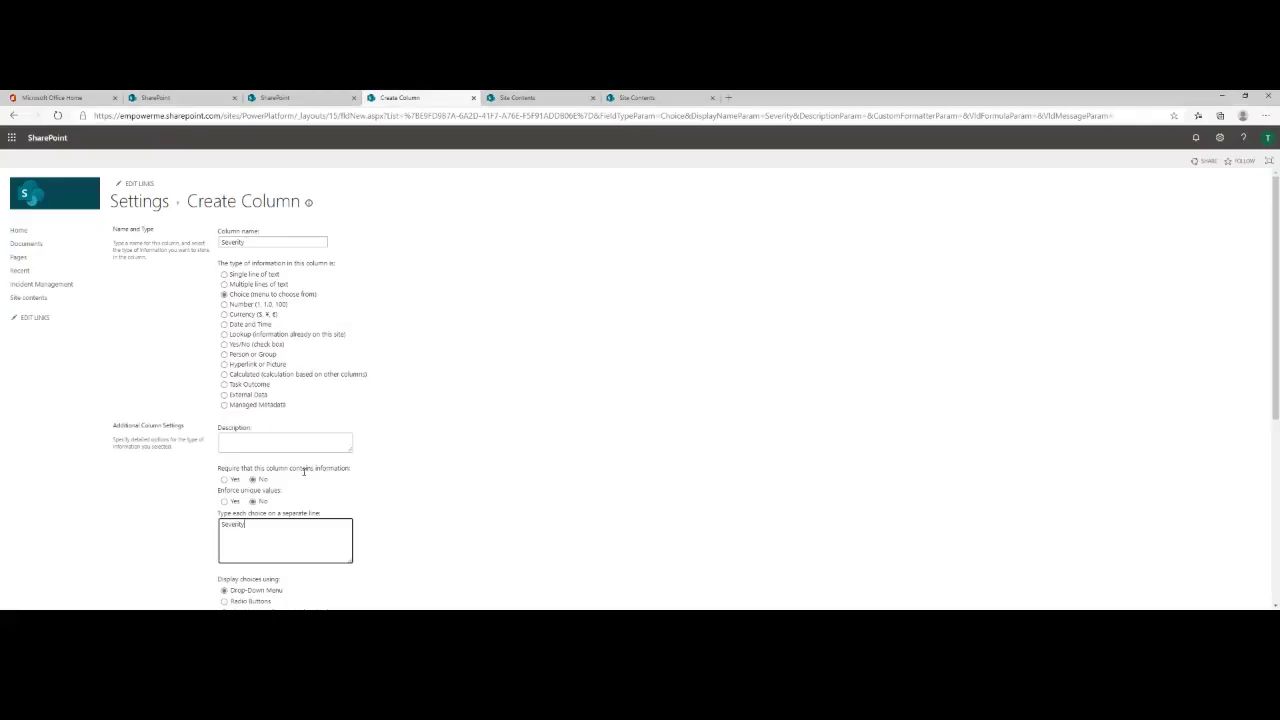
pyautogui.moveTo(258, 527); pyautogui.dragTo(197, 521)
pyautogui.hotkey('ctrl', 'v')
# - Clear the Severity column's default value so that no choice is preselected
pyautogui.scroll(-5, 250, 538)
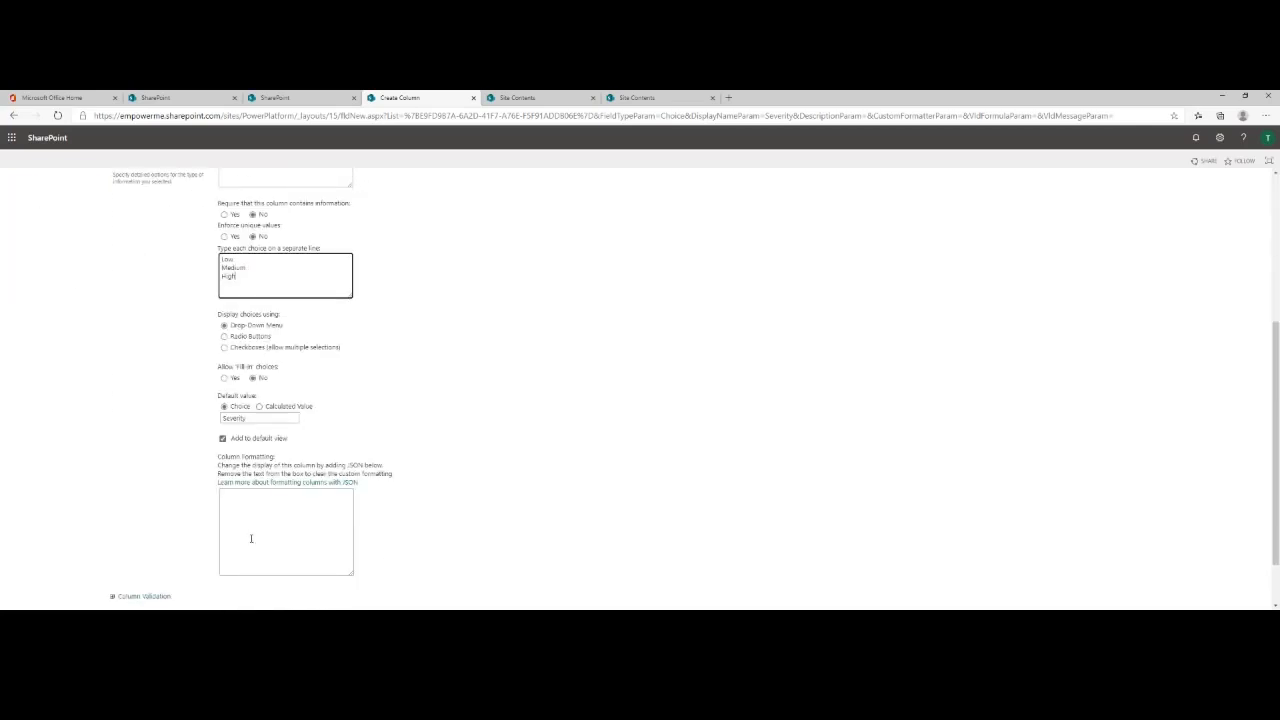
pyautogui.click(260, 417)
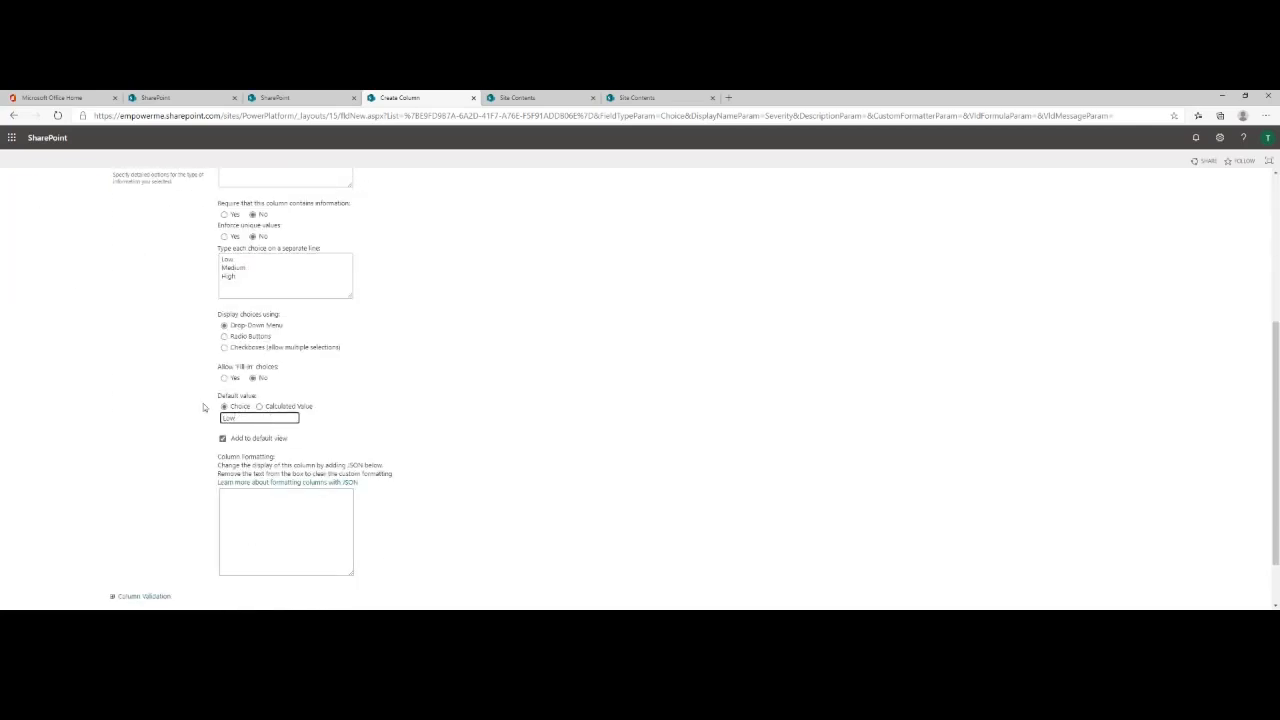
pyautogui.moveTo(248, 418); pyautogui.dragTo(161, 417)
pyautogui.press('BackSpace')
# - Require the Severity column to contain information and save the column
pyautogui.scroll(3, 180, 435)
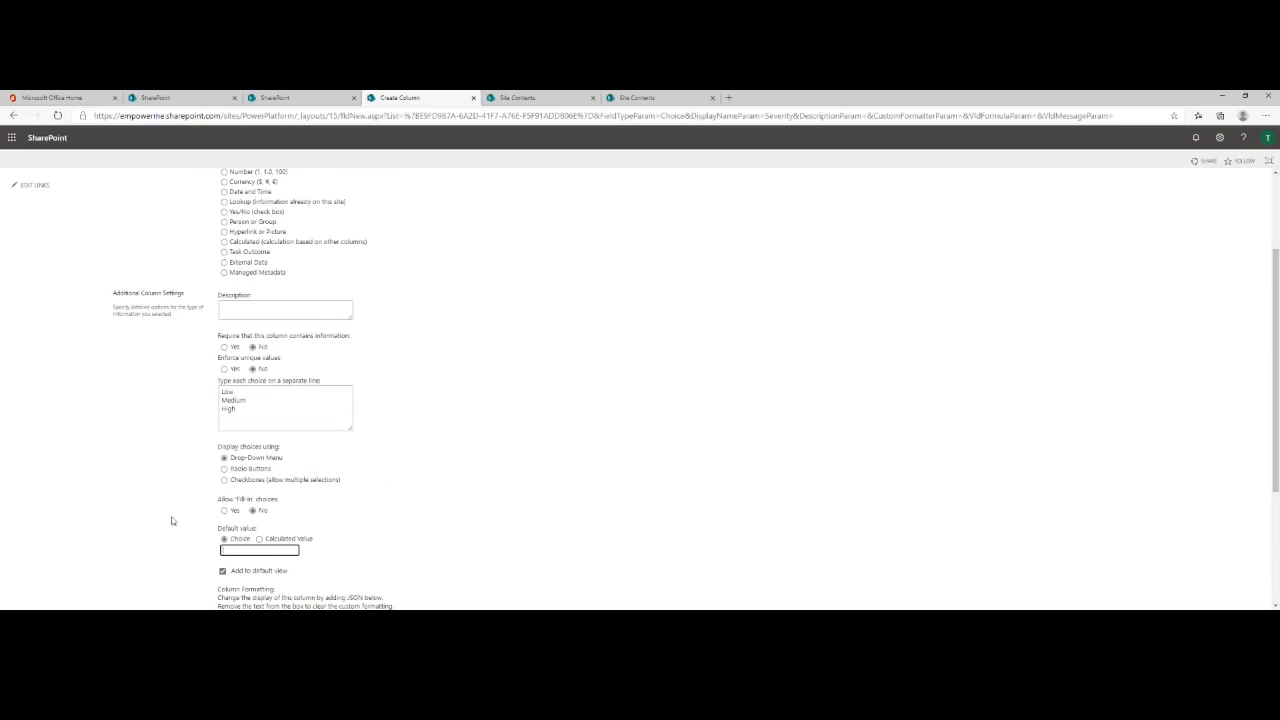
pyautogui.scroll(-3, 786, 386)
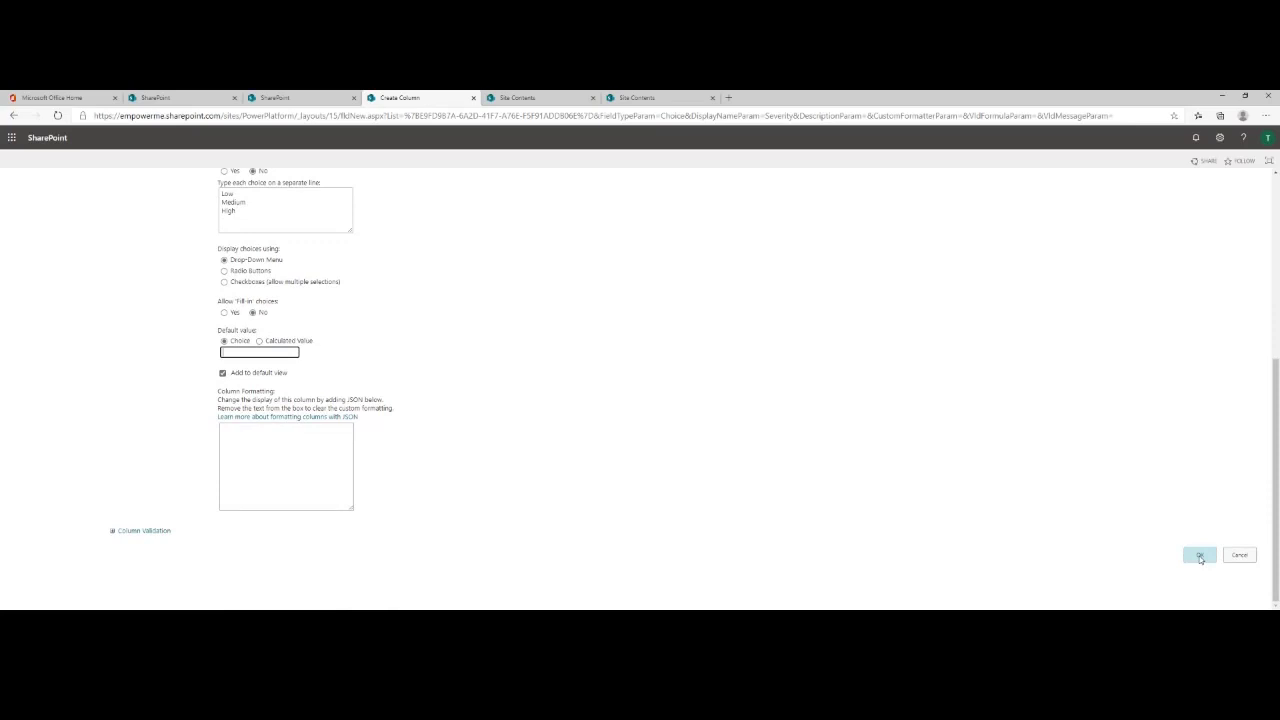
pyautogui.scroll(4, 500, 449)
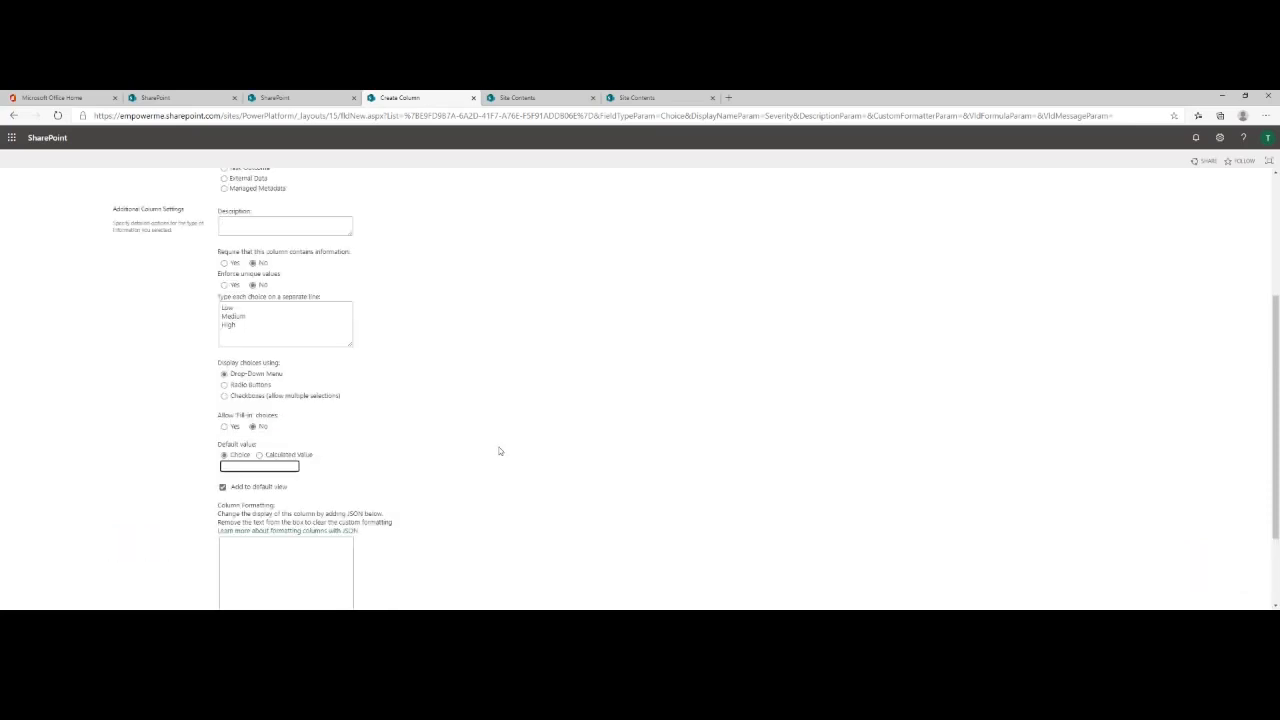
pyautogui.scroll(-1, 442, 441)
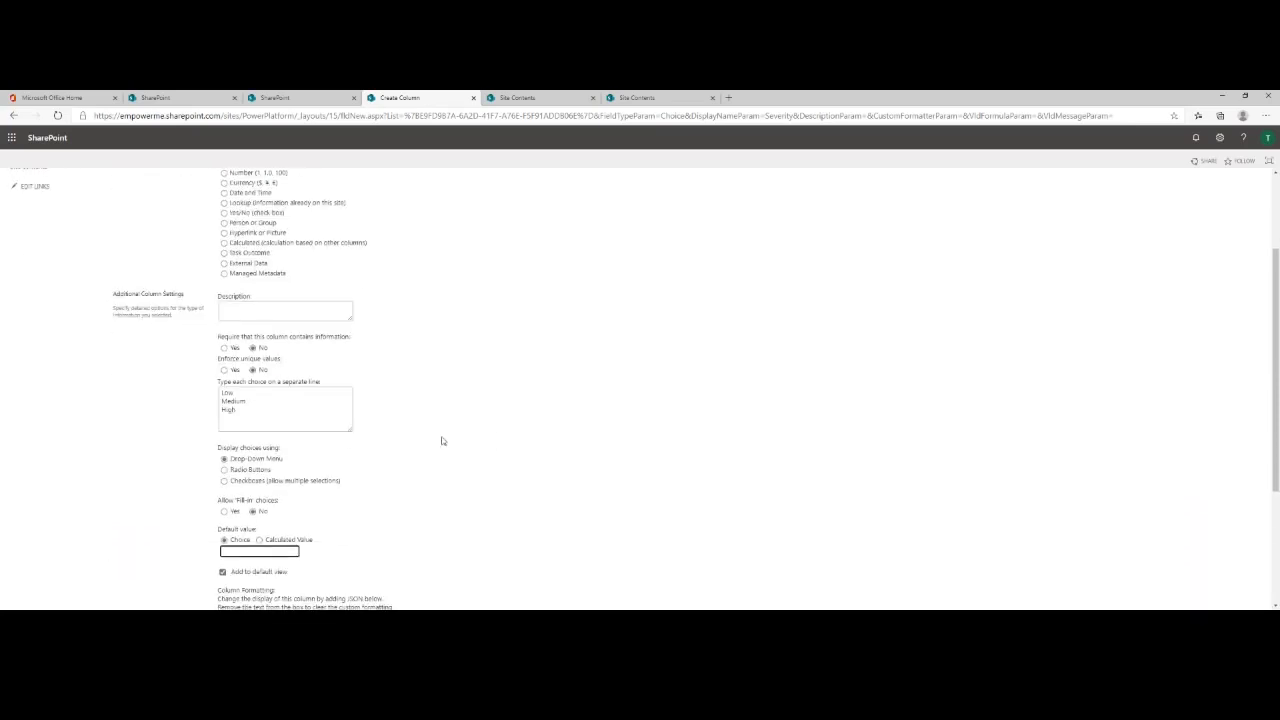
pyautogui.click(224, 348)
pyautogui.scroll(-3, 750, 480)
pyautogui.click(1199, 554)
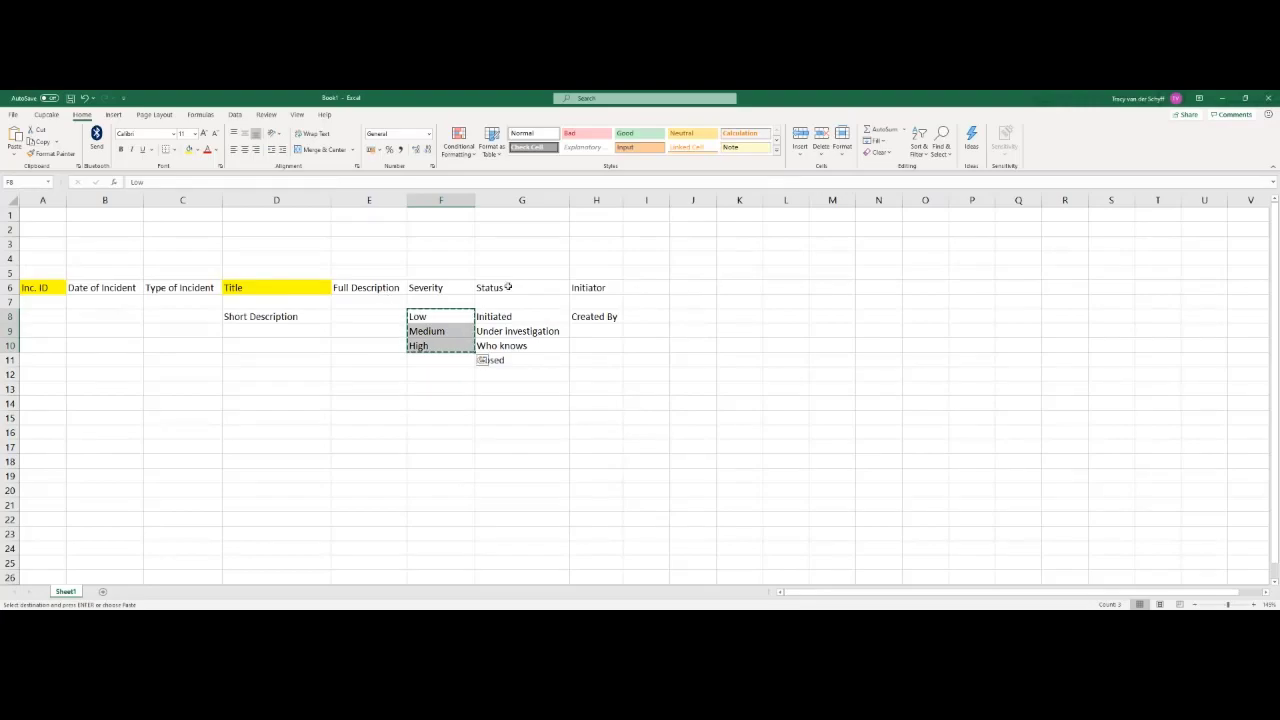
# - Start another list column named Status, copied from cell G6 of the Excel plan
pyautogui.click(497, 288)
pyautogui.hotkey('ctrl', 'c')
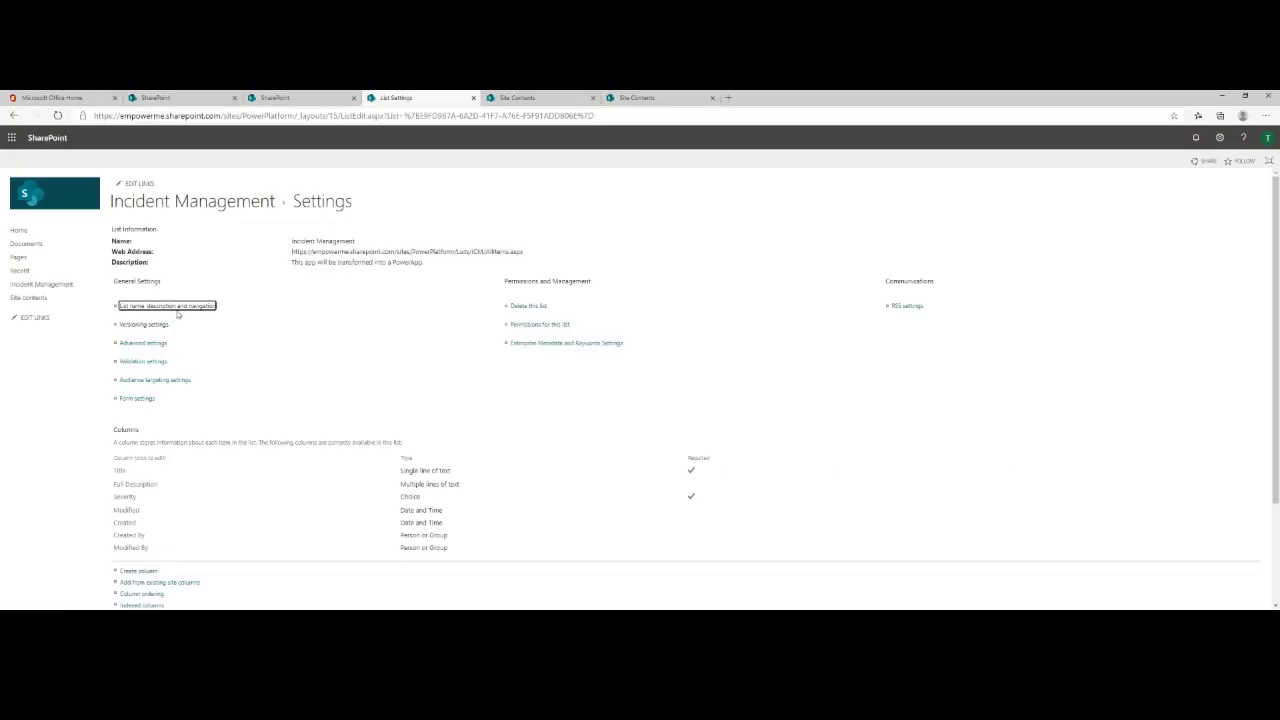
pyautogui.click(175, 310)
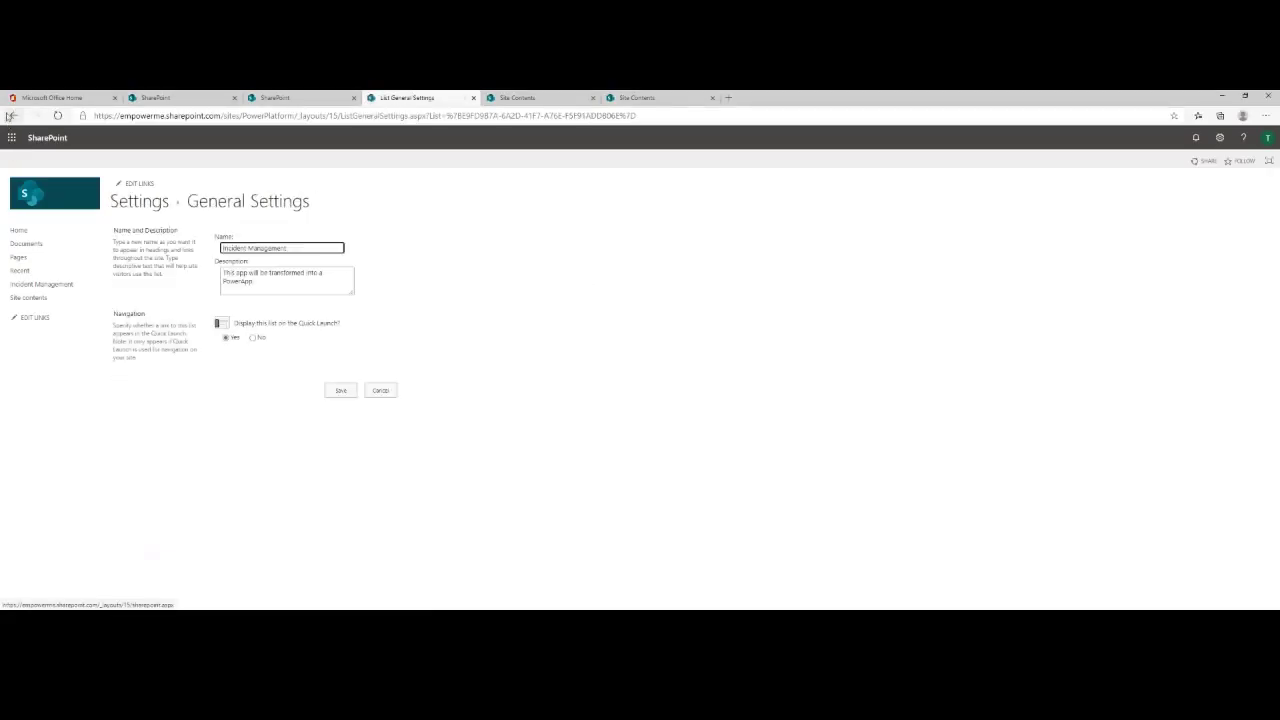
pyautogui.hotkey('alt', 'Left')
pyautogui.scroll(-3, 152, 442)
pyautogui.click(138, 434)
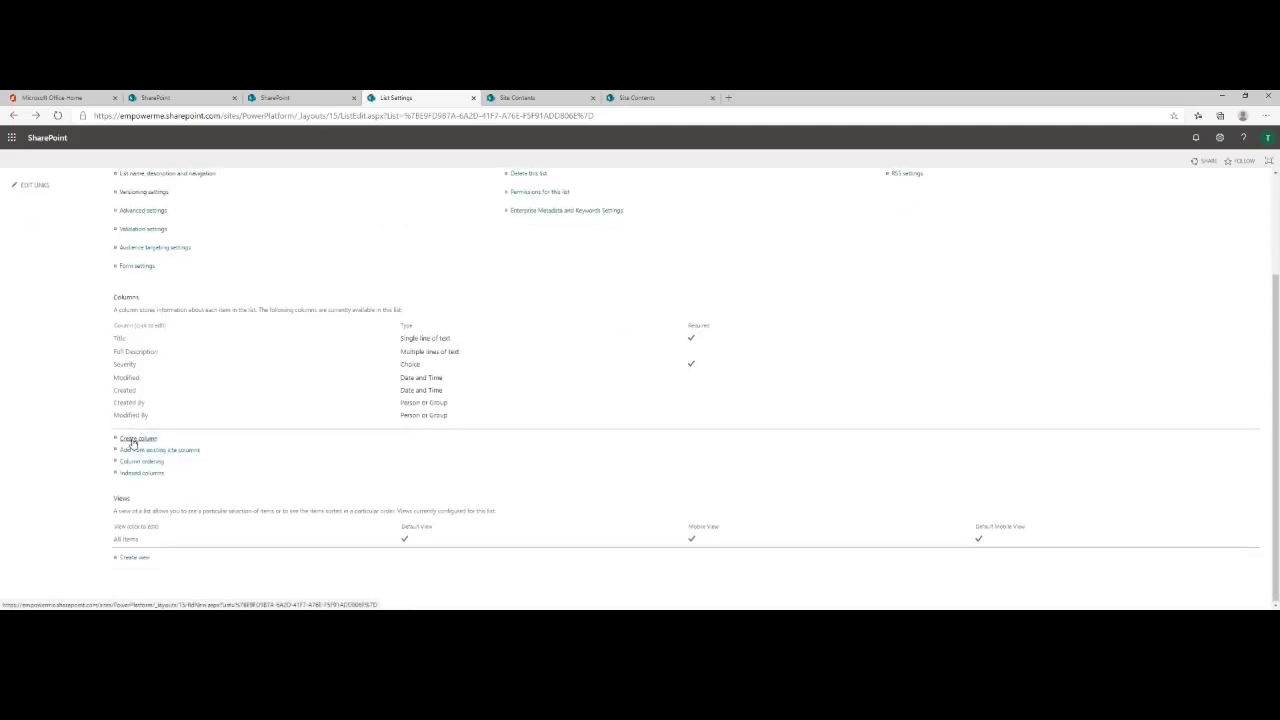
pyautogui.write('Status')
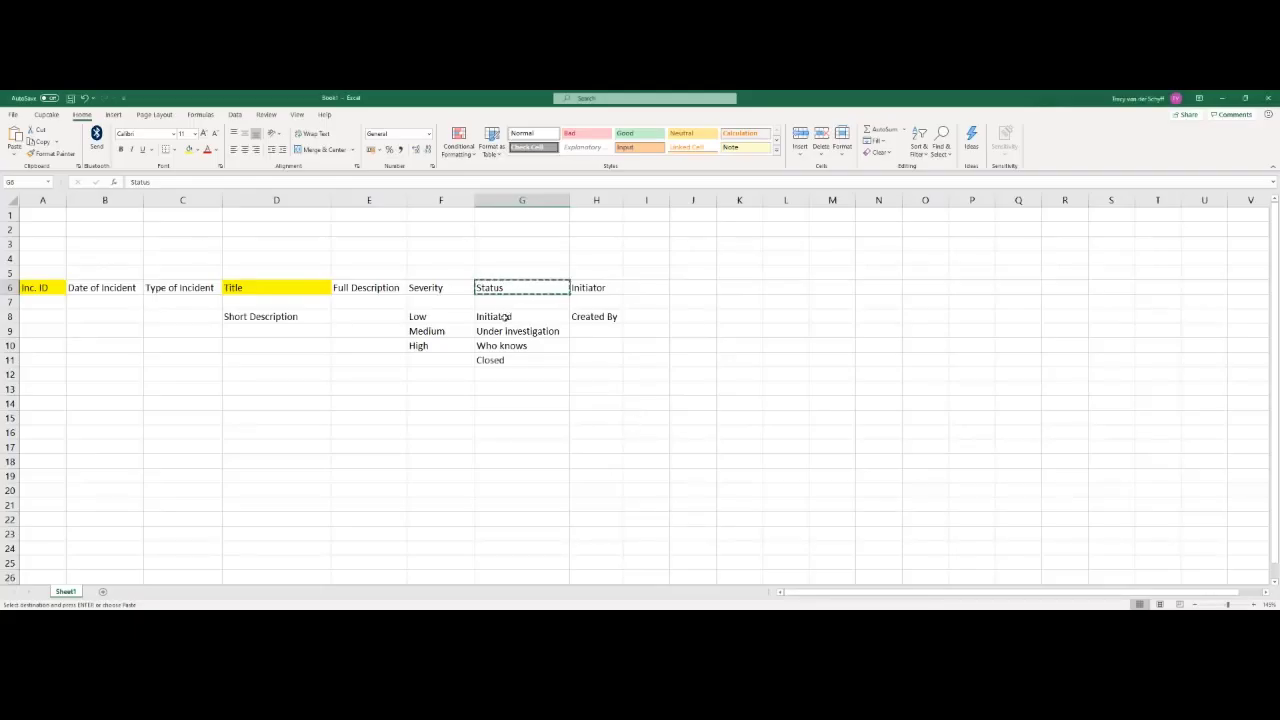
# - Make Status a Choice column with the options Initiated, Under investigation, Who knows and Closed, copied from cells G8 to G11 of the Excel plan
pyautogui.moveTo(505, 316); pyautogui.dragTo(503, 356)
pyautogui.hotkey('ctrl', 'c')
pyautogui.hotkey('alt', 'Tab')
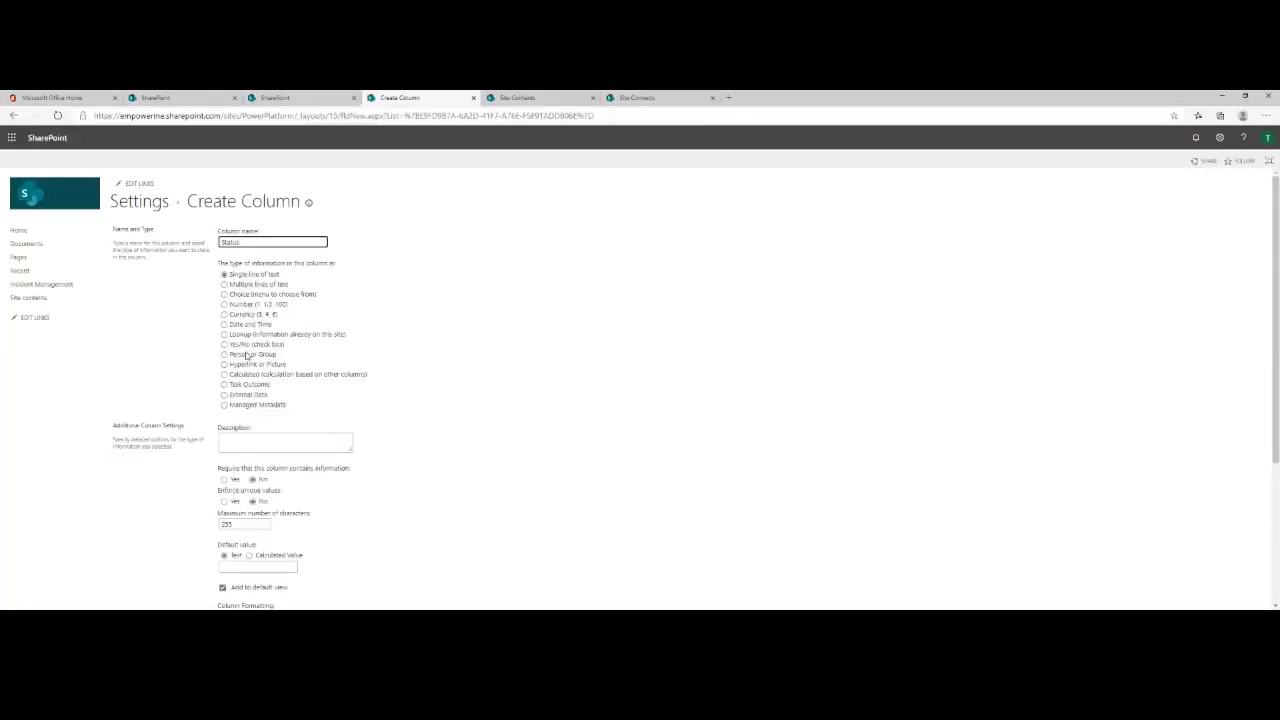
pyautogui.click(226, 295)
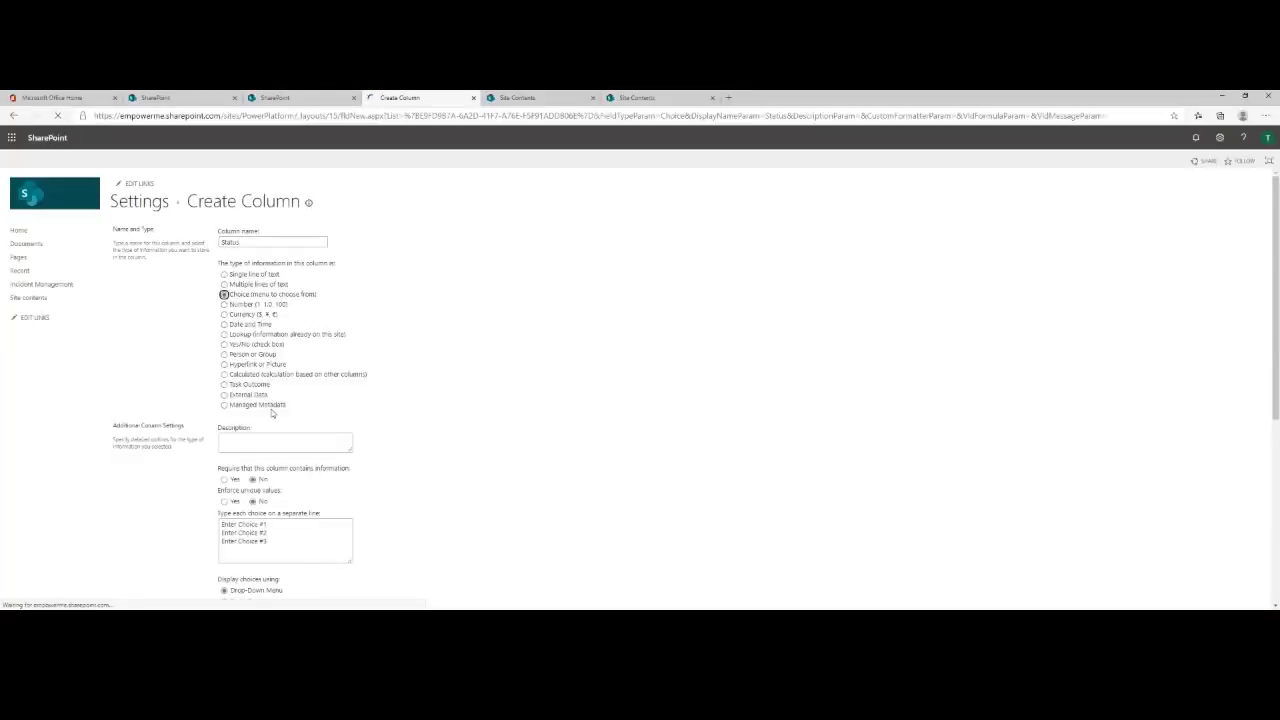
pyautogui.scroll(-1, 290, 453)
pyautogui.moveTo(268, 476); pyautogui.dragTo(206, 437)
pyautogui.hotkey('ctrl', 'v')
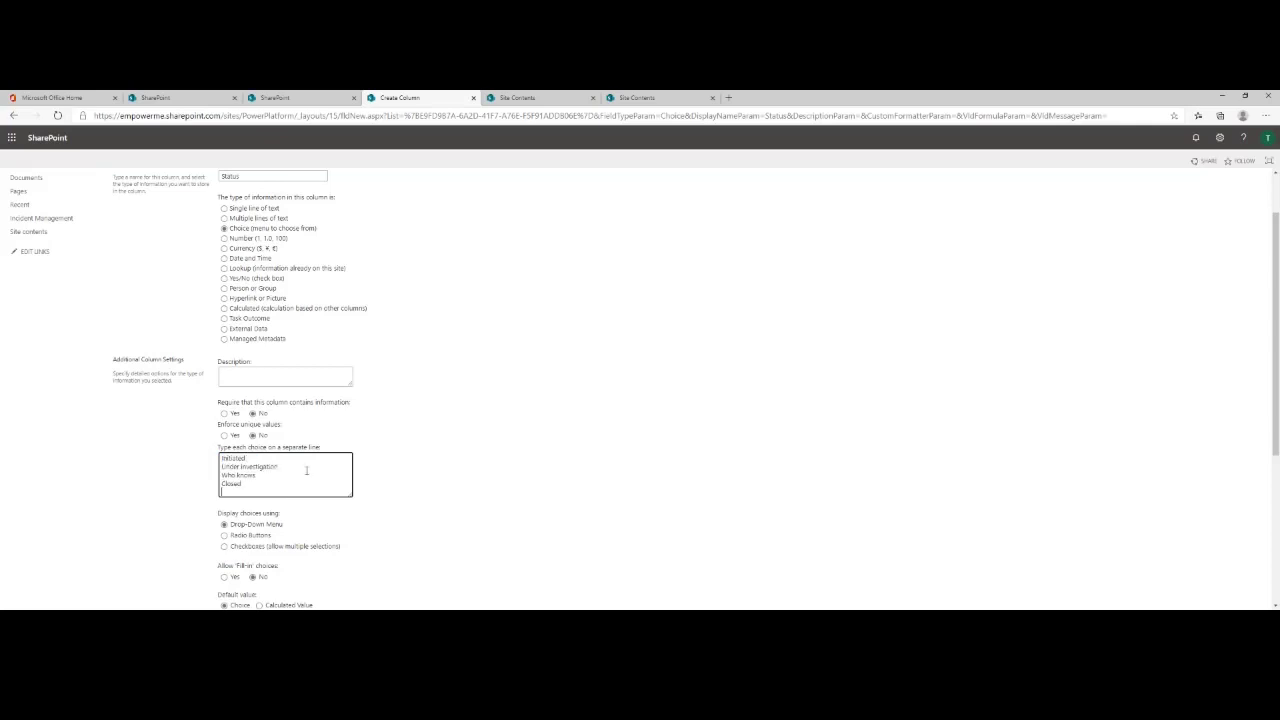
# - Require the Status column to contain information, clear its default value and save the column
pyautogui.click(224, 413)
pyautogui.scroll(2, 472, 397)
pyautogui.scroll(-5, 472, 397)
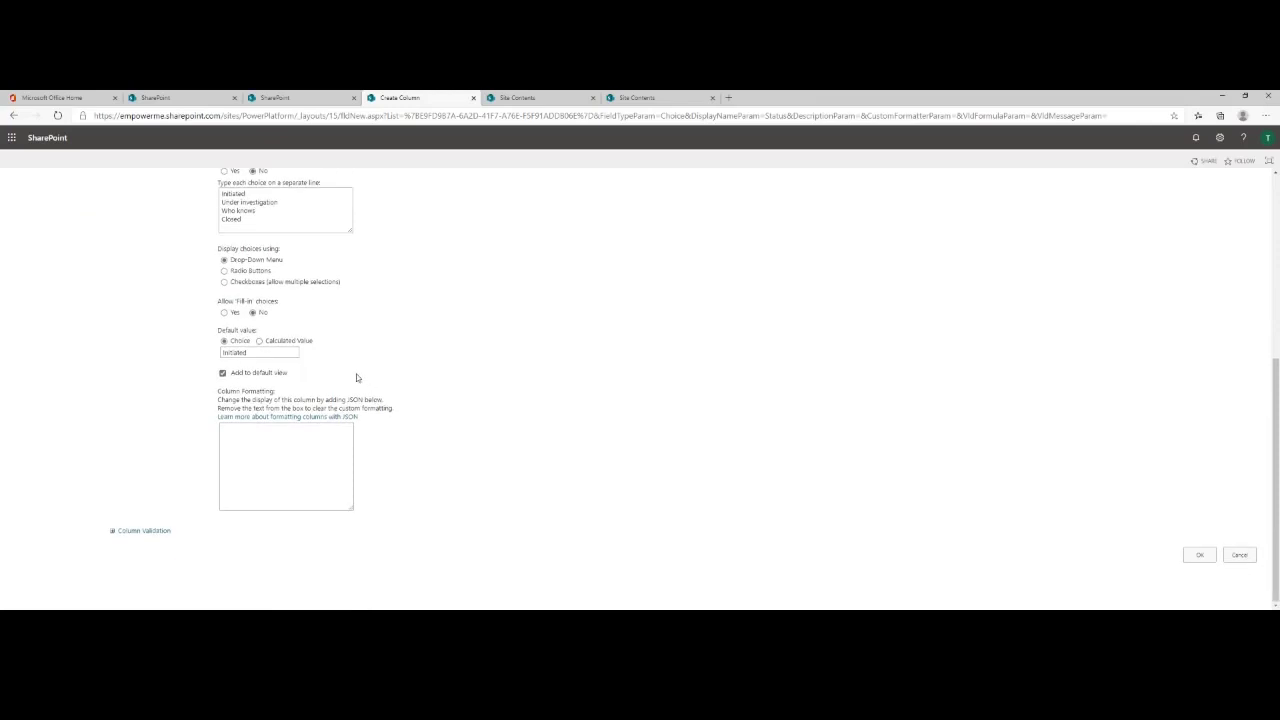
pyautogui.moveTo(284, 352); pyautogui.dragTo(119, 352)
pyautogui.press('Delete')
pyautogui.click(1199, 555)
# - Start another list column named Date of Incident, as planned in Excel, and make it a Date and Time column
pyautogui.hotkey('alt', 'Tab')
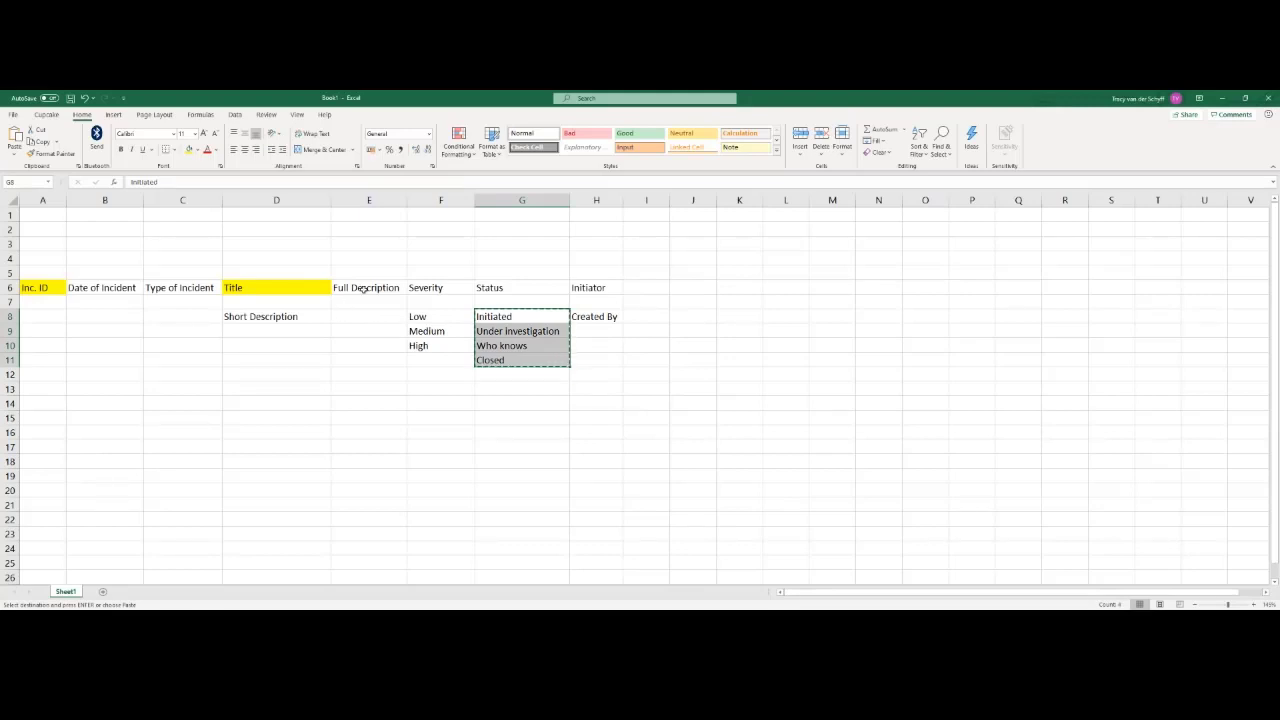
pyautogui.hotkey('alt', 'Tab')
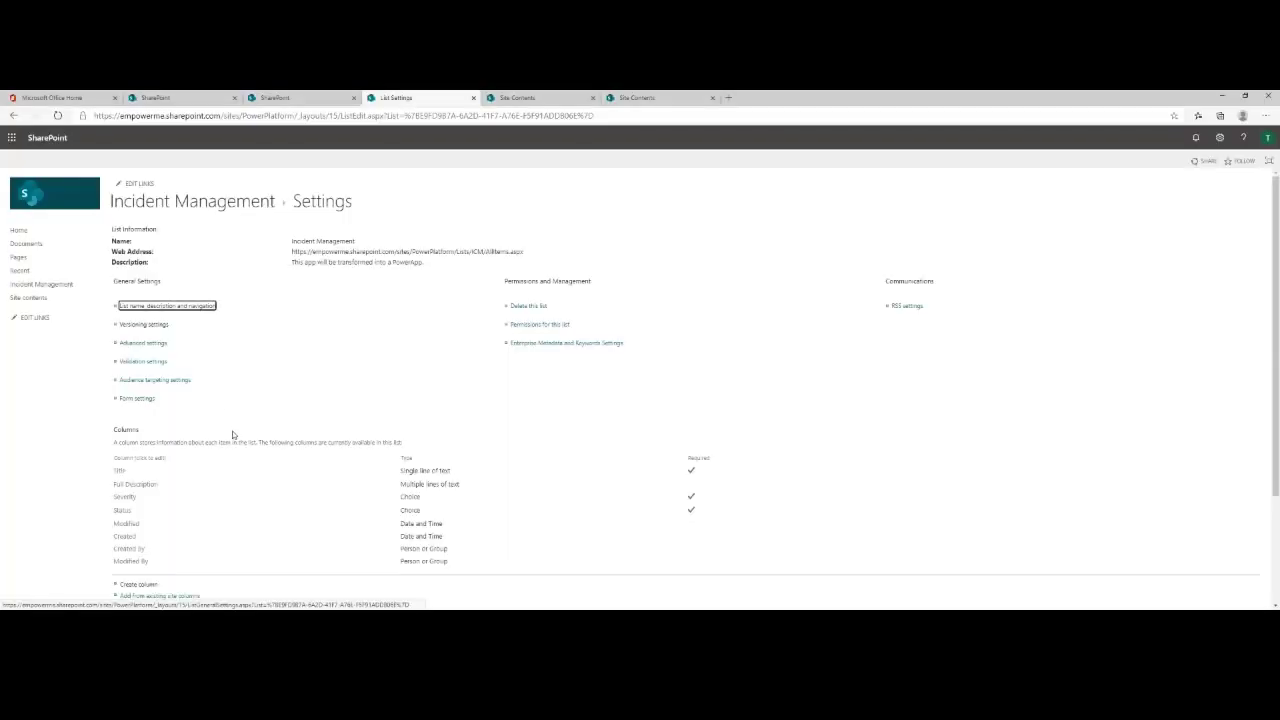
pyautogui.scroll(-3, 197, 486)
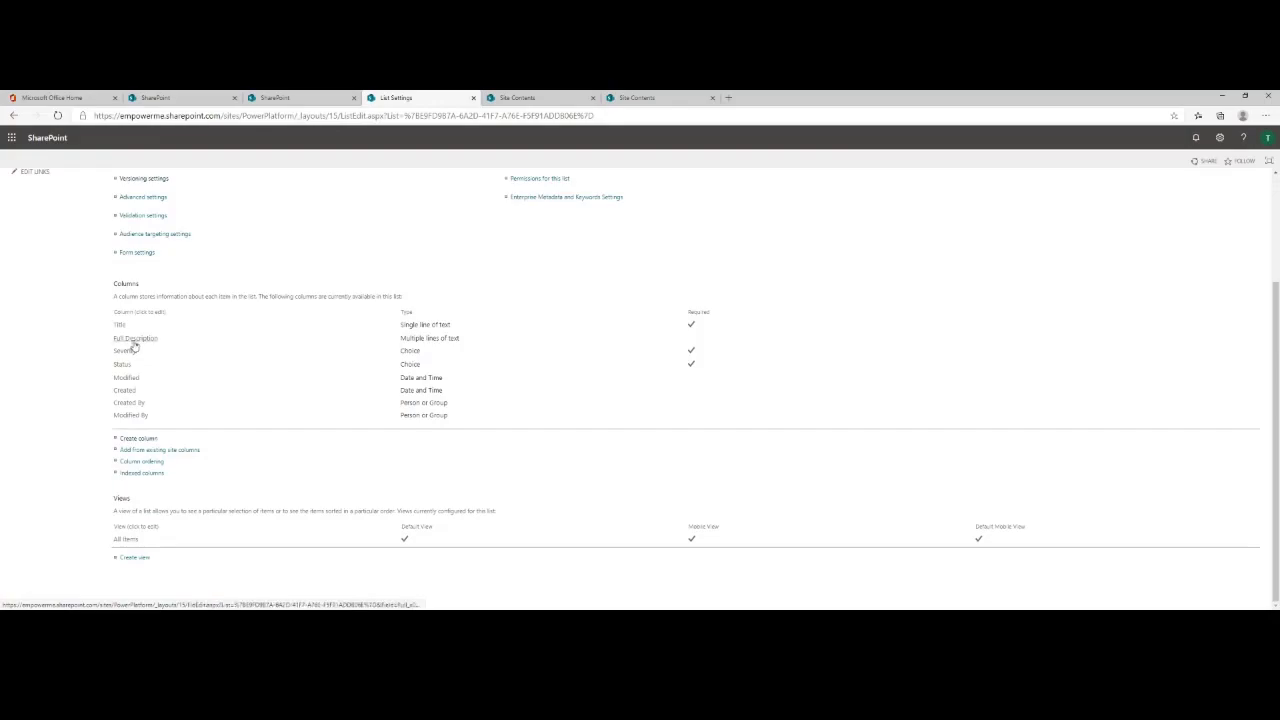
pyautogui.hotkey('alt', 'Tab')
pyautogui.hotkey('alt', 'Tab')
pyautogui.click(146, 440)
pyautogui.click(269, 242)
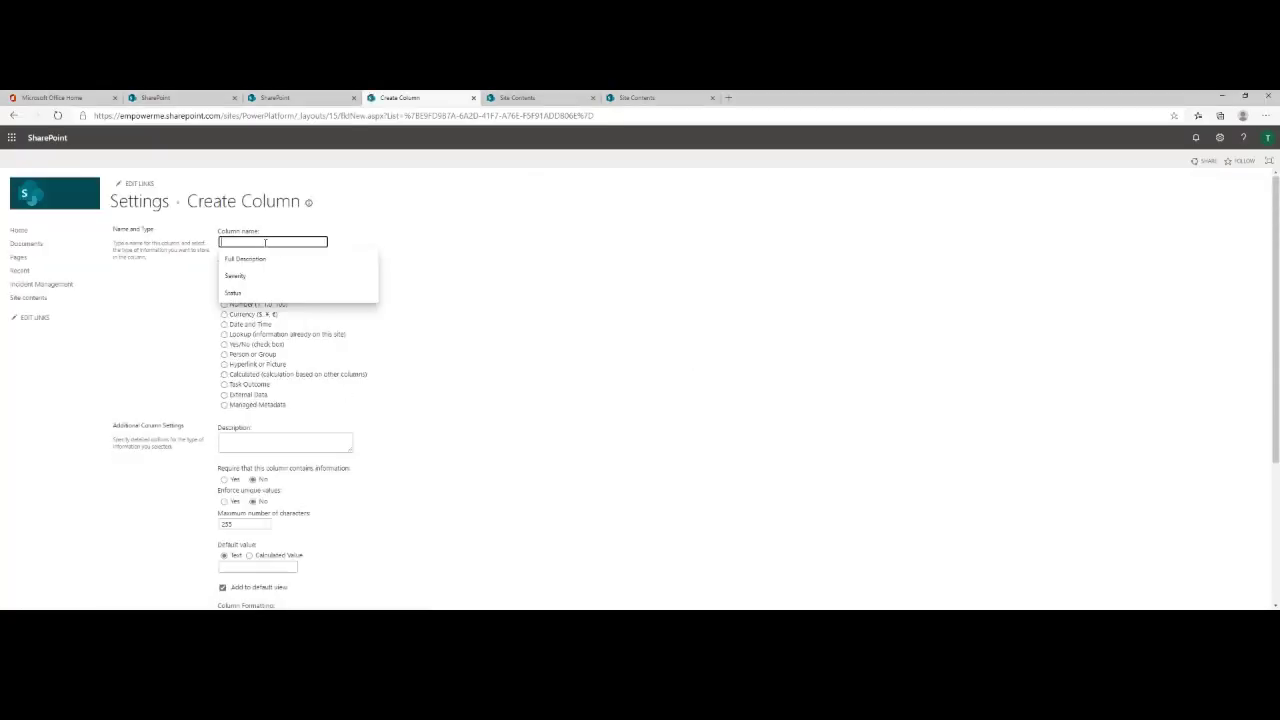
pyautogui.write('Date of Incident')
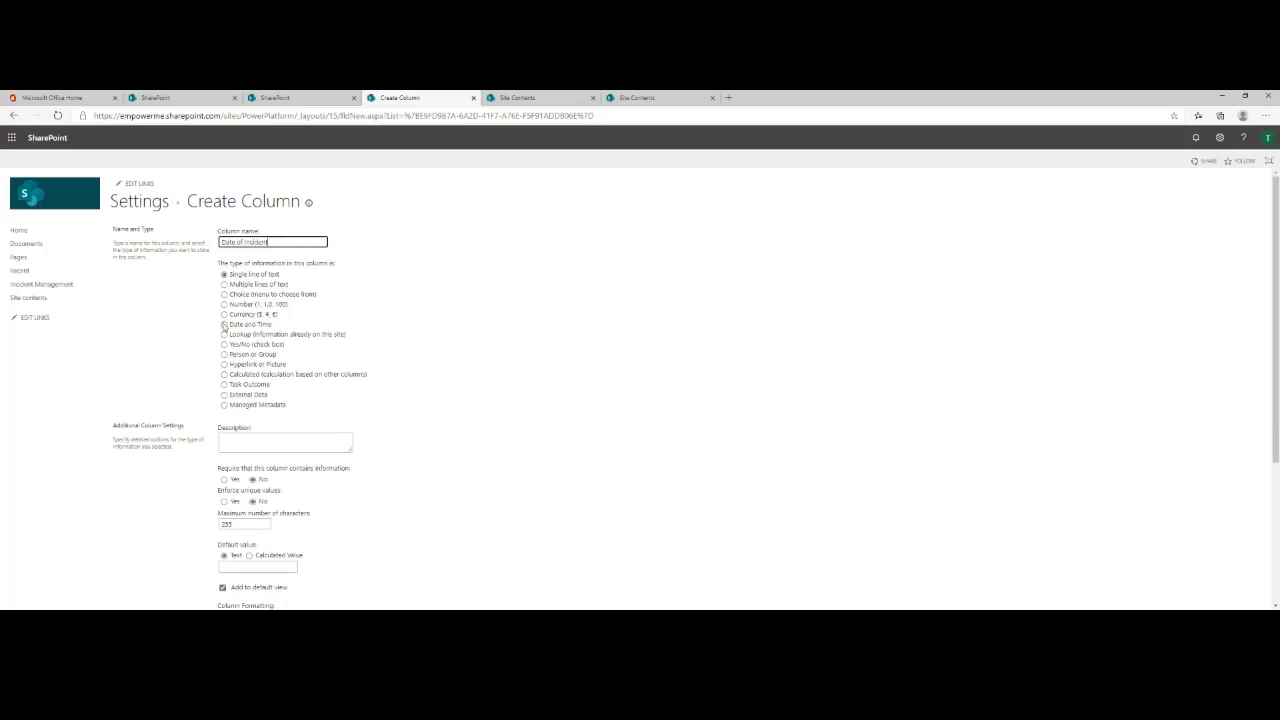
pyautogui.click(224, 324)
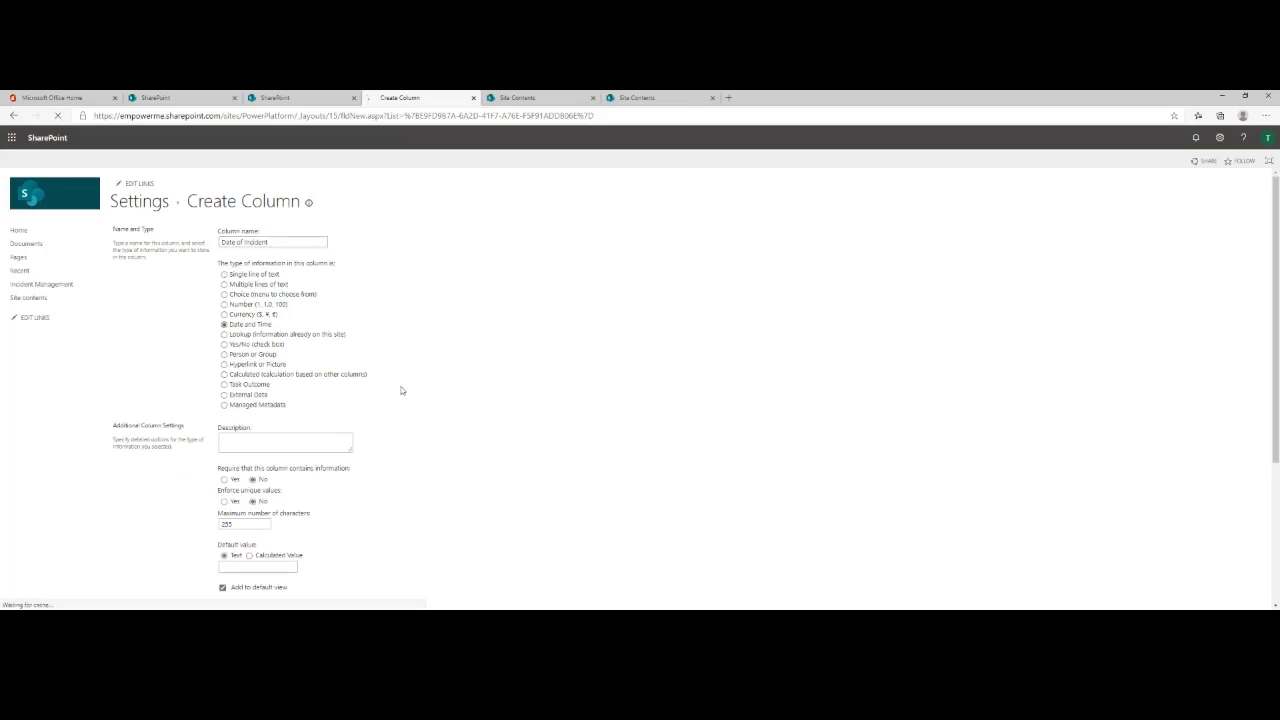
# - Require the Date of Incident column to contain information and save the column
pyautogui.click(224, 479)
pyautogui.scroll(-3, 683, 471)
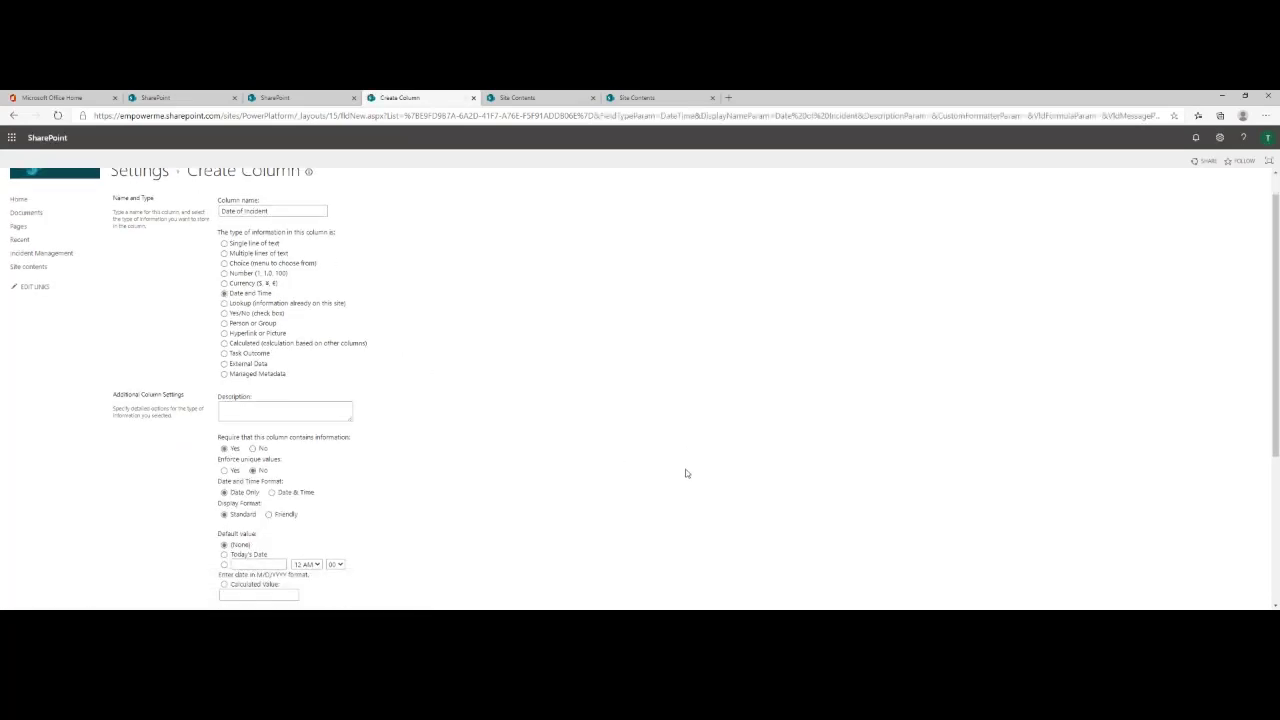
pyautogui.click(1197, 555)
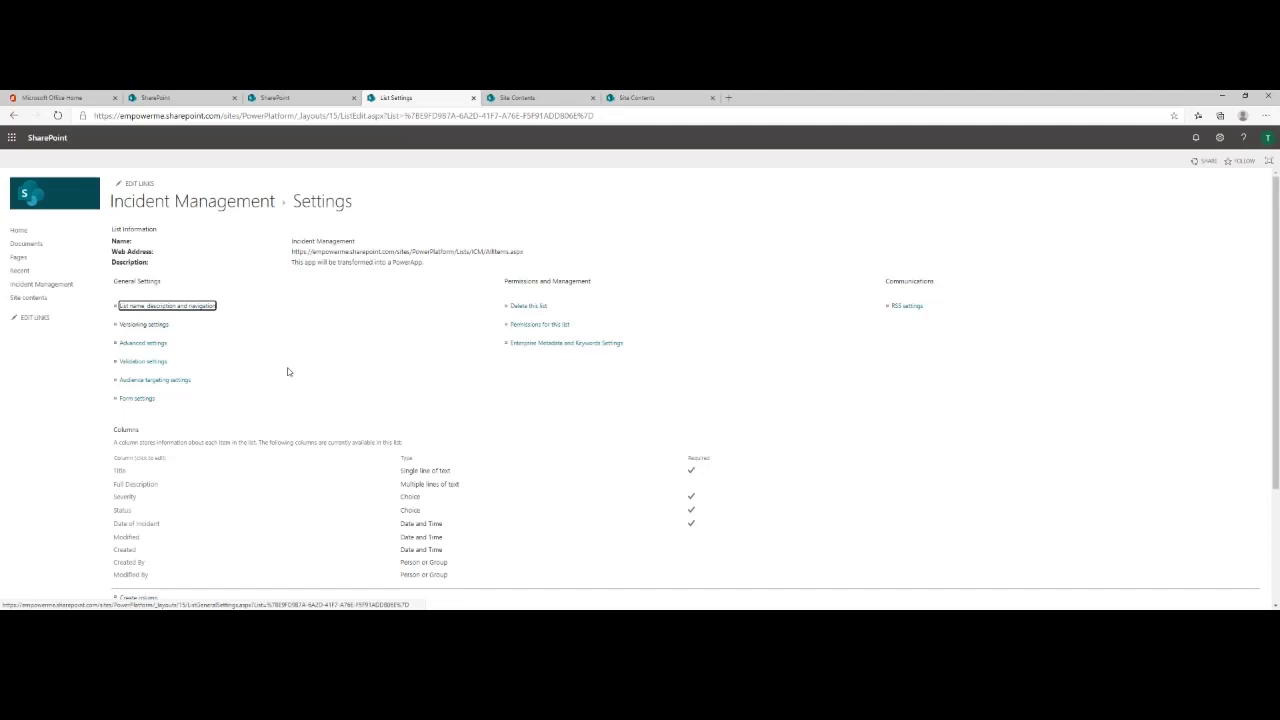
# - Check the Incident Management list's columns against the column plan in Excel and return to the list
pyautogui.scroll(-3, 287, 372)
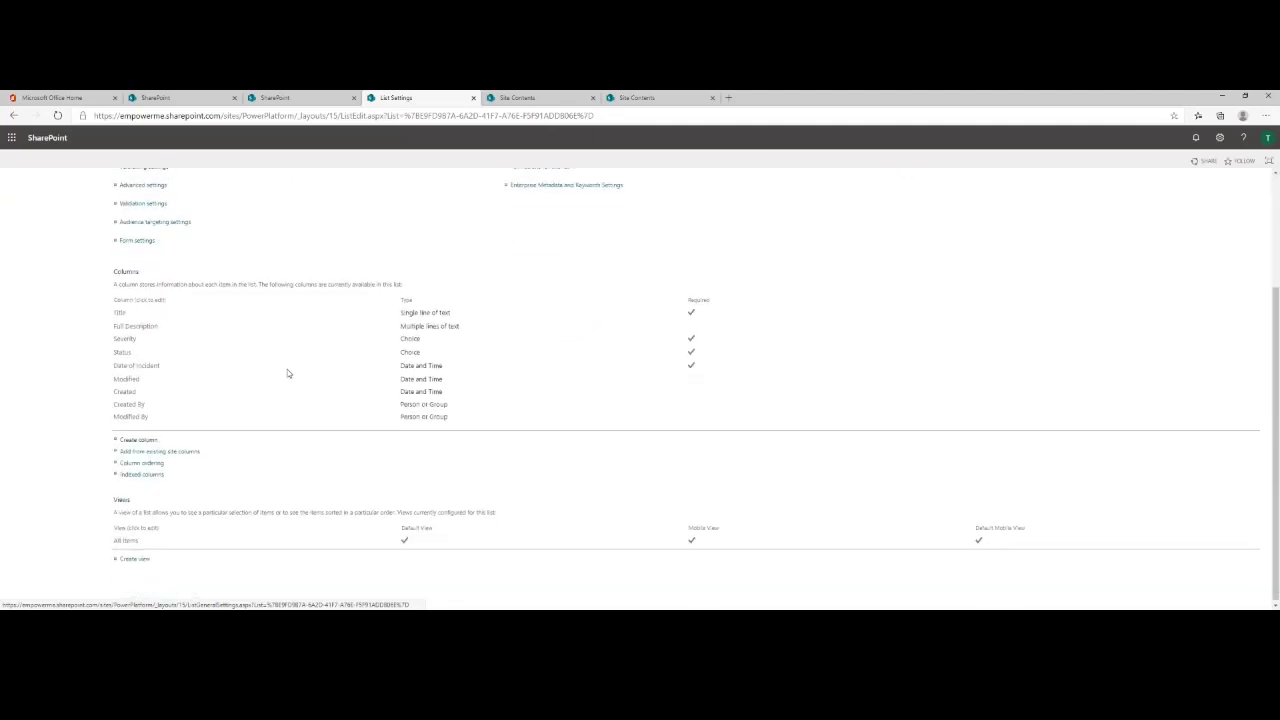
pyautogui.scroll(3, 287, 373)
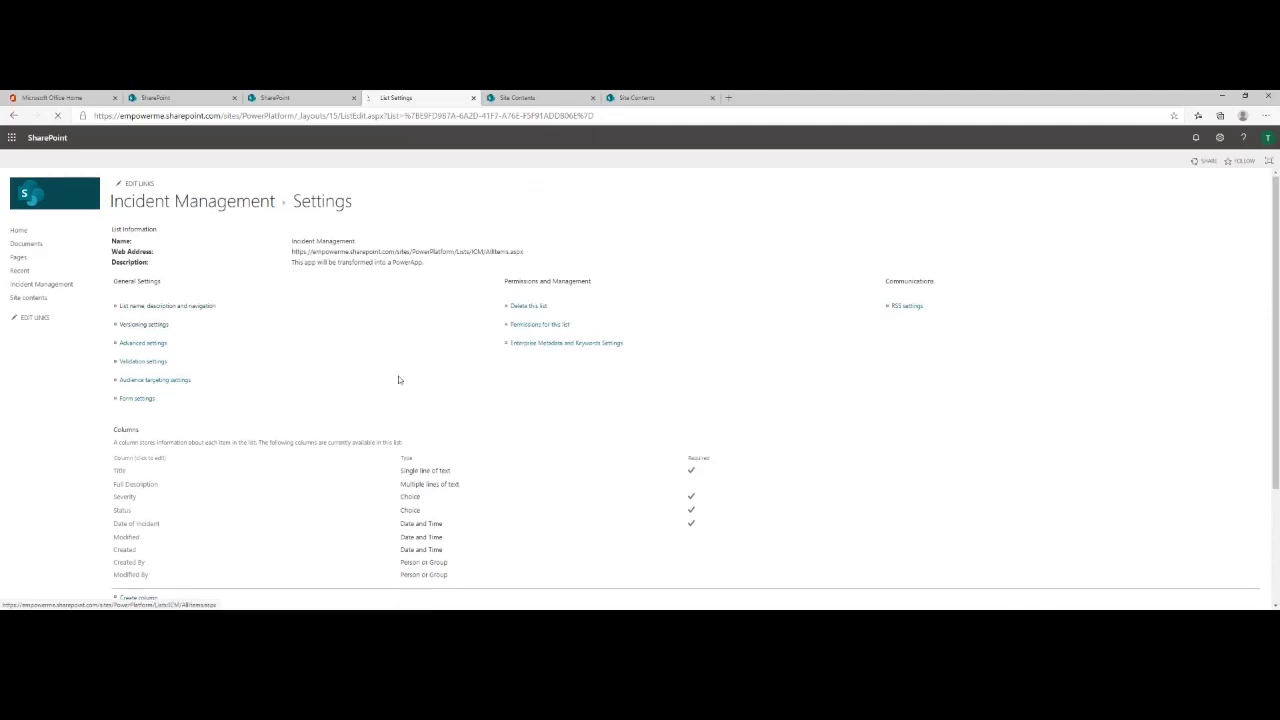
pyautogui.hotkey('alt', 'Tab')
pyautogui.click(295, 374)
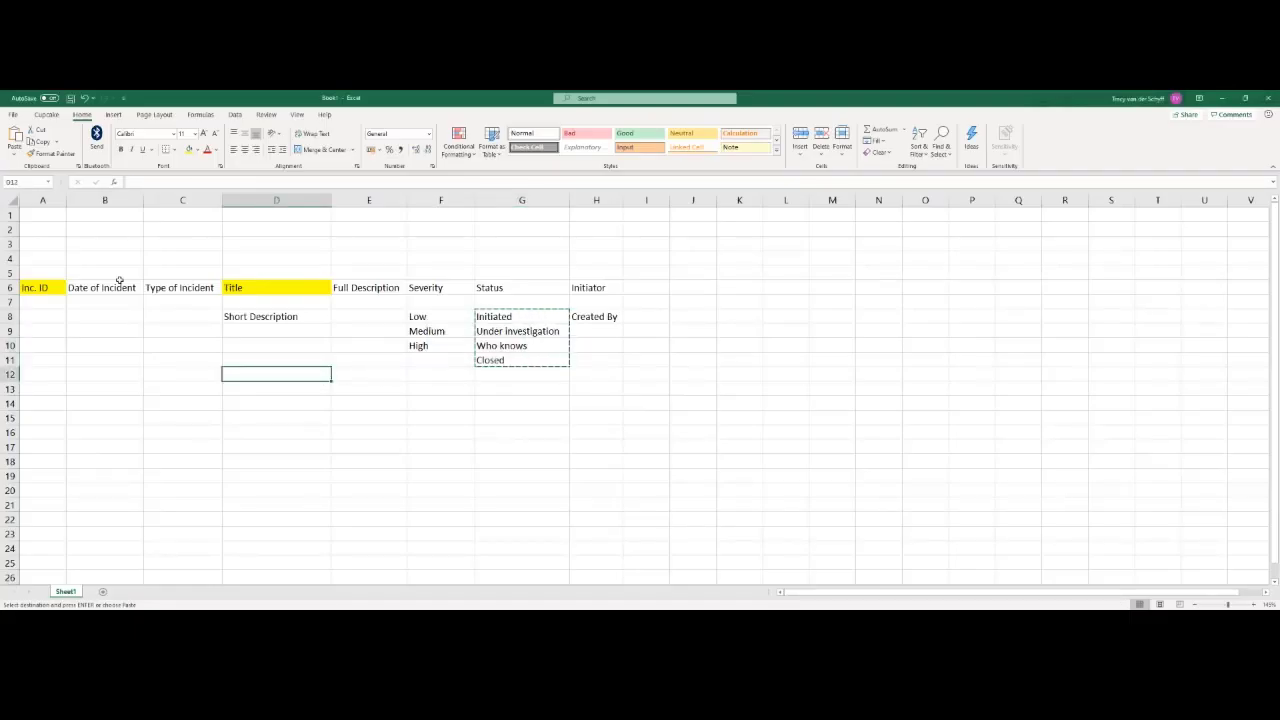
pyautogui.hotkey('alt', 'Tab')
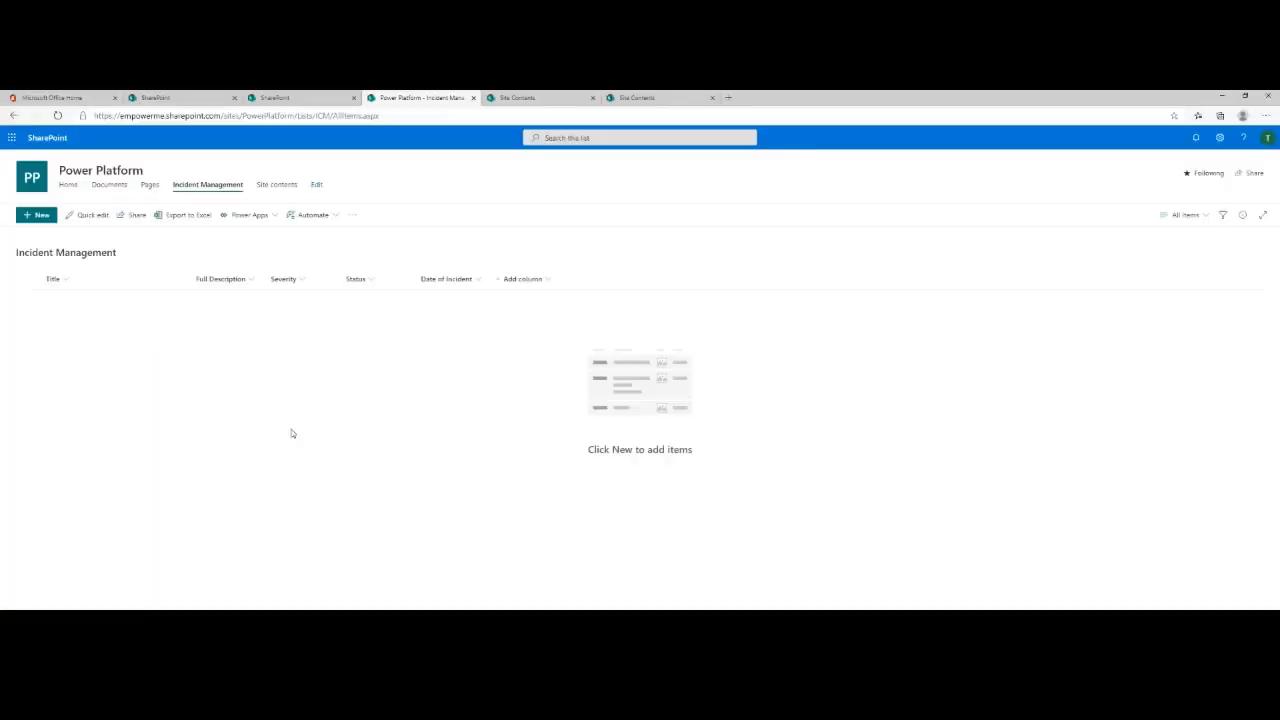
# - Examine the field order in the Incident Management list's column ordering settings and leave without saving
pyautogui.click(1219, 137)
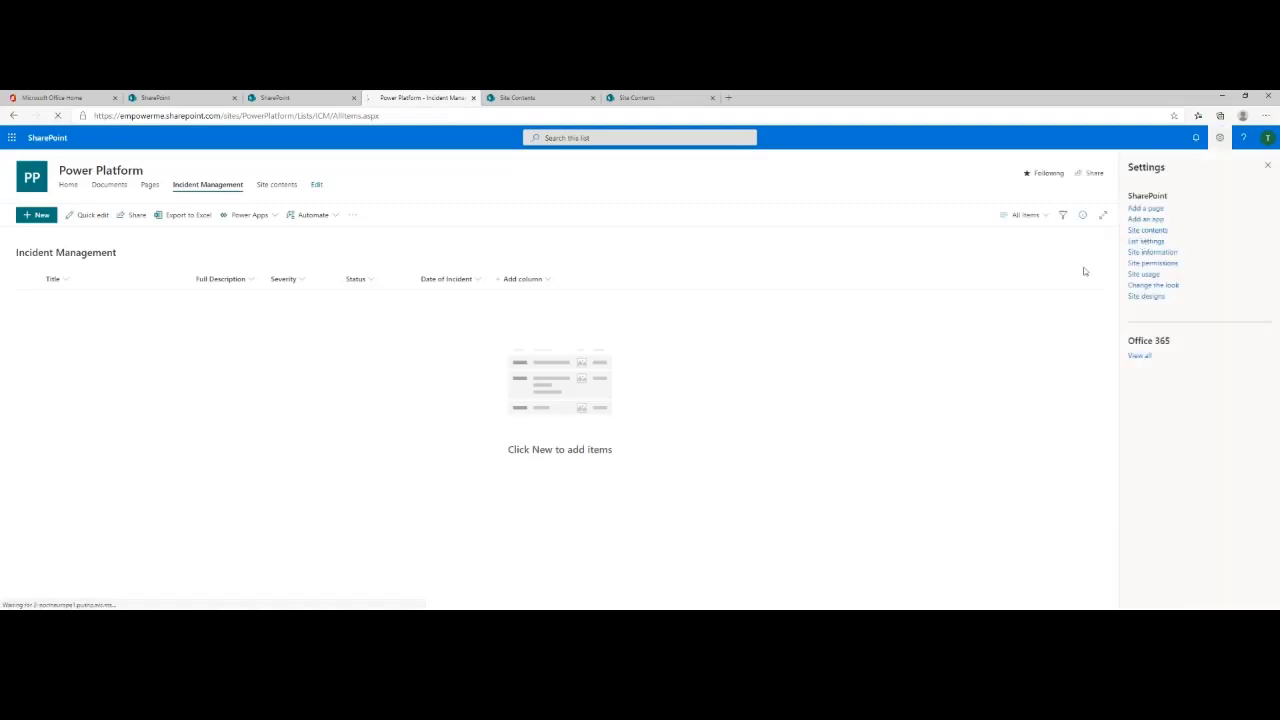
pyautogui.scroll(-2, 175, 440)
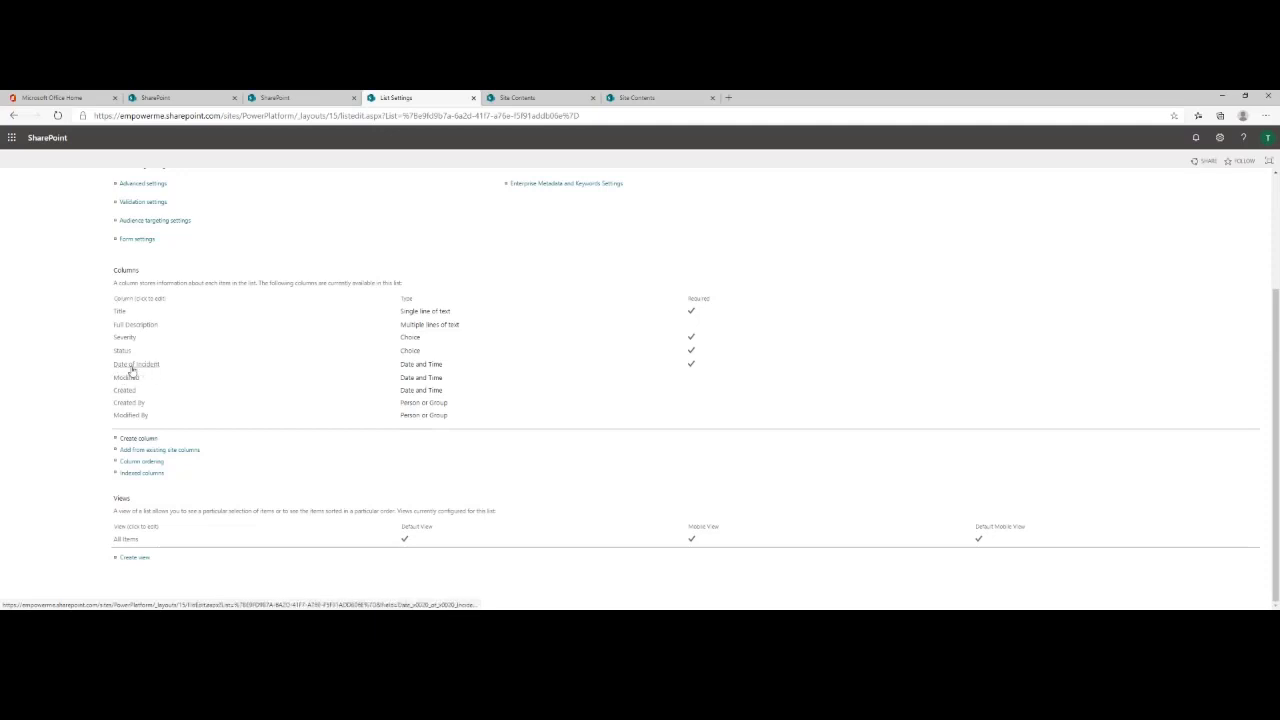
pyautogui.click(143, 462)
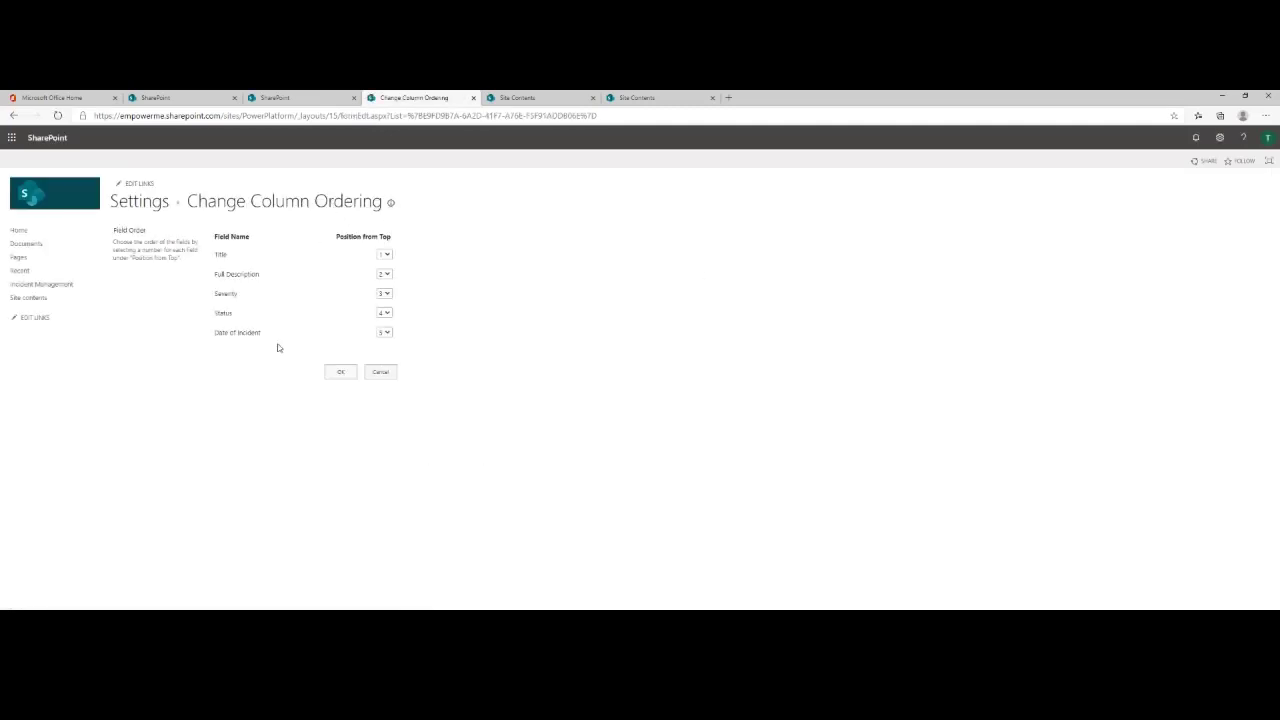
pyautogui.click(381, 373)
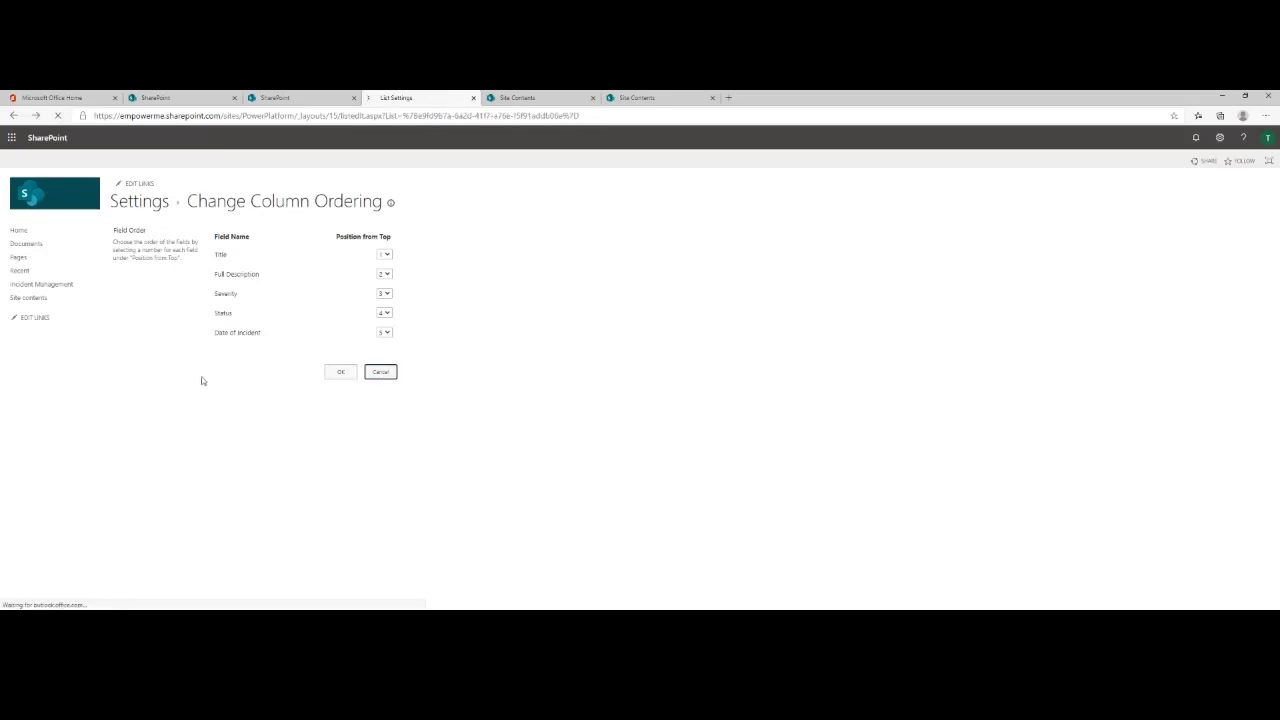
# - Check the order of the fields in the Incident Management list's new item form and cancel the form
pyautogui.click(155, 204)
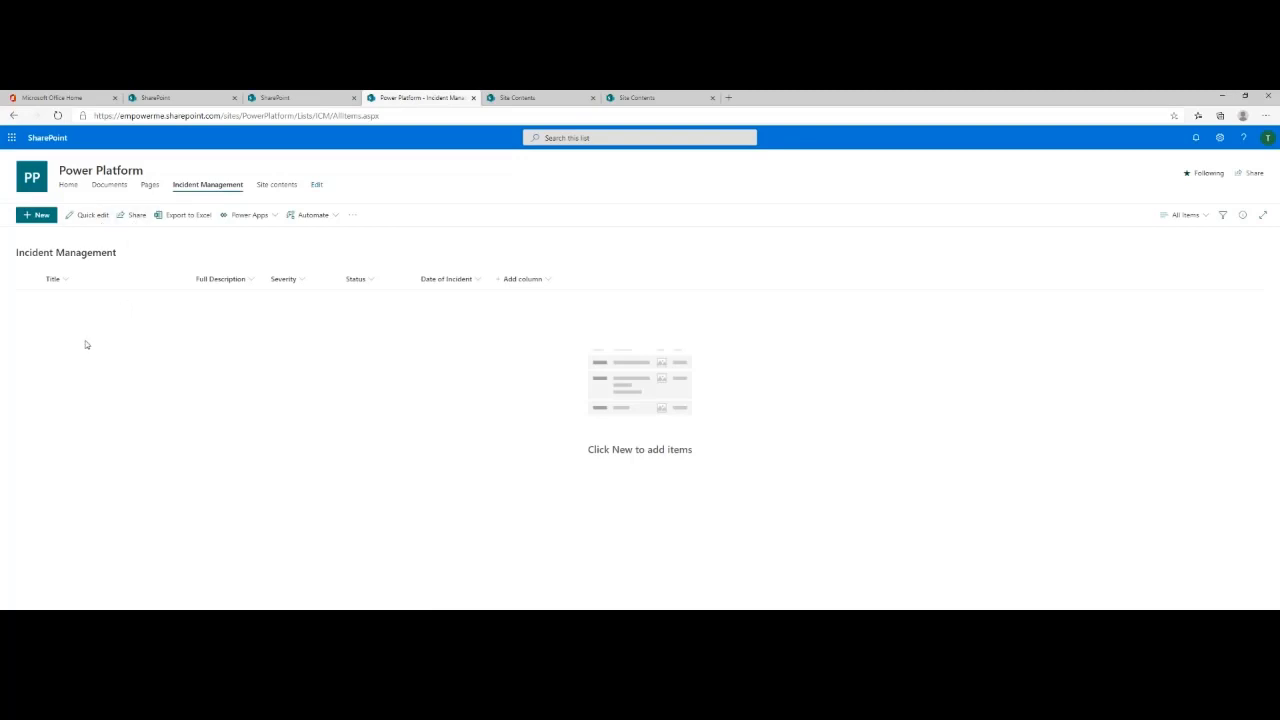
pyautogui.click(32, 216)
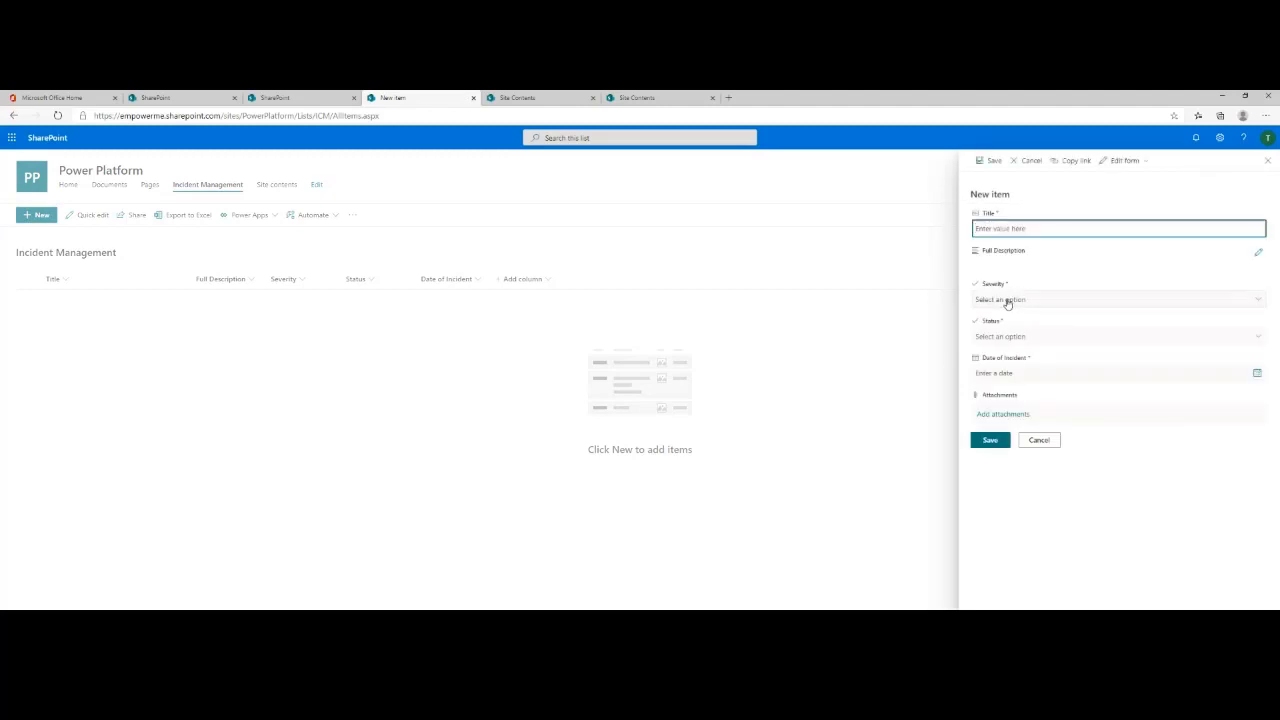
pyautogui.click(1036, 441)
# - Move Date of Incident to position 1 in the list's column ordering and save the order
pyautogui.click(1219, 137)
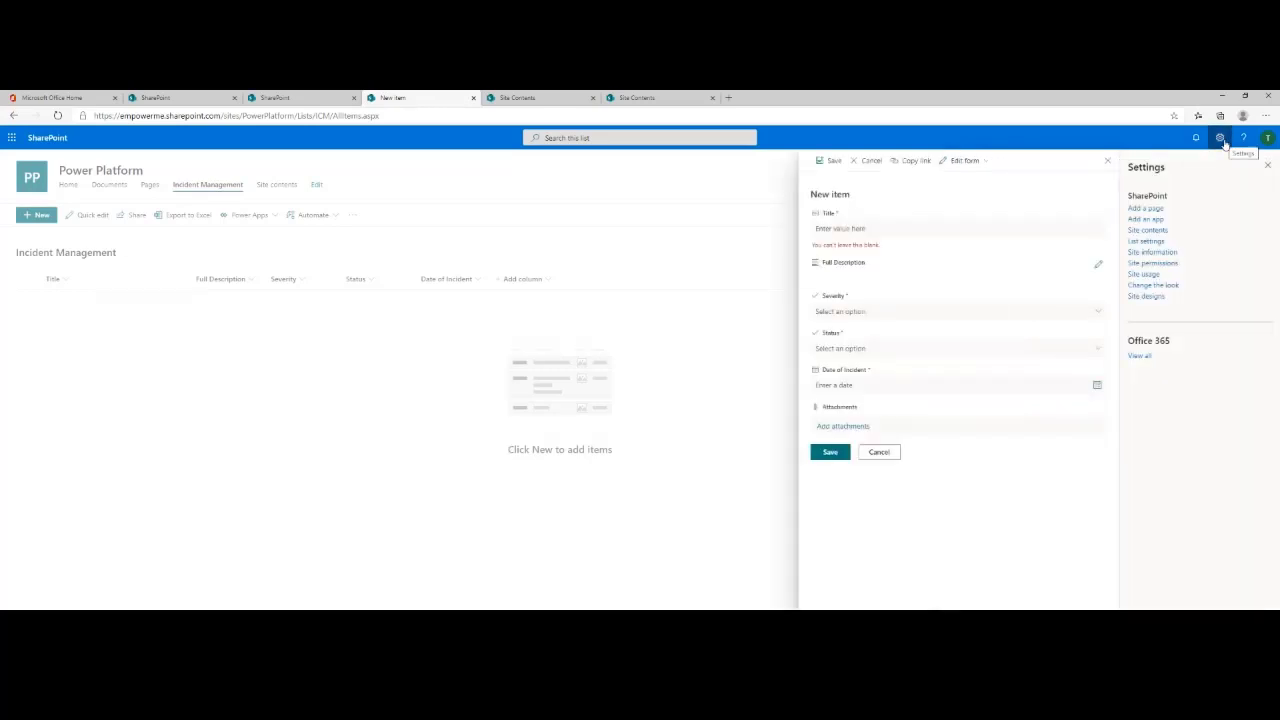
pyautogui.click(1146, 241)
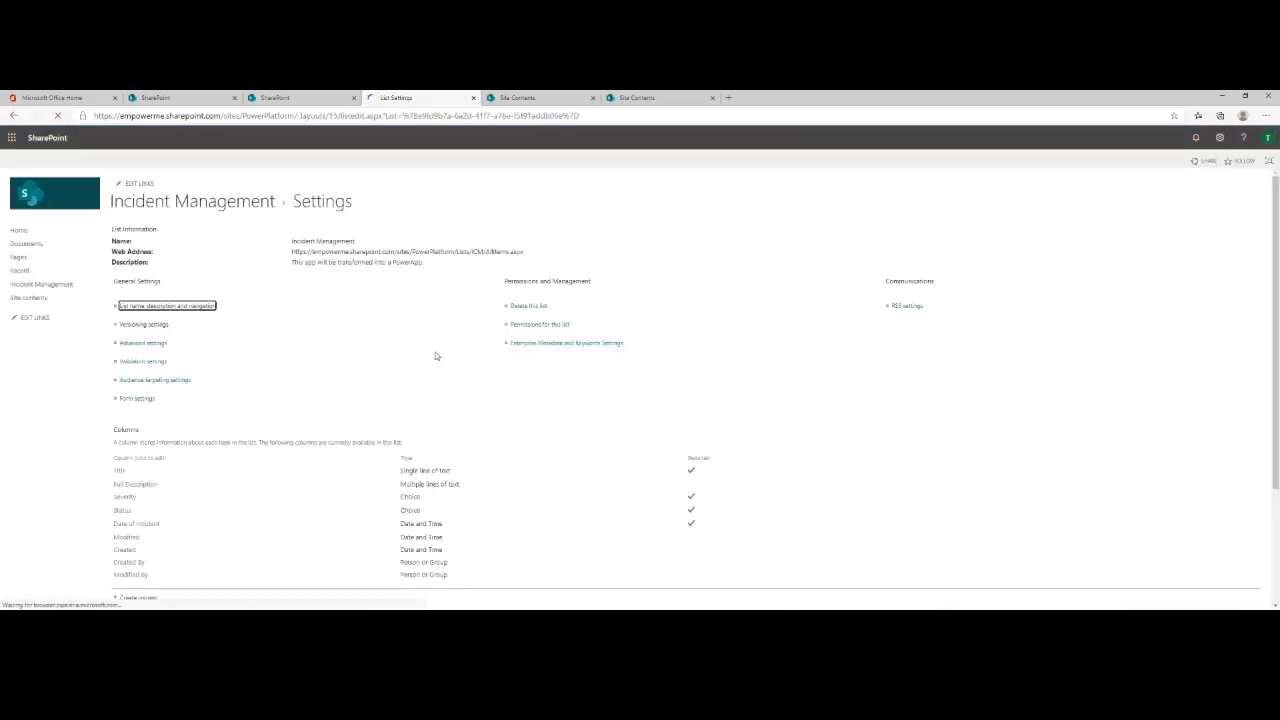
pyautogui.scroll(-3, 241, 410)
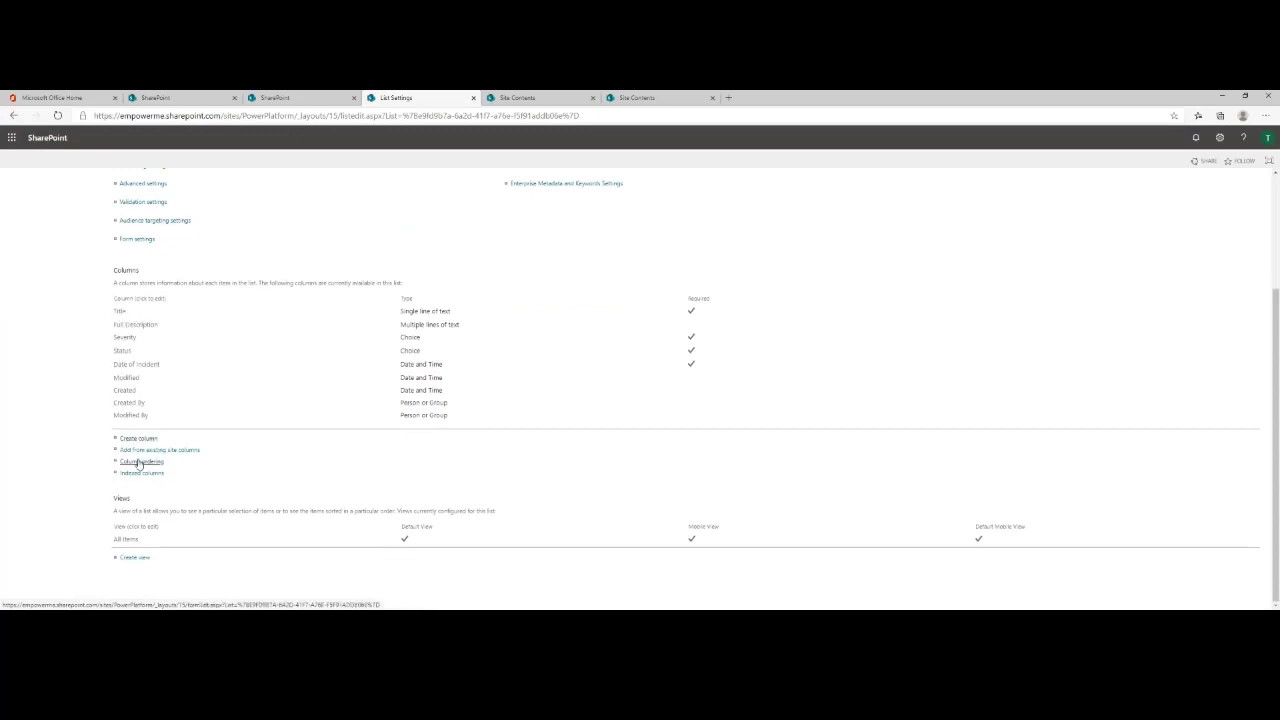
pyautogui.click(138, 463)
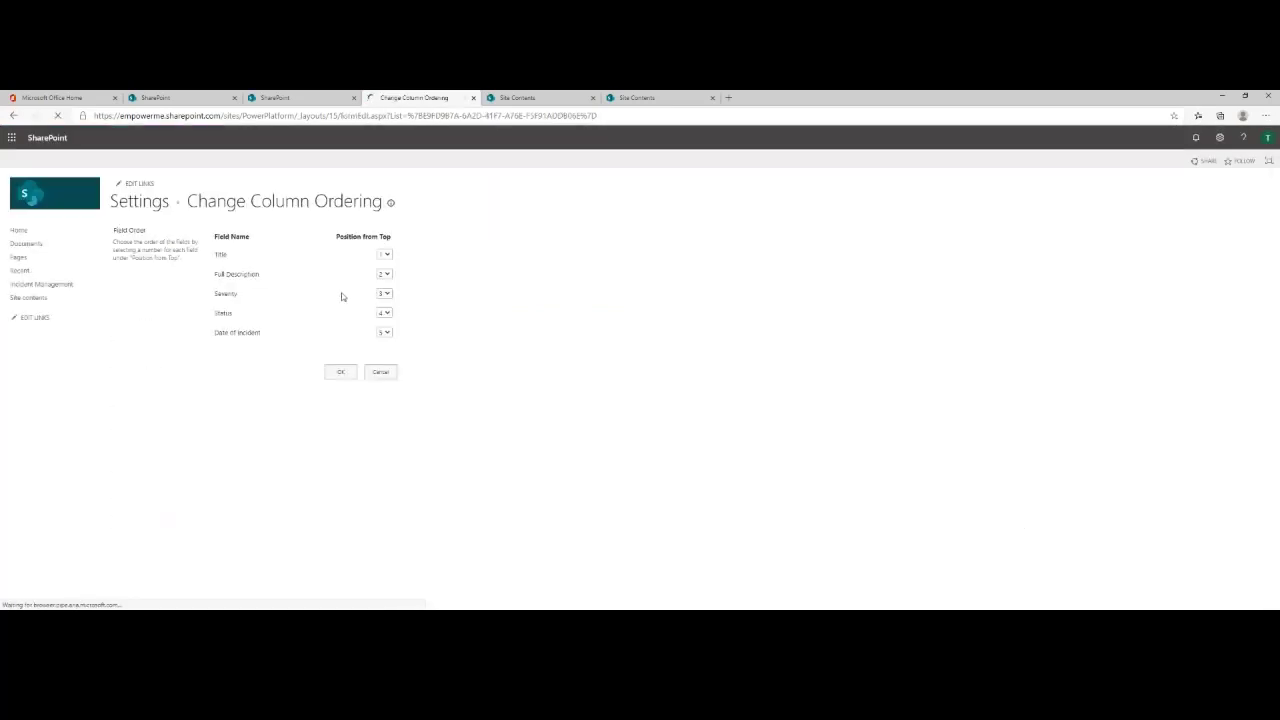
pyautogui.click(388, 335)
pyautogui.click(385, 342)
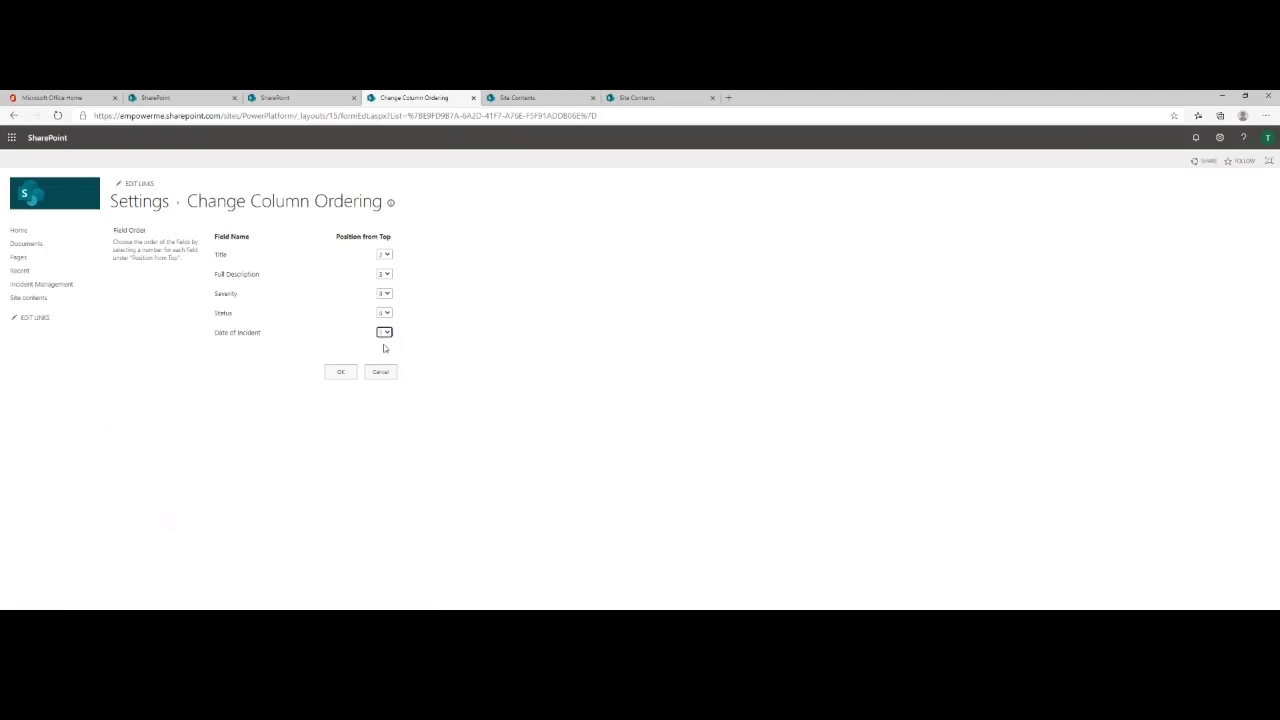
pyautogui.click(340, 371)
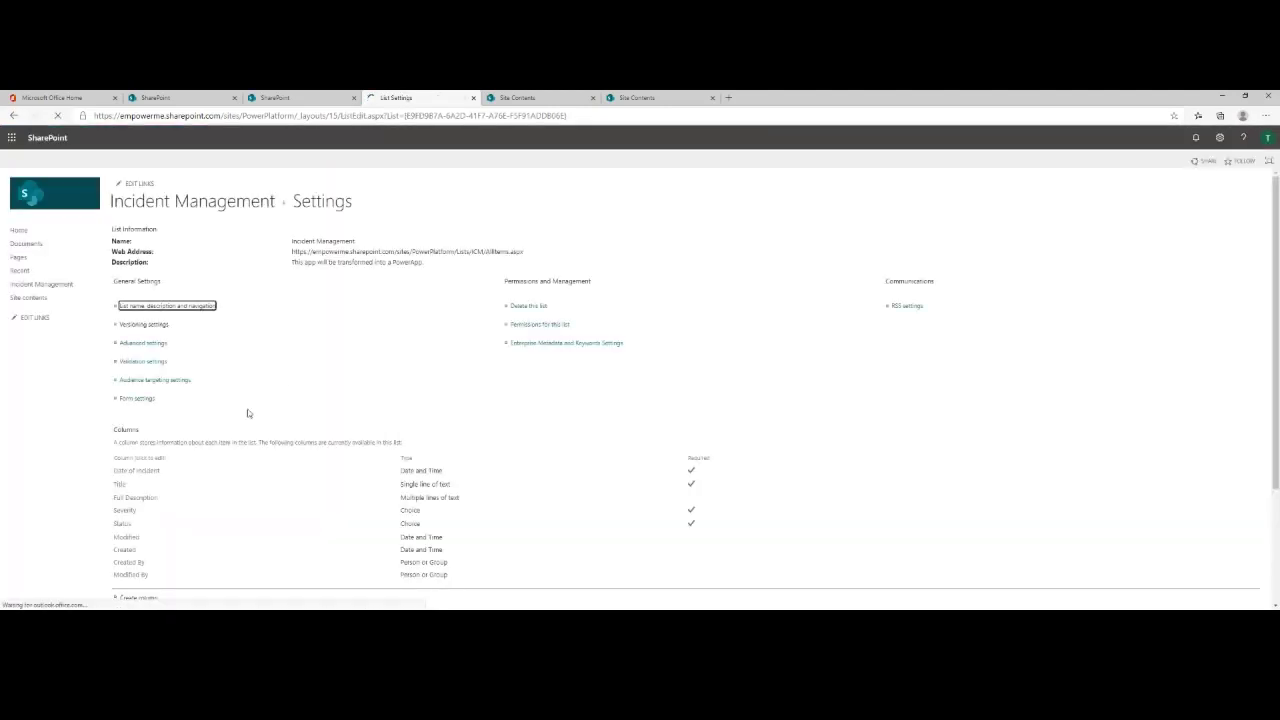
# - Start a new item in the Incident Management list with Date of Incident 8/27/2020 and title "Awesome Webinar"
pyautogui.click(140, 204)
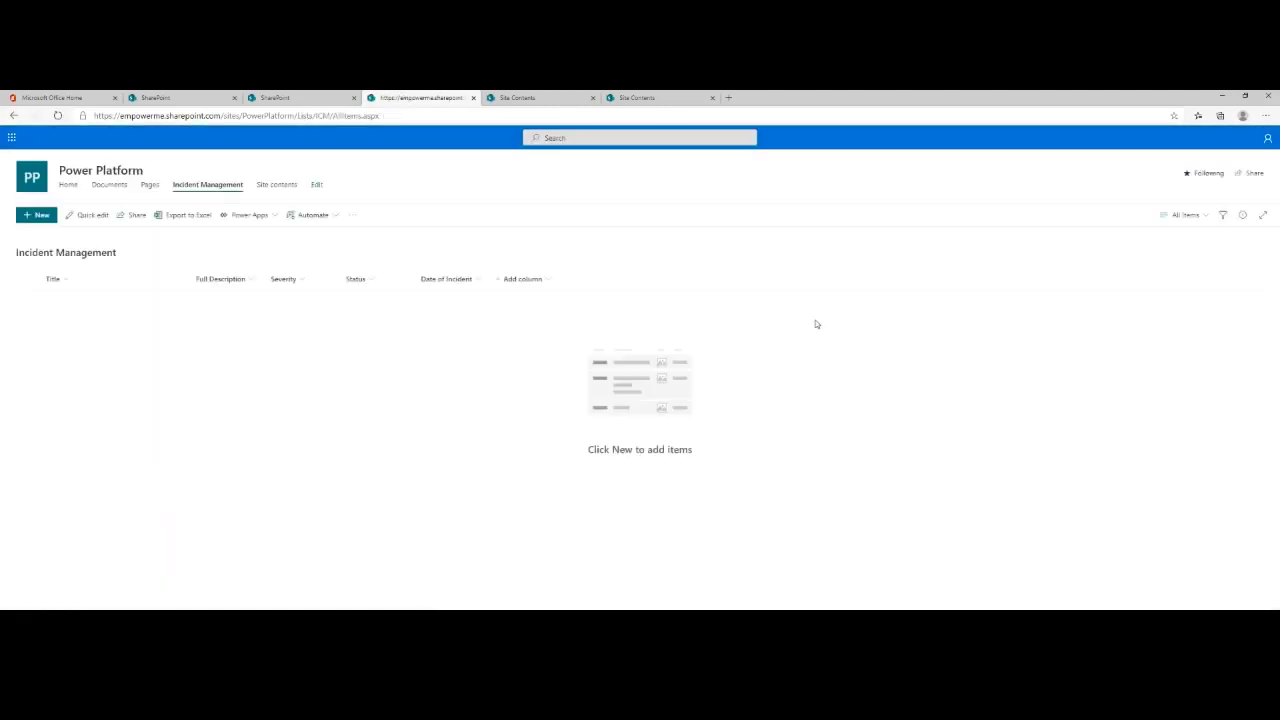
pyautogui.click(40, 215)
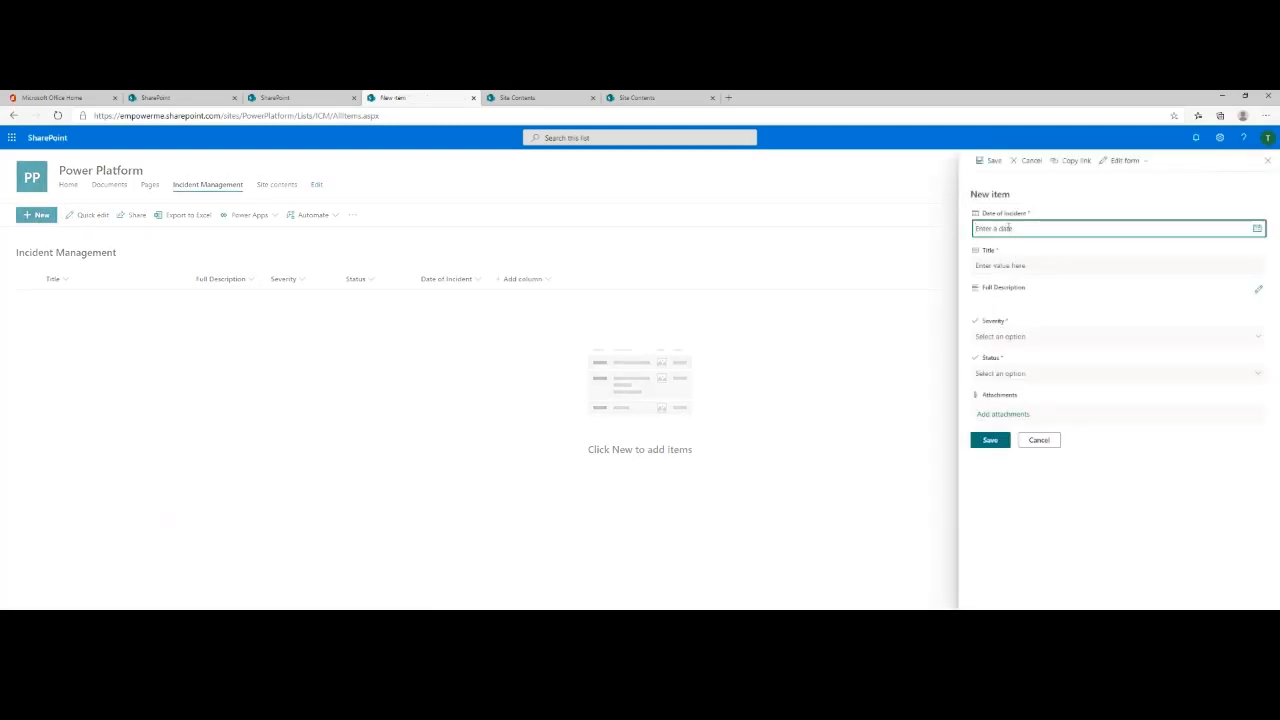
pyautogui.click(1255, 229)
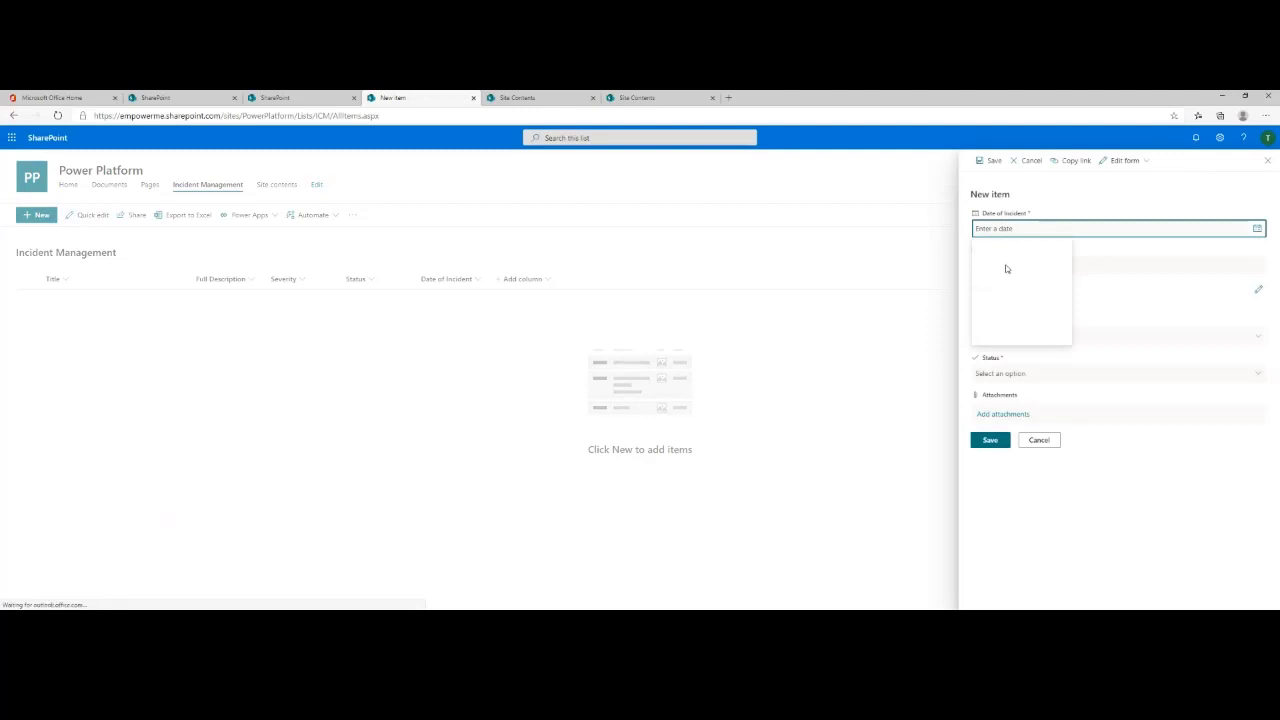
pyautogui.click(1034, 320)
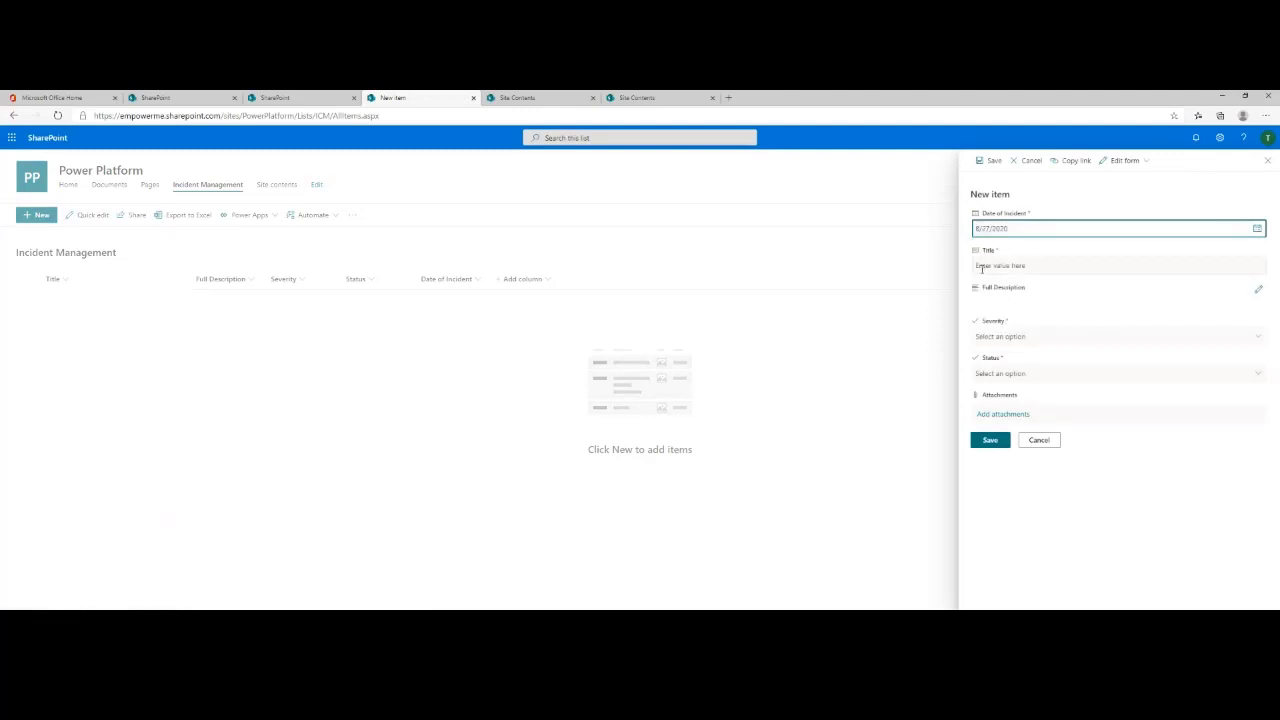
pyautogui.click(985, 266)
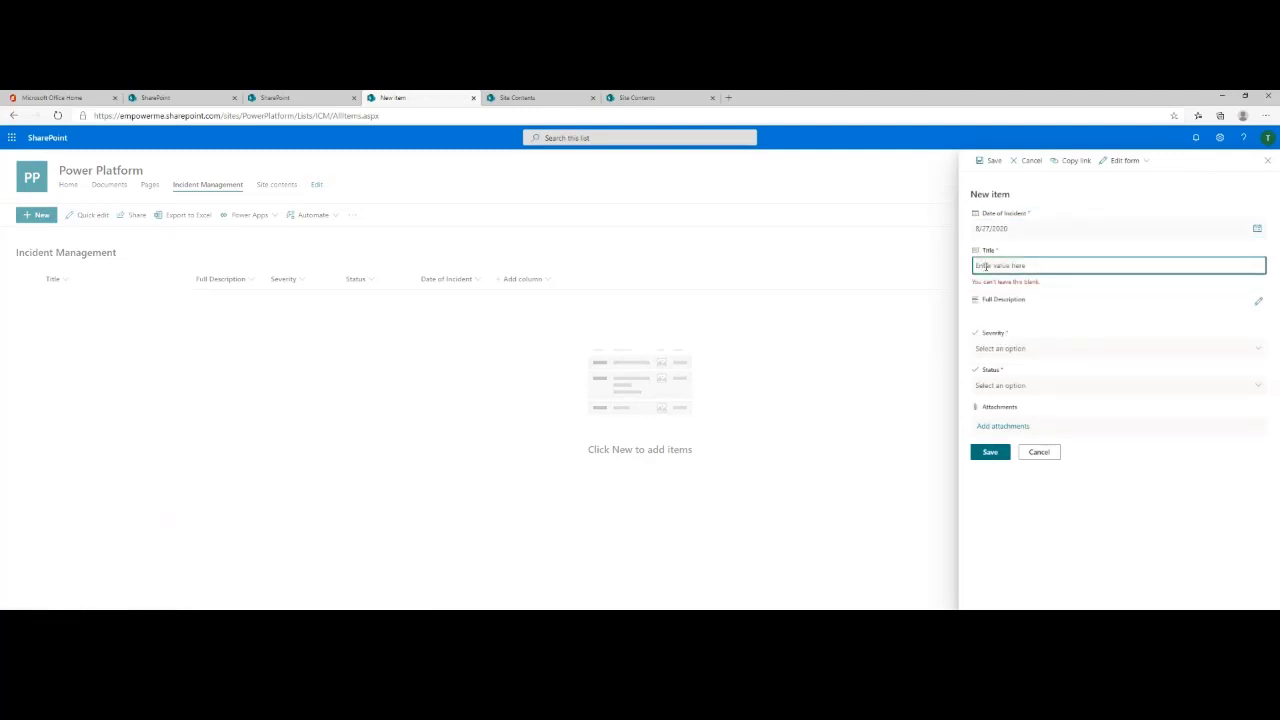
pyautogui.write('Awesome Webinar')
# - Enter a short sentence about the awesome webinar as the new item's Full Description and save the text
pyautogui.click(1003, 316)
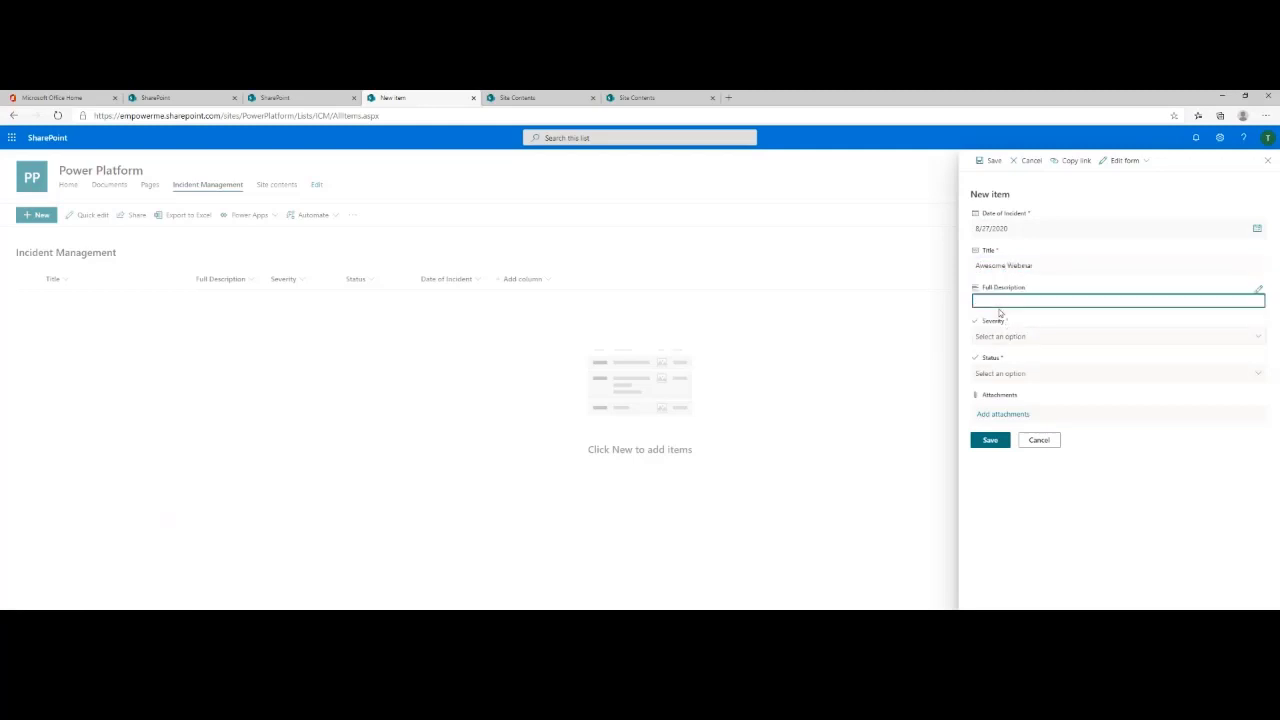
pyautogui.click(1258, 290)
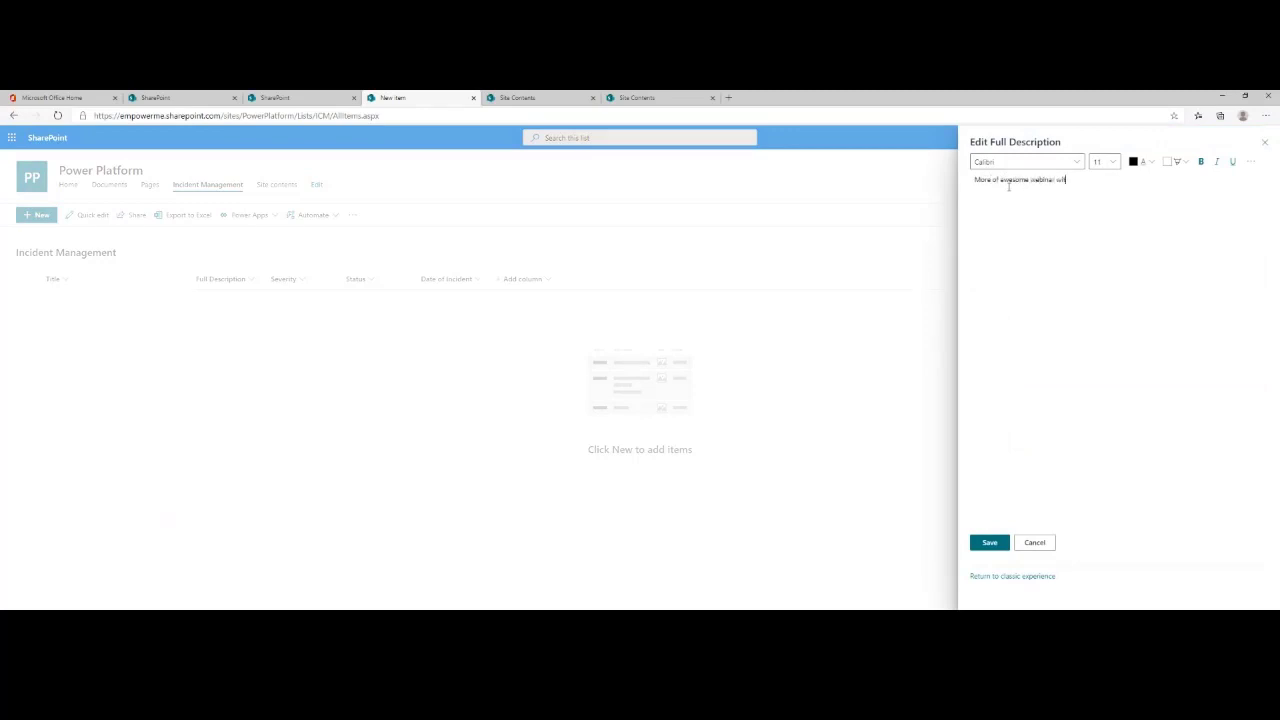
pyautogui.click(990, 543)
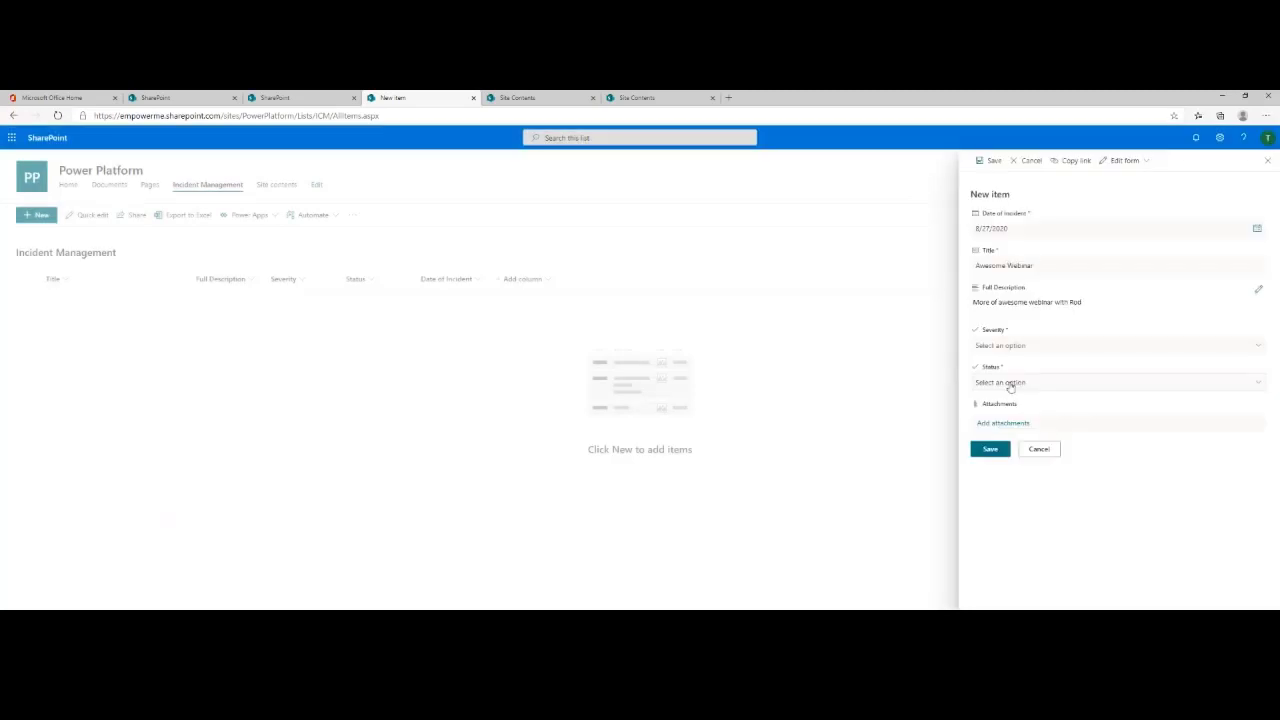
# - Set the new item's Severity to High and Status to Initiated, and save the item
pyautogui.click(990, 347)
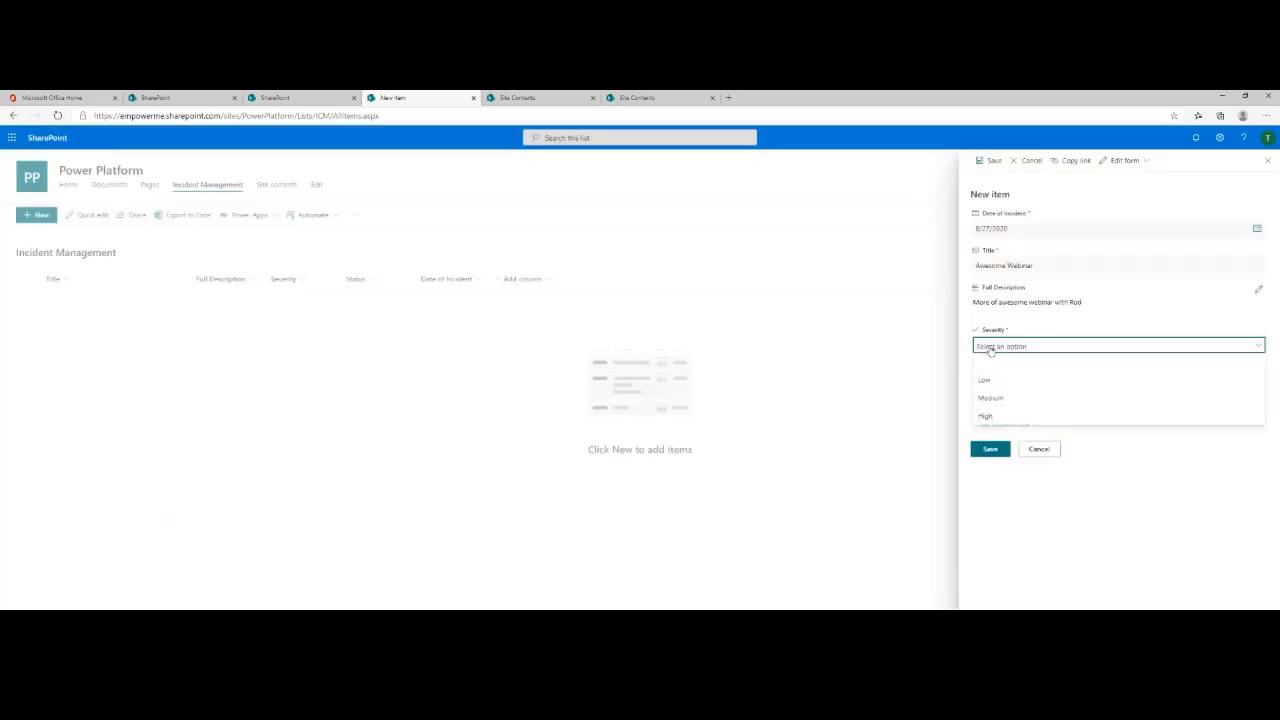
pyautogui.click(986, 416)
pyautogui.click(1005, 385)
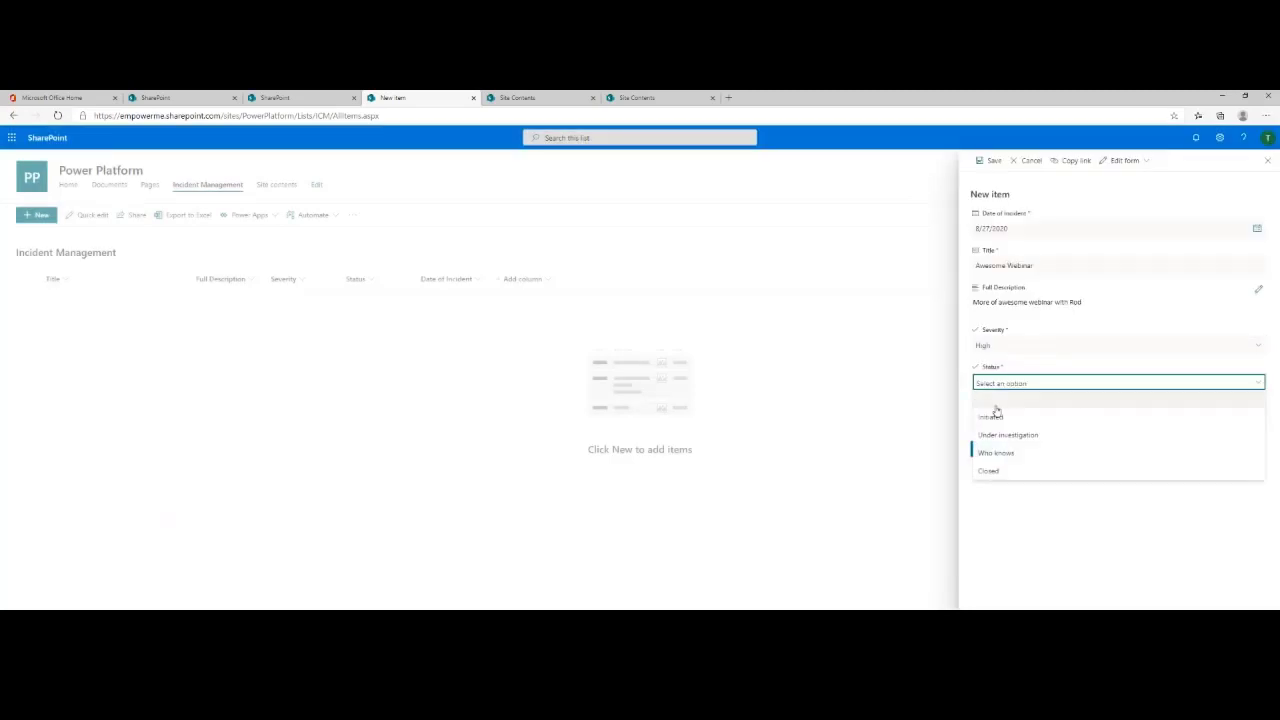
pyautogui.click(994, 415)
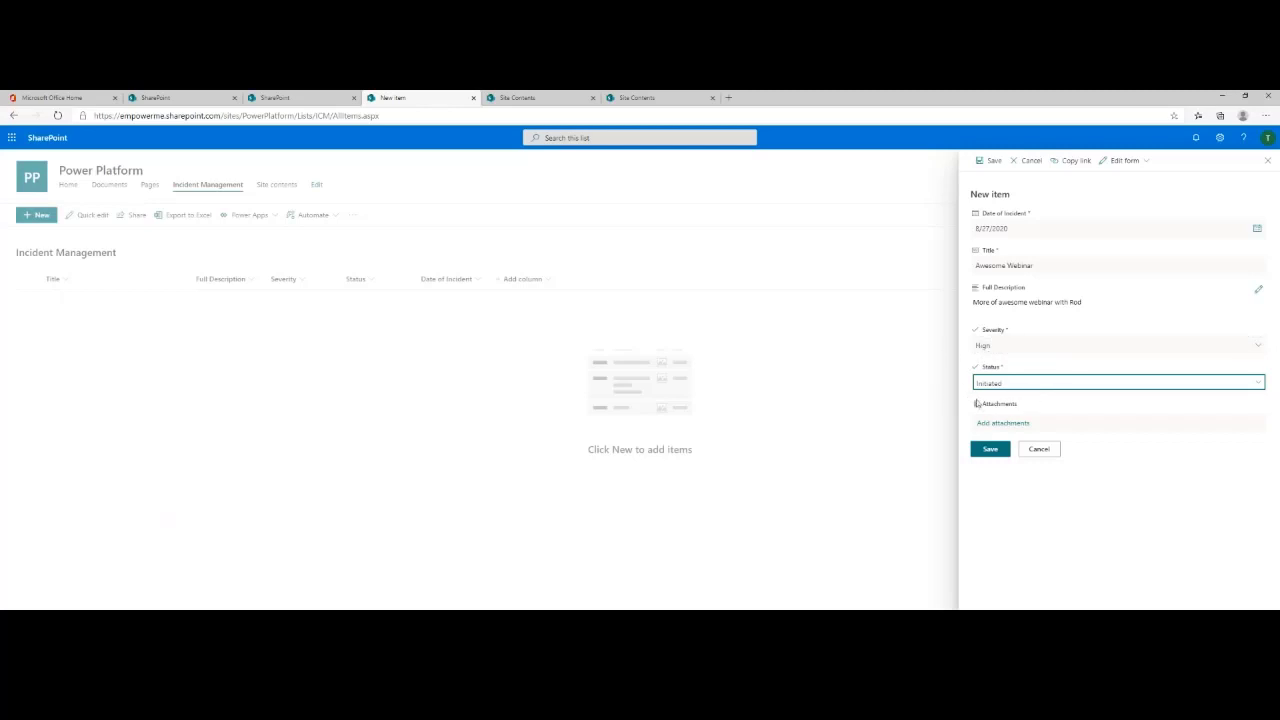
pyautogui.click(990, 452)
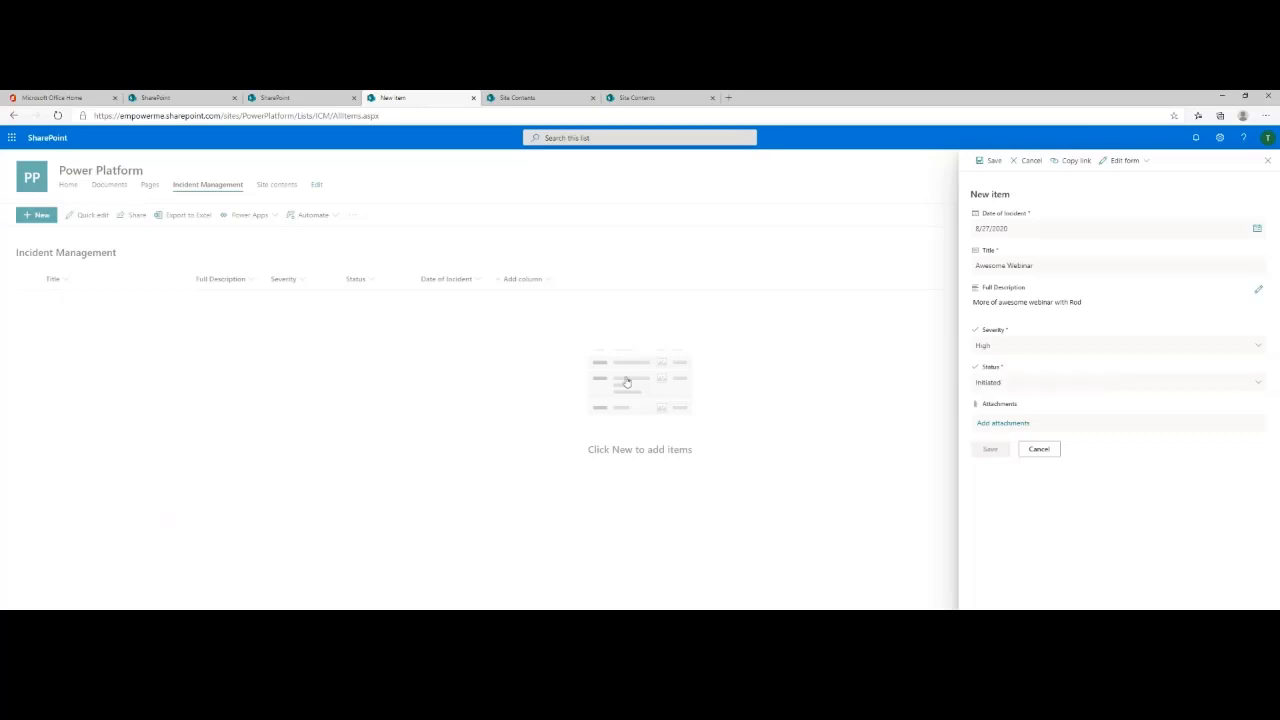
# - Open the Status column for editing from the Incident Management list's settings
pyautogui.click(1219, 138)
pyautogui.click(1150, 242)
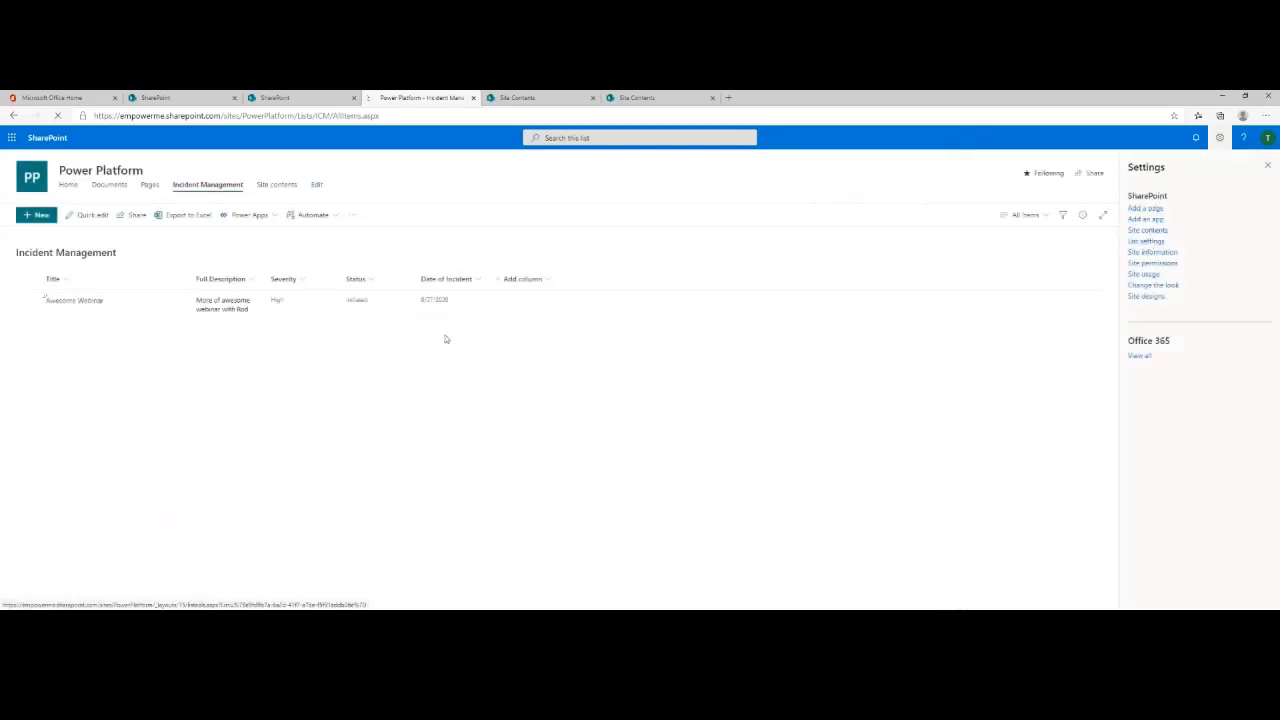
pyautogui.scroll(-2, 172, 483)
pyautogui.scroll(-1, 172, 483)
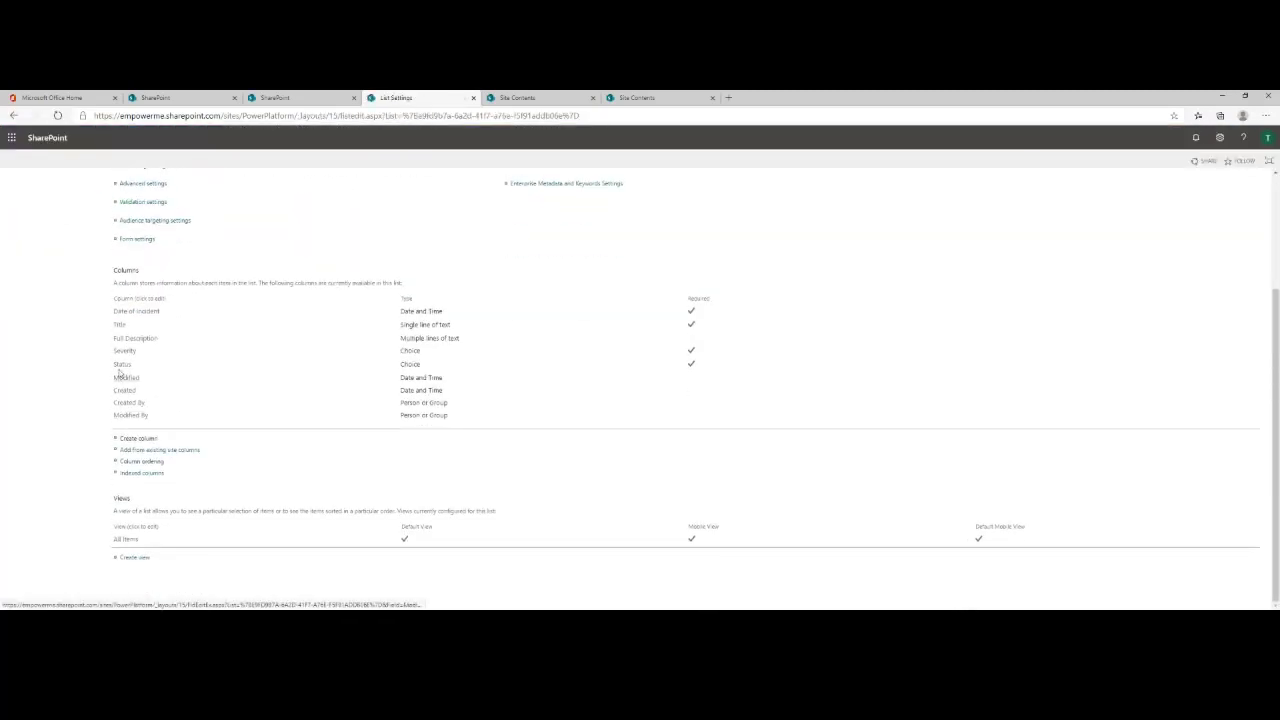
pyautogui.click(120, 366)
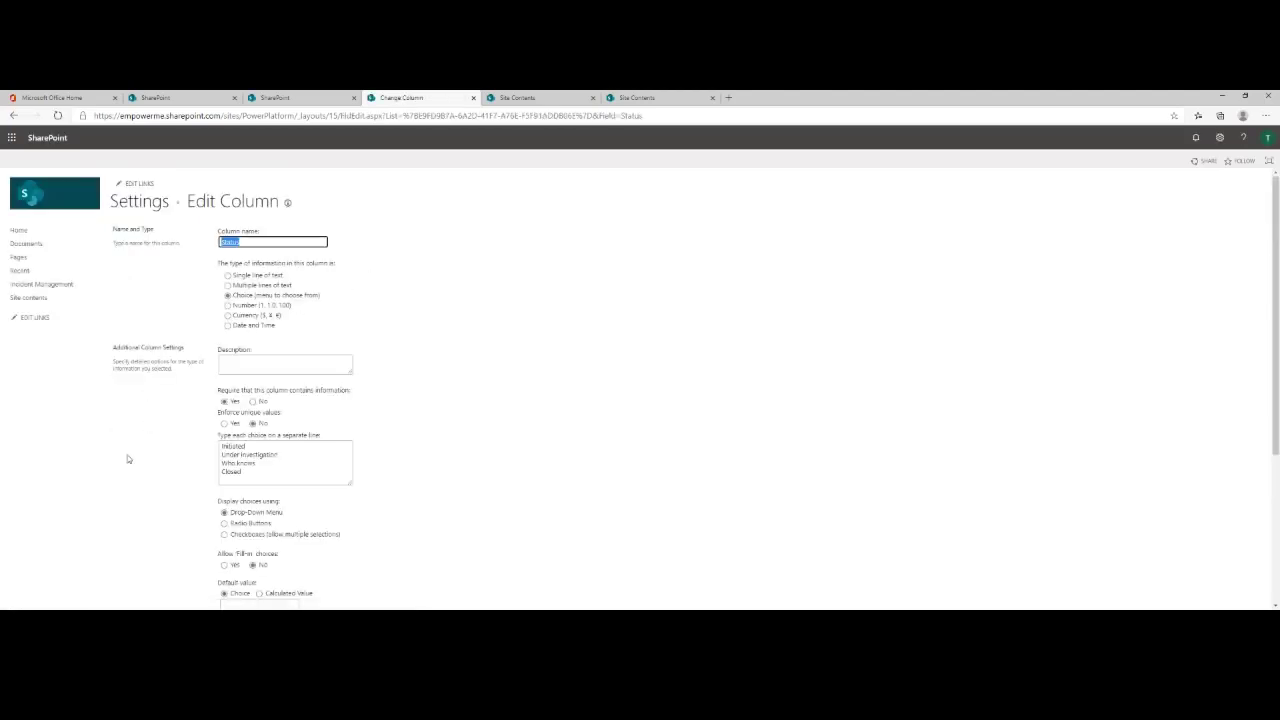
# - Set the Status column's default value to its first choice, Initiated, and save the column
pyautogui.scroll(-2, 127, 458)
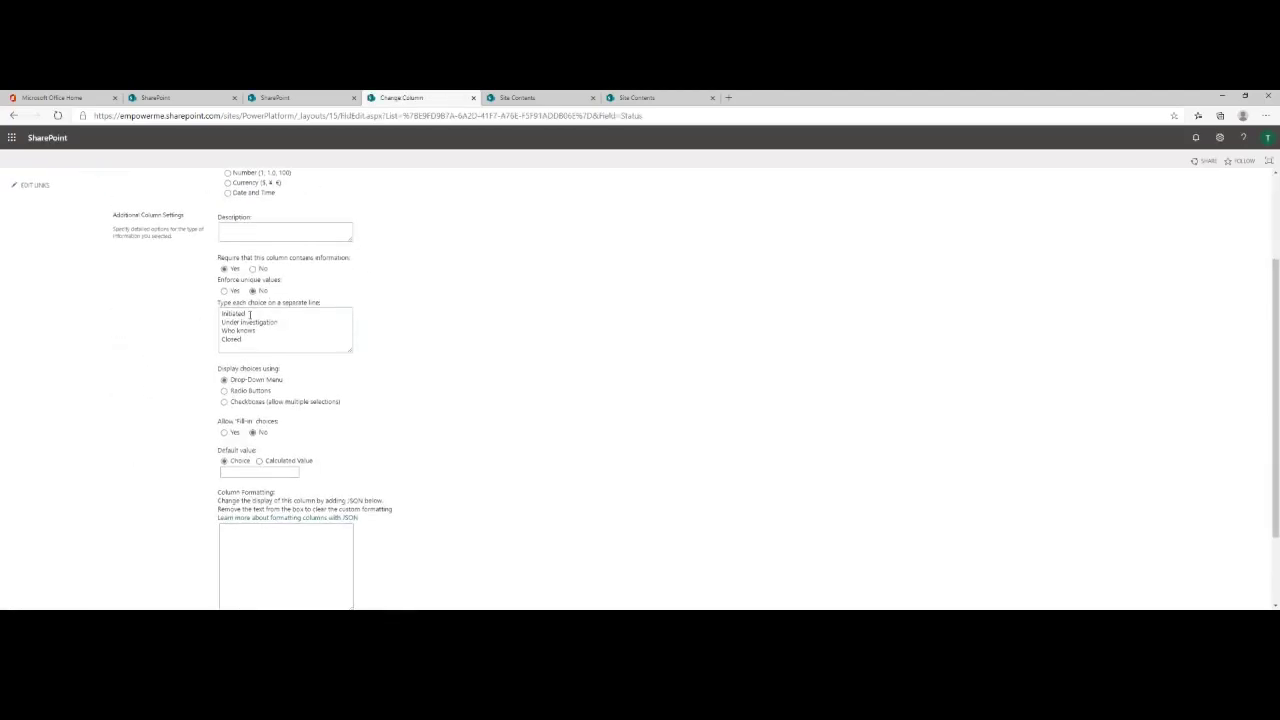
pyautogui.moveTo(249, 314); pyautogui.dragTo(202, 316)
pyautogui.hotkey('ctrl', 'c')
pyautogui.scroll(-1, 210, 512)
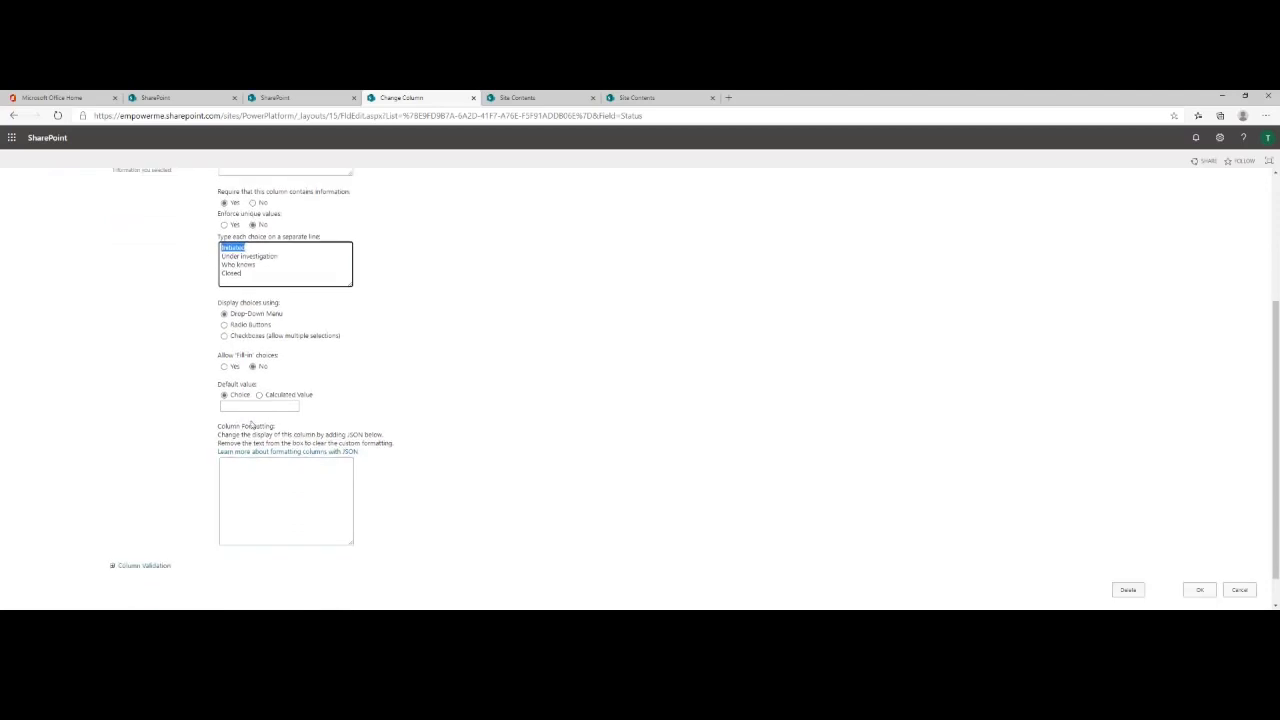
pyautogui.click(250, 406)
pyautogui.hotkey('ctrl', 'v')
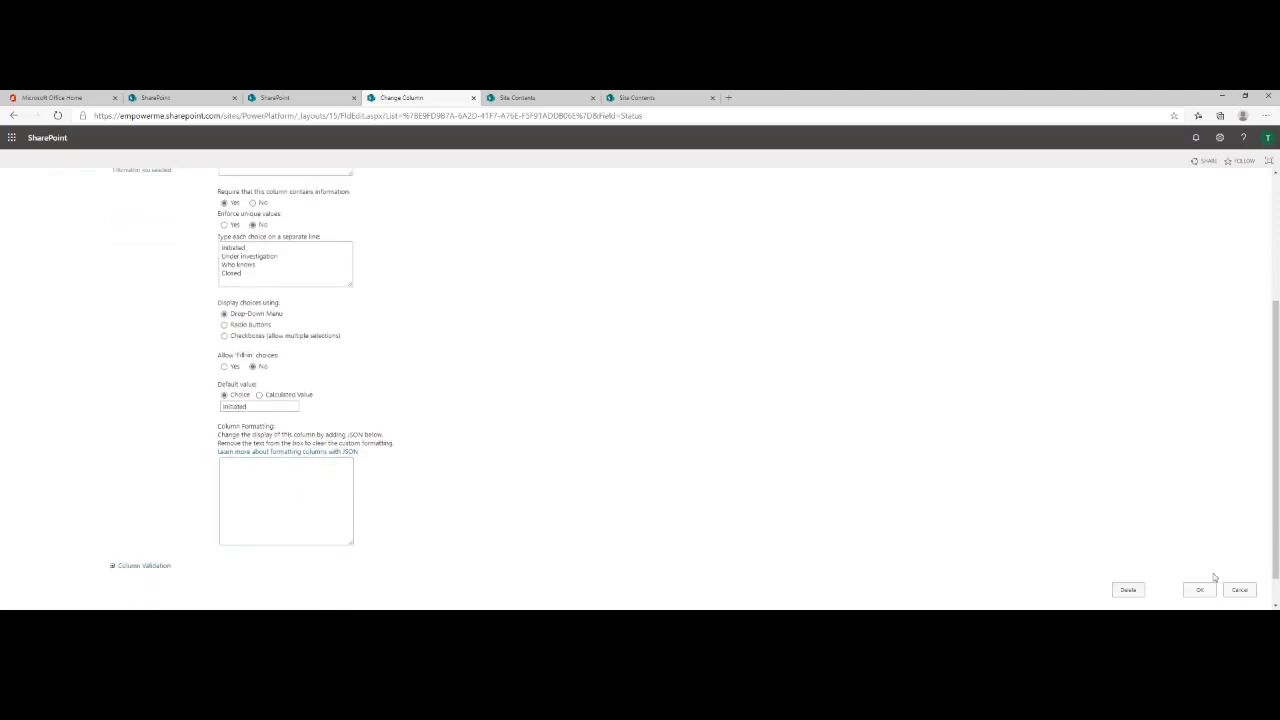
pyautogui.click(1199, 590)
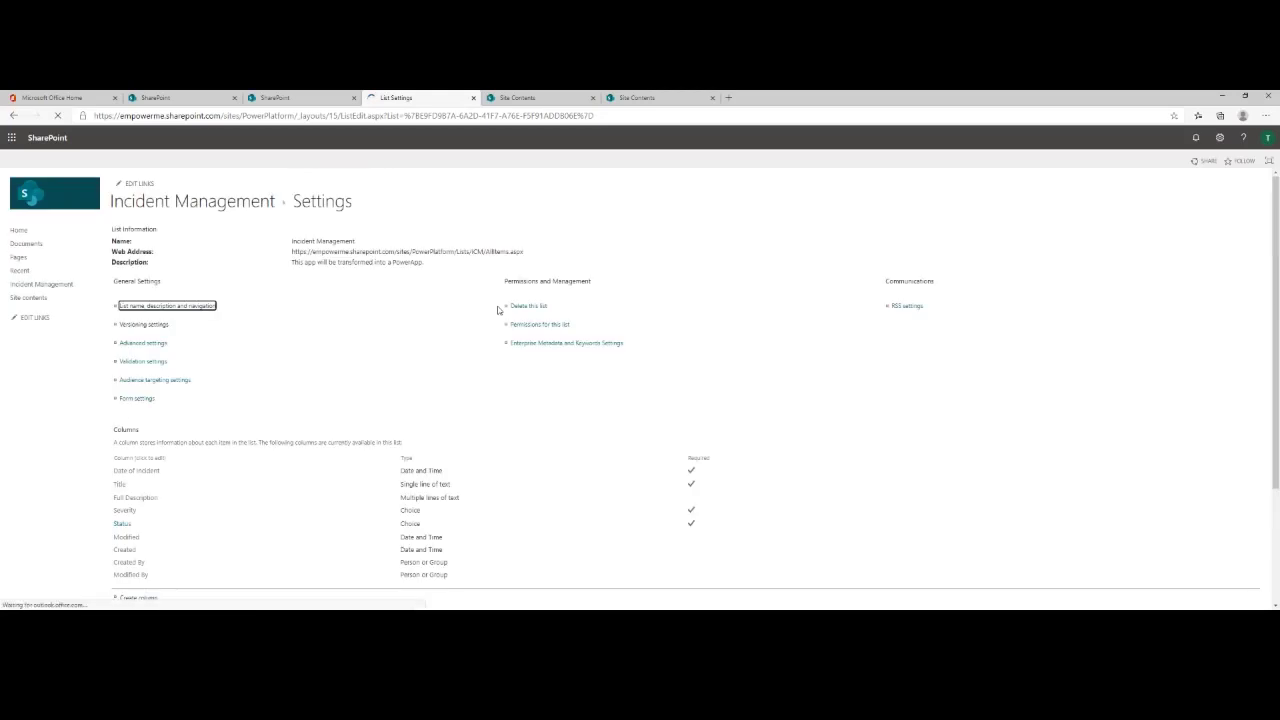
# - Return from the list settings to the Incident Management list and show its Power Apps options
pyautogui.scroll(-2, 351, 345)
pyautogui.scroll(2, 274, 177)
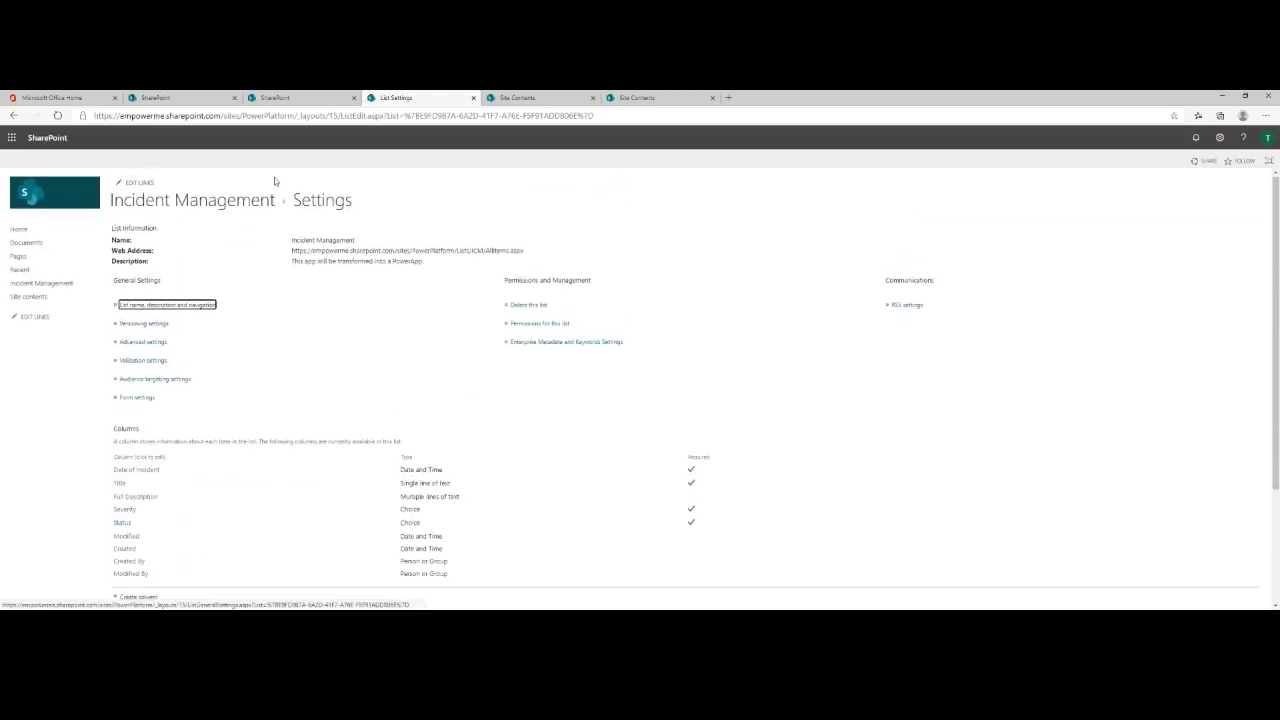
pyautogui.click(251, 200)
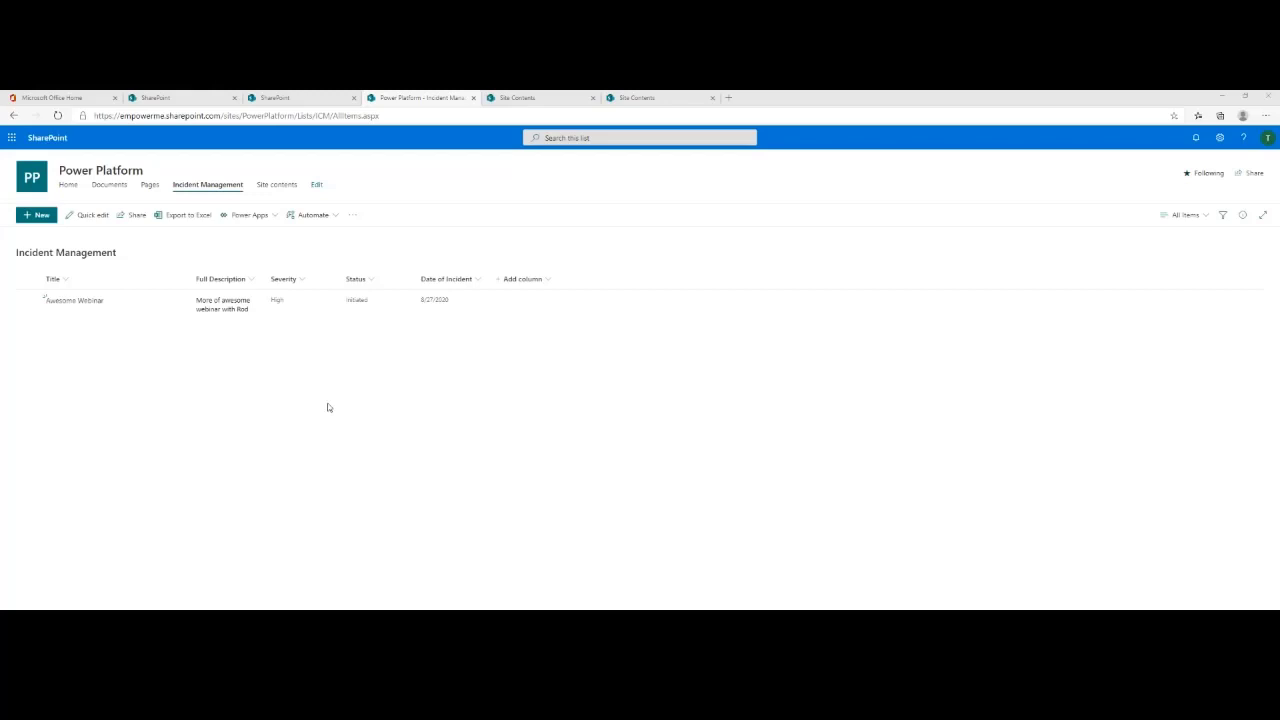
pyautogui.click(280, 223)
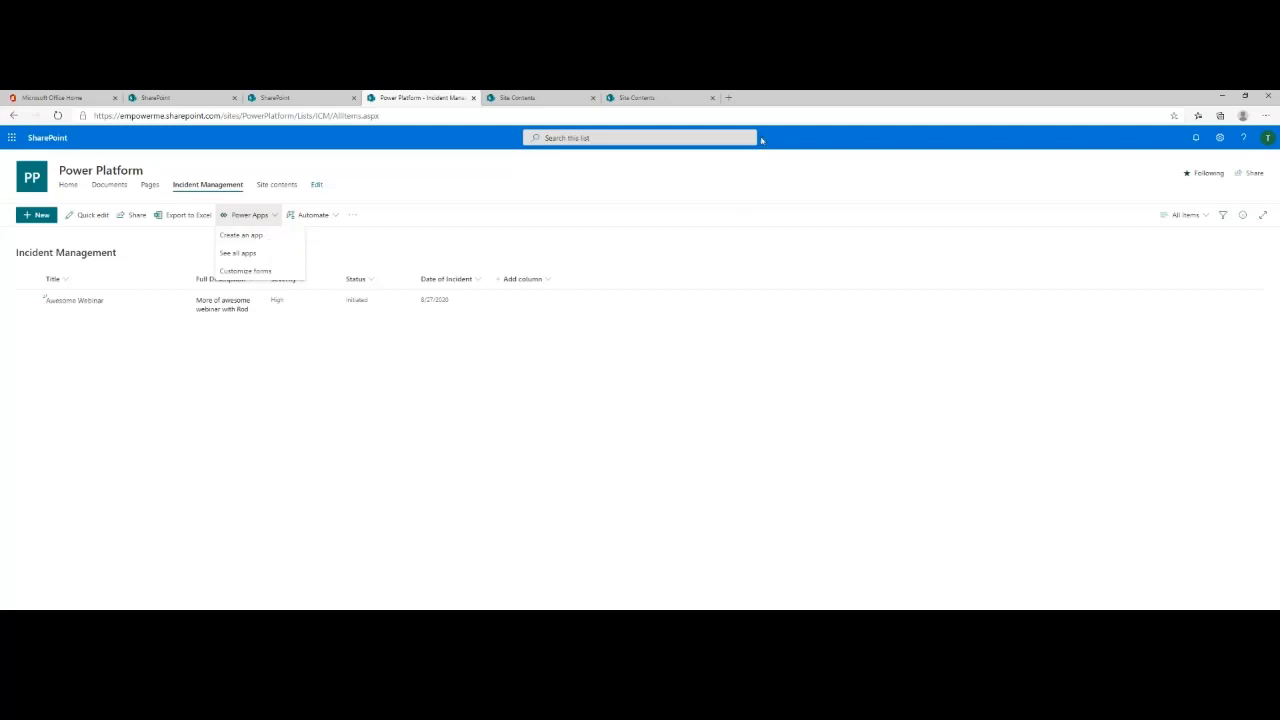
# - Open powerapps.com in a new browser tab, revisit the Incident Management list's Power Apps options, and close the Power Apps site
pyautogui.click(728, 97)
pyautogui.write('p')
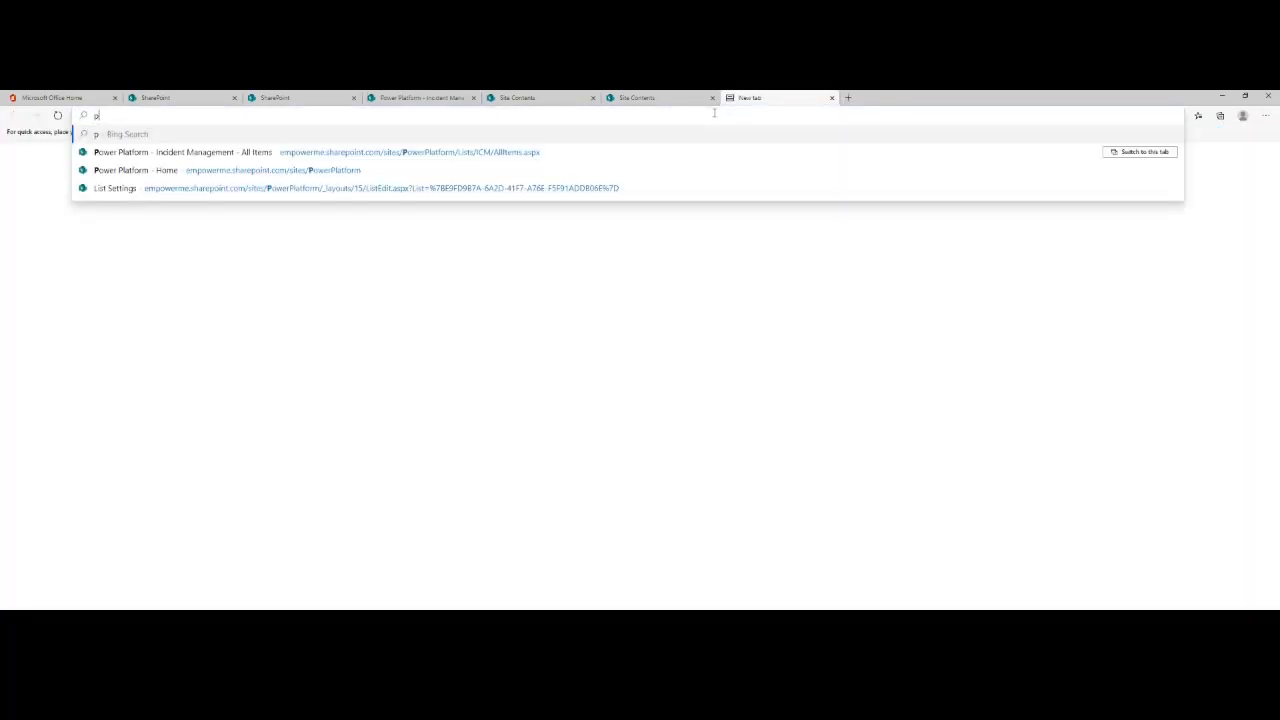
pyautogui.write('owerapps.com')
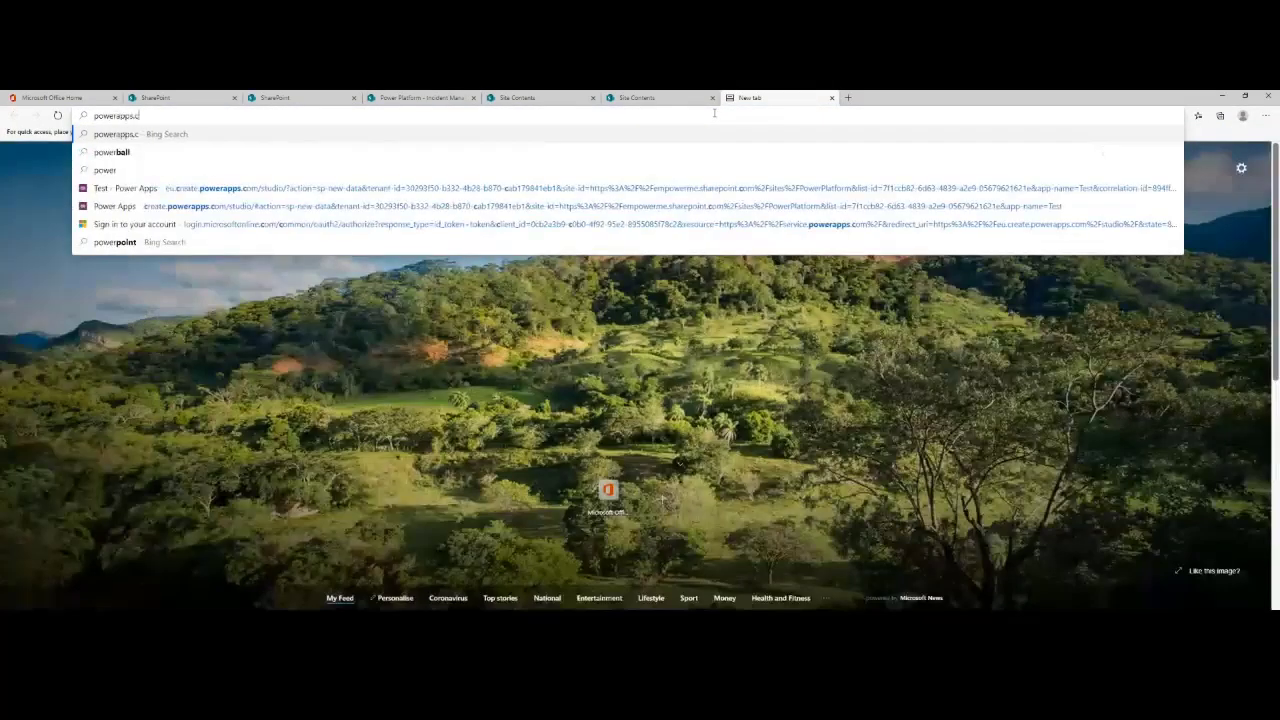
pyautogui.press('Return')
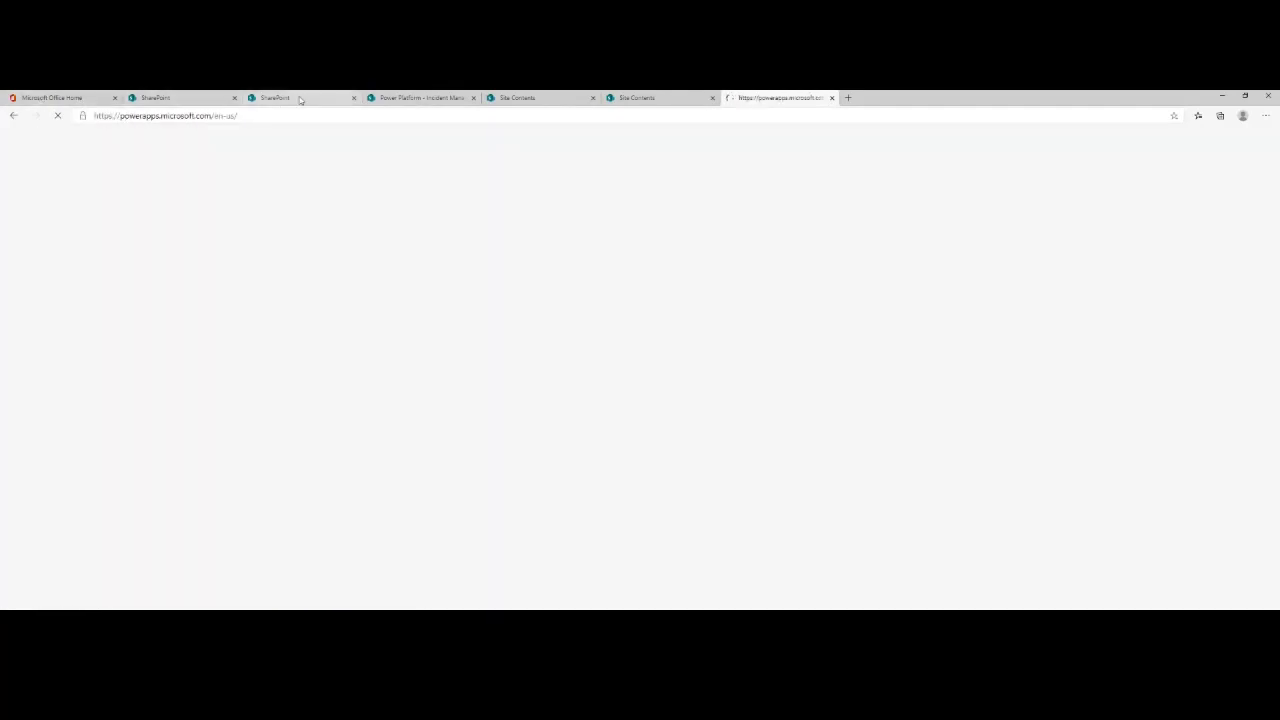
pyautogui.click(299, 99)
pyautogui.click(420, 98)
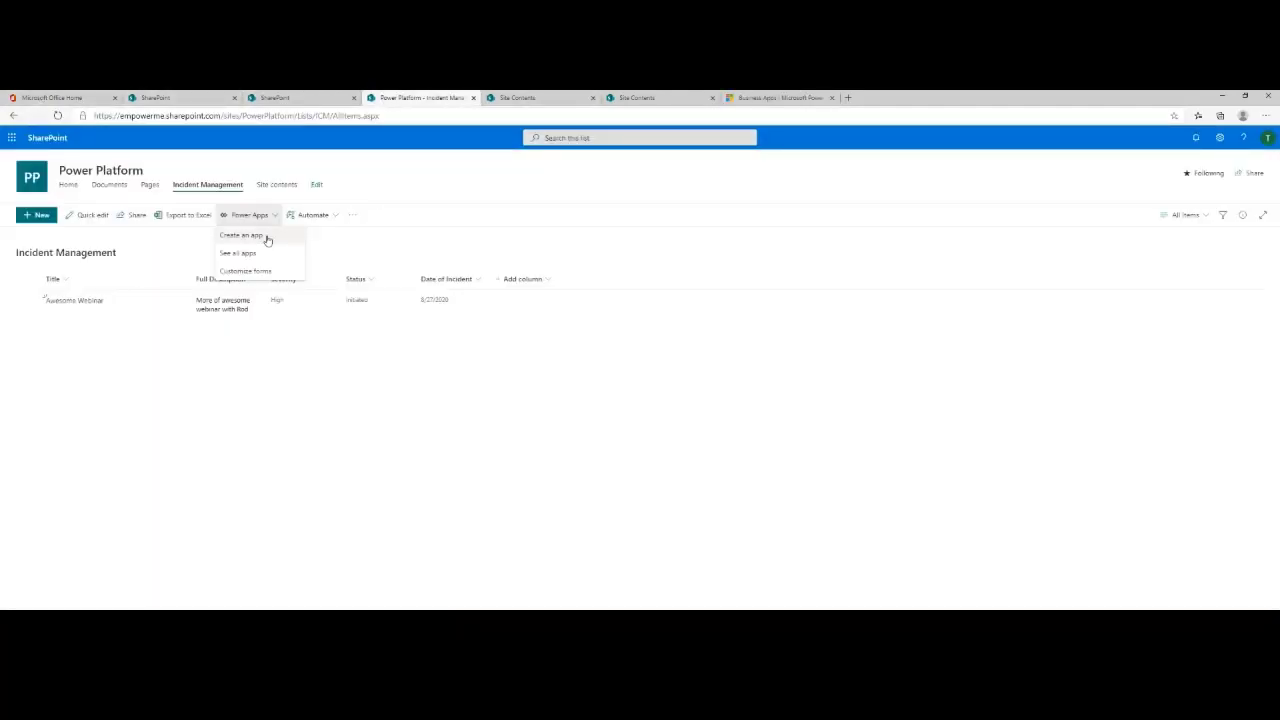
pyautogui.click(770, 98)
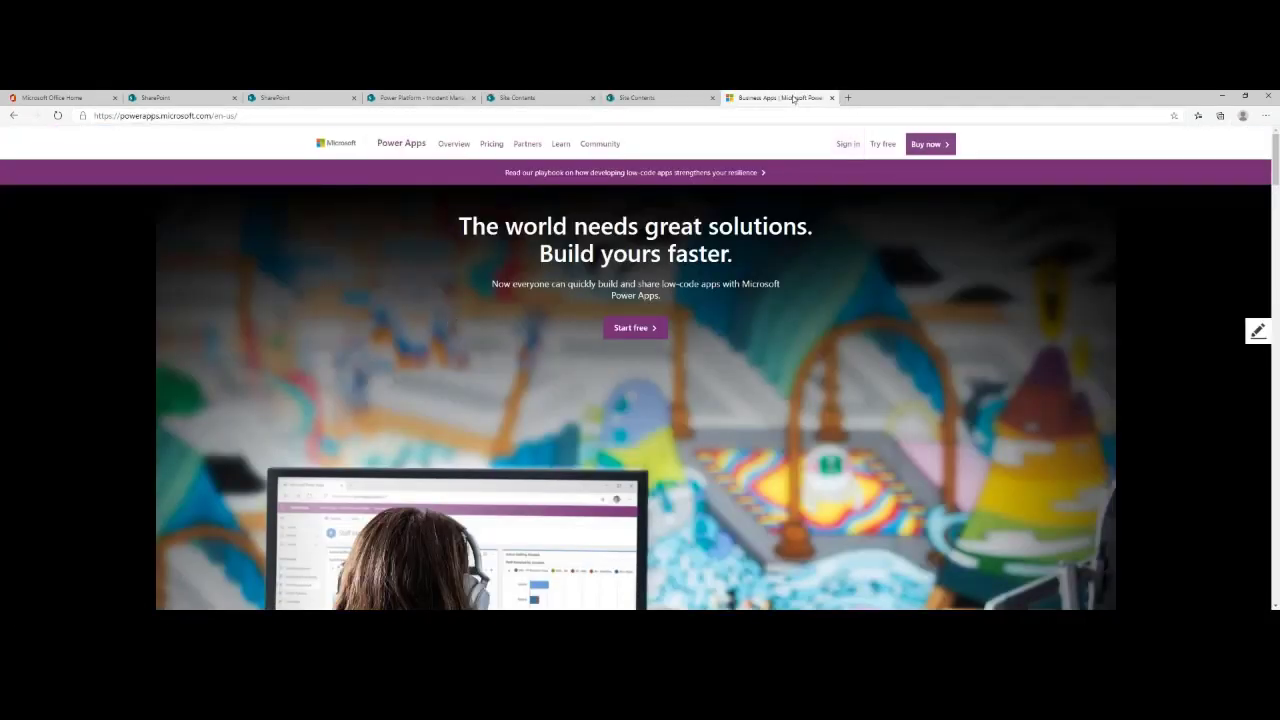
pyautogui.click(831, 97)
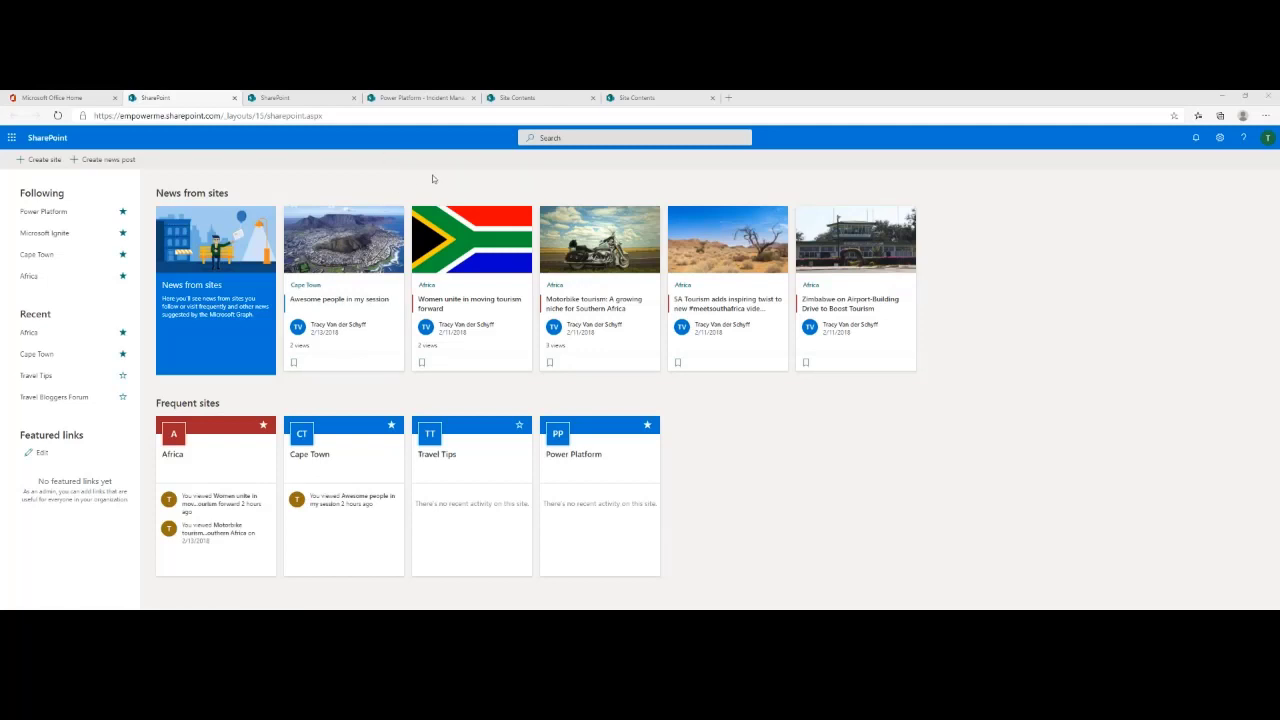
# - Move the separate Power Apps window into the main browser window as a tab and look through its home page
pyautogui.click(420, 97)
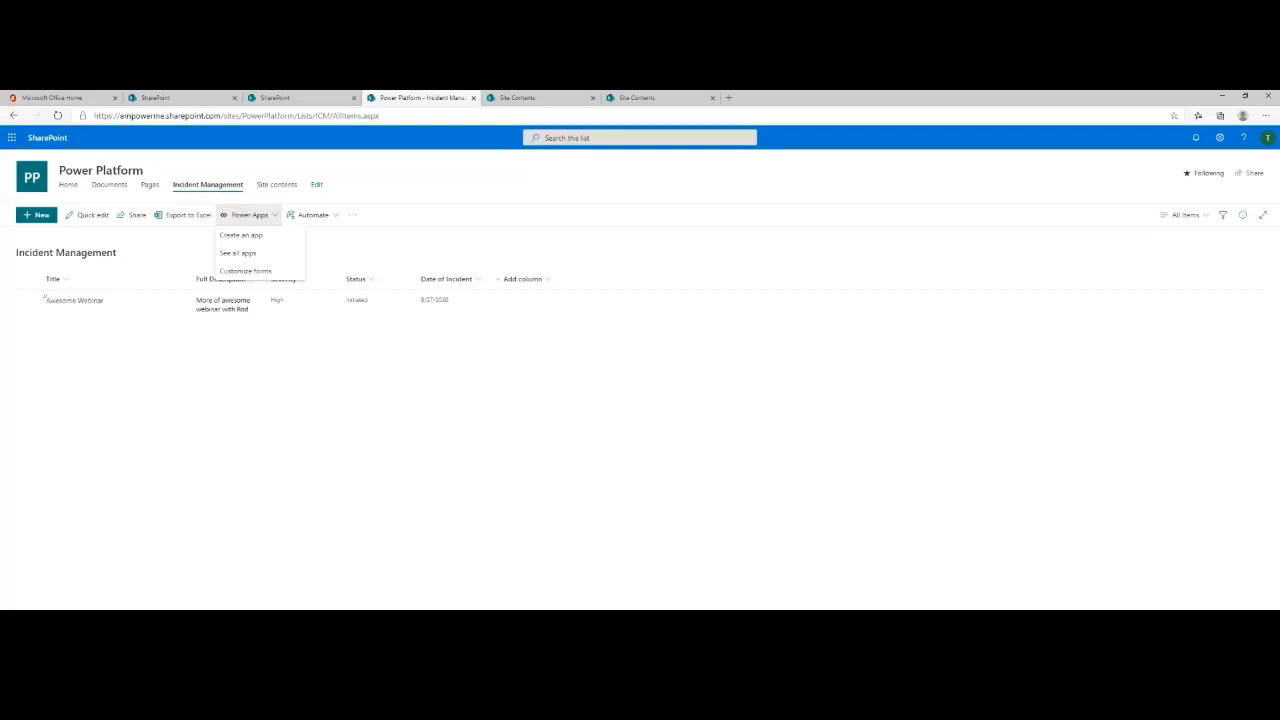
pyautogui.moveTo(286, 167); pyautogui.dragTo(538, 196)
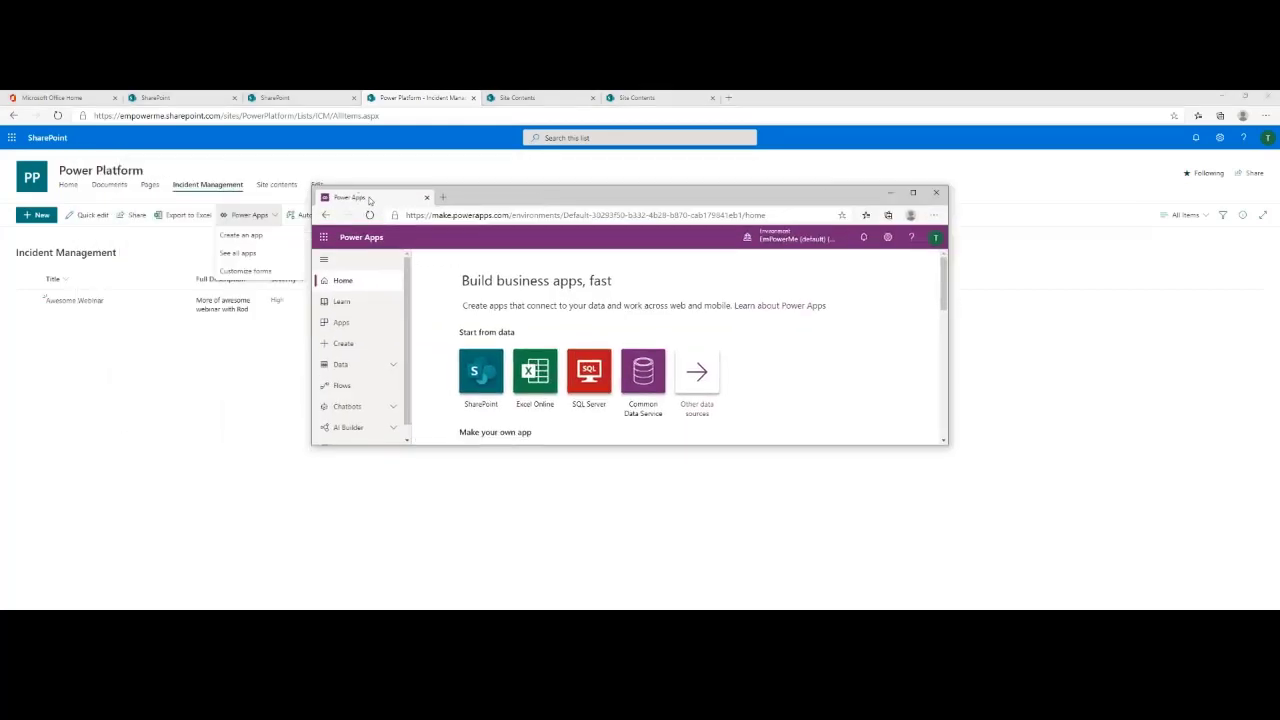
pyautogui.moveTo(369, 200); pyautogui.dragTo(775, 101)
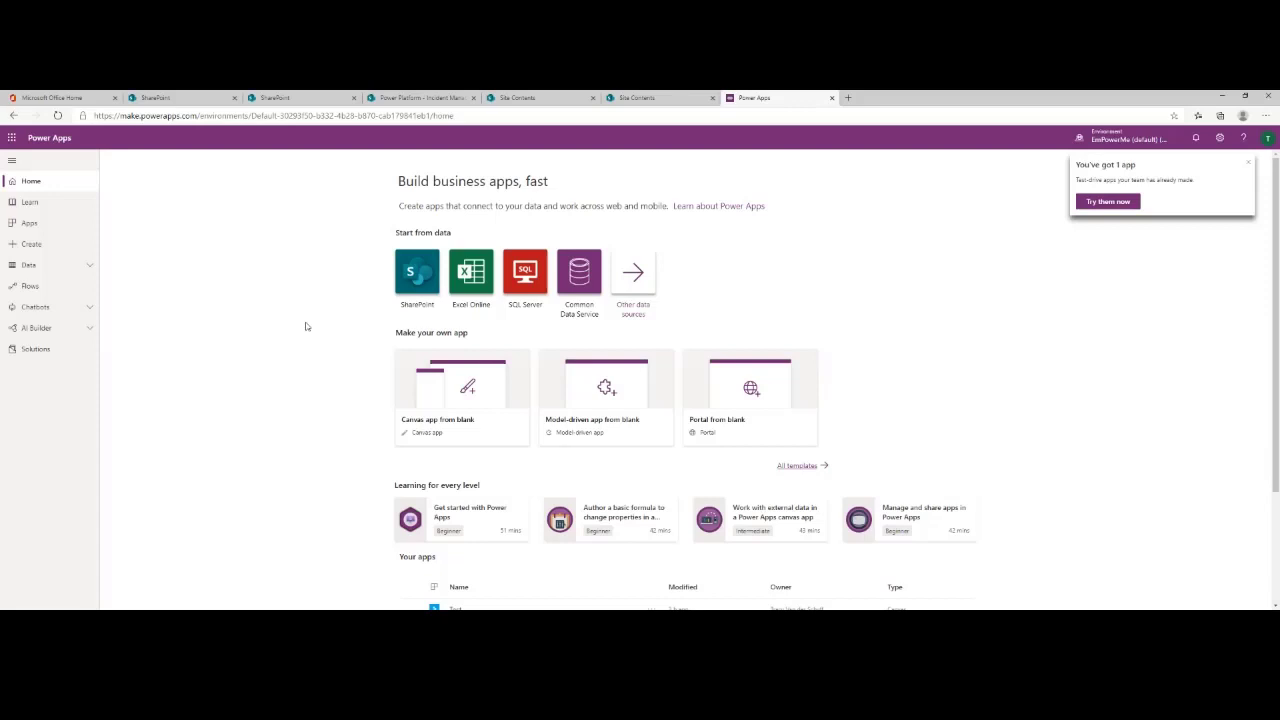
pyautogui.scroll(-3, 266, 396)
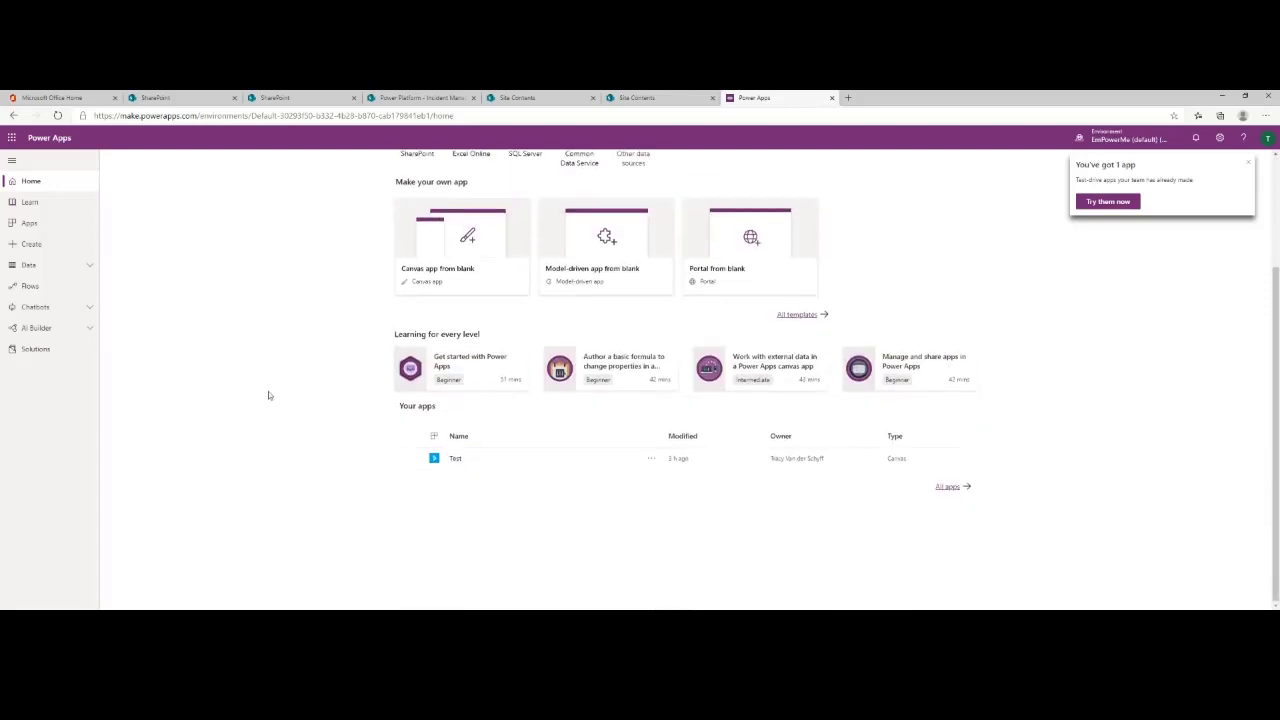
pyautogui.scroll(3, 268, 395)
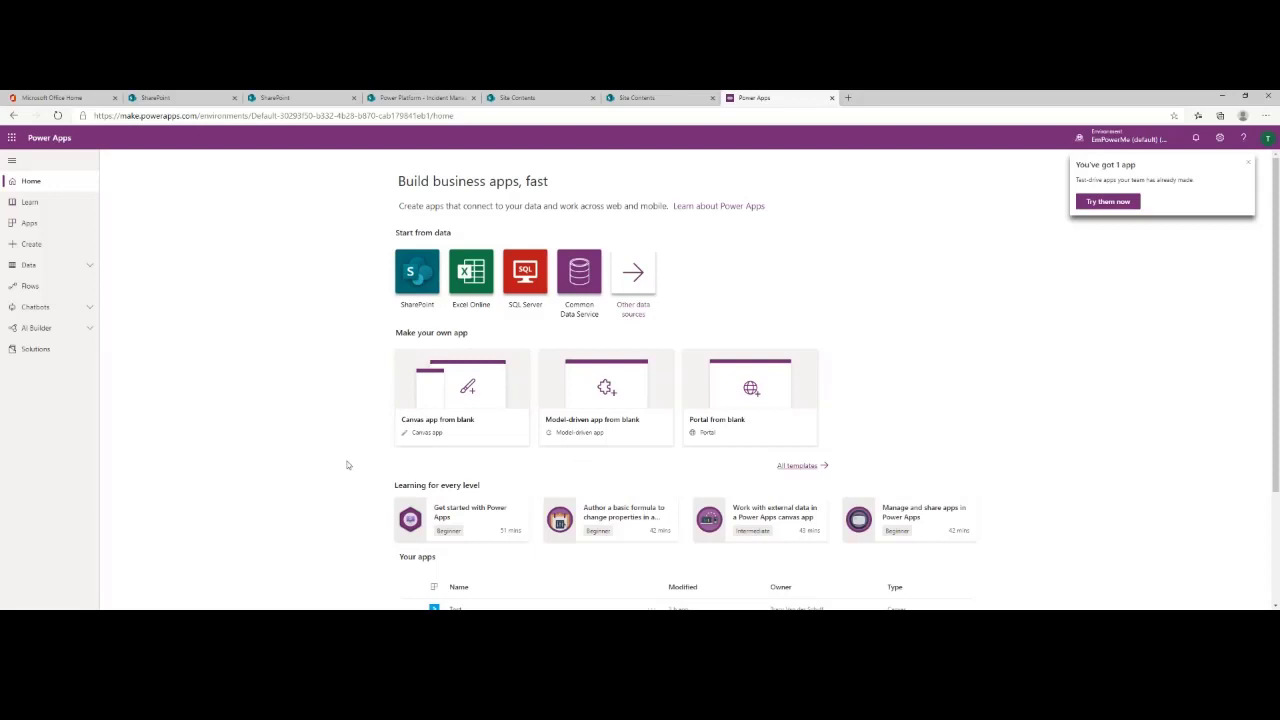
pyautogui.scroll(-2, 346, 466)
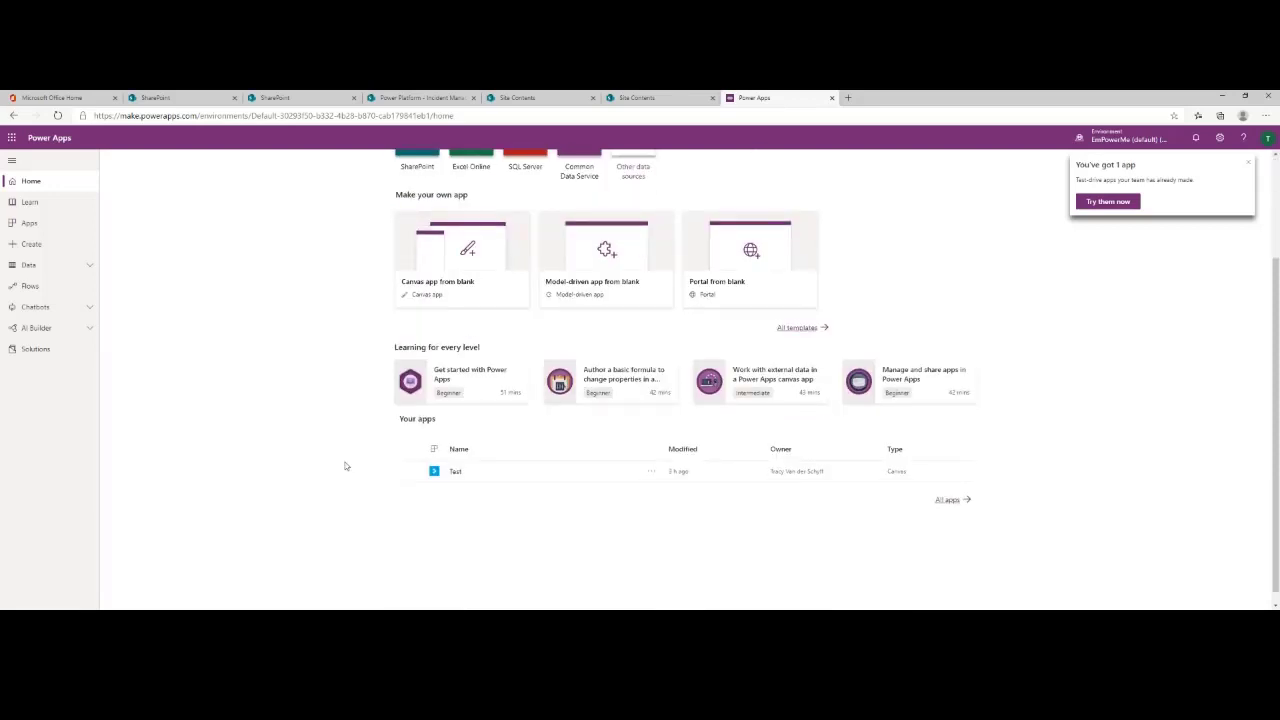
pyautogui.scroll(2, 346, 466)
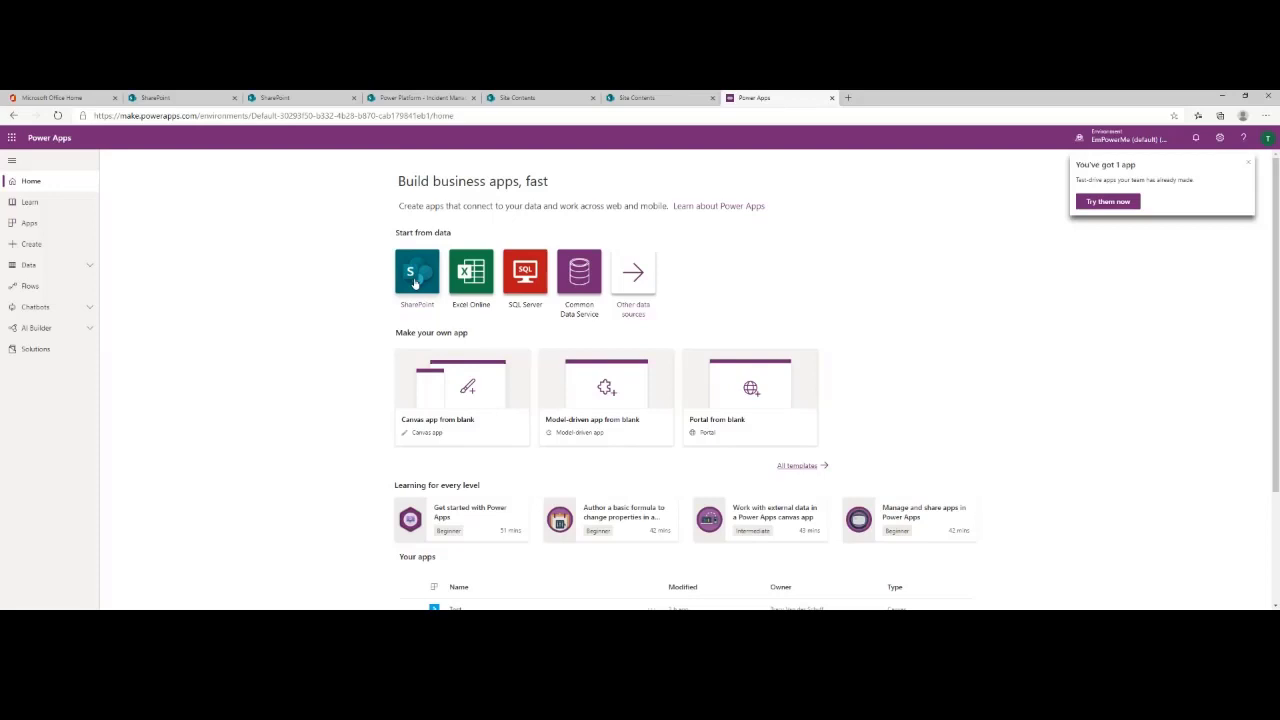
# - Start a new app from the SharePoint data source and complete the get-started prompt with South Africa as the country/region
pyautogui.click(633, 277)
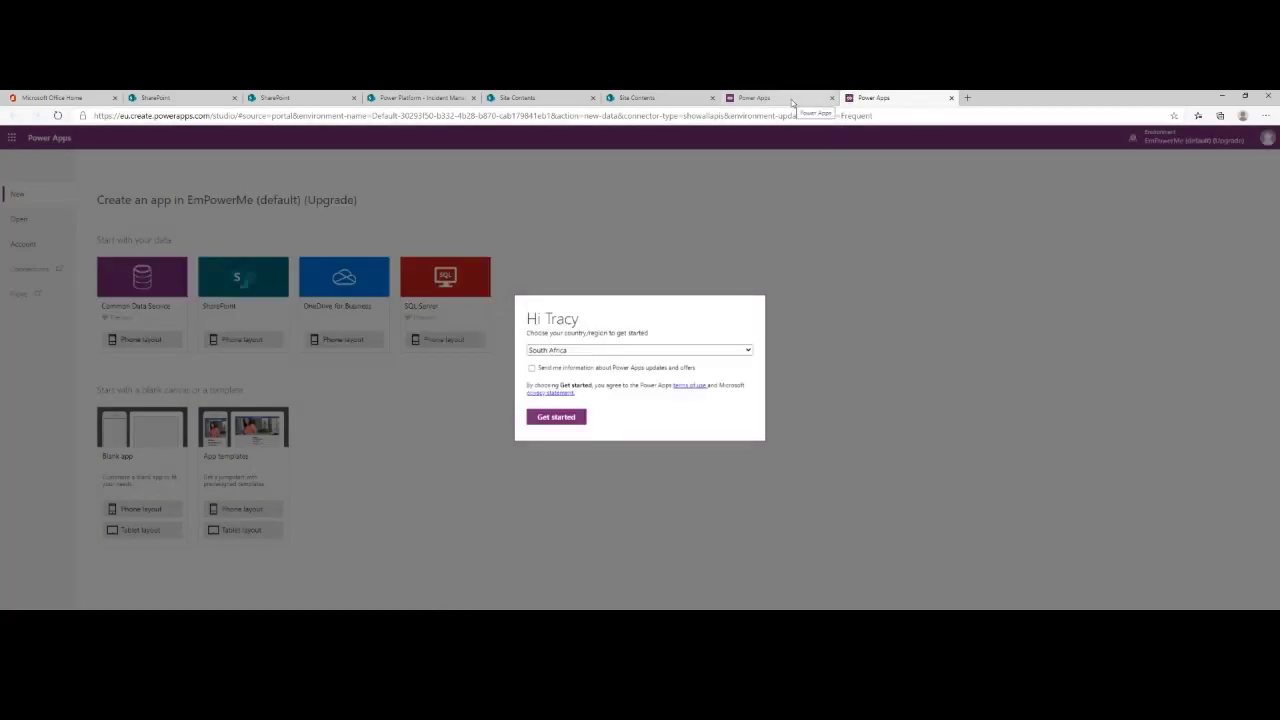
pyautogui.click(573, 420)
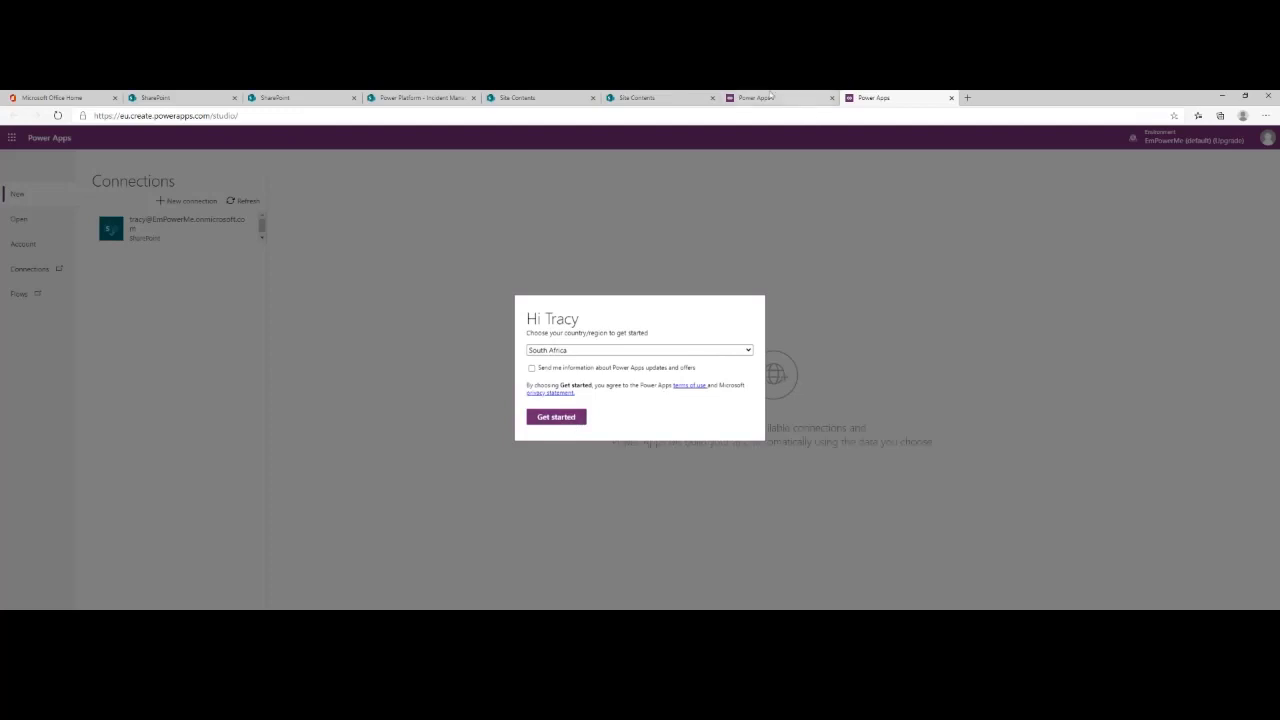
pyautogui.click(419, 271)
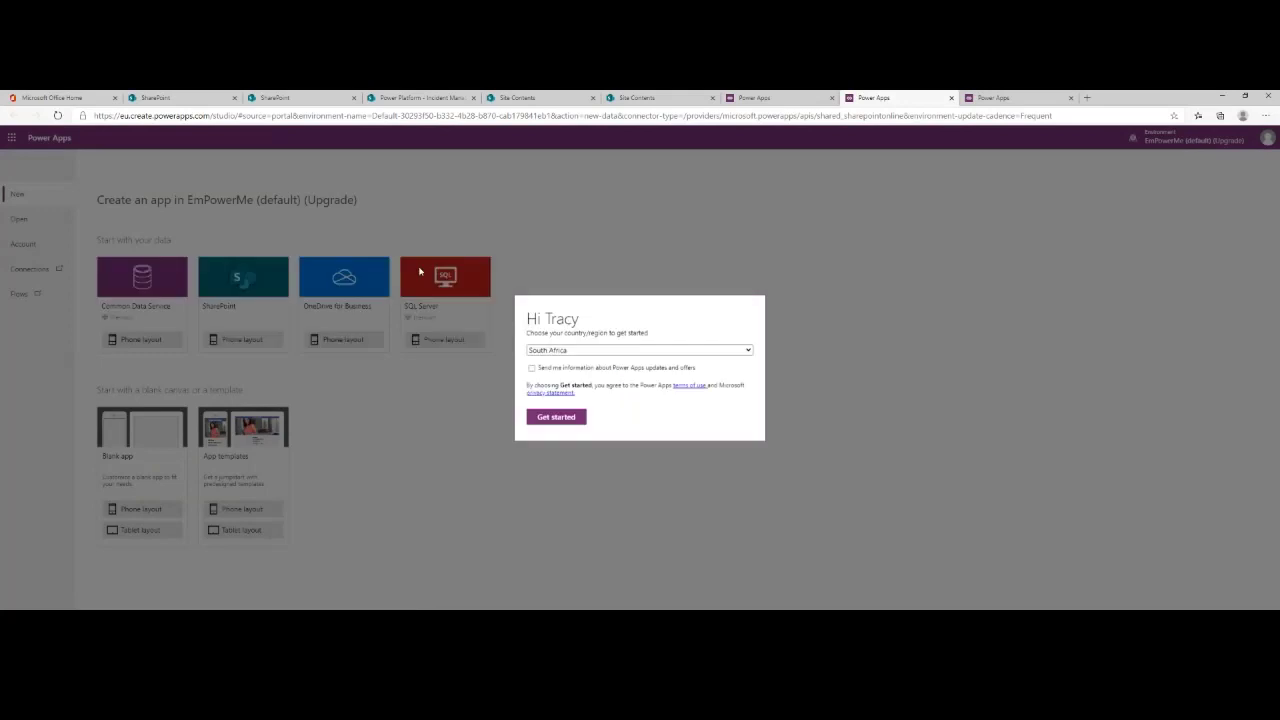
pyautogui.click(558, 418)
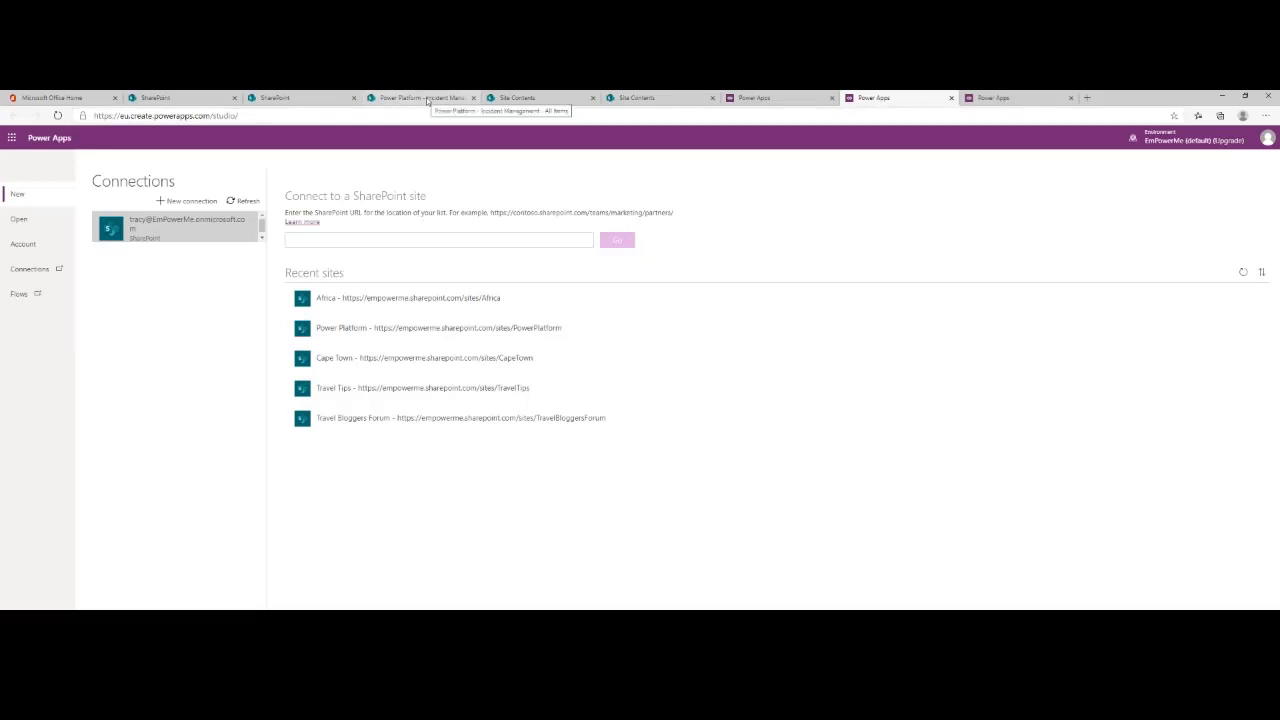
# - Connect the new app to the Incident Management list on the Power Platform site and skip the Power Apps Studio welcome dialog
pyautogui.click(343, 328)
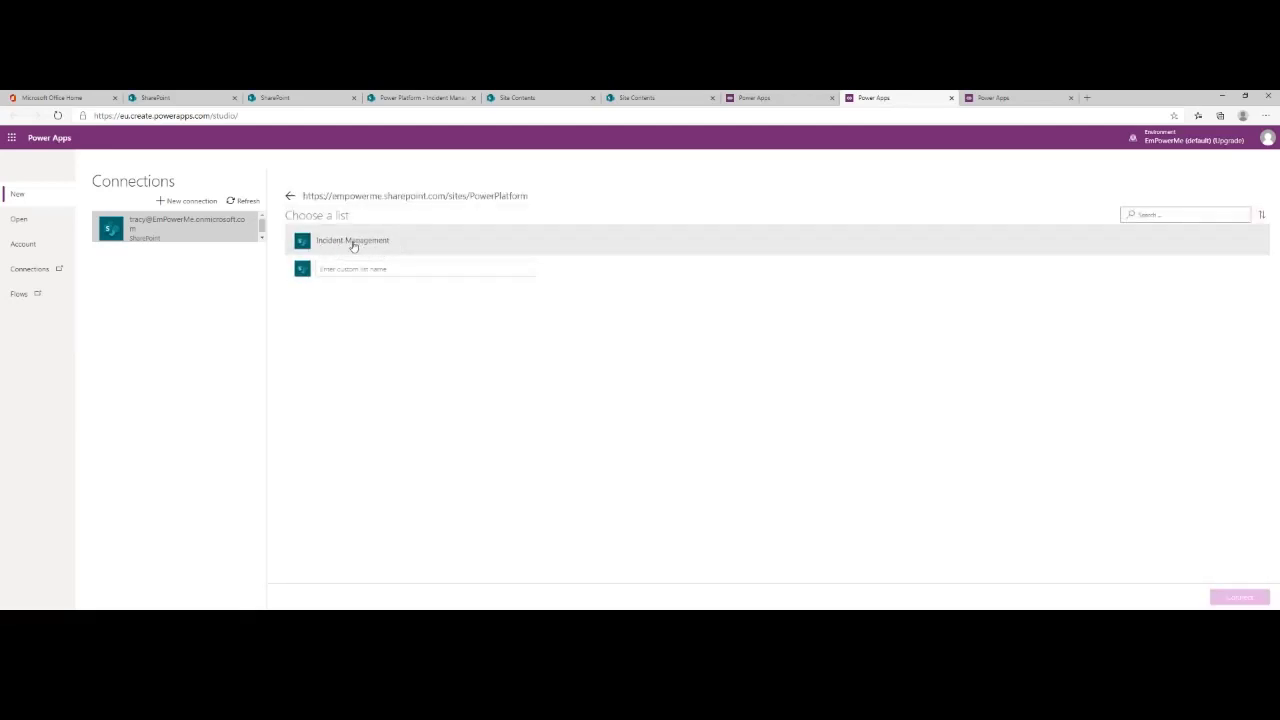
pyautogui.click(353, 242)
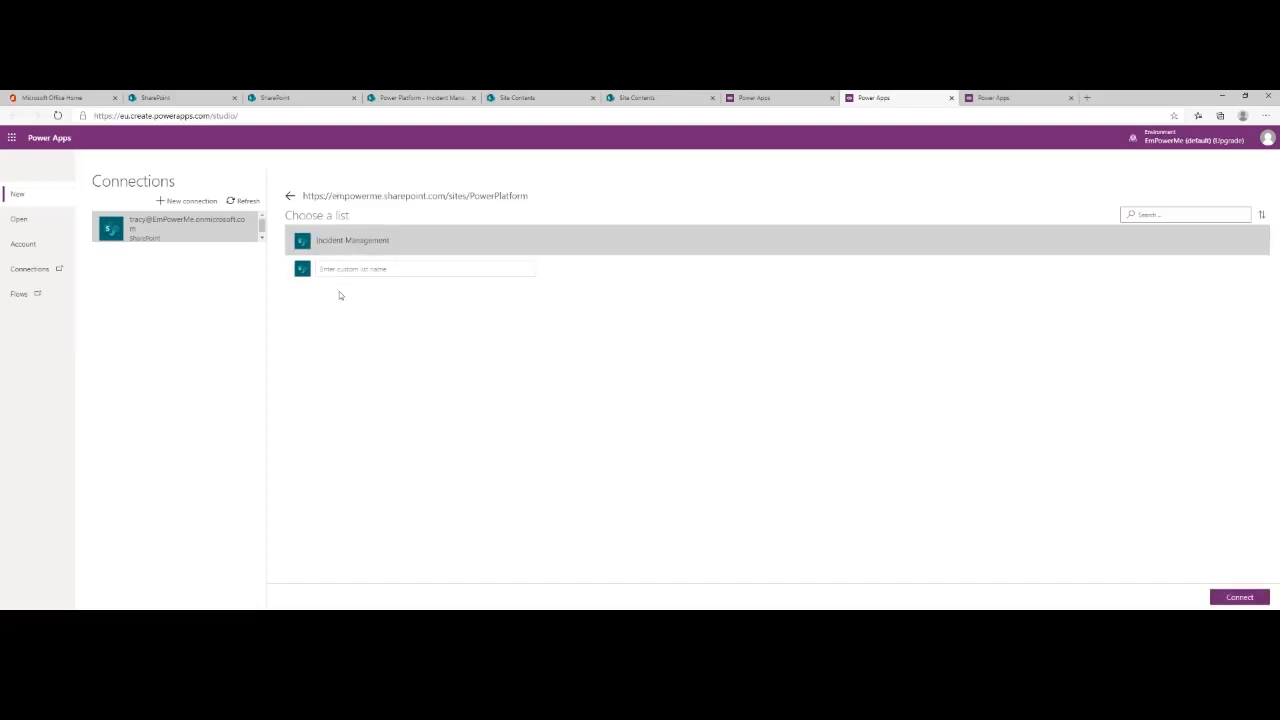
pyautogui.click(1222, 599)
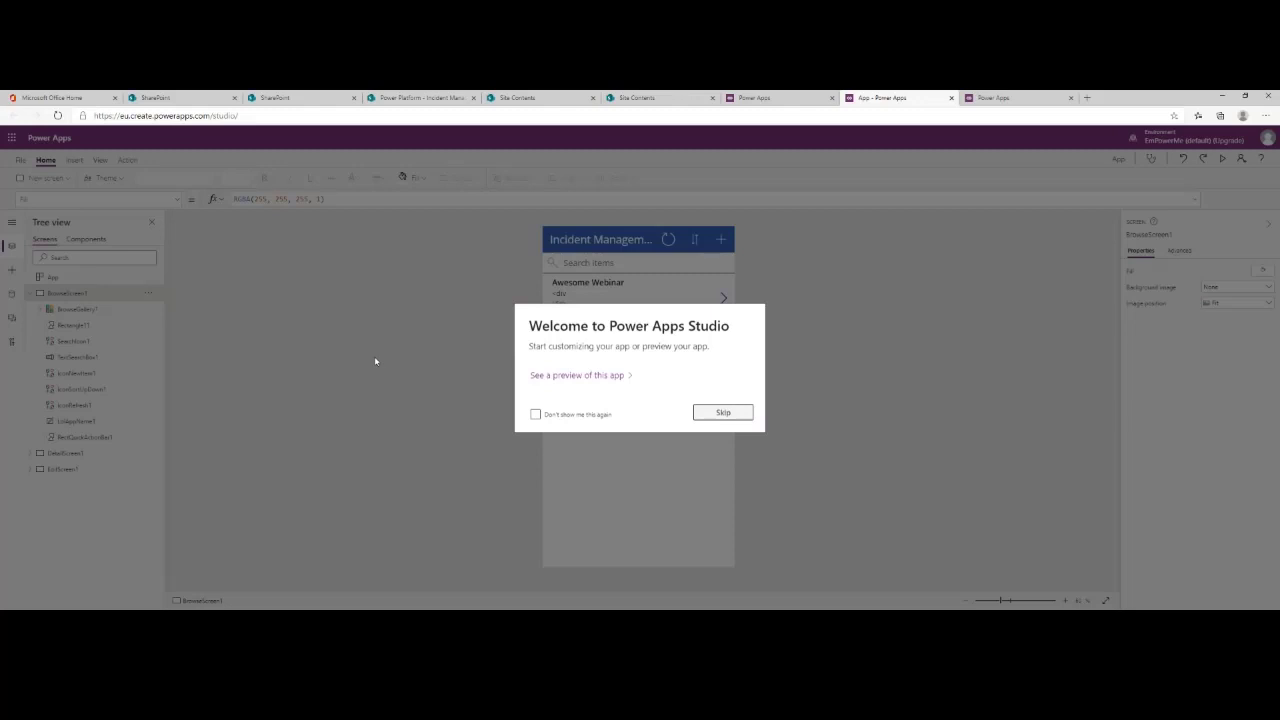
pyautogui.click(576, 417)
pyautogui.click(729, 416)
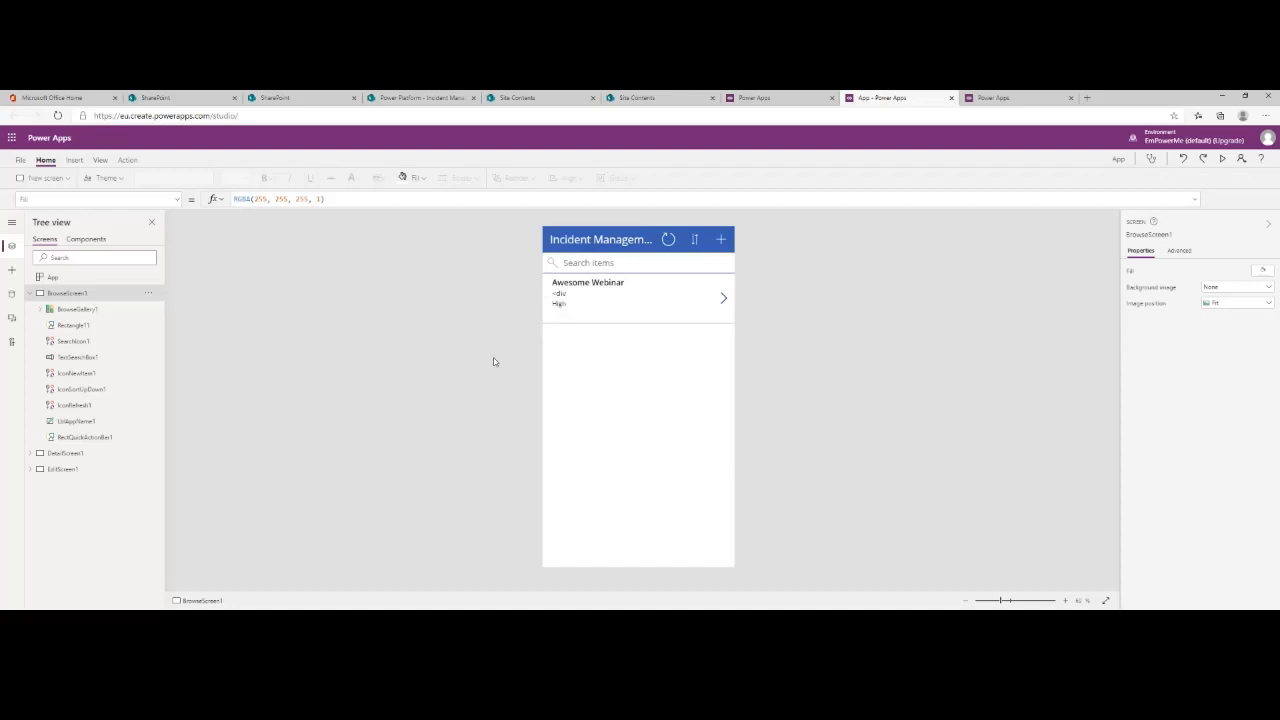
pyautogui.scroll(1, 489, 319)
pyautogui.scroll(1, 489, 319)
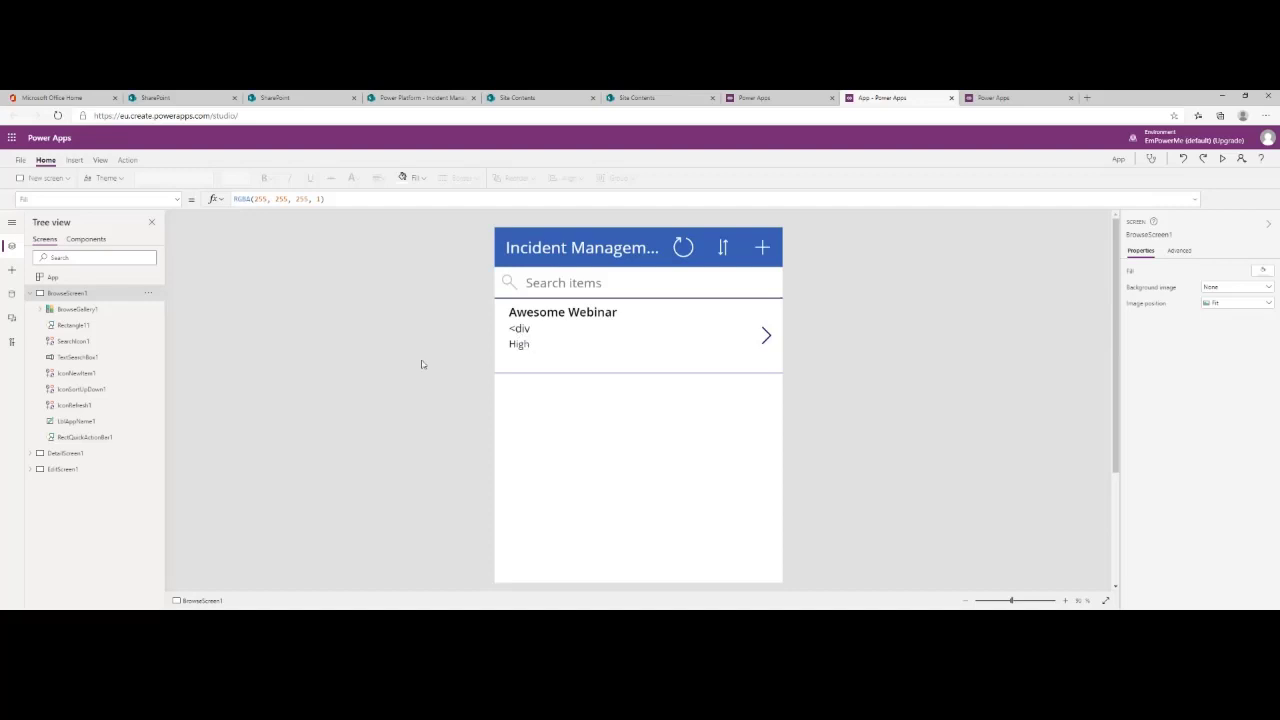
pyautogui.scroll(-1, 421, 385)
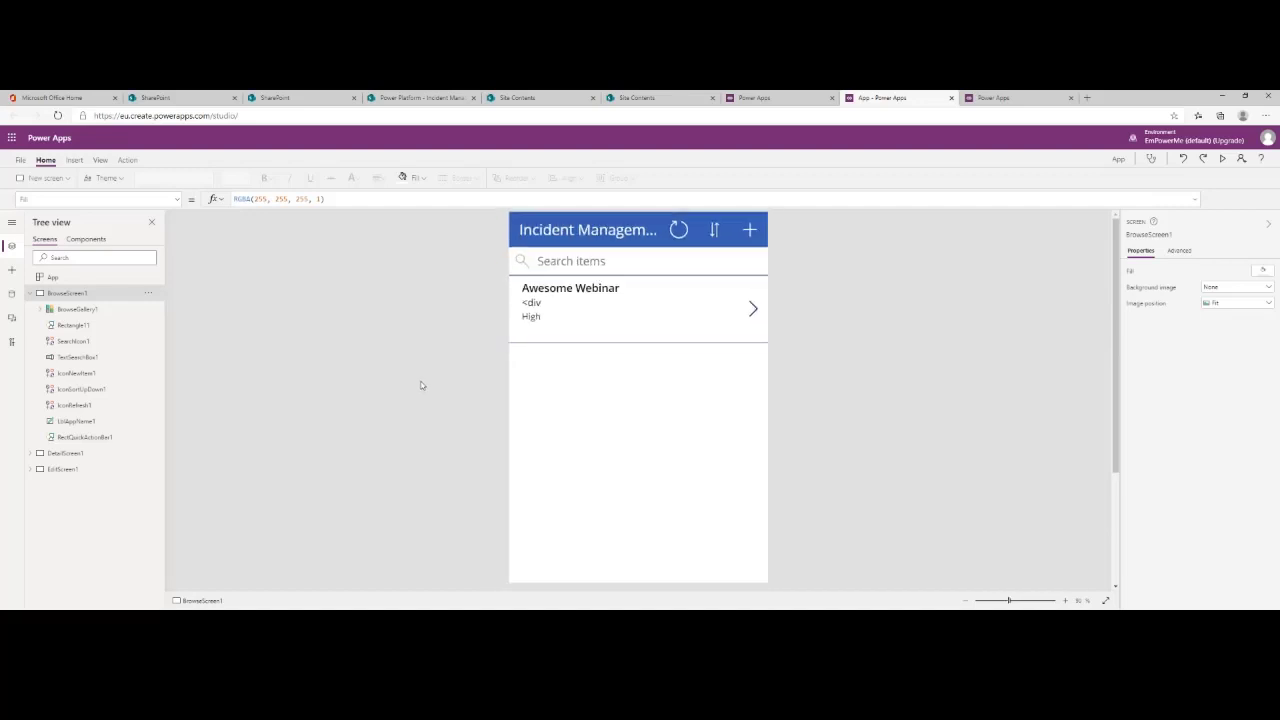
pyautogui.scroll(-2, 421, 385)
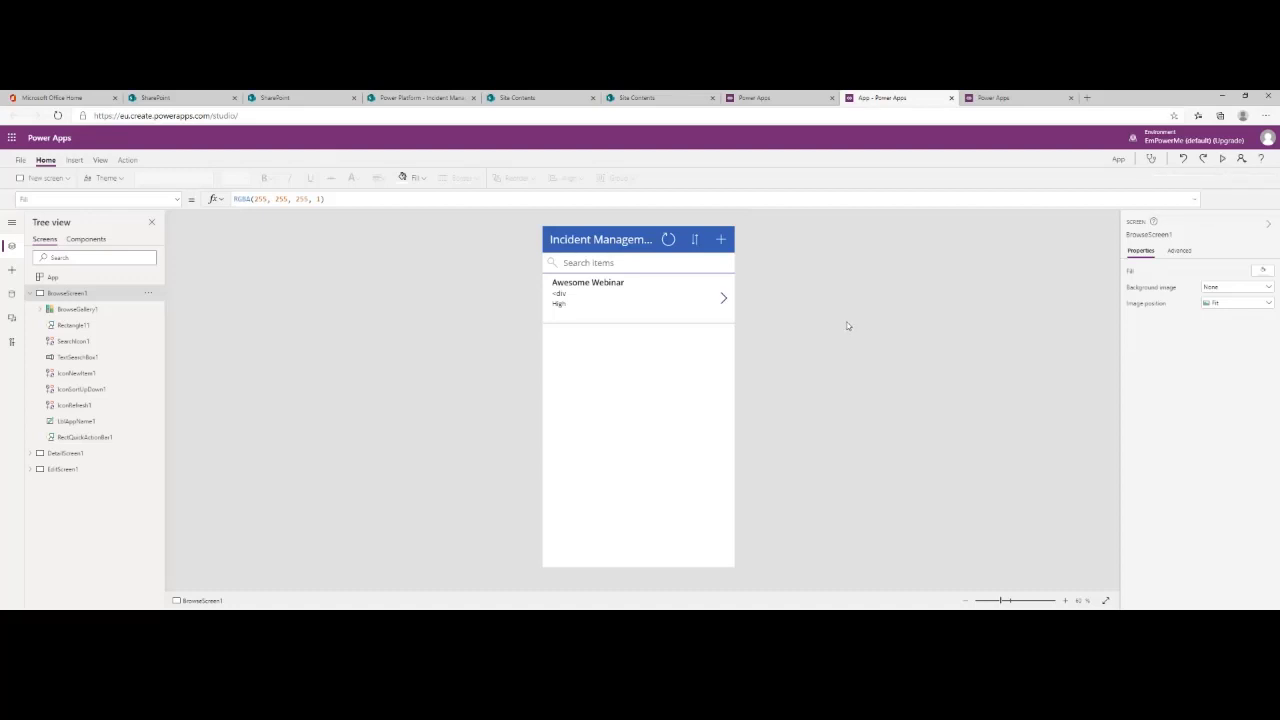
# - Preview the app, view the details of the Awesome Webinar incident and return to the incident list
pyautogui.press('F5')
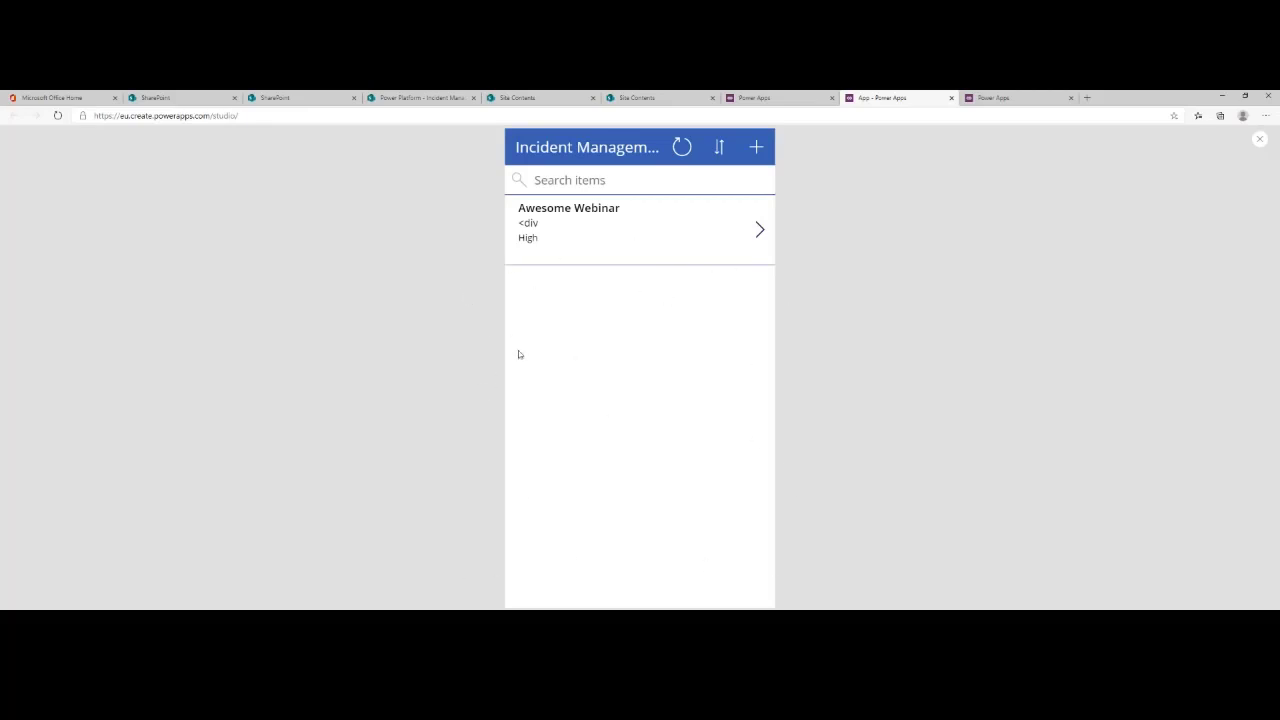
pyautogui.click(760, 231)
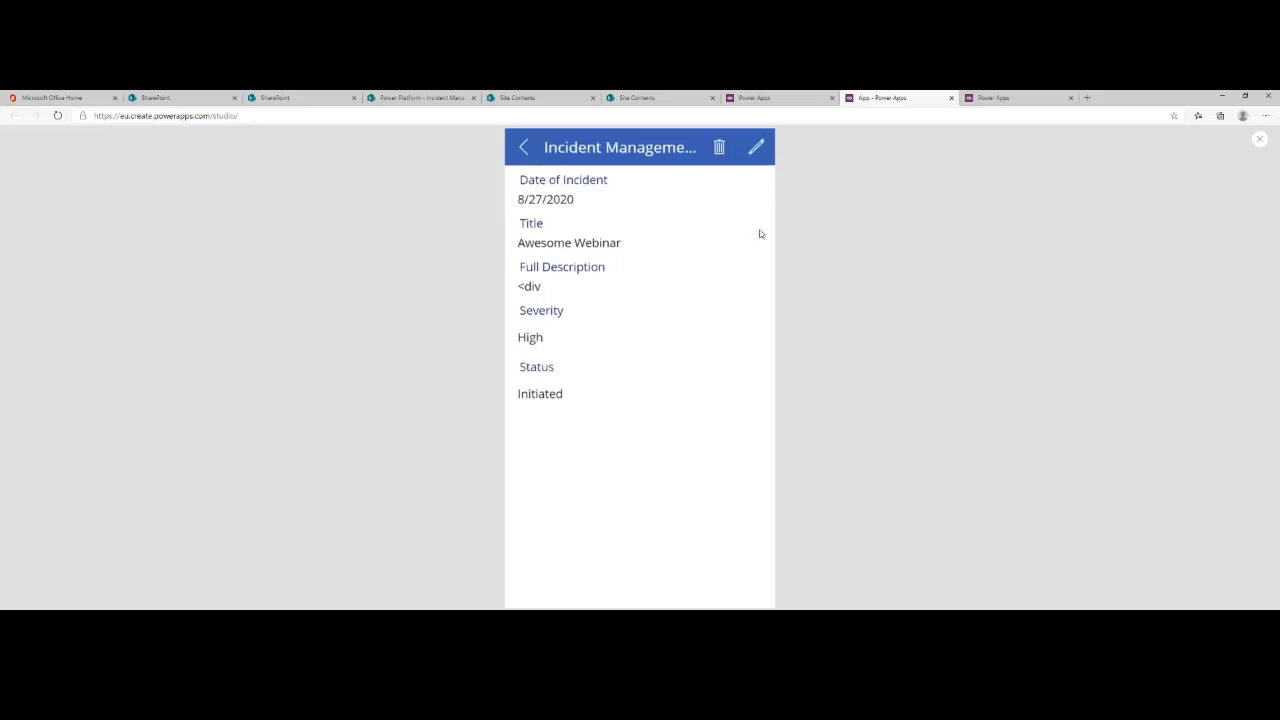
pyautogui.click(525, 148)
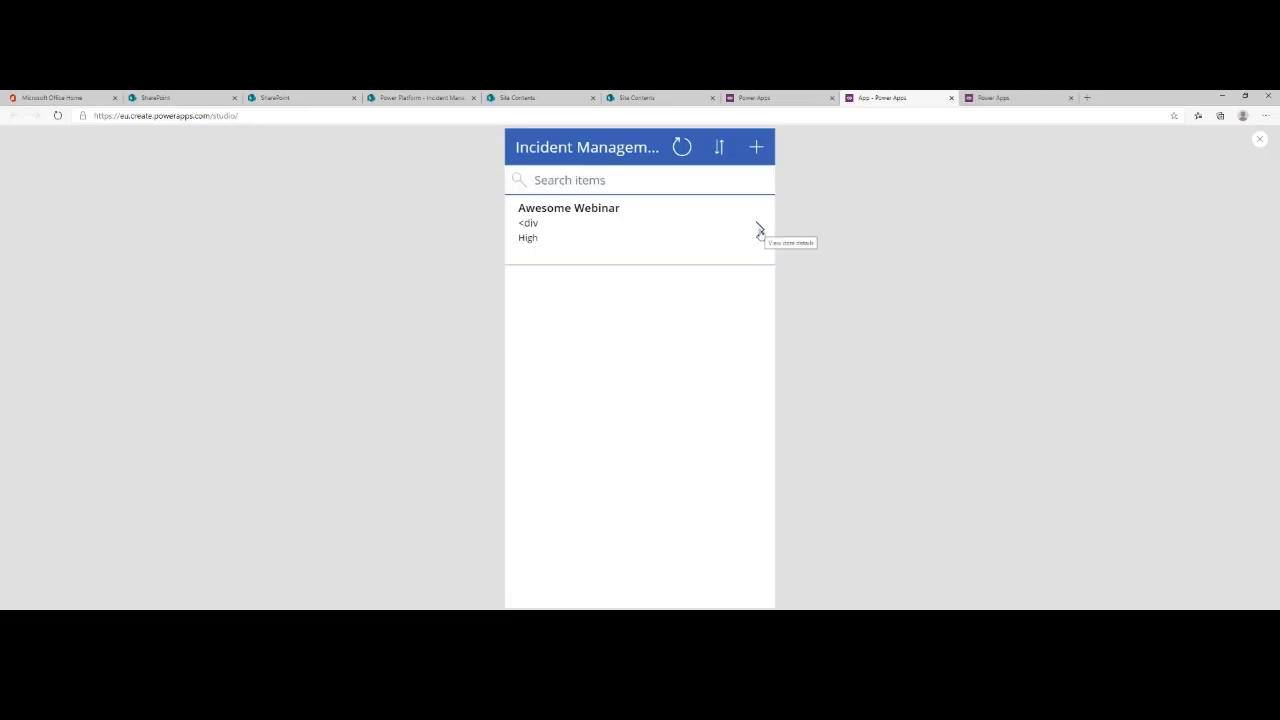
# - Start a new incident in the previewed app and set its Date of Incident to 8/26/2020
pyautogui.click(755, 148)
pyautogui.scroll(-2, 642, 378)
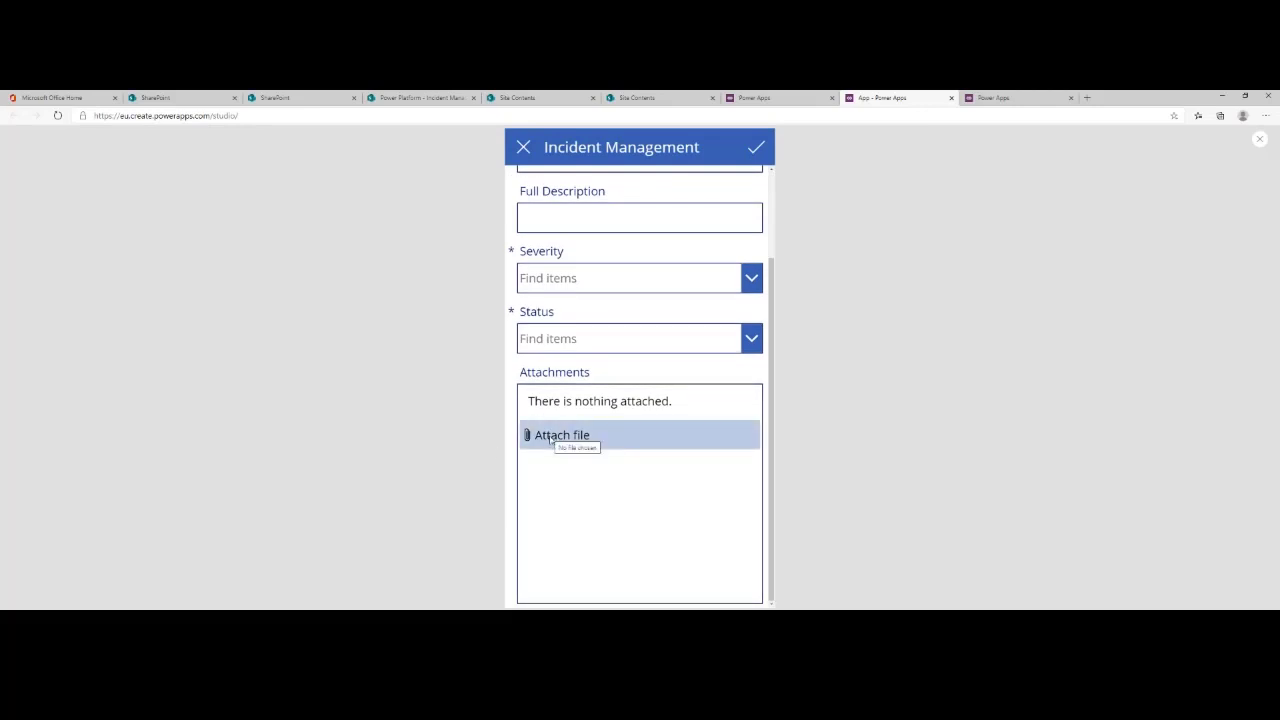
pyautogui.scroll(2, 560, 400)
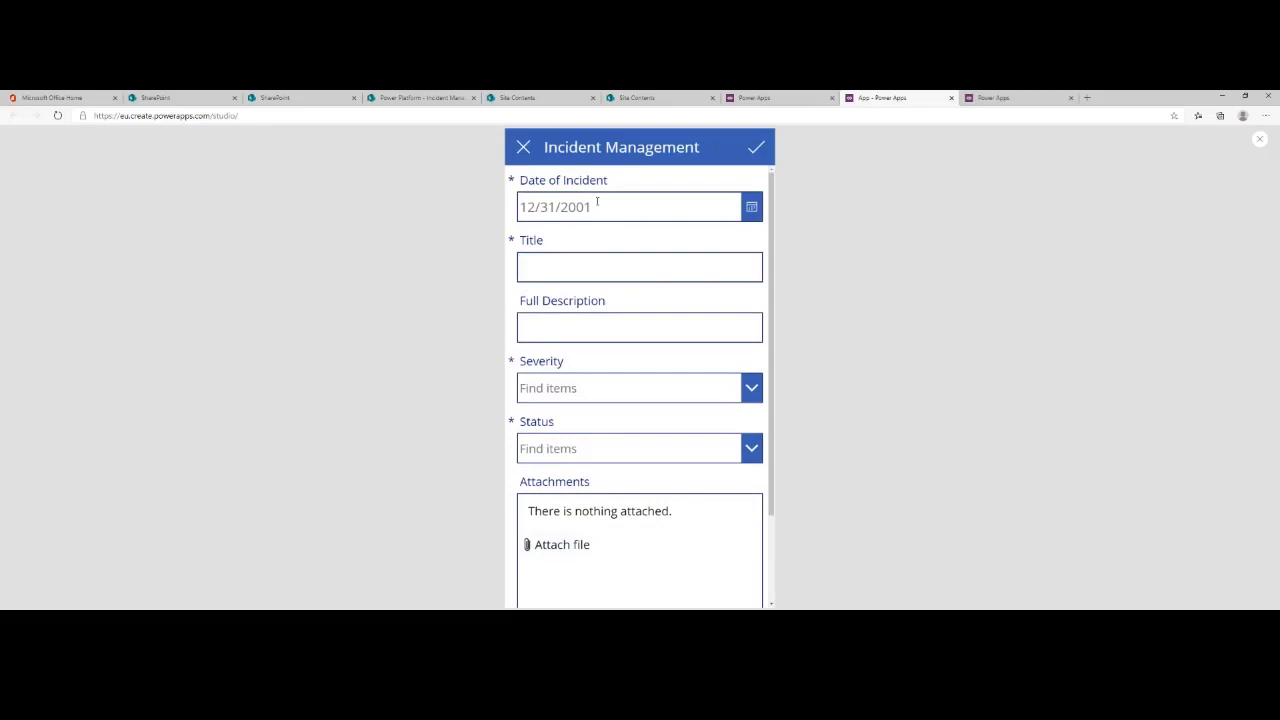
pyautogui.click(752, 207)
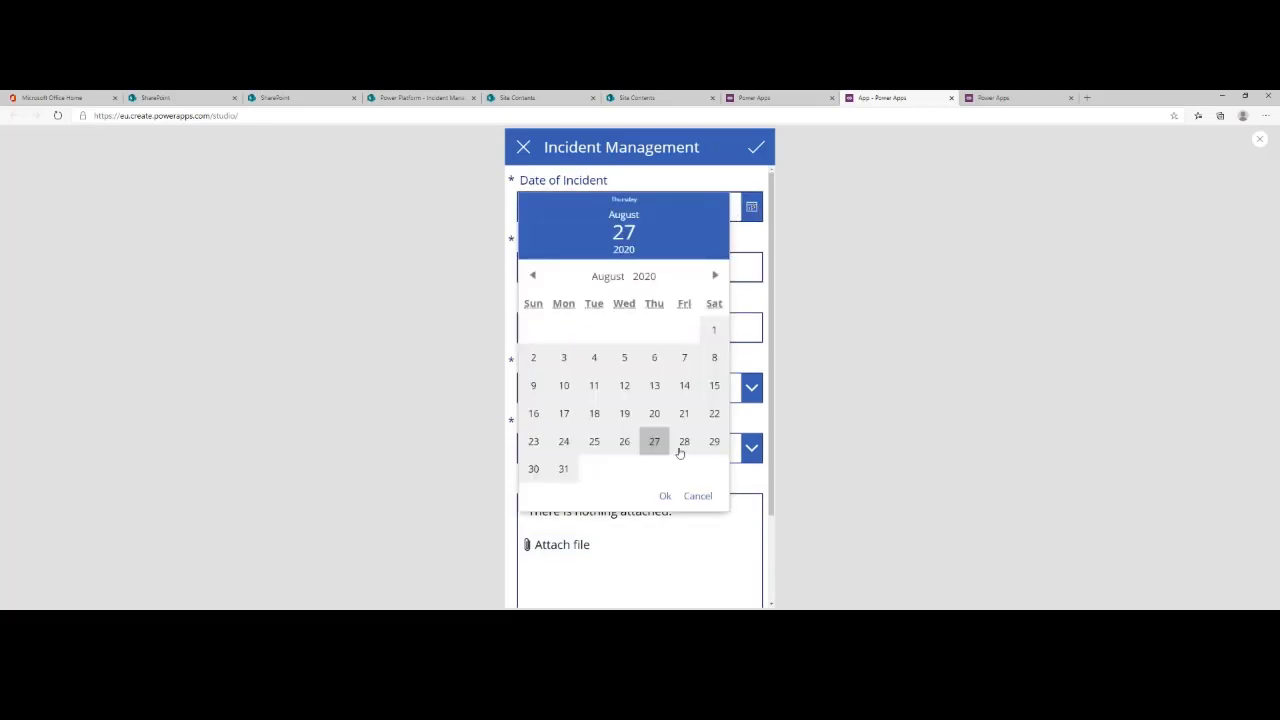
pyautogui.click(628, 446)
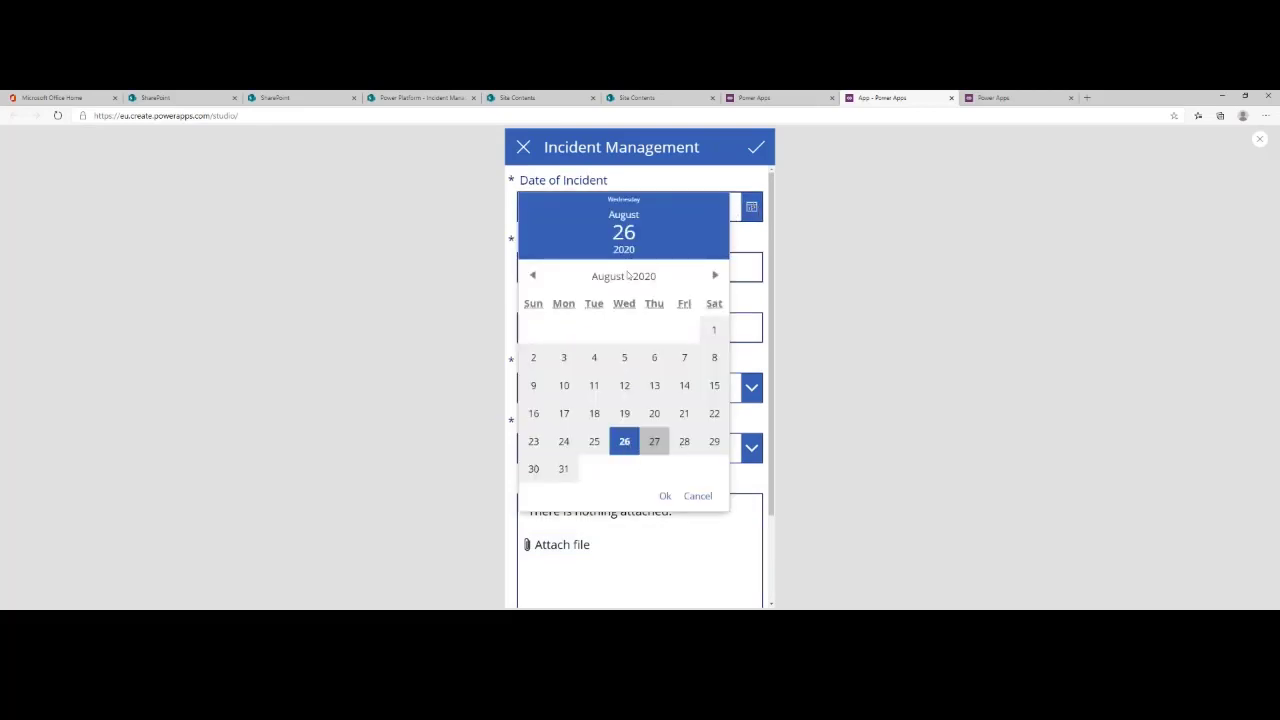
pyautogui.click(665, 496)
# - Enter a title describing a chat with a colleague about the webinar, and "More chatting" as the Full Description
pyautogui.click(531, 265)
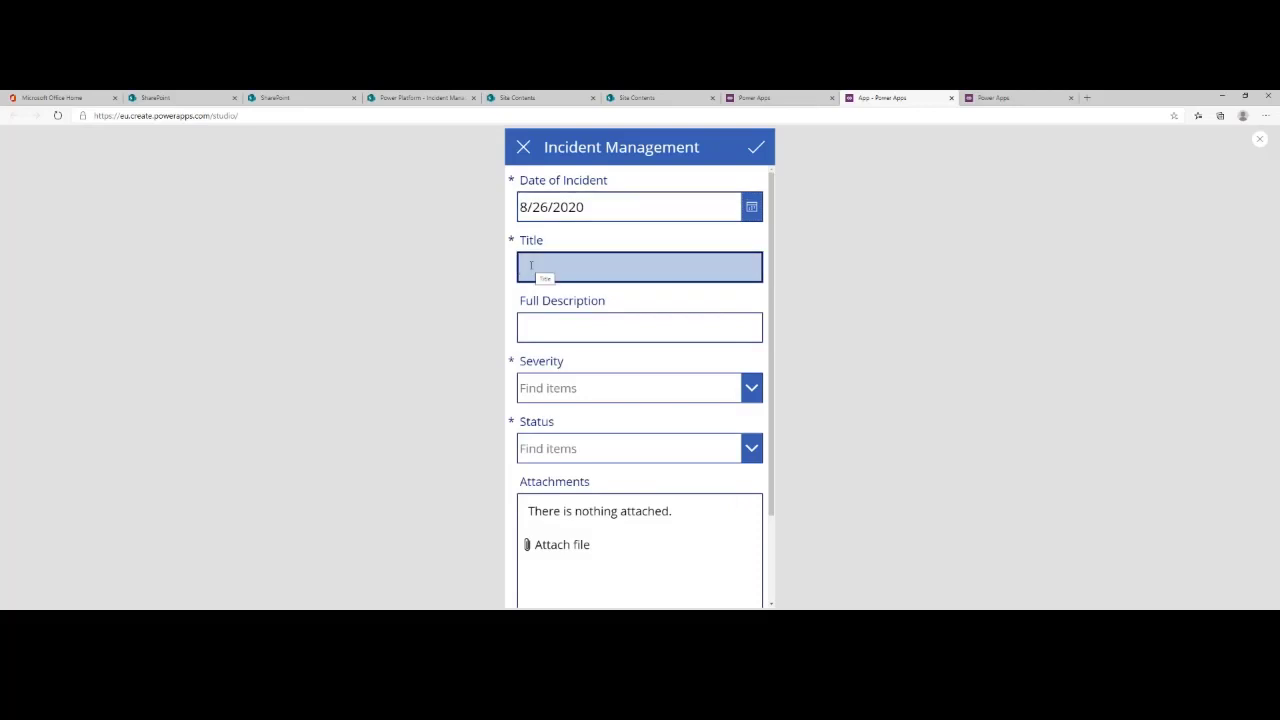
pyautogui.write('Chatting with Rod ')
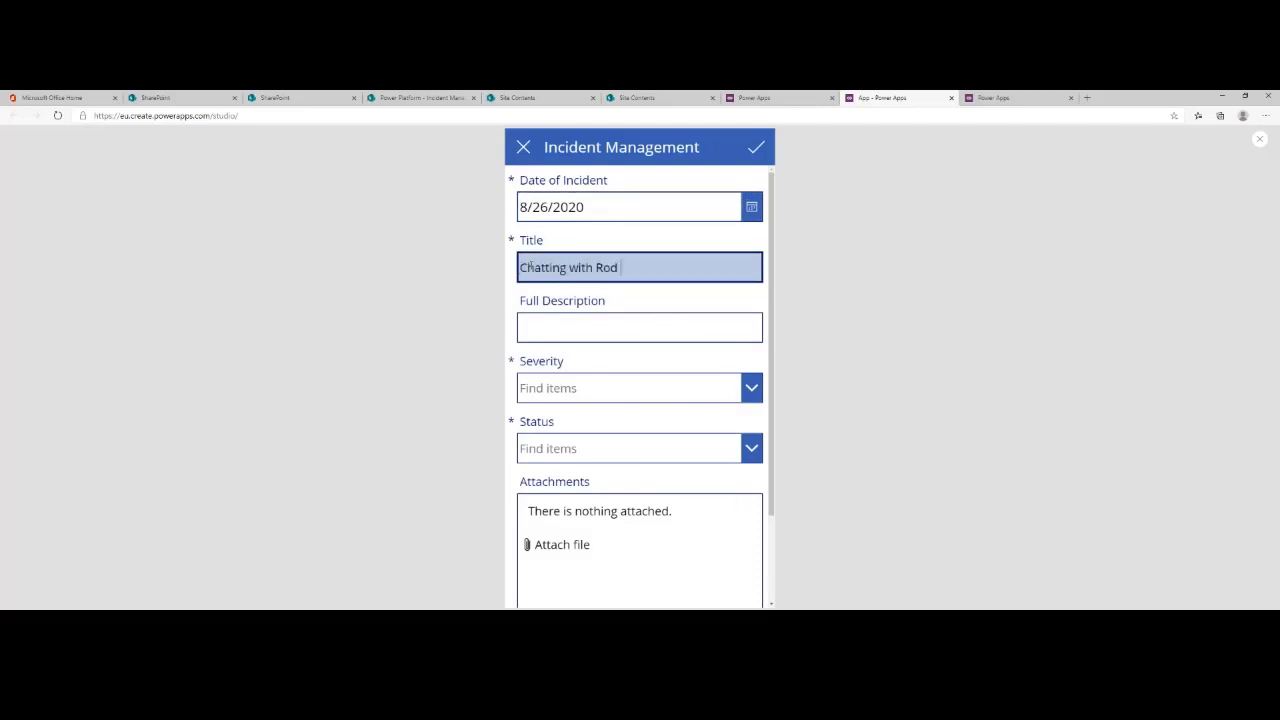
pyautogui.write('about Webinar')
pyautogui.click(549, 327)
pyautogui.write('More chatting')
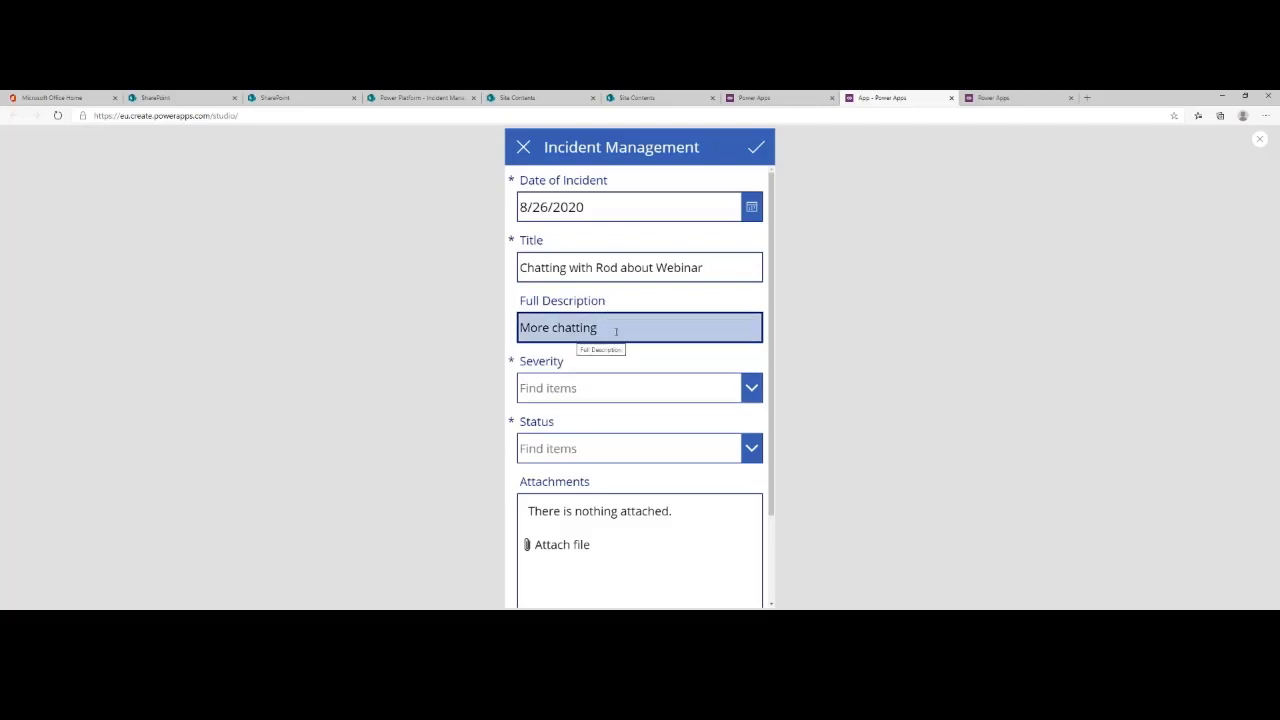
# - Set the incident's Severity to Medium and its Status to Initiated
pyautogui.click(576, 388)
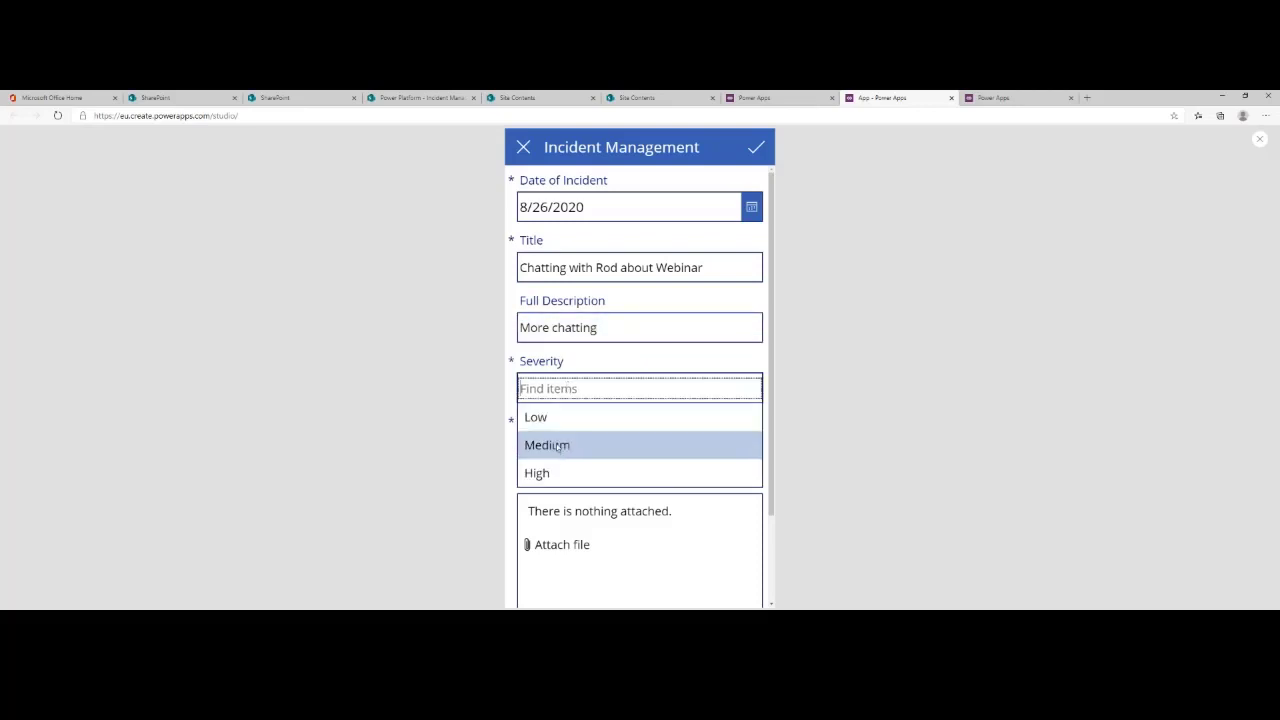
pyautogui.click(558, 447)
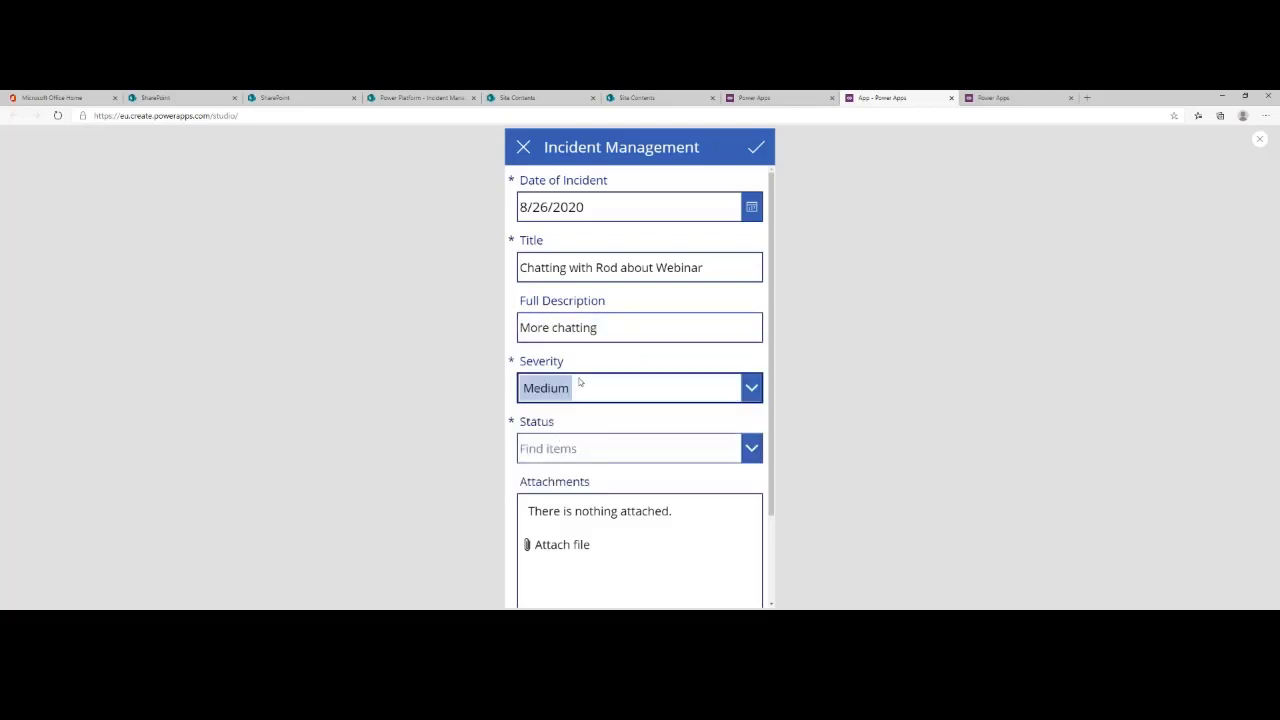
pyautogui.click(751, 452)
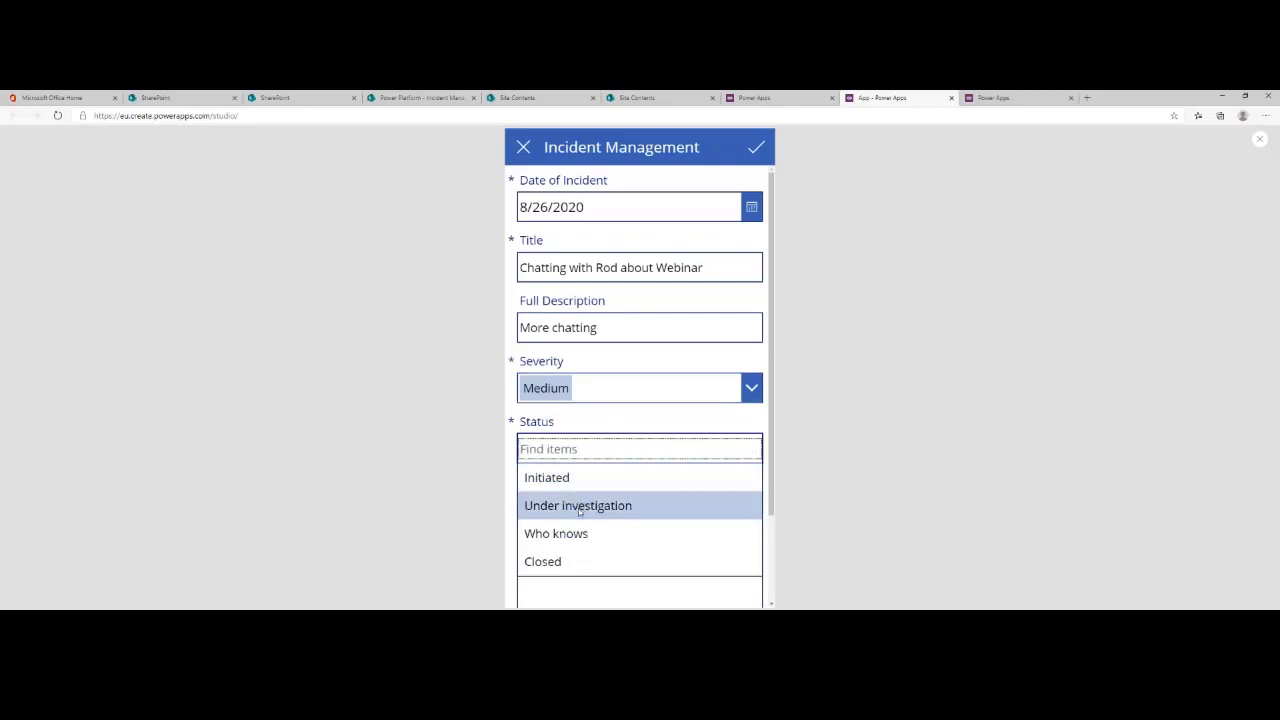
pyautogui.click(380, 408)
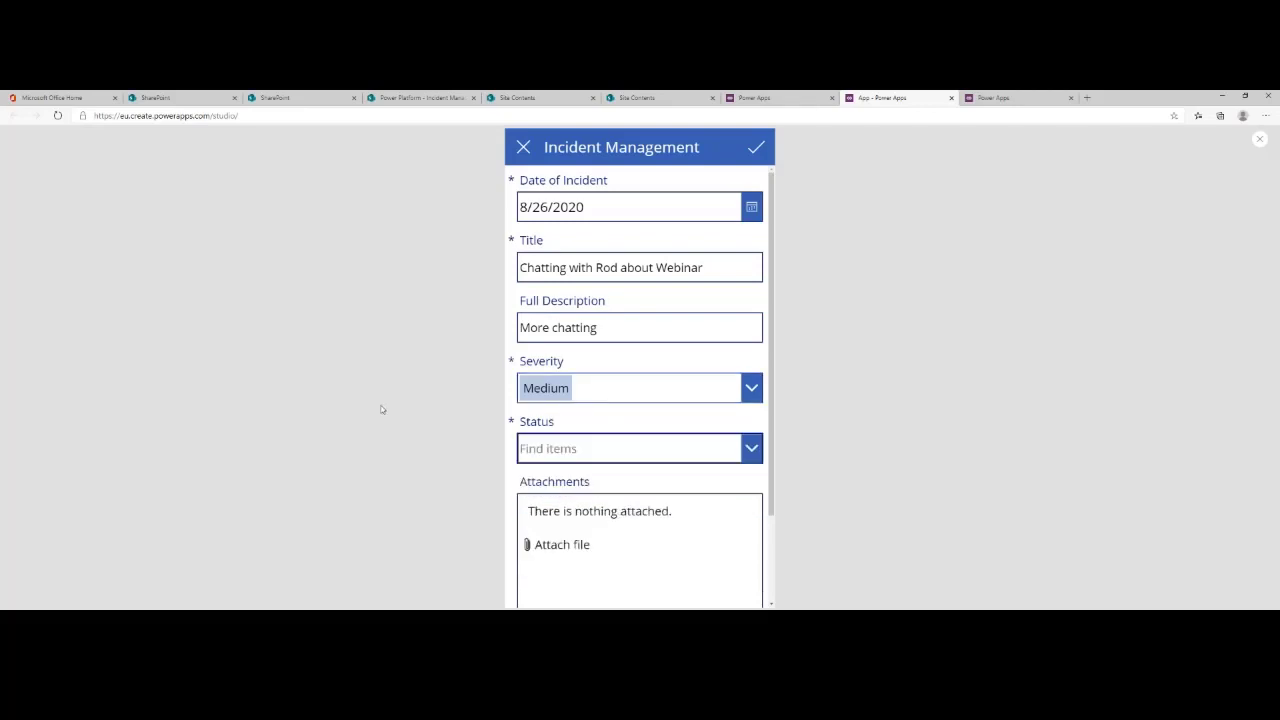
pyautogui.click(548, 458)
pyautogui.click(548, 479)
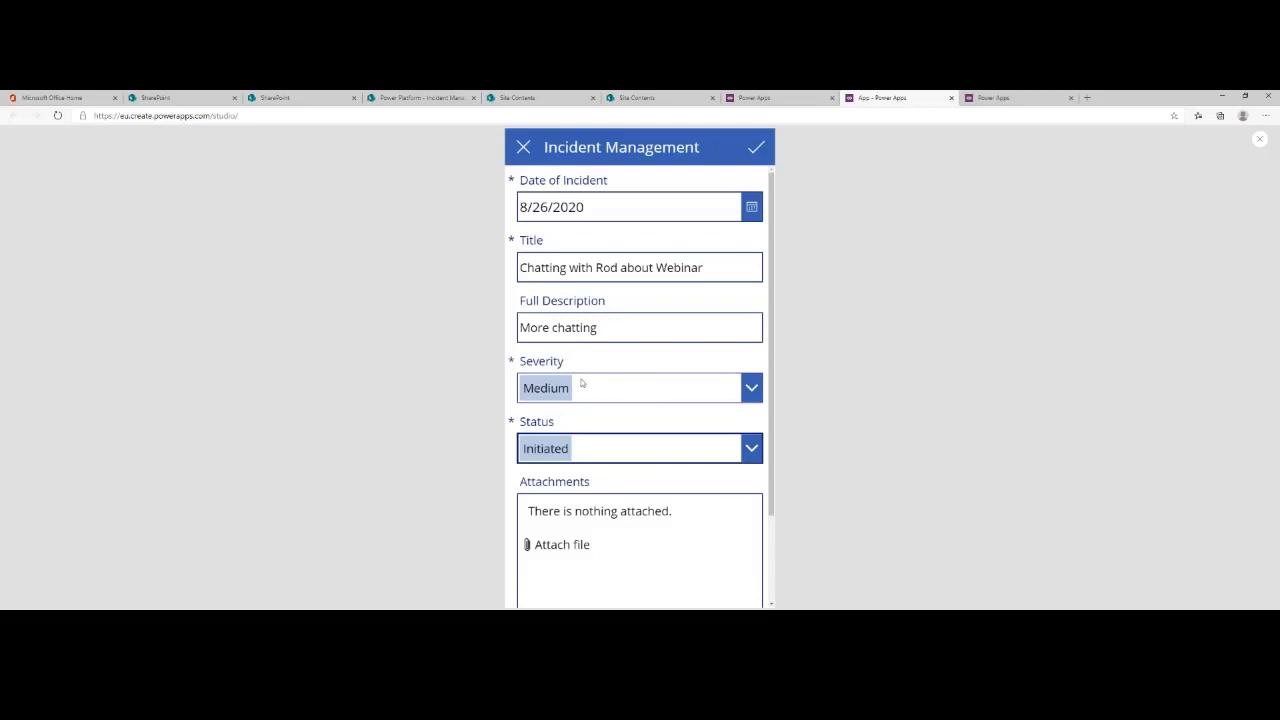
pyautogui.click(357, 371)
# - Save the new incident without an attachment, and view its details before returning to the incident list
pyautogui.scroll(-3, 610, 487)
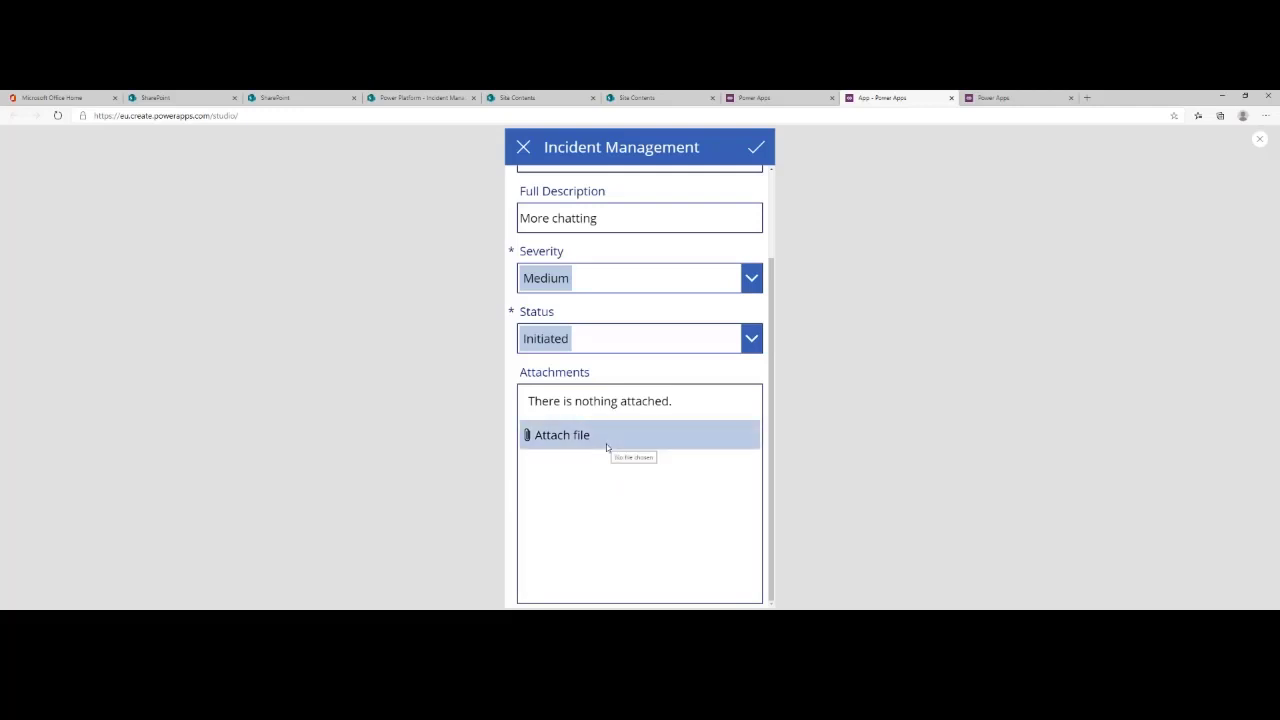
pyautogui.scroll(3, 606, 448)
pyautogui.scroll(-3, 606, 448)
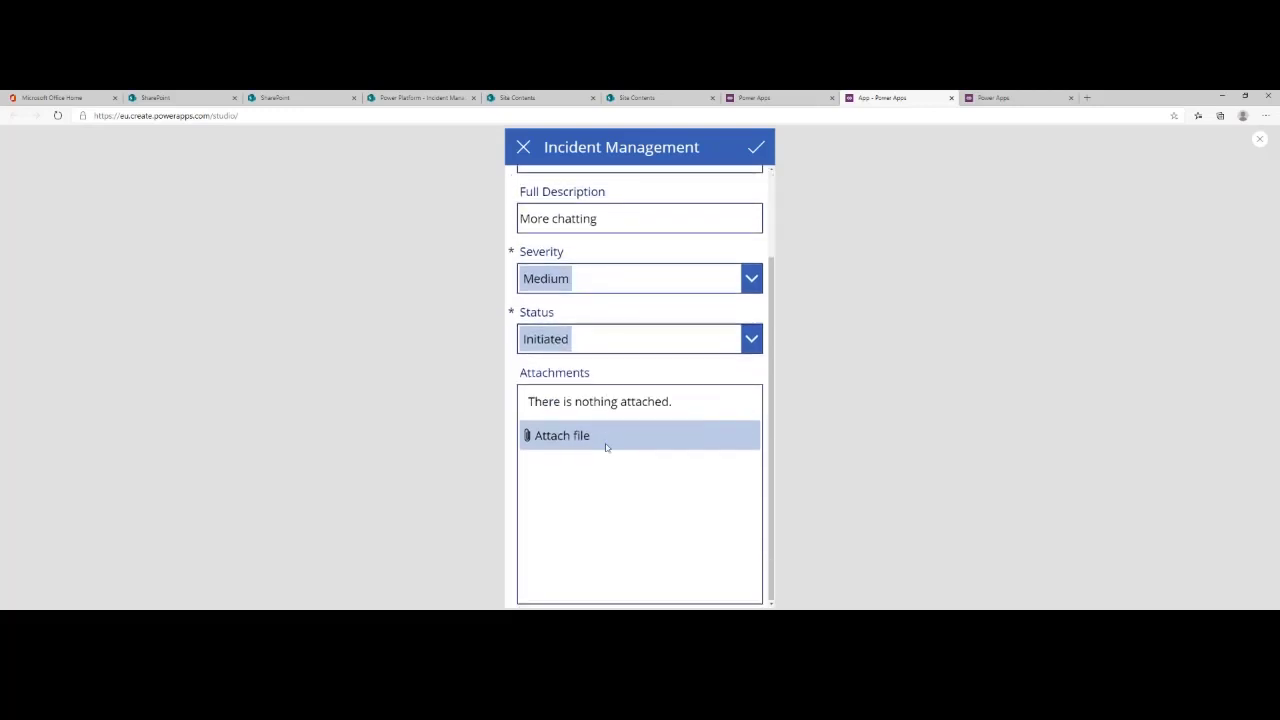
pyautogui.scroll(1, 606, 448)
pyautogui.scroll(2, 606, 448)
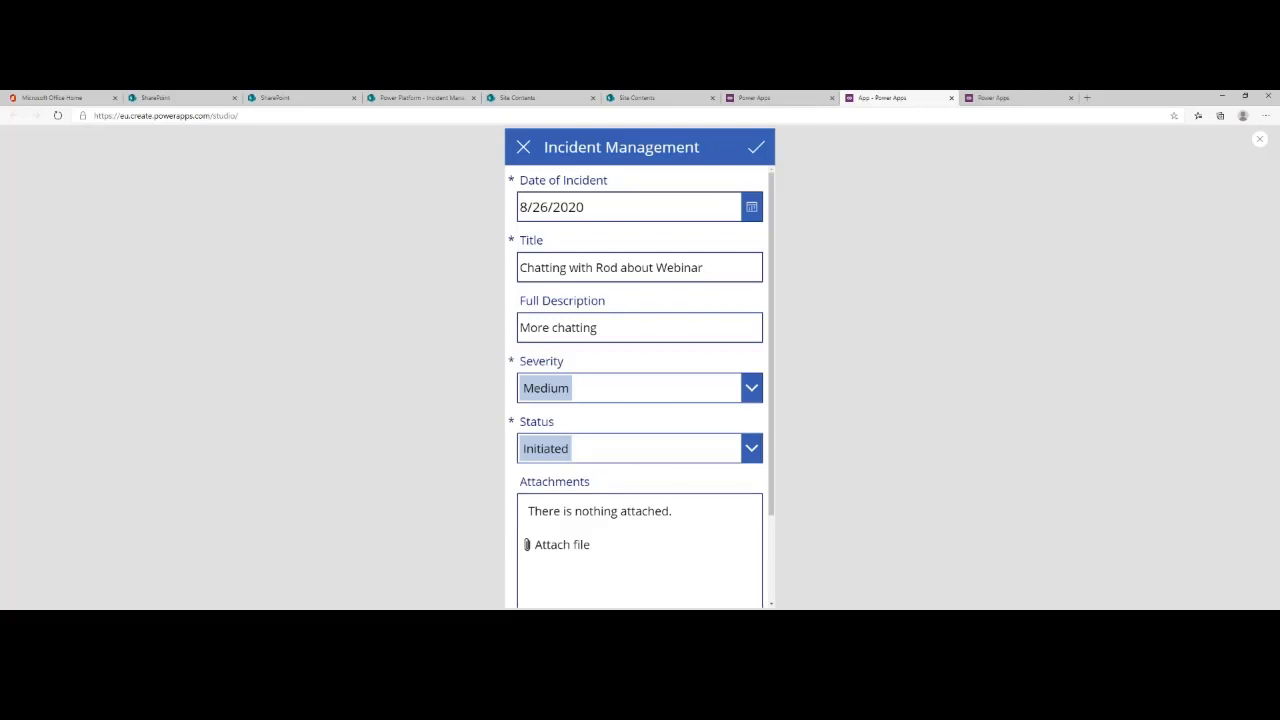
pyautogui.scroll(-2, 637, 491)
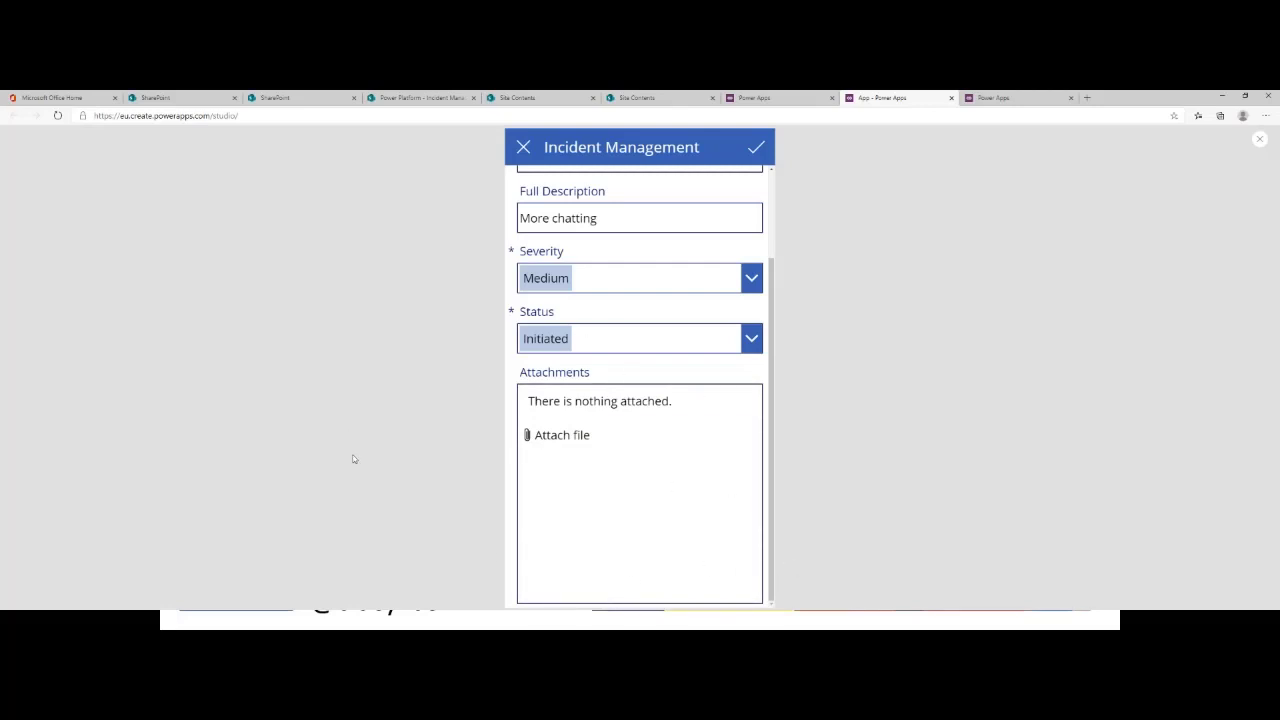
pyautogui.scroll(2, 691, 466)
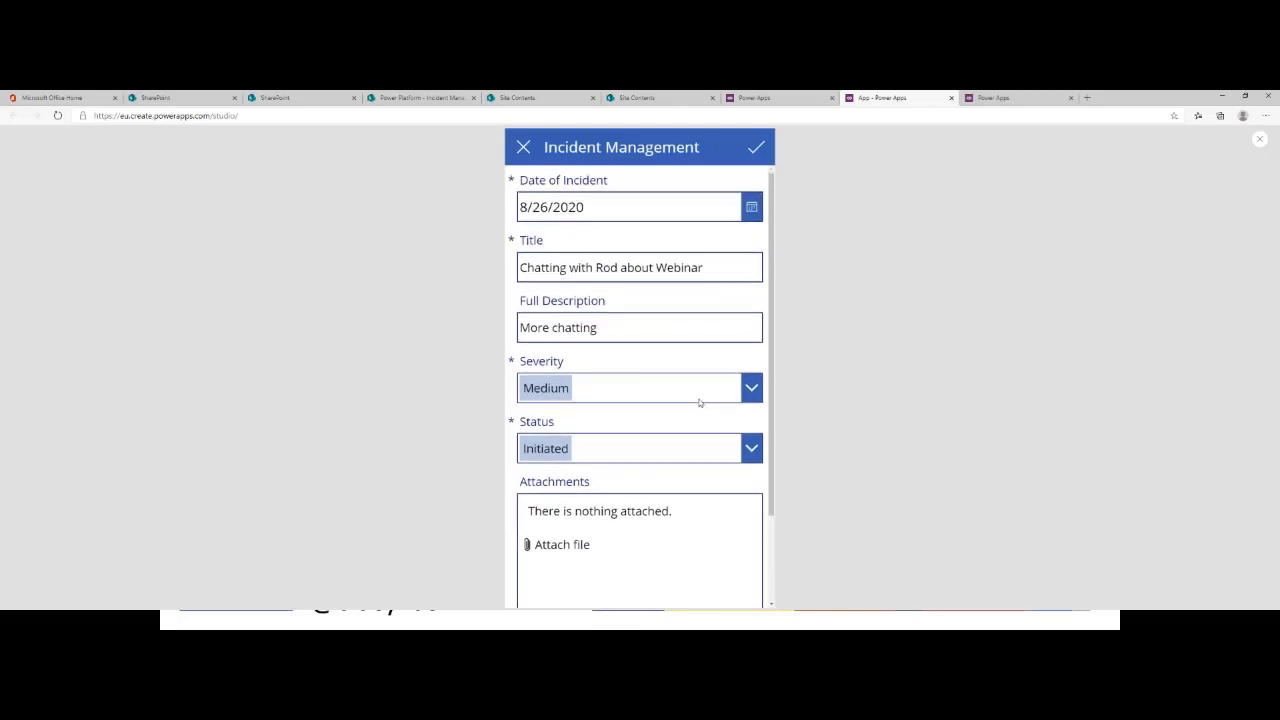
pyautogui.click(756, 149)
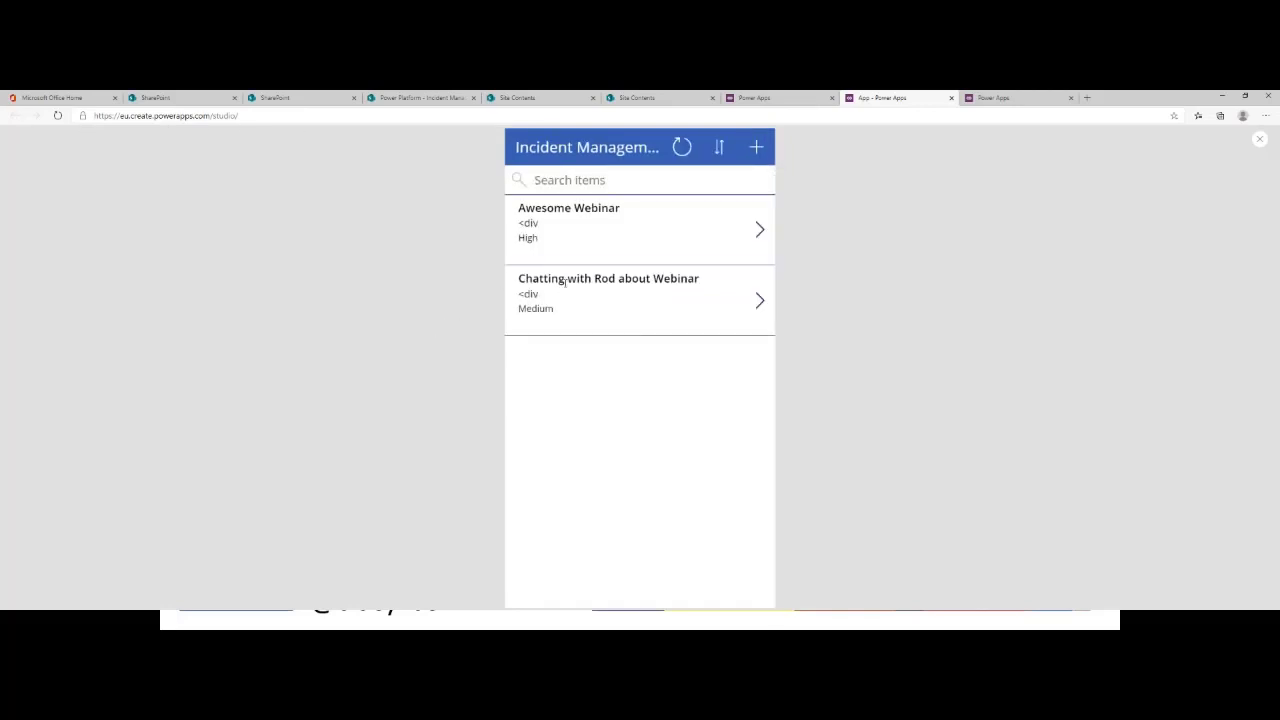
pyautogui.click(759, 300)
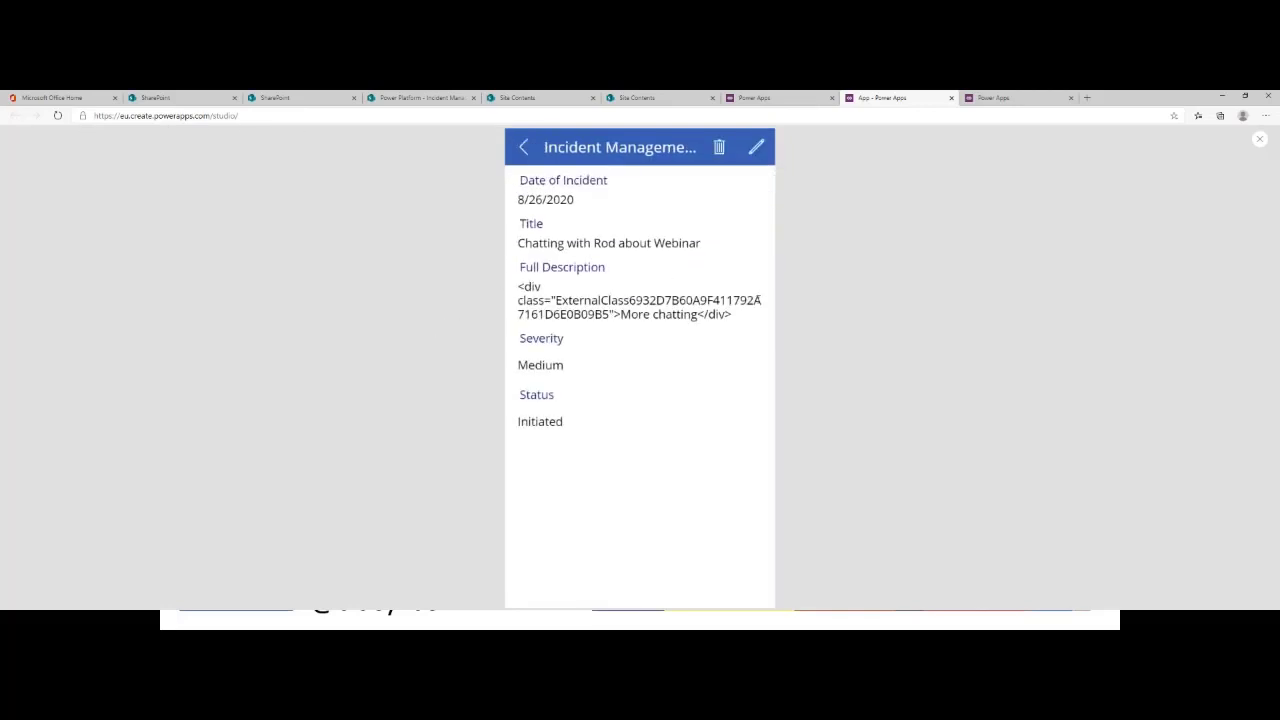
pyautogui.click(523, 147)
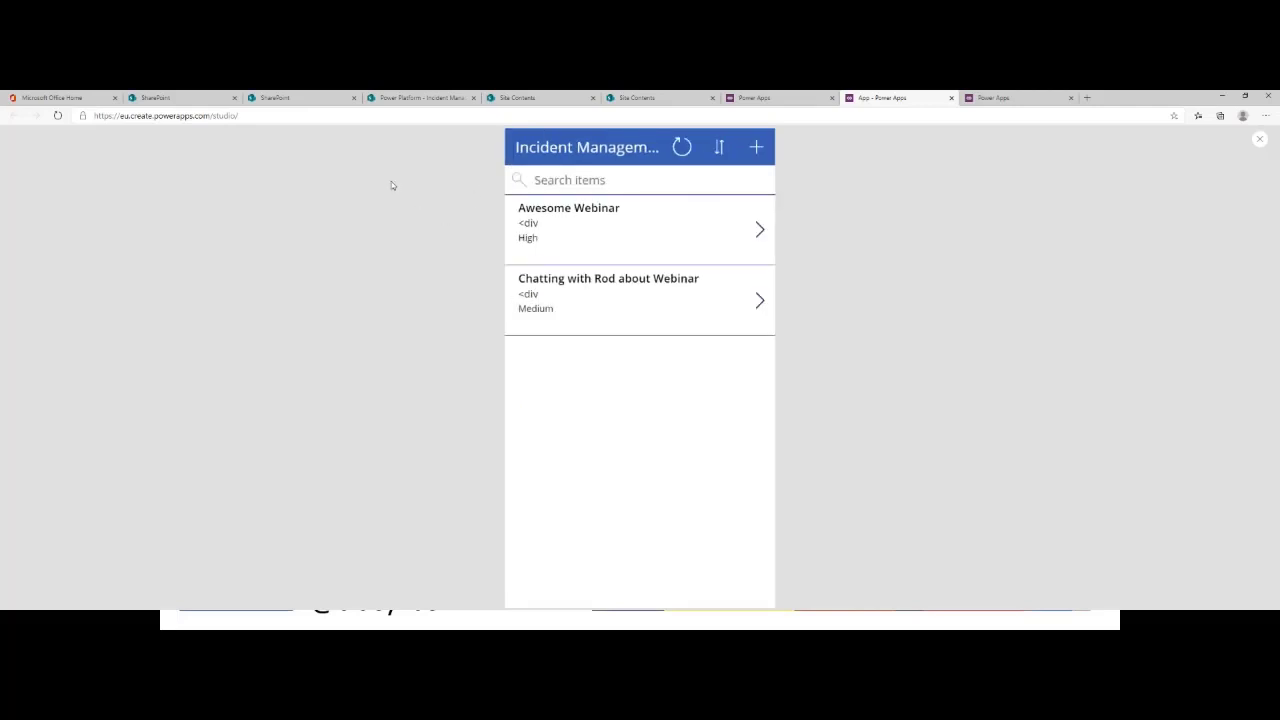
# - Exit the app preview and dismiss the canvas testing tip so that it is not shown again
pyautogui.click(1261, 142)
pyautogui.click(572, 405)
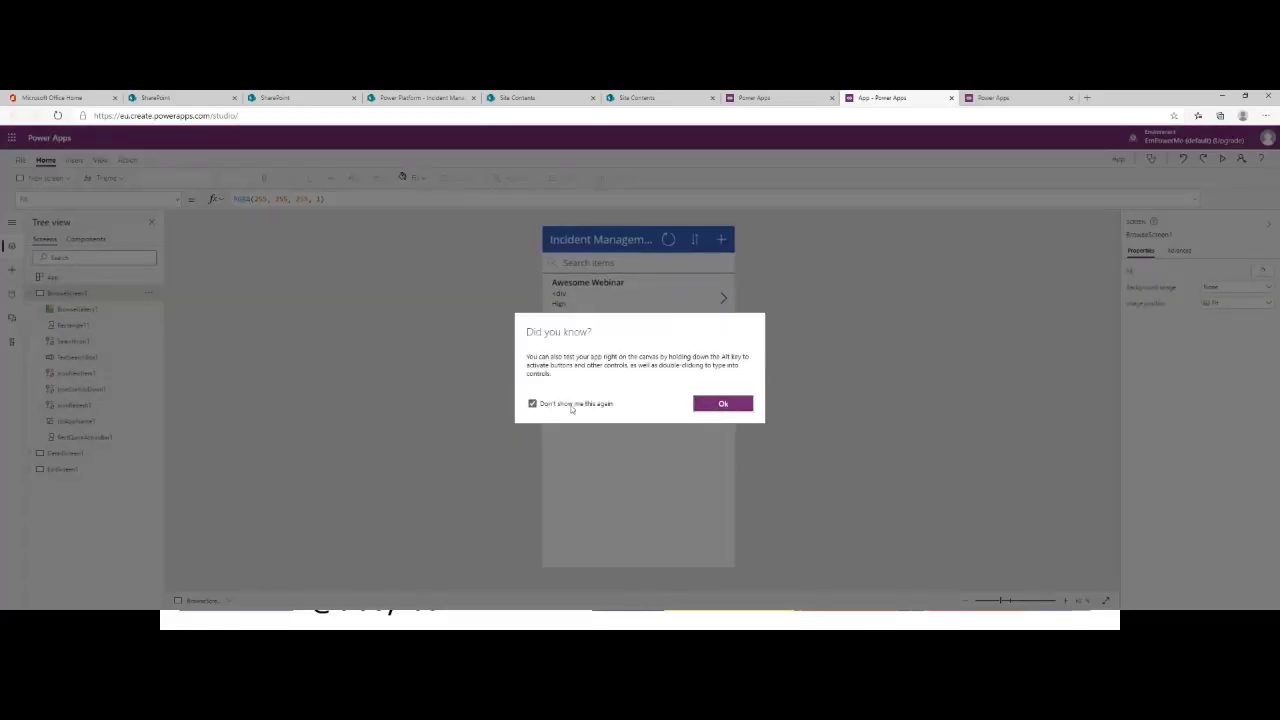
pyautogui.click(723, 403)
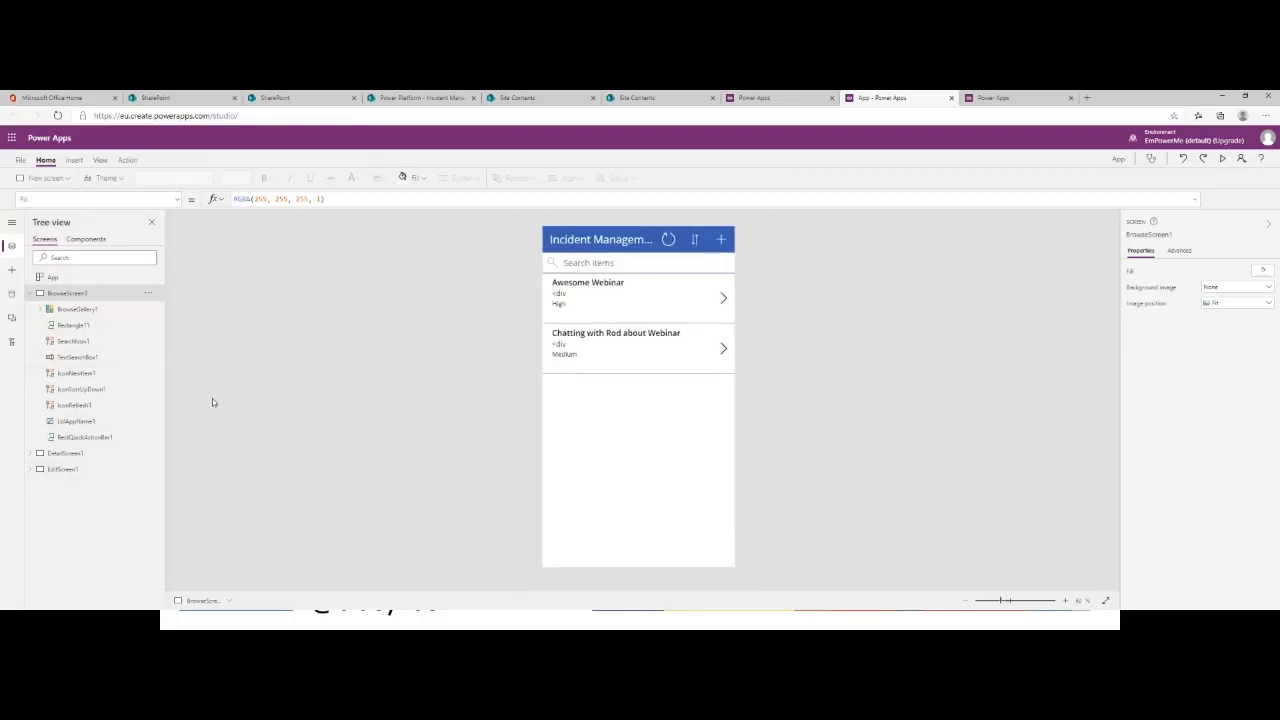
# - Enlarge the studio page and examine the controls of BrowseScreen1, including BrowseGallery1 and its Items formula
pyautogui.hotkey('ctrl', '+')
pyautogui.hotkey('ctrl', '+')
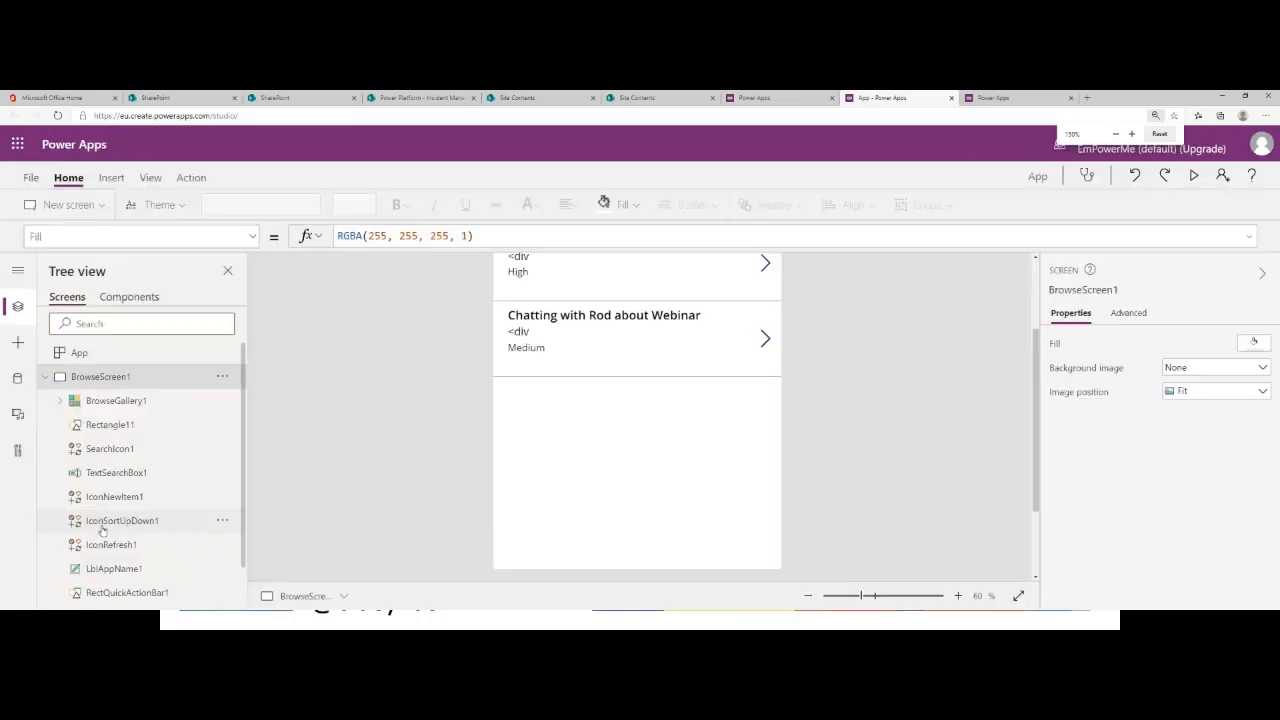
pyautogui.scroll(-1, 90, 470)
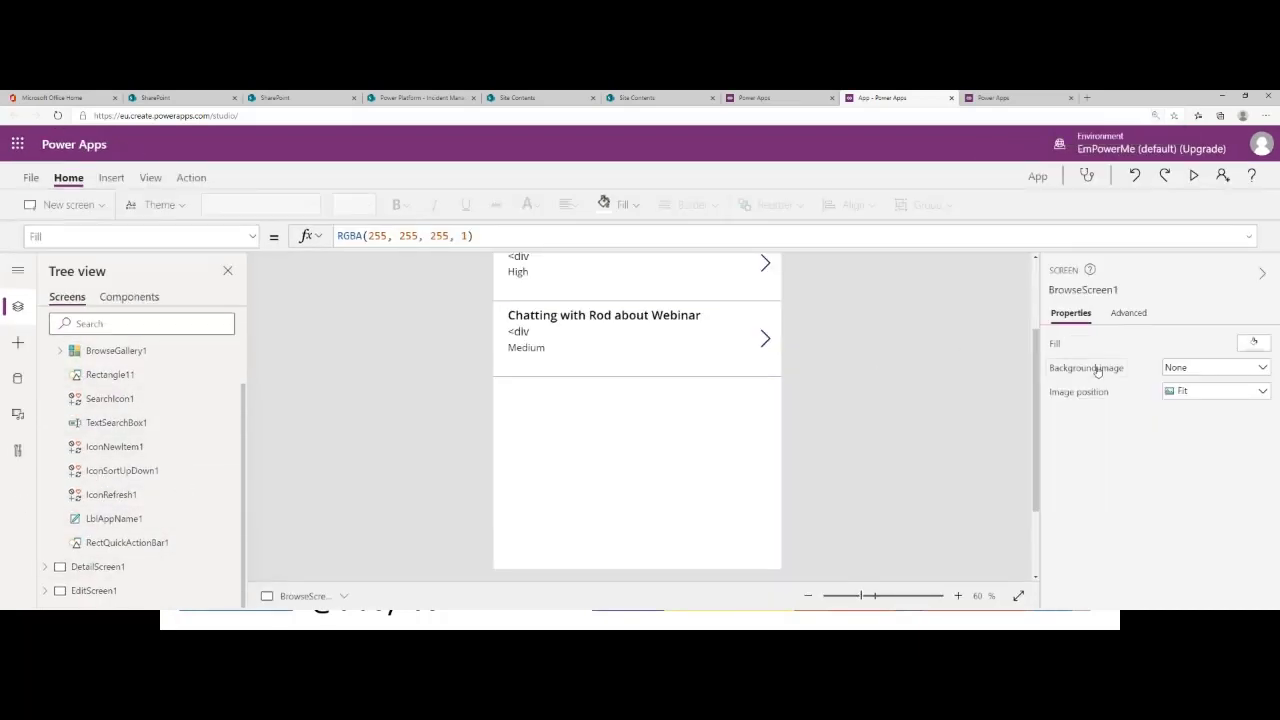
pyautogui.scroll(2, 842, 358)
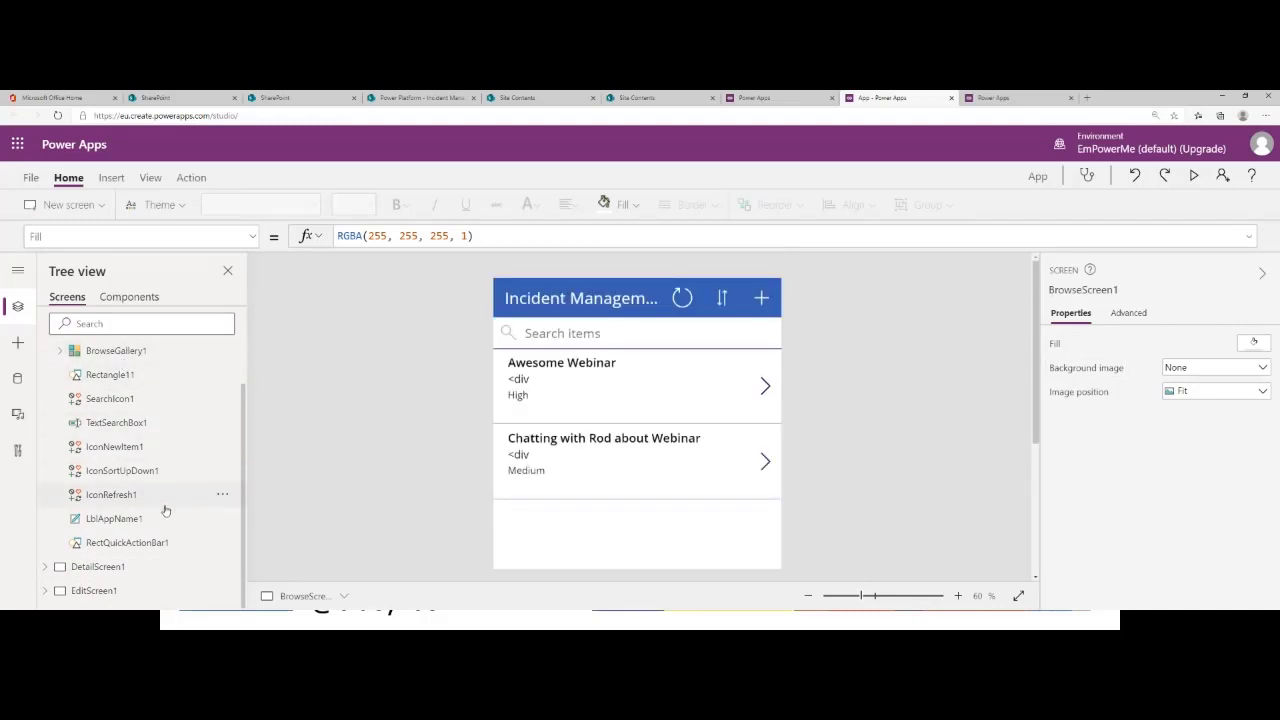
pyautogui.click(116, 352)
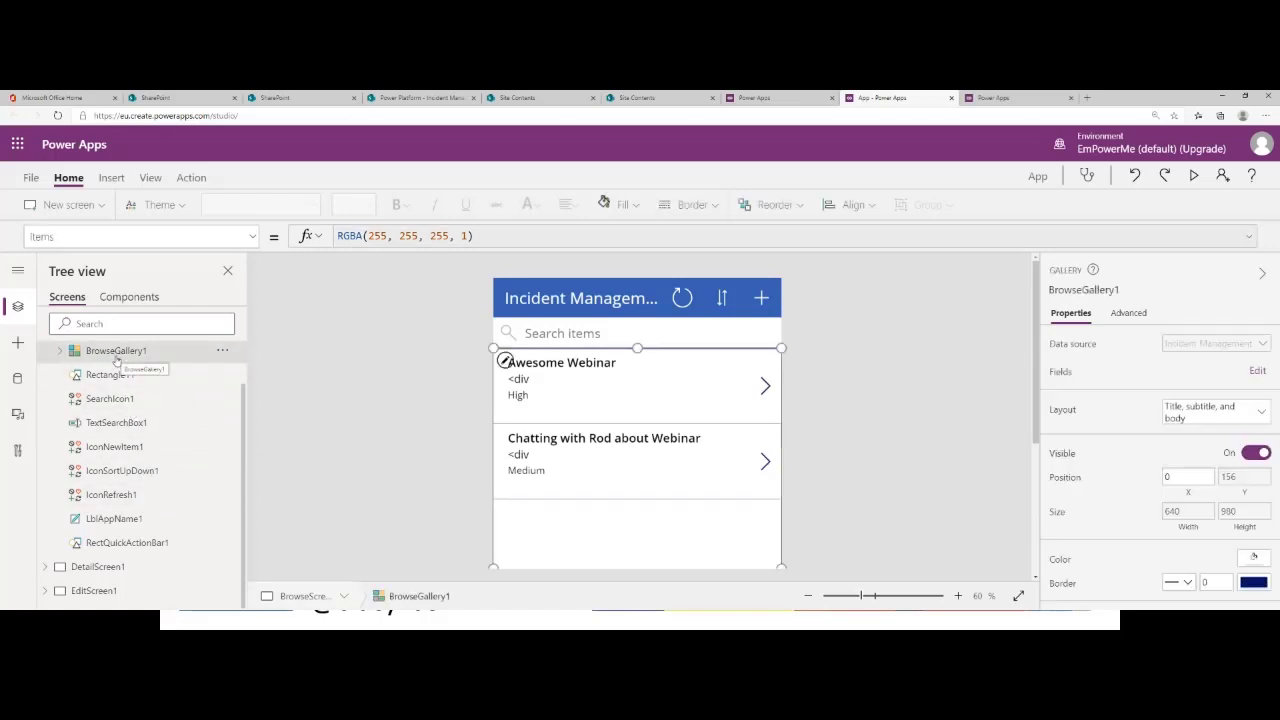
pyautogui.click(60, 351)
pyautogui.click(60, 351)
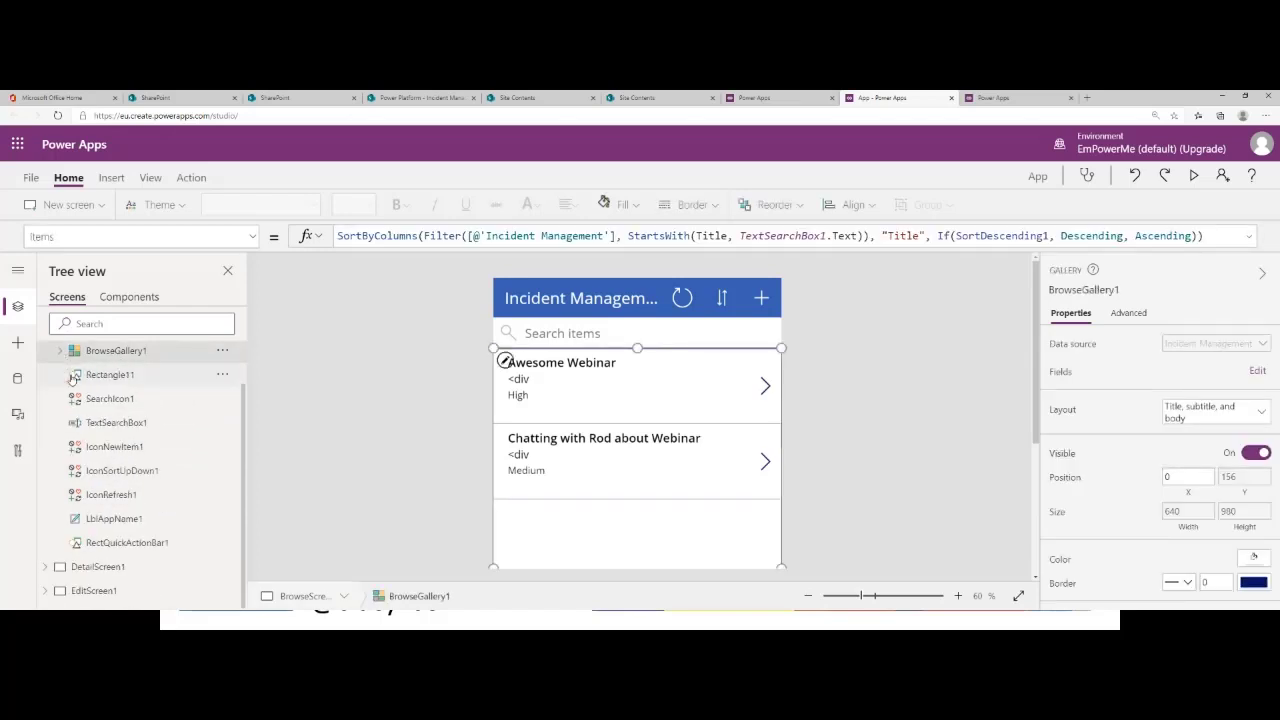
pyautogui.scroll(2, 86, 420)
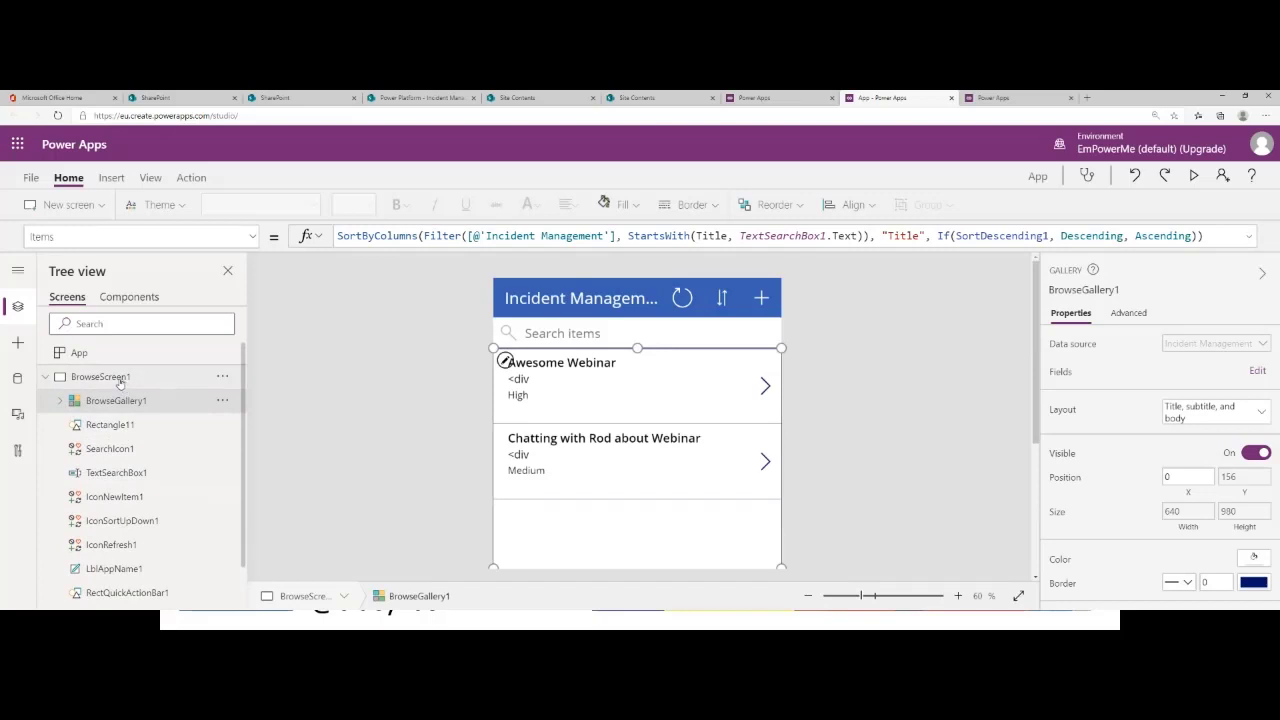
# - Collapse BrowseScreen1 in the tree and examine the layouts of DetailScreen1 and EditScreen1, ending on DetailScreen1
pyautogui.click(45, 376)
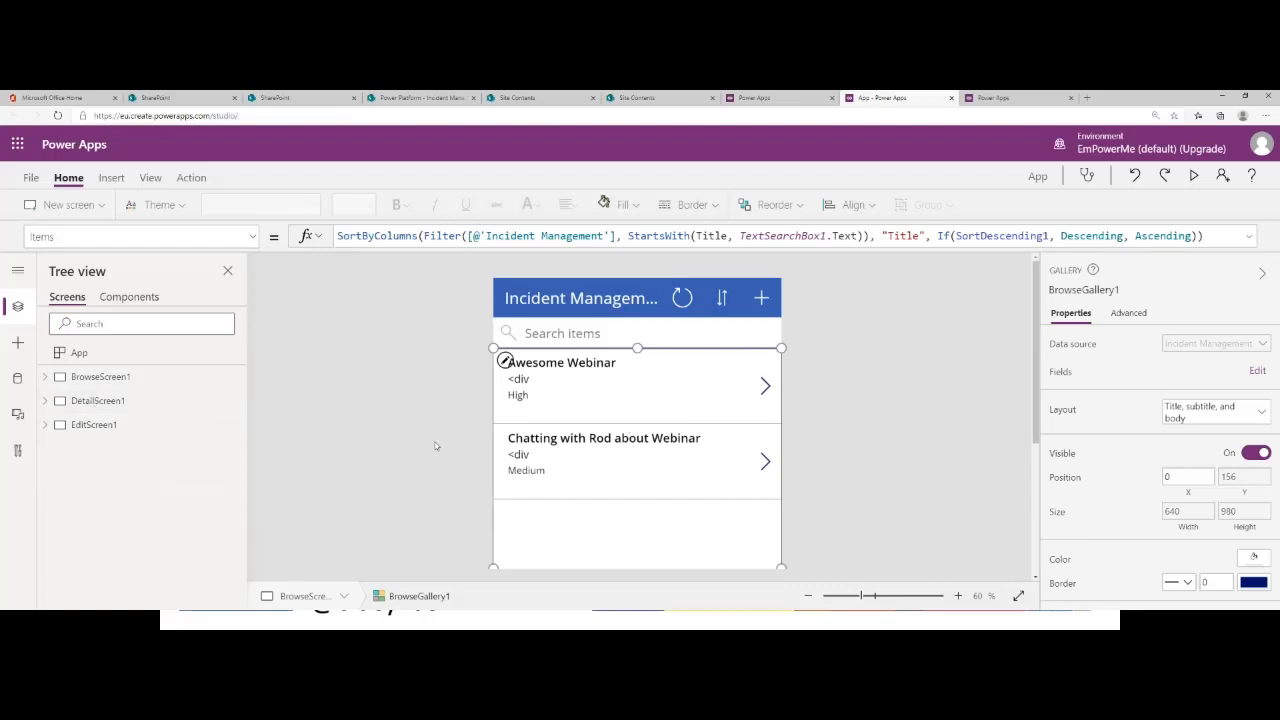
pyautogui.click(103, 402)
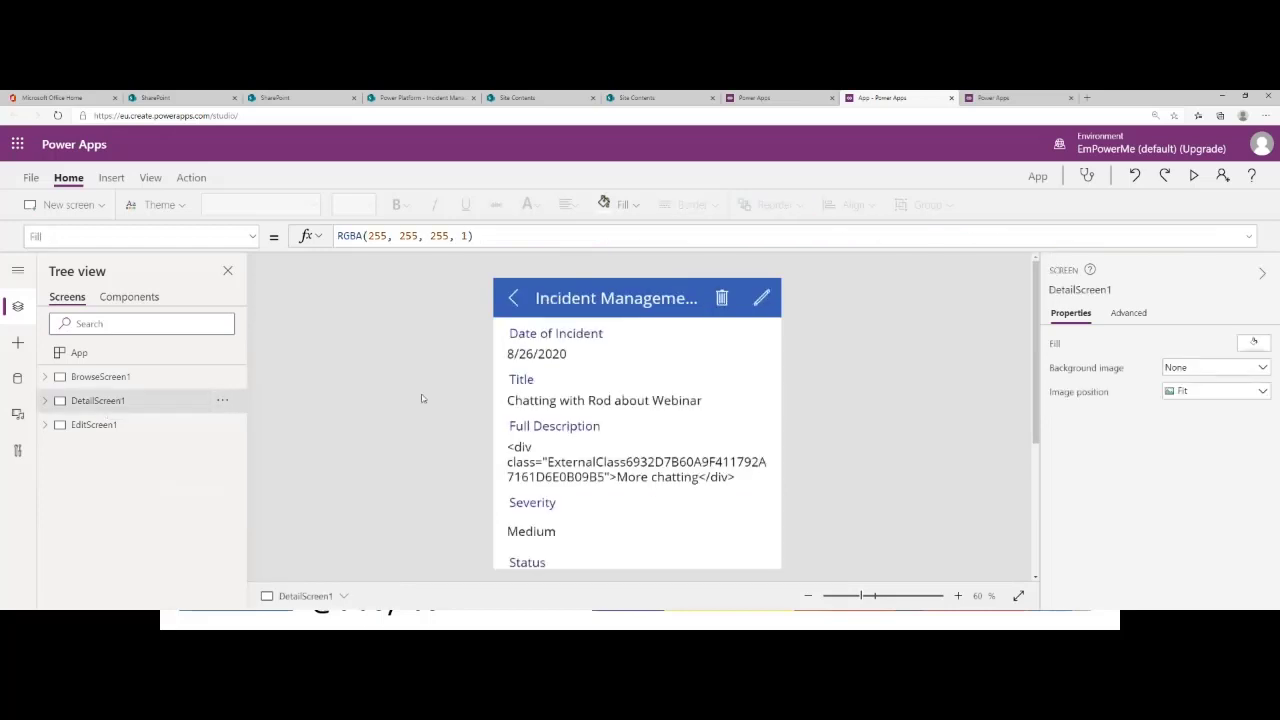
pyautogui.scroll(-3, 422, 398)
pyautogui.scroll(3, 422, 398)
pyautogui.click(122, 425)
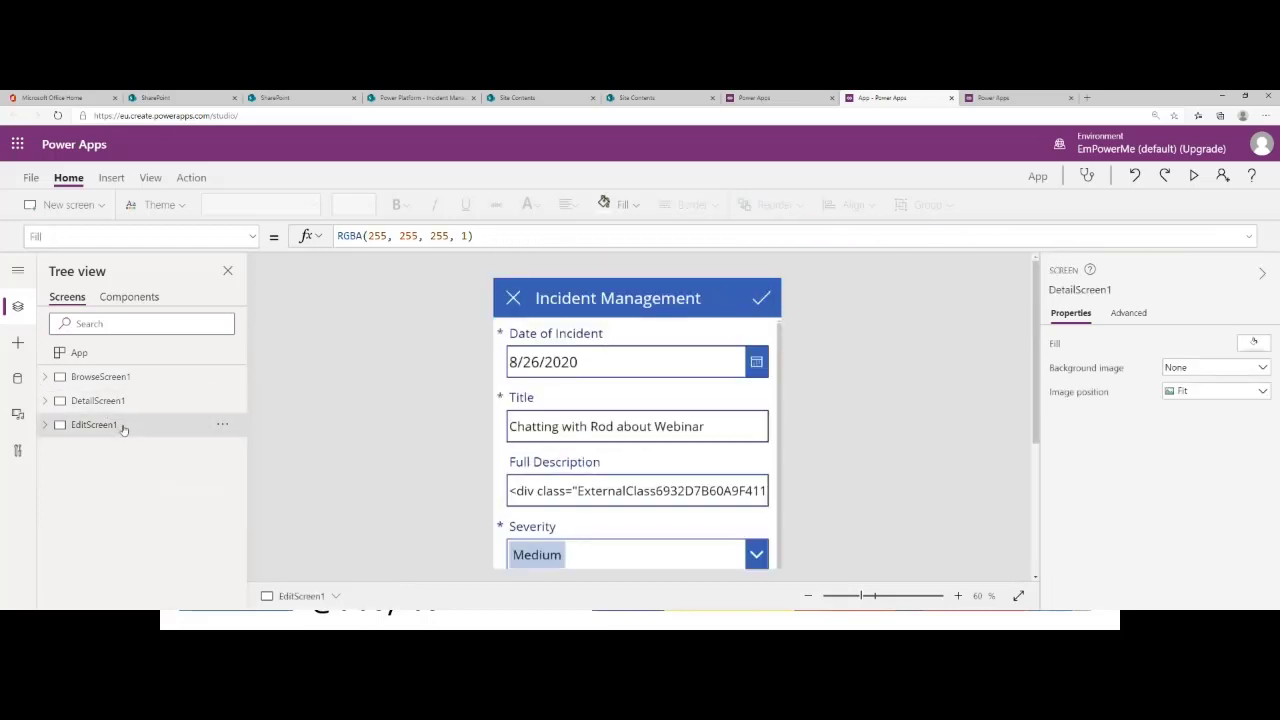
pyautogui.scroll(-3, 410, 380)
pyautogui.scroll(3, 410, 380)
pyautogui.click(145, 402)
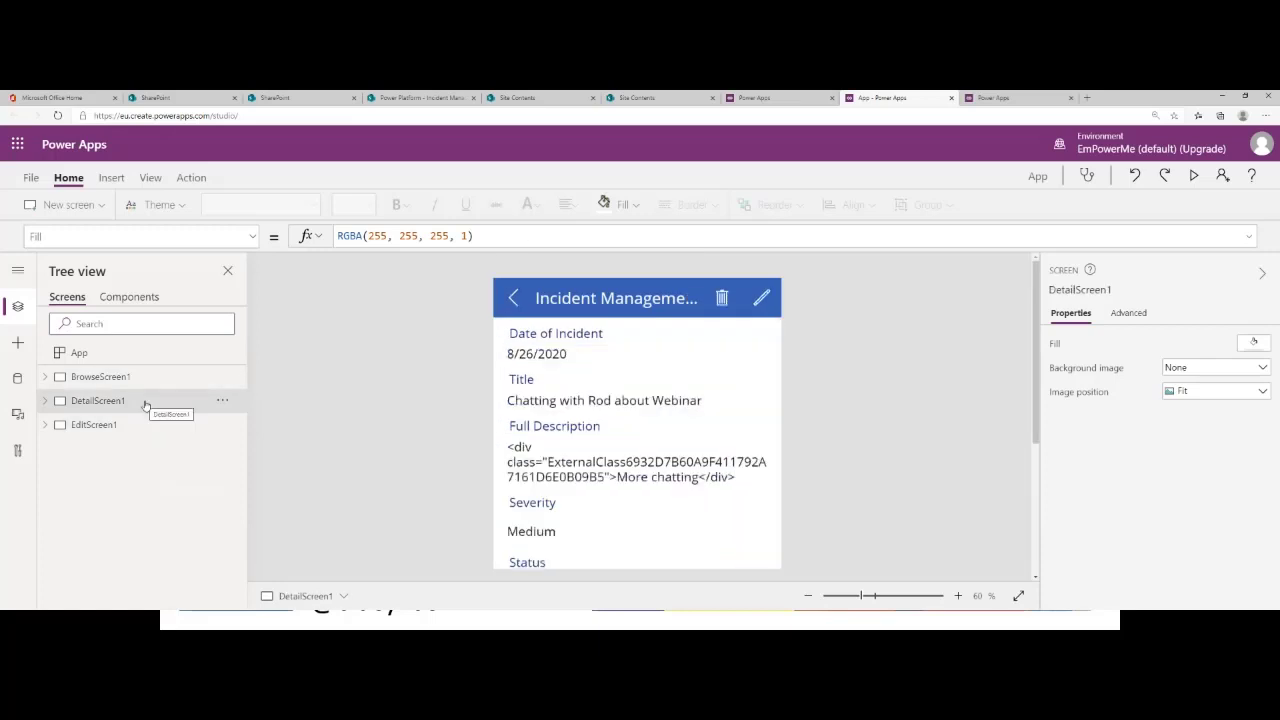
# - Expand BrowseScreen1 in the tree and examine its controls one by one, from Rectangle11 down to RectQuickActionBar1
pyautogui.click(148, 379)
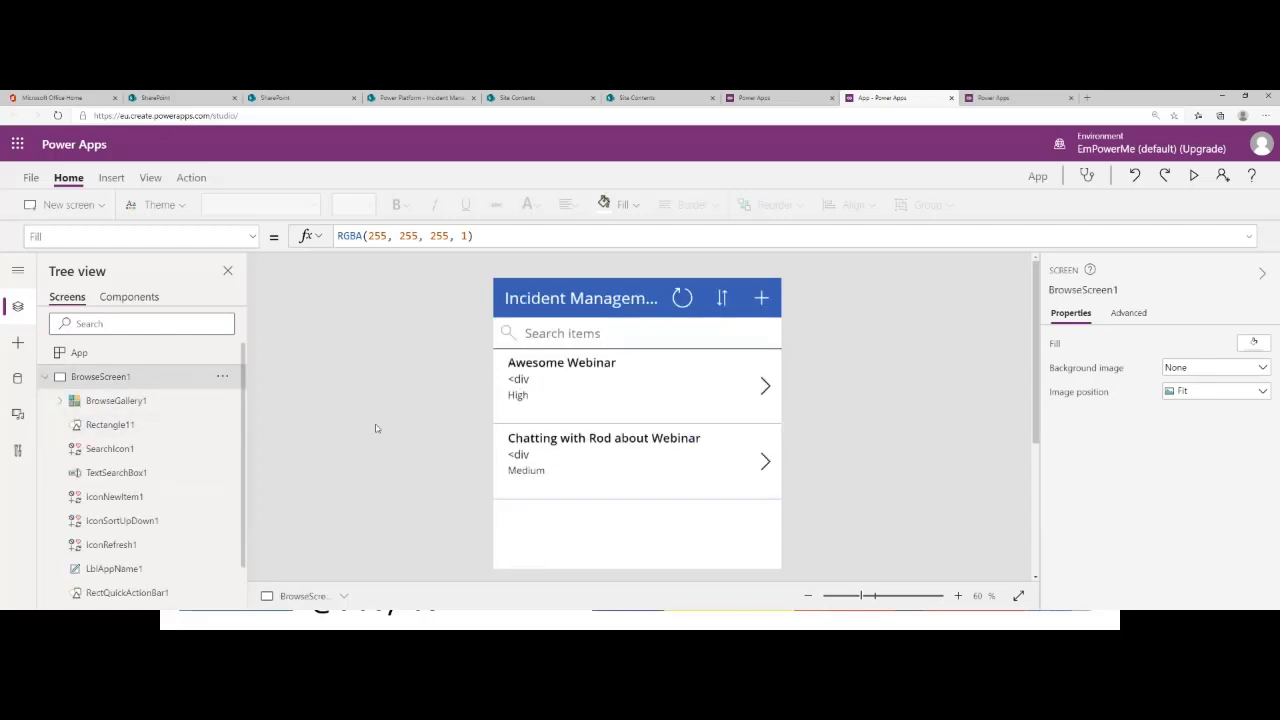
pyautogui.scroll(-1, 433, 438)
pyautogui.scroll(1, 433, 438)
pyautogui.click(112, 426)
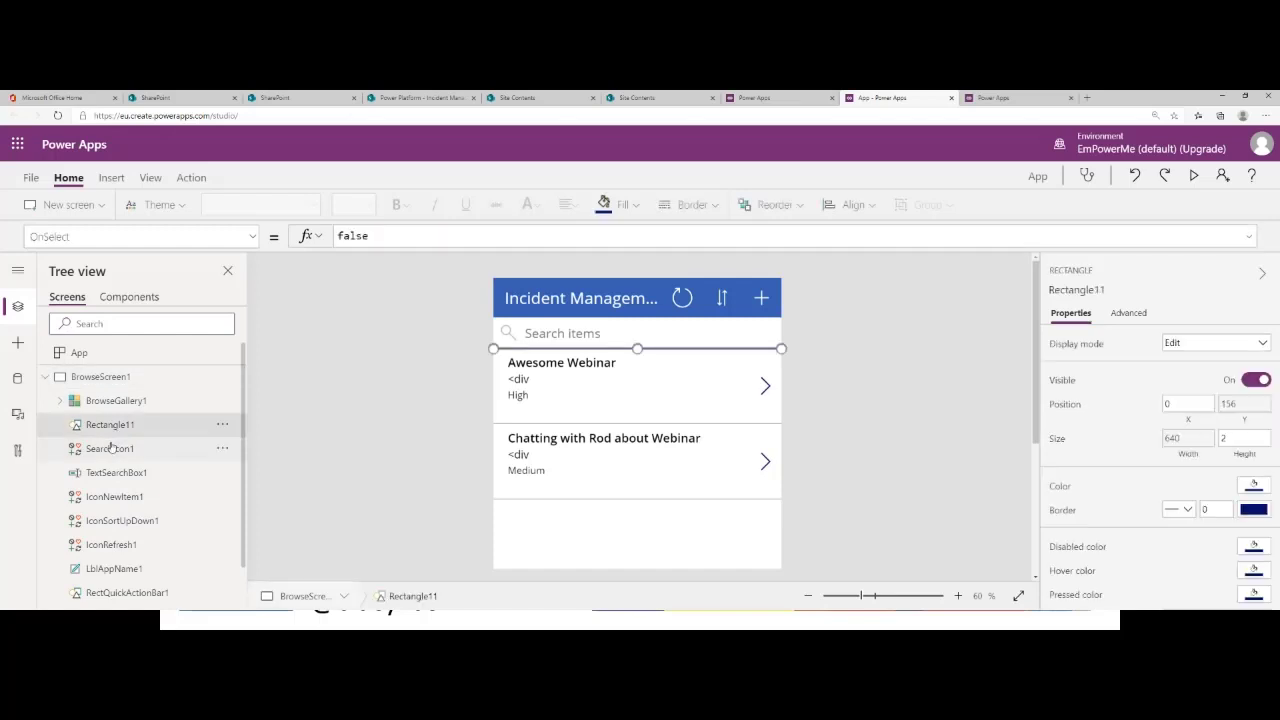
pyautogui.click(110, 448)
pyautogui.click(110, 472)
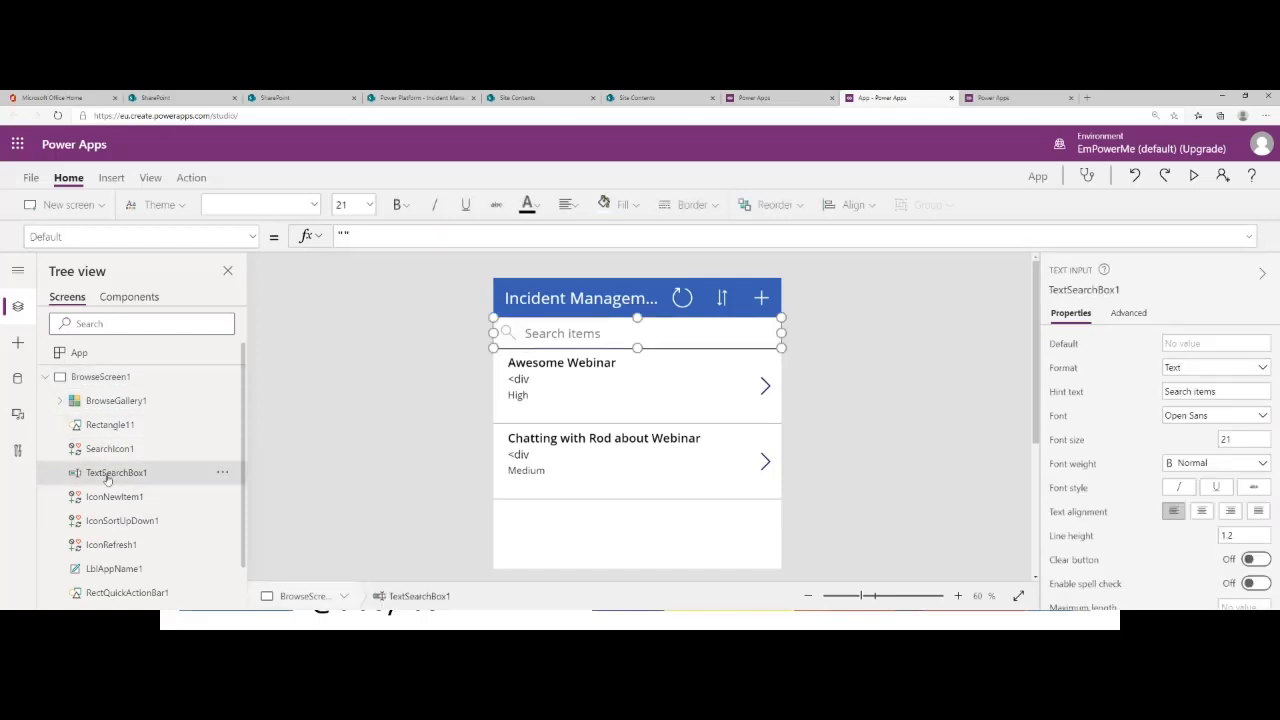
pyautogui.click(110, 496)
pyautogui.click(112, 520)
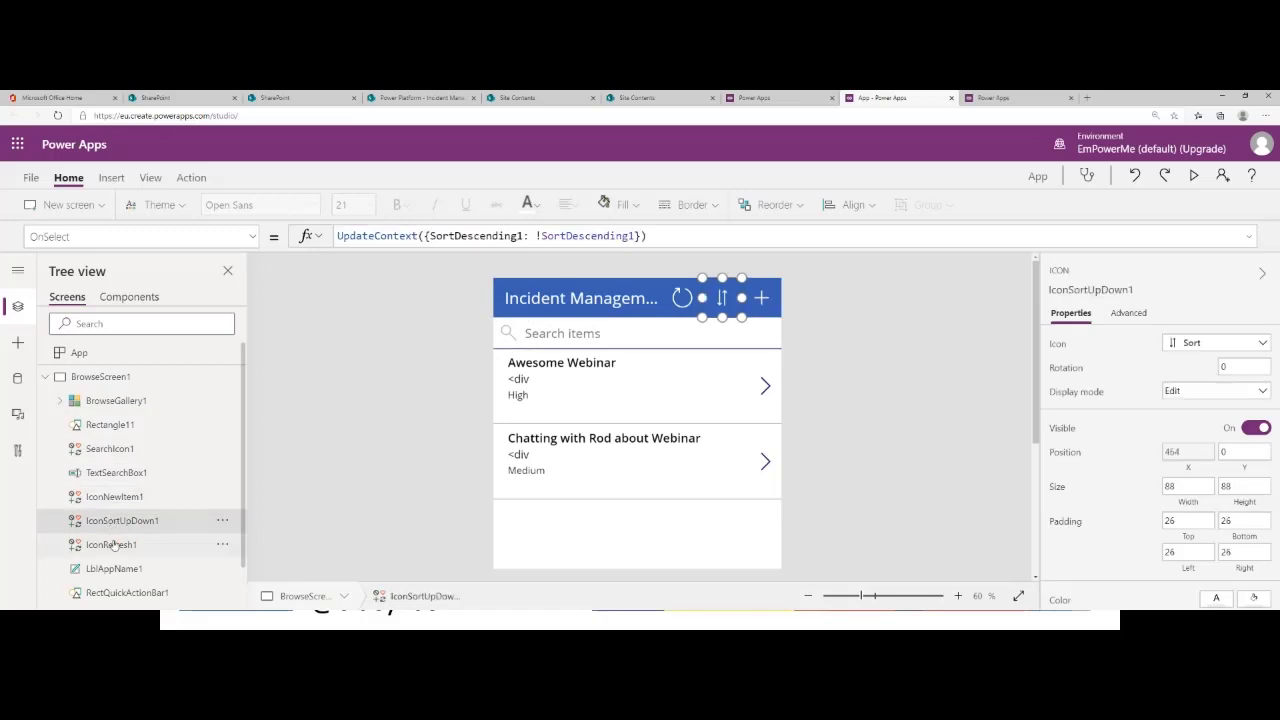
pyautogui.click(112, 544)
pyautogui.click(114, 568)
pyautogui.scroll(-1, 114, 566)
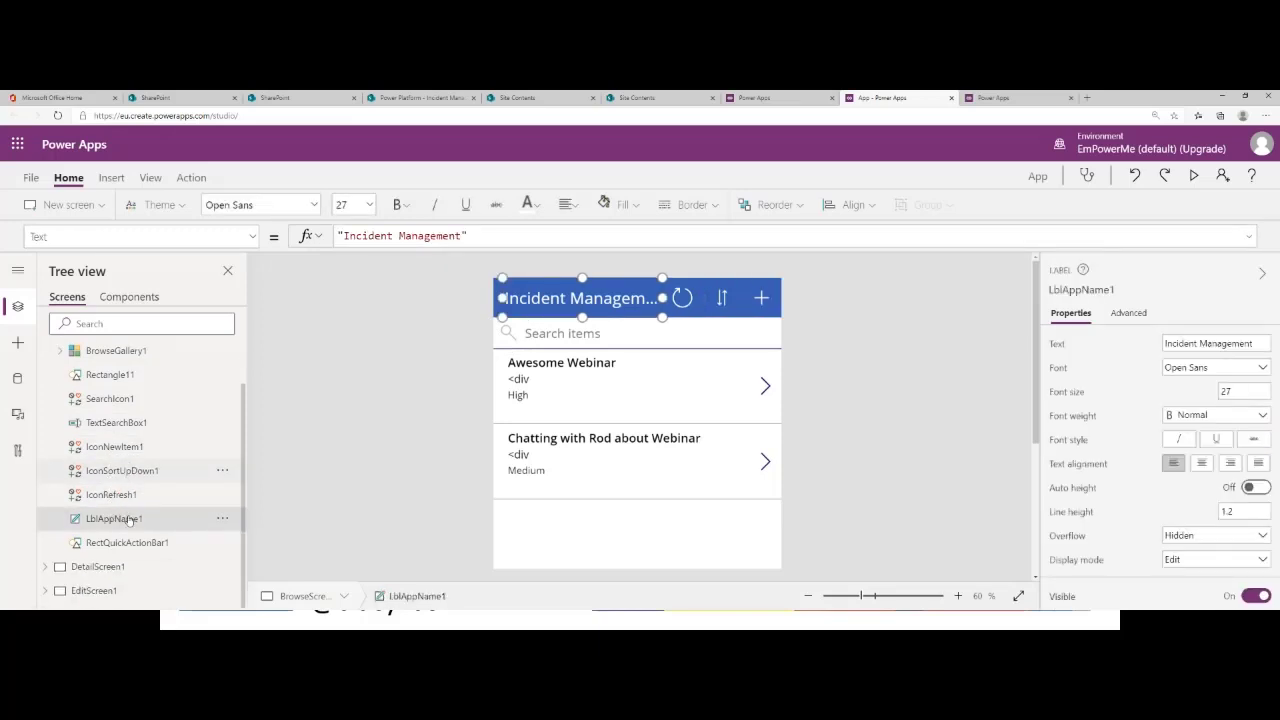
pyautogui.click(122, 542)
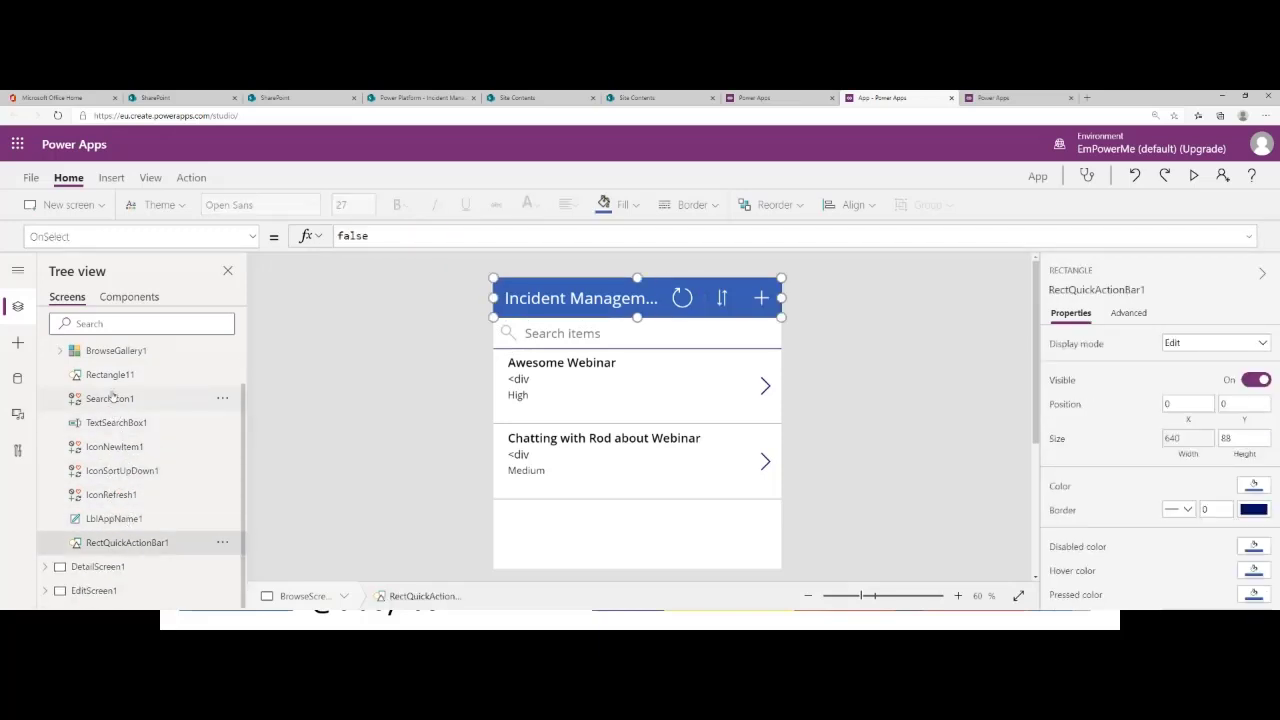
# - Expand and collapse BrowseGallery1, then select BrowseScreen1 and collapse it in the tree
pyautogui.click(61, 352)
pyautogui.click(61, 352)
pyautogui.scroll(1, 58, 370)
pyautogui.click(55, 385)
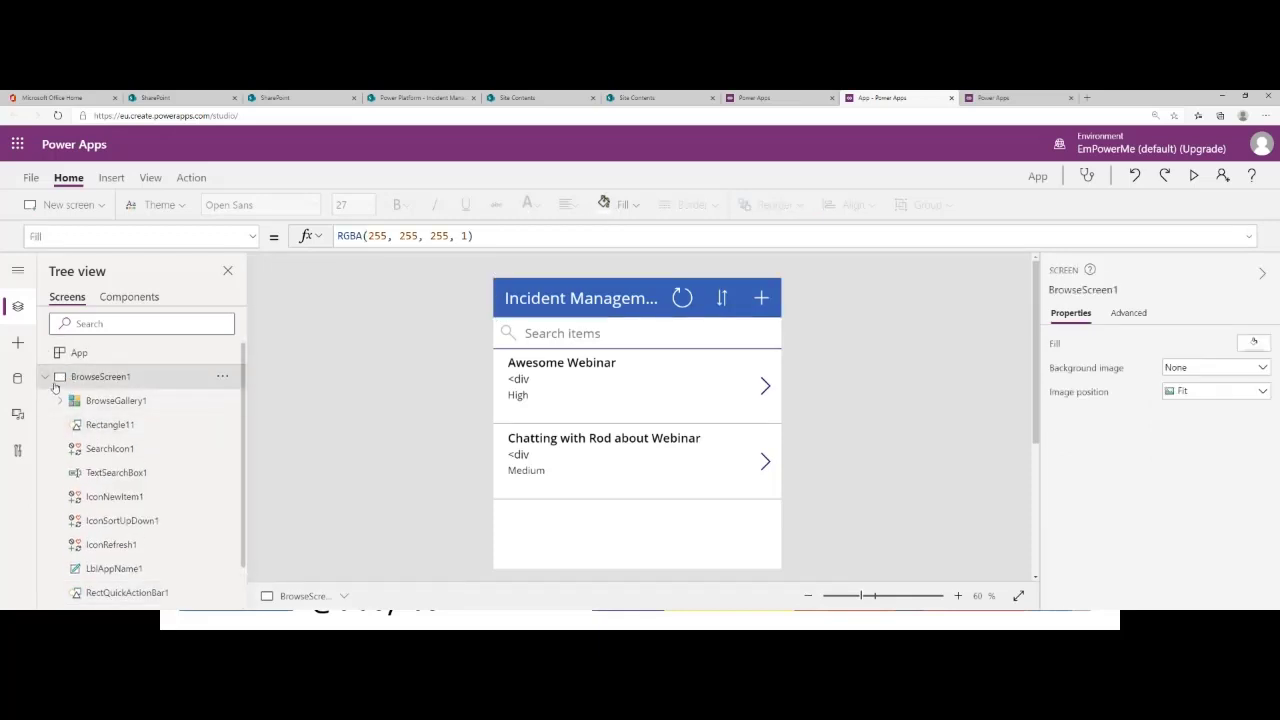
pyautogui.click(47, 377)
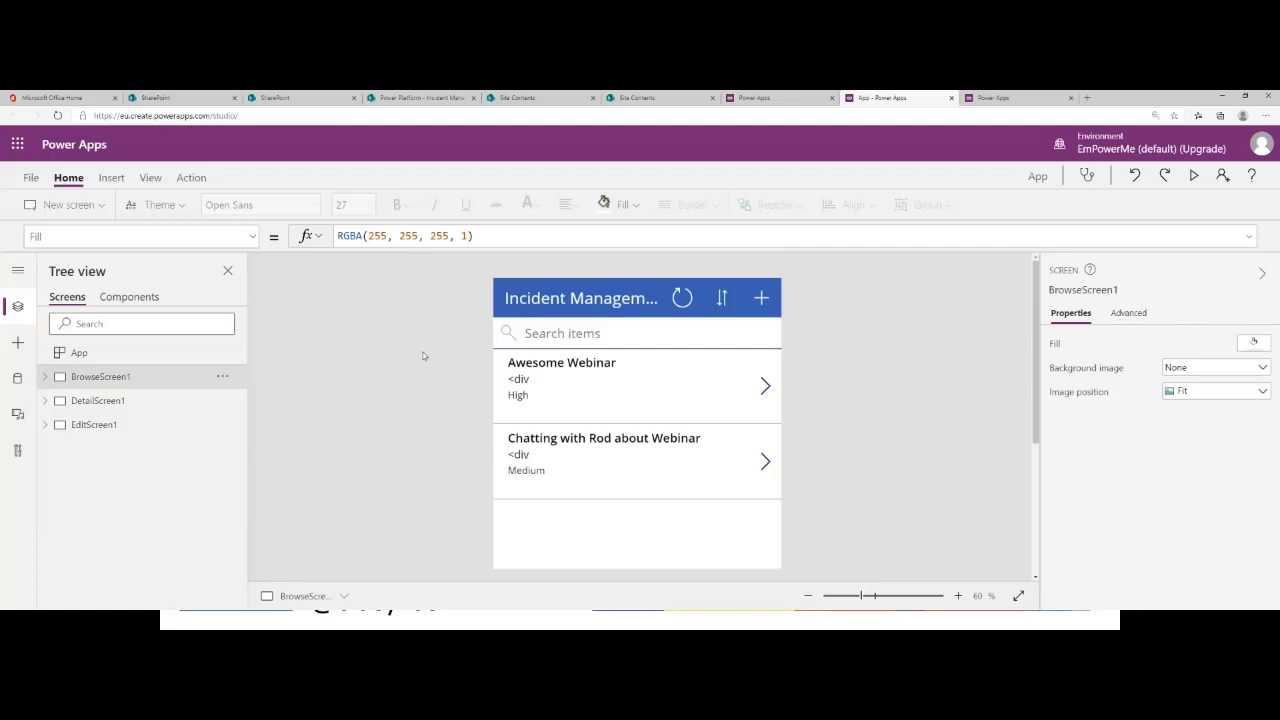
pyautogui.press('super')
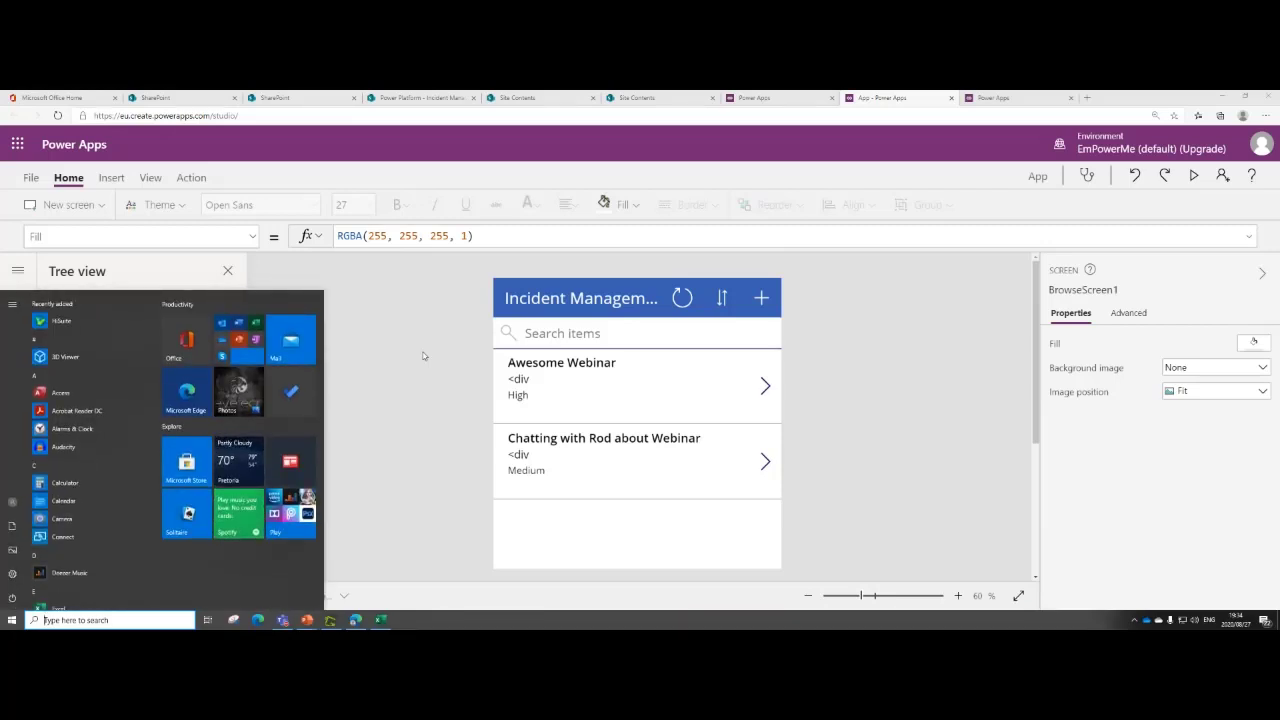
pyautogui.press('Escape')
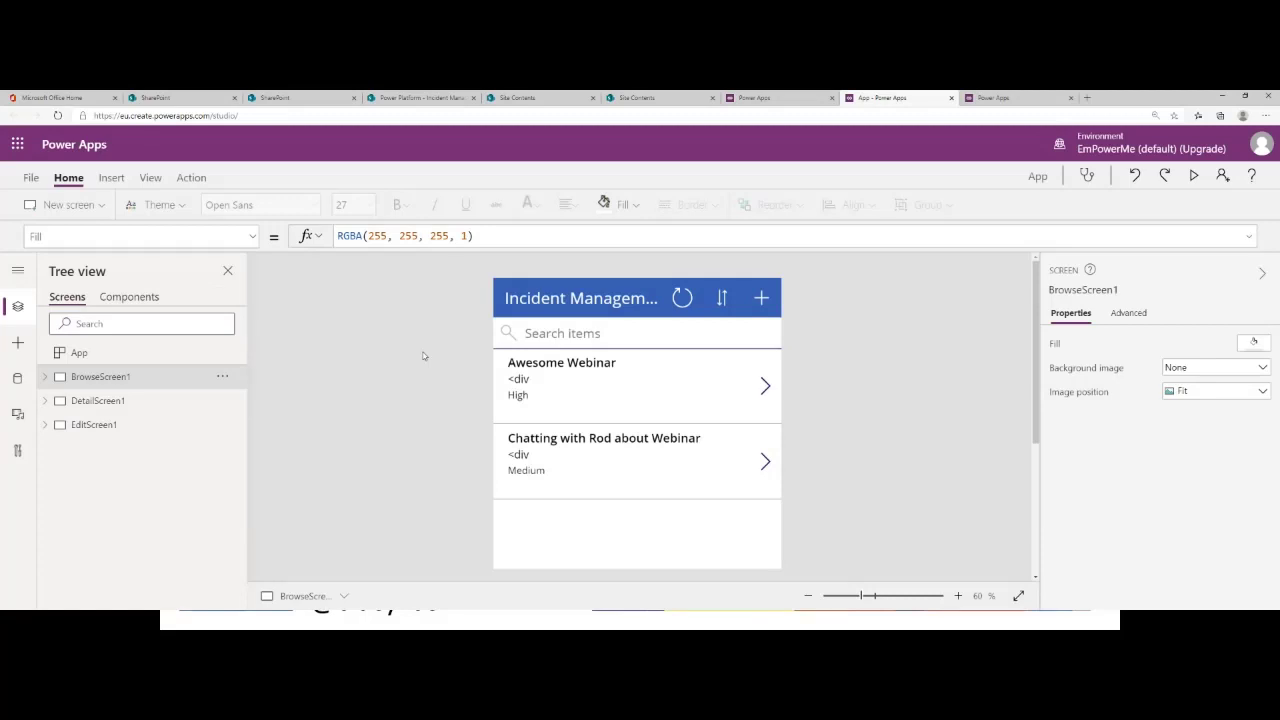
pyautogui.press('super')
pyautogui.write('display')
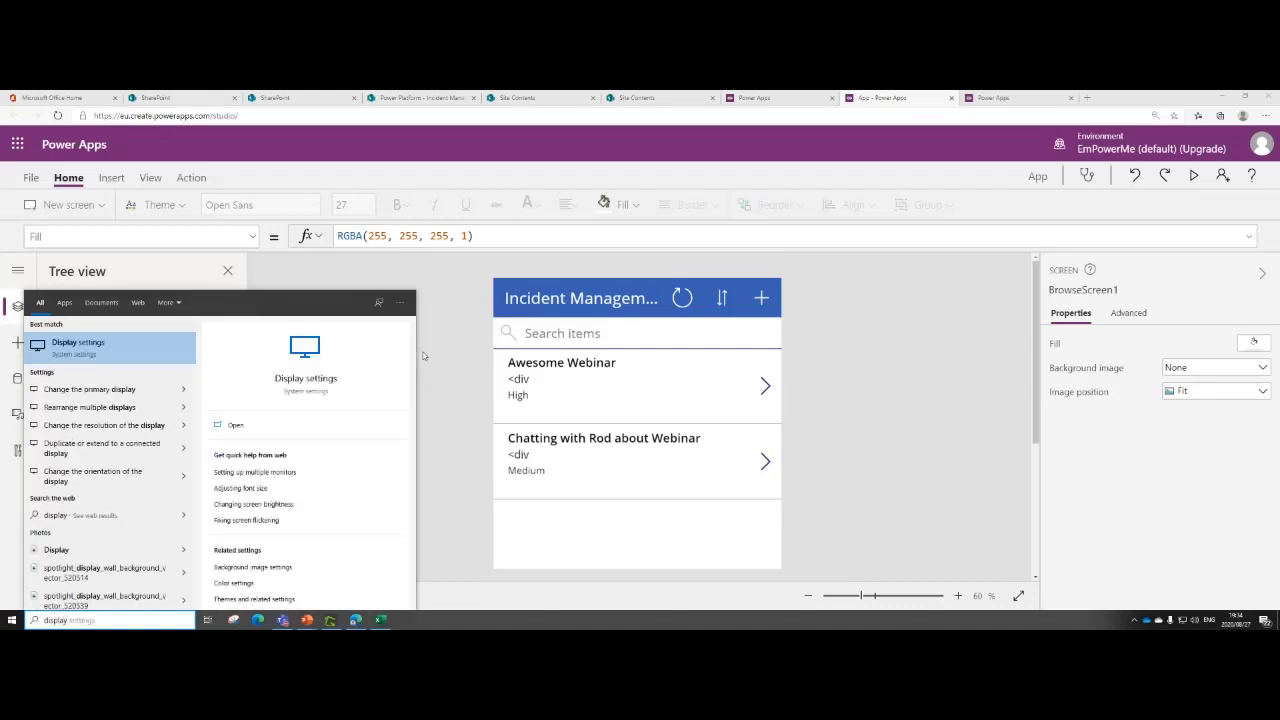
pyautogui.press('BackSpace')
pyautogui.press('BackSpace')
pyautogui.press('BackSpace')
pyautogui.press('BackSpace')
pyautogui.press('BackSpace')
pyautogui.press('BackSpace')
pyautogui.press('BackSpace')
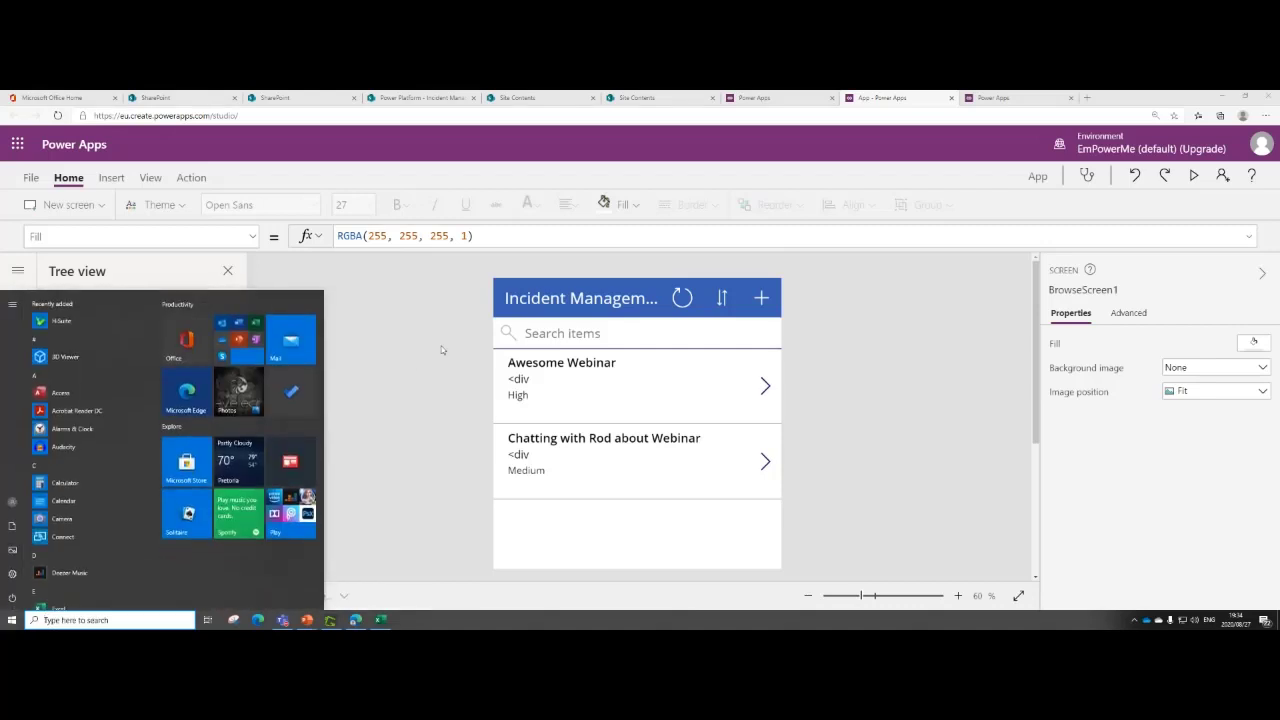
pyautogui.press('Escape')
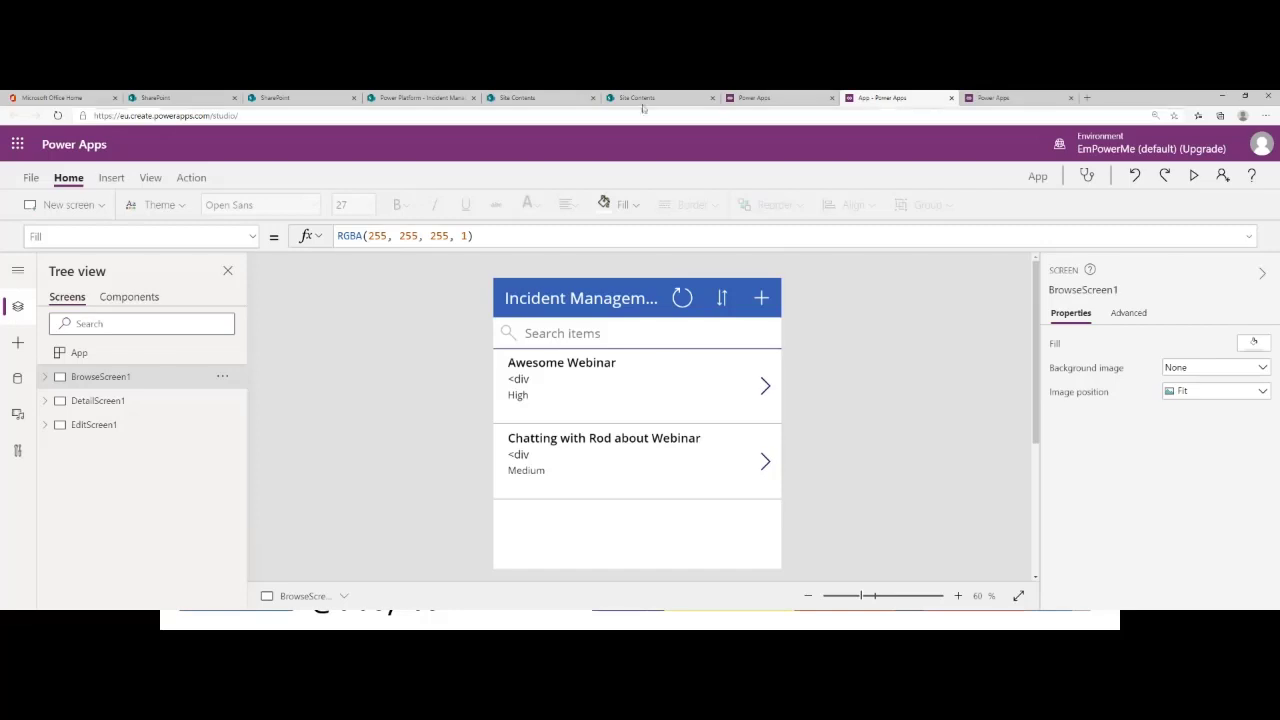
# - Find Google through a web search for "google" in a new browser tab and open its home page
pyautogui.click(1089, 98)
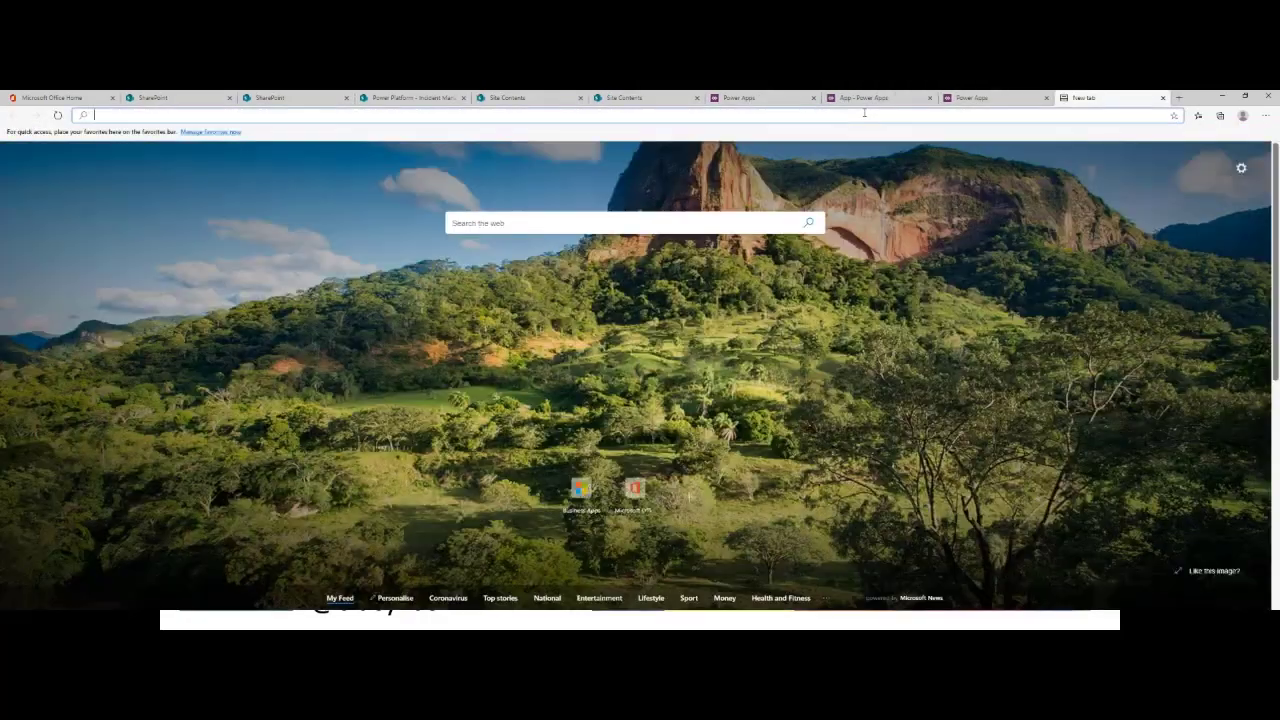
pyautogui.write('windows')
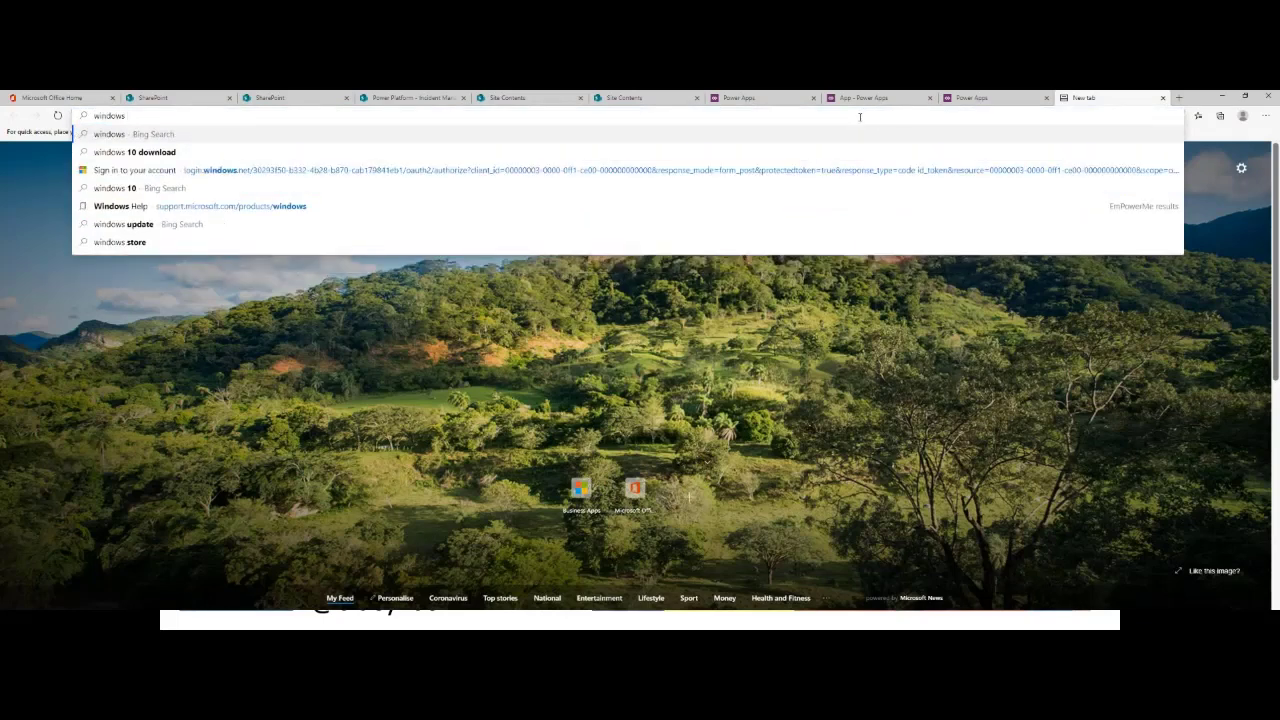
pyautogui.click(745, 390)
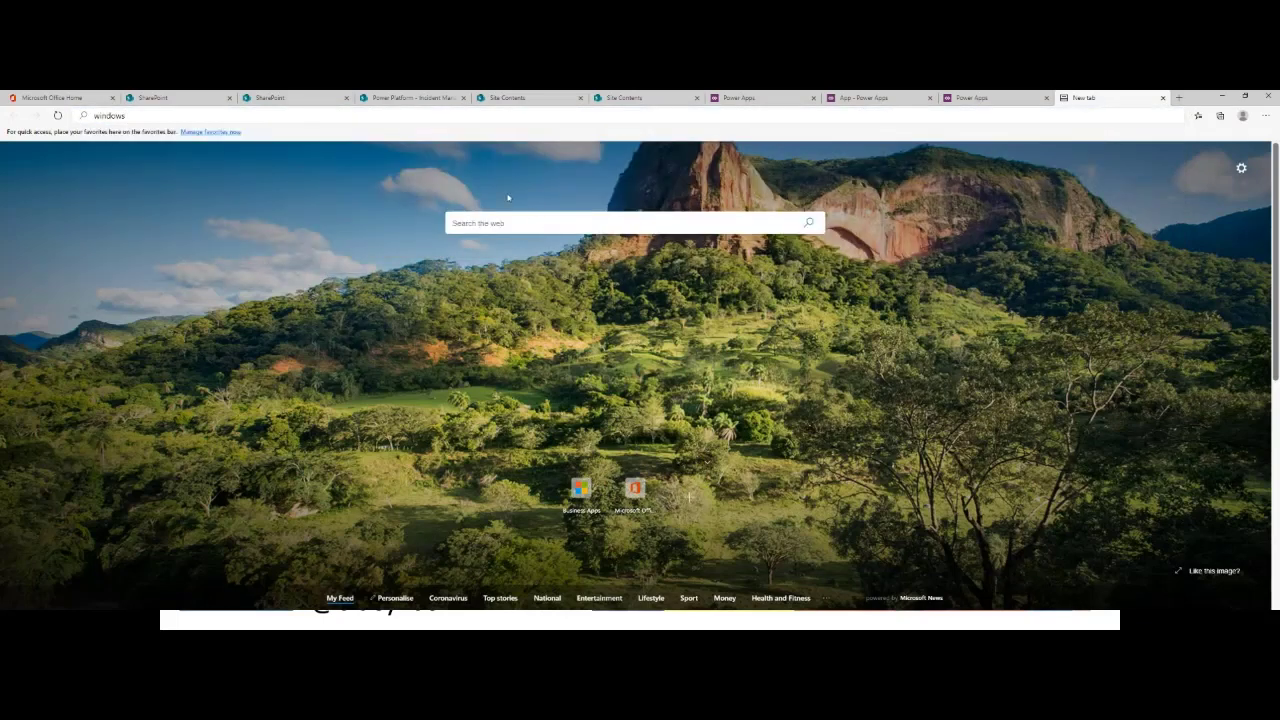
pyautogui.write('aoogle')
pyautogui.press('Return')
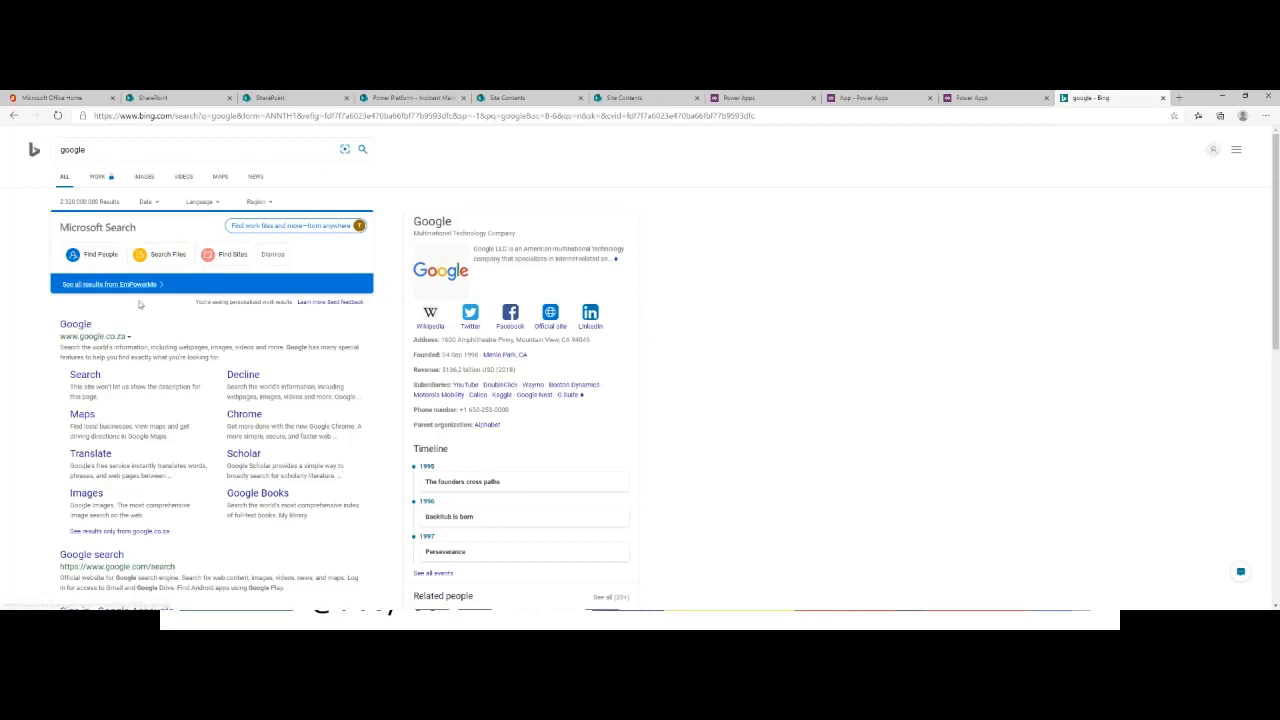
pyautogui.click(84, 326)
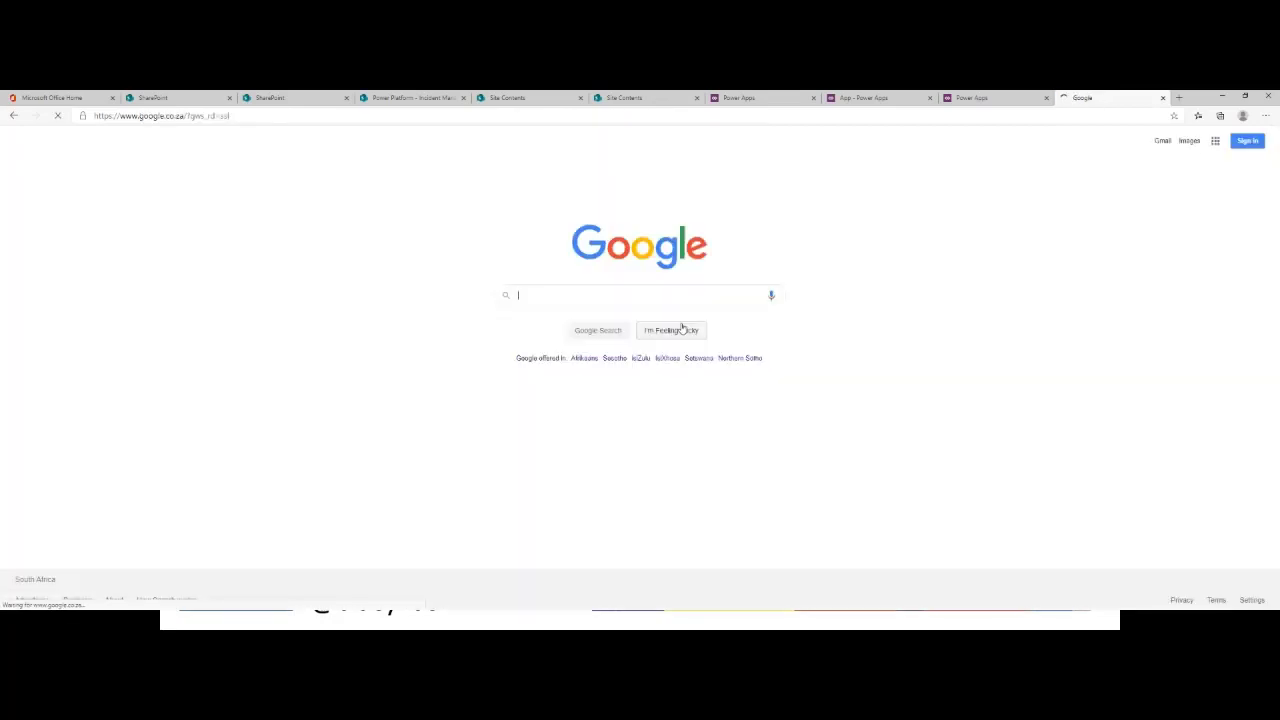
# - Search Google for "windows 10 present android on desktop"
pyautogui.write('windows ')
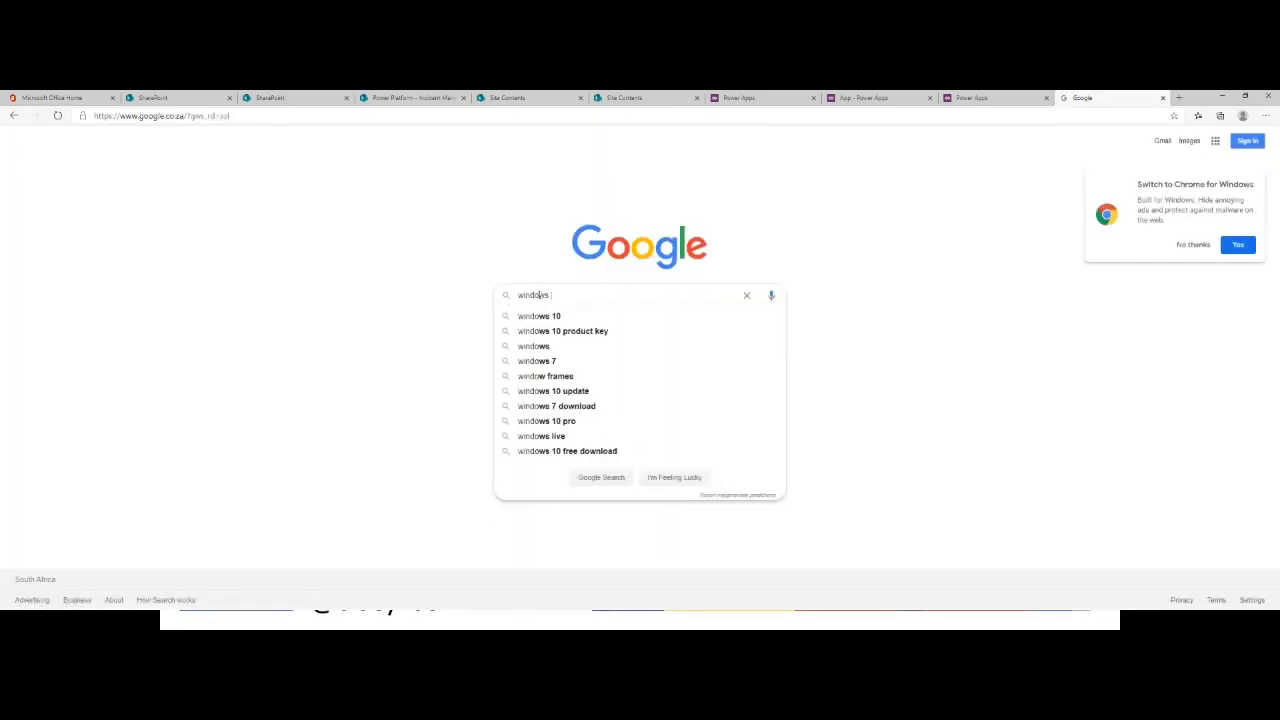
pyautogui.write('10 present a')
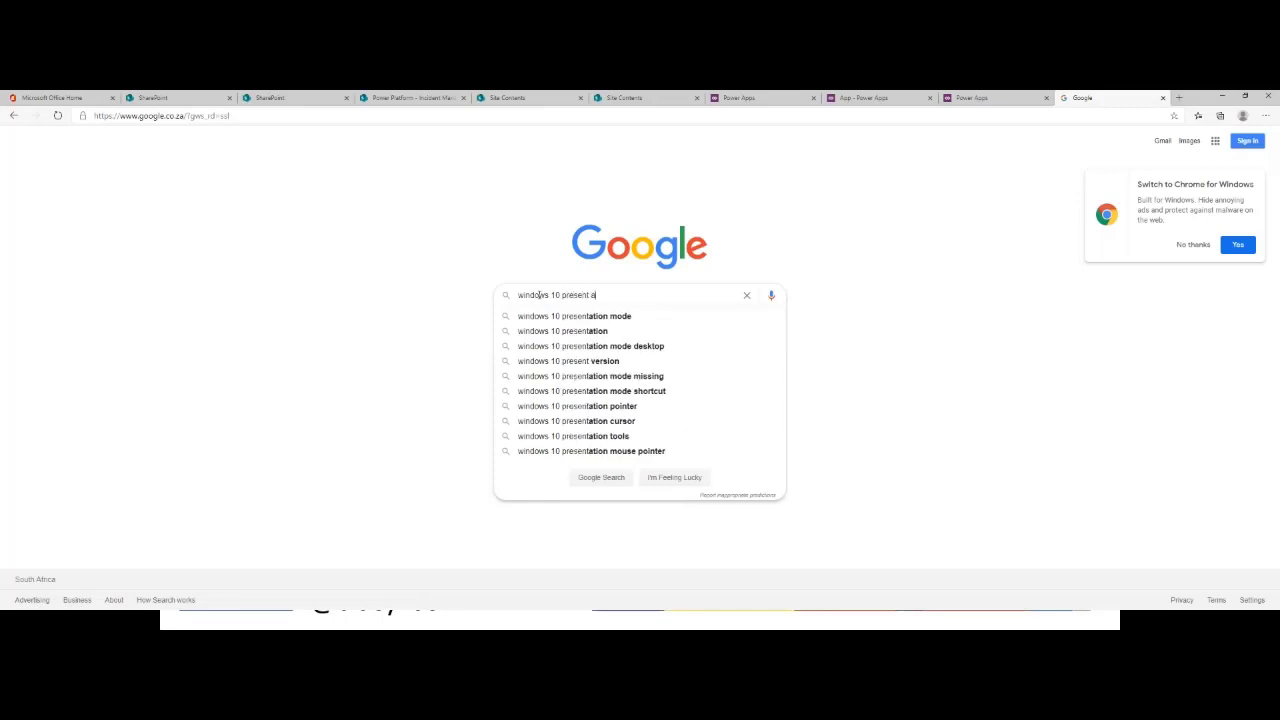
pyautogui.write('ndroid on ')
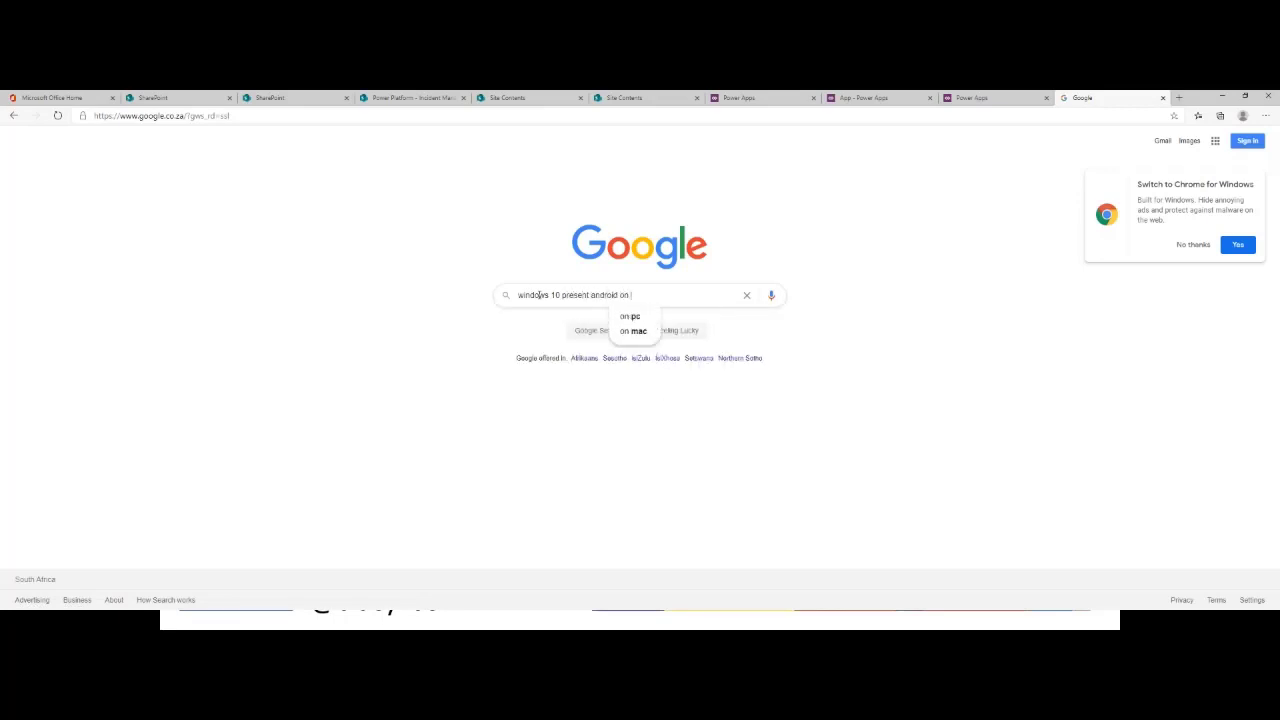
pyautogui.write('desktop')
pyautogui.press('Return')
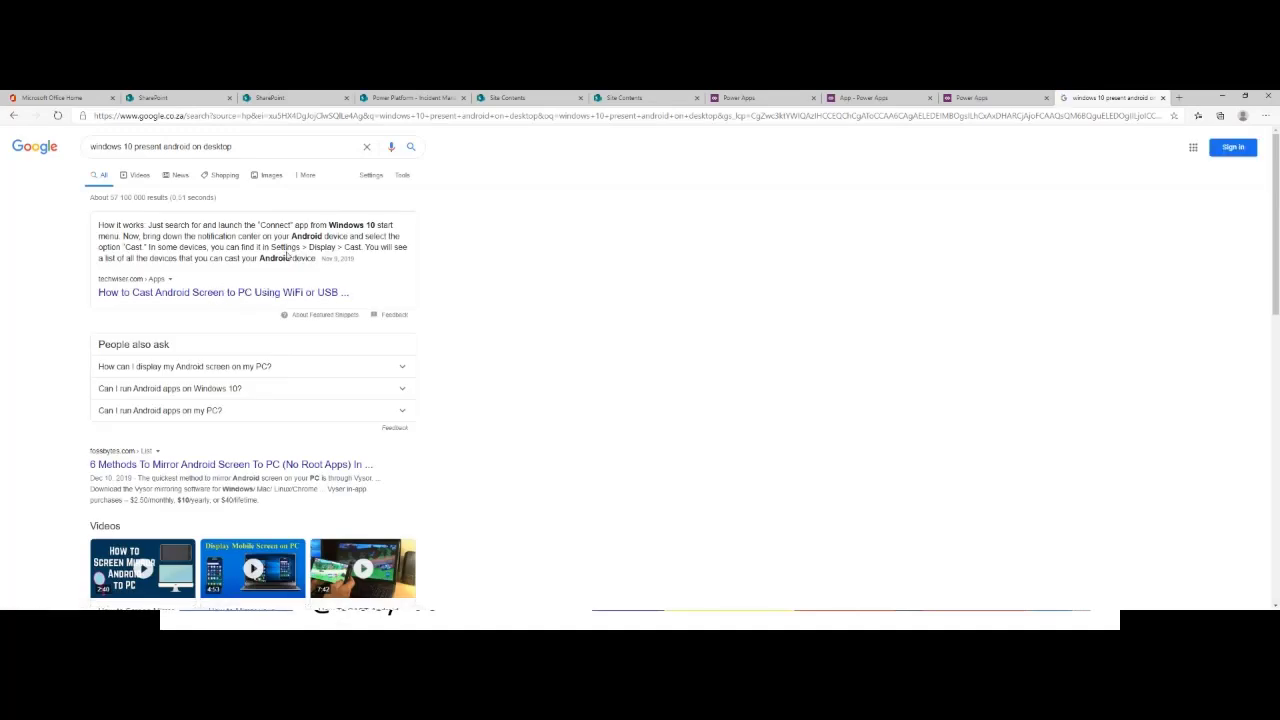
# - Search Windows for "cast", dismiss the results, and close the Google tab to return to the Power Apps studio
pyautogui.press('super')
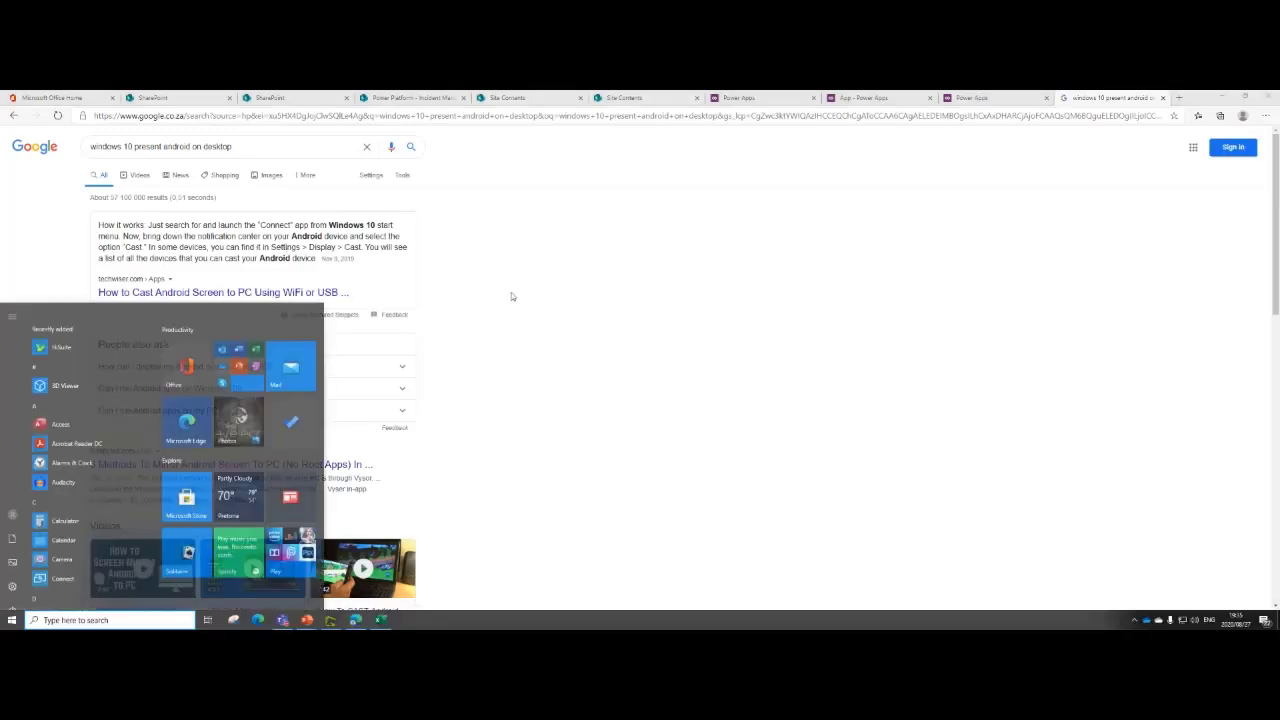
pyautogui.write('cast')
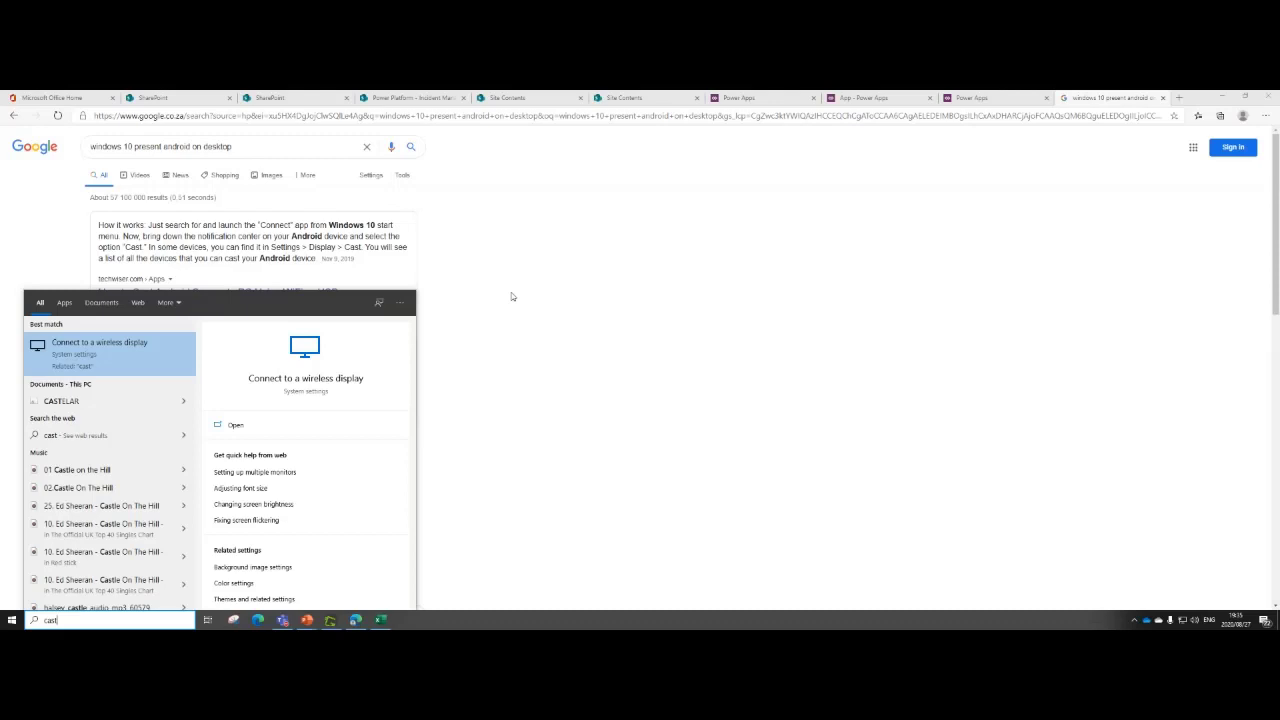
pyautogui.click(655, 299)
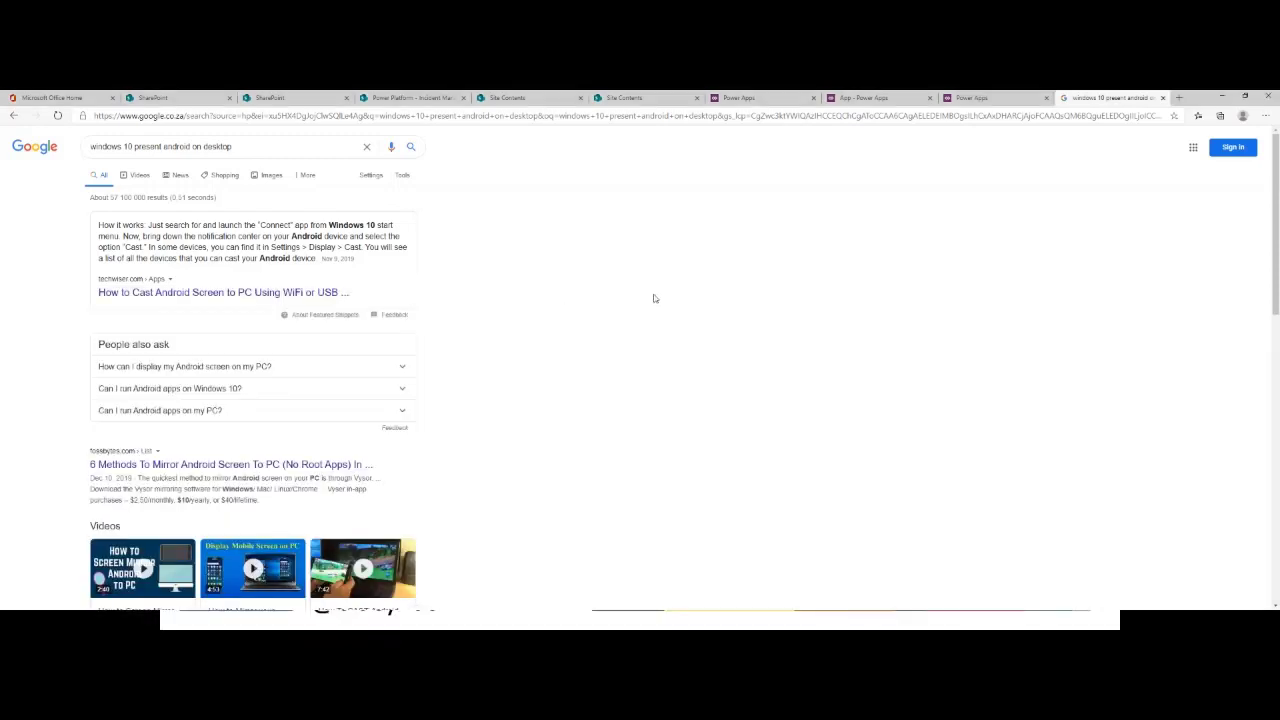
pyautogui.click(1162, 97)
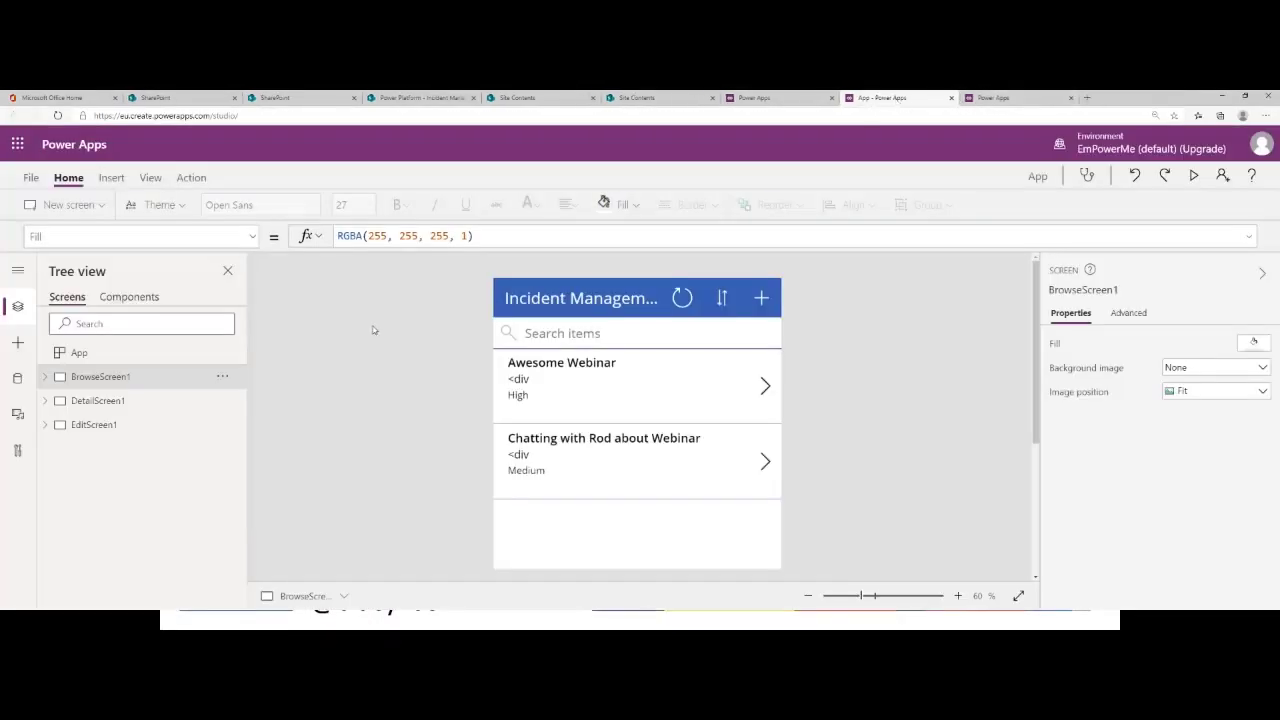
# - Open the app's name and icon settings and rename the app to Incident Management
pyautogui.scroll(-1, 367, 331)
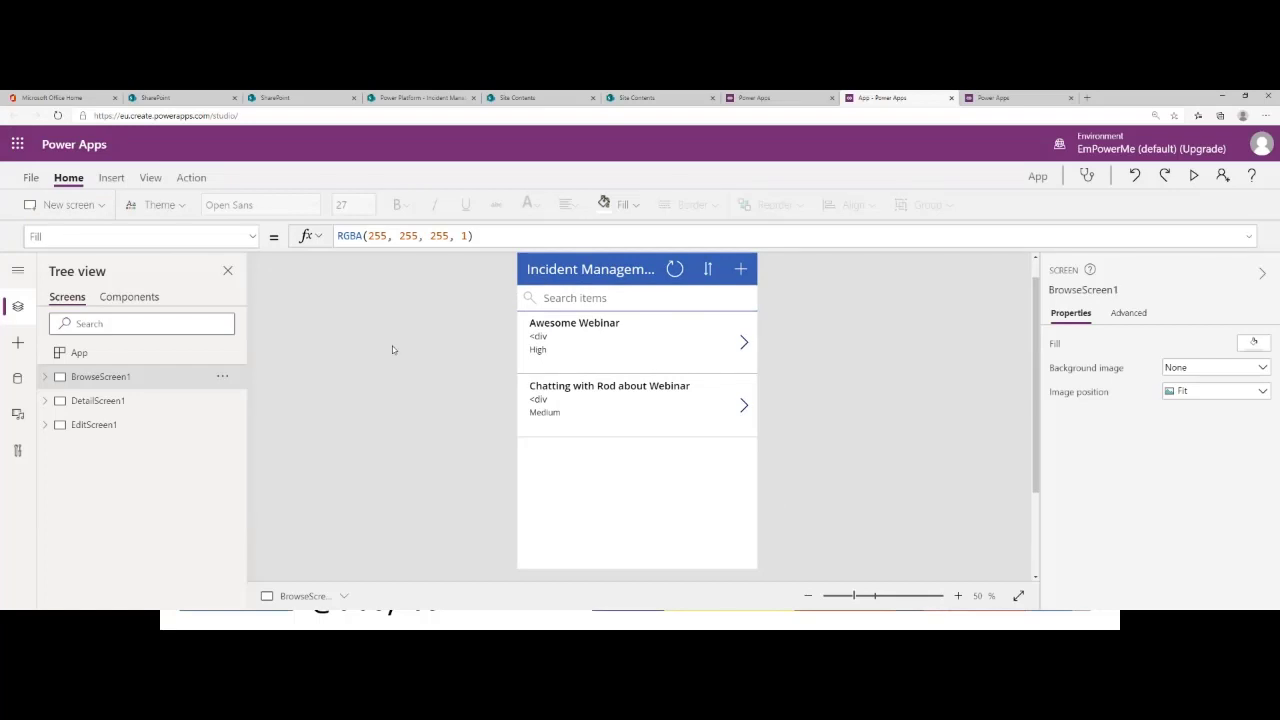
pyautogui.hotkey('ctrl', '-')
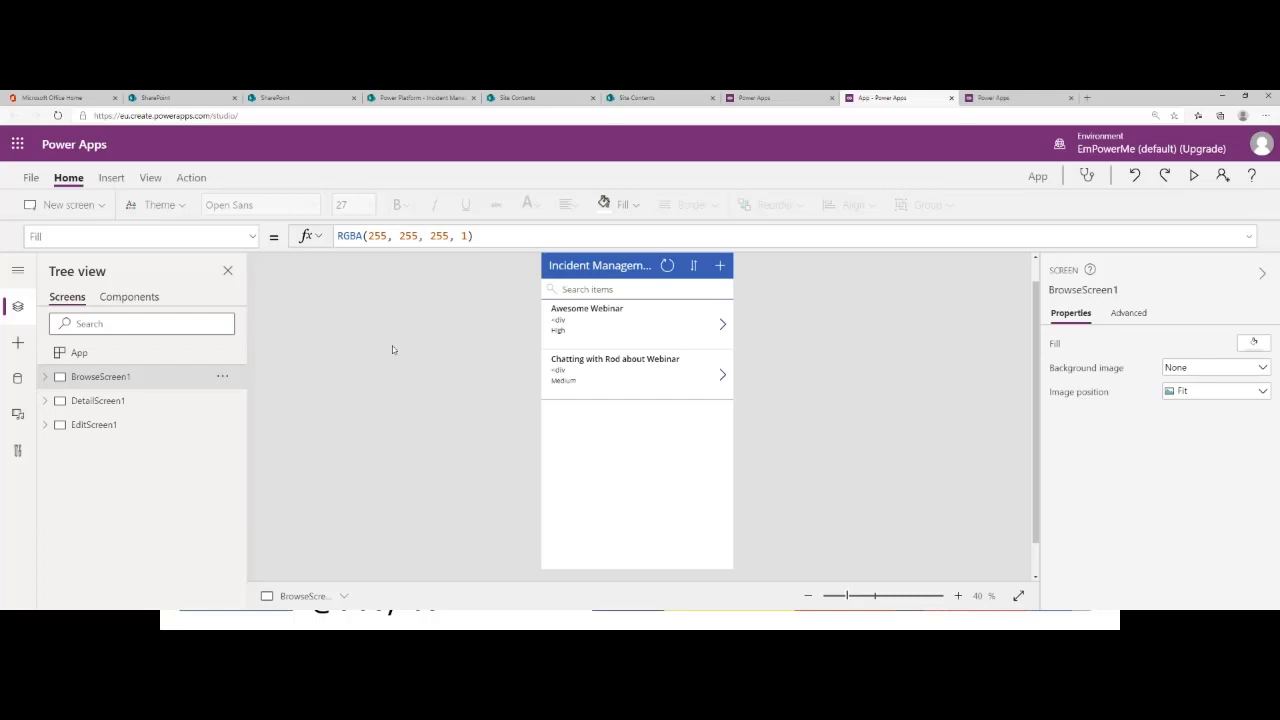
pyautogui.click(31, 177)
pyautogui.scroll(-3, 106, 425)
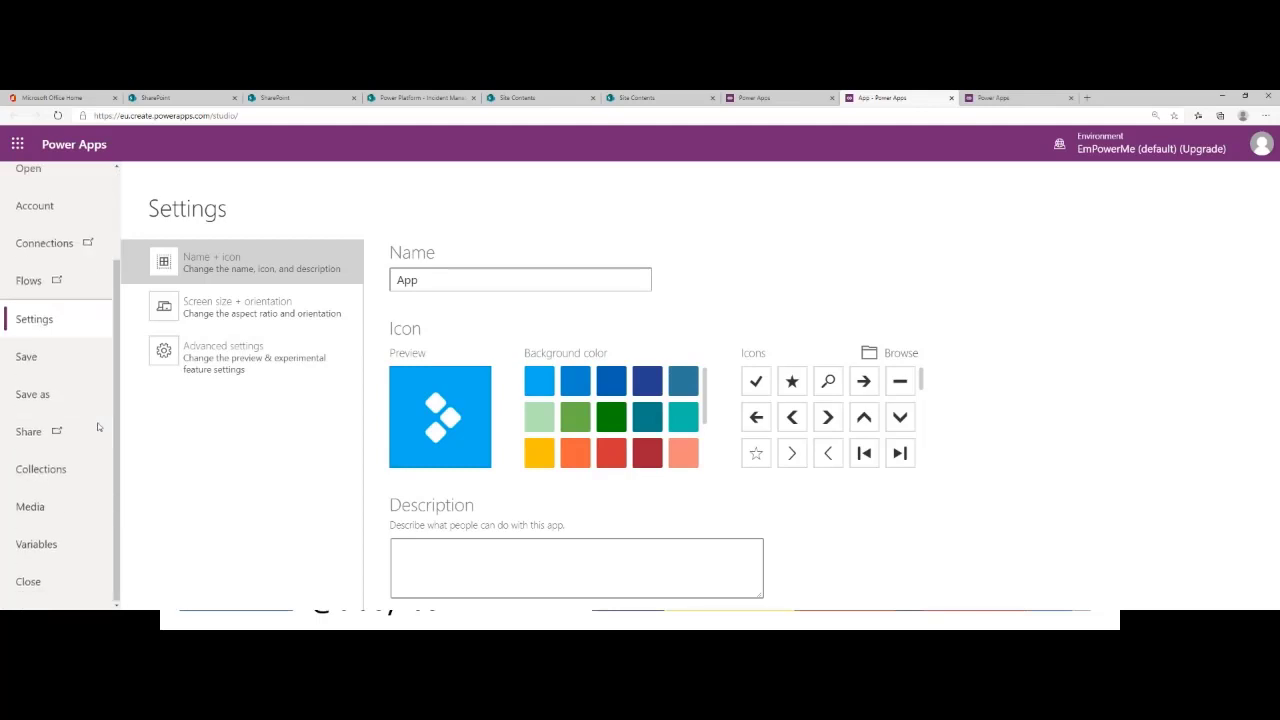
pyautogui.hotkey('ctrl', '-')
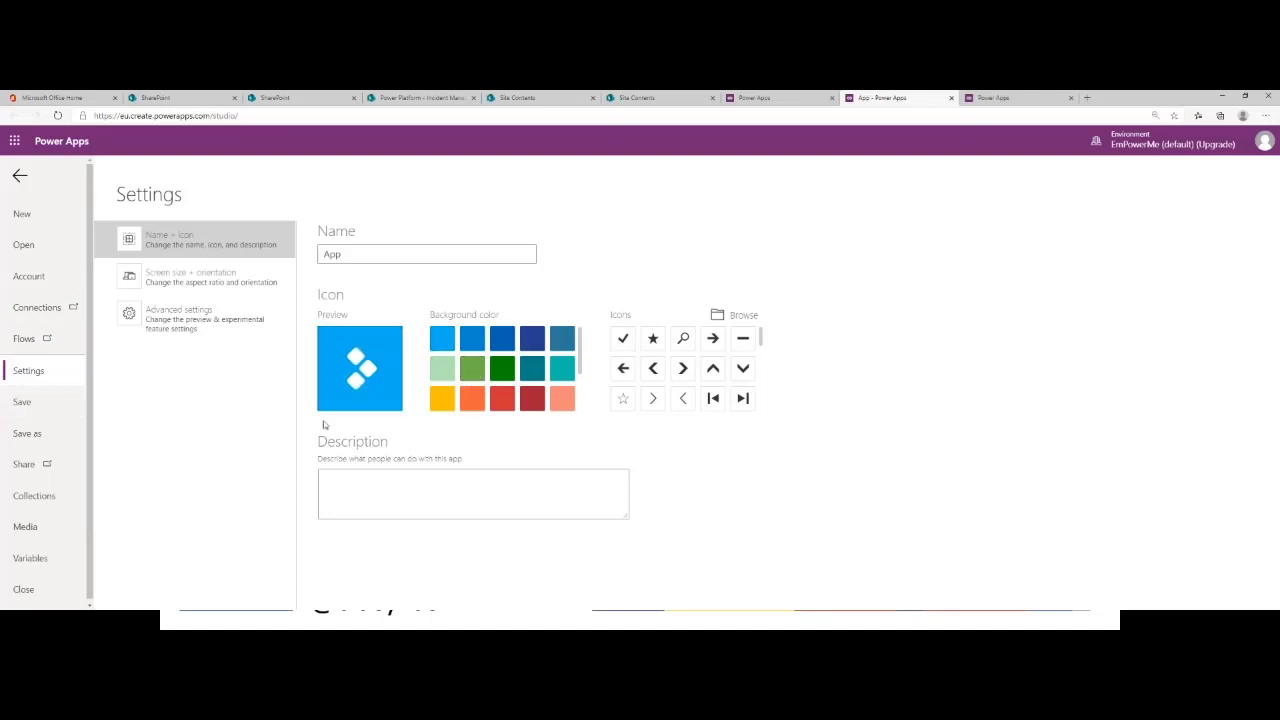
pyautogui.click(341, 258)
pyautogui.doubleClick(341, 258)
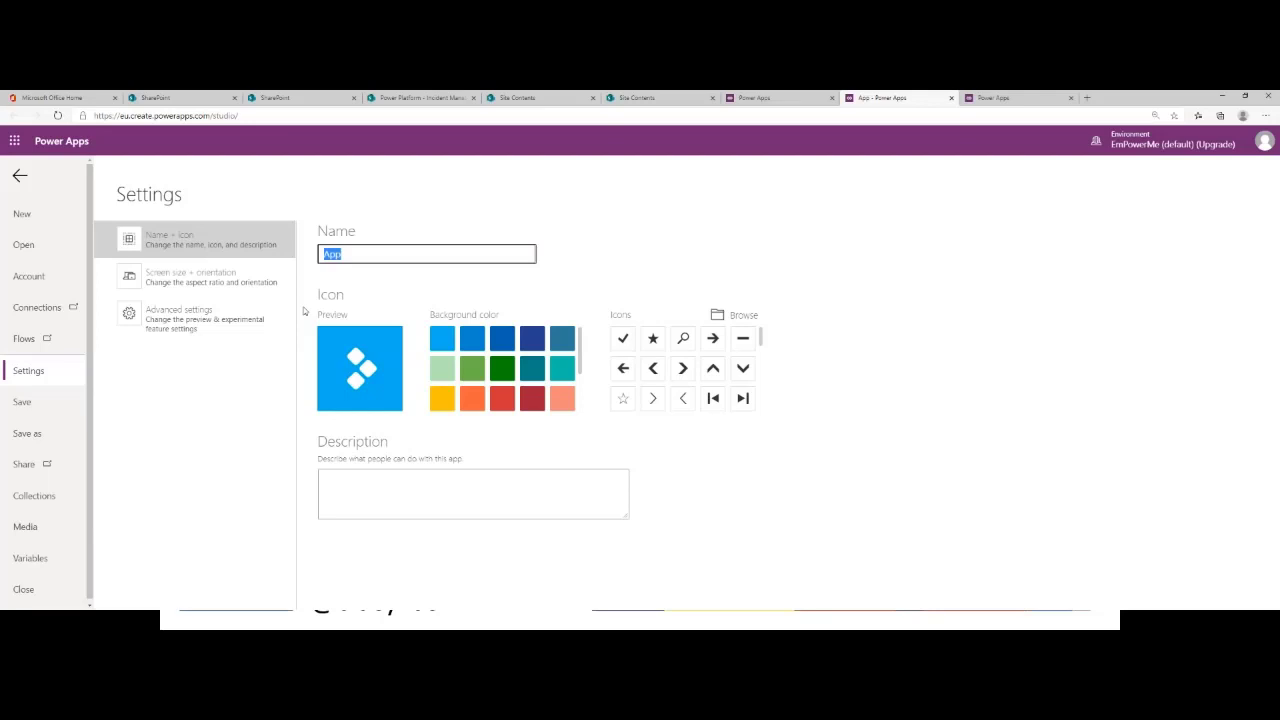
pyautogui.write('Incident Management')
# - Give the app the camera icon with a dark red background color
pyautogui.moveTo(761, 343)
pyautogui.mouseDown()
pyautogui.moveTo(755, 405)
pyautogui.moveTo(757, 336)
pyautogui.moveTo(755, 352)
pyautogui.mouseUp()
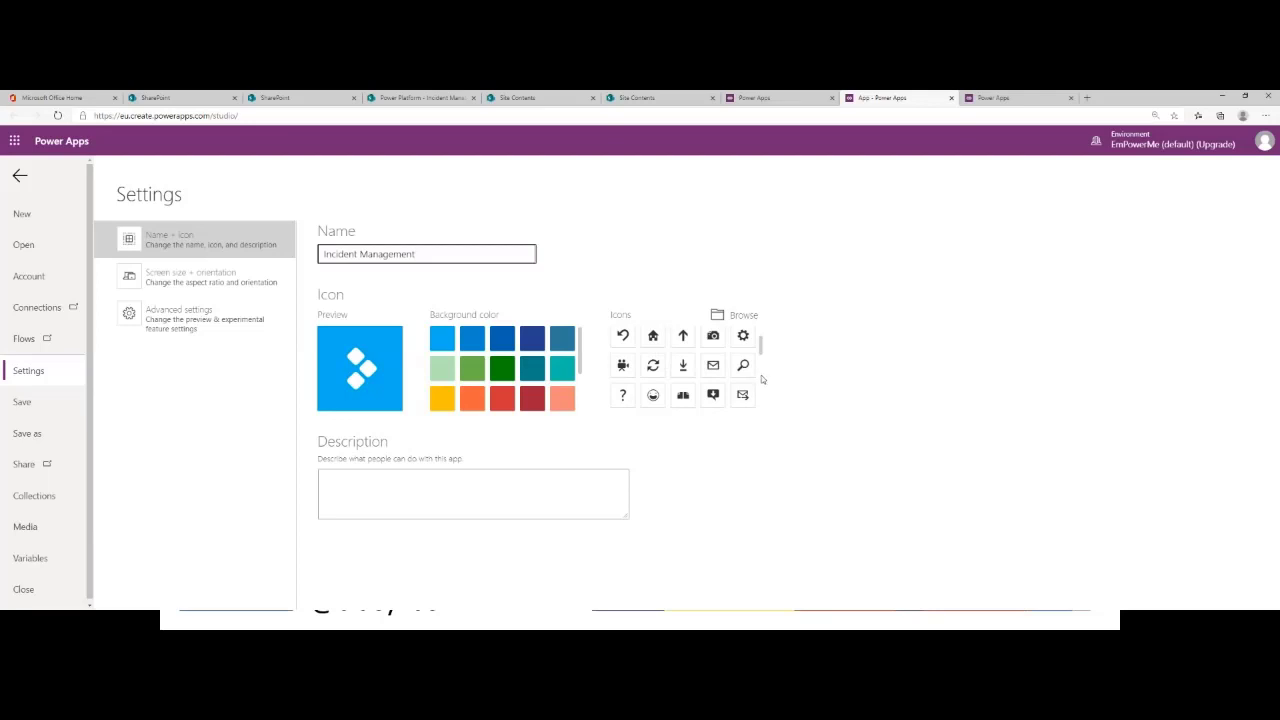
pyautogui.click(716, 339)
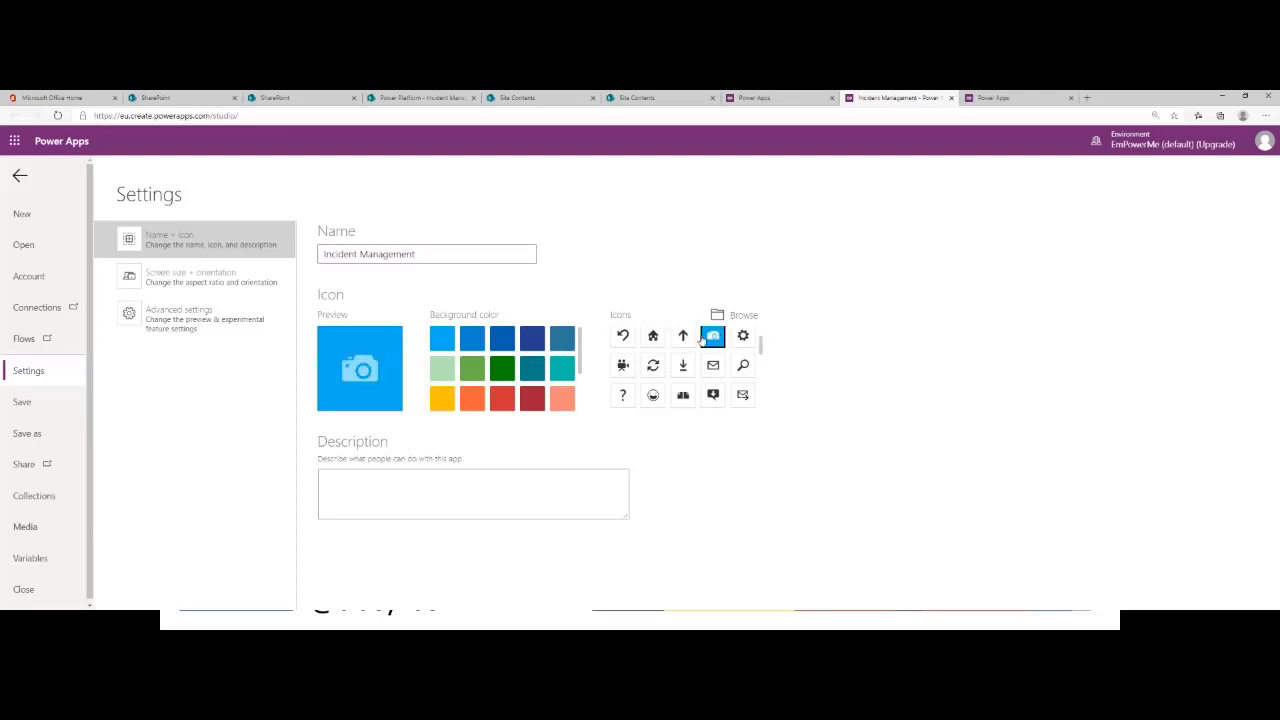
pyautogui.click(505, 397)
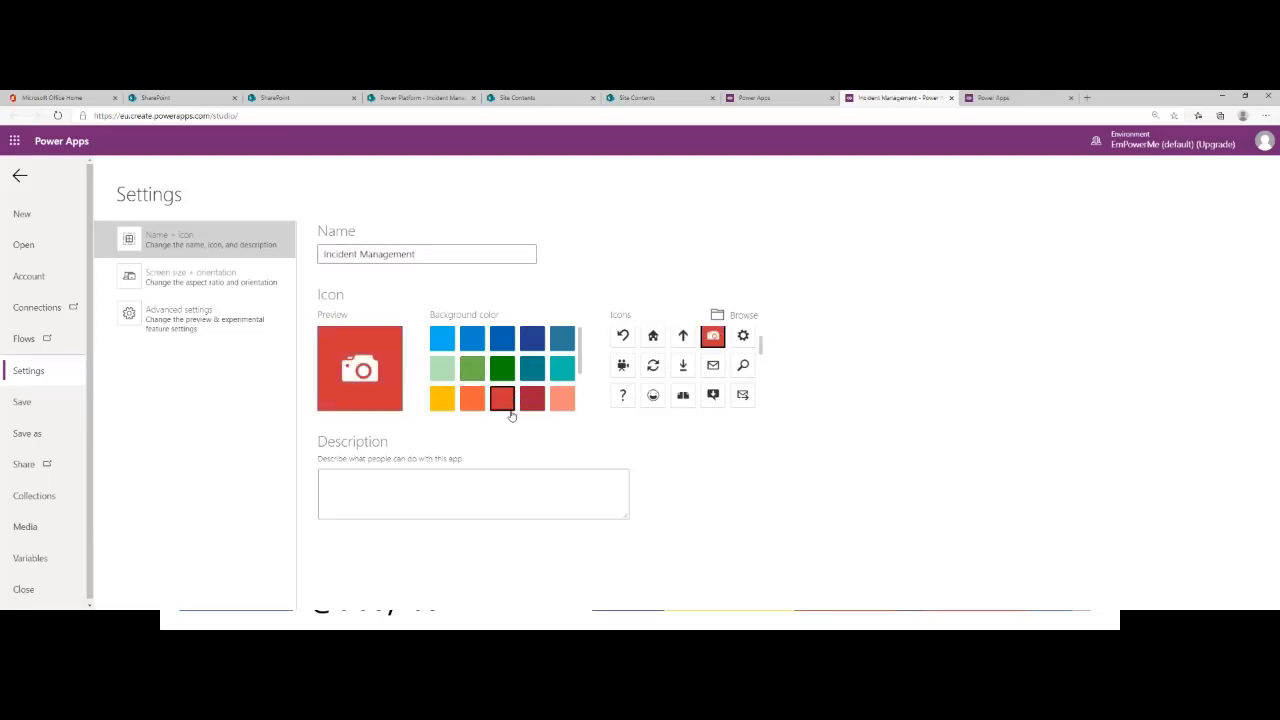
pyautogui.click(530, 397)
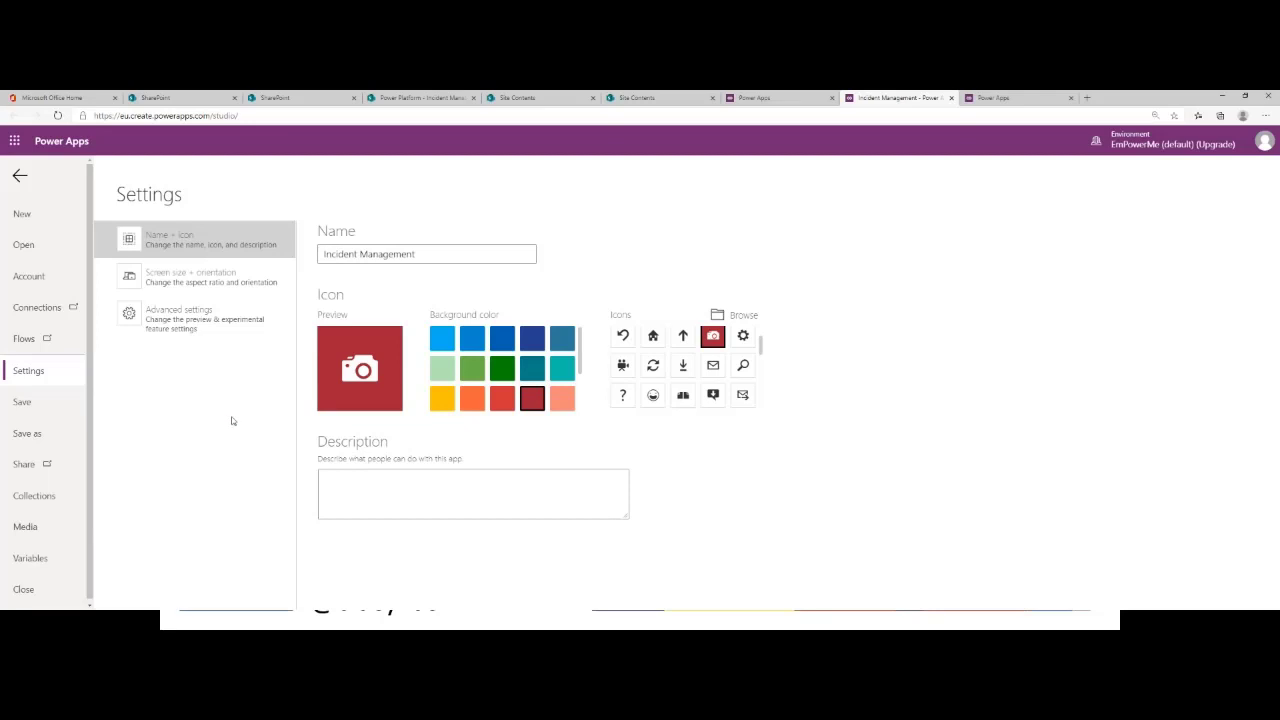
# - Save the app to the cloud under the name Incident Management
pyautogui.click(25, 410)
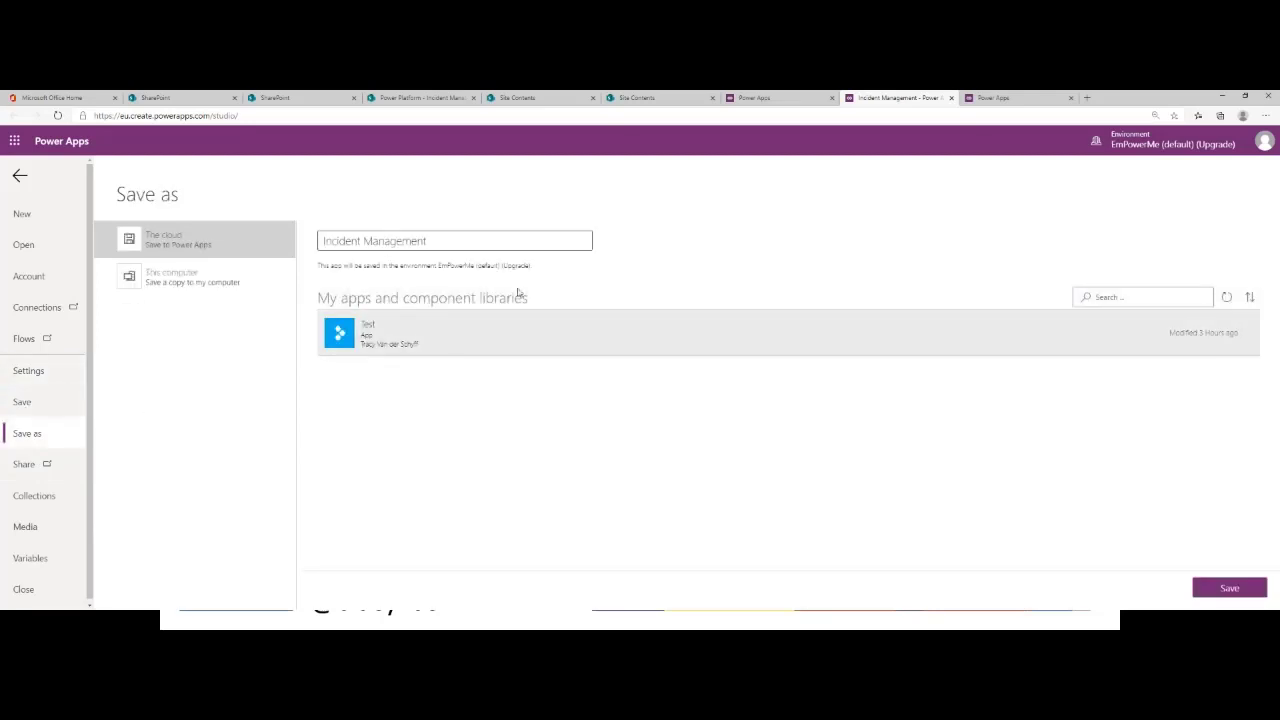
pyautogui.click(1203, 592)
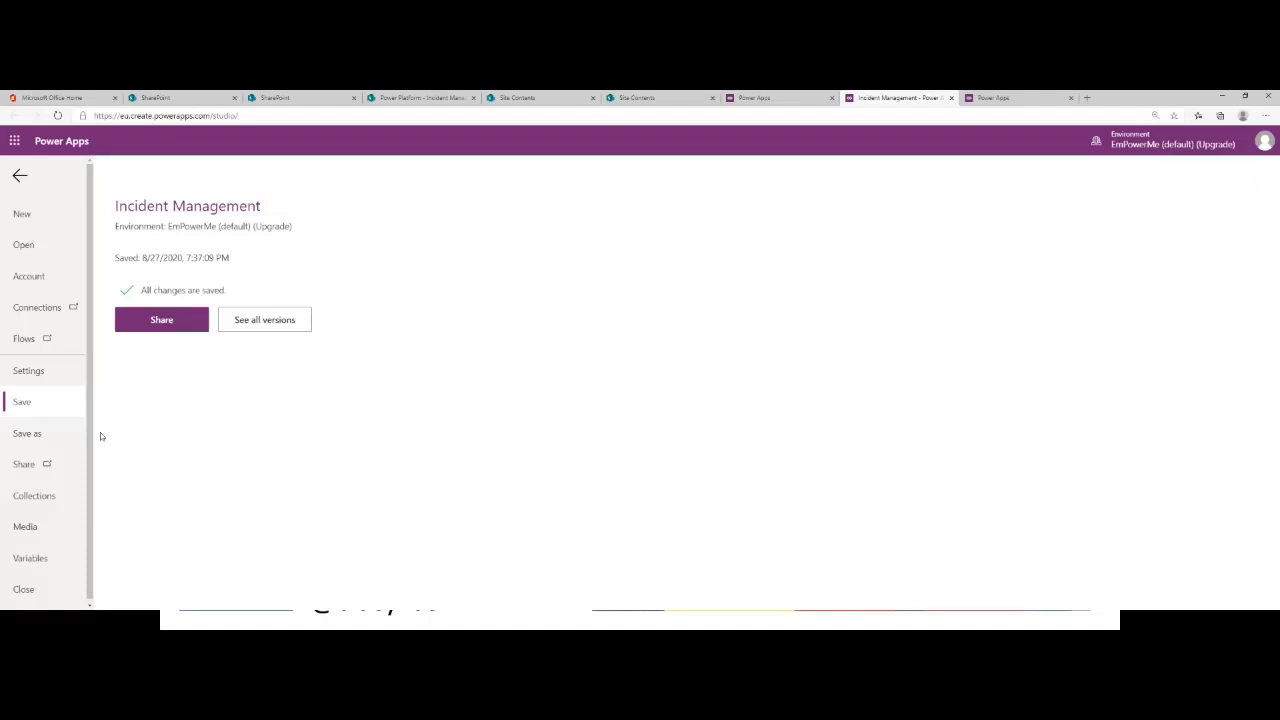
pyautogui.scroll(-1, 66, 443)
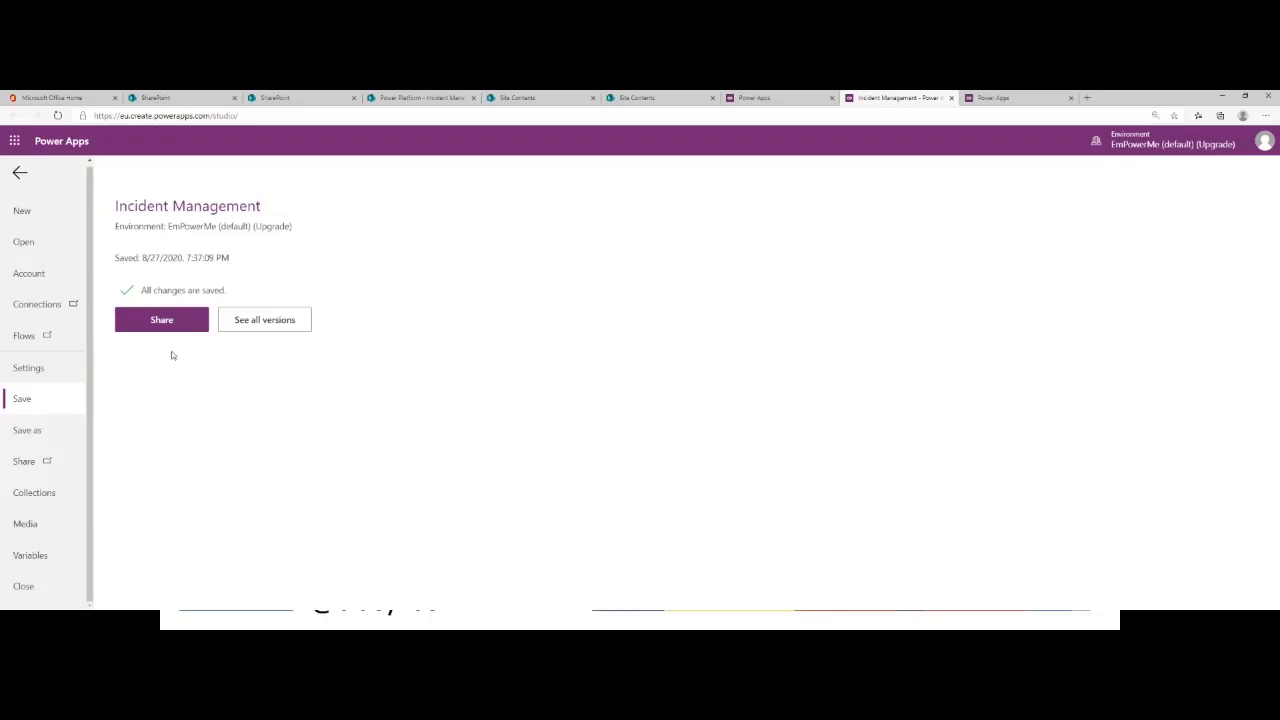
# - View the saved app's sharing options and the Power Apps home page, ending on the app's details page without sharing
pyautogui.click(188, 328)
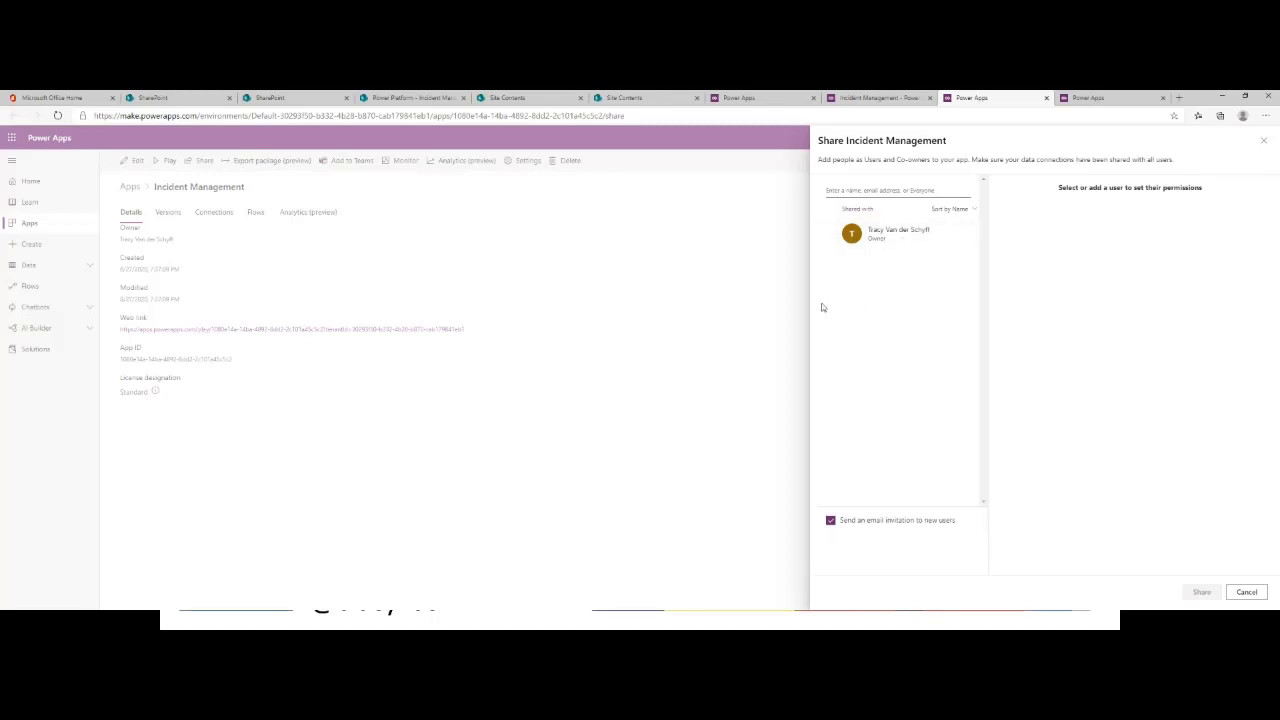
pyautogui.click(1263, 140)
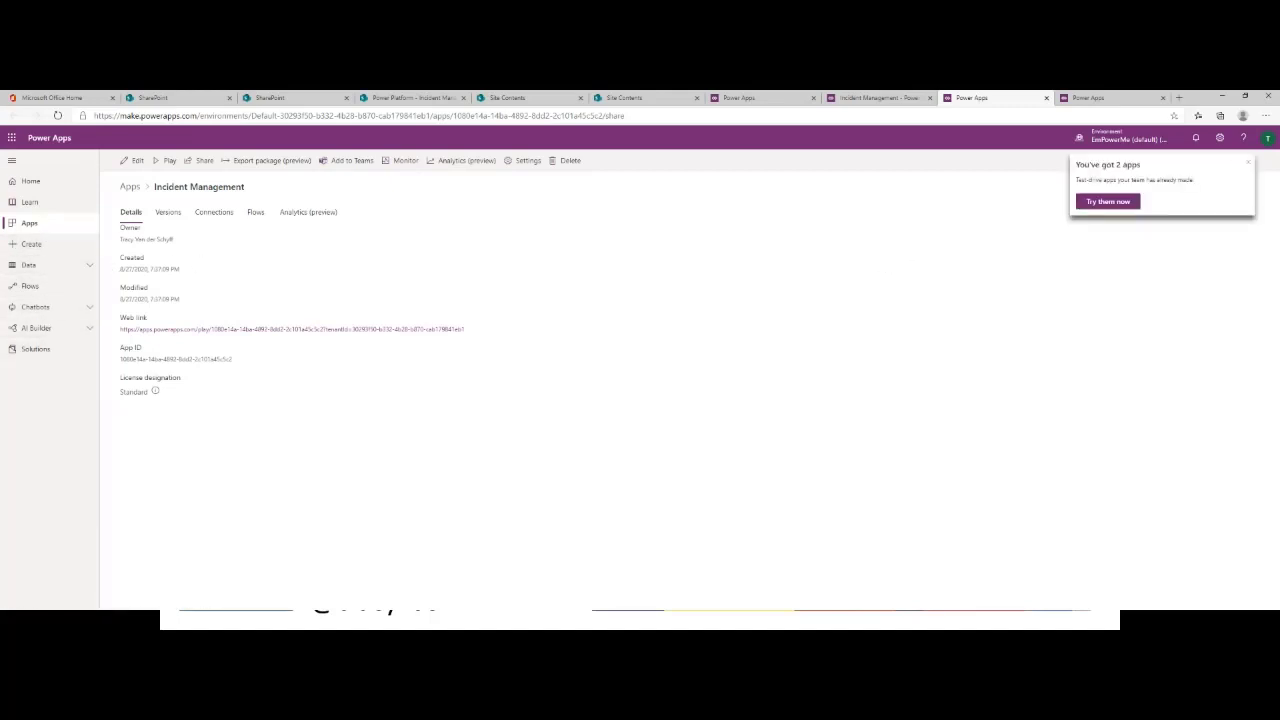
pyautogui.click(1248, 165)
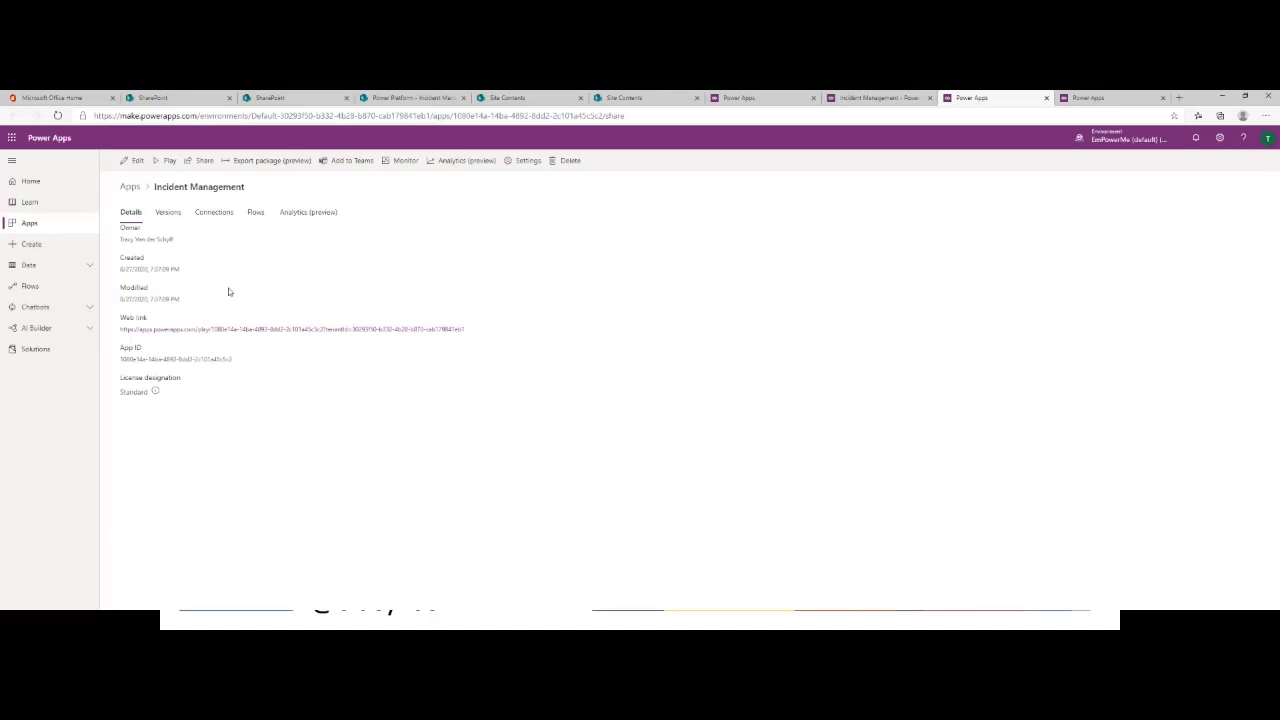
pyautogui.click(48, 185)
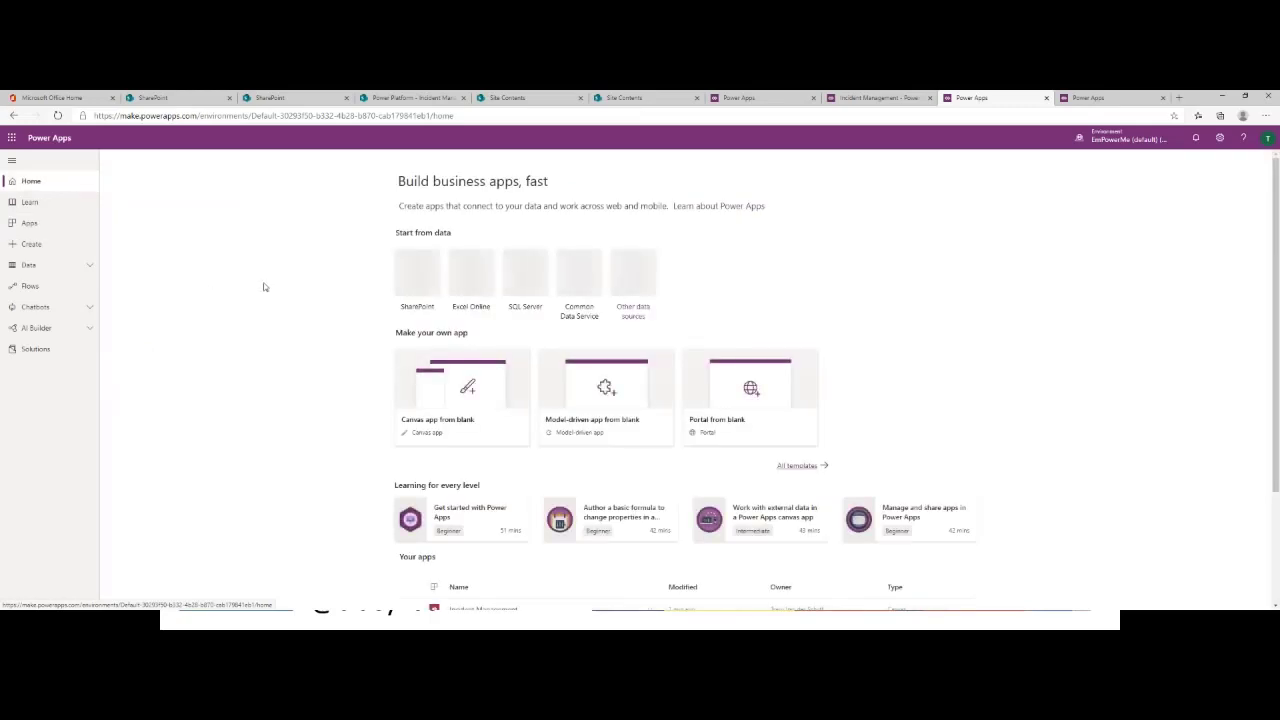
pyautogui.click(13, 115)
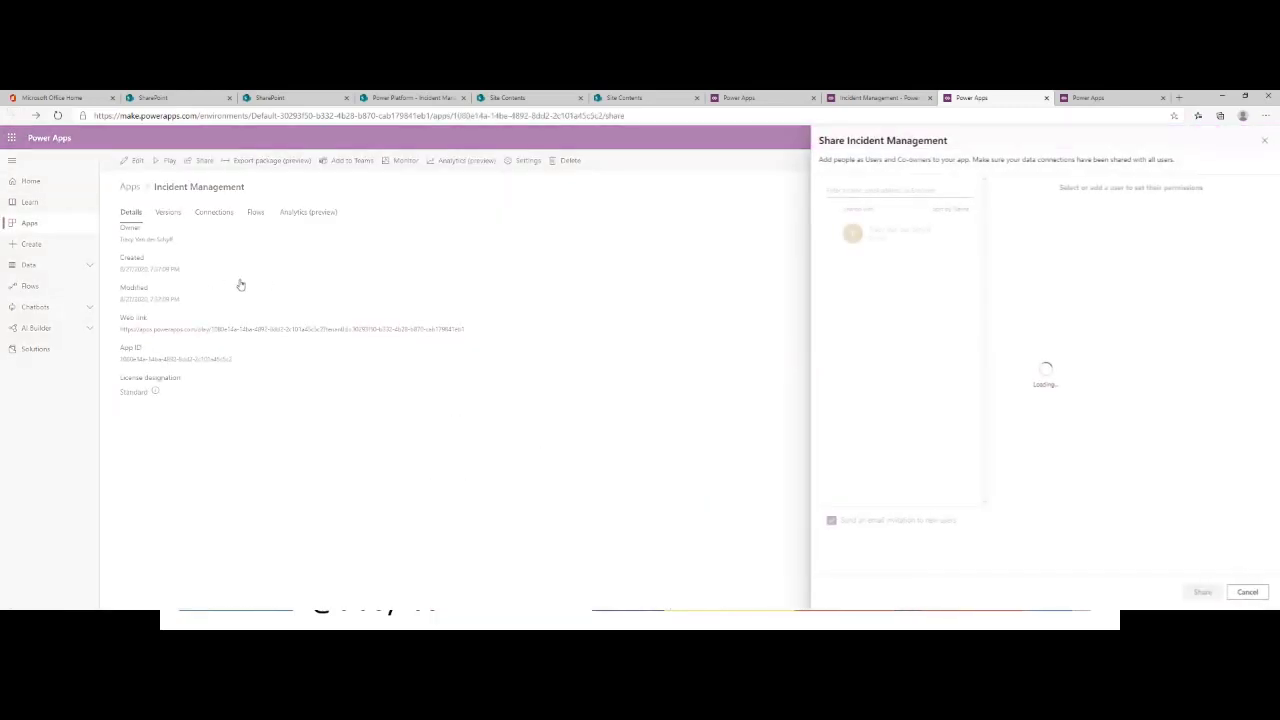
pyautogui.click(1264, 141)
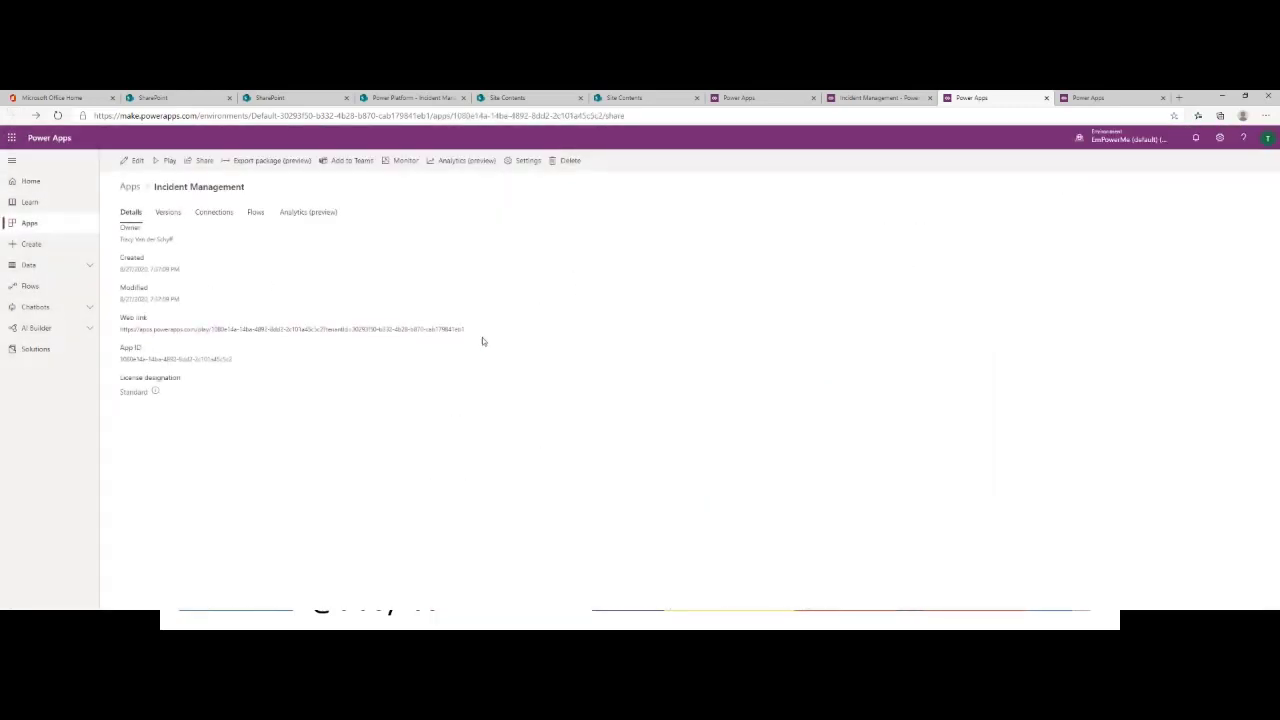
# - Try to open the Incident Management app for editing from its details page, and cancel overriding the existing session
pyautogui.click(130, 161)
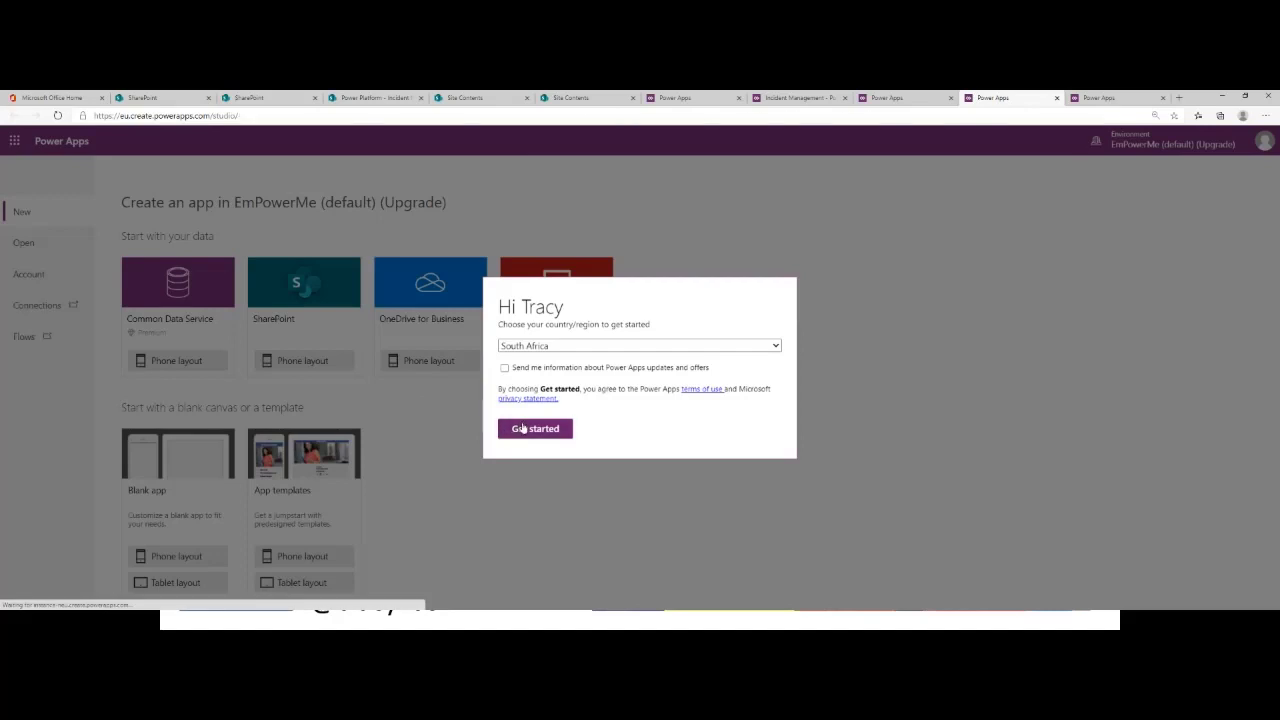
pyautogui.click(524, 430)
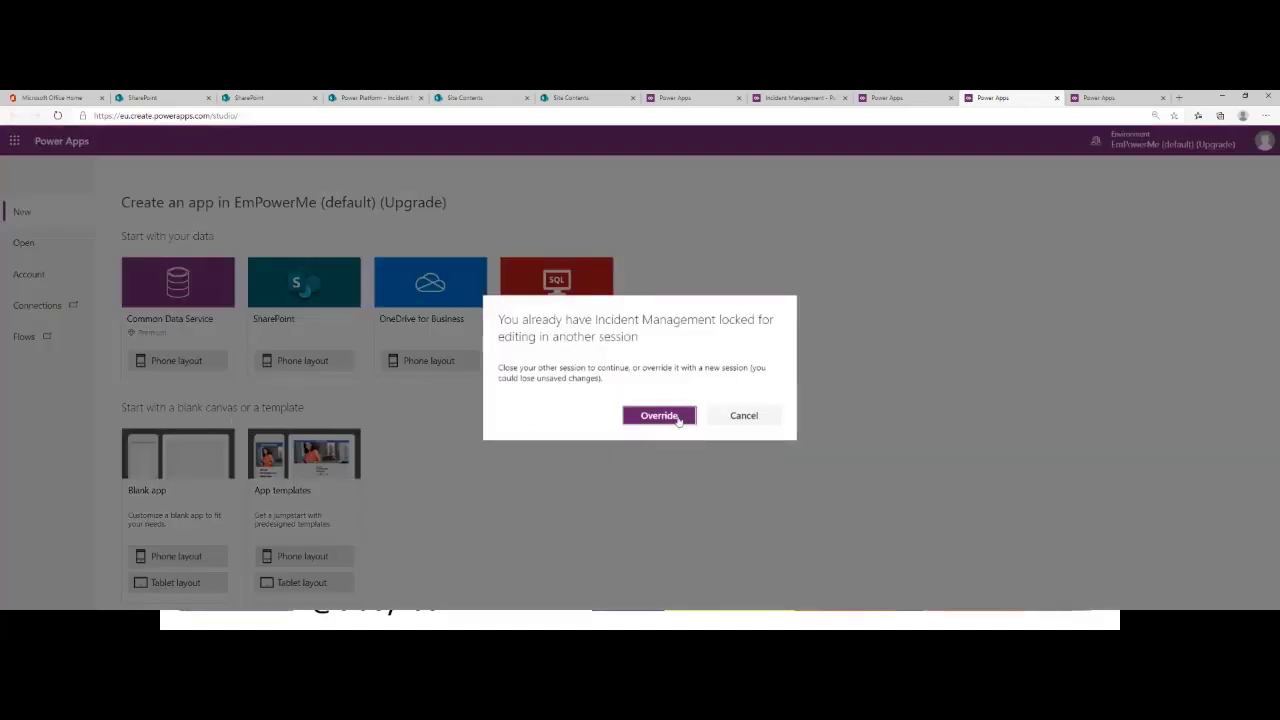
pyautogui.click(745, 416)
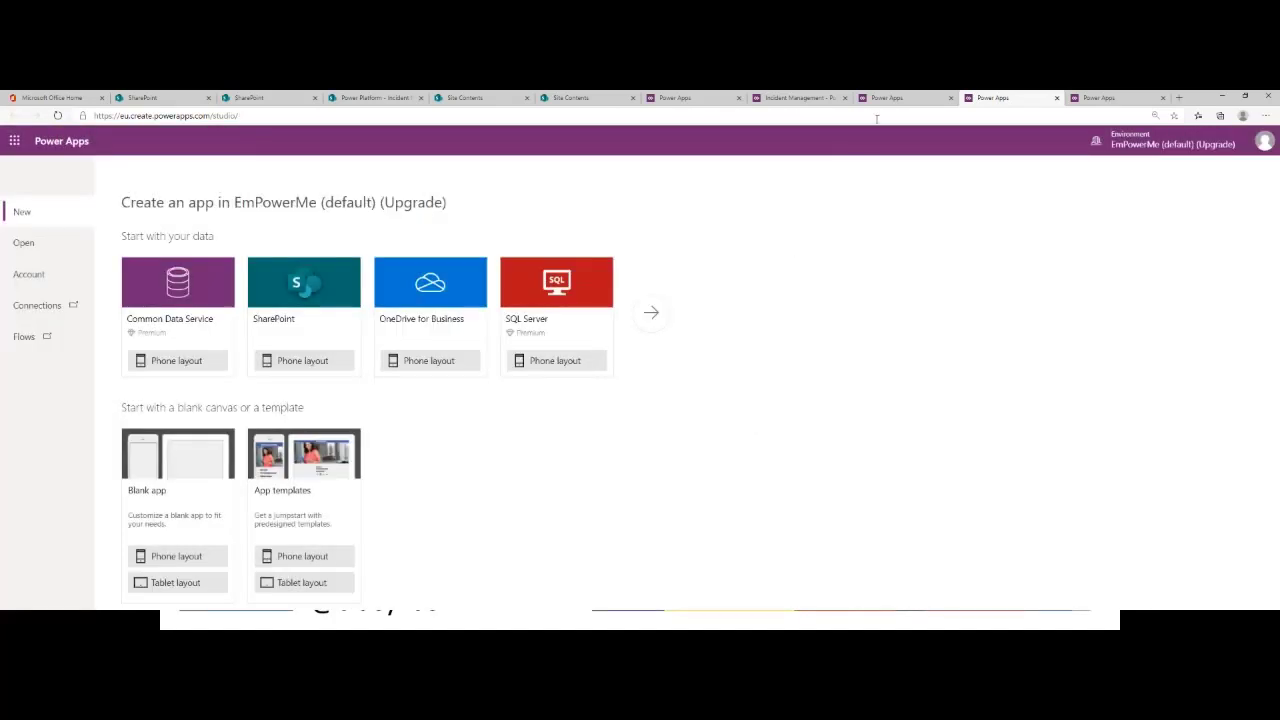
# - Check the open Power Apps browser tabs and close the surplus ones, keeping the original Incident Management studio session
pyautogui.click(886, 98)
pyautogui.click(1098, 99)
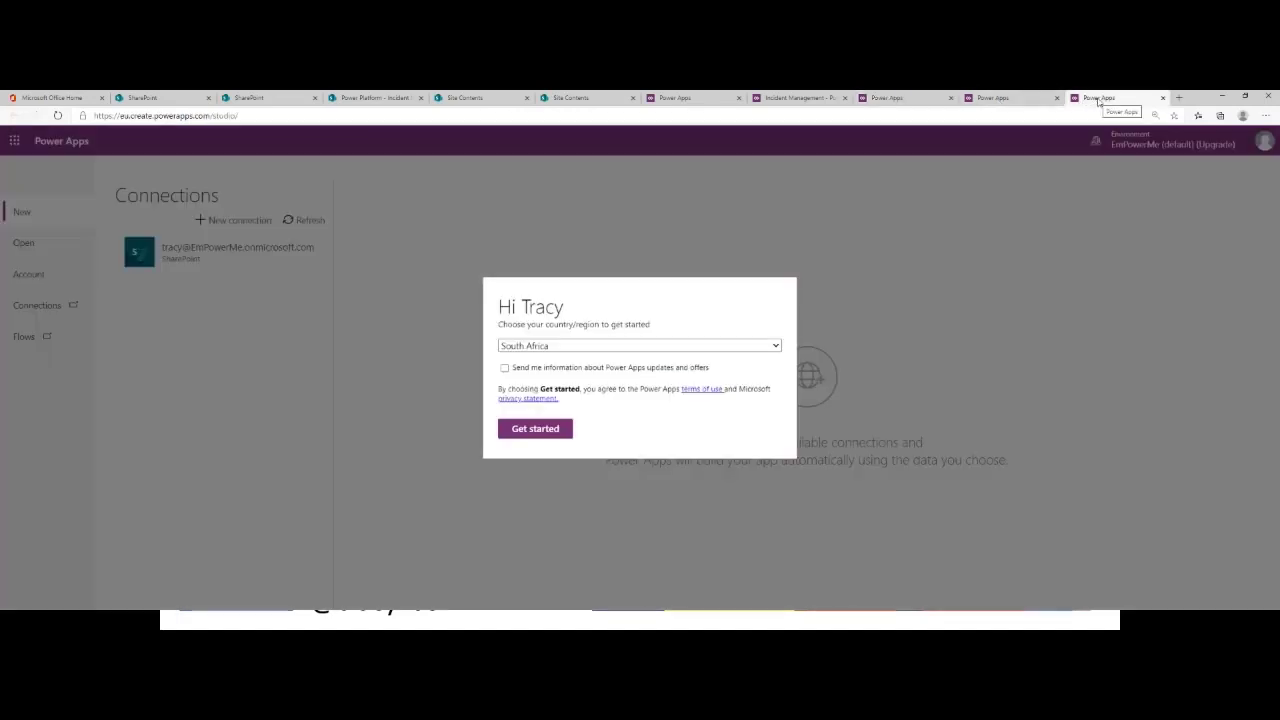
pyautogui.click(1020, 99)
pyautogui.click(895, 98)
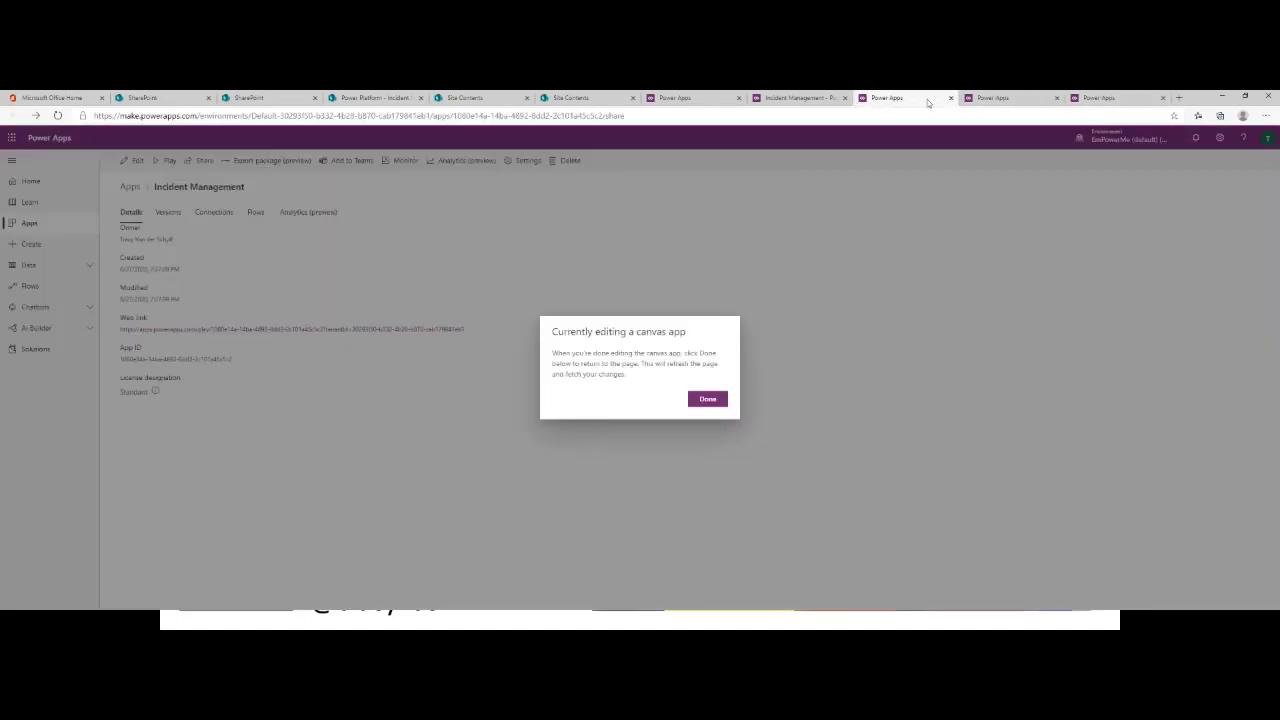
pyautogui.click(806, 99)
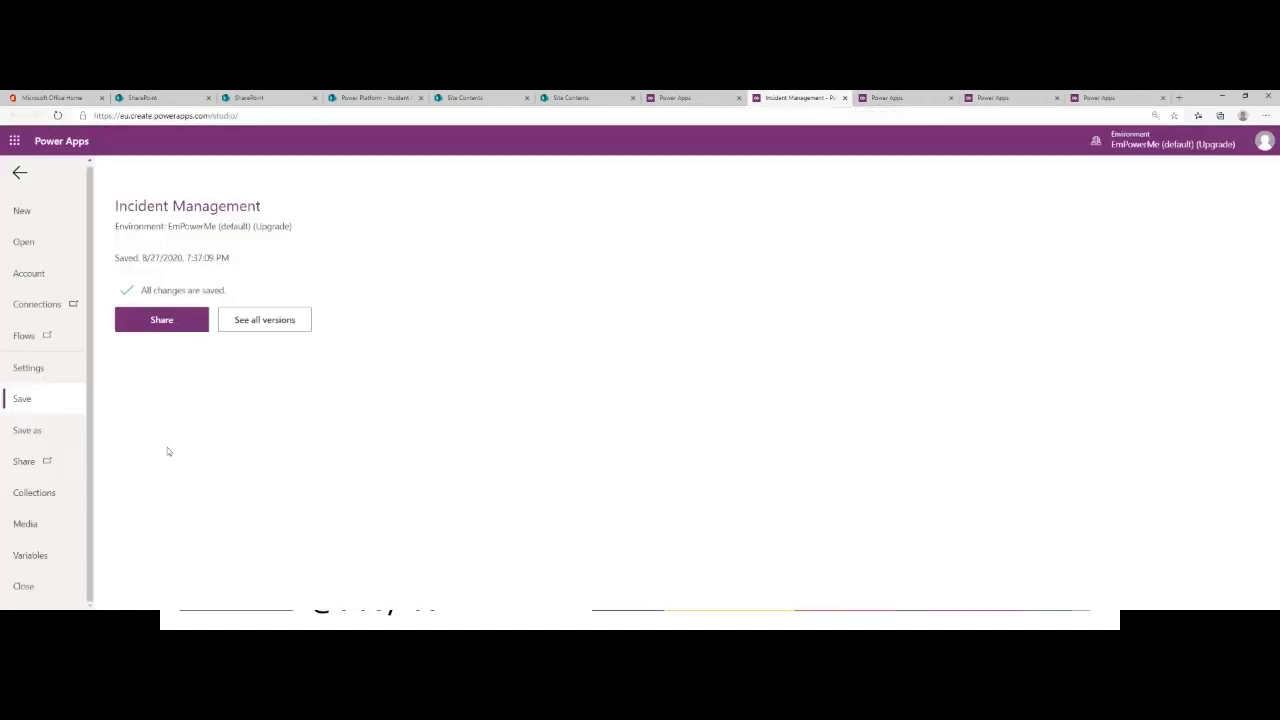
pyautogui.click(930, 98)
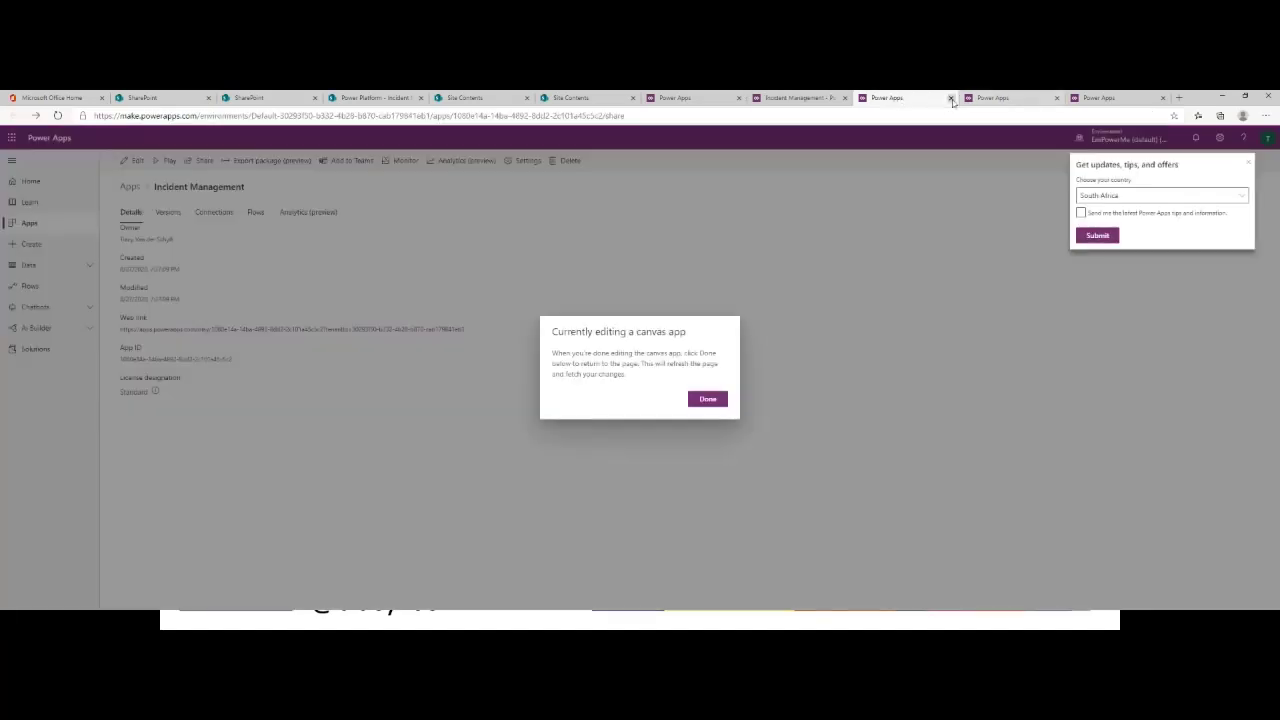
pyautogui.click(950, 98)
pyautogui.click(950, 98)
pyautogui.click(686, 169)
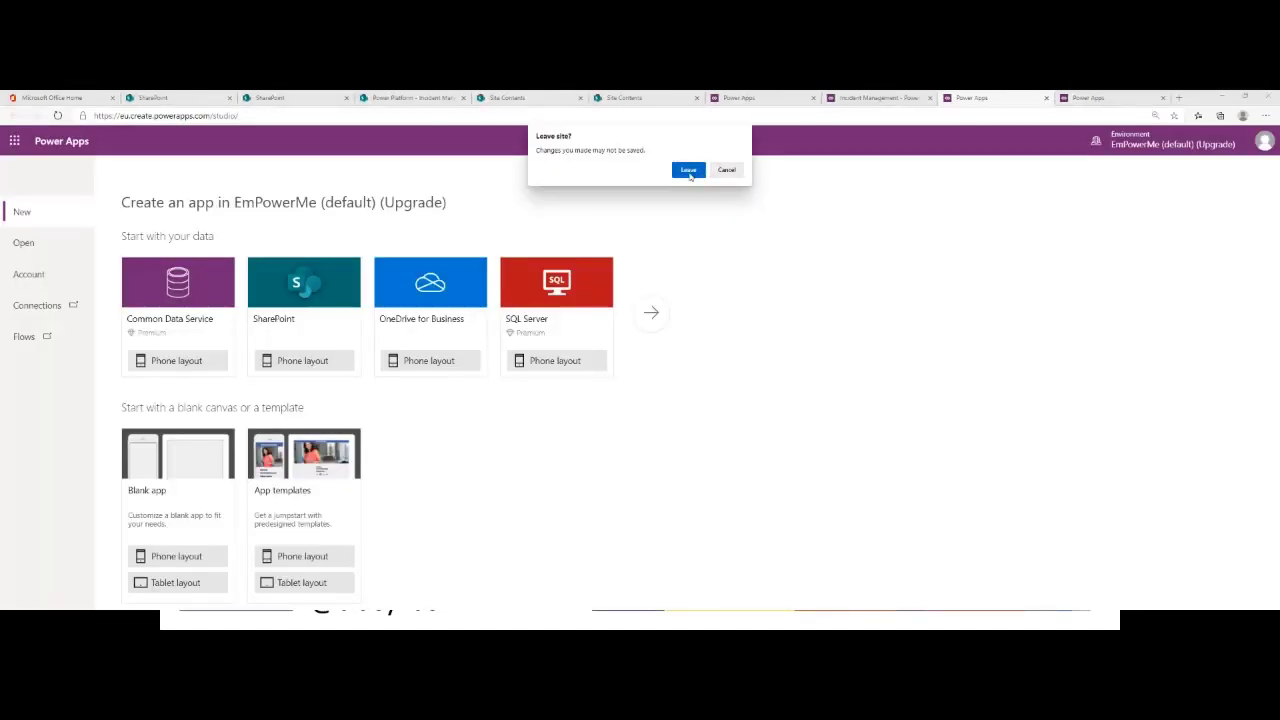
pyautogui.click(1070, 98)
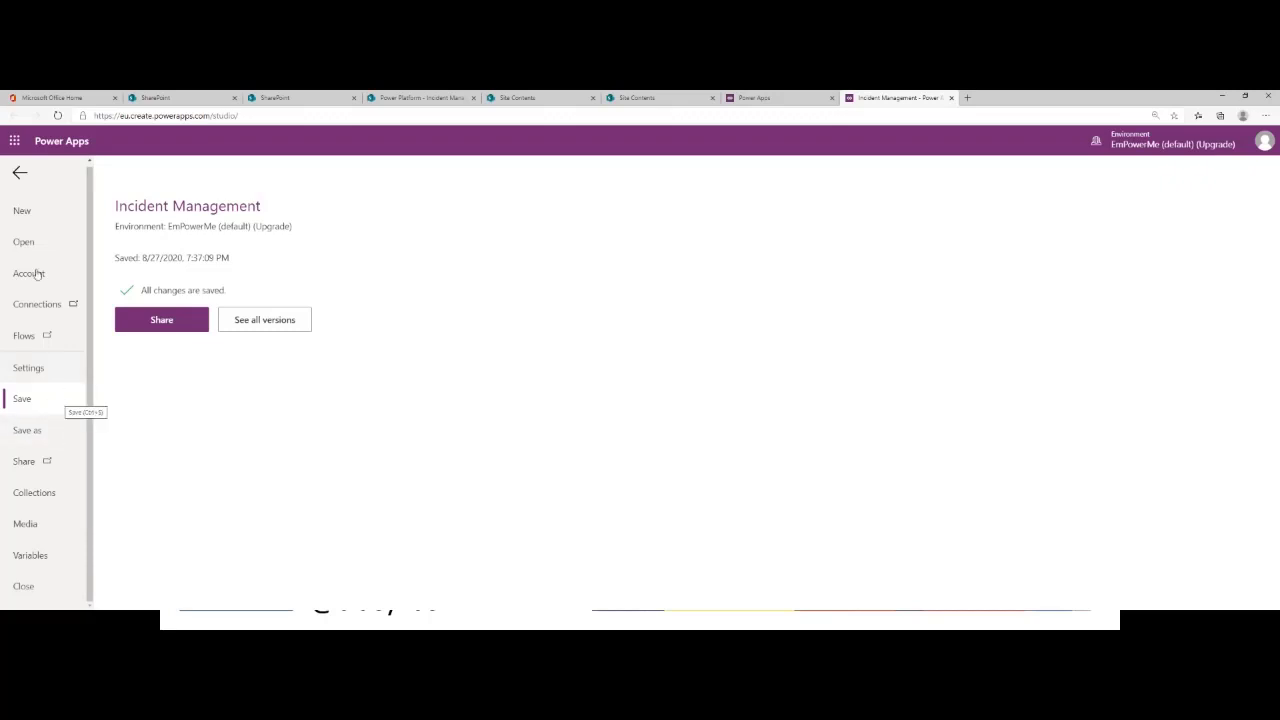
# - Return to the app canvas and inspect the description and severity labels in the browse gallery's first item
pyautogui.click(18, 177)
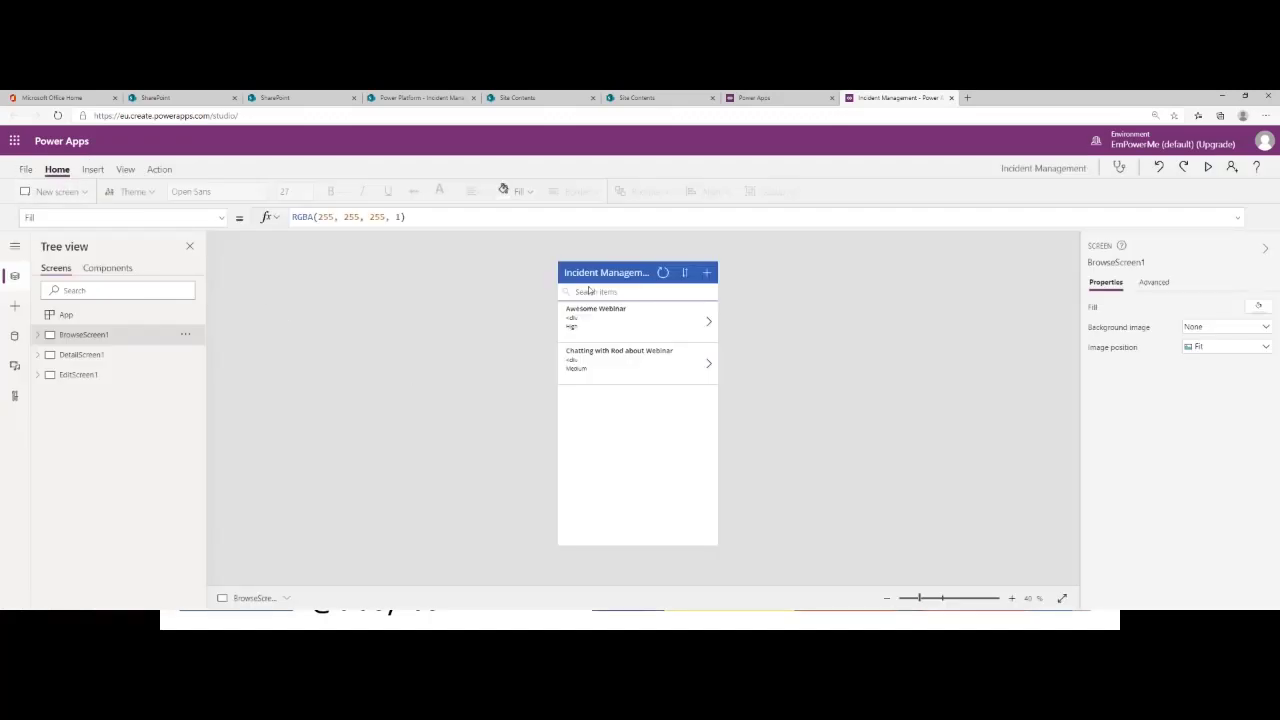
pyautogui.click(587, 321)
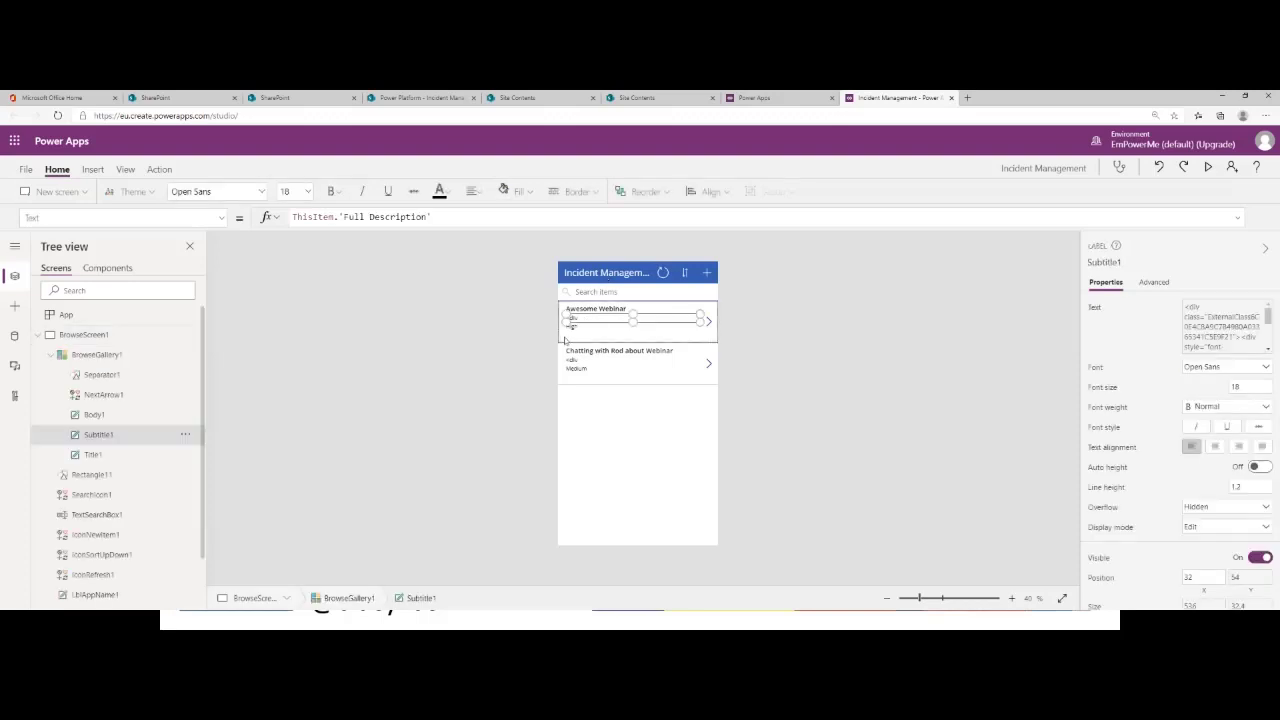
pyautogui.click(602, 333)
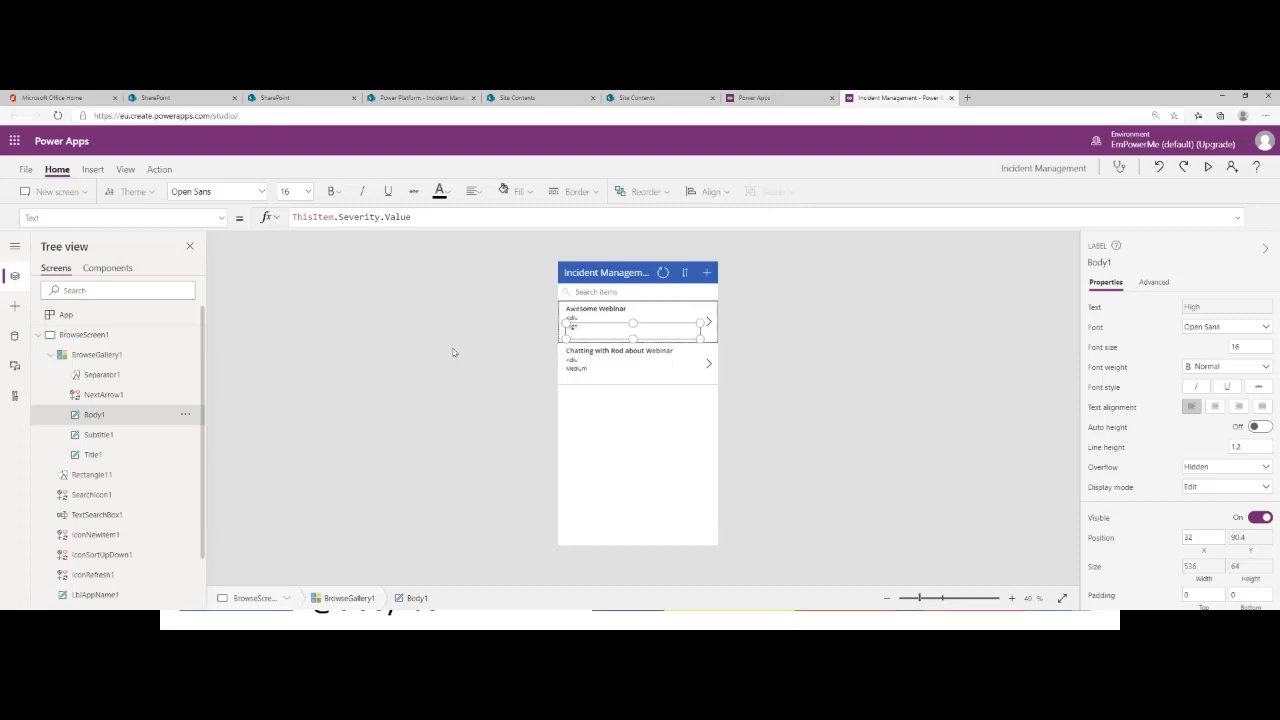
# - Review the Incident Management SharePoint list and its Power Apps options, then return to the app in the studio
pyautogui.click(290, 97)
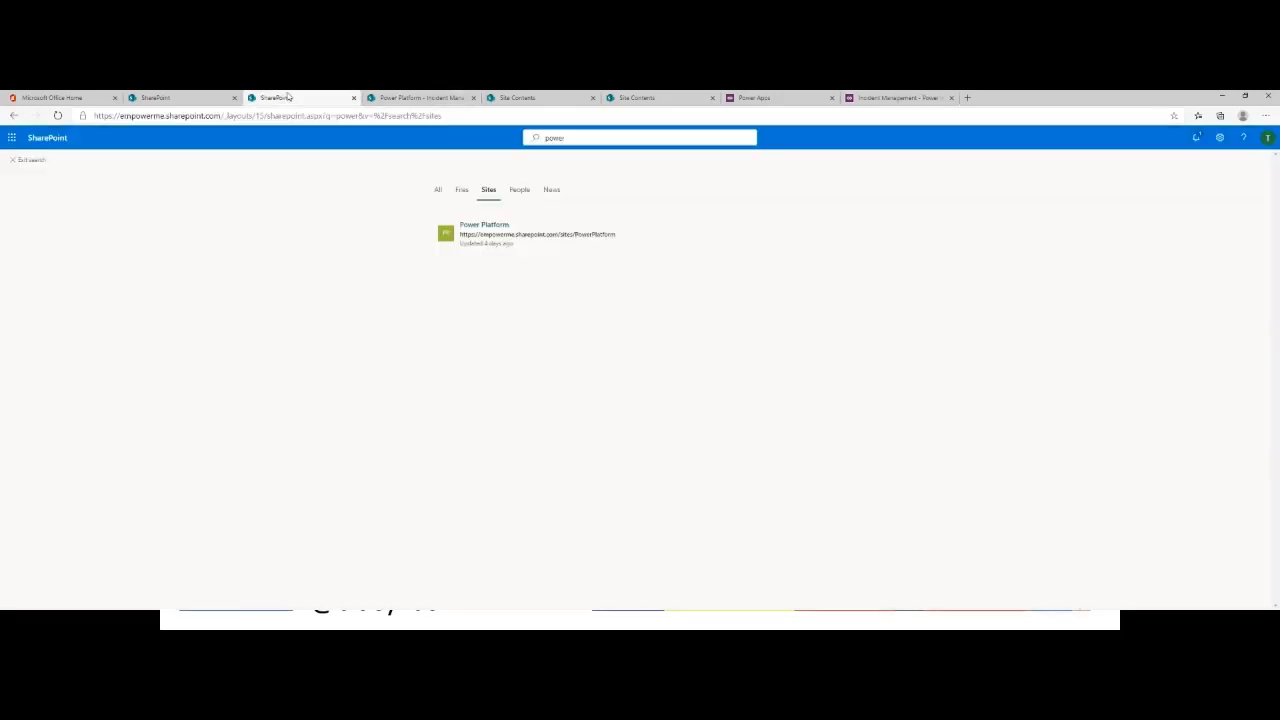
pyautogui.click(428, 94)
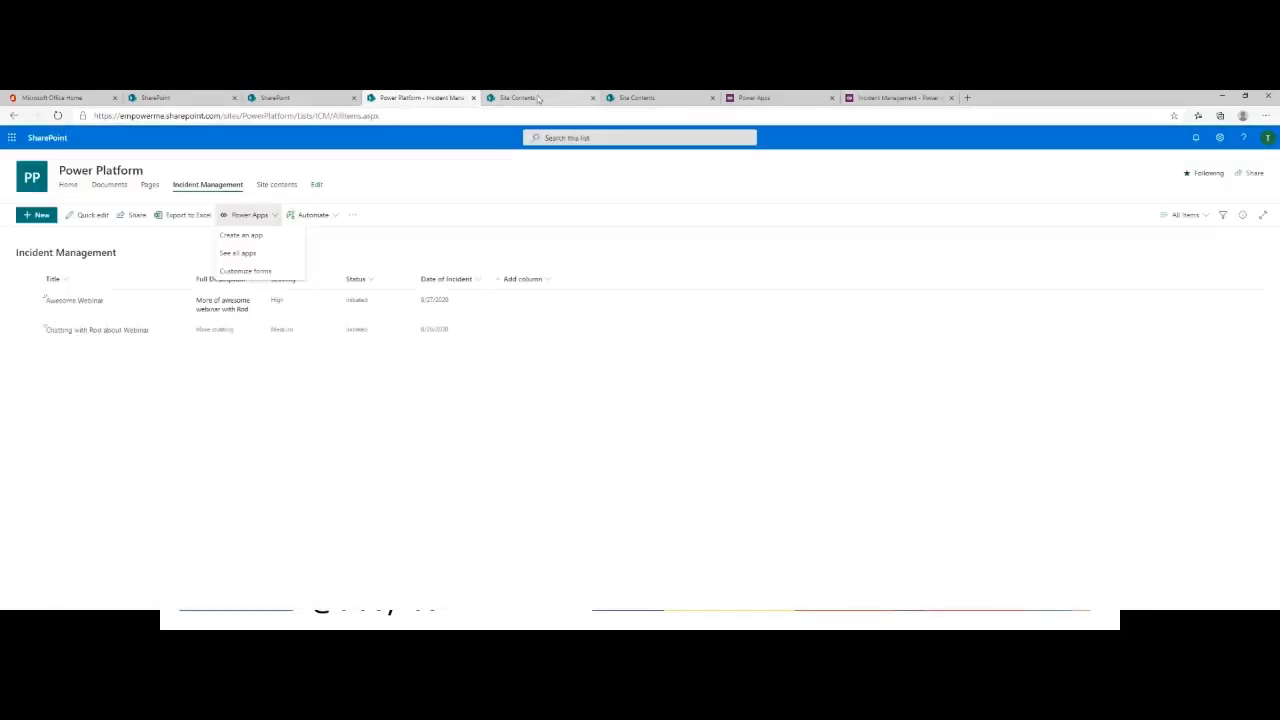
pyautogui.click(391, 443)
pyautogui.click(272, 215)
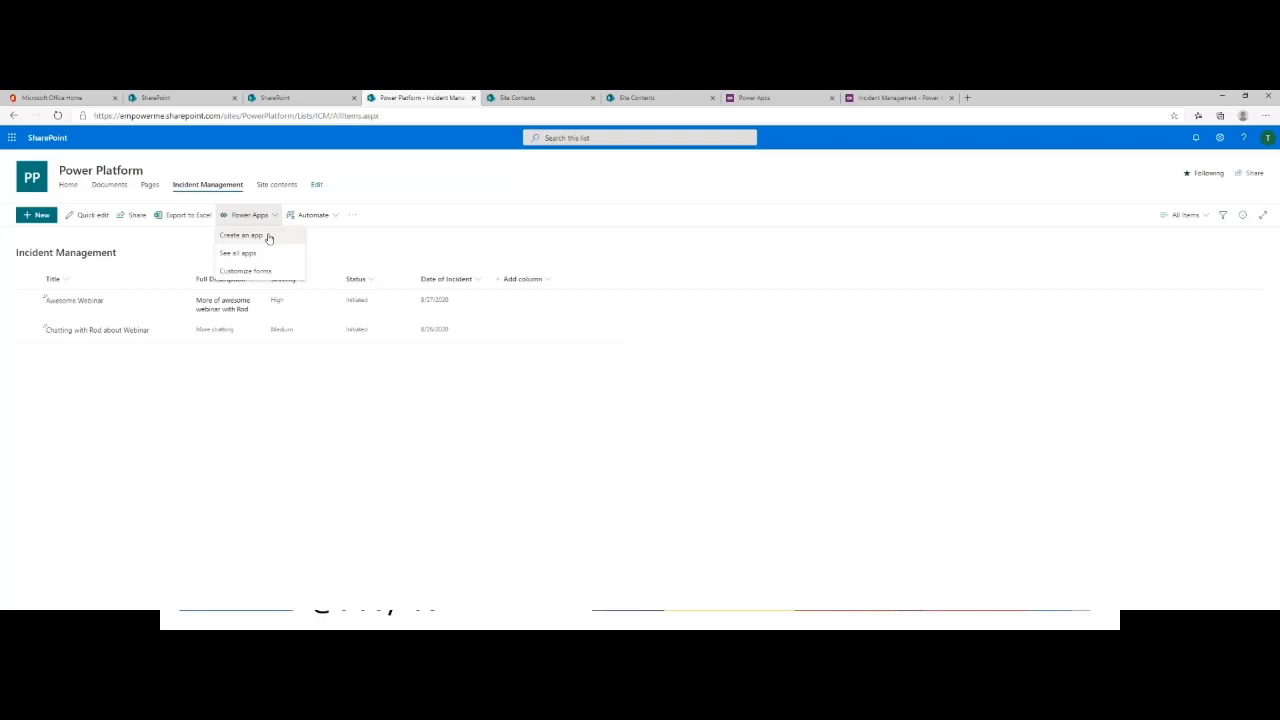
pyautogui.click(780, 97)
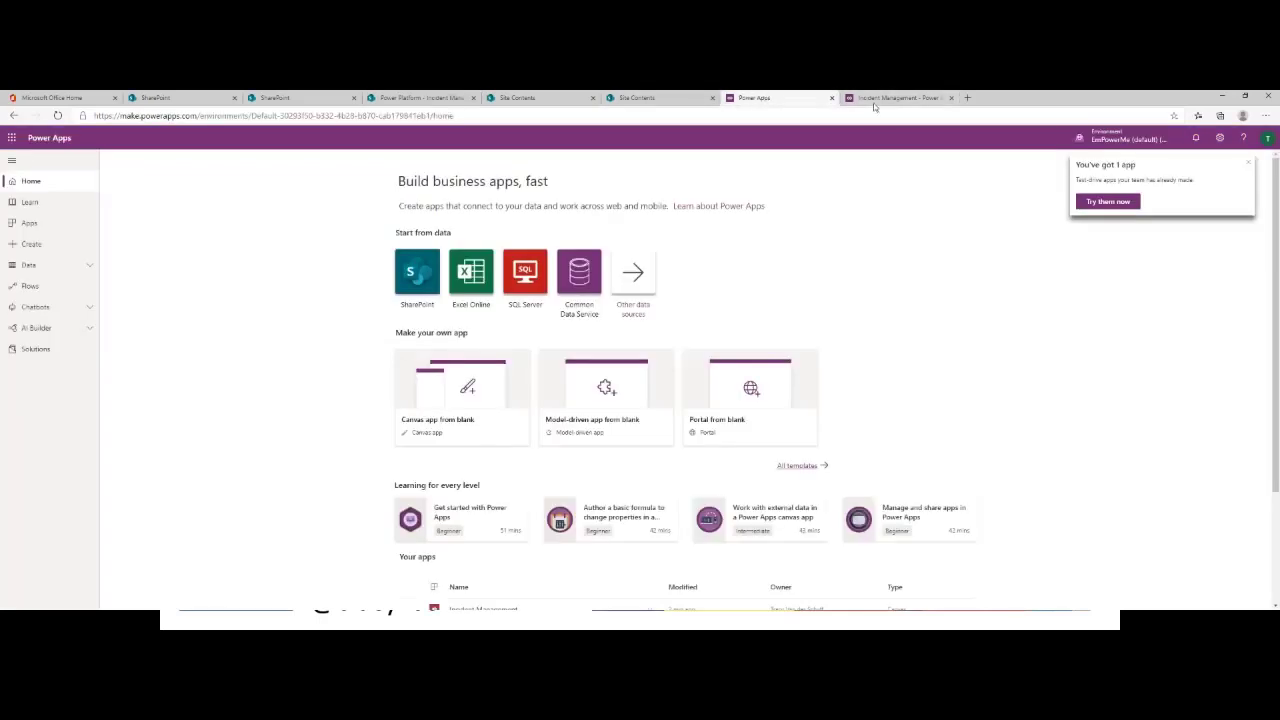
pyautogui.click(880, 97)
# - Examine the browse screen and its header's title label, new item, sort and refresh icons, and the properties of each
pyautogui.click(438, 394)
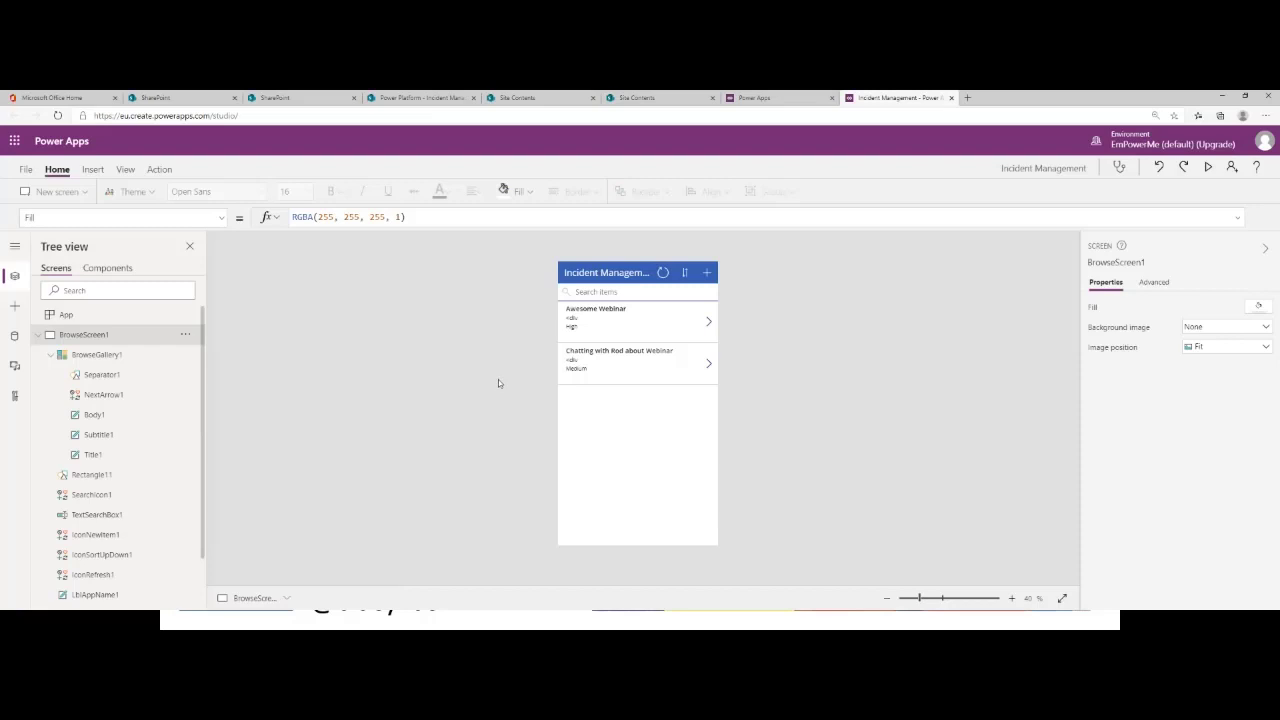
pyautogui.click(585, 266)
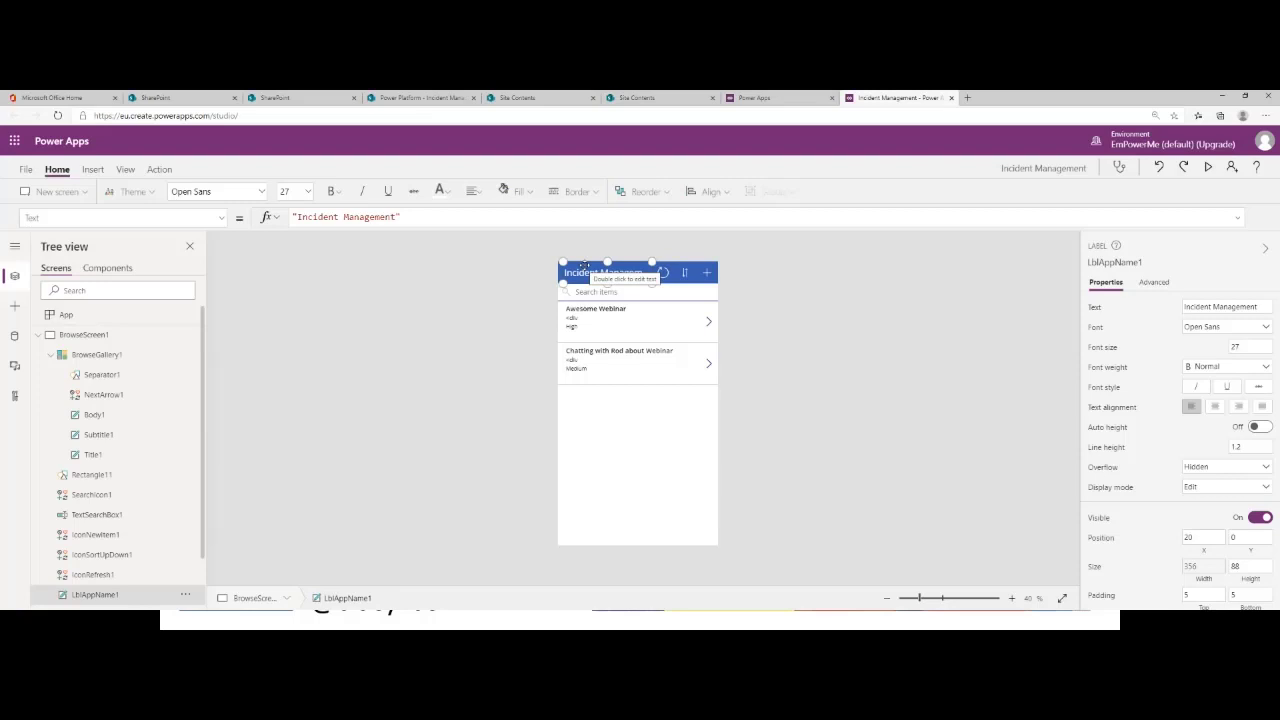
pyautogui.click(473, 292)
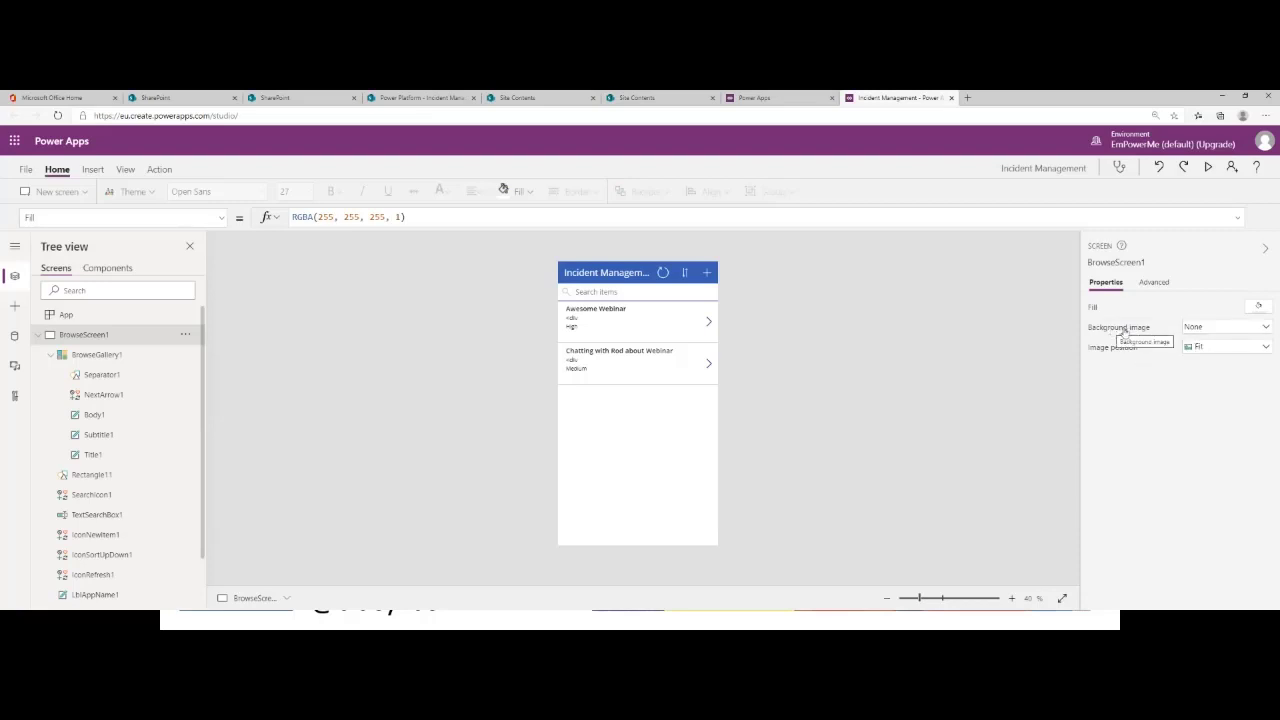
pyautogui.scroll(-2, 108, 395)
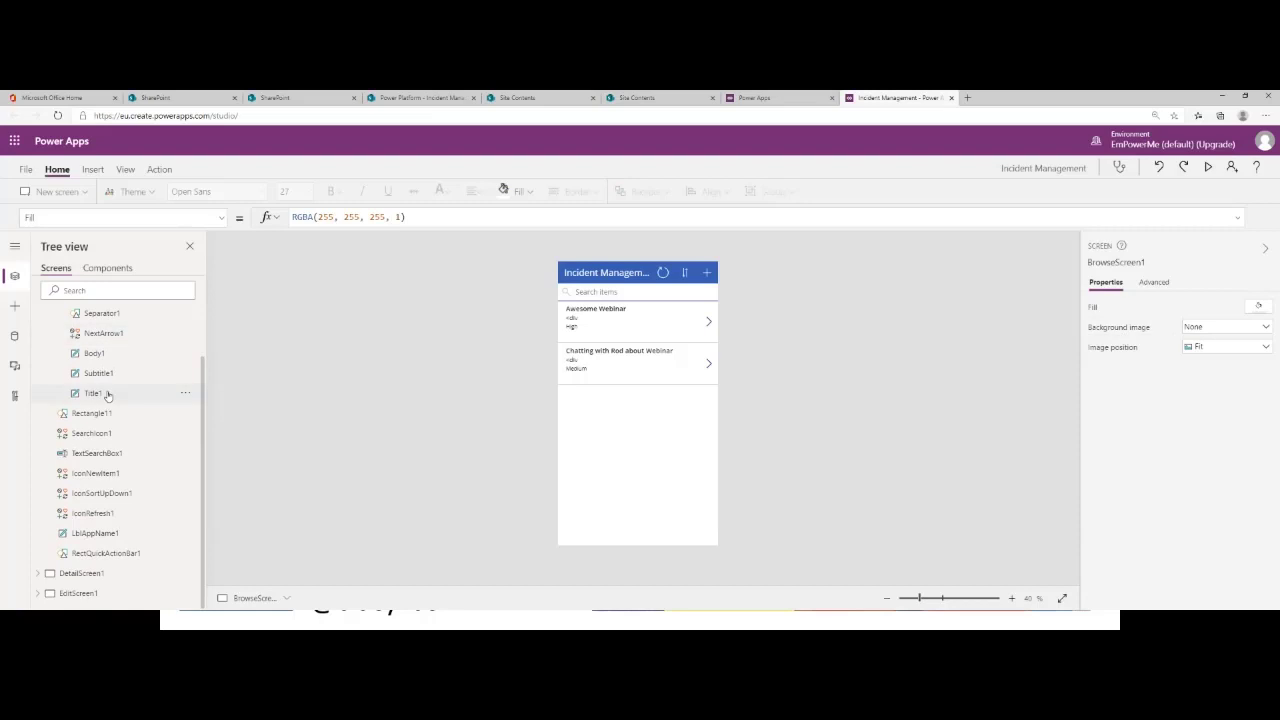
pyautogui.click(121, 533)
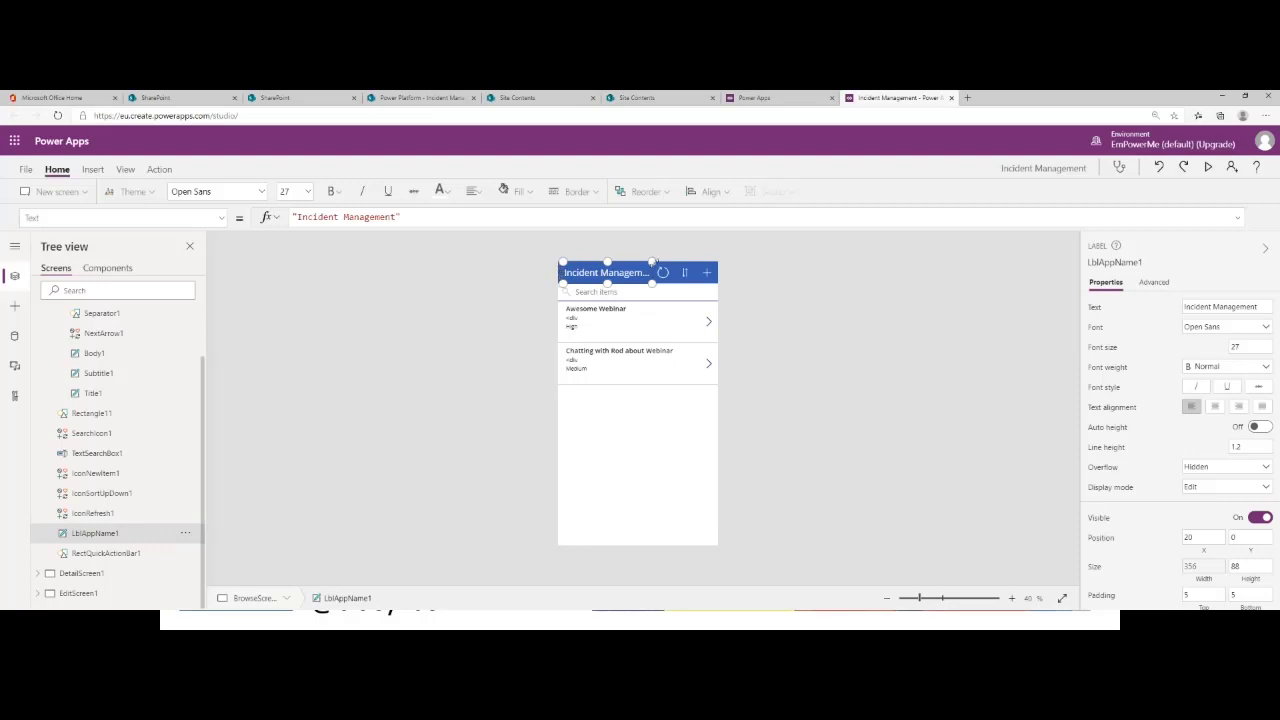
pyautogui.click(707, 271)
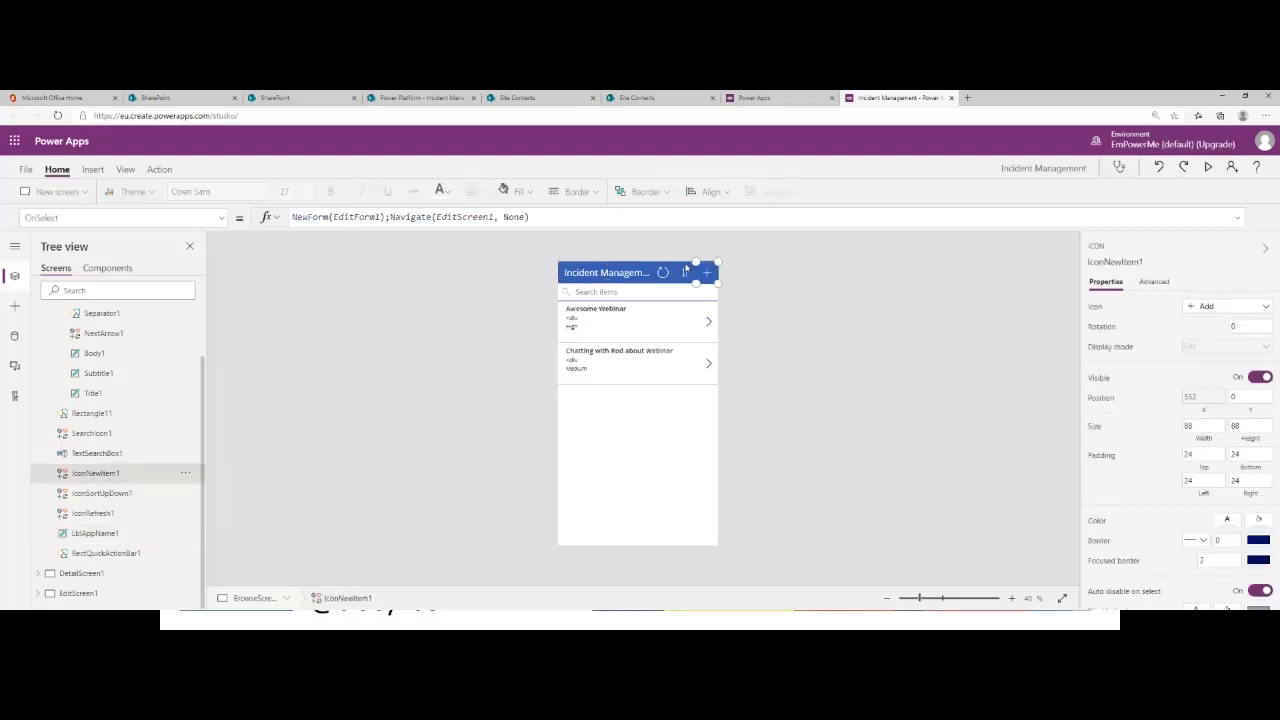
pyautogui.click(685, 270)
pyautogui.click(663, 270)
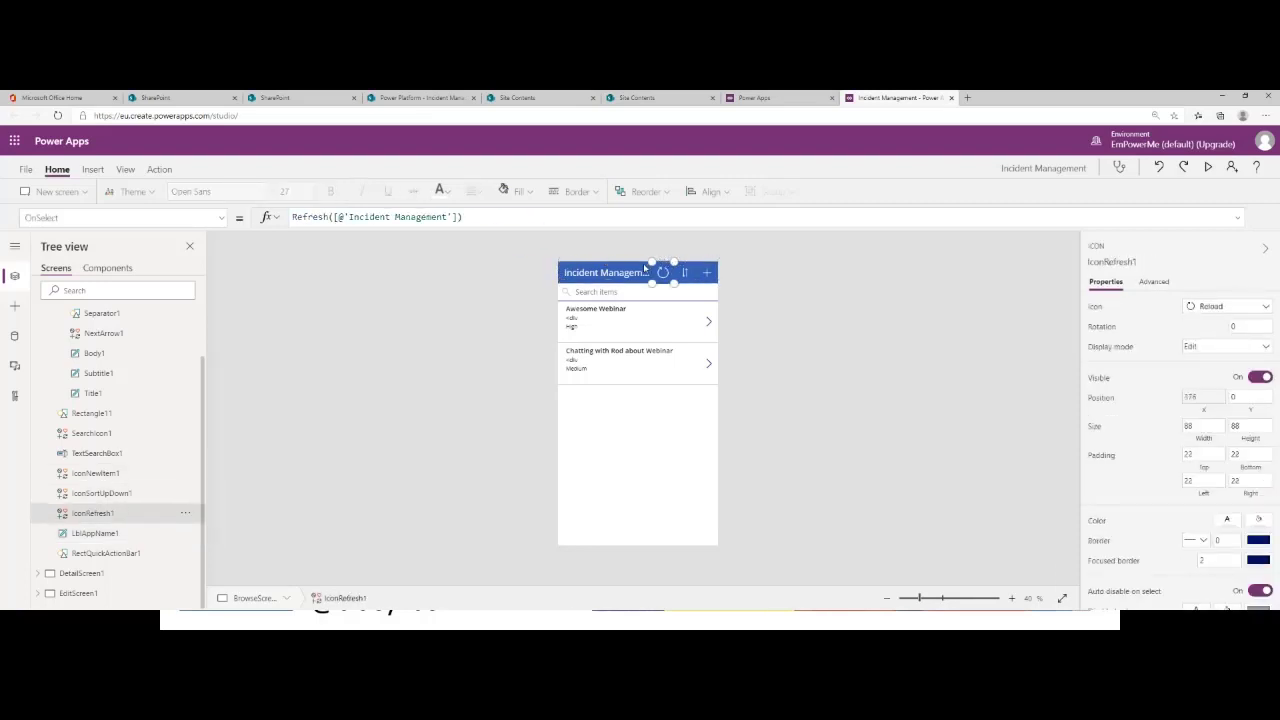
pyautogui.click(600, 266)
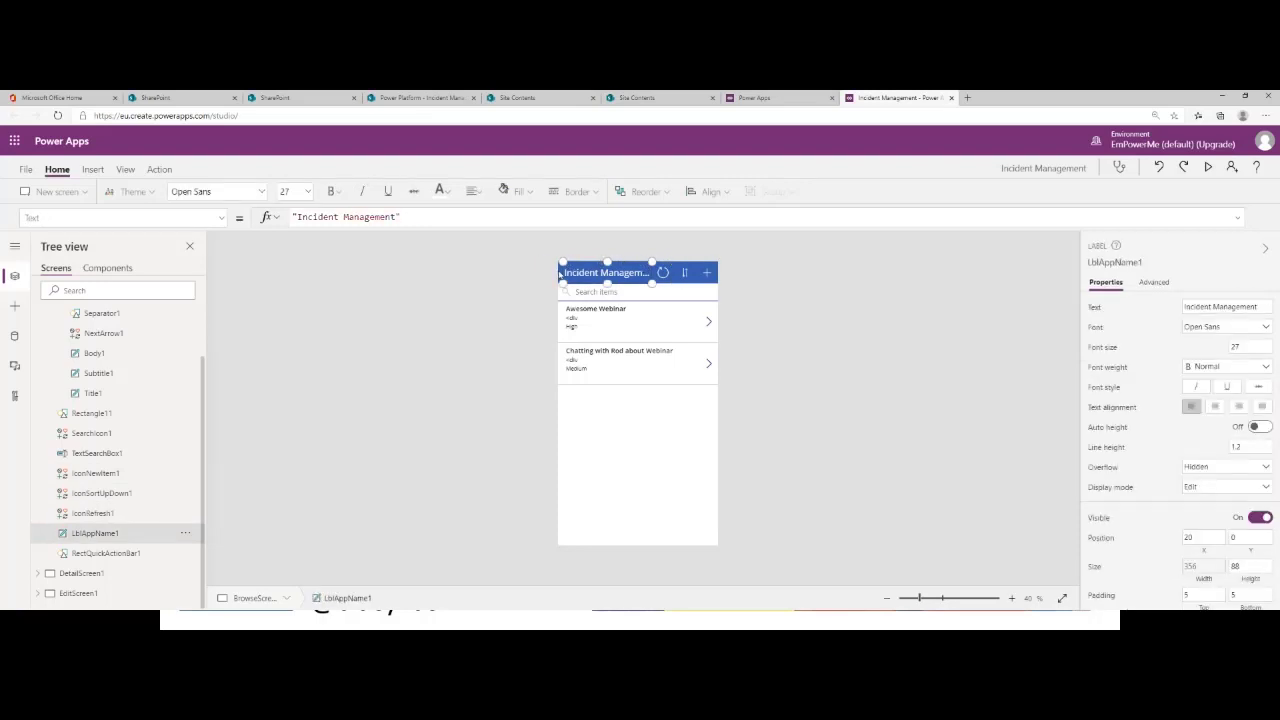
# - Fill the browse screen's header rectangle with the standard purple color
pyautogui.click(112, 553)
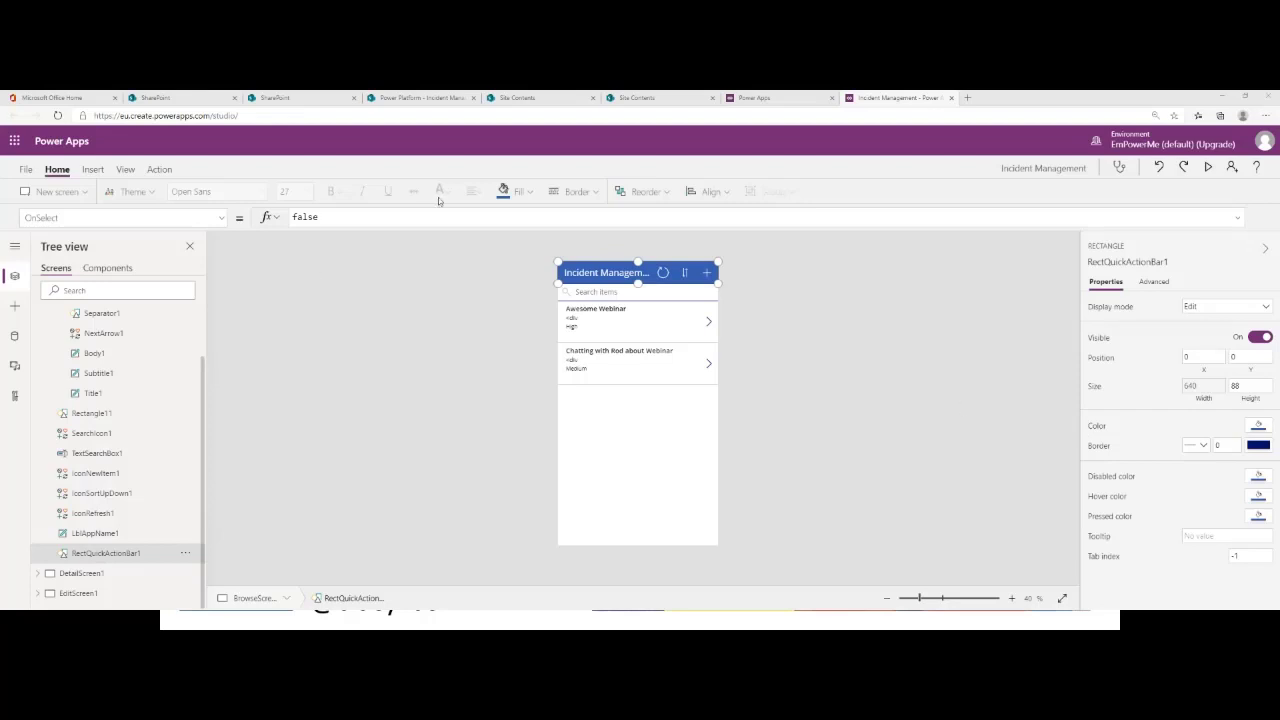
pyautogui.click(536, 197)
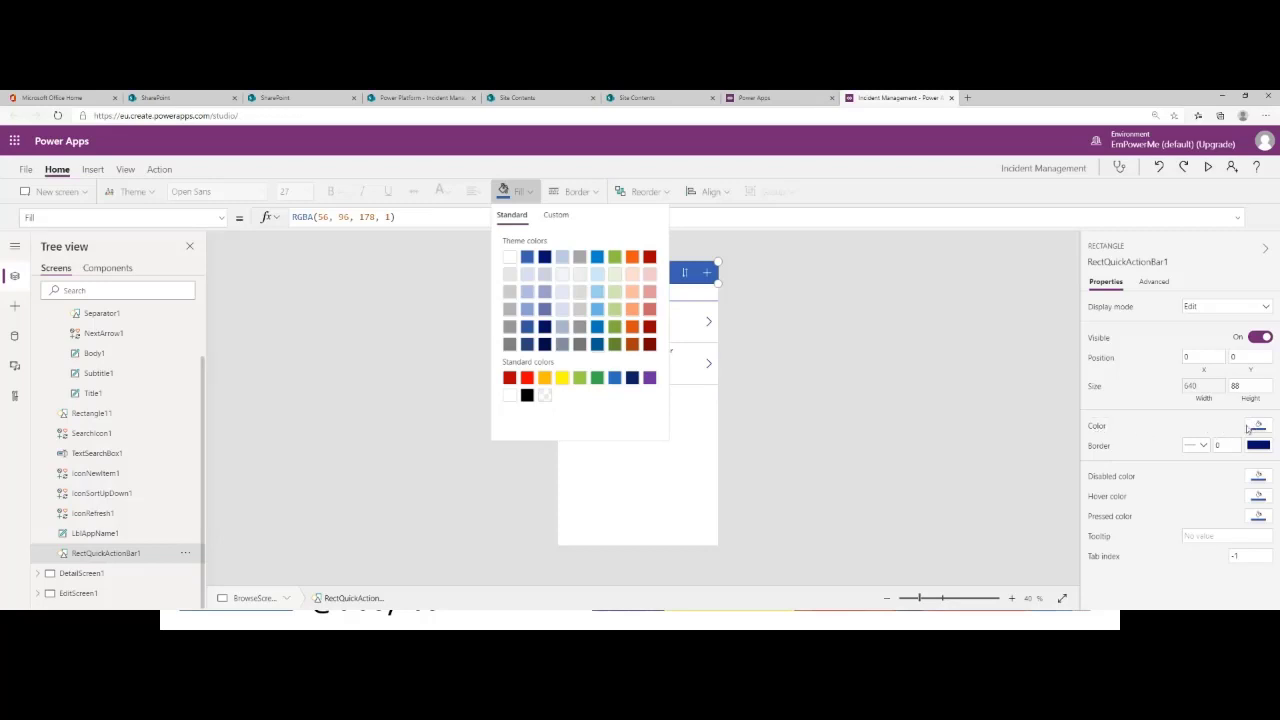
pyautogui.click(648, 378)
pyautogui.click(855, 382)
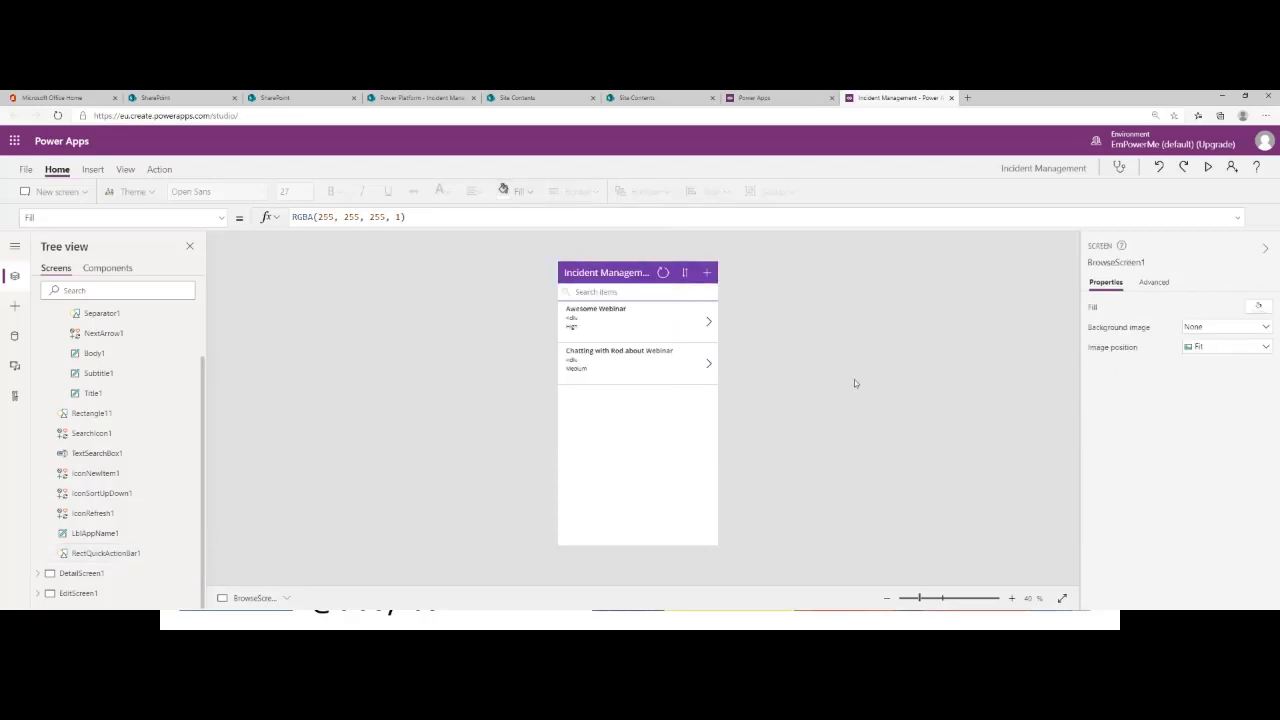
# - Compare the header's title label with its background rectangle and review the rectangle's Fill formula and available properties
pyautogui.click(647, 265)
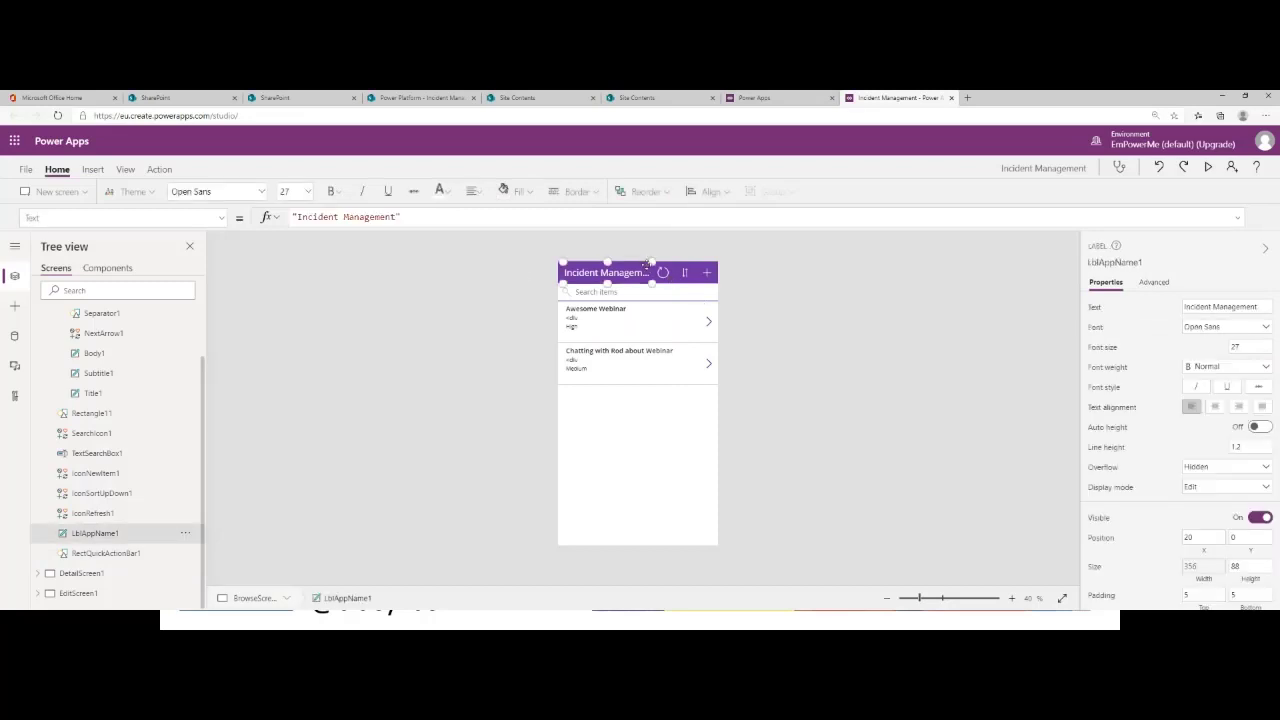
pyautogui.click(133, 553)
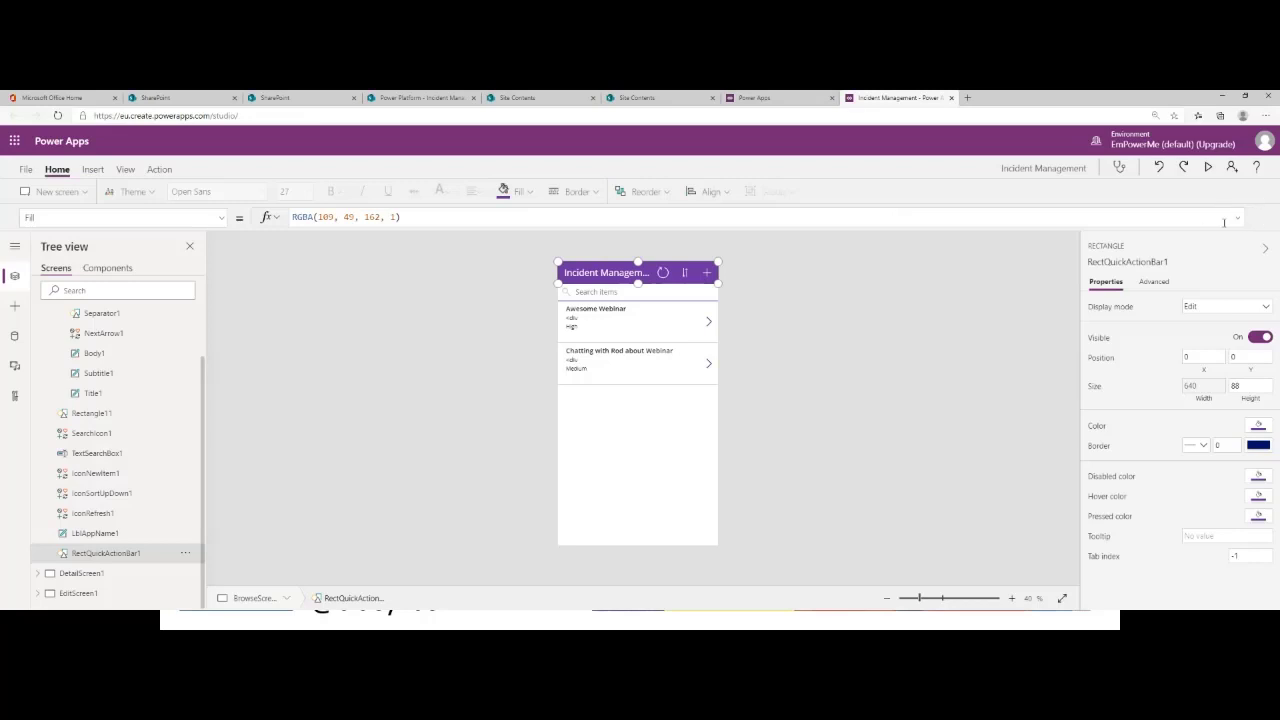
pyautogui.click(222, 218)
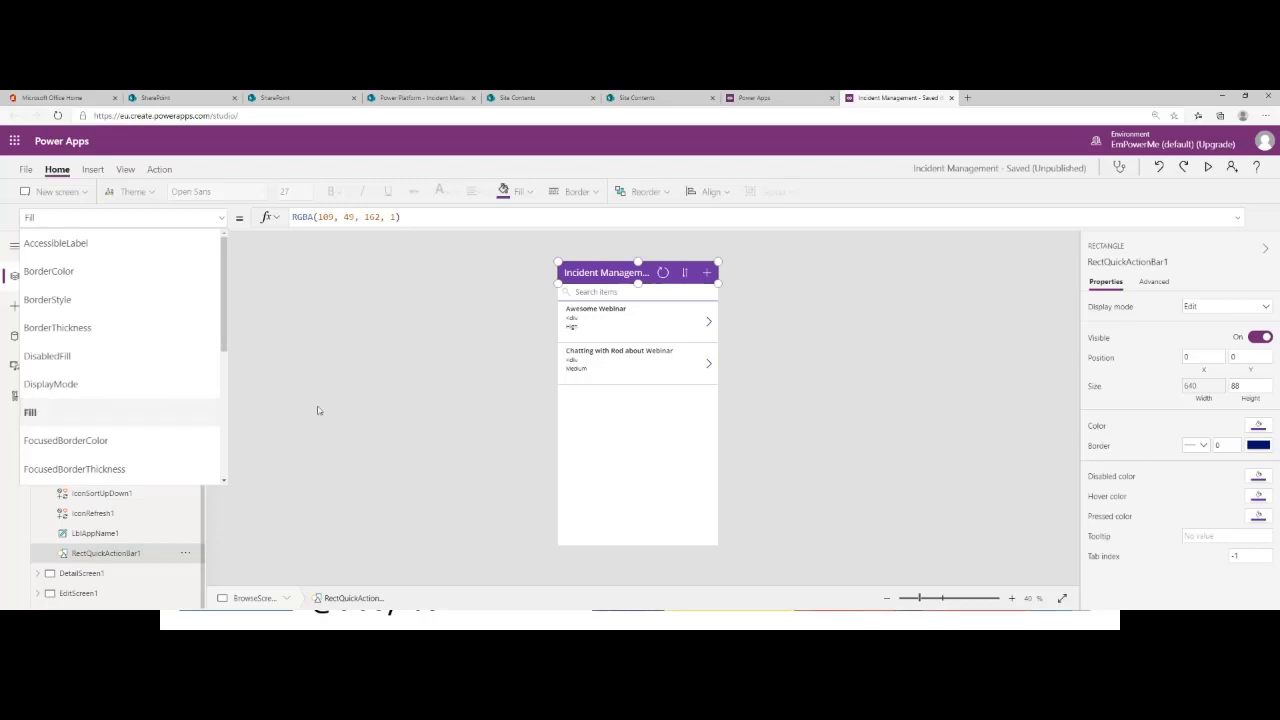
pyautogui.click(416, 351)
# - Inspect the browse screen's title label, header rectangle, refresh, sort and new item icons, search box and search icon one by one
pyautogui.click(100, 533)
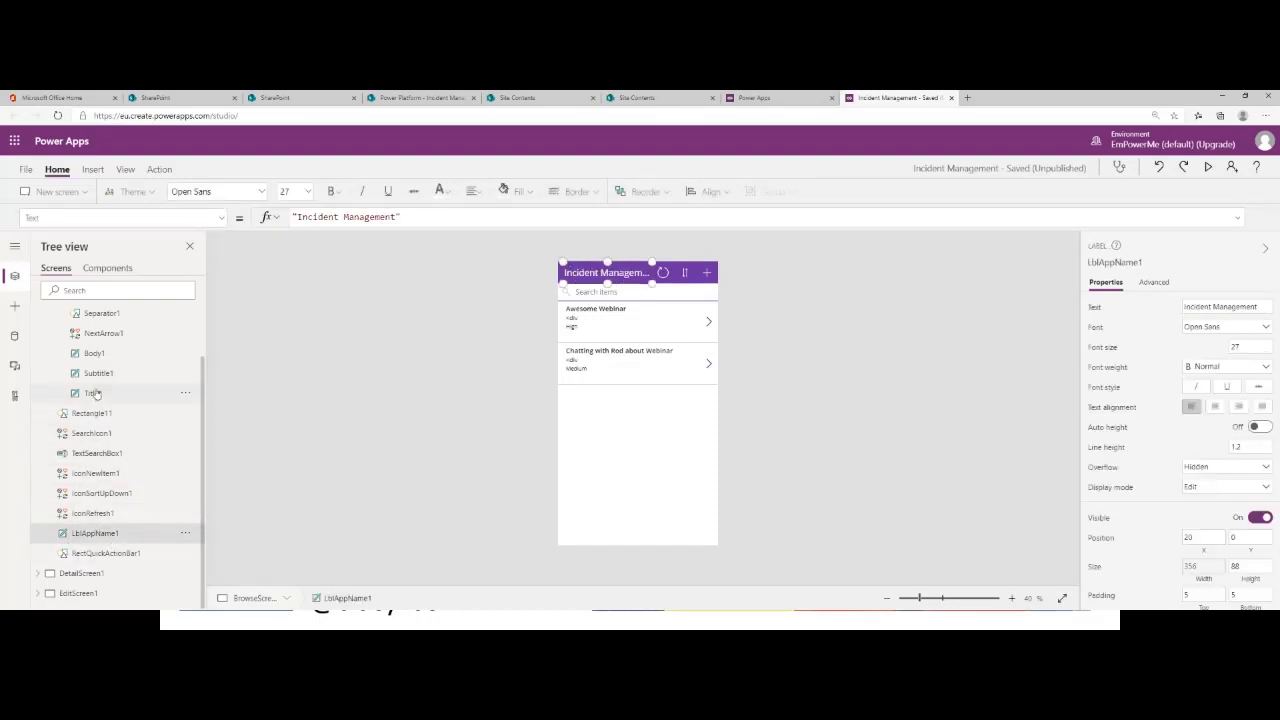
pyautogui.click(663, 275)
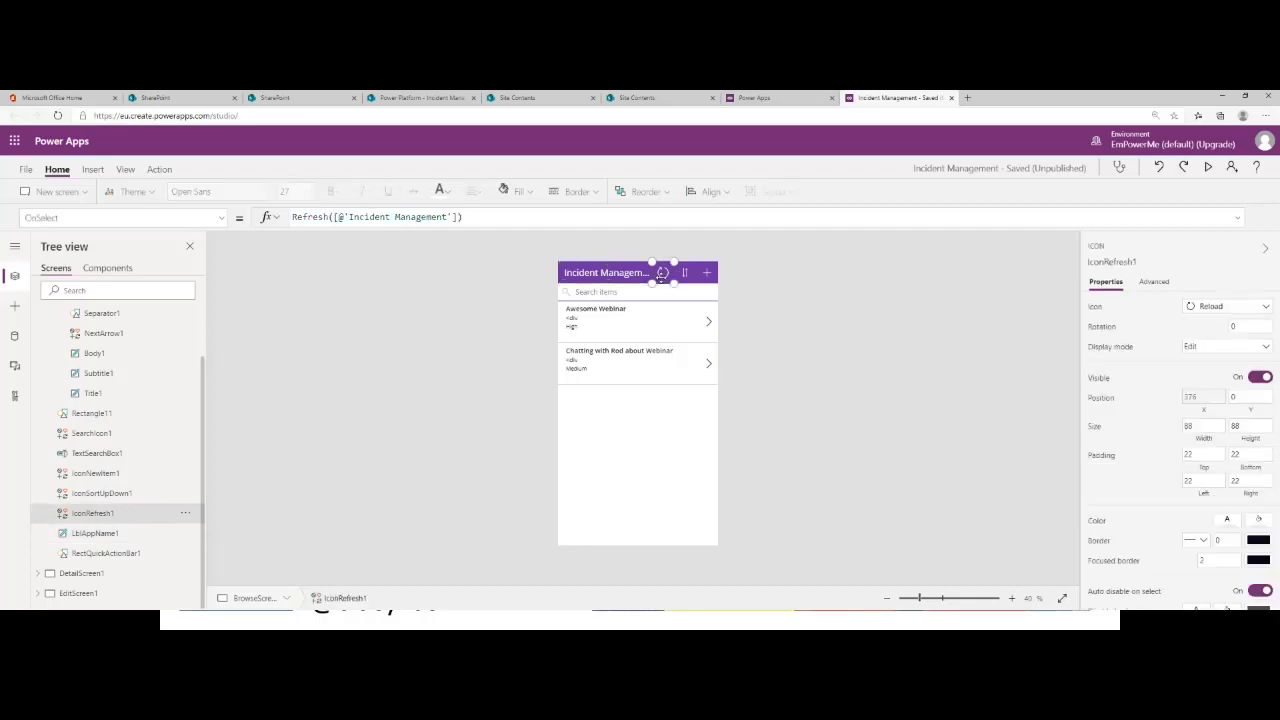
pyautogui.click(140, 533)
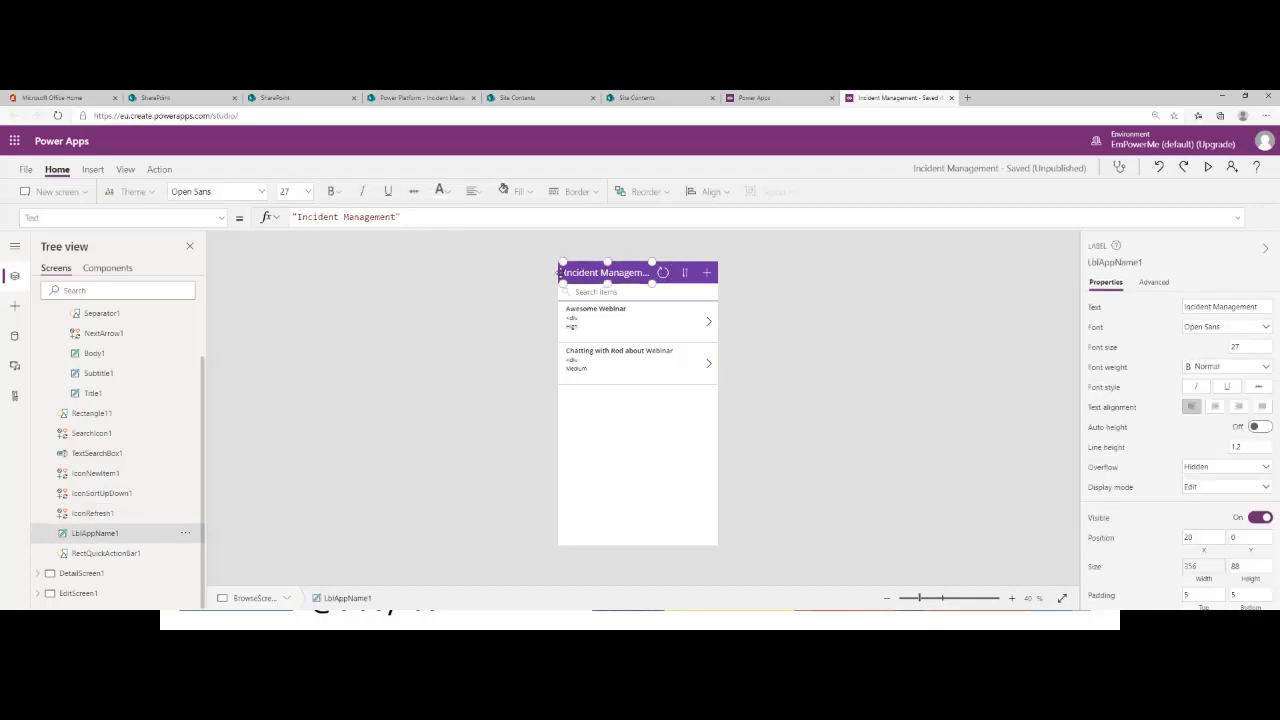
pyautogui.click(135, 552)
pyautogui.click(100, 533)
pyautogui.click(95, 513)
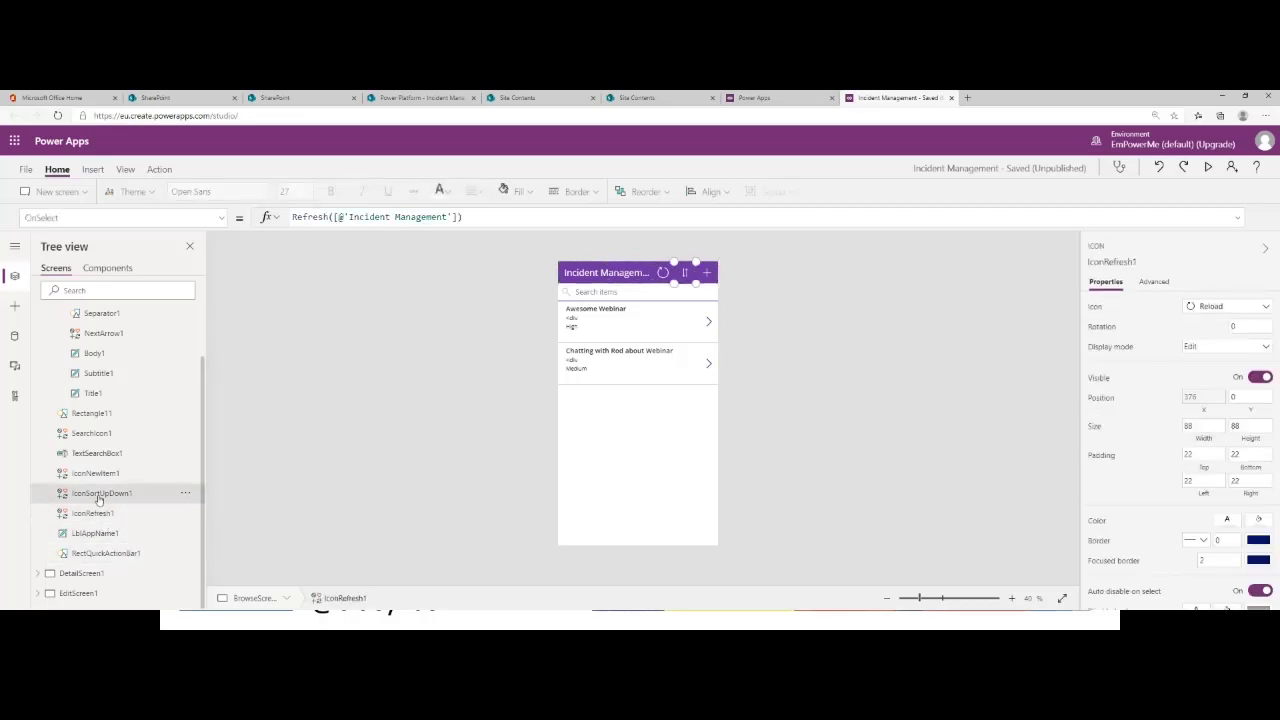
pyautogui.click(100, 493)
pyautogui.click(95, 473)
pyautogui.click(95, 453)
pyautogui.click(92, 433)
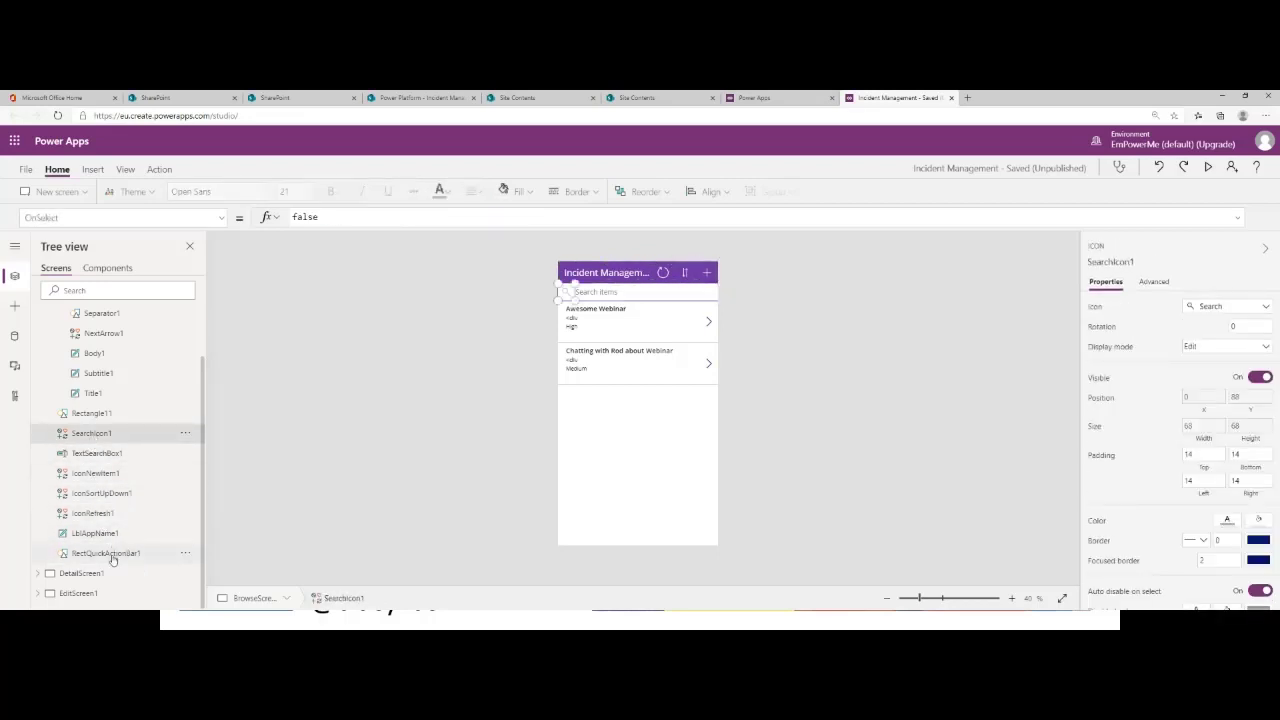
# - Reselect the browse screen's header rectangle and check its property list and Fill formula
pyautogui.click(110, 553)
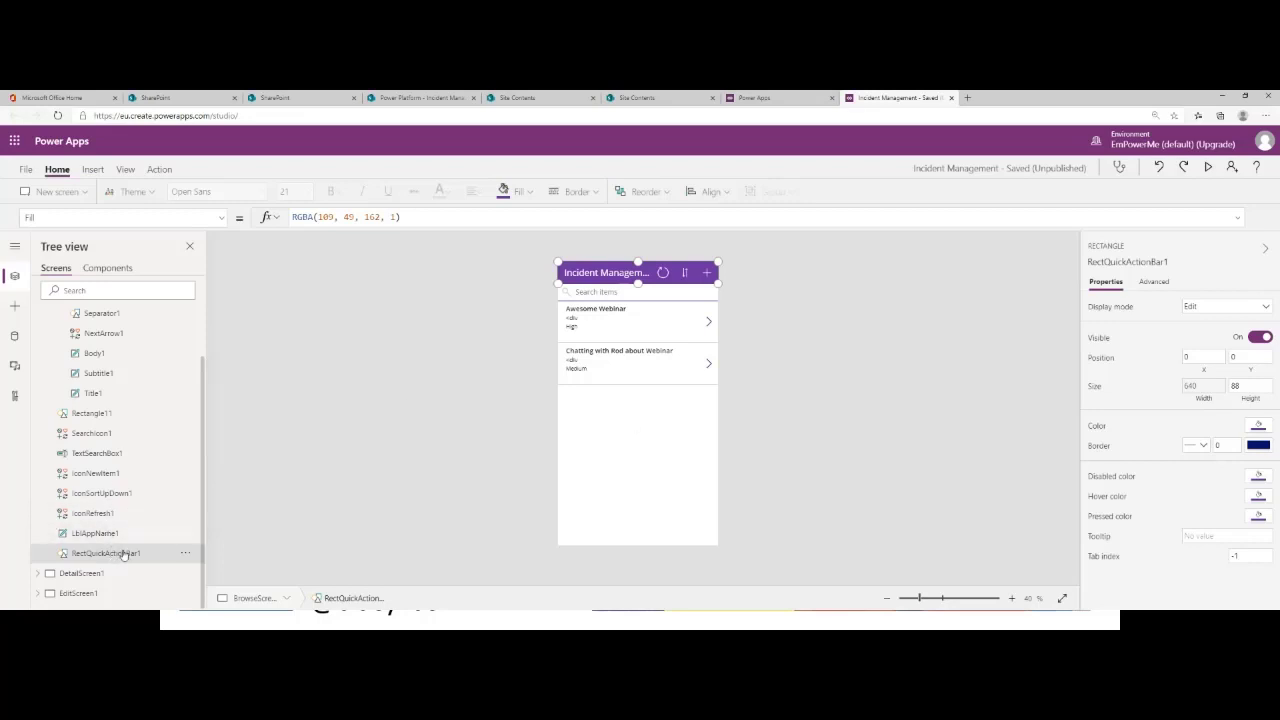
pyautogui.click(221, 217)
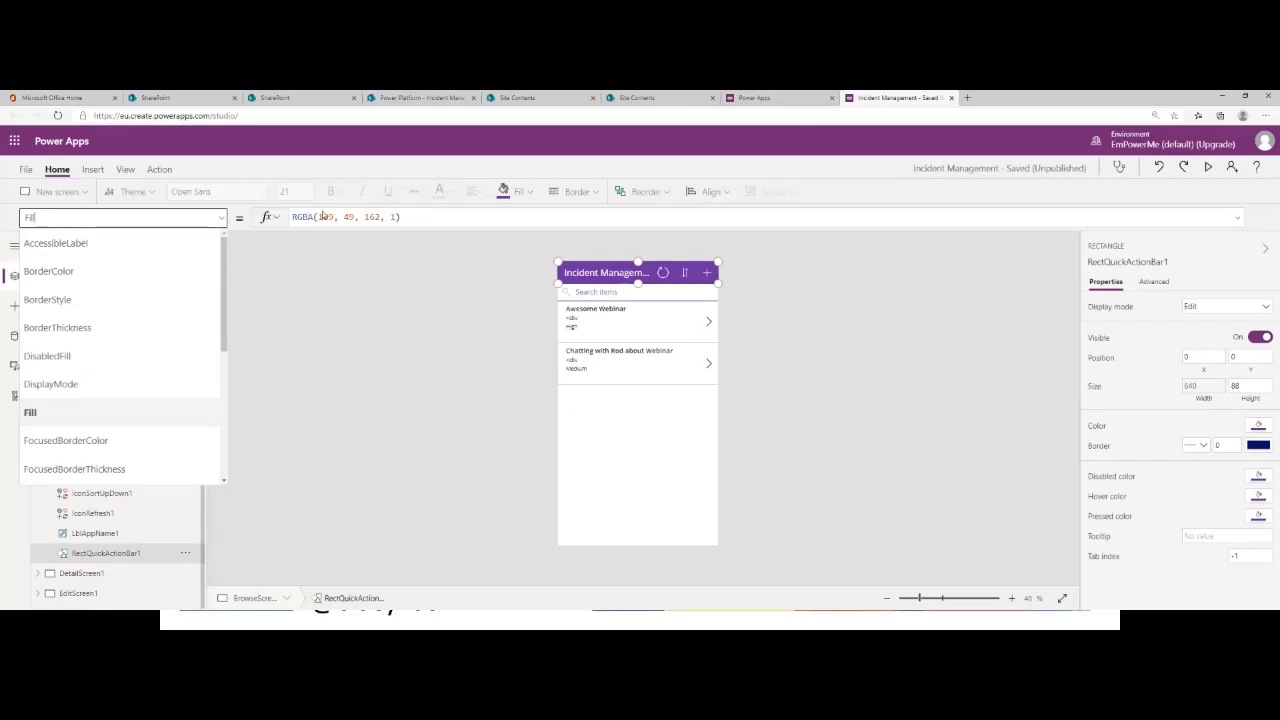
pyautogui.click(394, 216)
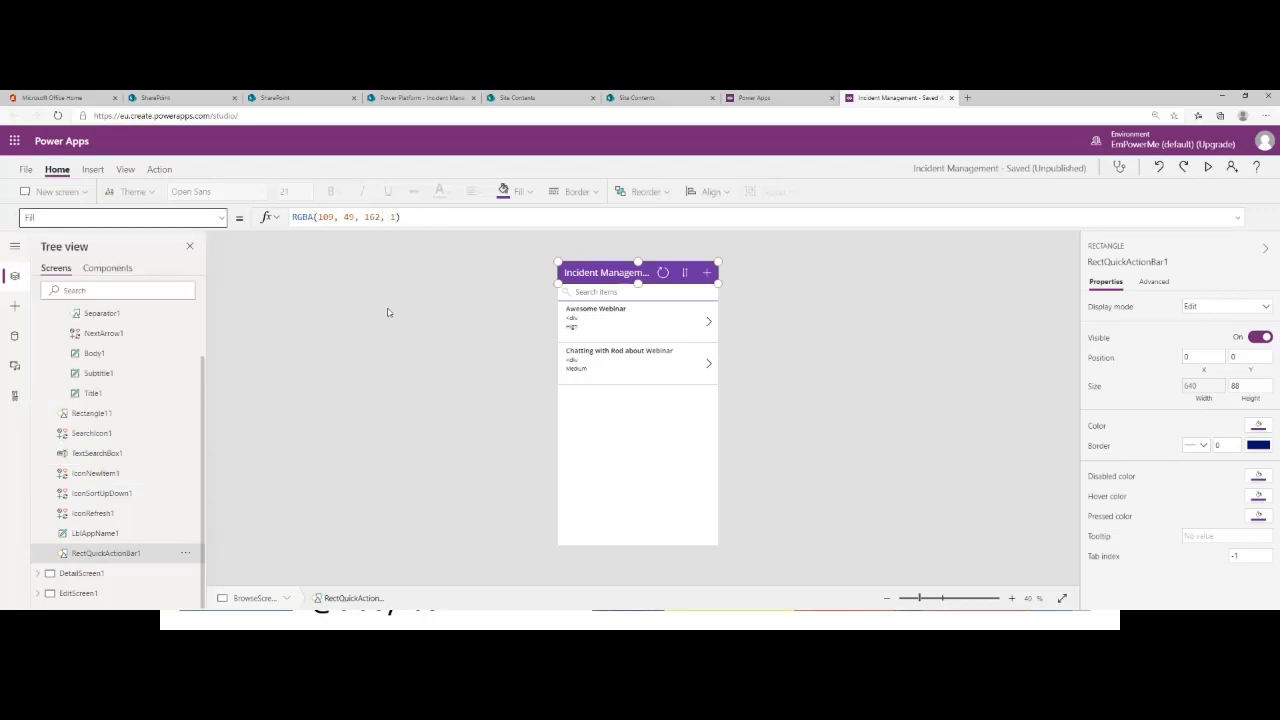
pyautogui.scroll(5, 72, 434)
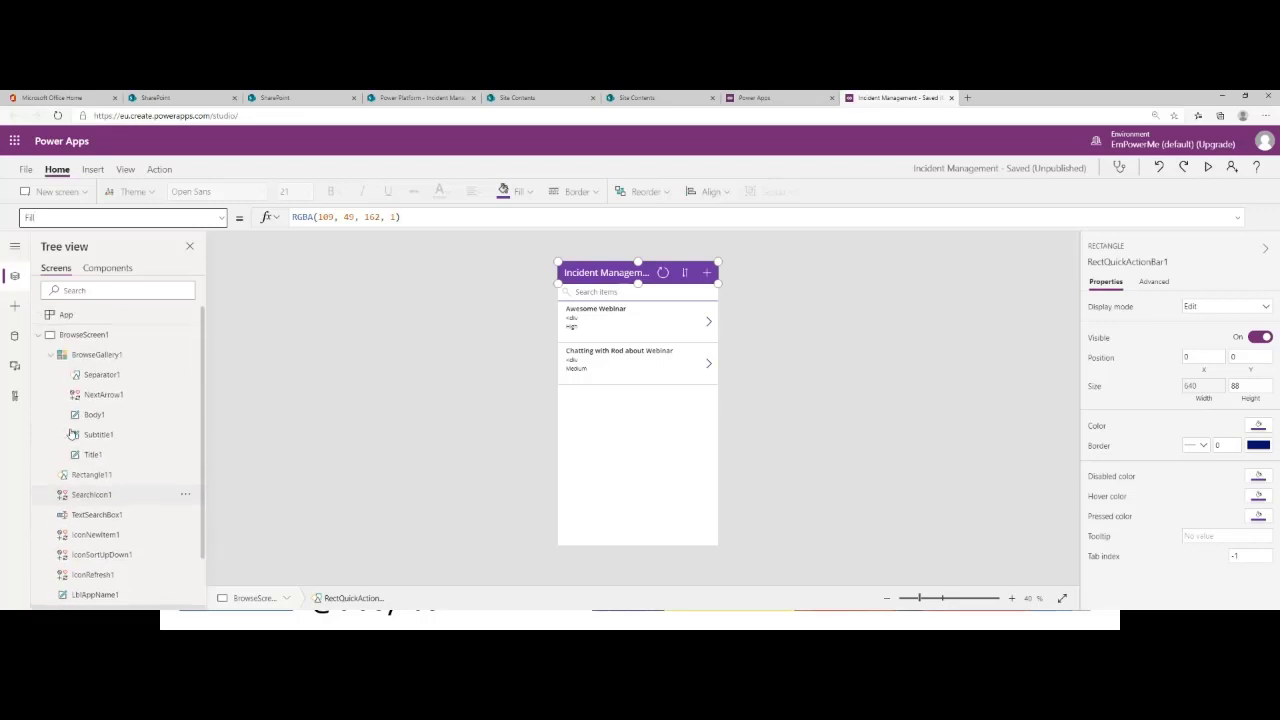
# - Collapse the browse screen's controls, view the browse, detail and edit screens, and look through the available app themes
pyautogui.click(38, 334)
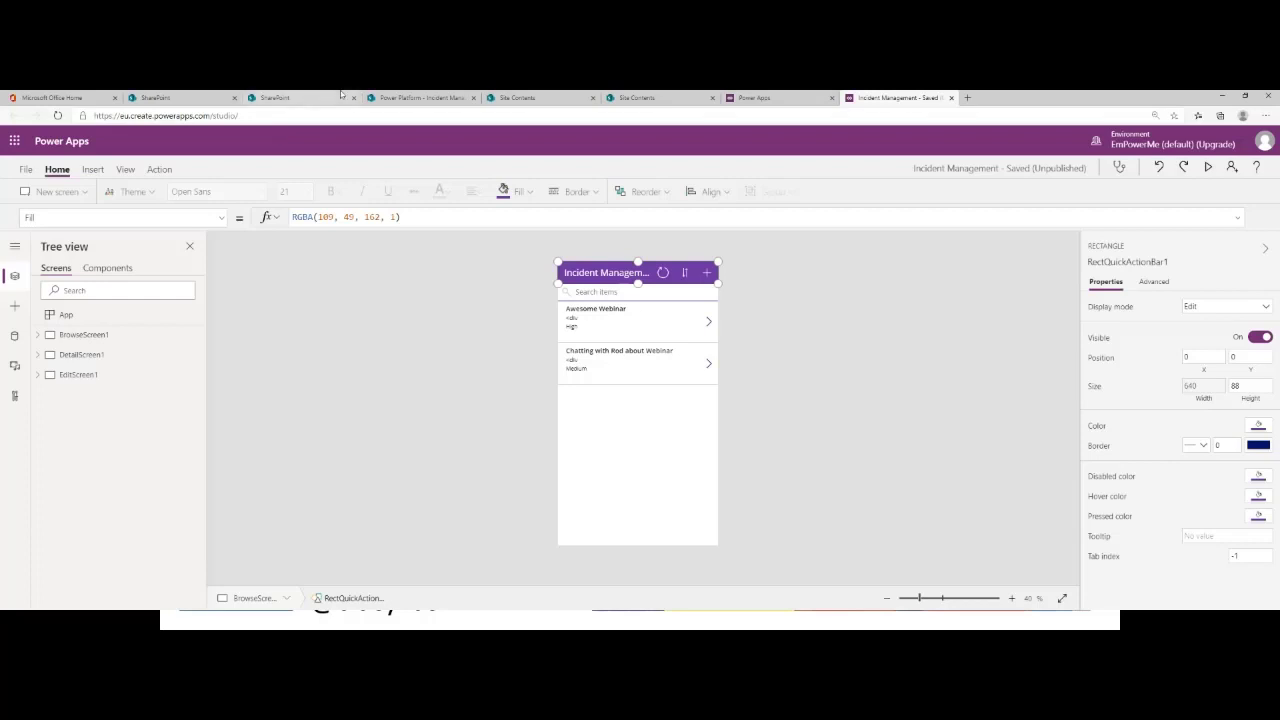
pyautogui.click(601, 254)
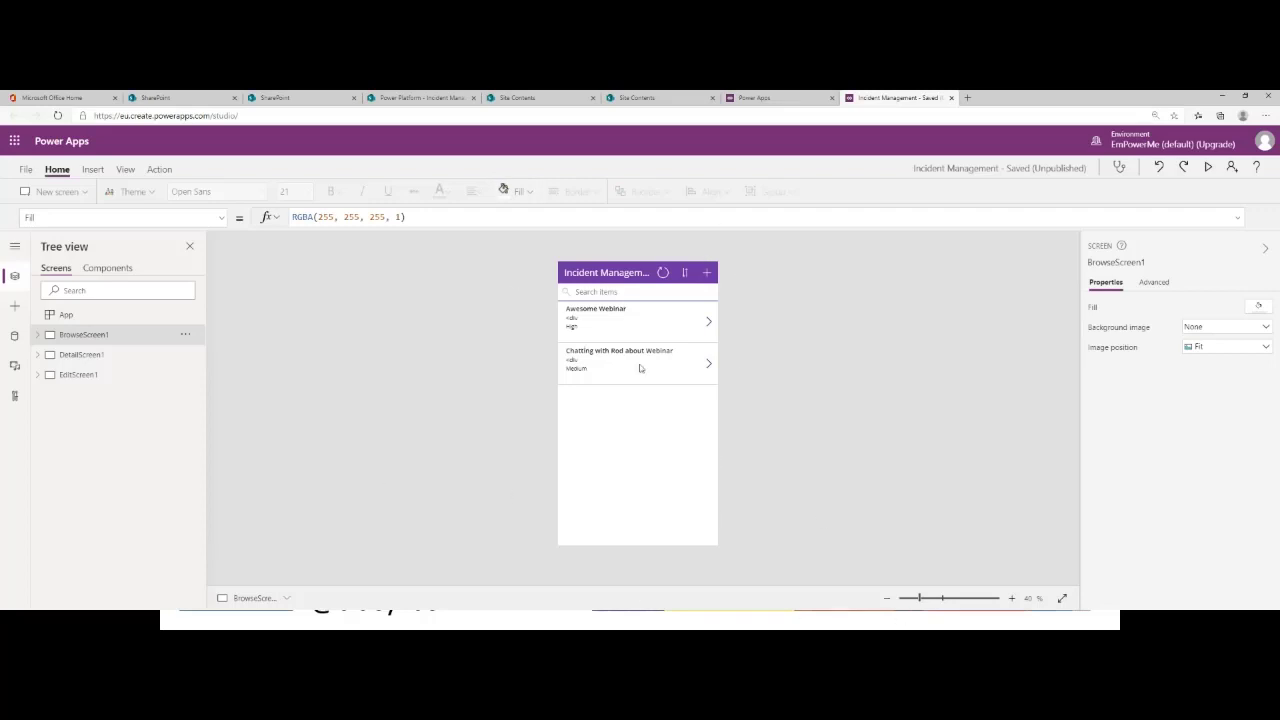
pyautogui.click(82, 355)
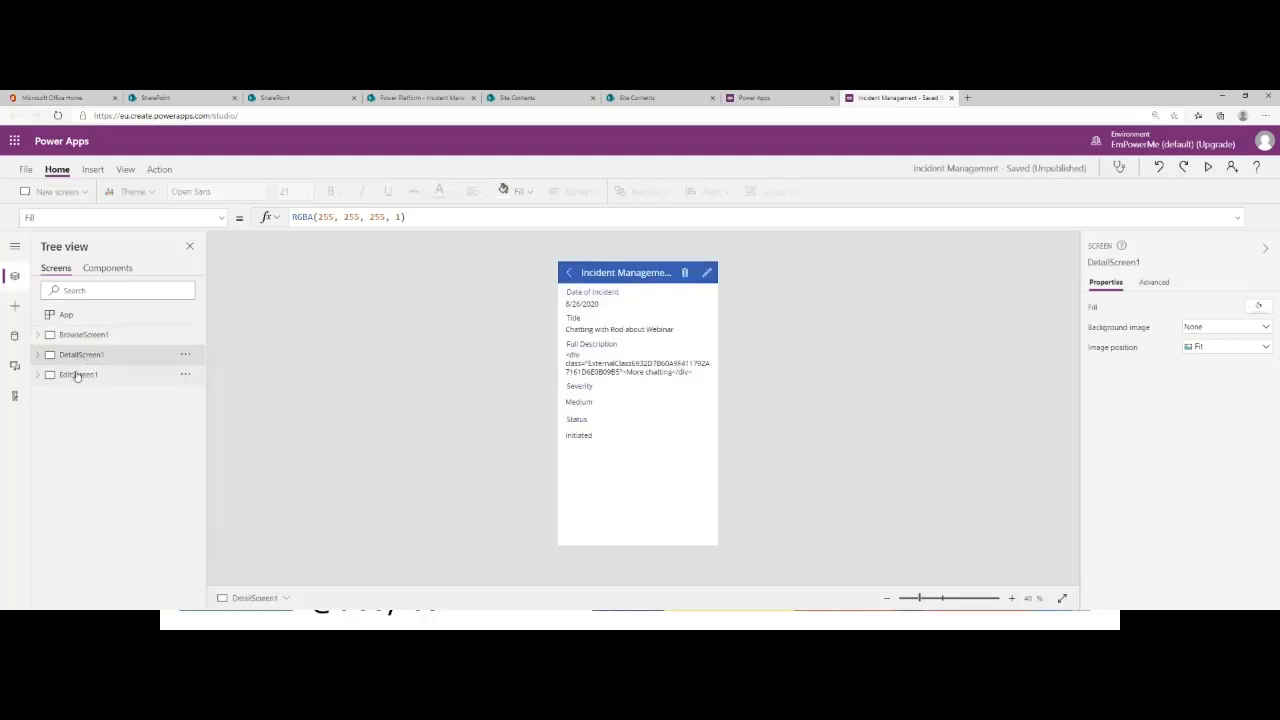
pyautogui.click(78, 374)
pyautogui.click(77, 336)
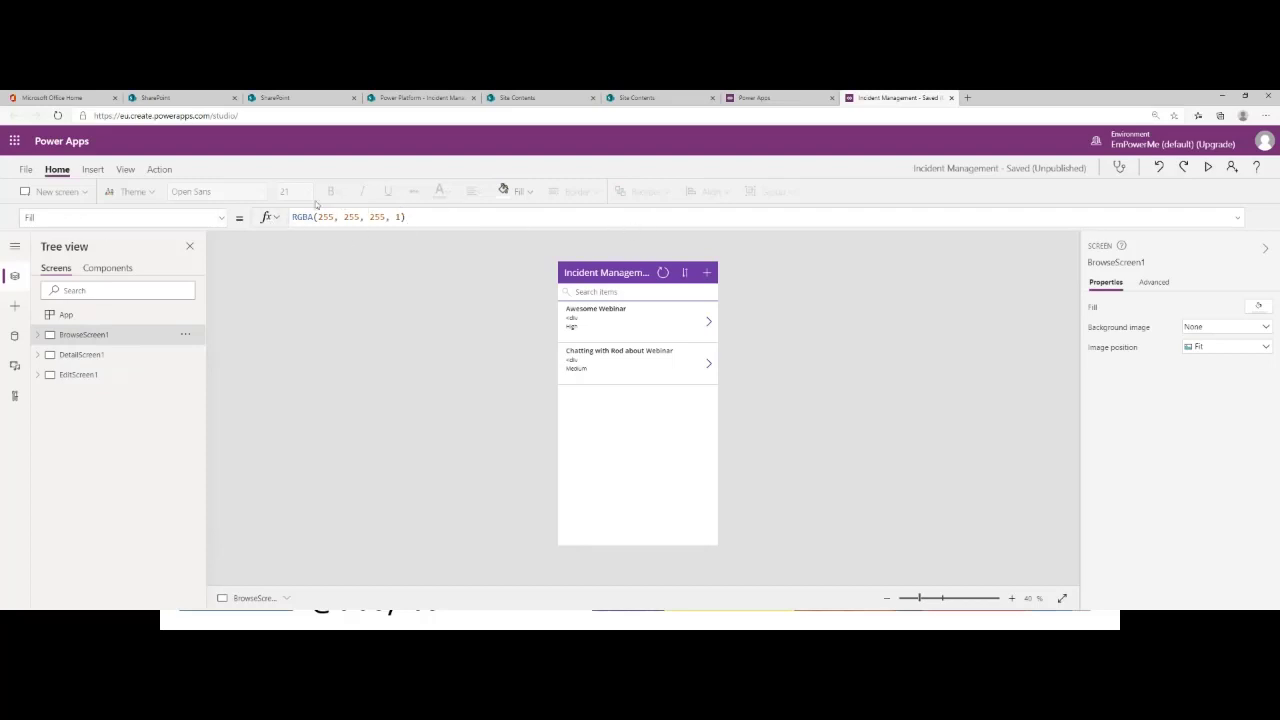
pyautogui.click(153, 193)
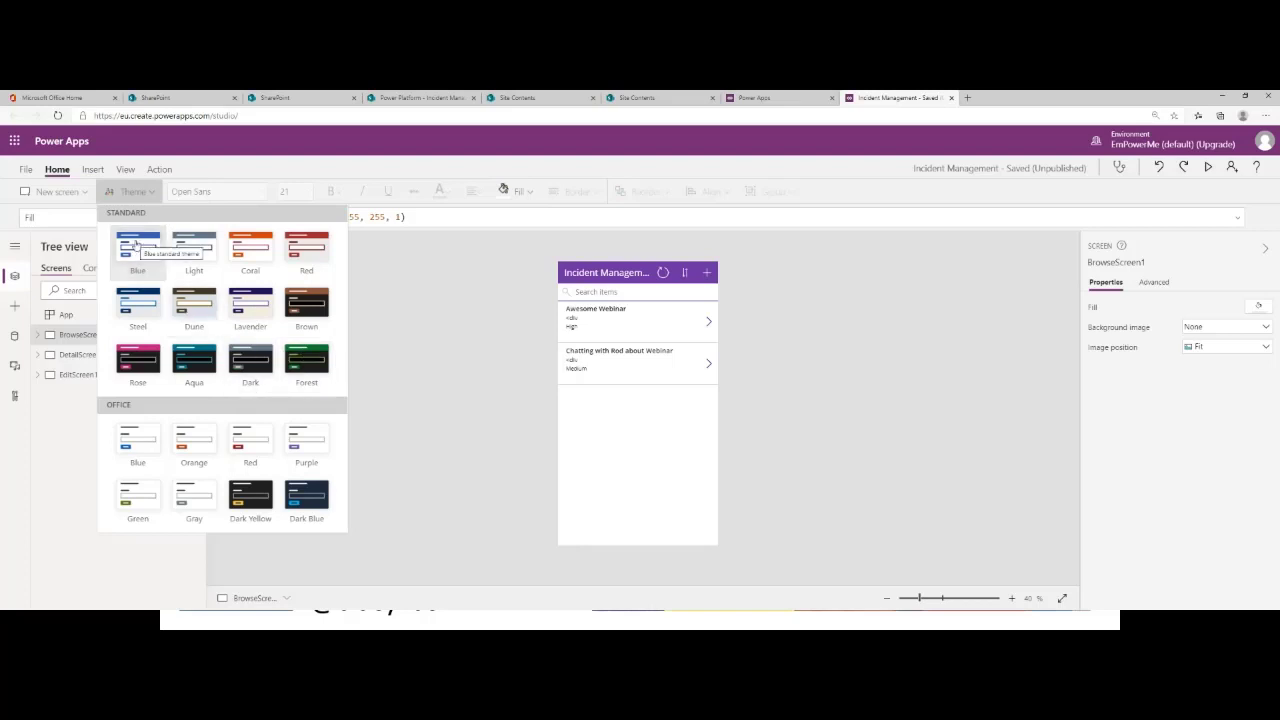
pyautogui.click(477, 337)
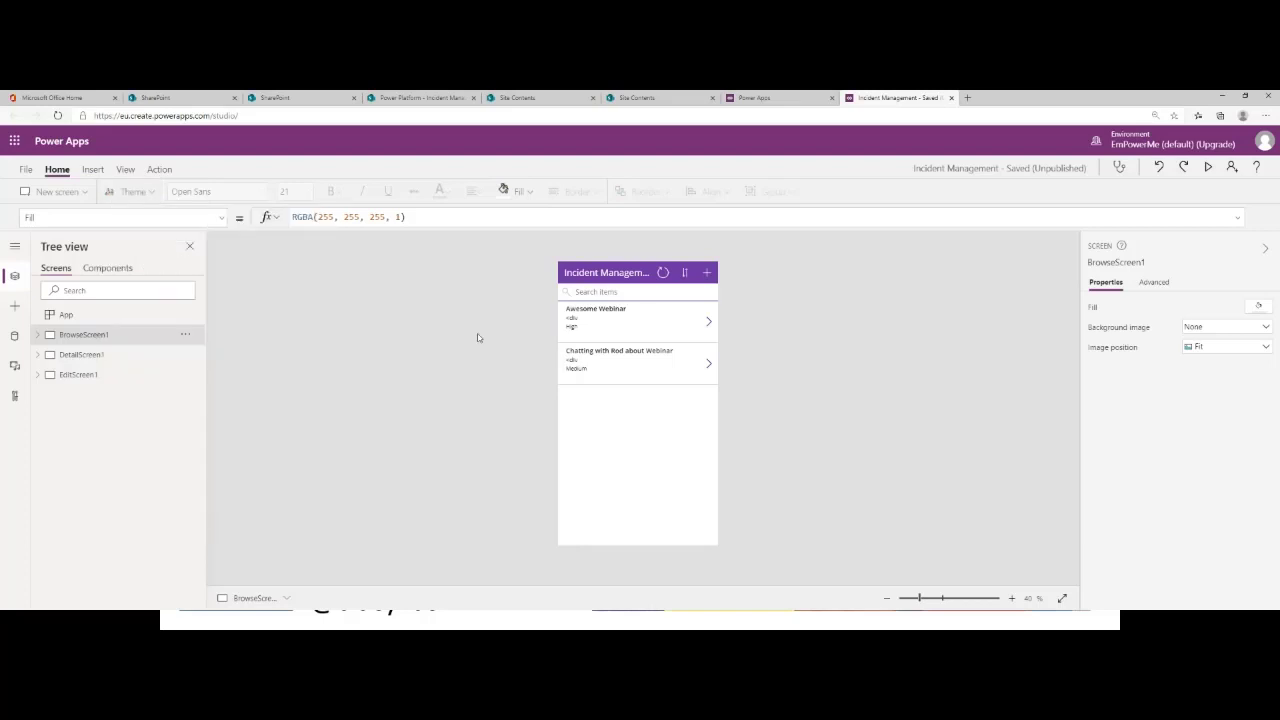
# - Fill the detail screen's header rectangle with the standard purple color
pyautogui.click(101, 356)
pyautogui.click(38, 355)
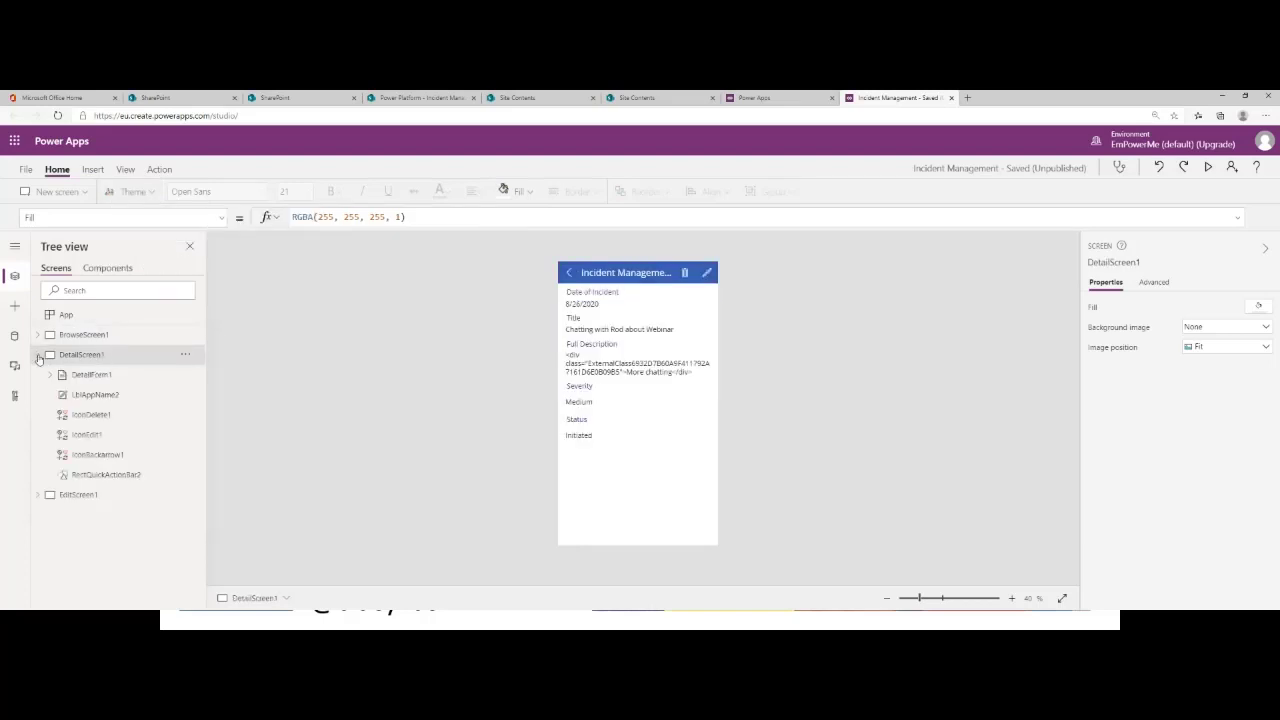
pyautogui.click(131, 476)
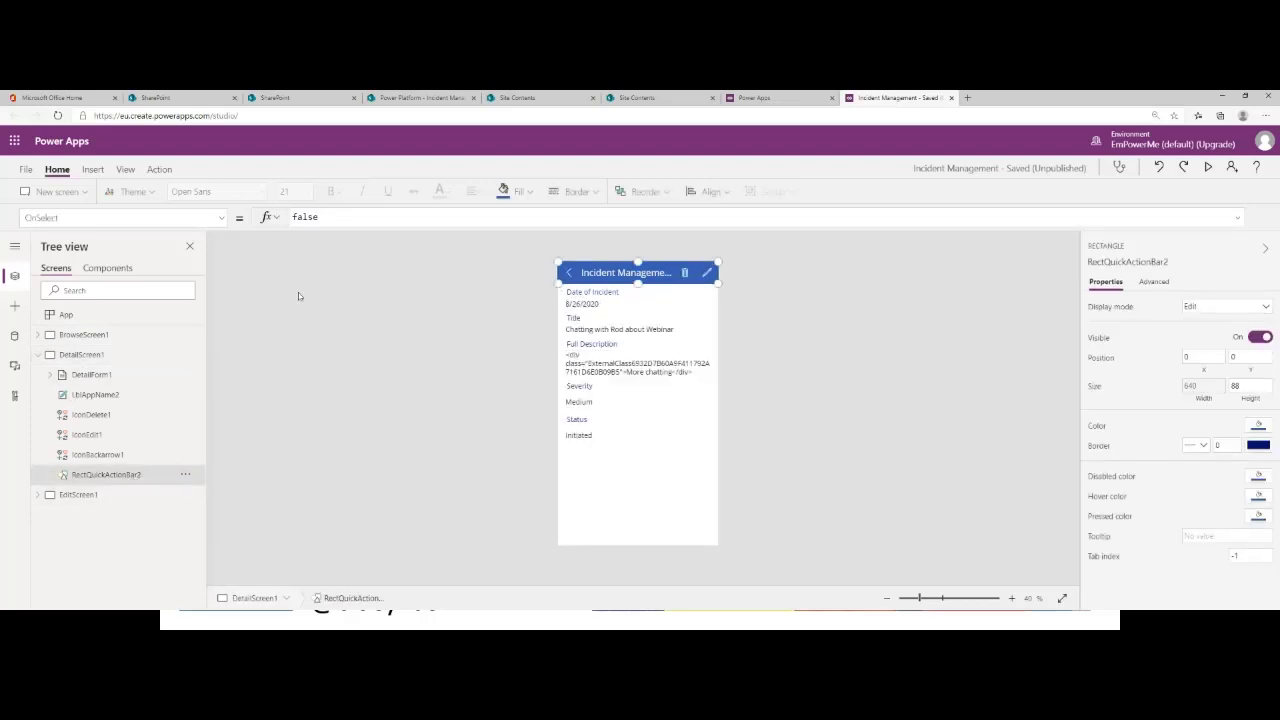
pyautogui.click(530, 192)
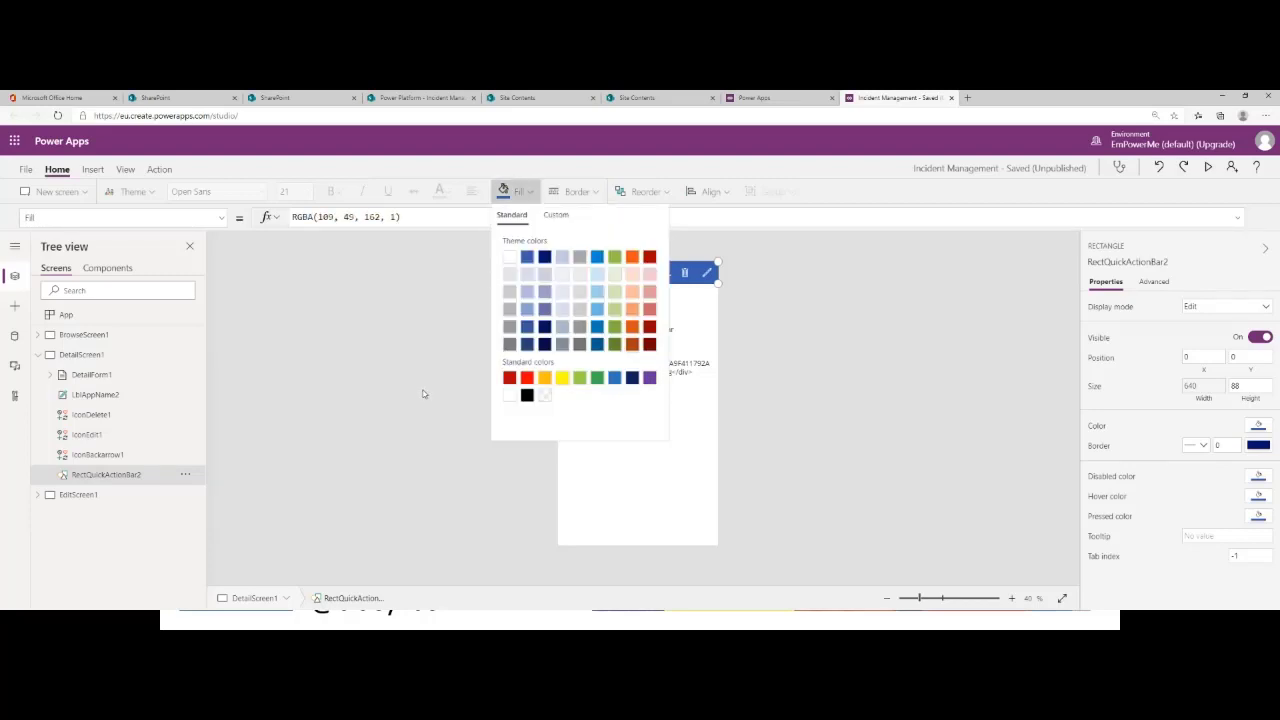
# - Fill the edit screen's header rectangle with the same standard purple color
pyautogui.click(90, 495)
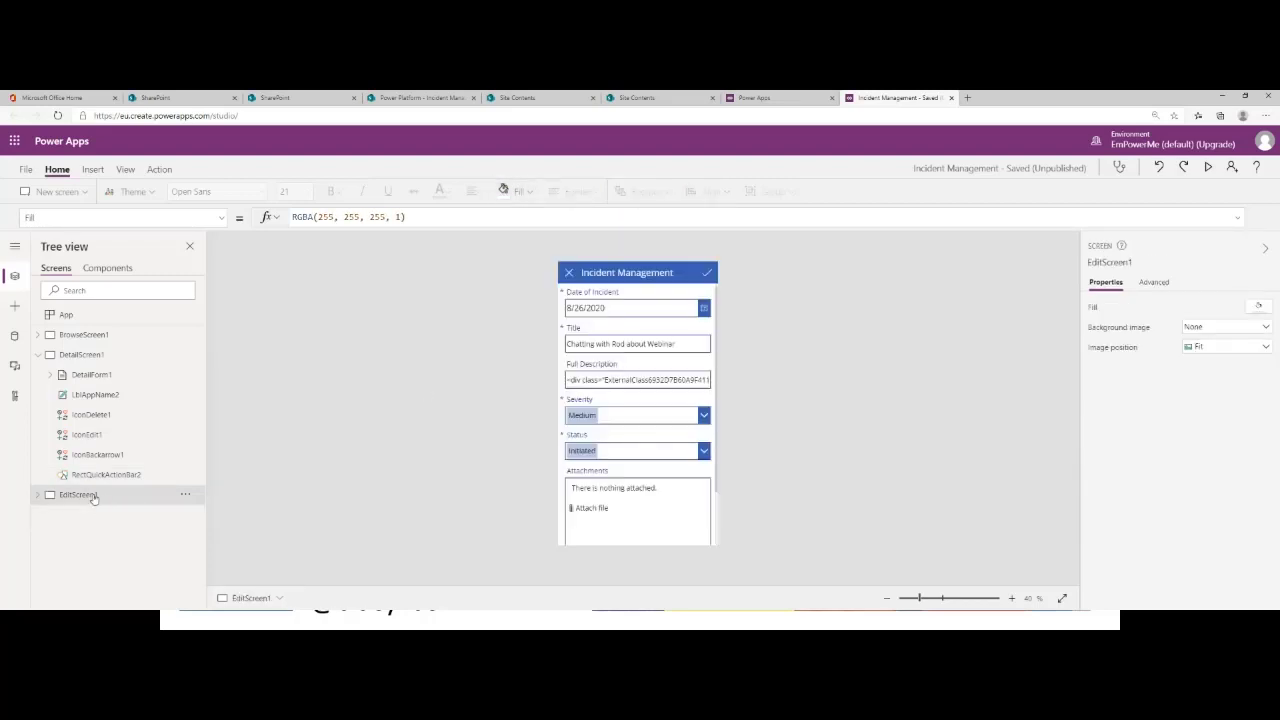
pyautogui.click(39, 495)
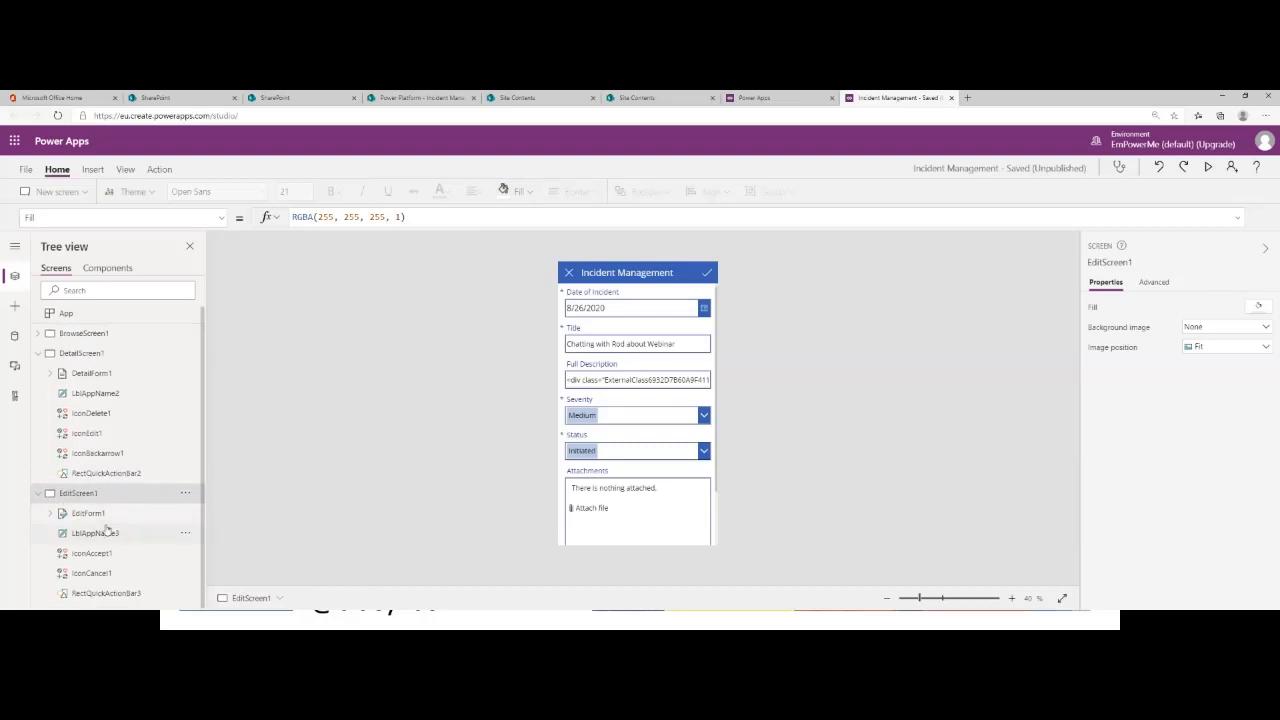
pyautogui.click(110, 593)
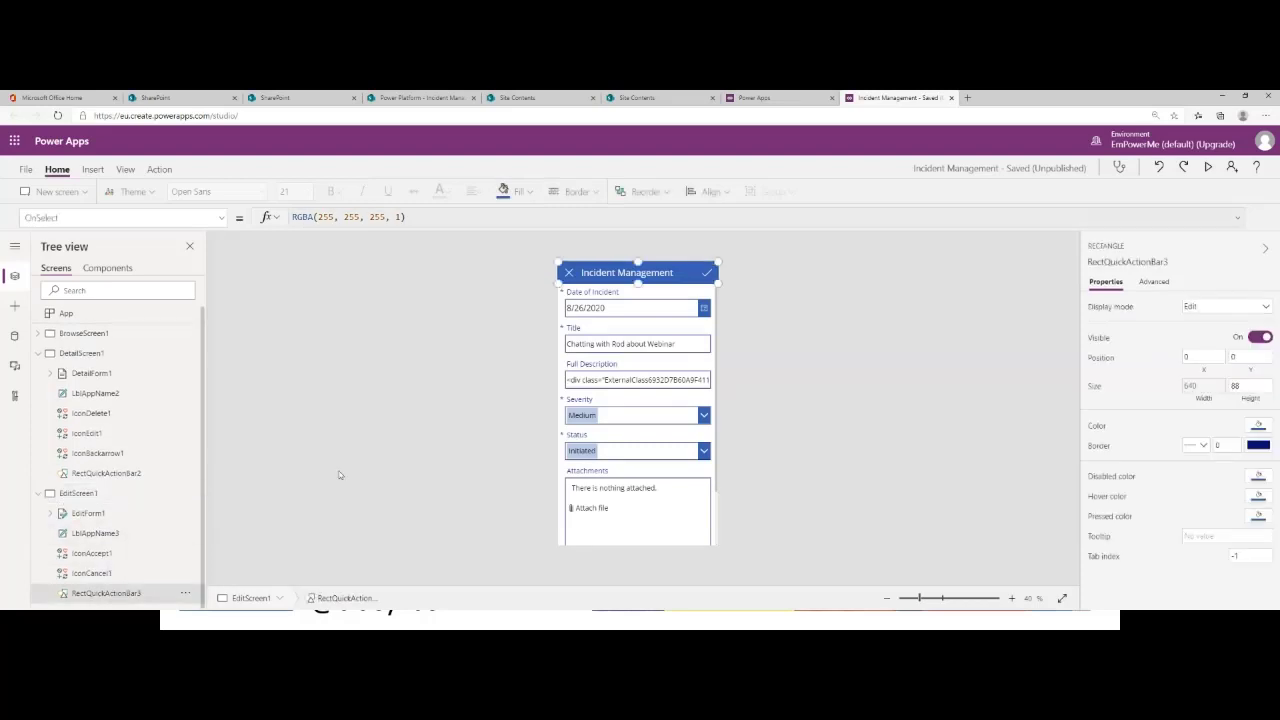
pyautogui.click(517, 192)
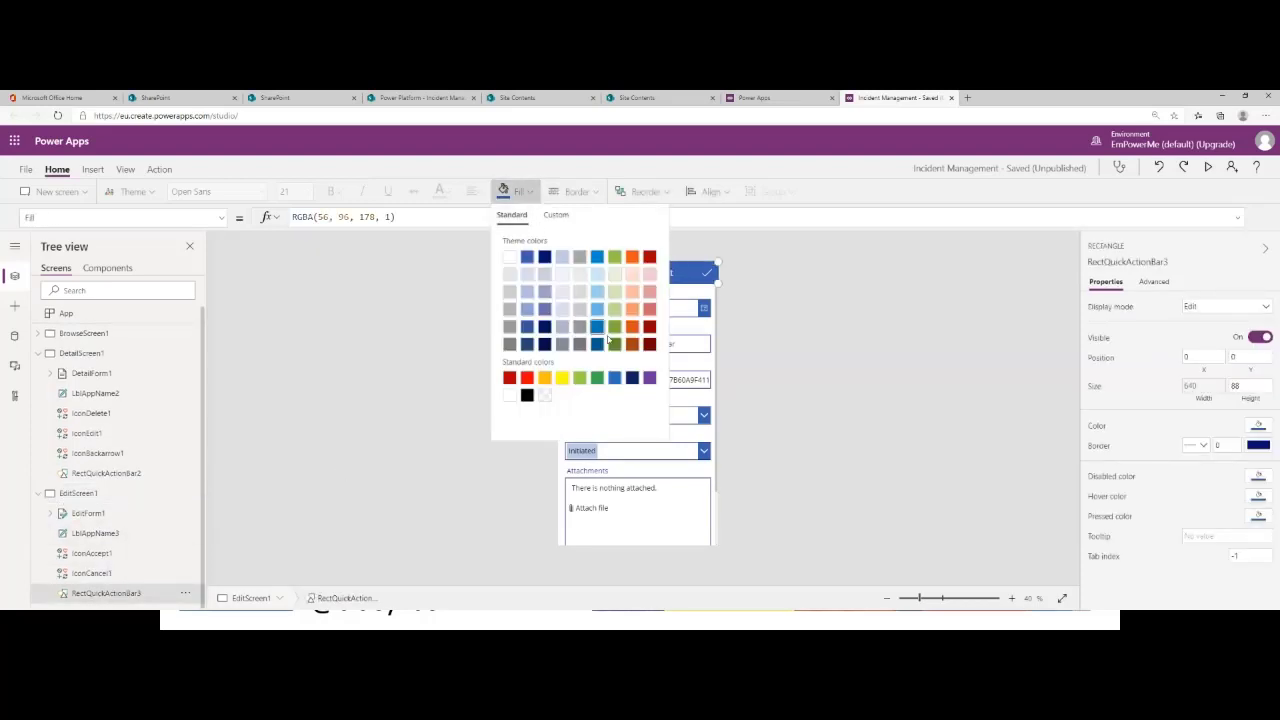
pyautogui.click(649, 377)
pyautogui.click(408, 395)
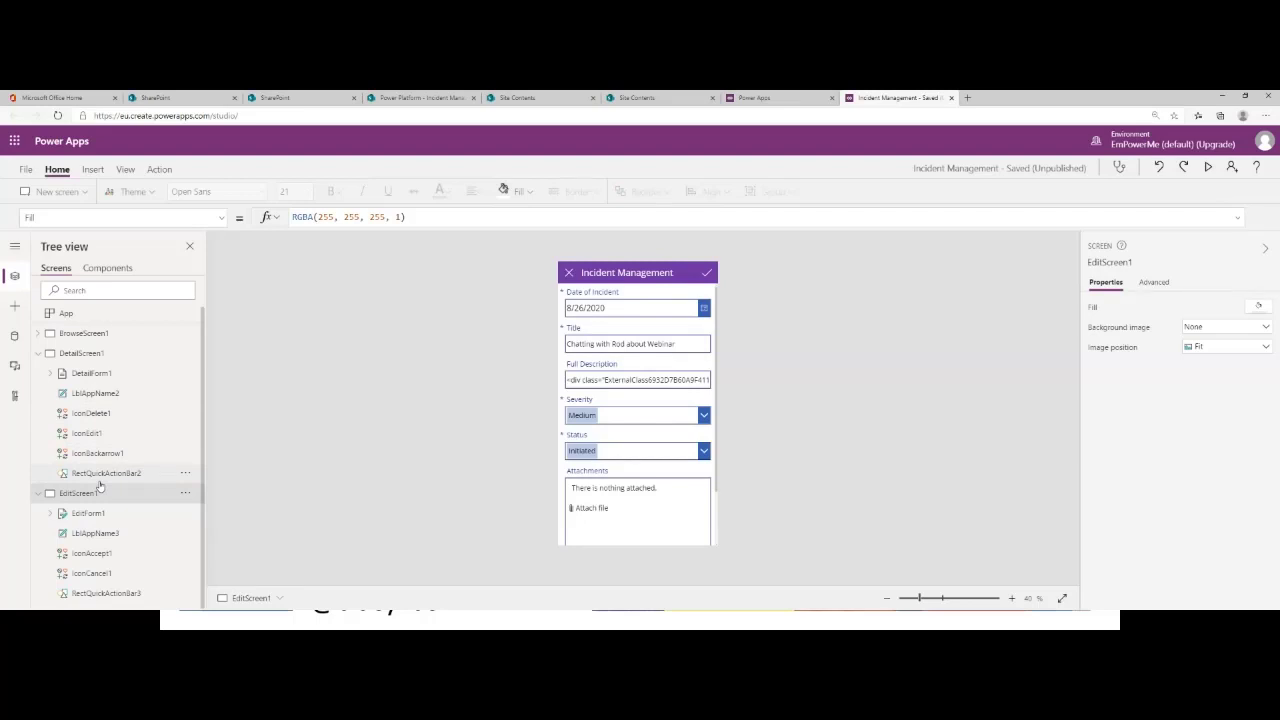
# - Compare the header colors of the detail, browse and edit screens
pyautogui.click(84, 355)
pyautogui.click(84, 335)
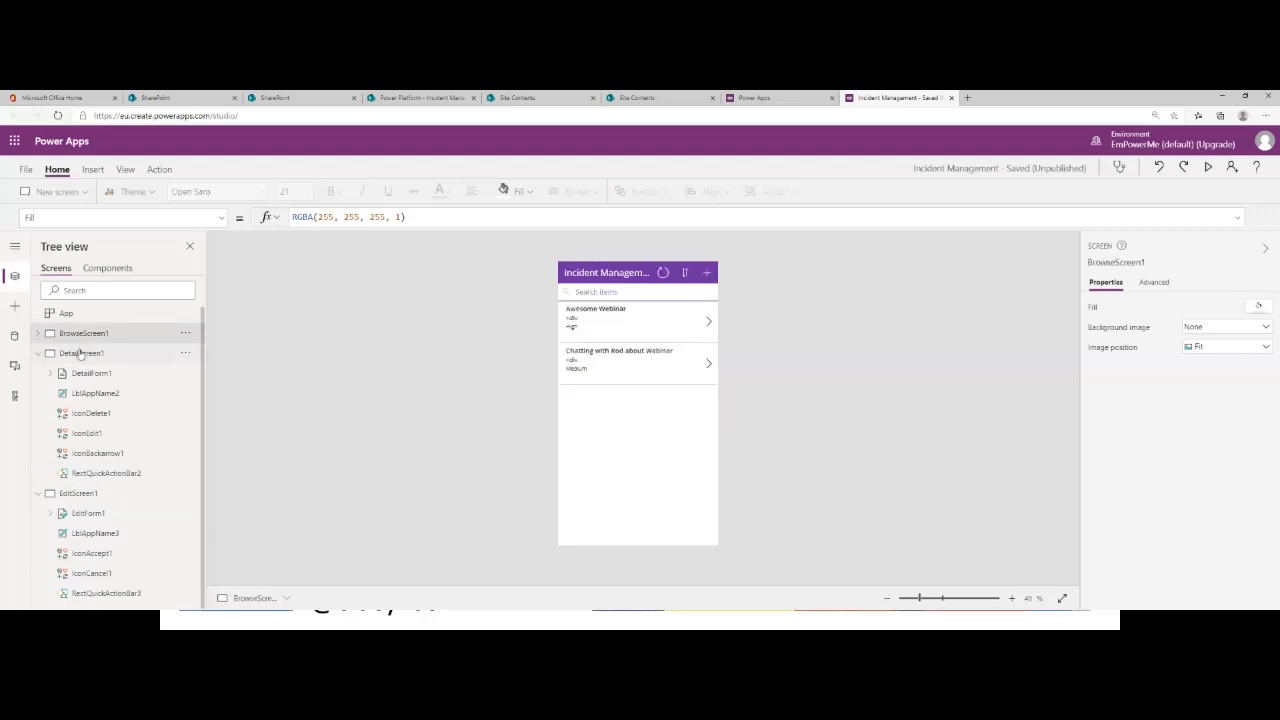
pyautogui.click(82, 353)
pyautogui.click(77, 494)
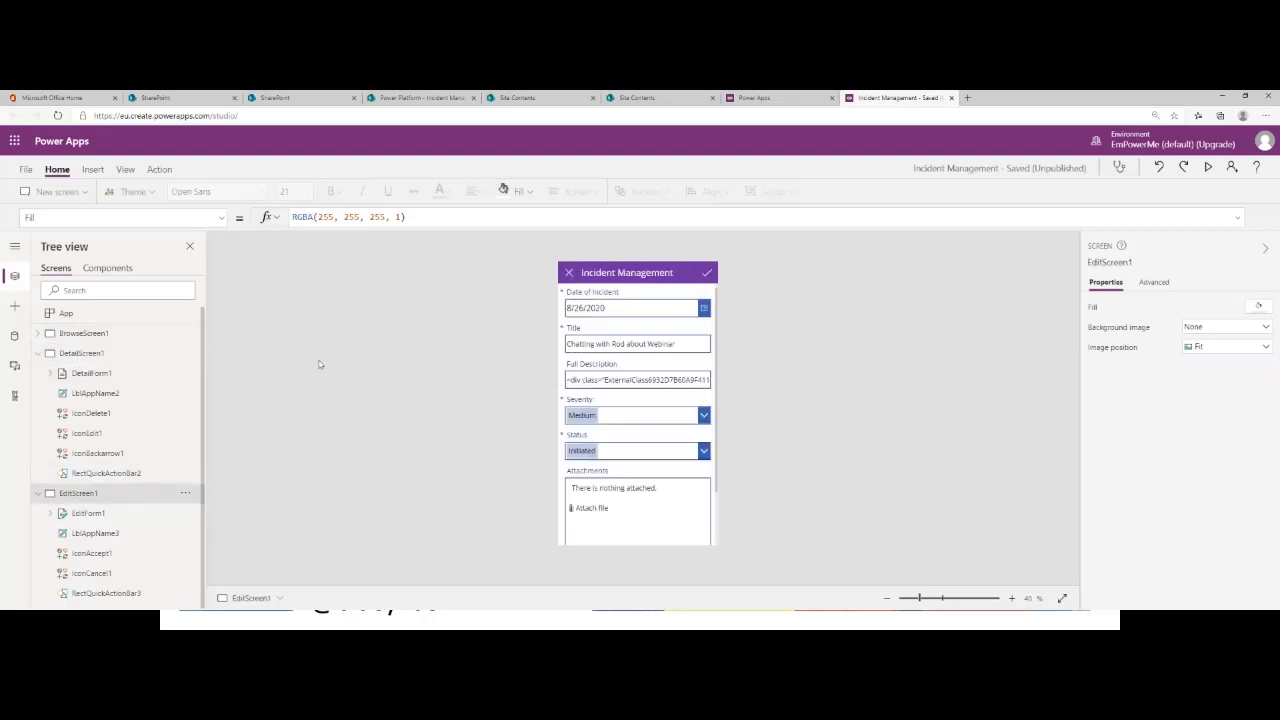
# - Inspect the edit screen's attachments card, then the edit form's properties and its list of data cards
pyautogui.click(628, 497)
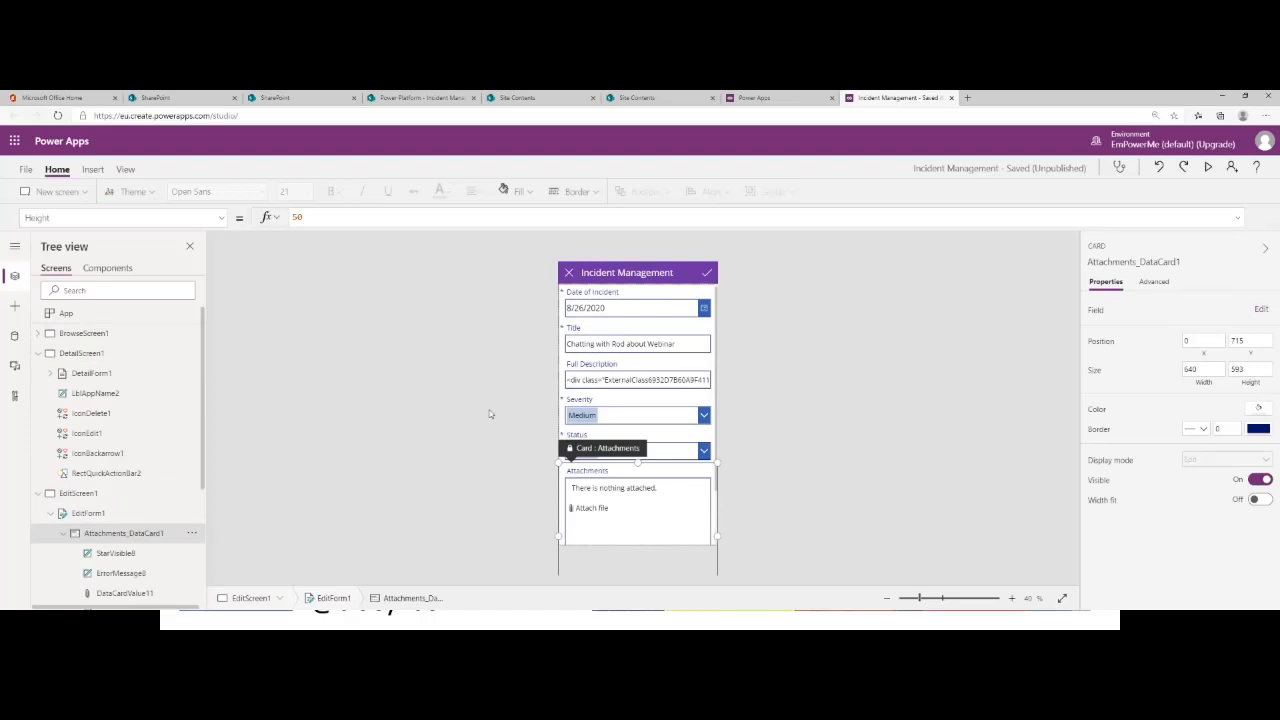
pyautogui.click(88, 514)
pyautogui.click(88, 494)
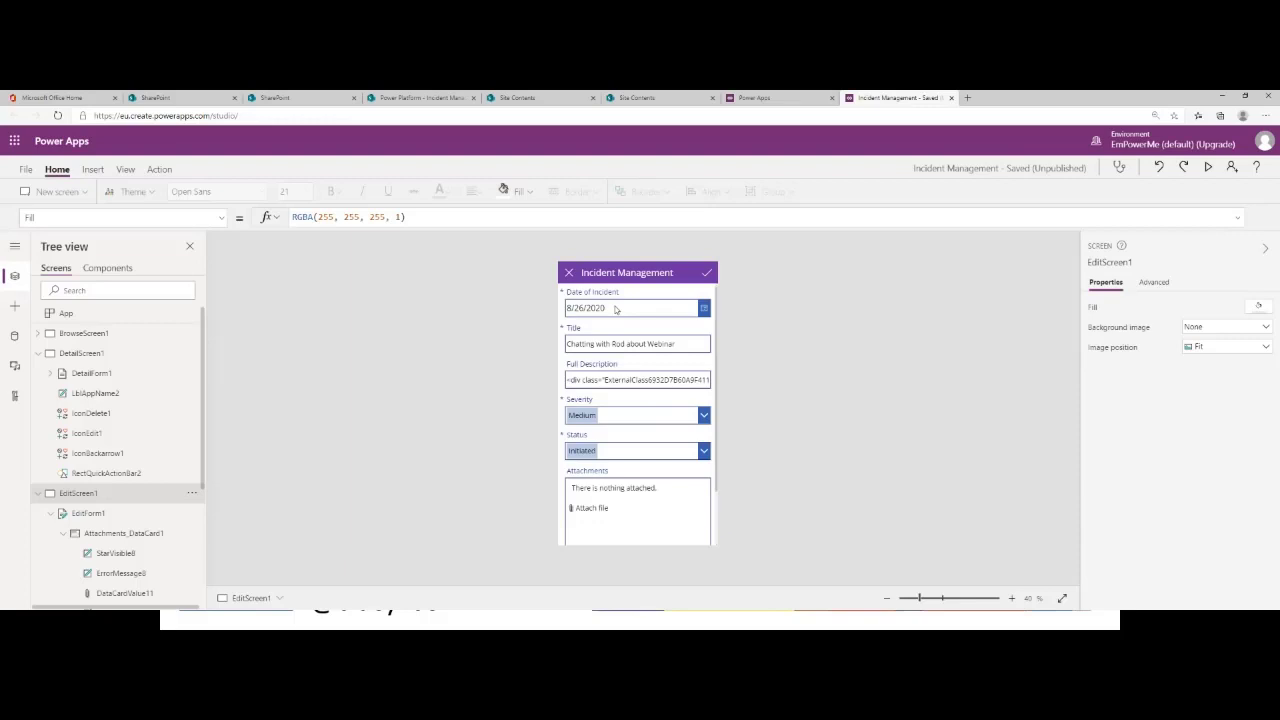
pyautogui.click(104, 516)
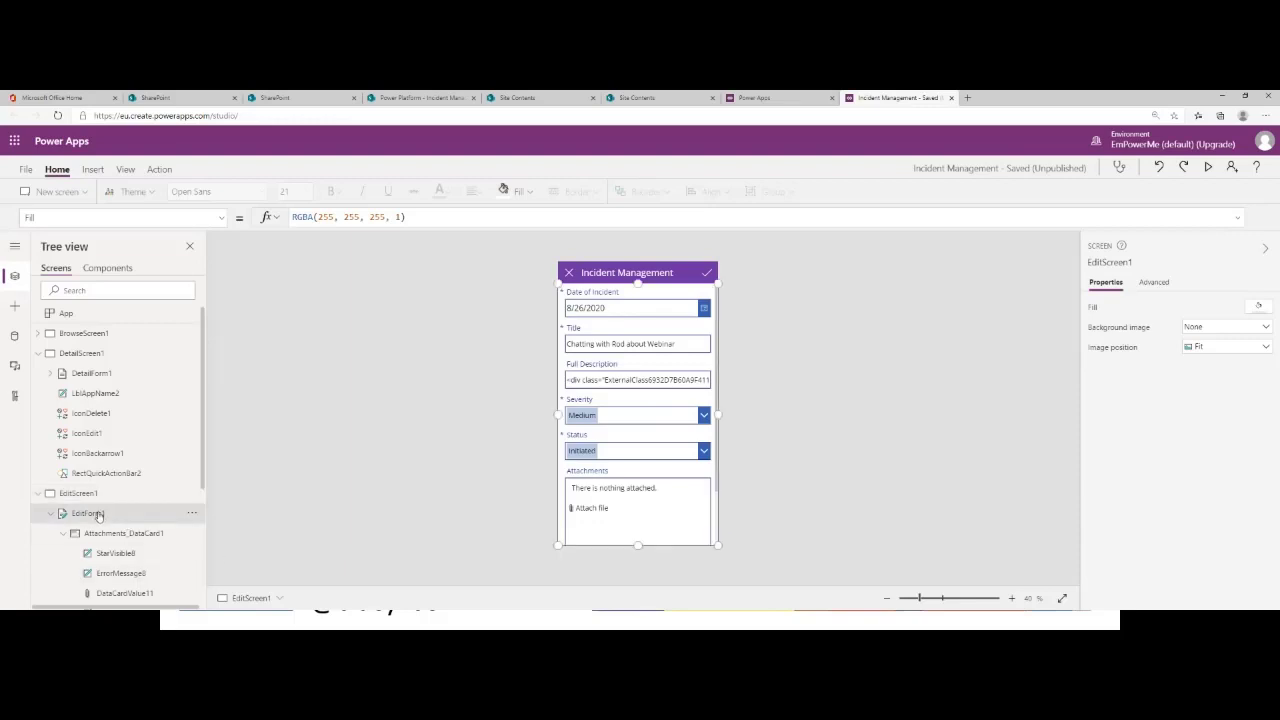
pyautogui.scroll(-4, 104, 400)
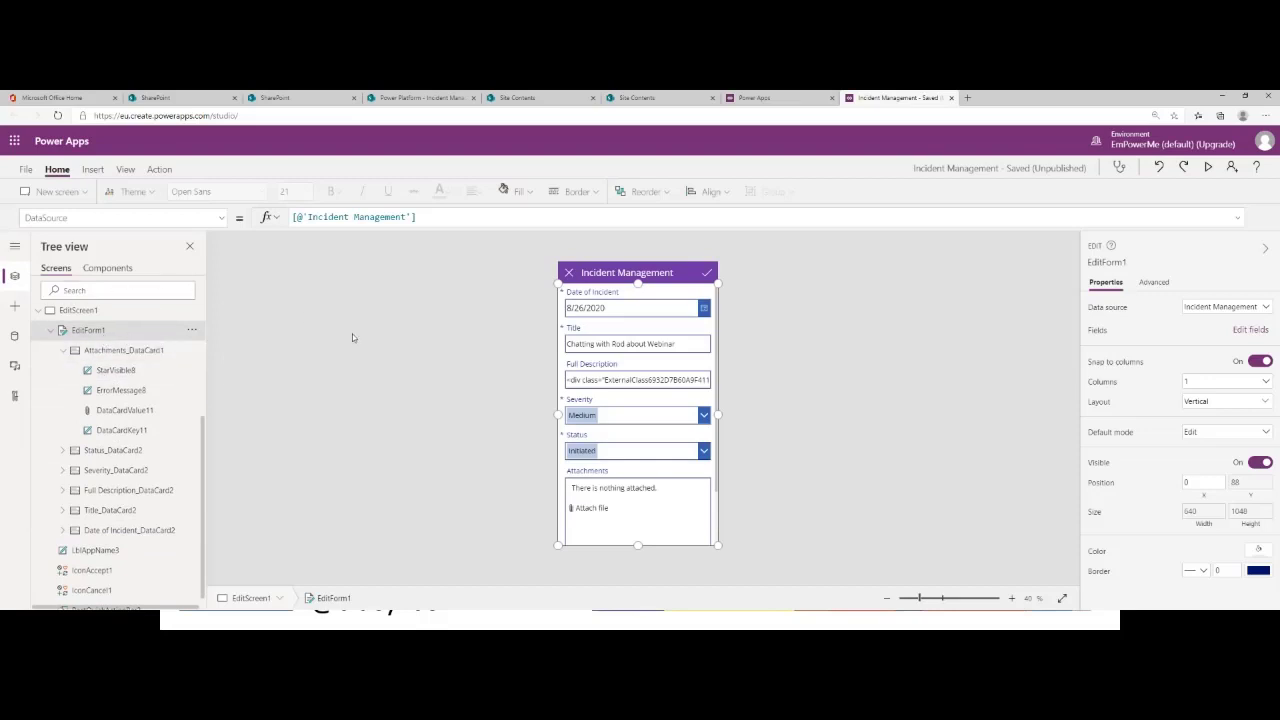
# - Examine the edit form's attachments and status data cards and the controls inside the status card, then collapse both cards
pyautogui.click(113, 354)
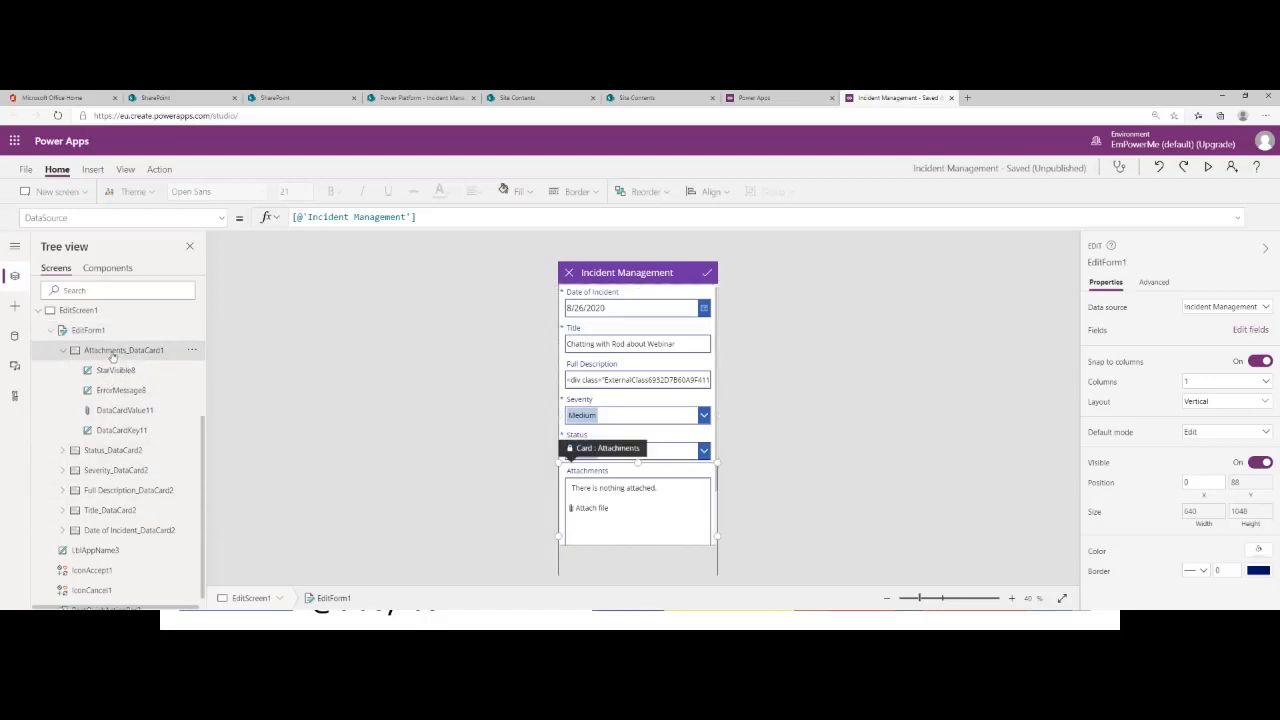
pyautogui.click(104, 452)
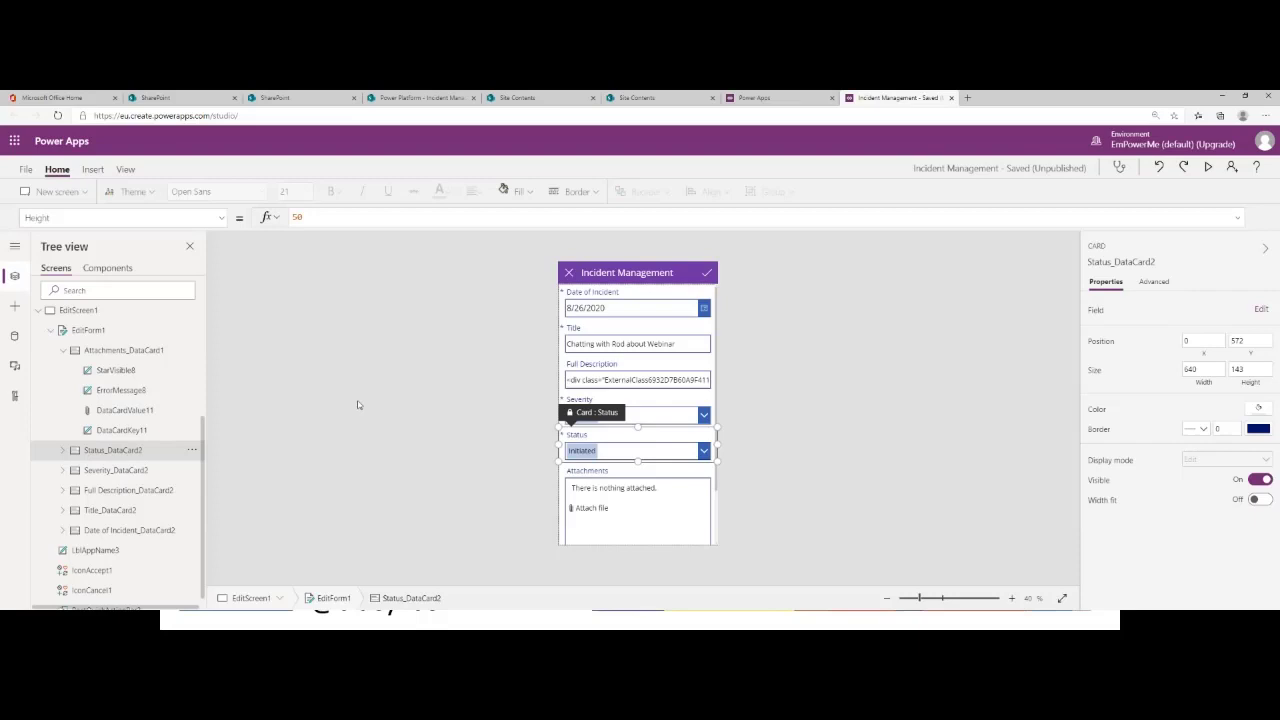
pyautogui.click(62, 451)
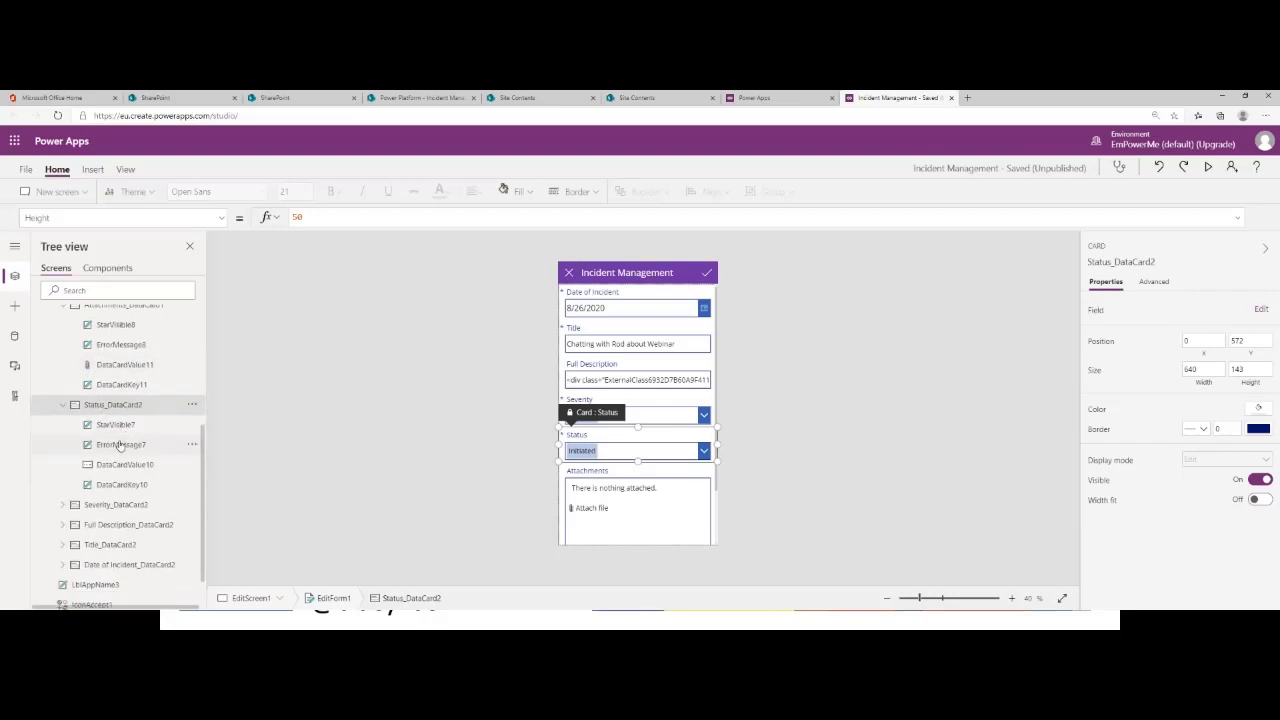
pyautogui.click(64, 405)
pyautogui.click(64, 338)
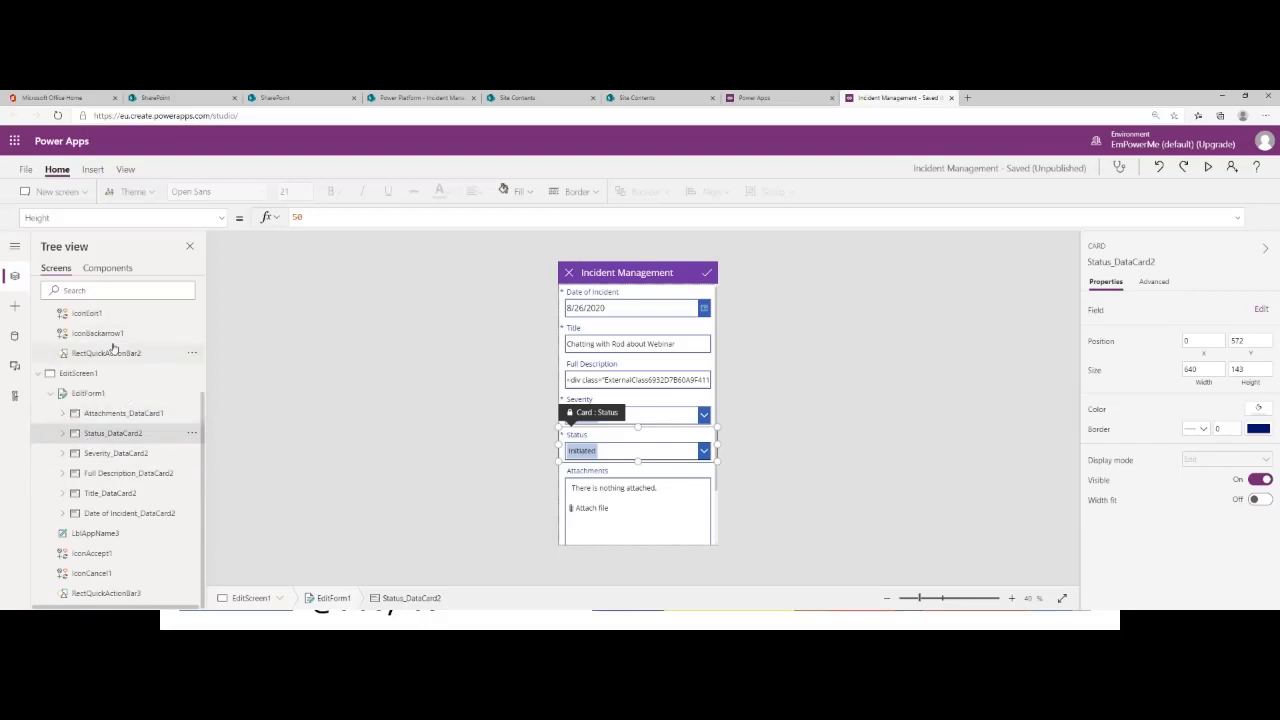
# - Hide the edit form's attachments data card by setting its Visible property to false
pyautogui.click(108, 417)
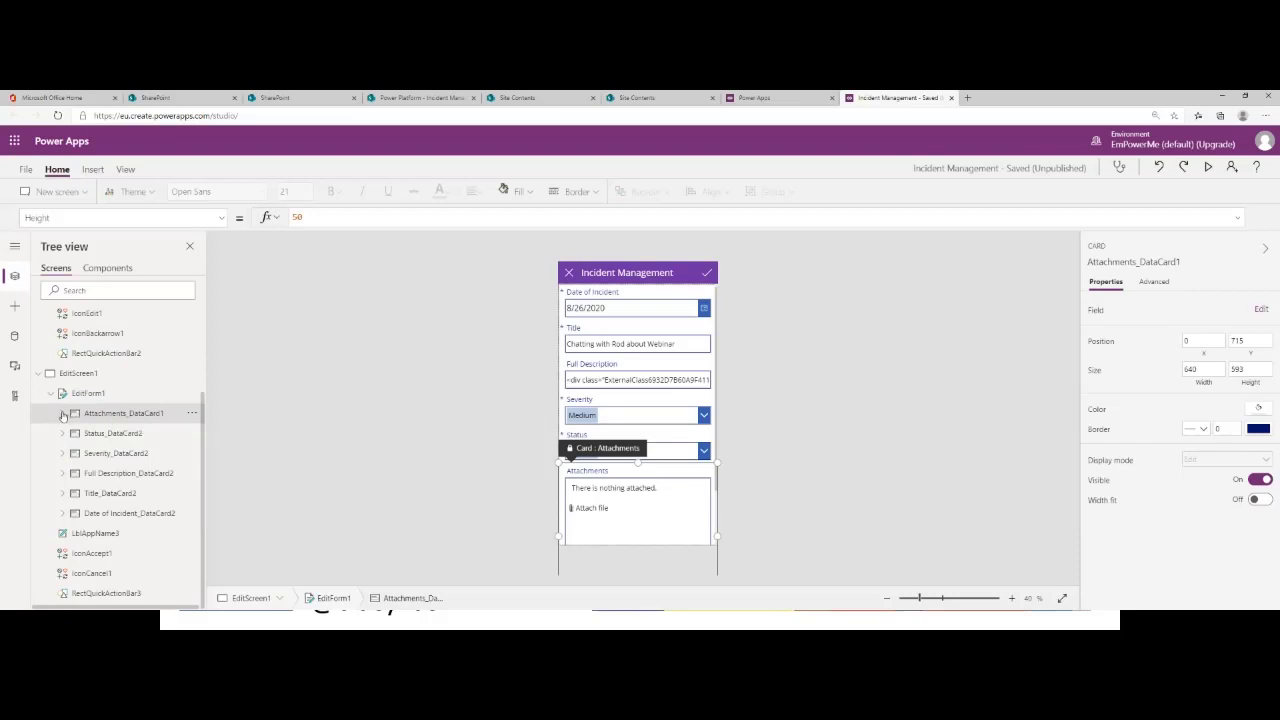
pyautogui.click(63, 414)
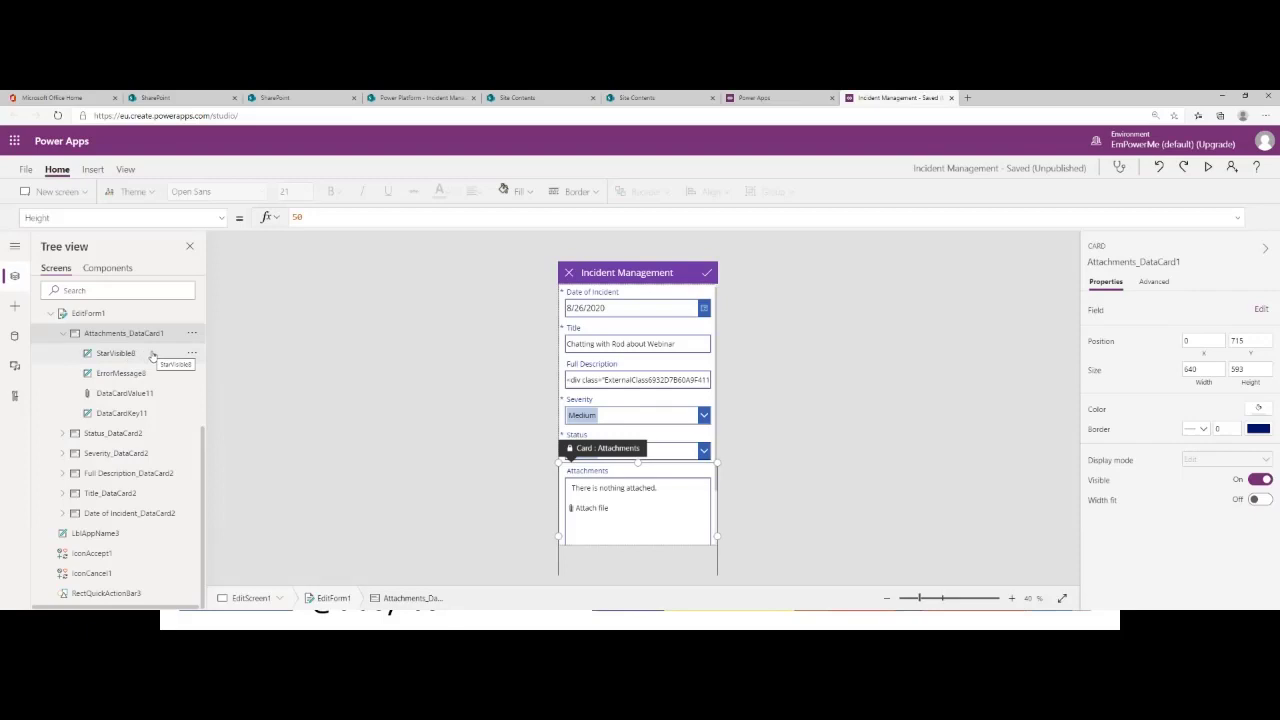
pyautogui.click(222, 218)
pyautogui.write('s')
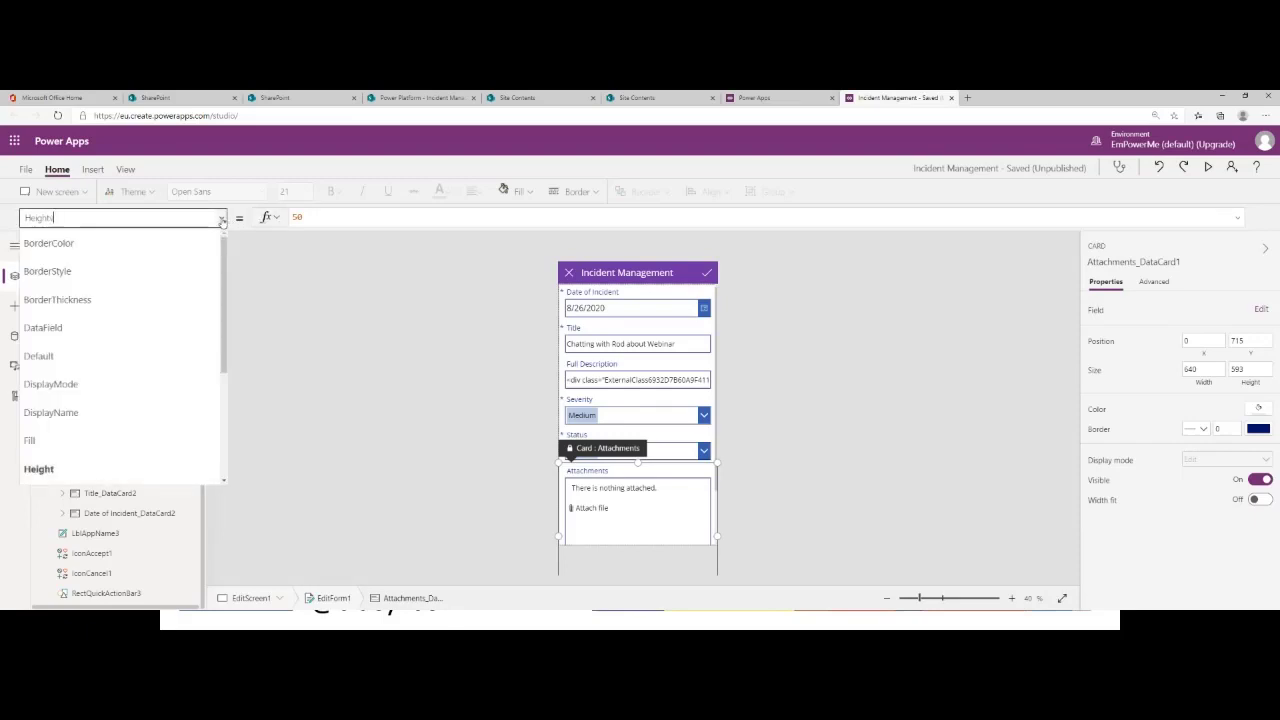
pyautogui.press('BackSpace')
pyautogui.press('BackSpace')
pyautogui.press('BackSpace')
pyautogui.press('BackSpace')
pyautogui.press('BackSpace')
pyautogui.press('BackSpace')
pyautogui.press('BackSpace')
pyautogui.write('Vis')
pyautogui.press('Return')
pyautogui.click(318, 217)
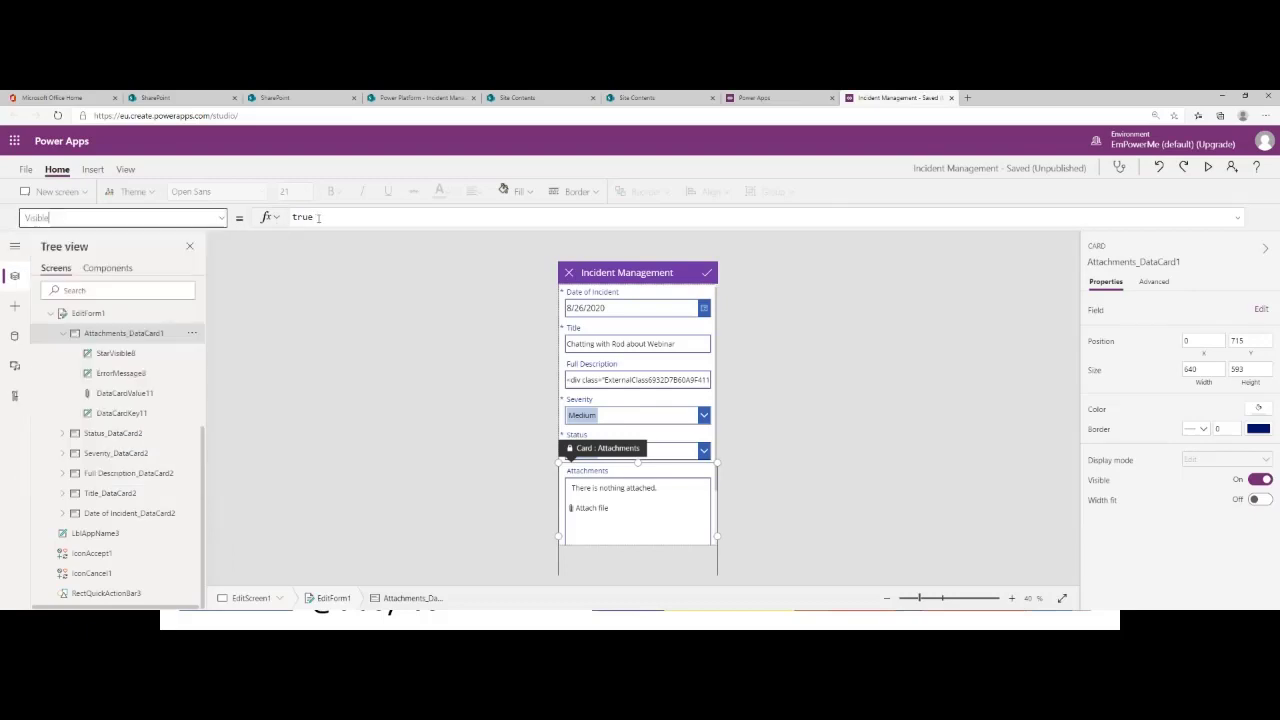
pyautogui.moveTo(318, 217); pyautogui.dragTo(287, 217)
pyautogui.write('false')
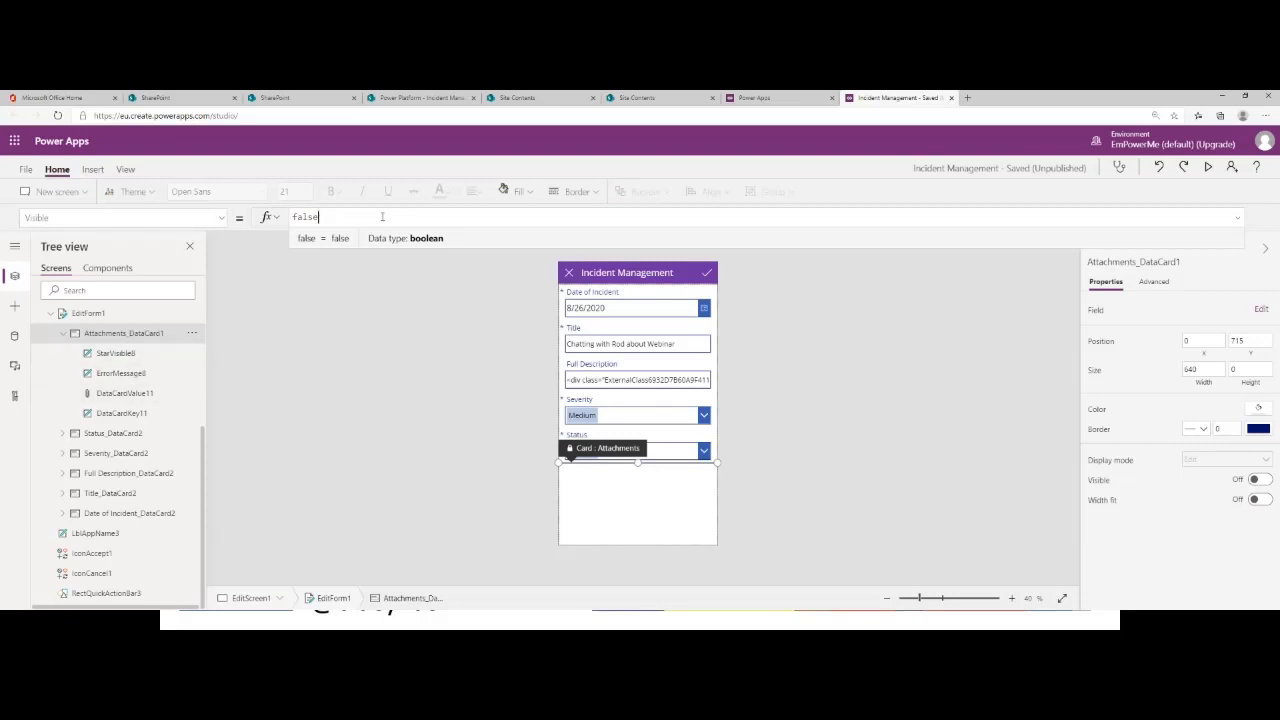
pyautogui.click(432, 444)
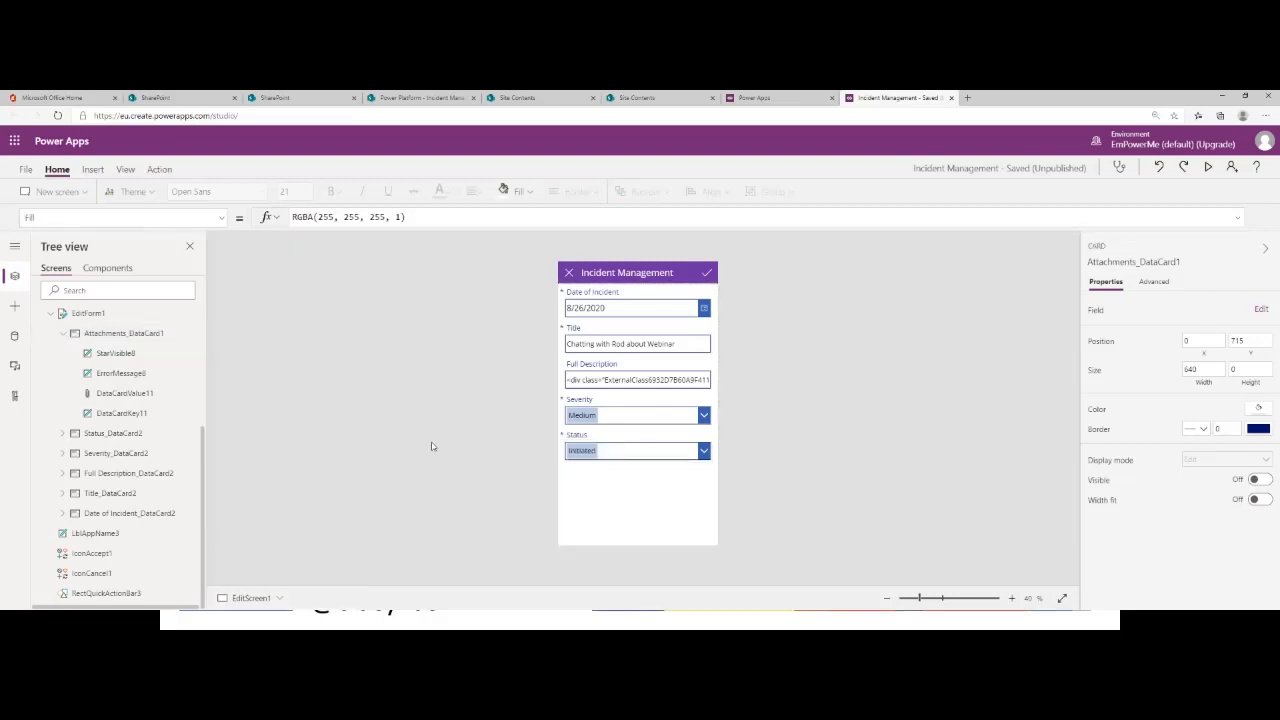
# - Review the edit form without attachments and check the attachments card's Visible formula
pyautogui.click(598, 485)
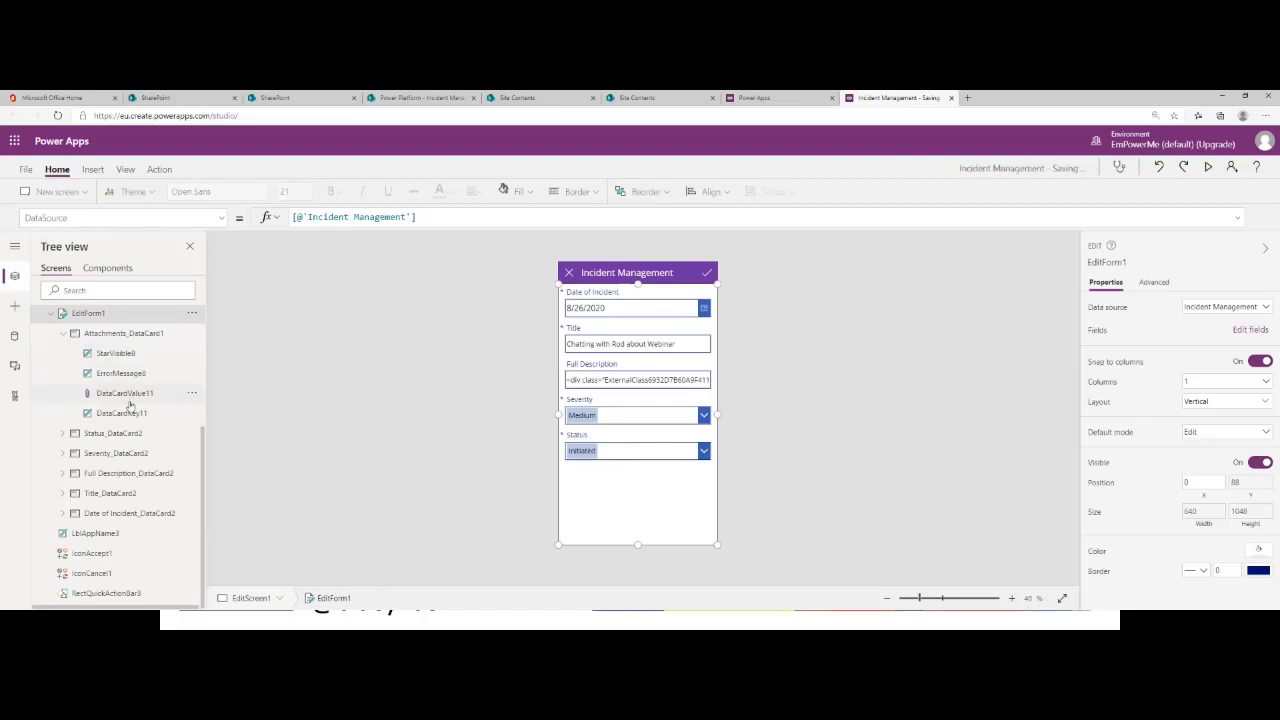
pyautogui.click(100, 336)
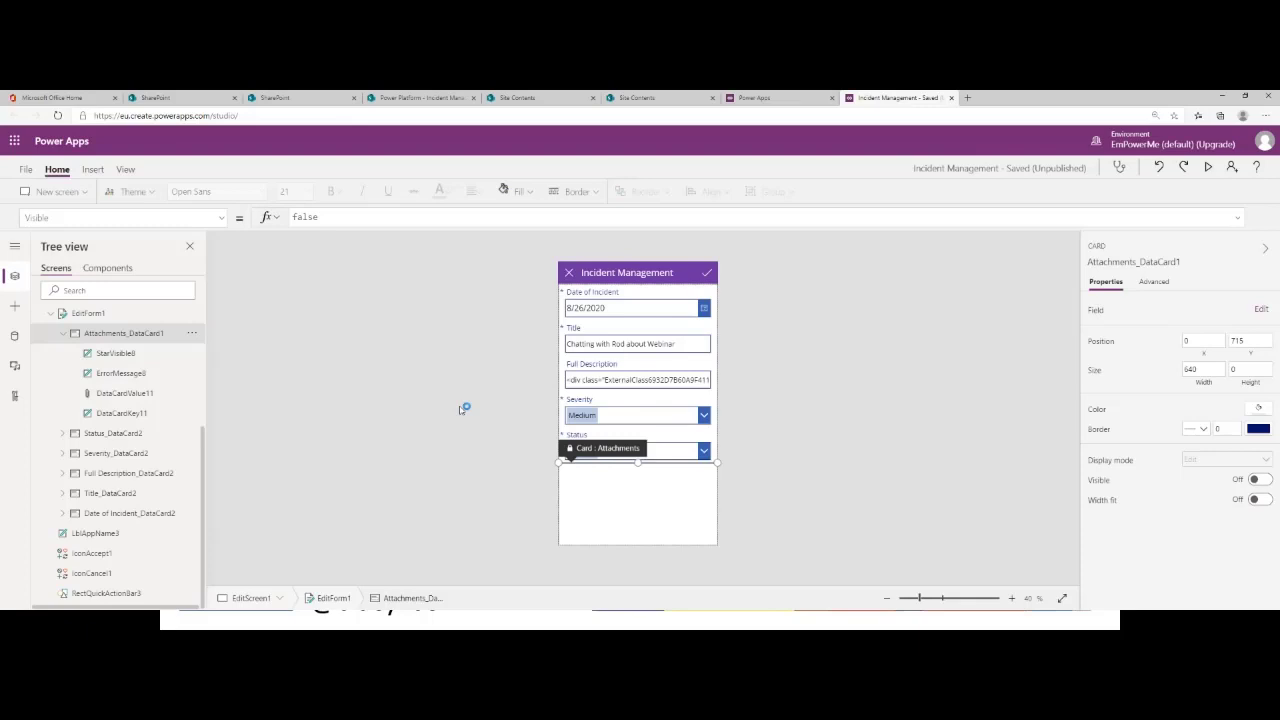
pyautogui.click(485, 380)
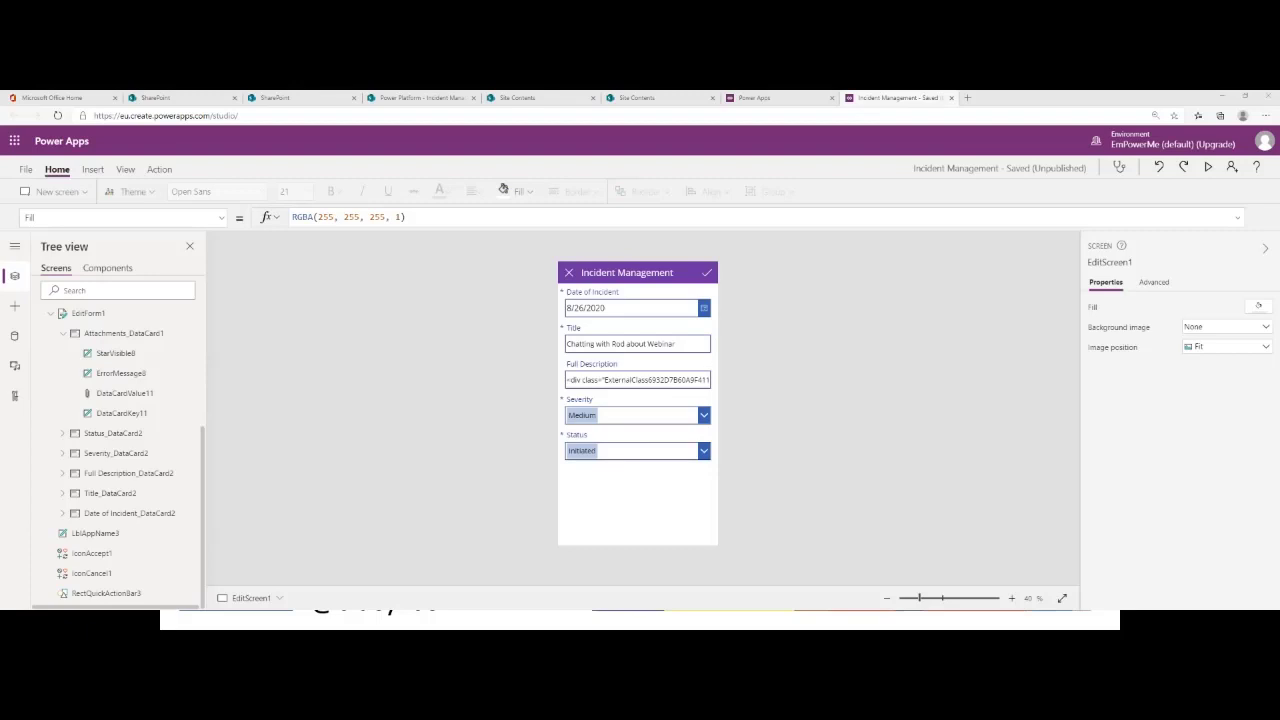
# - Collapse the attachments card, edit screen and detail screen in the tree, and display the browse screen
pyautogui.click(62, 334)
pyautogui.click(39, 374)
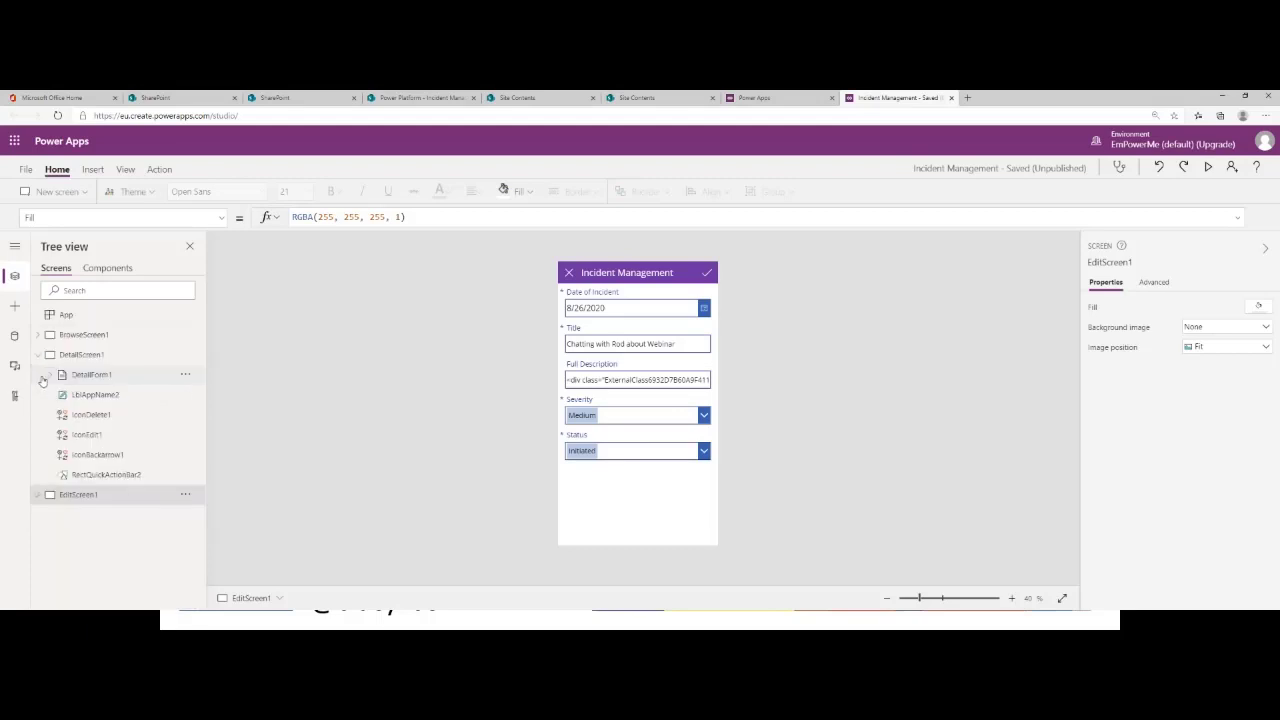
pyautogui.click(38, 354)
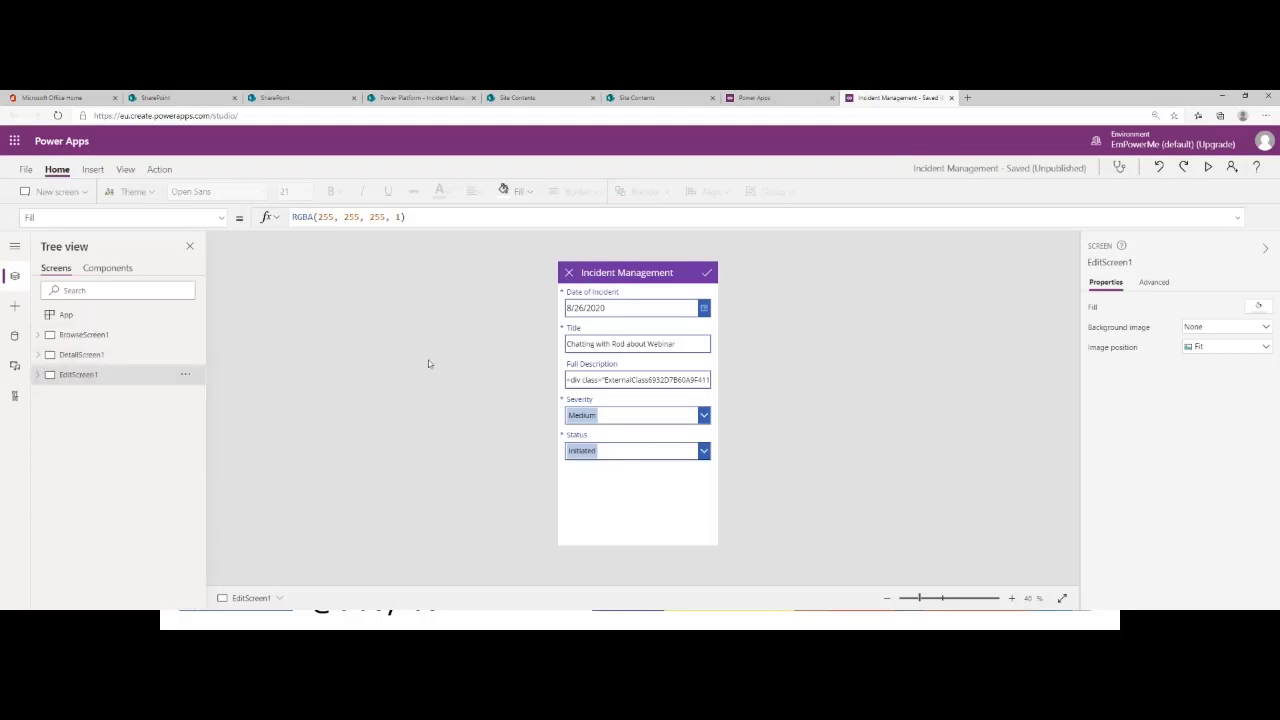
pyautogui.click(84, 337)
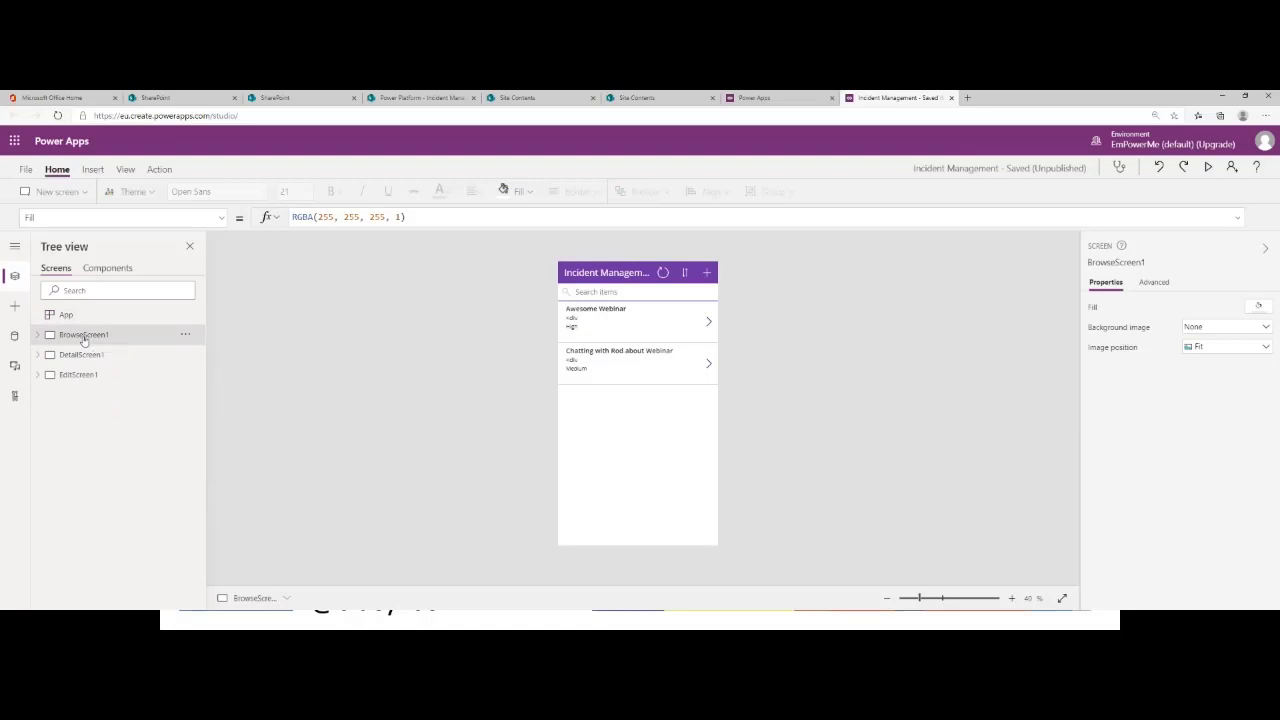
pyautogui.click(26, 170)
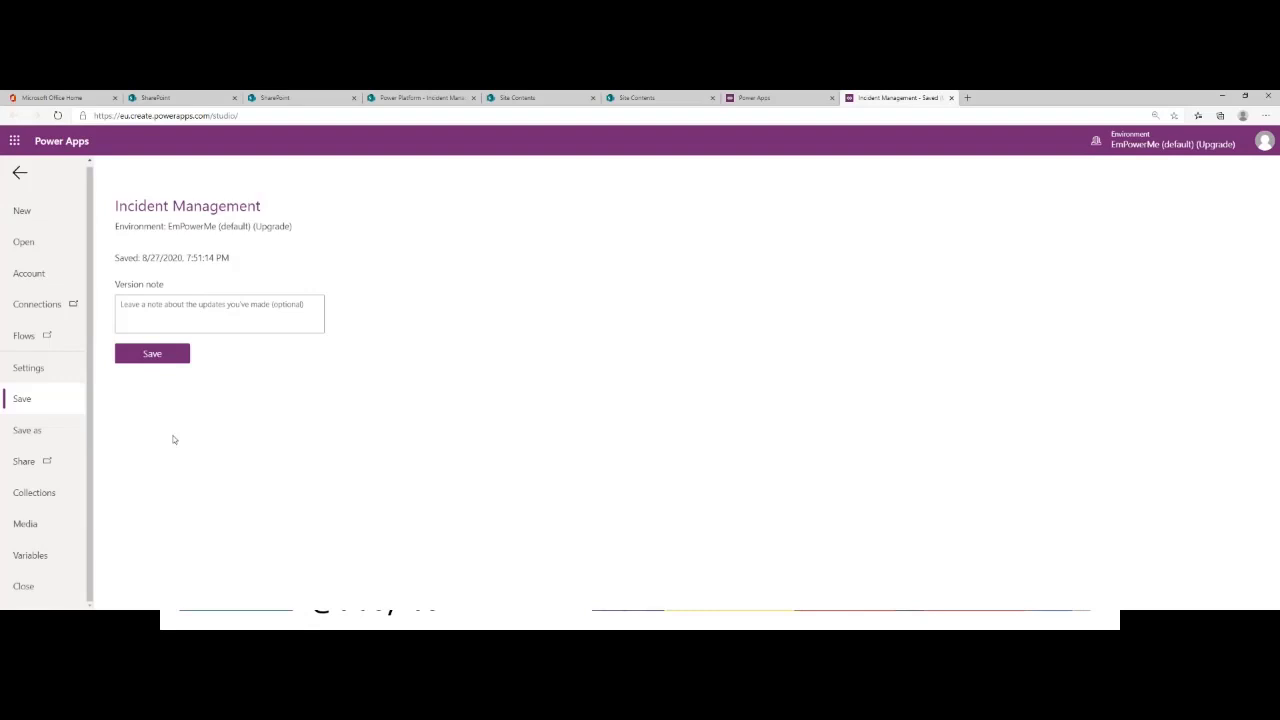
pyautogui.click(40, 524)
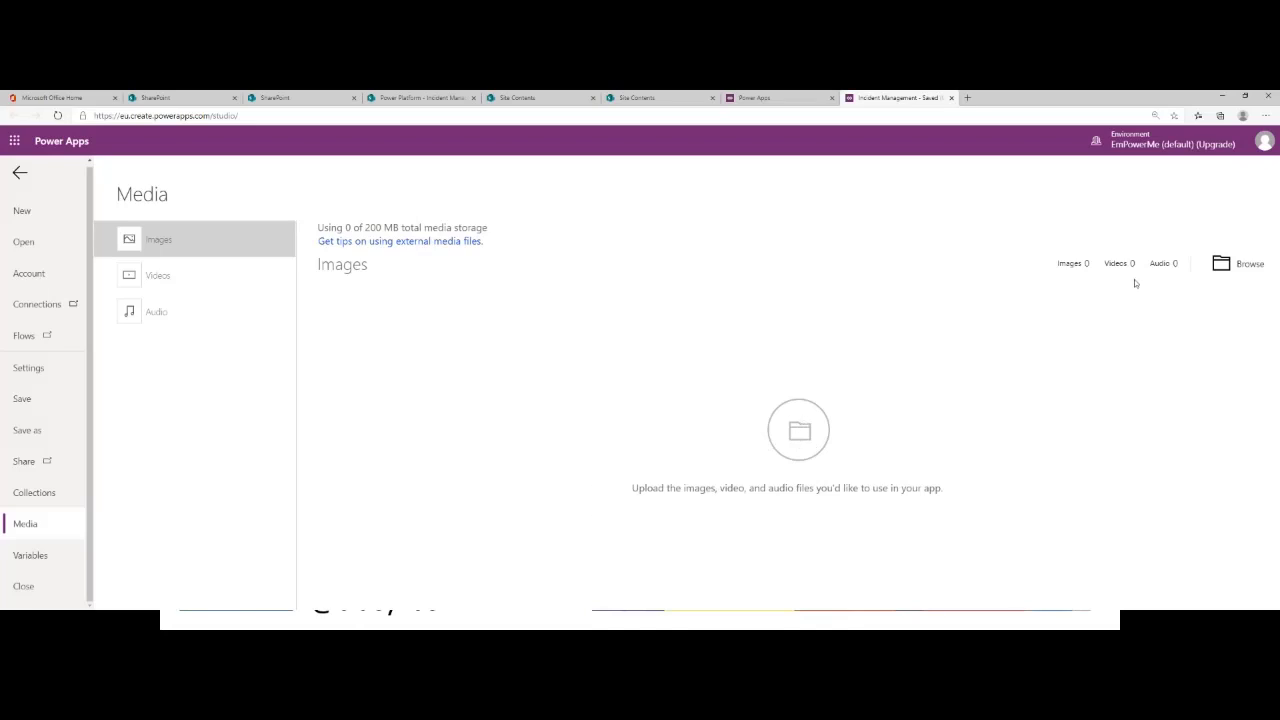
pyautogui.click(1243, 266)
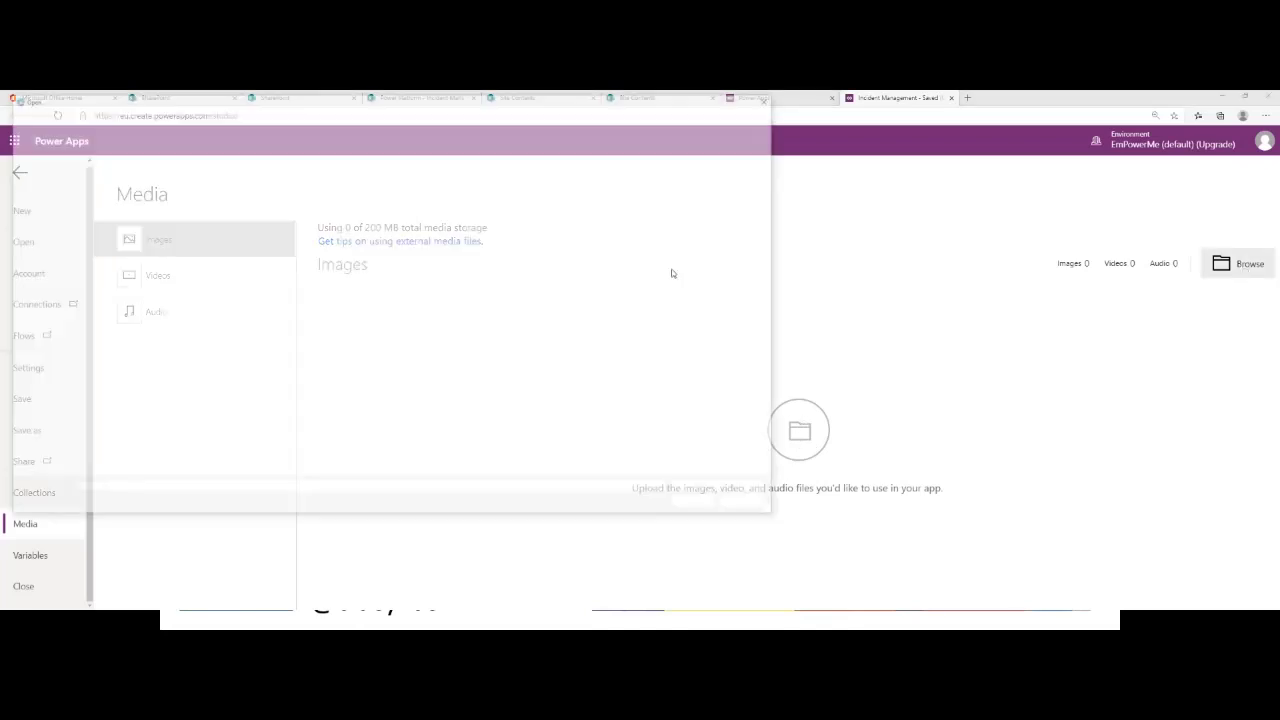
pyautogui.press('Escape')
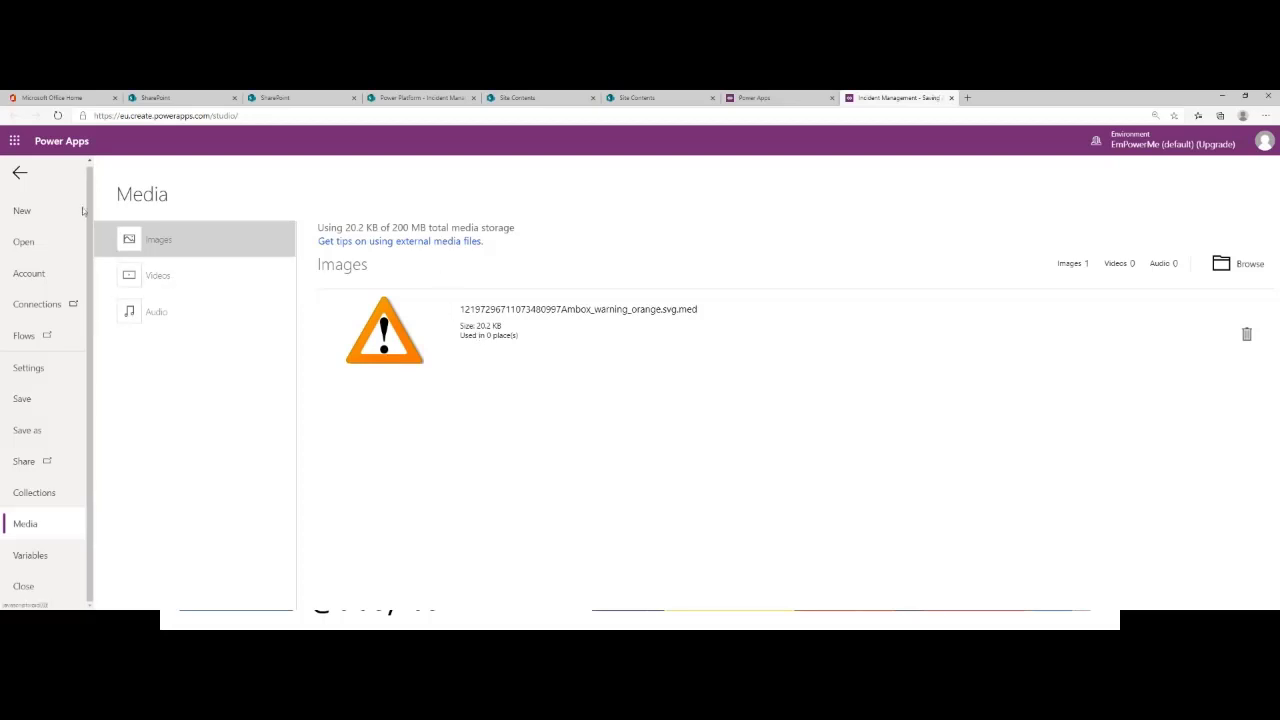
pyautogui.click(19, 172)
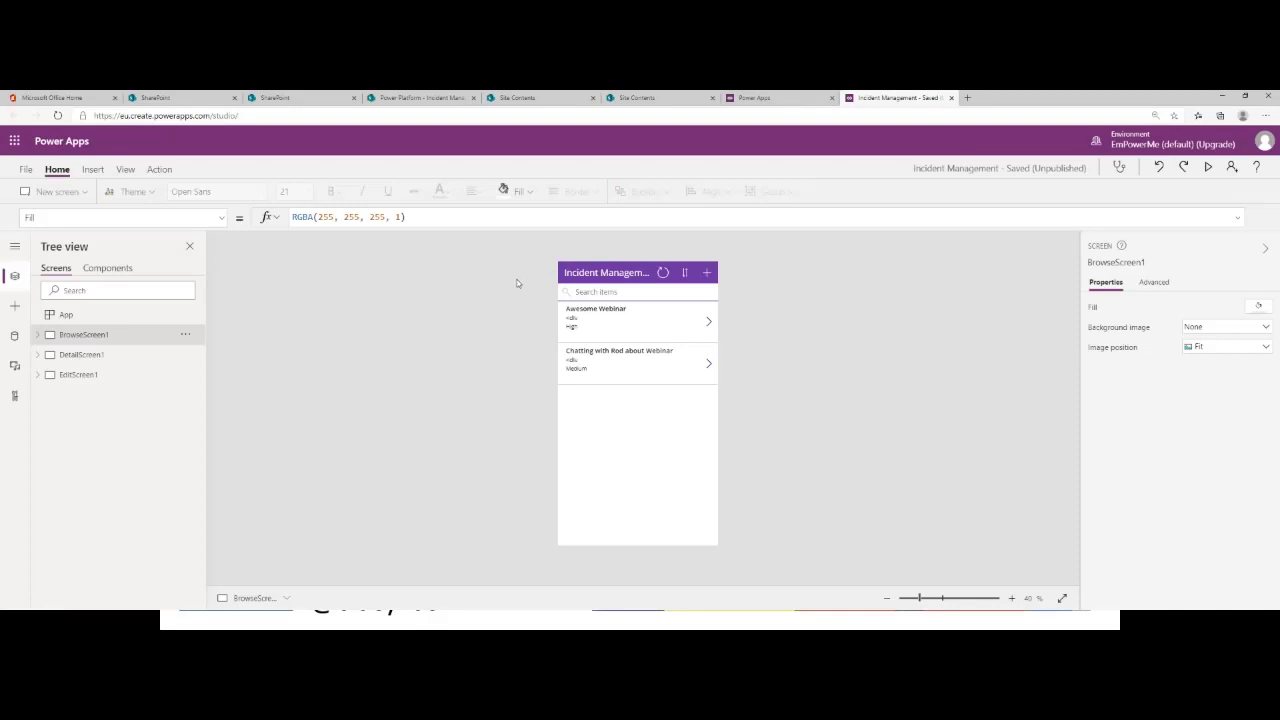
# - Insert an image control on the browse screen and place it over the gallery at about X 204, Y 120
pyautogui.scroll(2, 517, 283)
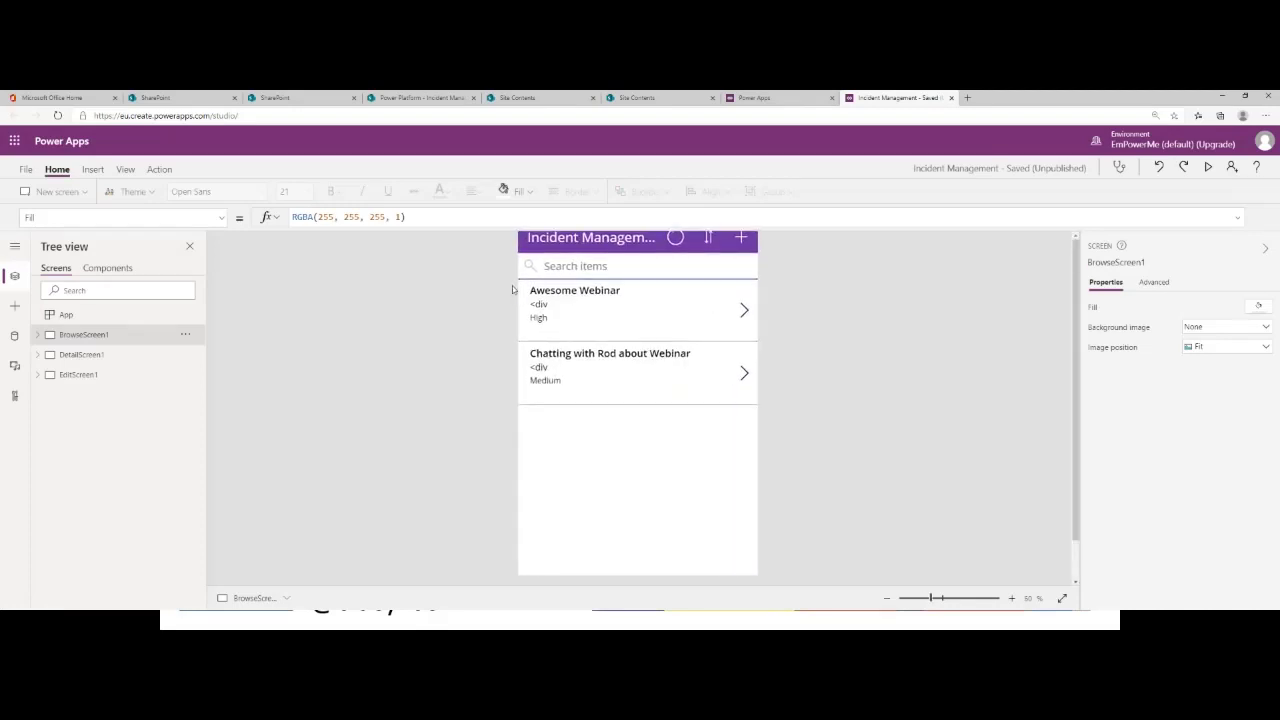
pyautogui.scroll(1, 512, 285)
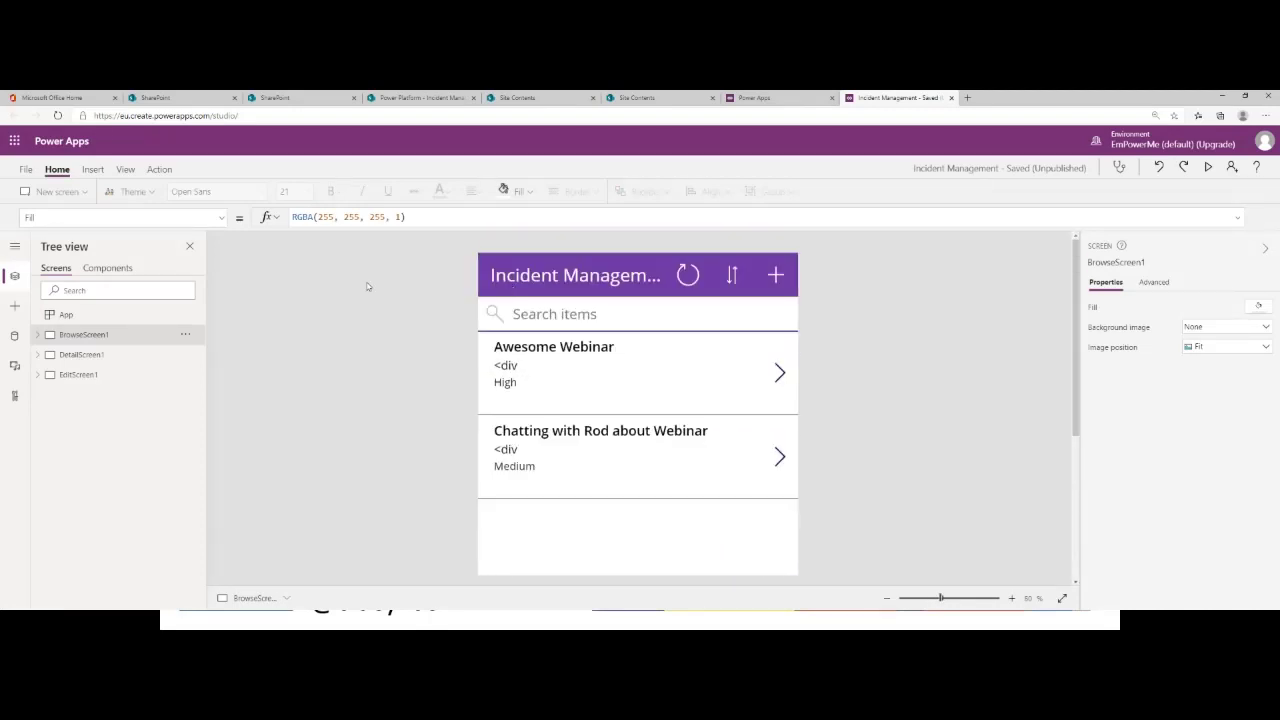
pyautogui.click(92, 169)
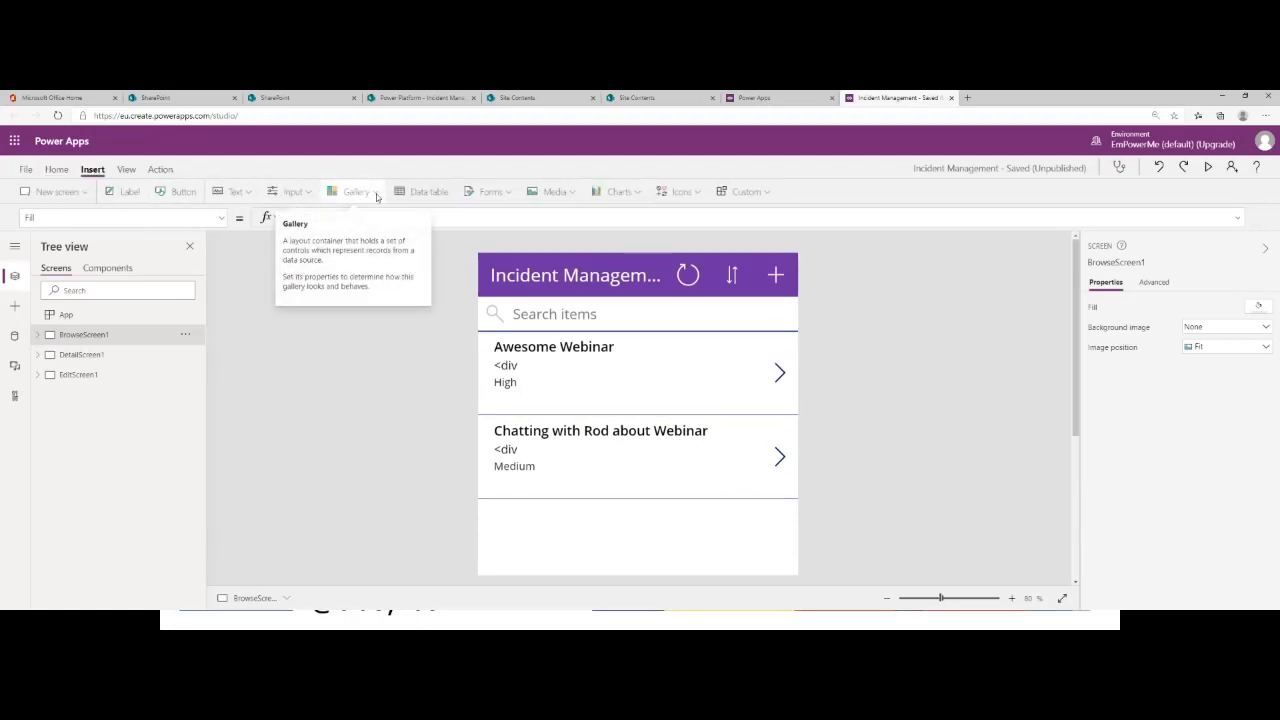
pyautogui.click(376, 196)
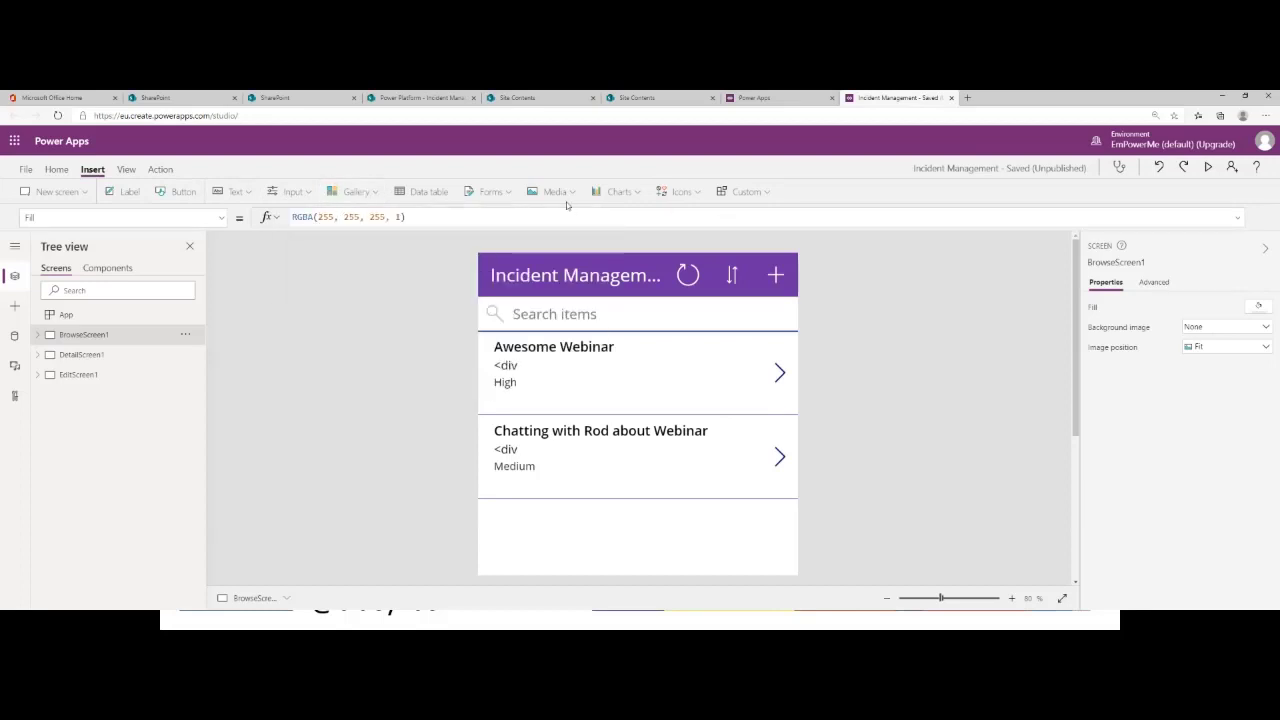
pyautogui.click(572, 194)
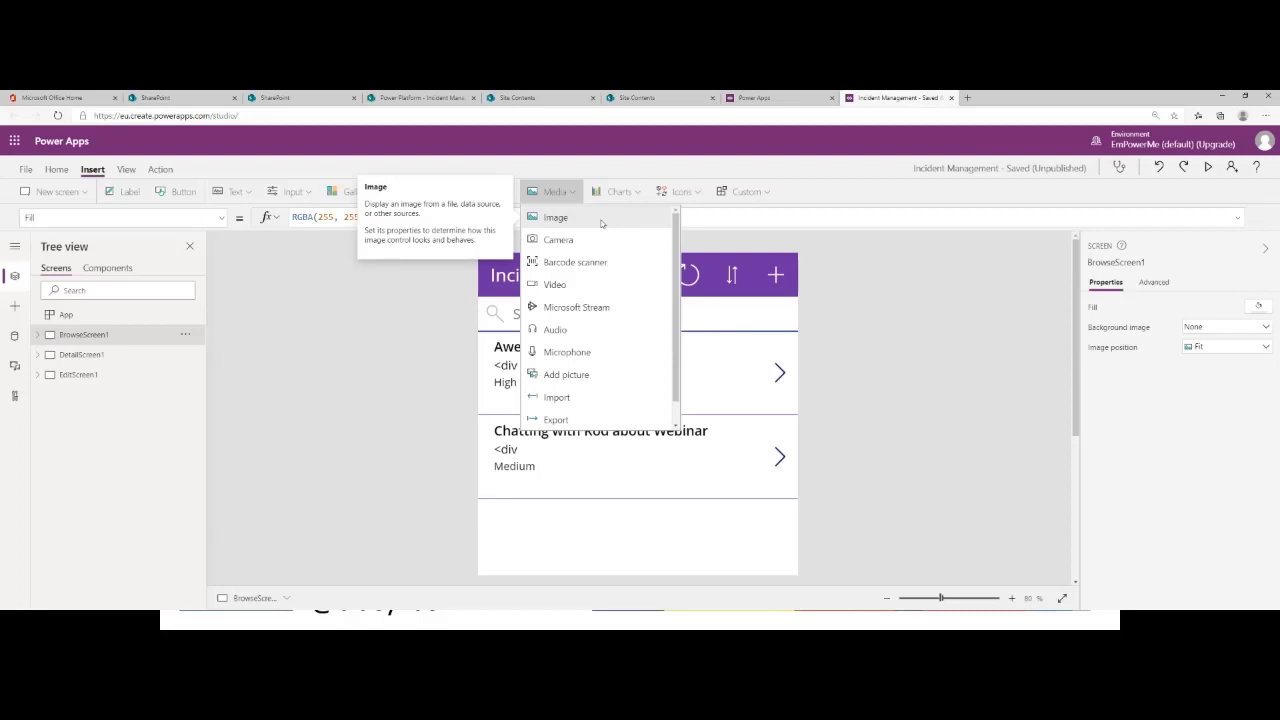
pyautogui.click(601, 223)
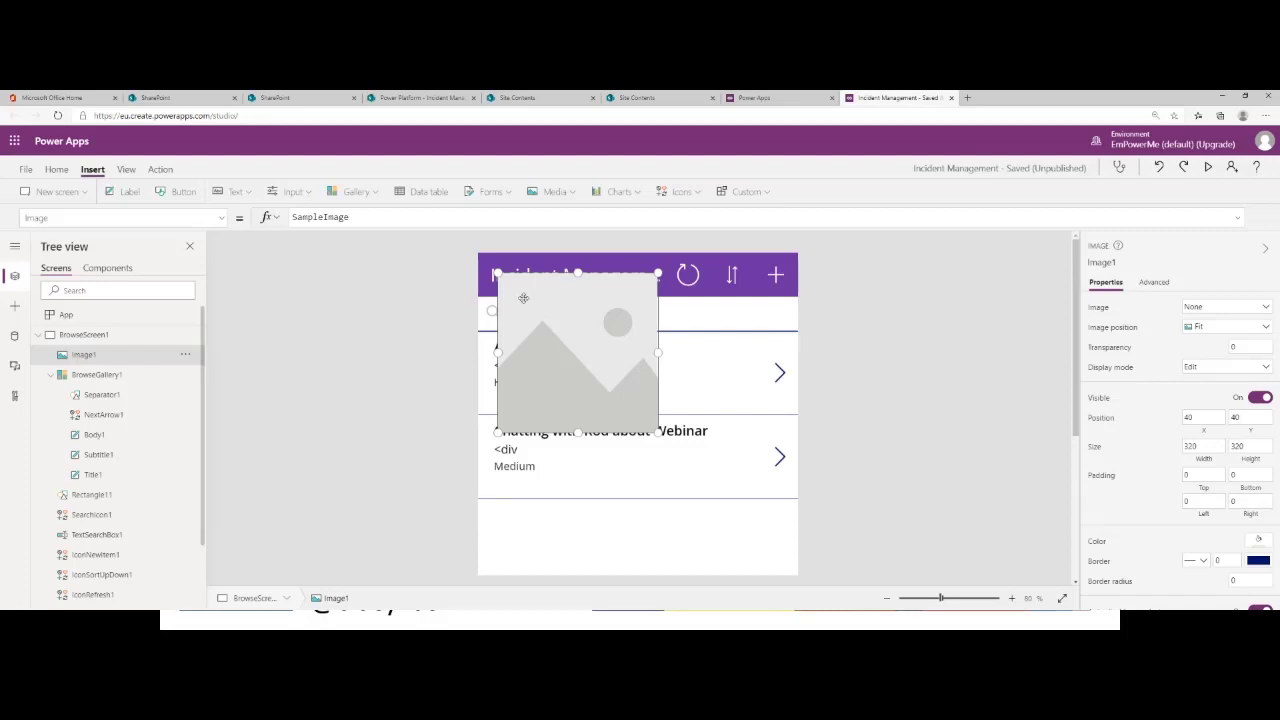
pyautogui.moveTo(523, 298); pyautogui.dragTo(606, 338)
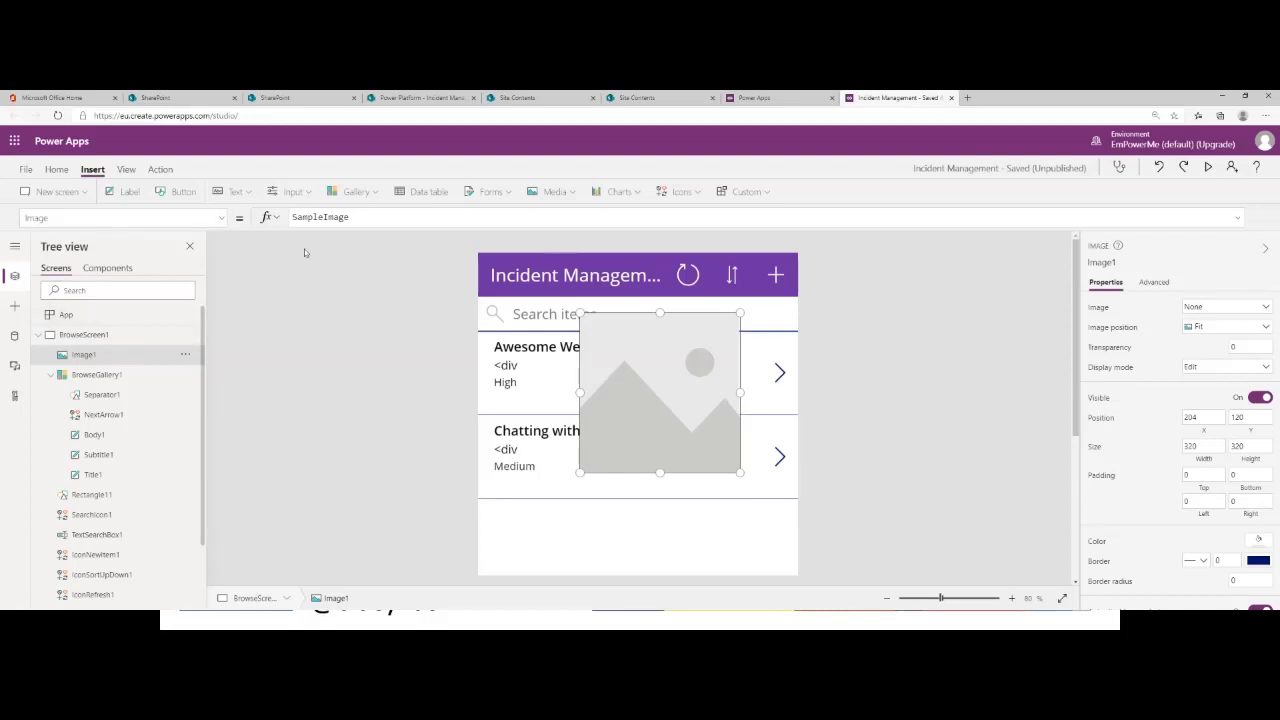
pyautogui.doubleClick(385, 218)
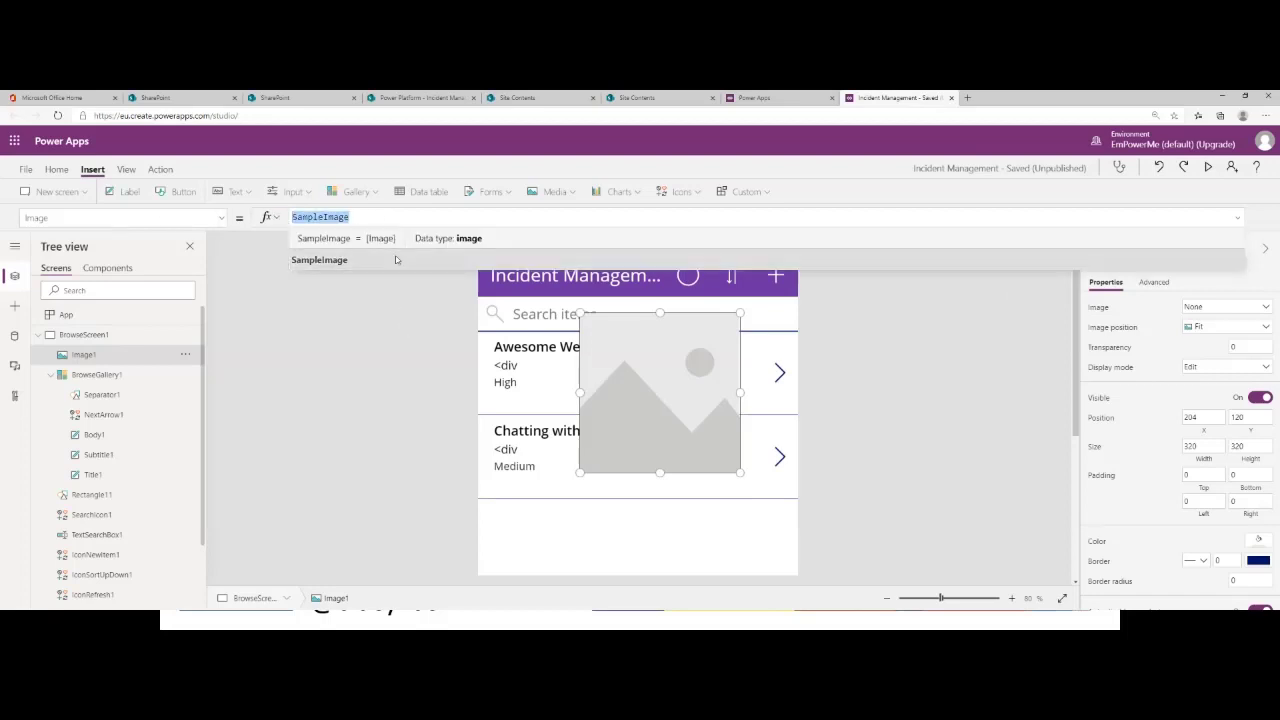
pyautogui.press('Delete')
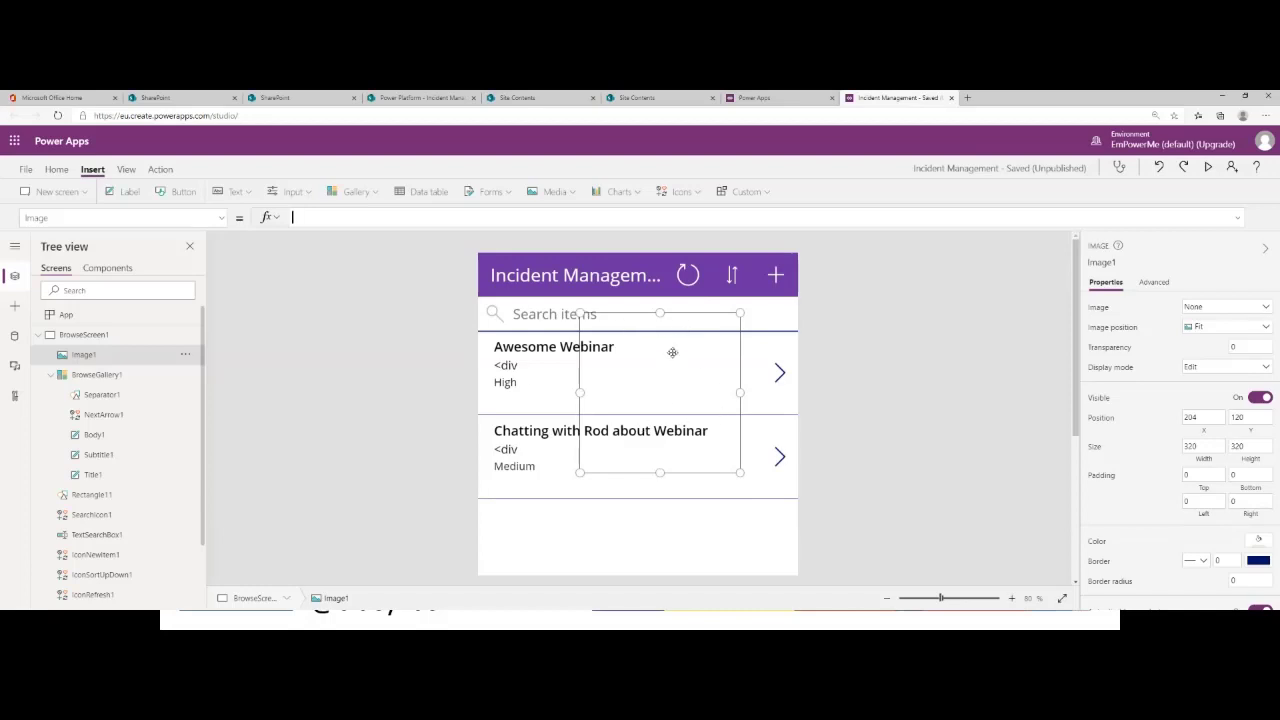
pyautogui.click(308, 214)
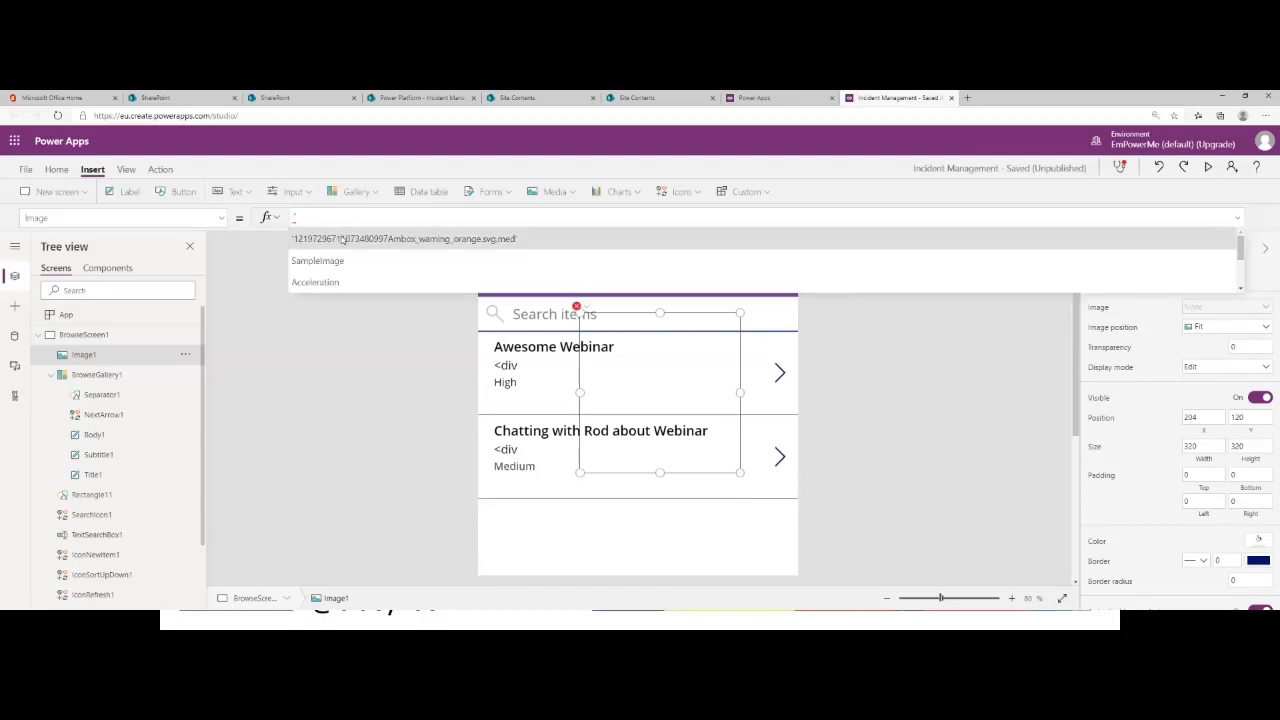
pyautogui.click(341, 239)
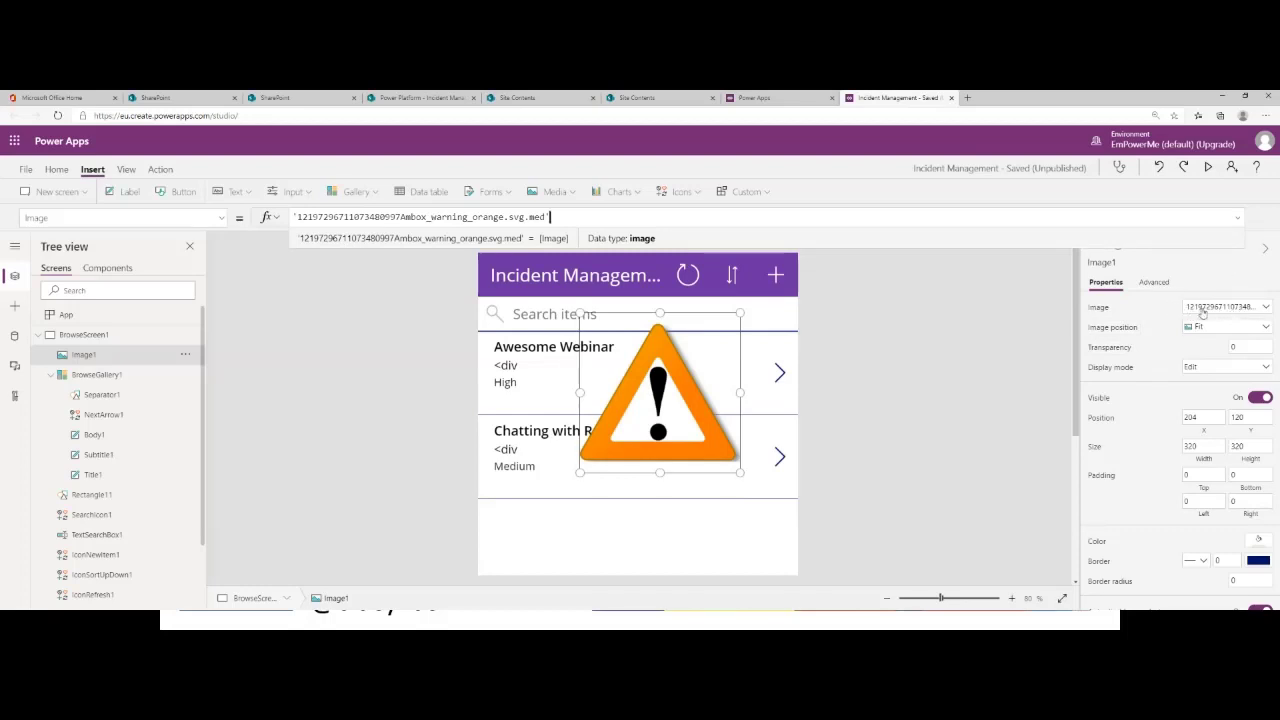
pyautogui.click(1264, 309)
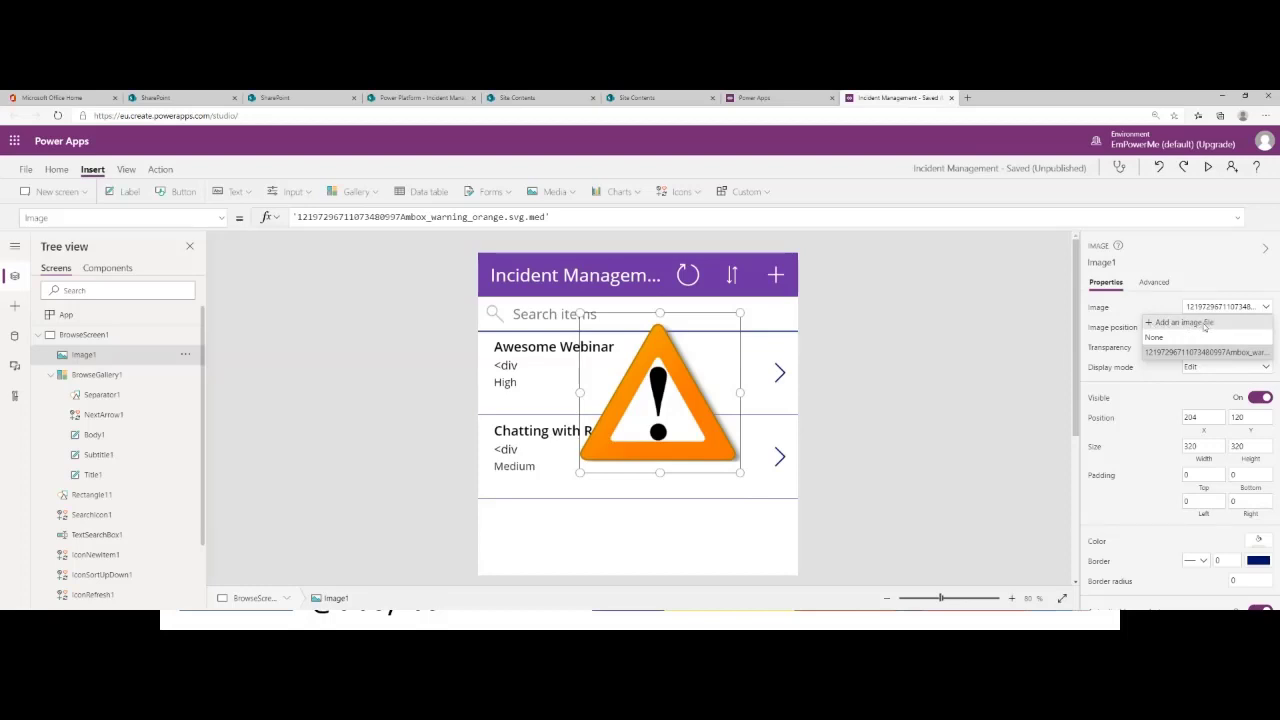
# - Shrink the warning image to about 150 by 108 and park it in the empty area below the gallery items at about X 433, Y 642
pyautogui.click(623, 413)
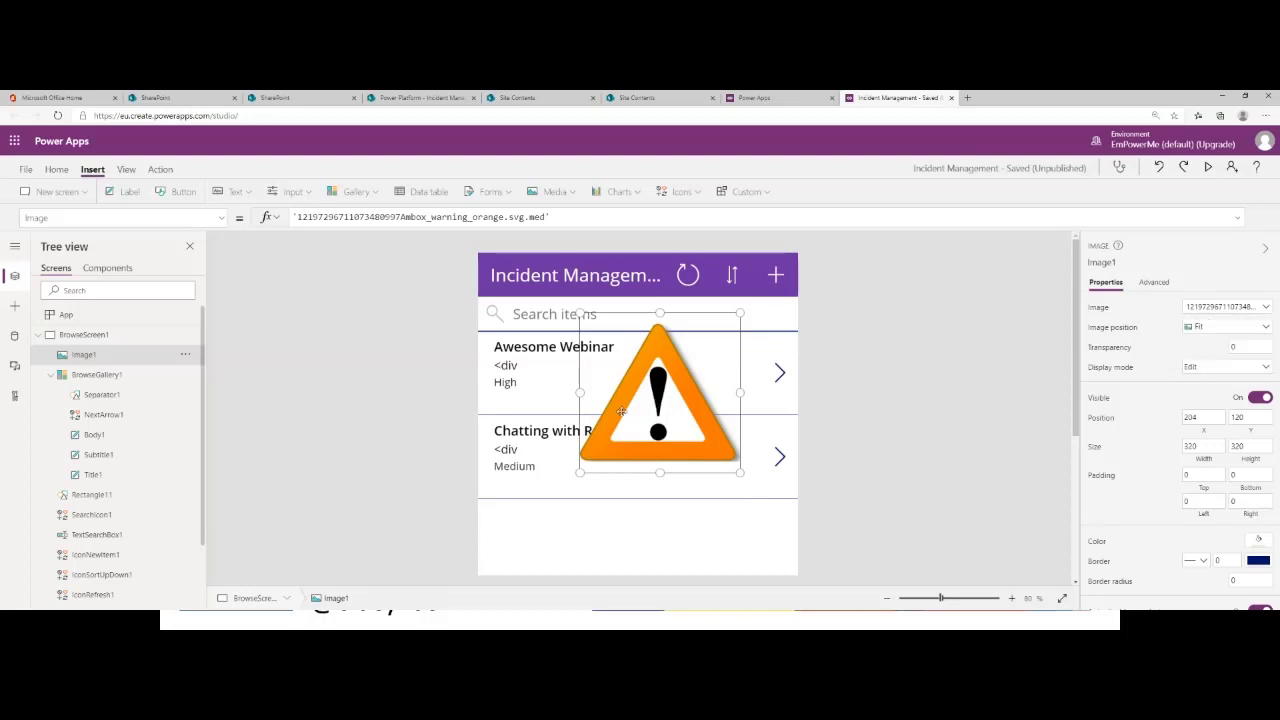
pyautogui.moveTo(738, 471); pyautogui.dragTo(525, 293)
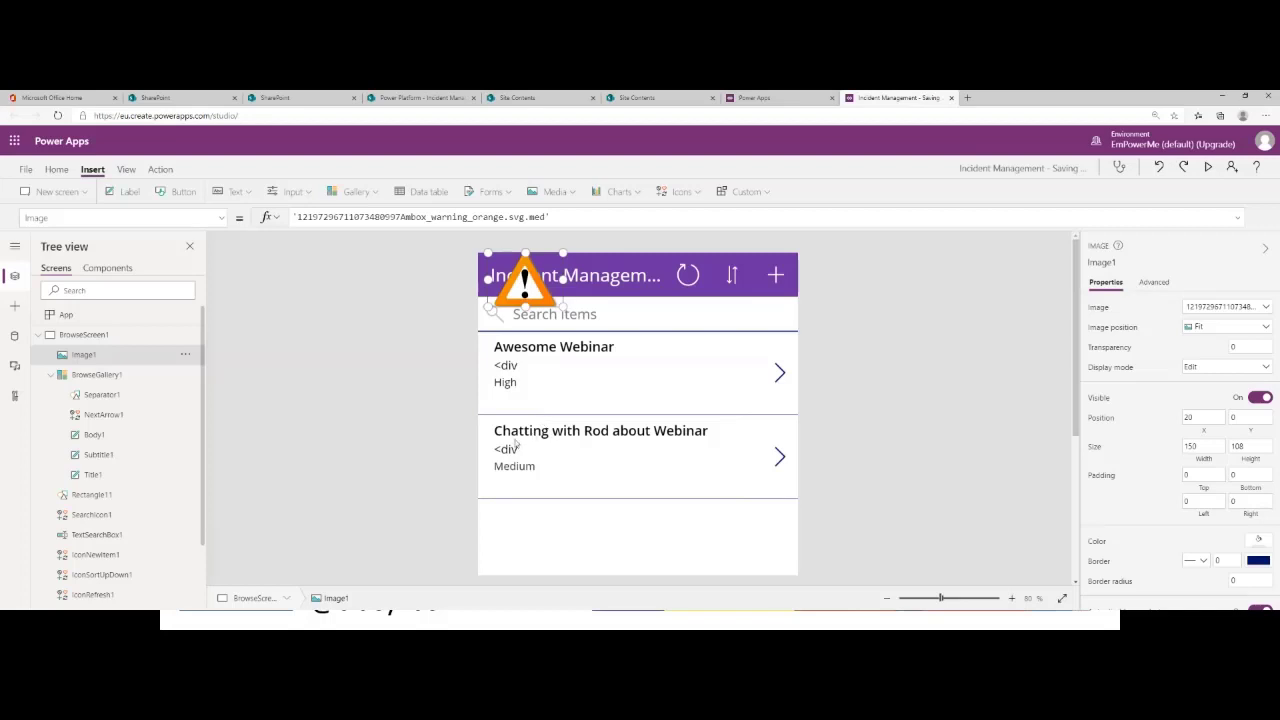
pyautogui.scroll(-2, 428, 443)
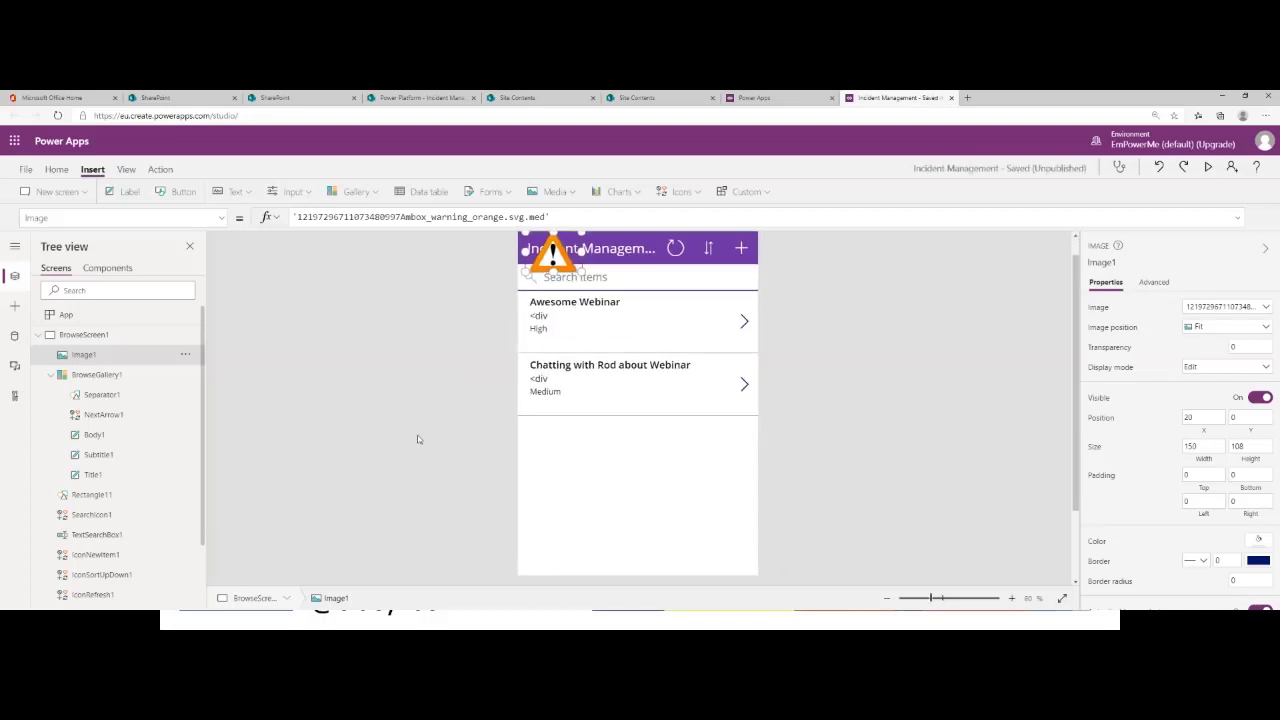
pyautogui.scroll(-1, 418, 439)
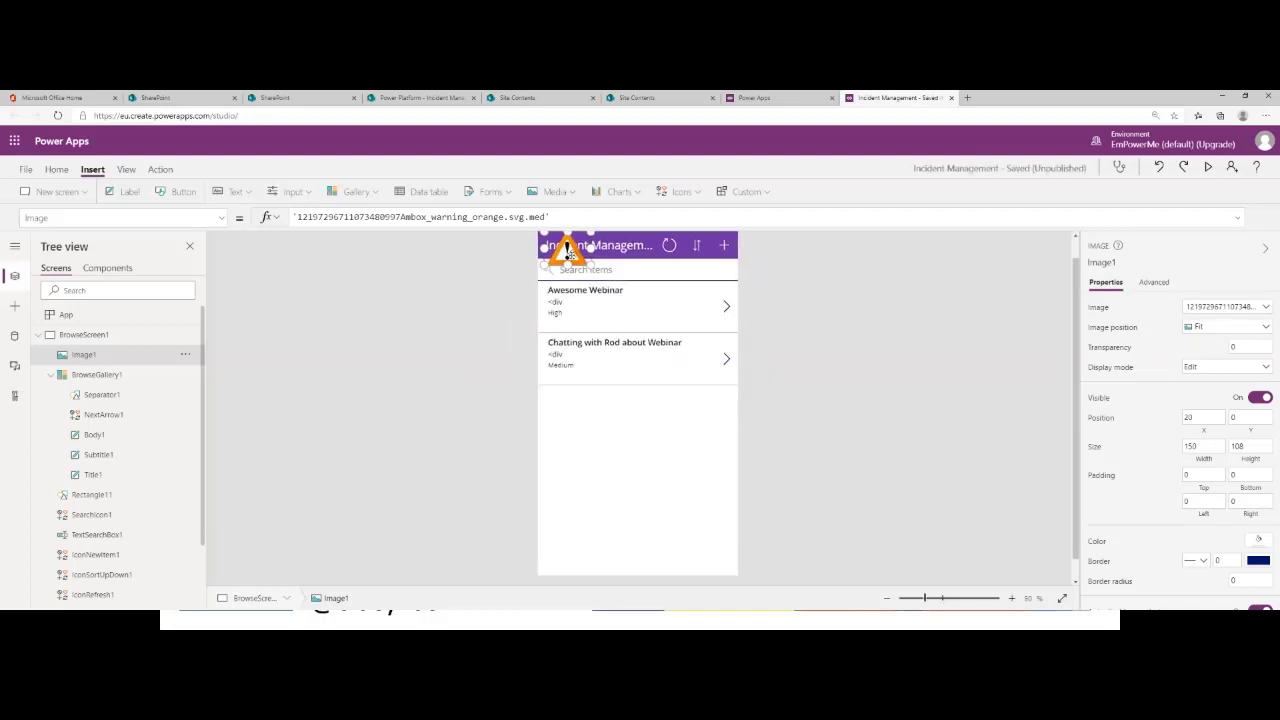
pyautogui.moveTo(566, 248); pyautogui.dragTo(696, 450)
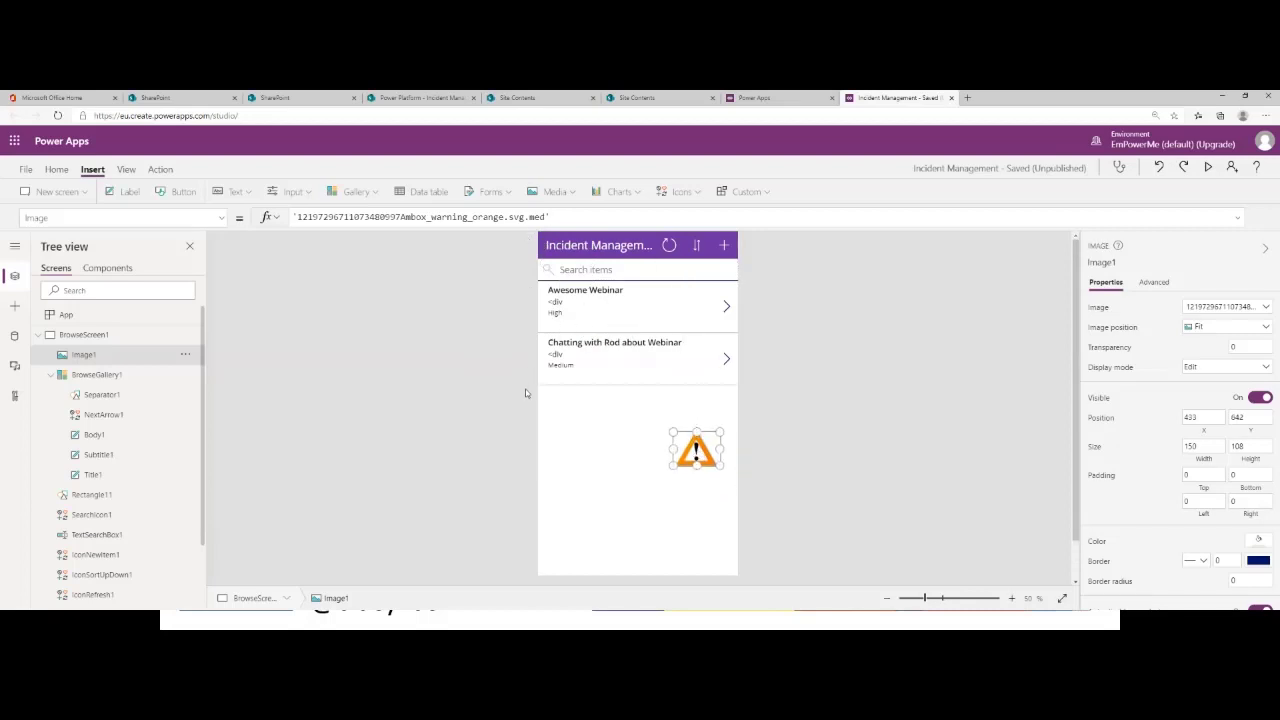
# - Lower the gallery's top edge to about Y 304 and move the search box down to just above it
pyautogui.click(598, 378)
pyautogui.click(594, 250)
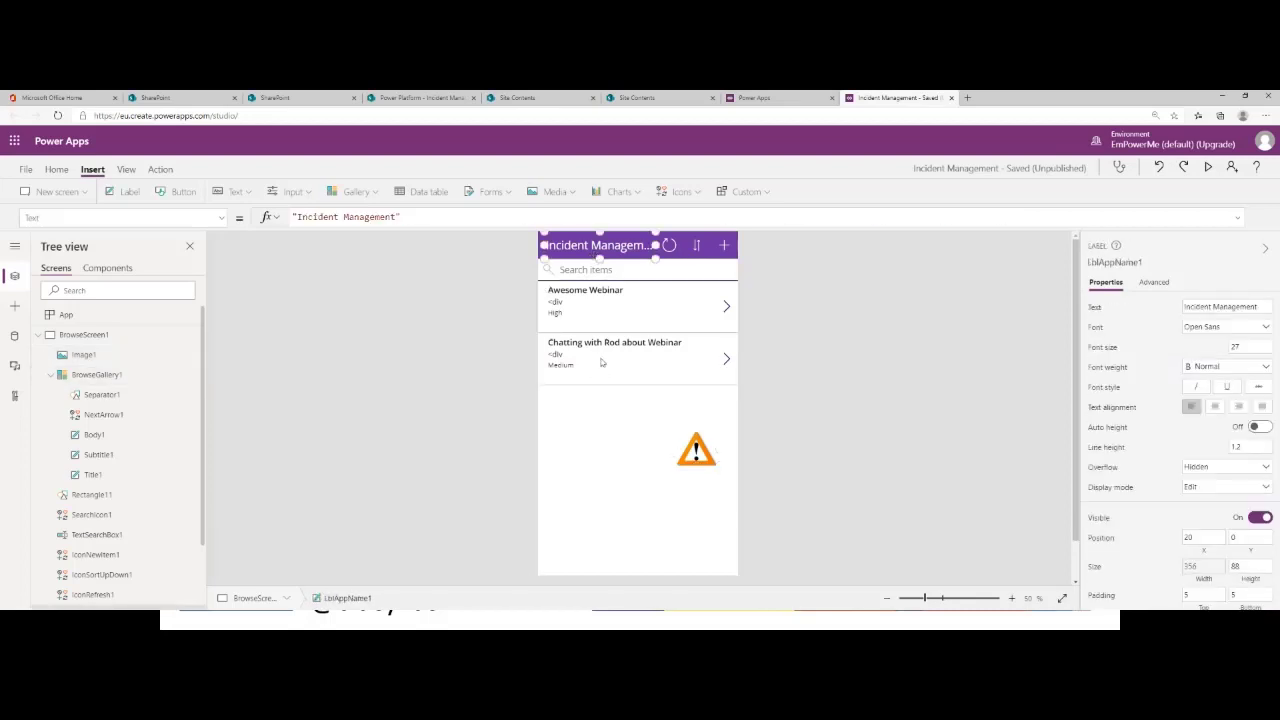
pyautogui.click(600, 357)
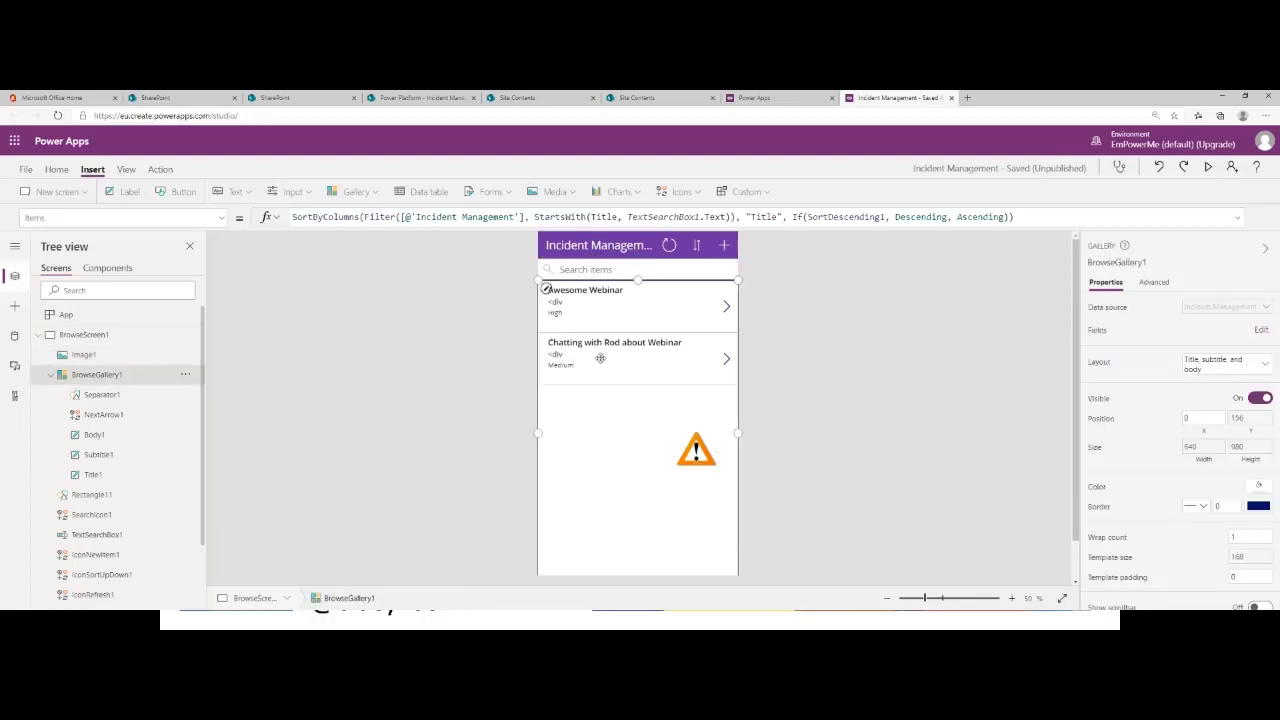
pyautogui.moveTo(637, 280); pyautogui.dragTo(638, 326)
pyautogui.click(640, 270)
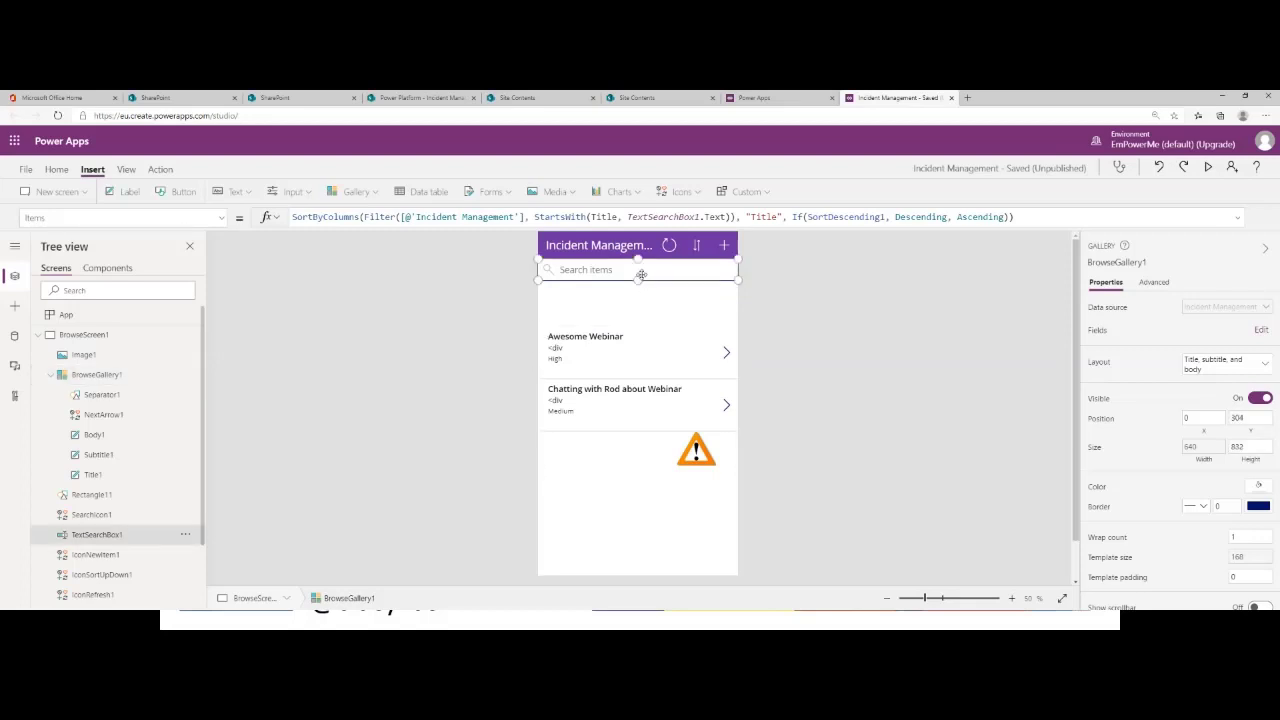
pyautogui.moveTo(620, 267); pyautogui.dragTo(620, 303)
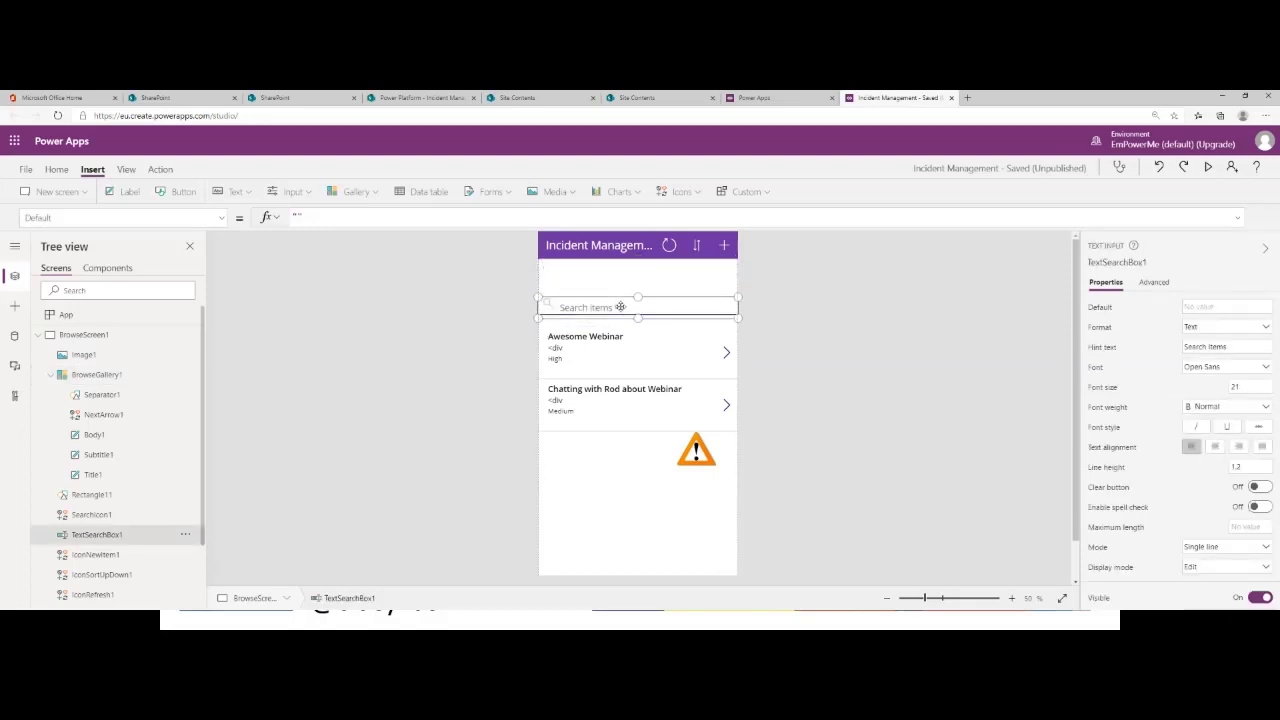
# - Try moving only the purple header rectangle down without its title and icons, and undo the move
pyautogui.click(610, 248)
pyautogui.click(670, 244)
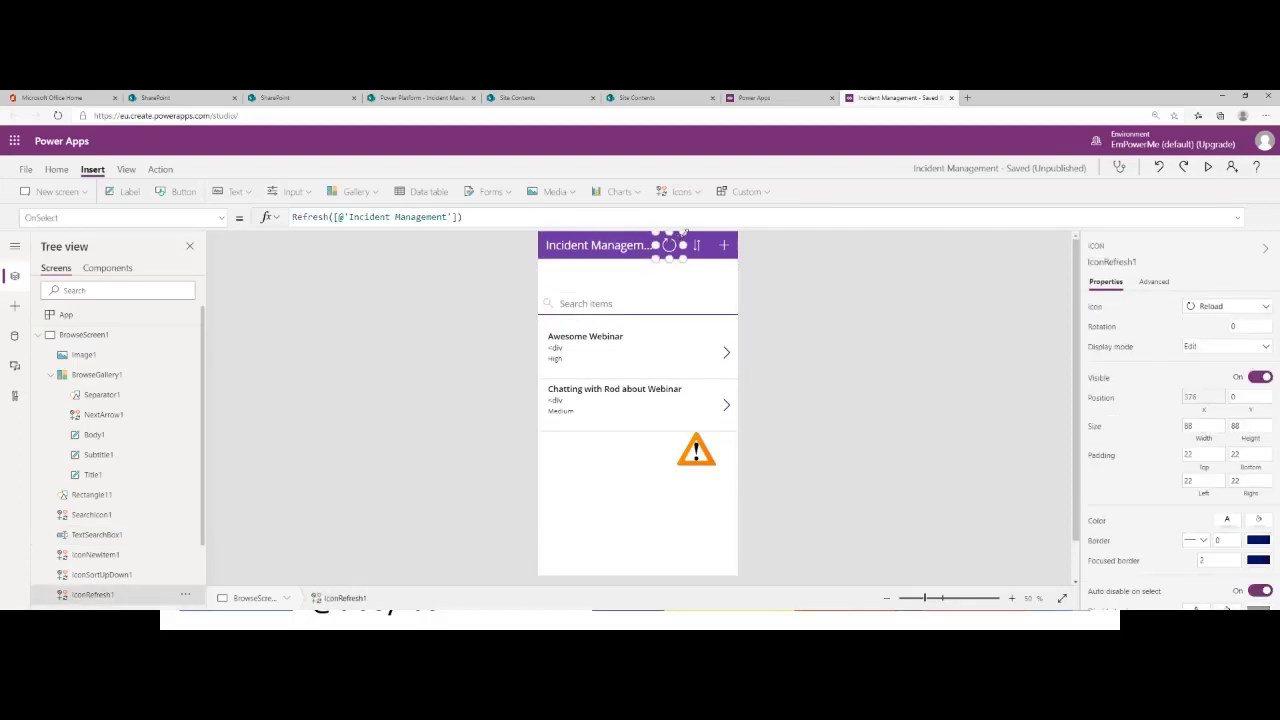
pyautogui.click(696, 244)
pyautogui.click(544, 255)
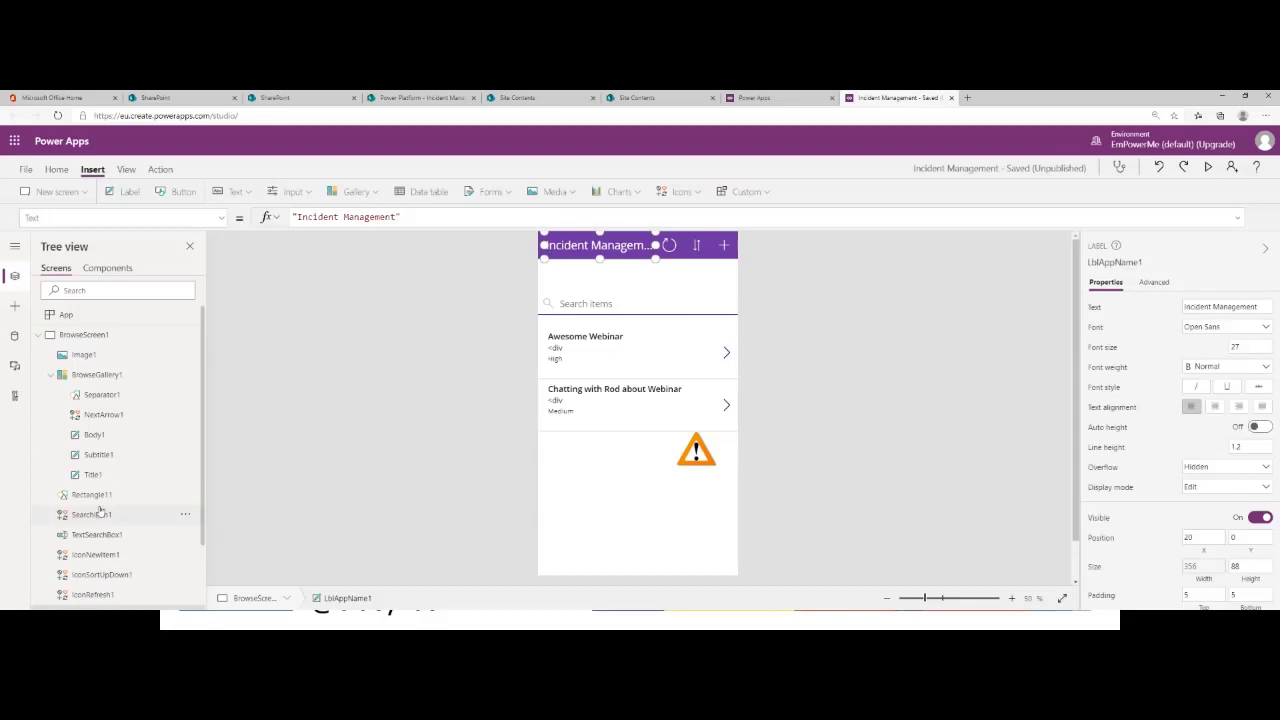
pyautogui.scroll(-2, 100, 520)
pyautogui.click(108, 554)
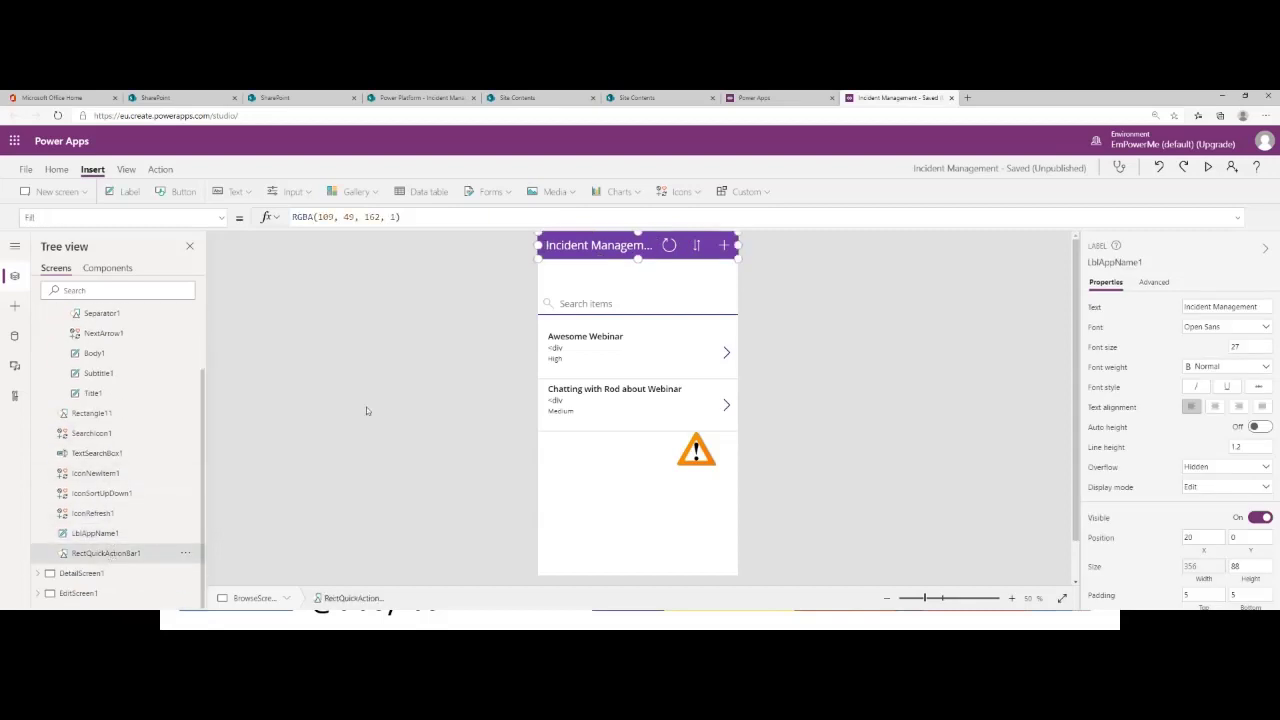
pyautogui.moveTo(545, 255); pyautogui.dragTo(545, 286)
pyautogui.click(560, 246)
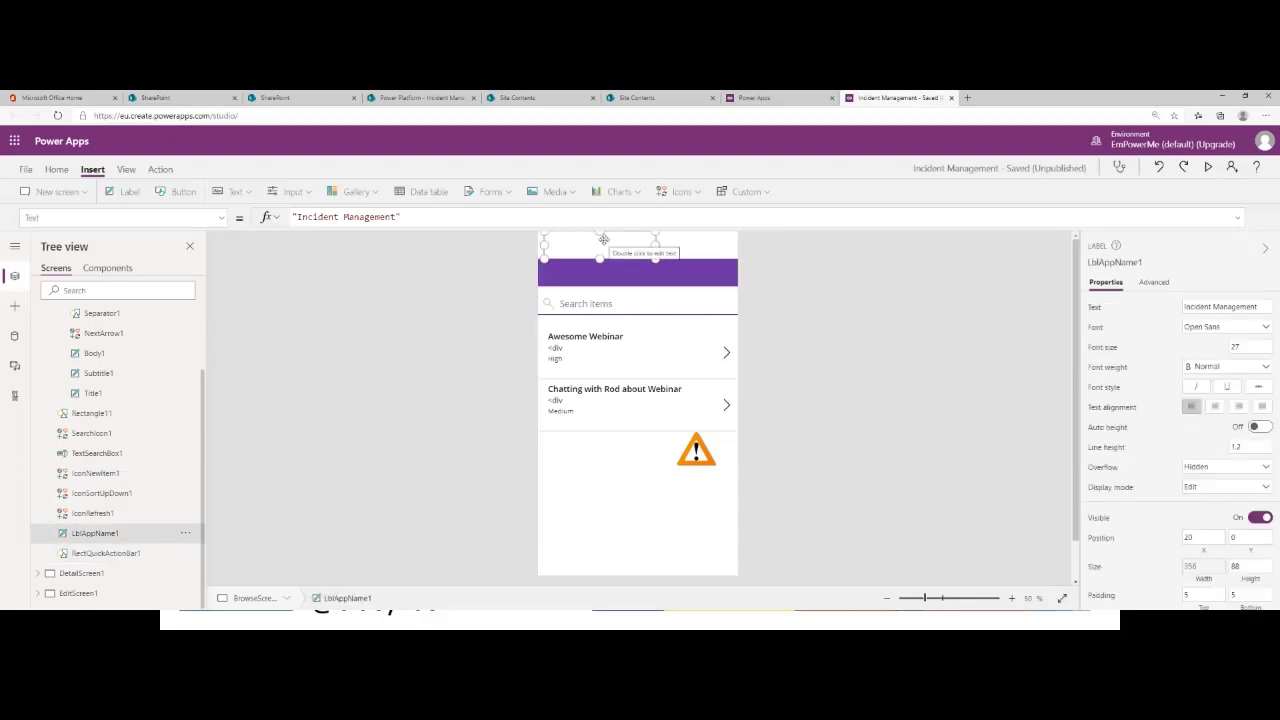
pyautogui.hotkey('ctrl', 'z')
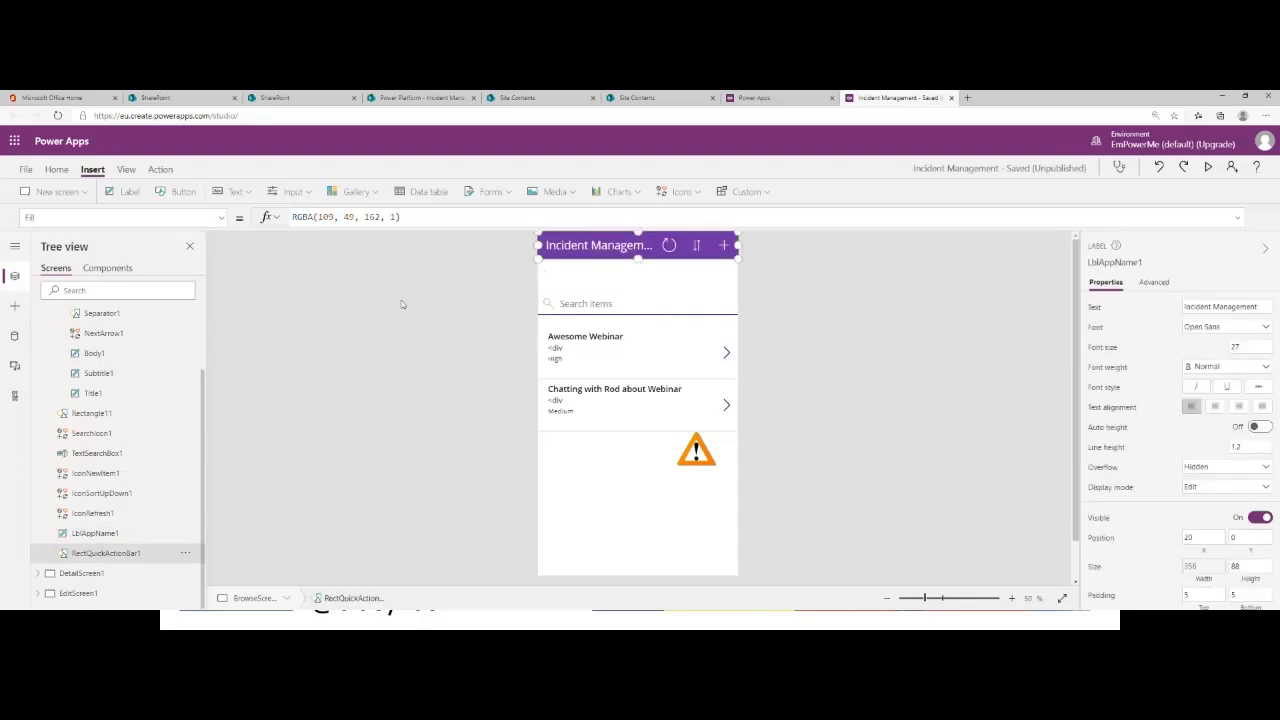
# - Select the title label, three icons and purple rectangle of the browse header together and move them down to just above the search box
pyautogui.click(534, 274)
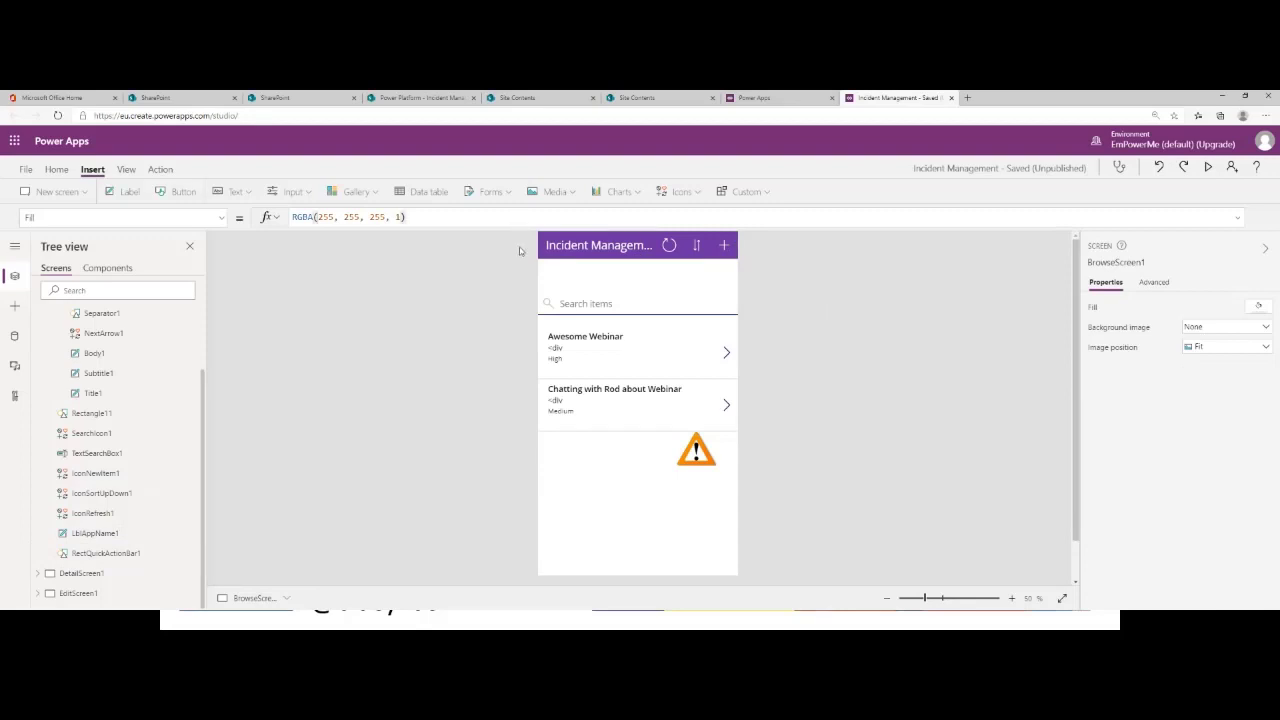
pyautogui.click(547, 255)
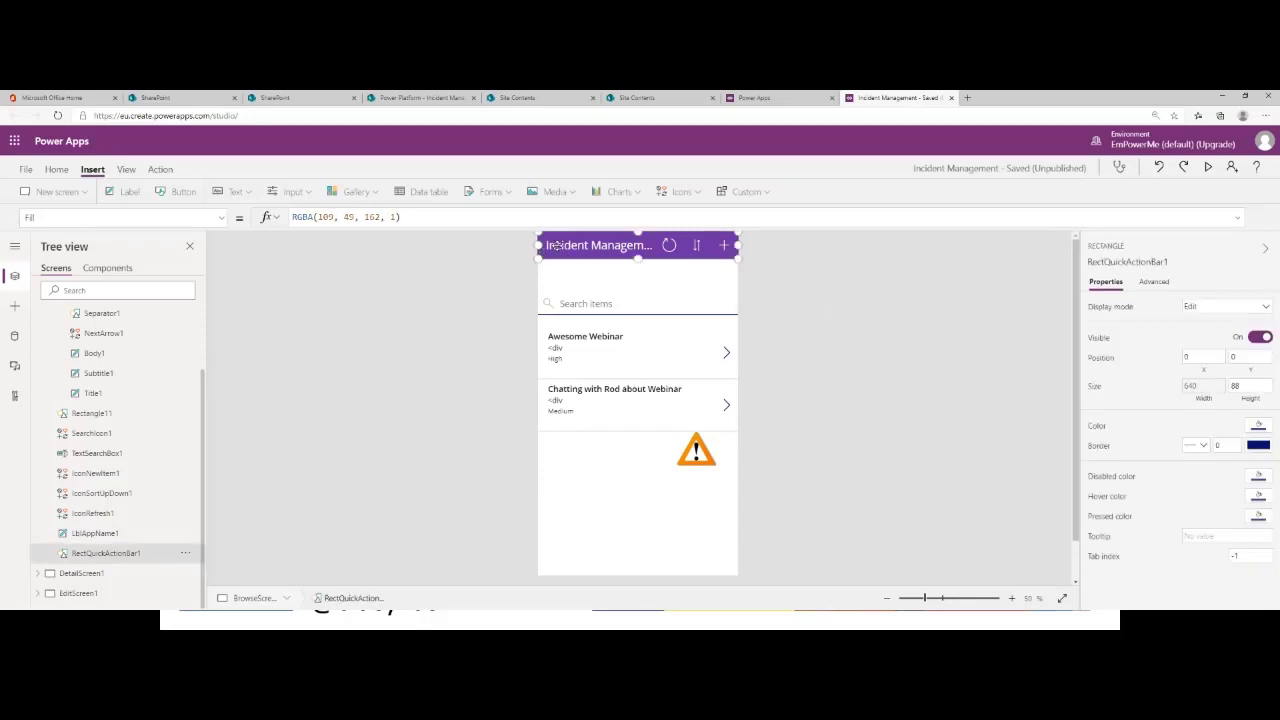
pyautogui.click(557, 248)
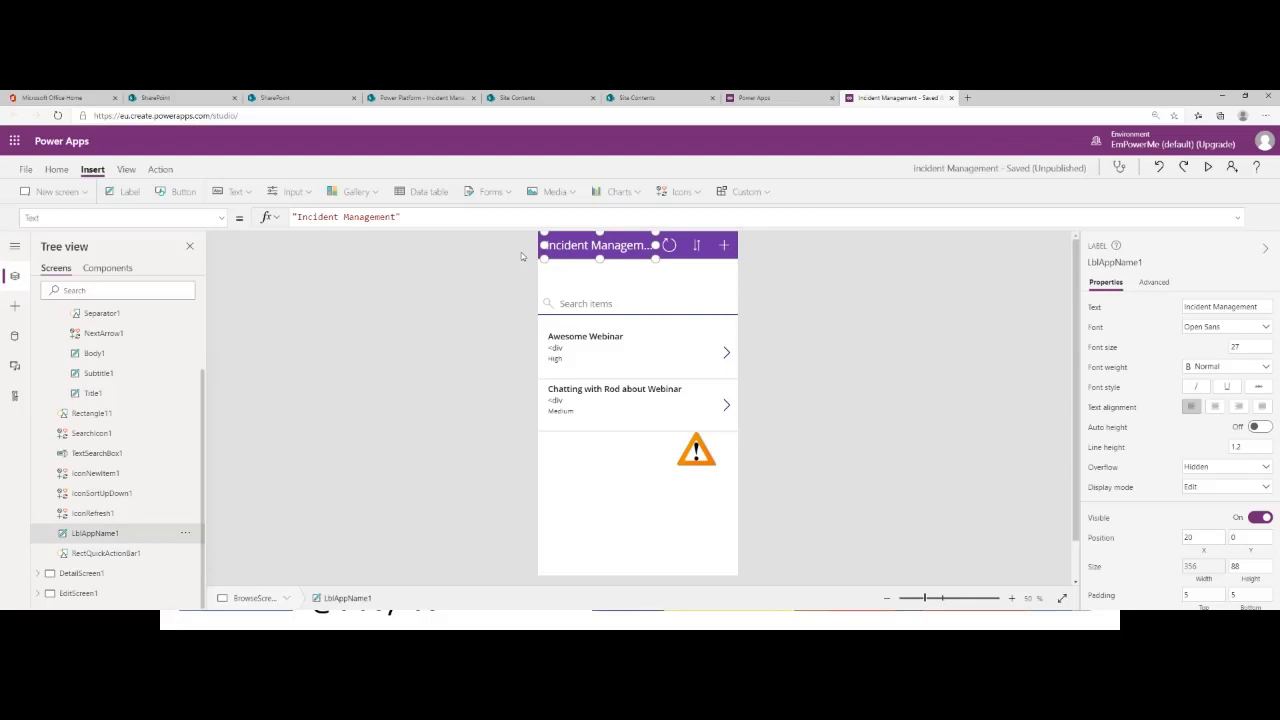
pyautogui.click(547, 255)
pyautogui.click(600, 246)
pyautogui.click(746, 268)
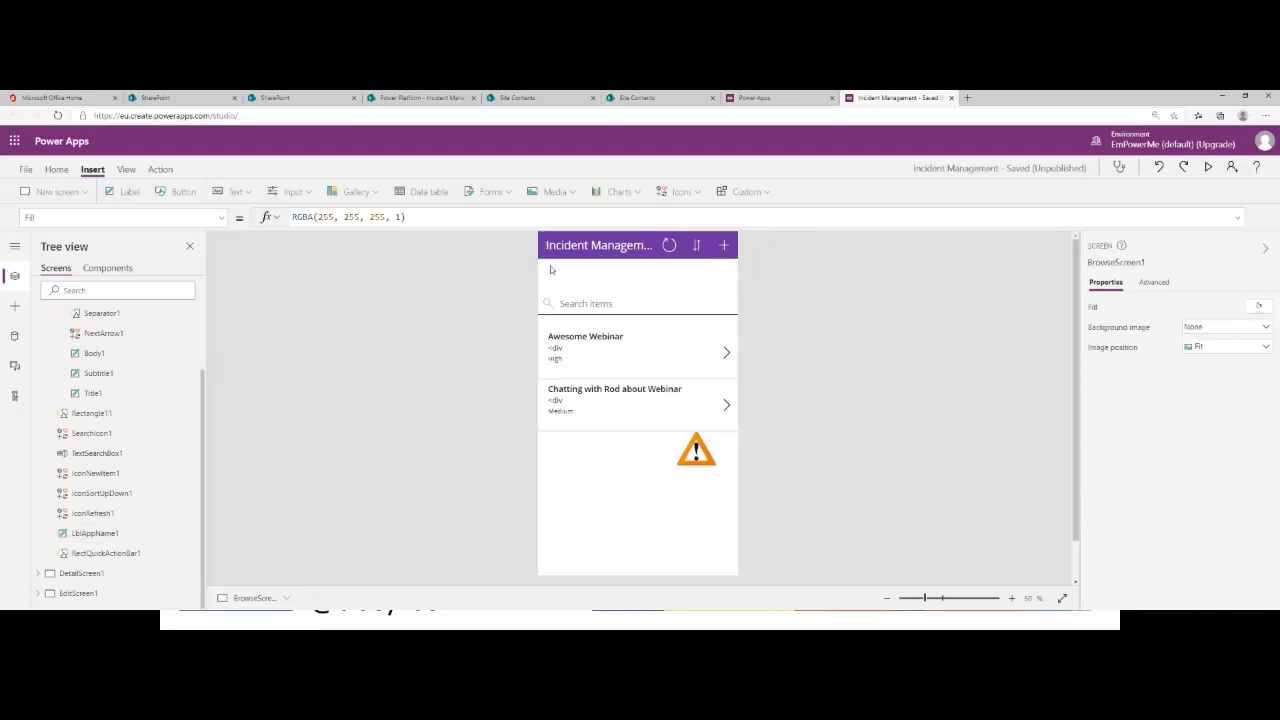
pyautogui.moveTo(537, 268); pyautogui.dragTo(749, 230)
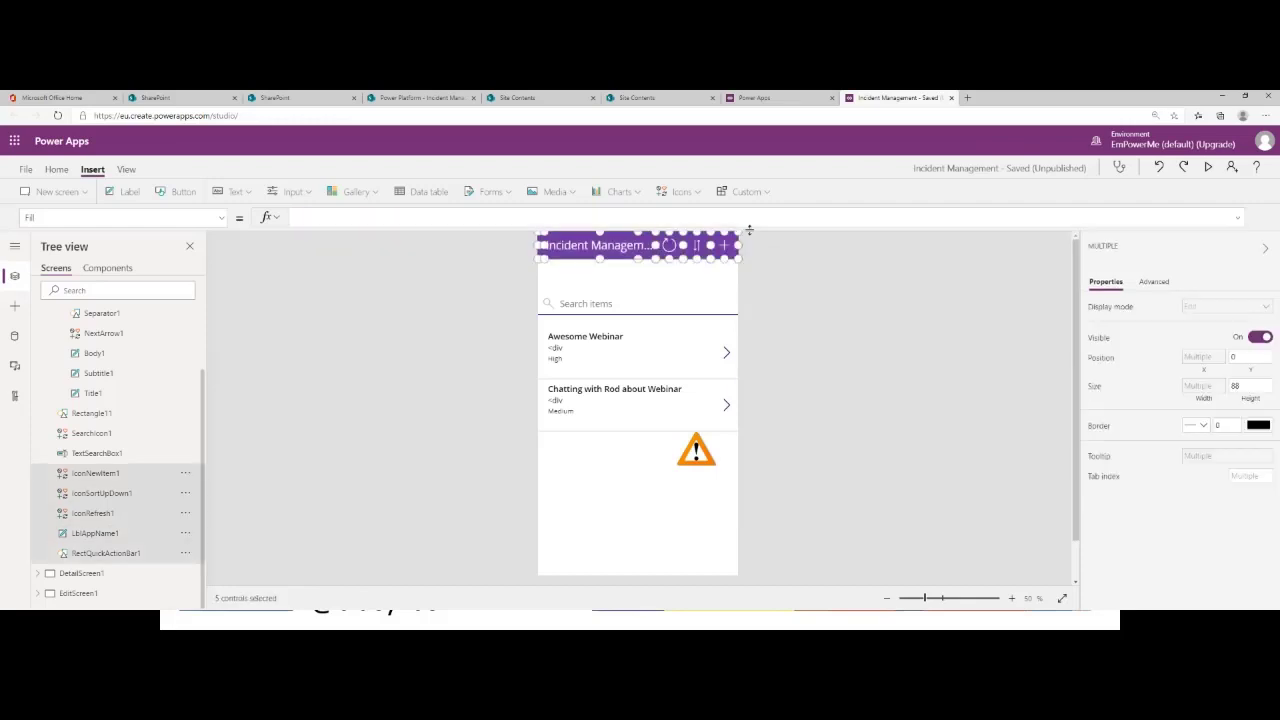
pyautogui.press('Down')
pyautogui.press('Down')
pyautogui.press('Down')
pyautogui.press('Down')
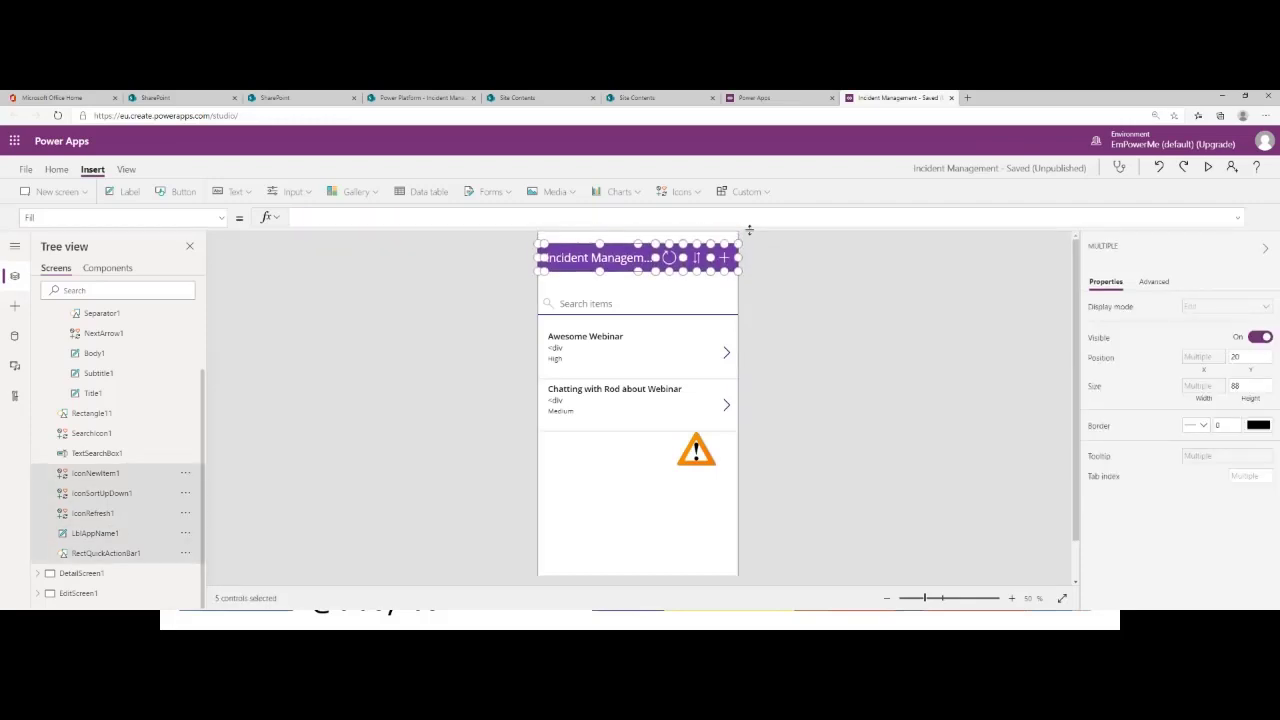
pyautogui.press('Down')
pyautogui.press('Down')
pyautogui.press('Down')
pyautogui.press('Down')
pyautogui.press('Down')
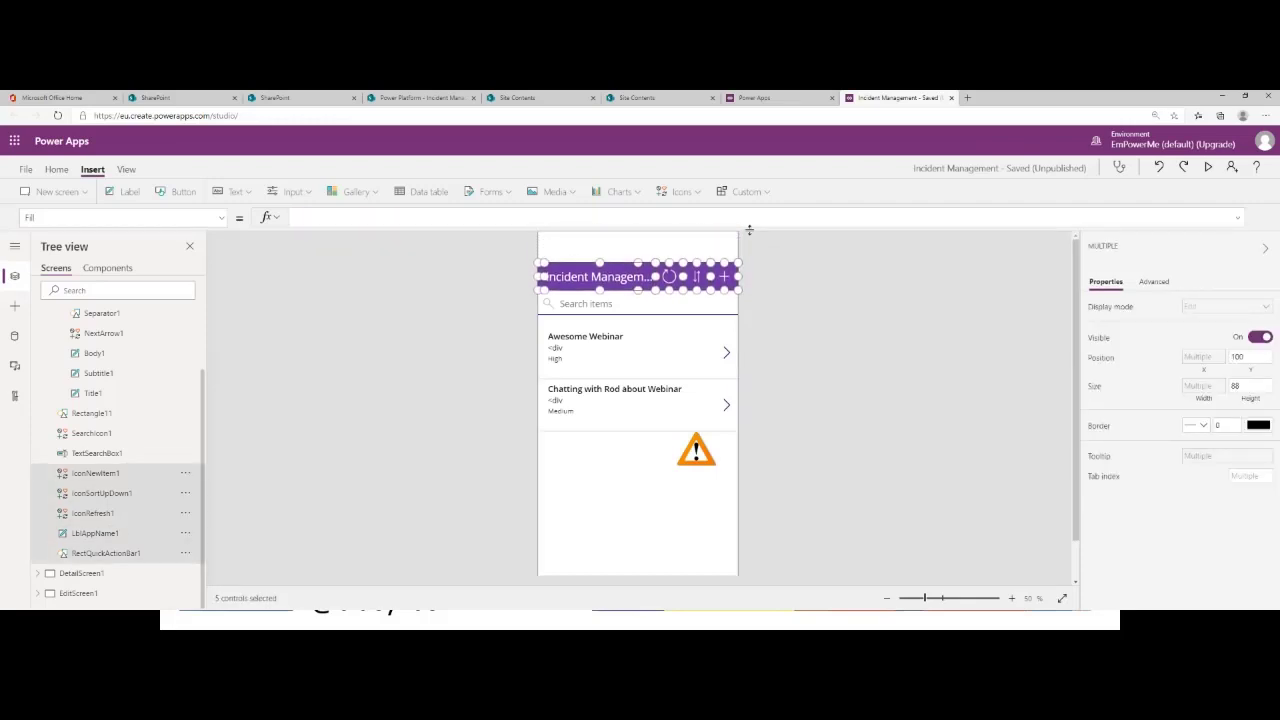
# - Place the warning image above the header at X 0, Y 0, sized about 130 by 72, and insert a label beside it at about X 130, Y 20
pyautogui.moveTo(696, 452); pyautogui.dragTo(578, 253)
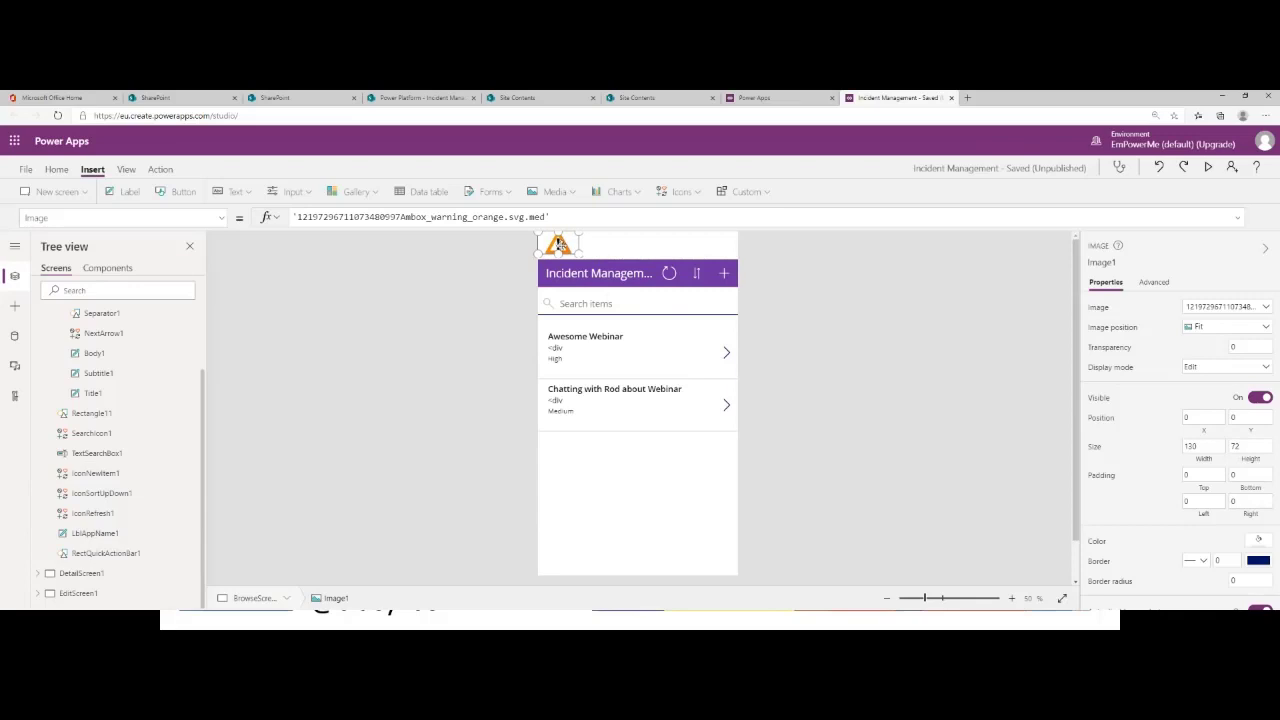
pyautogui.click(442, 318)
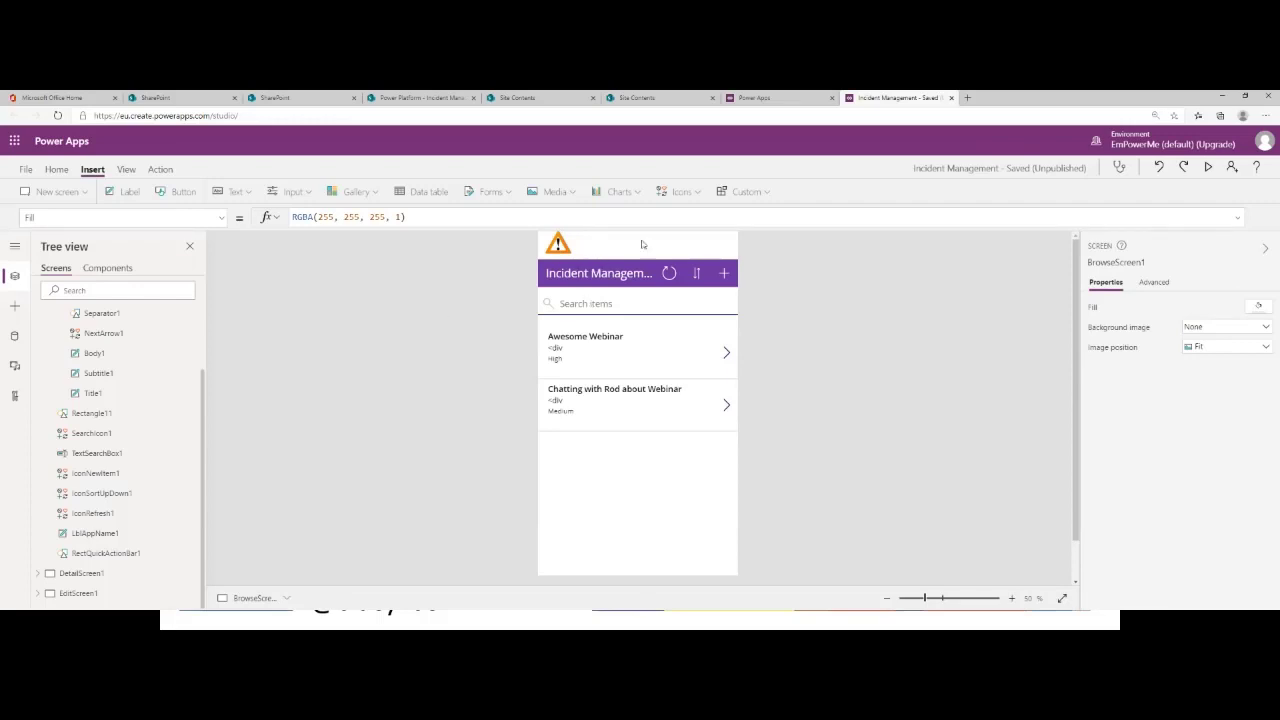
pyautogui.click(129, 192)
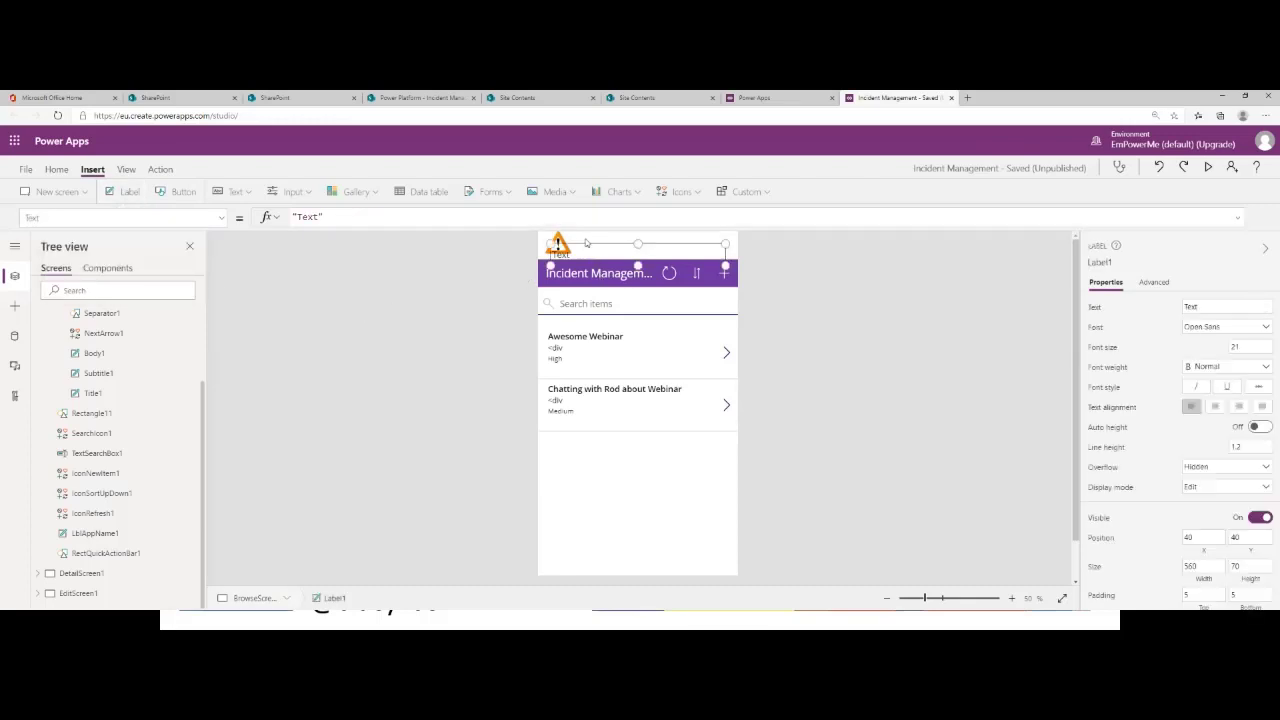
pyautogui.moveTo(582, 243)
pyautogui.mouseDown()
pyautogui.moveTo(595, 238)
pyautogui.moveTo(579, 253)
pyautogui.mouseUp()
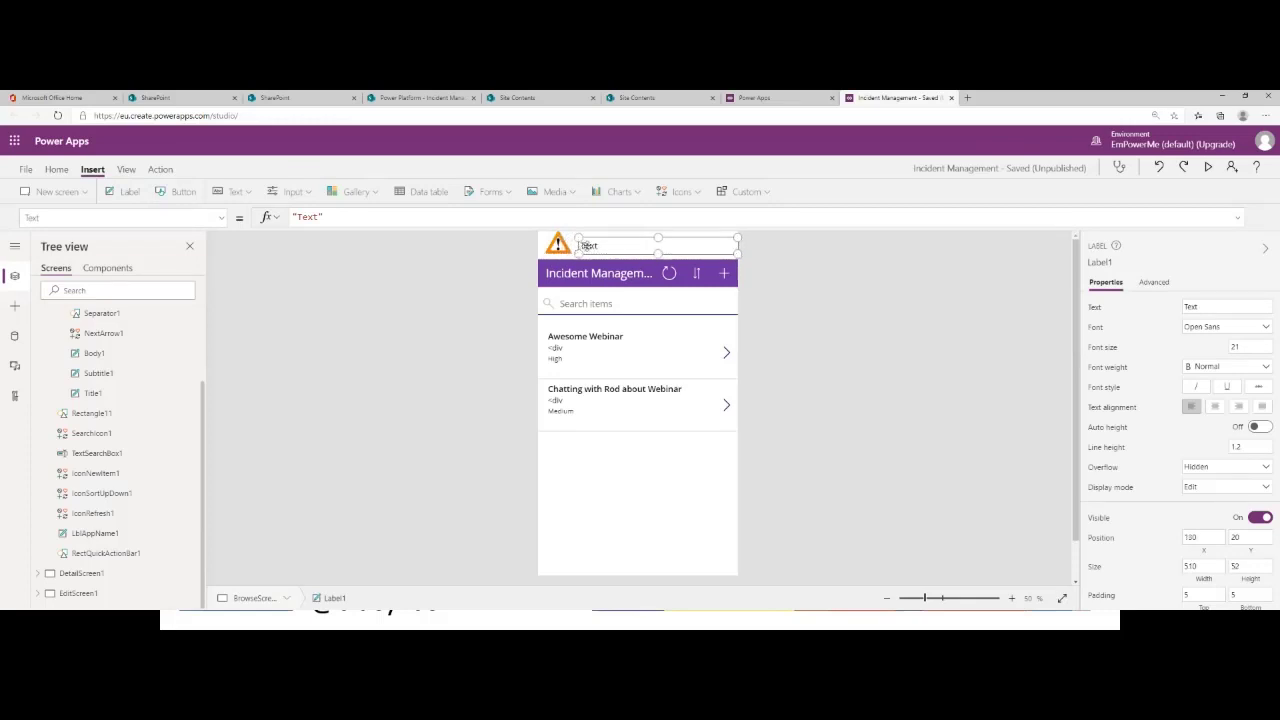
# - Set the new label's text to "Awesome Company Stuff"
pyautogui.doubleClick(588, 246)
pyautogui.write('Awesome Com[a')
pyautogui.press('BackSpace')
pyautogui.press('BackSpace')
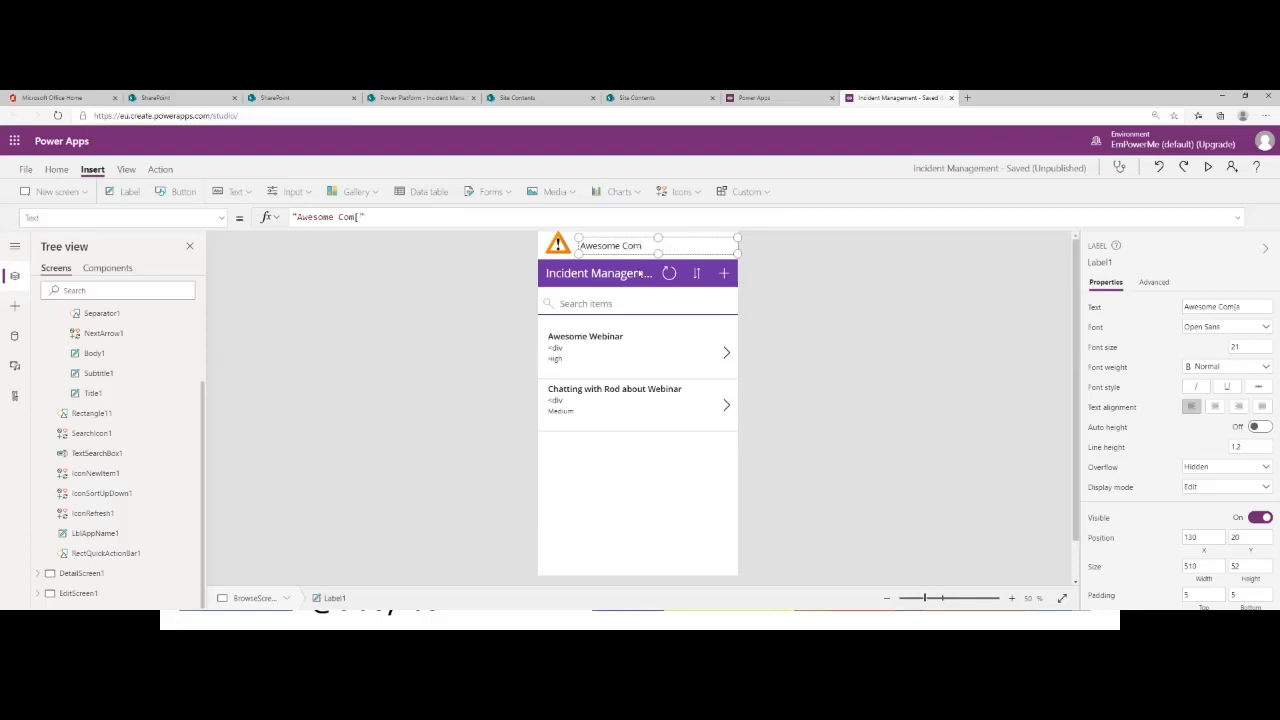
pyautogui.write('pany Stuff')
pyautogui.click(449, 304)
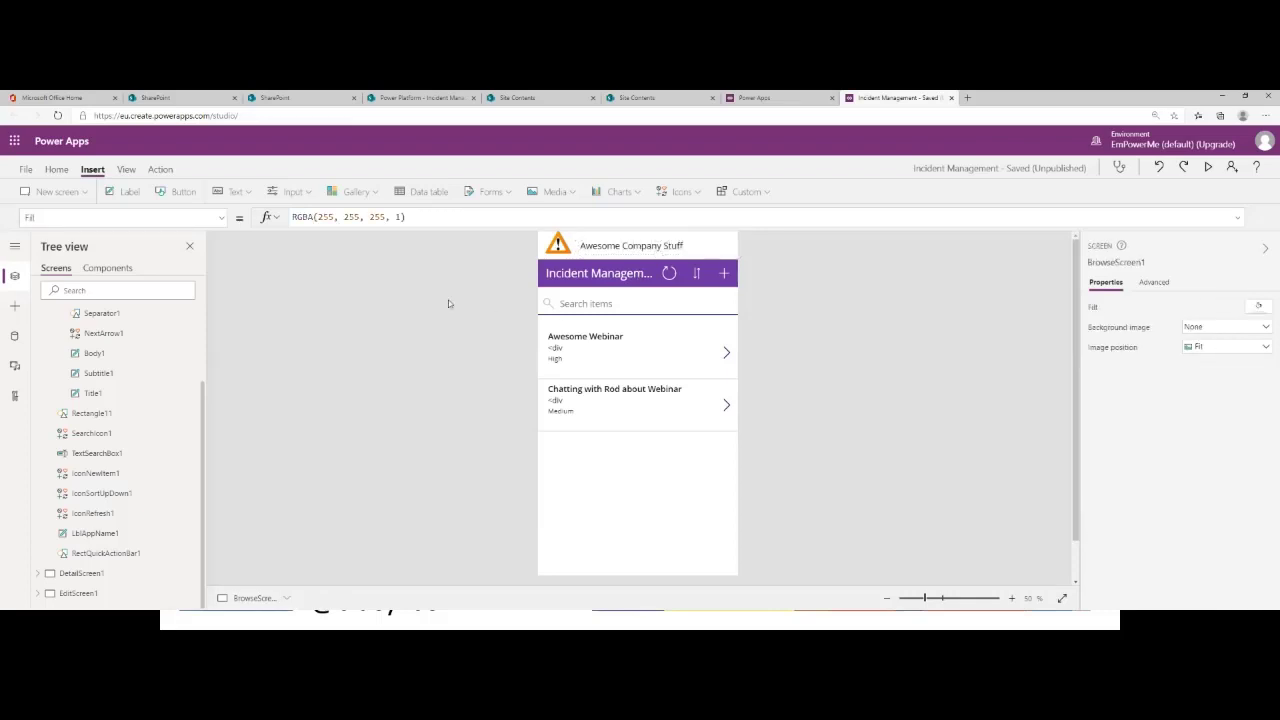
pyautogui.click(540, 240)
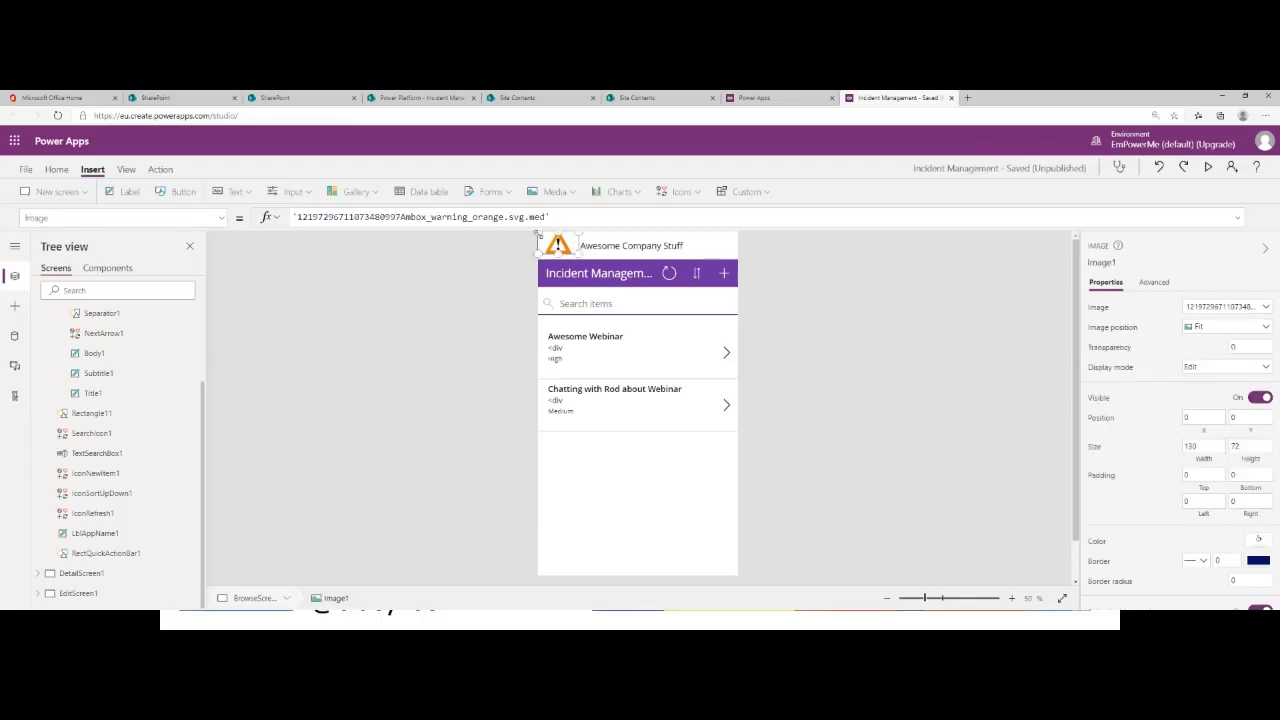
pyautogui.click(496, 260)
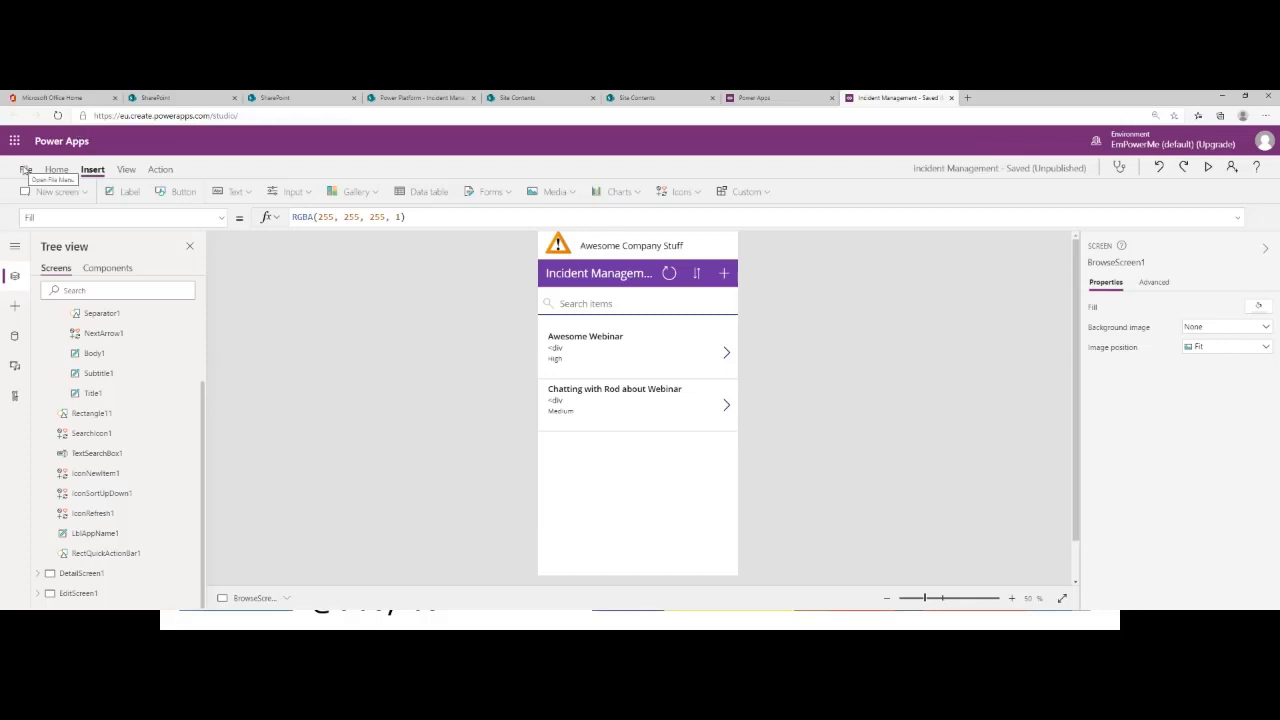
pyautogui.click(25, 169)
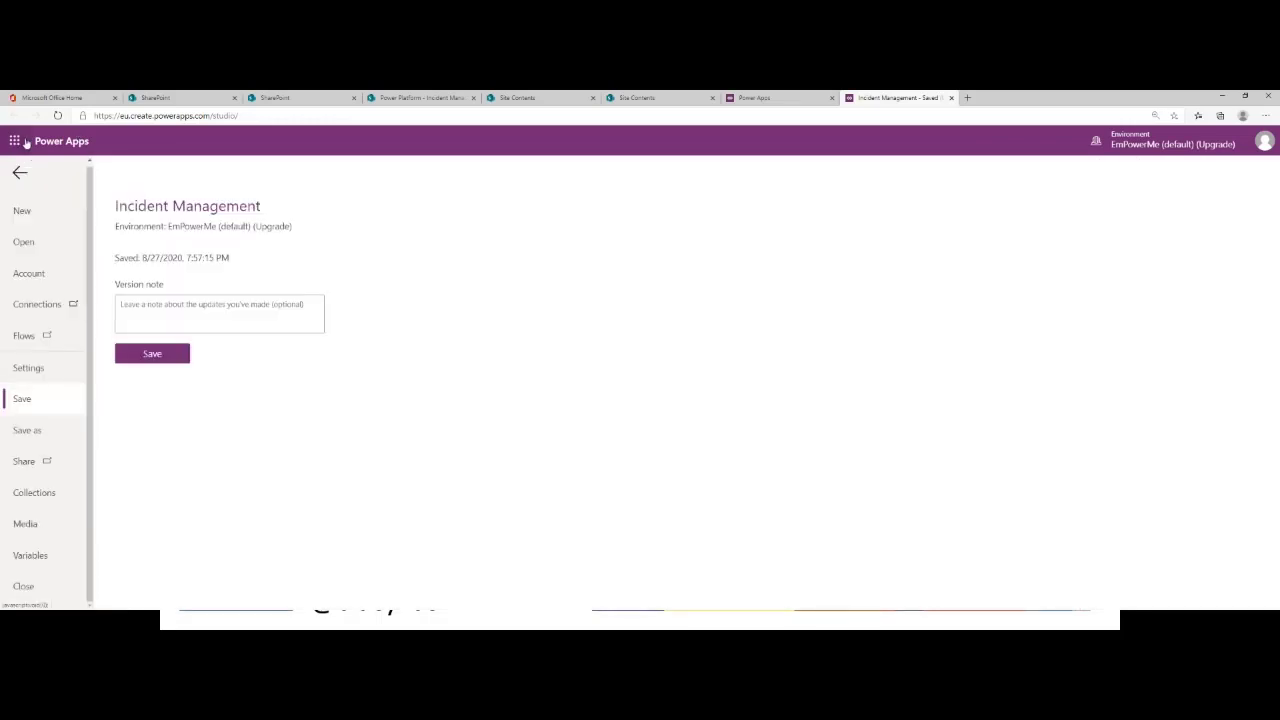
pyautogui.click(20, 175)
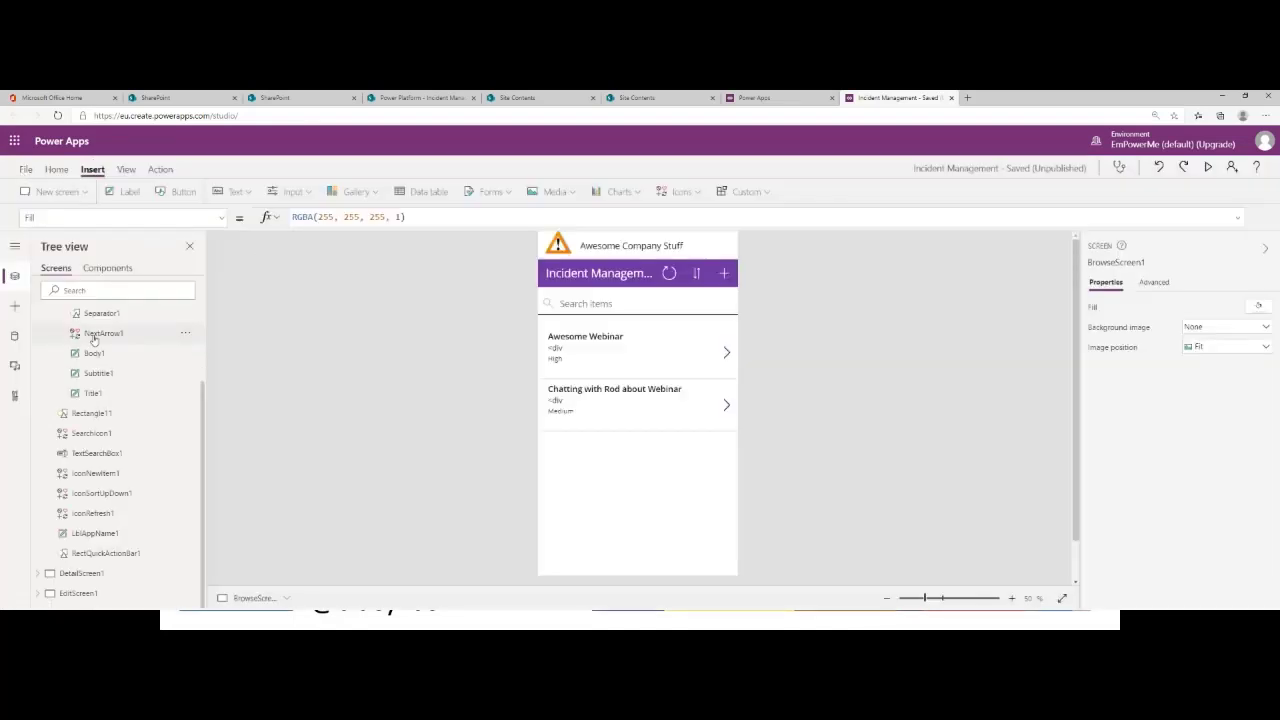
# - Collapse the browse screen in the tree, check the detail and edit screens, and return to the browse screen
pyautogui.scroll(3, 68, 307)
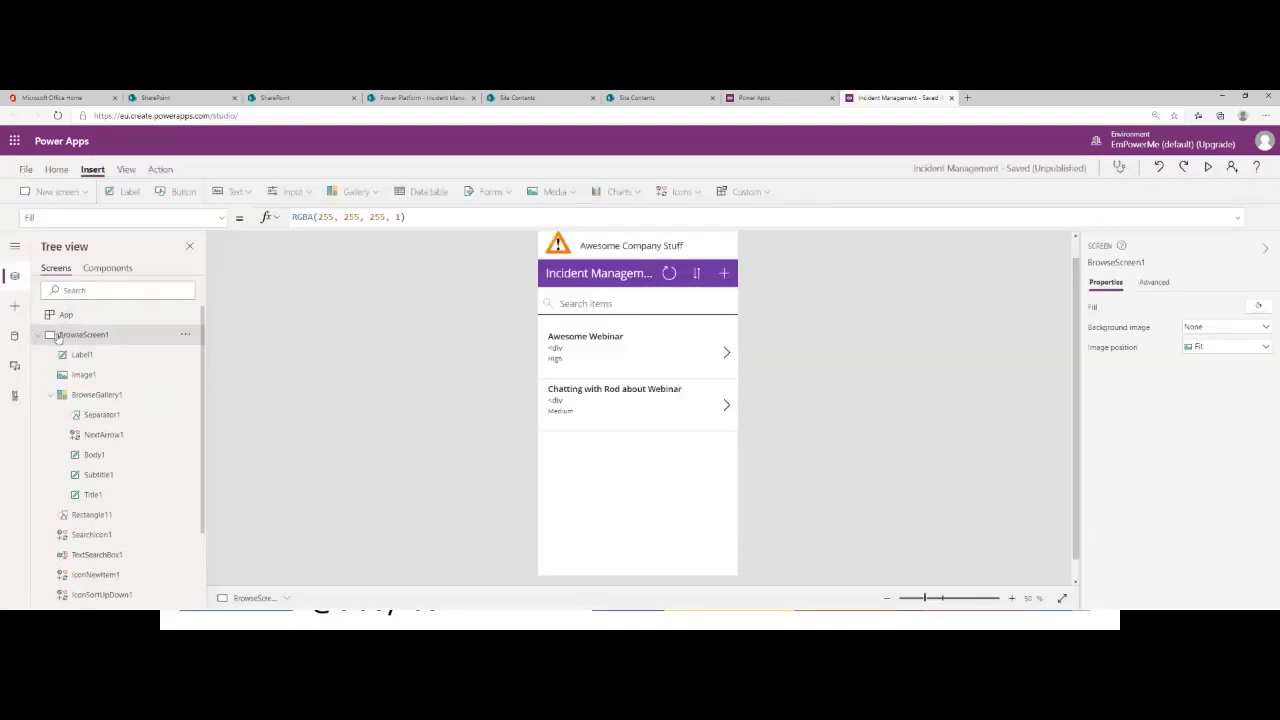
pyautogui.click(40, 335)
pyautogui.click(64, 356)
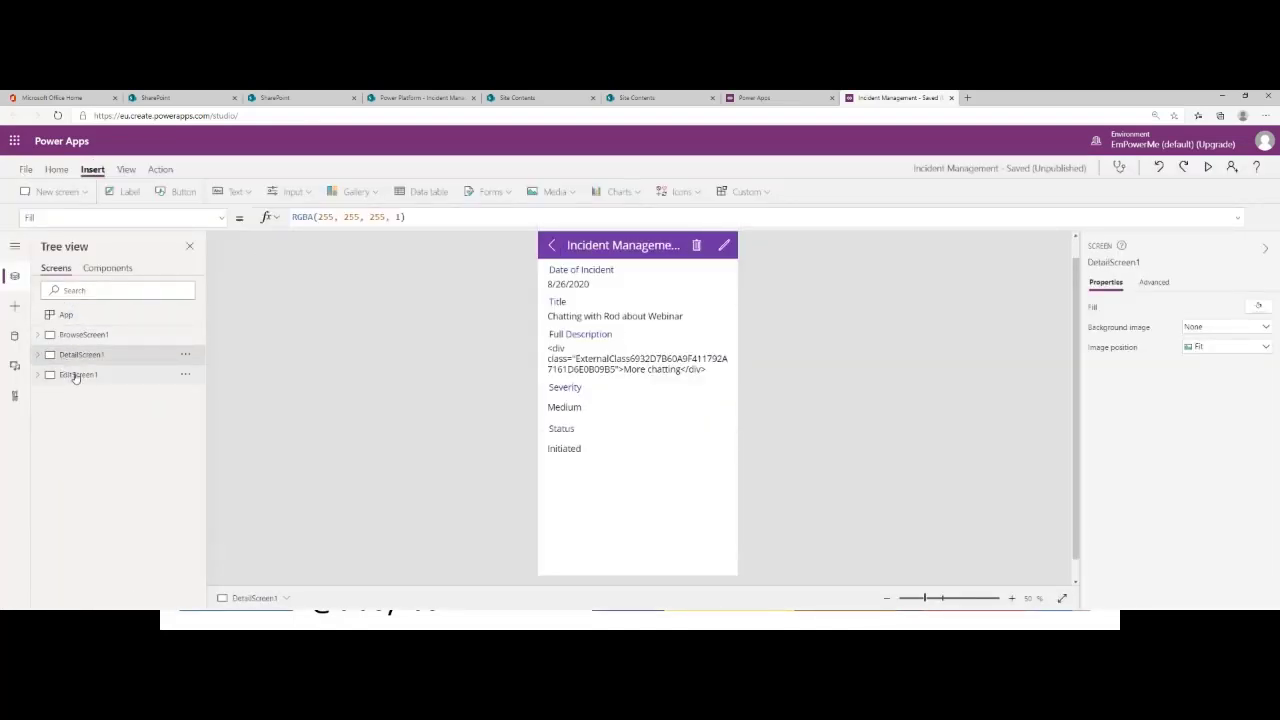
pyautogui.click(72, 375)
pyautogui.click(80, 336)
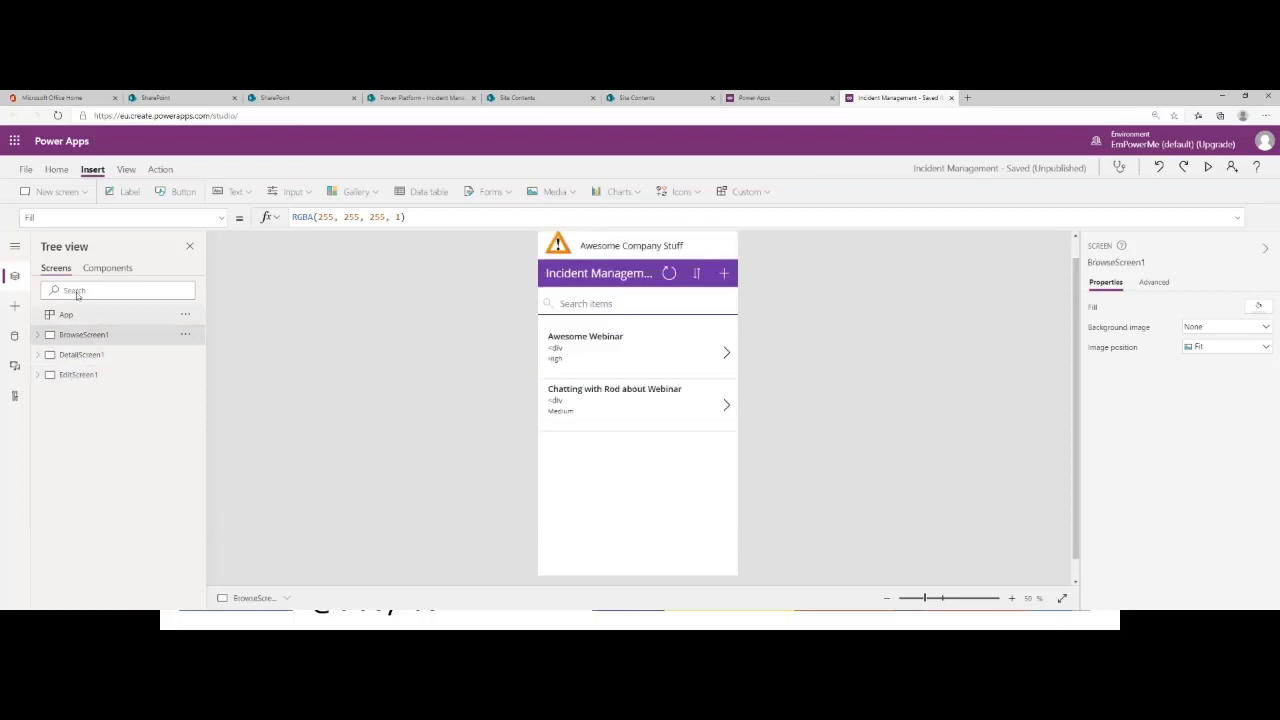
# - Save the app and preview it from the browse screen, opening and cancelling a blank new-incident form before closing the preview
pyautogui.click(26, 172)
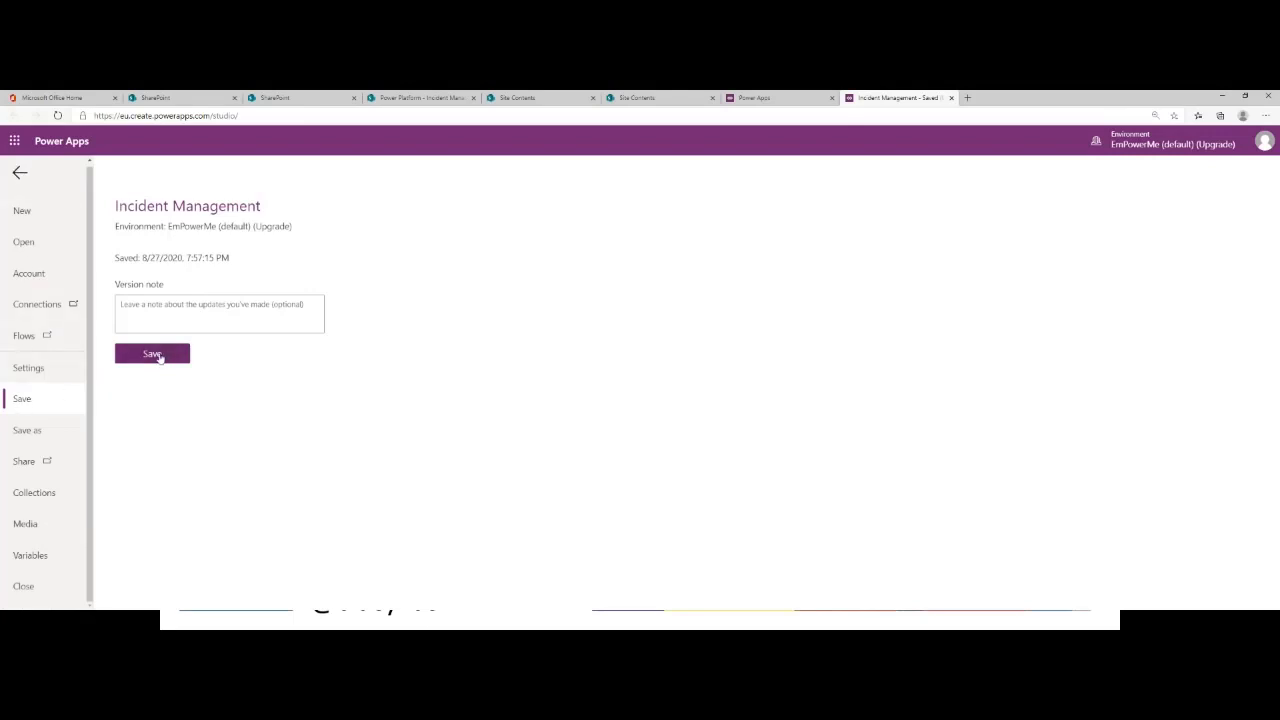
pyautogui.click(154, 354)
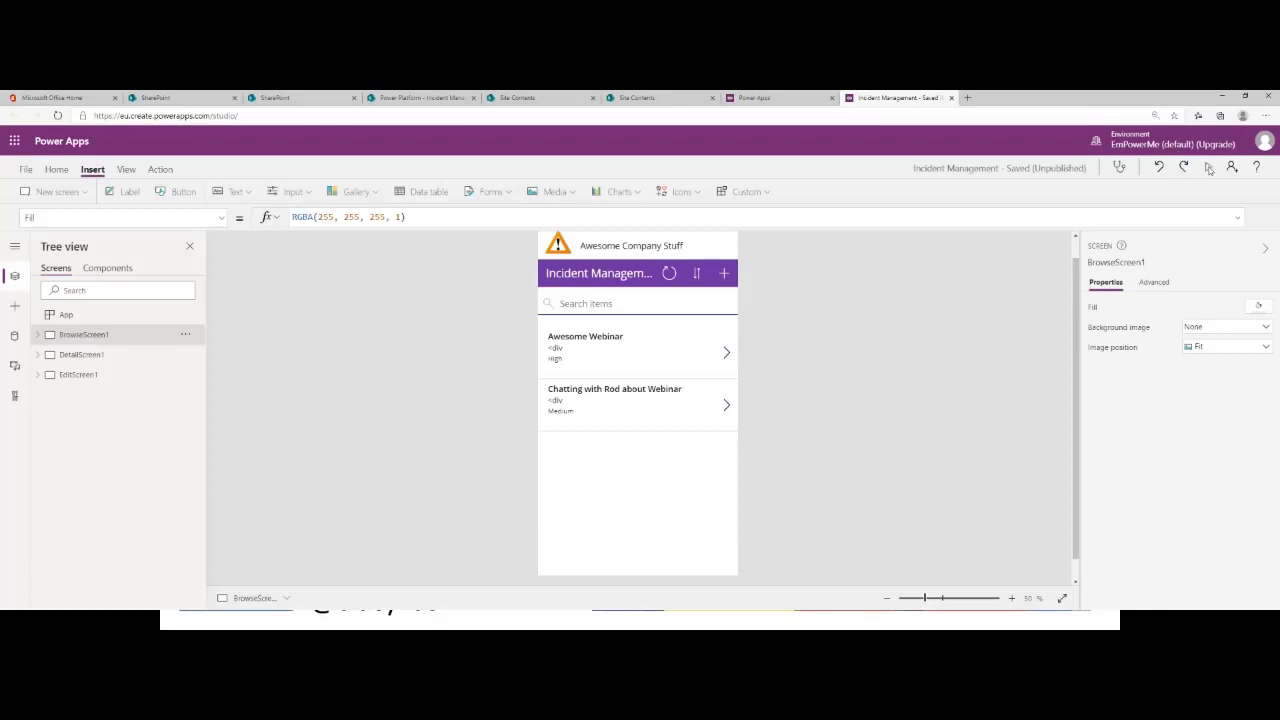
pyautogui.click(1208, 167)
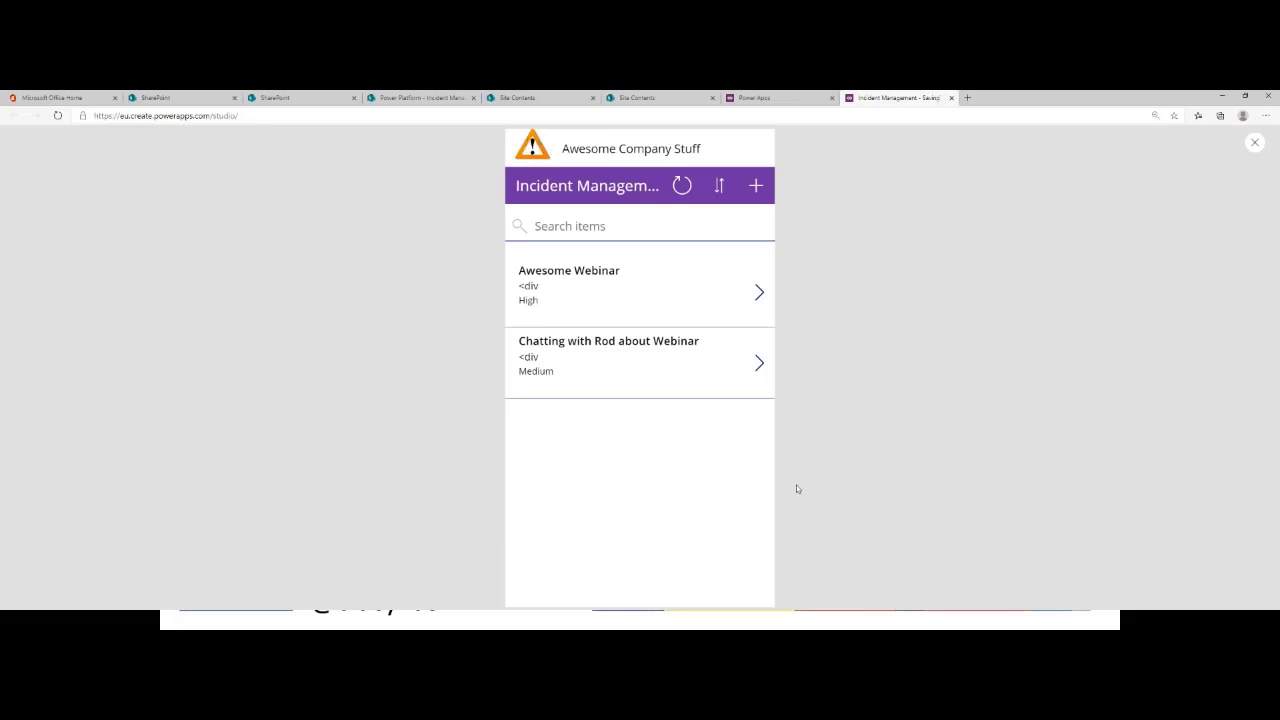
pyautogui.click(757, 188)
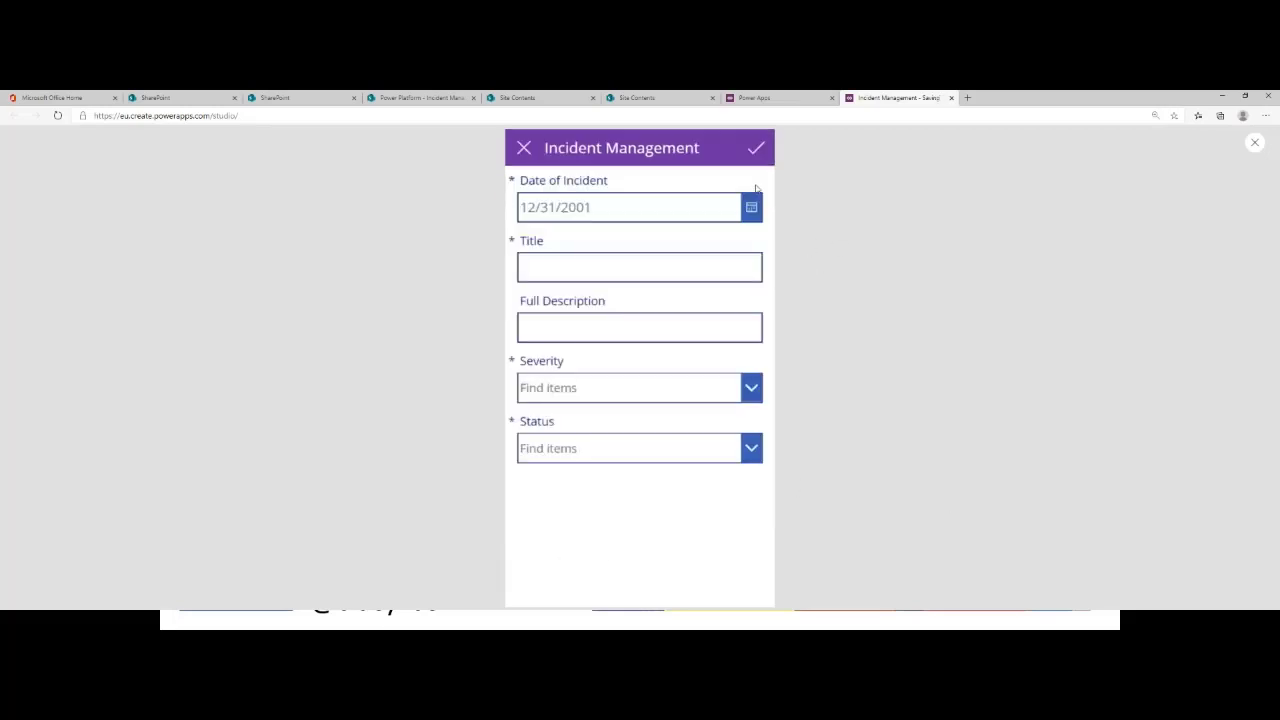
pyautogui.click(524, 148)
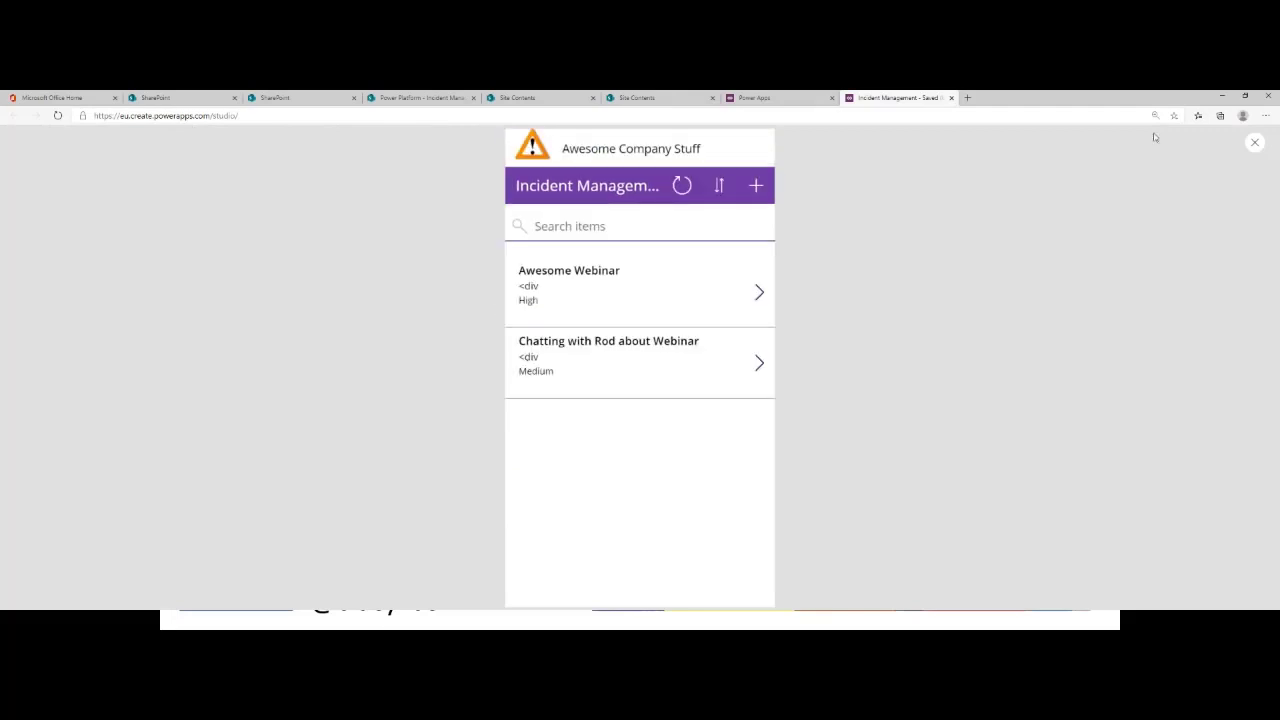
pyautogui.click(1250, 143)
# - Save the Incident Management app again, publish this version, and return to the app editor
pyautogui.click(20, 169)
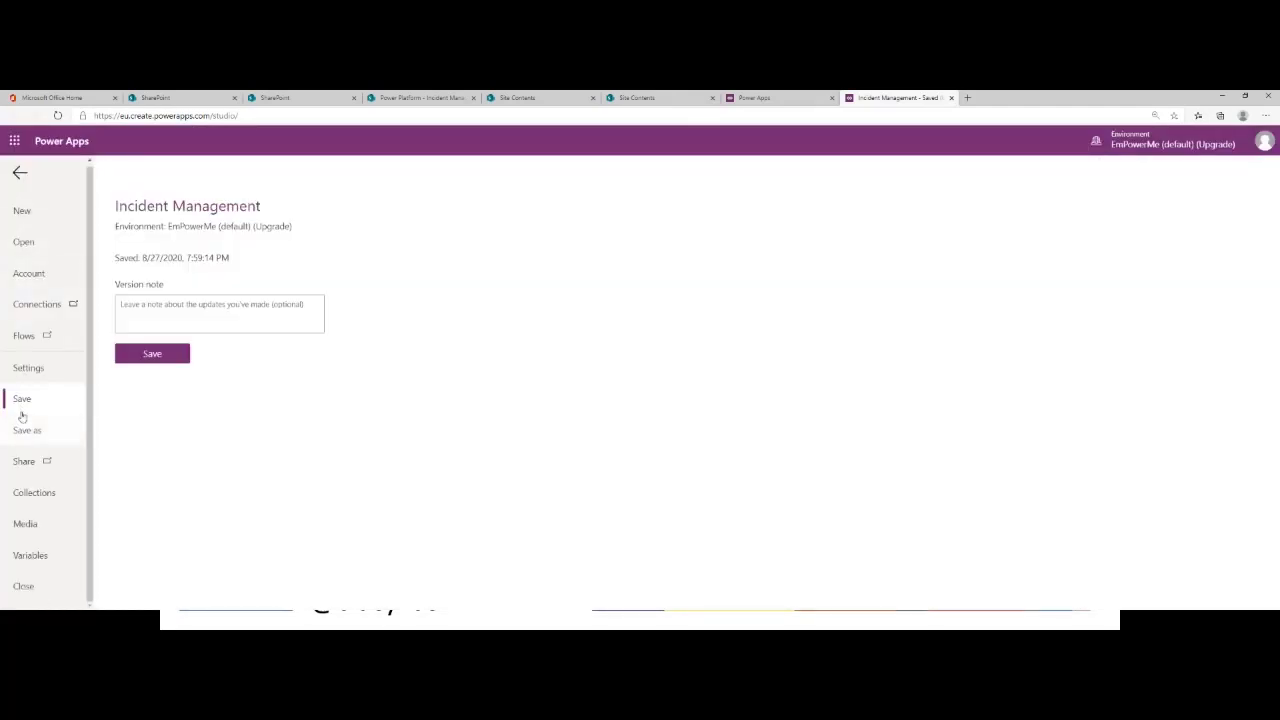
pyautogui.click(148, 358)
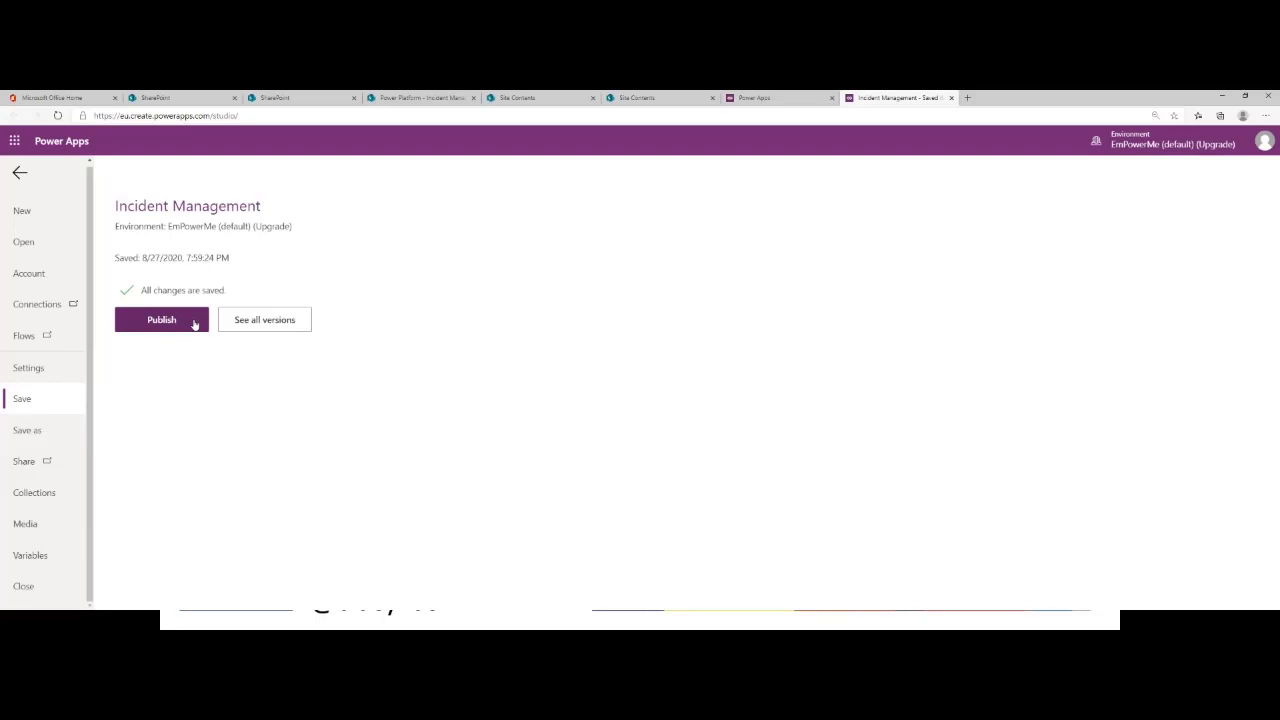
pyautogui.click(195, 325)
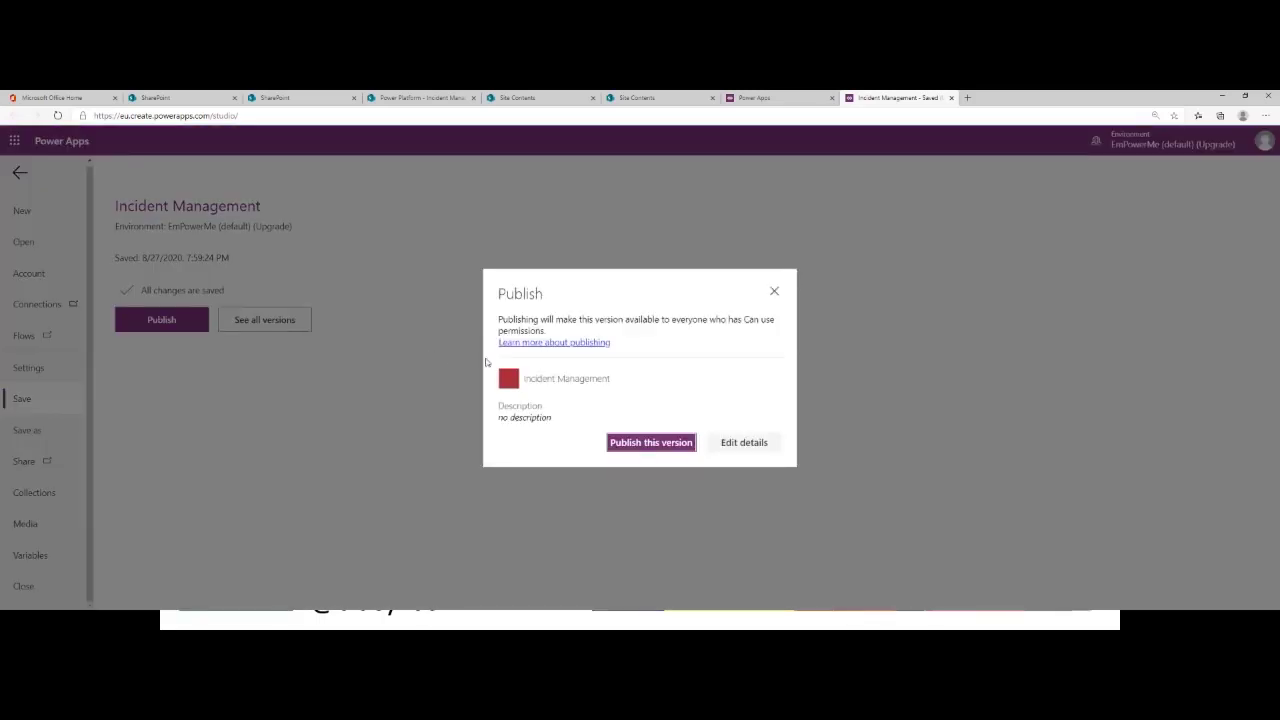
pyautogui.click(652, 443)
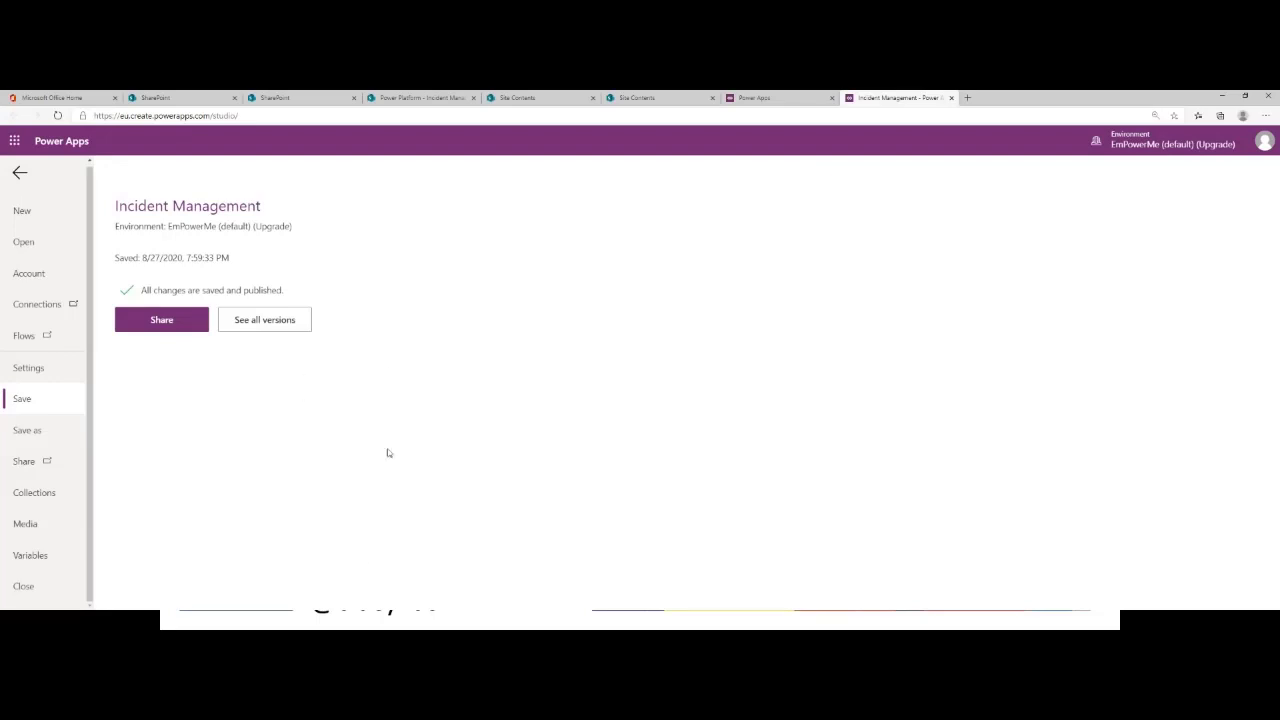
pyautogui.click(19, 172)
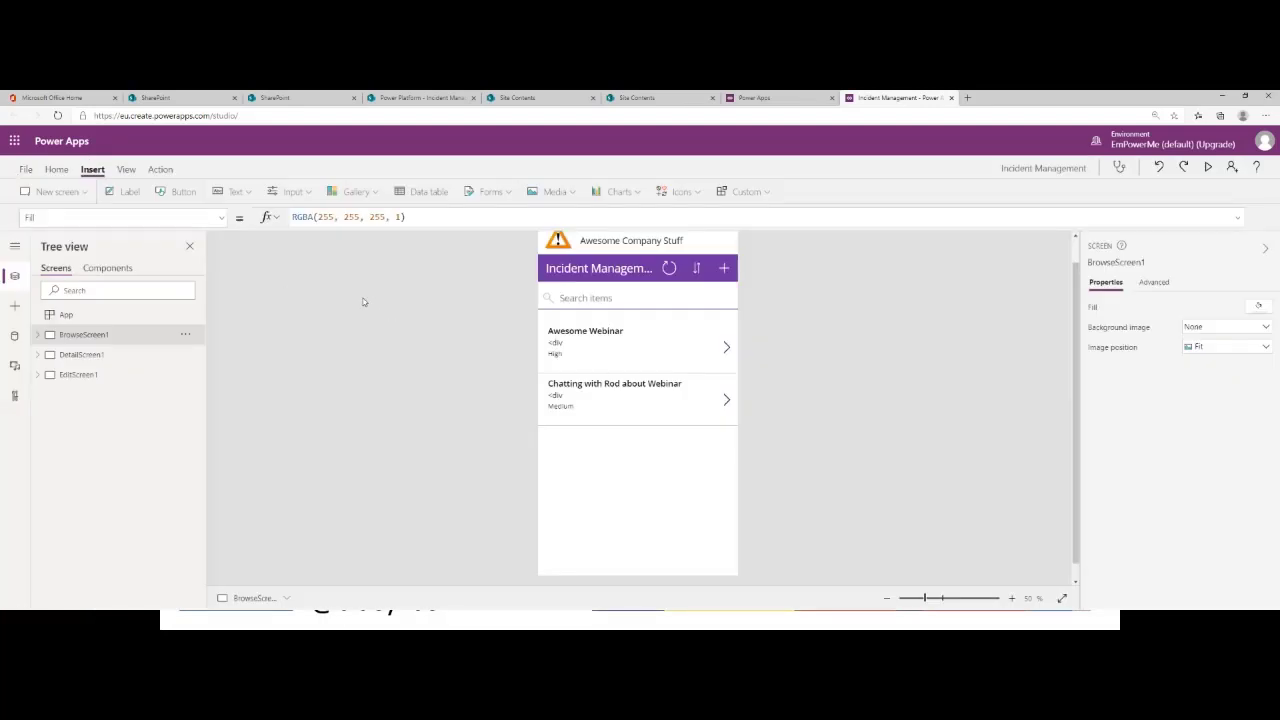